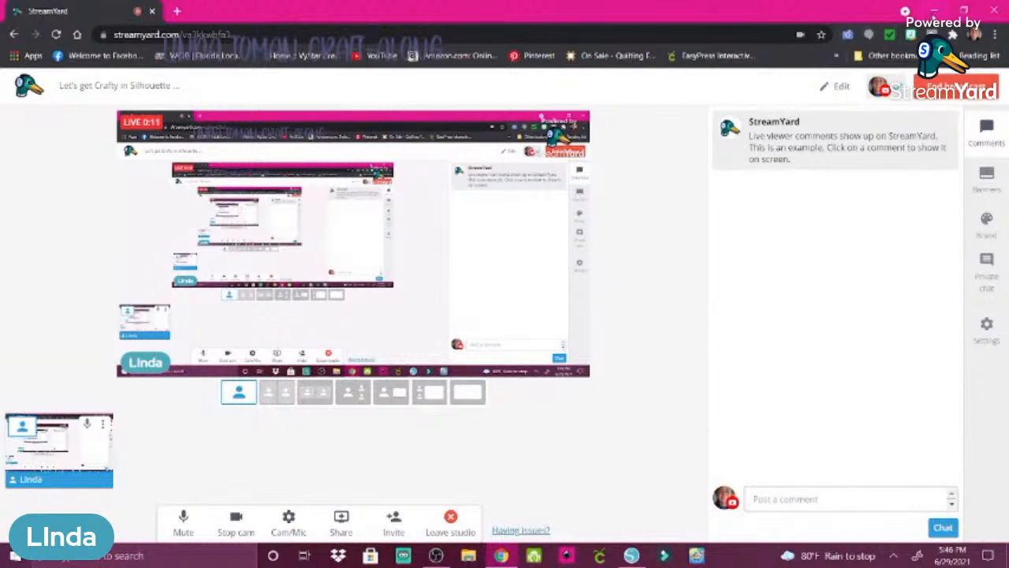
# - Switch to Silhouette Studio and set the page to Letter media size in landscape orientation
pyautogui.click(932, 11)
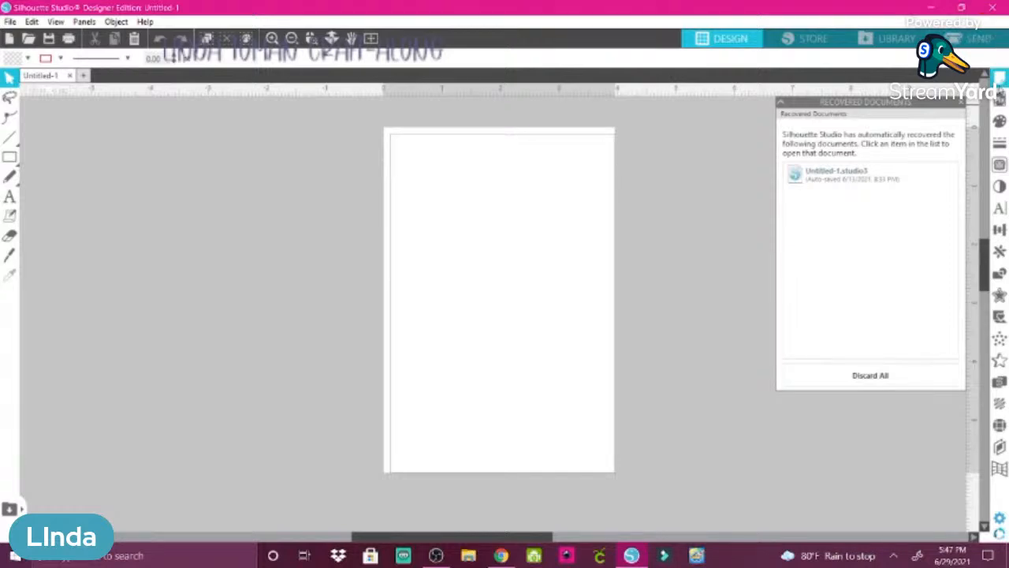
pyautogui.click(1001, 81)
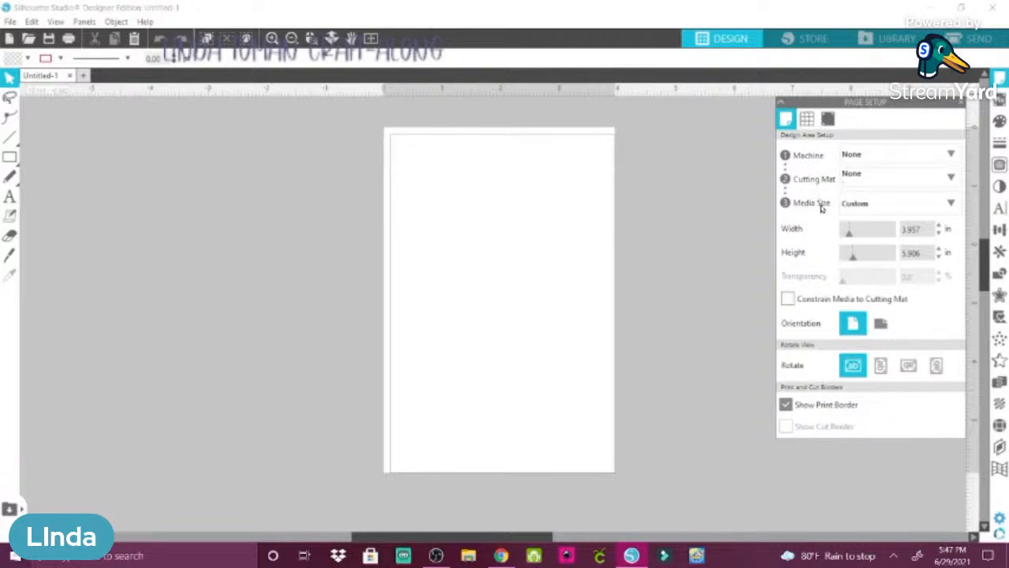
pyautogui.click(858, 207)
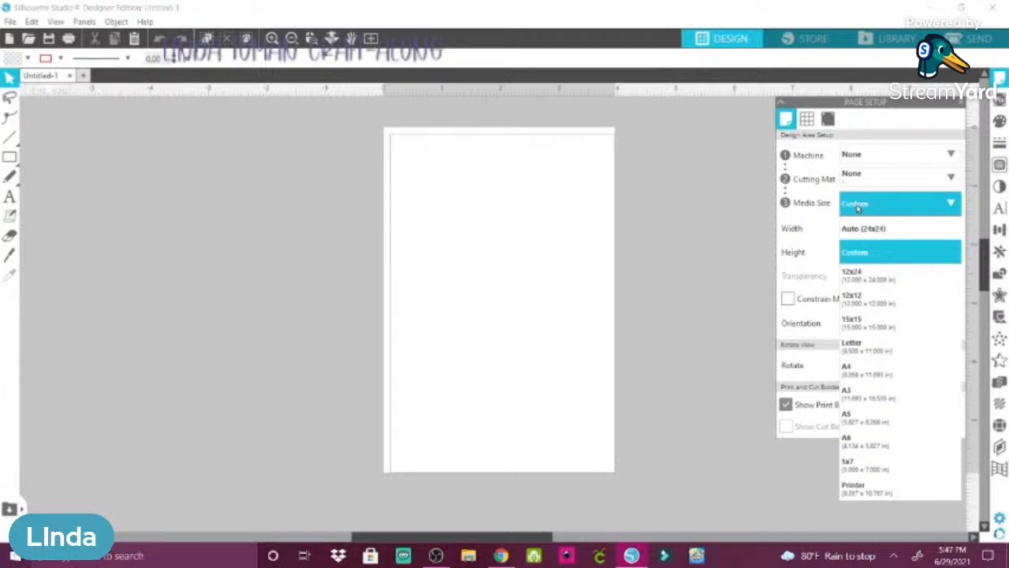
pyautogui.click(918, 373)
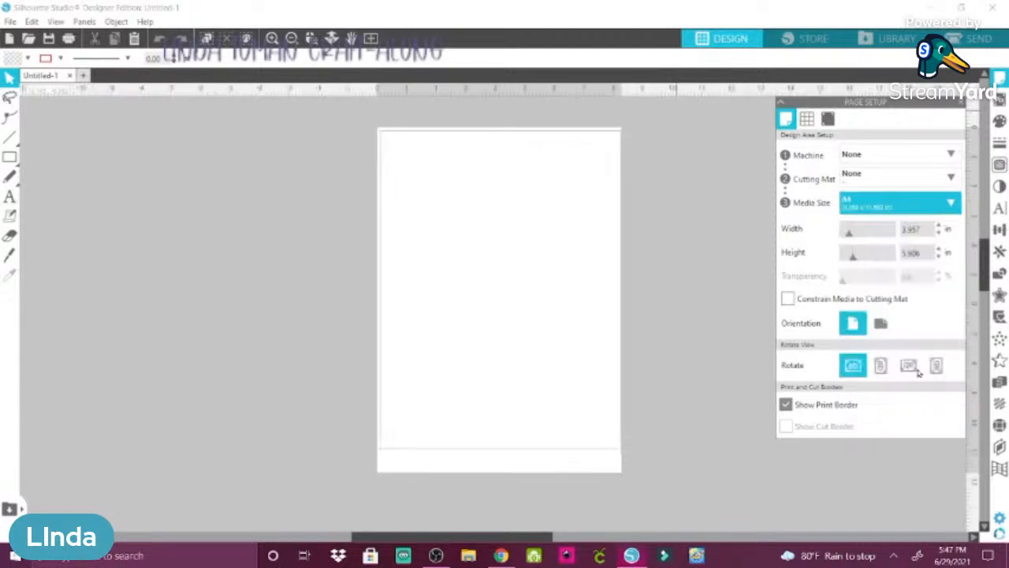
pyautogui.click(954, 211)
pyautogui.click(927, 247)
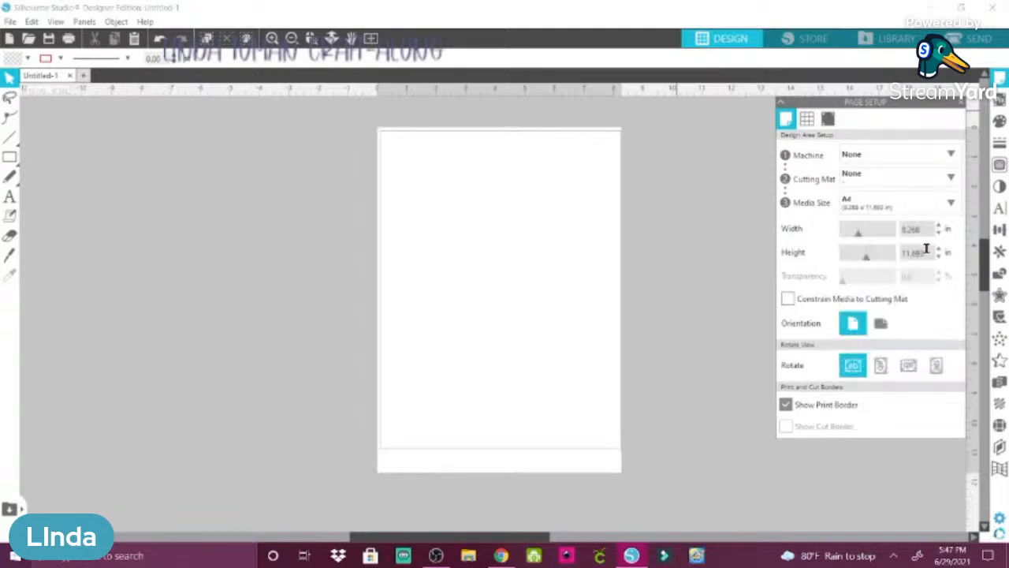
pyautogui.click(947, 209)
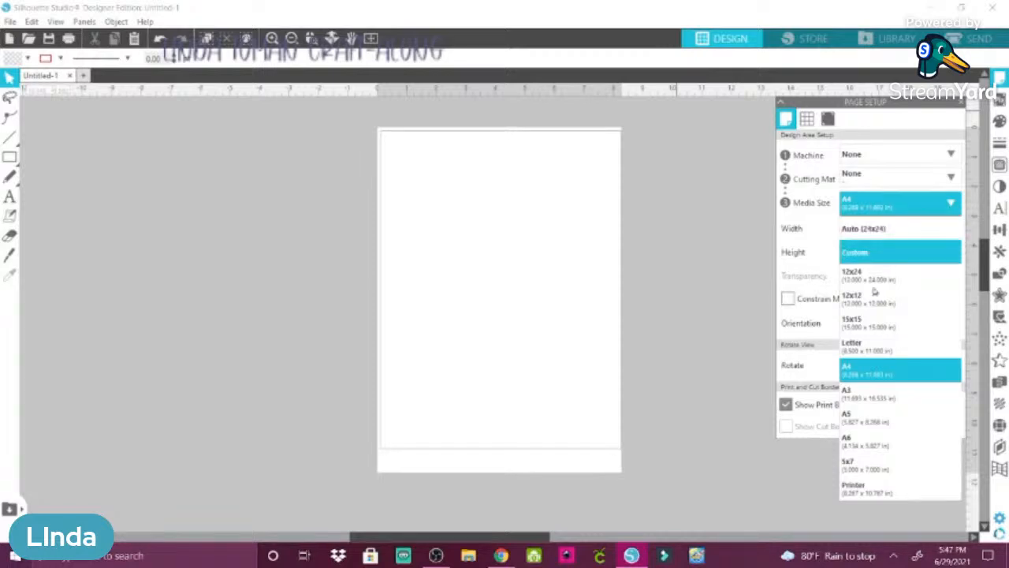
pyautogui.click(853, 348)
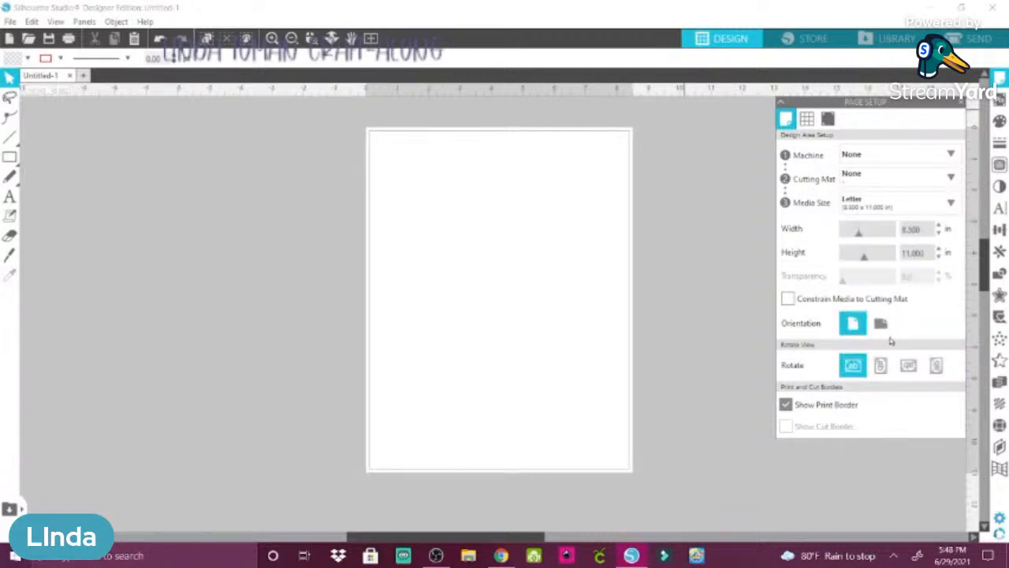
pyautogui.click(881, 325)
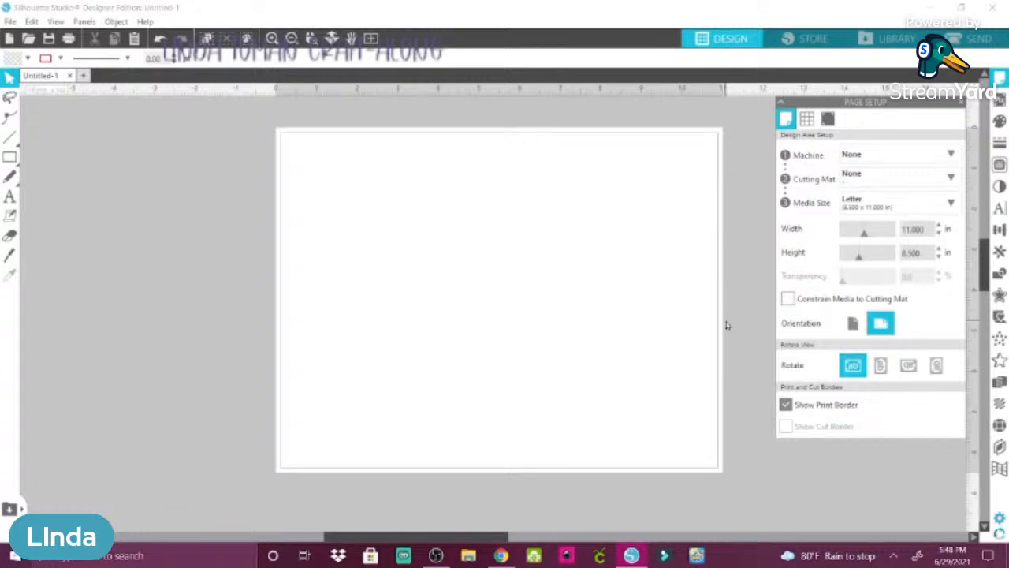
# - Show the grid on the page and close the page setup
pyautogui.click(807, 119)
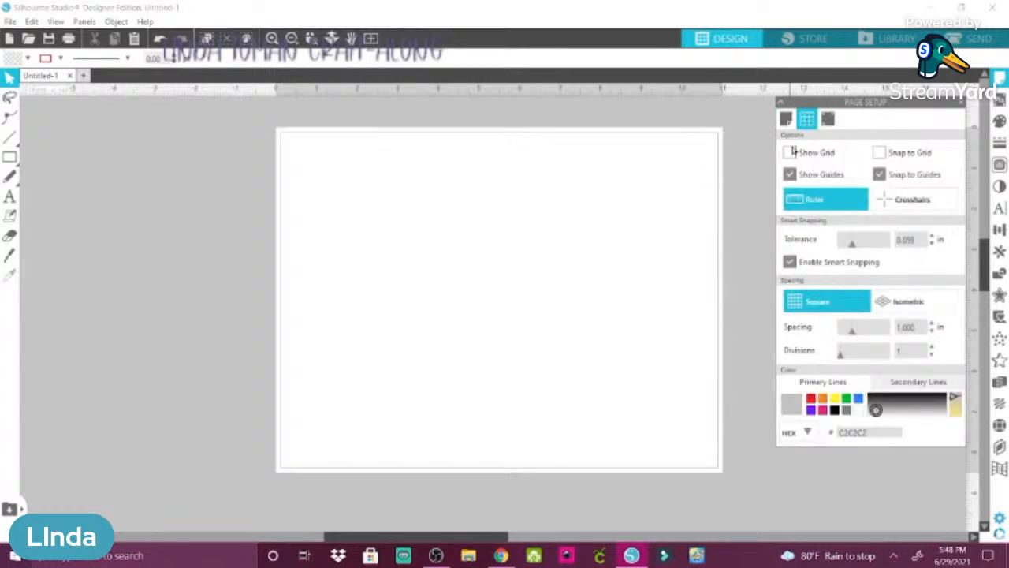
pyautogui.click(790, 152)
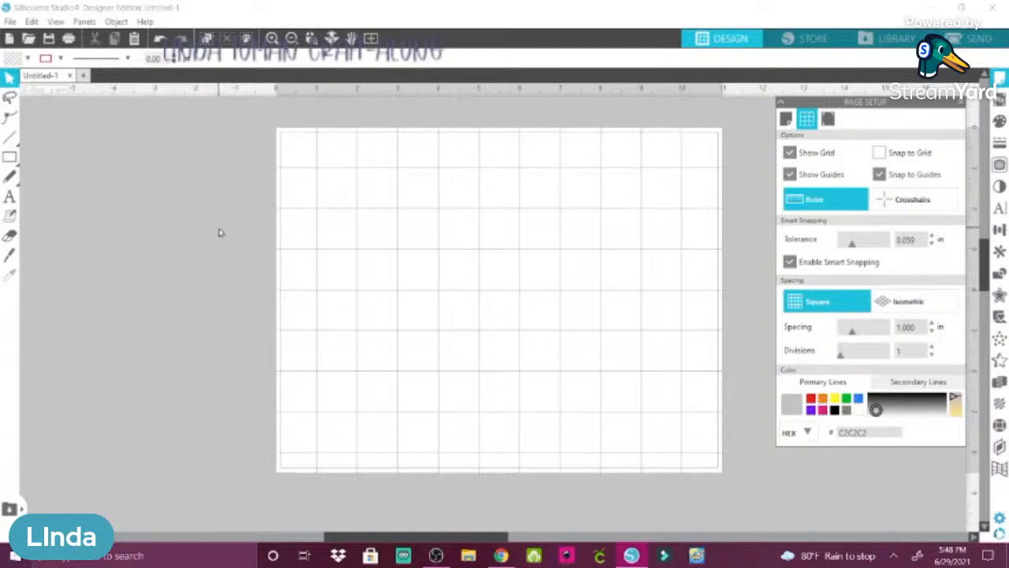
pyautogui.click(958, 108)
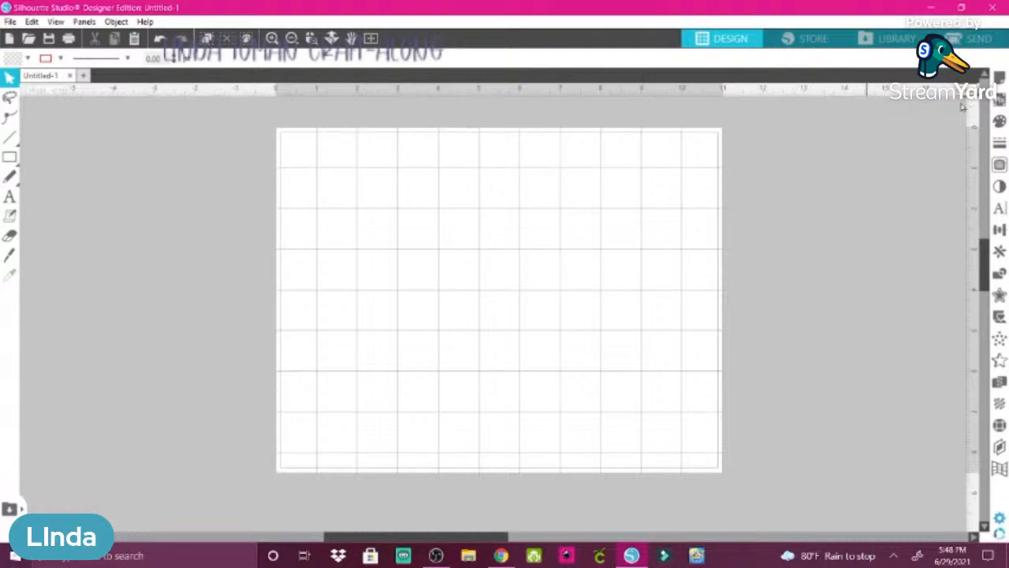
# - Merge the coffee cup image 1695767 from the Pictures > Clipart folder into the design
pyautogui.click(12, 22)
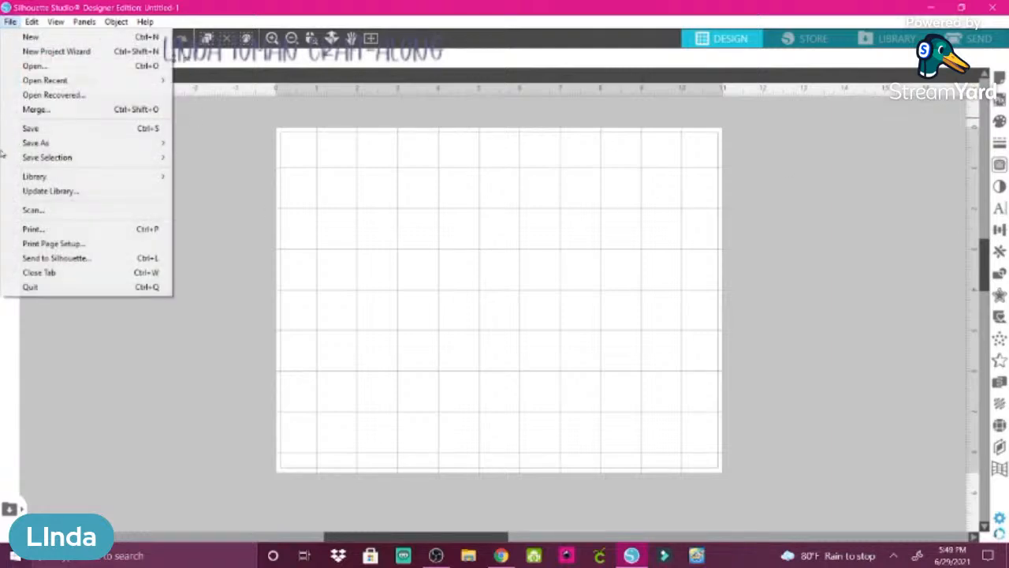
pyautogui.click(38, 110)
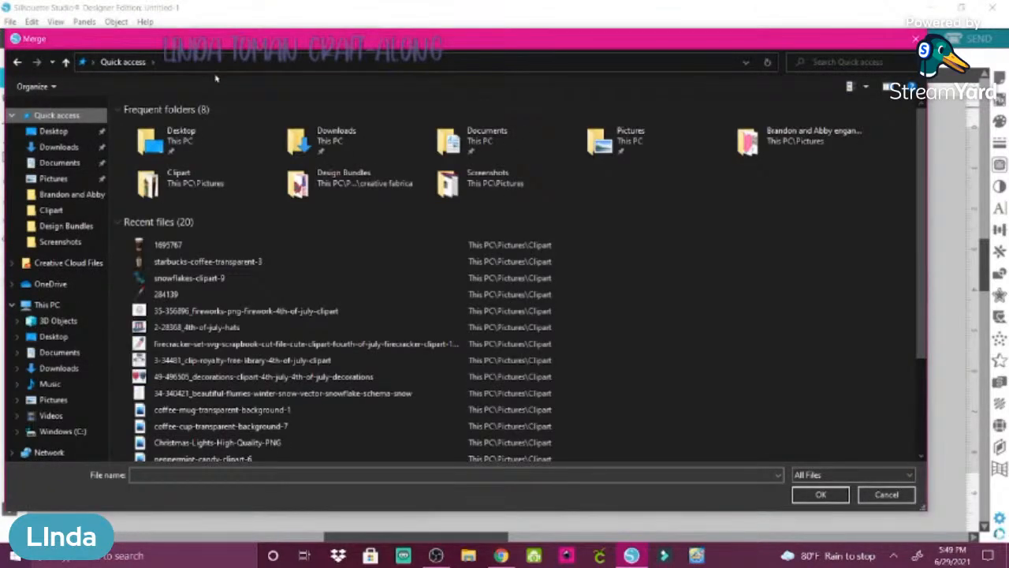
pyautogui.click(603, 142)
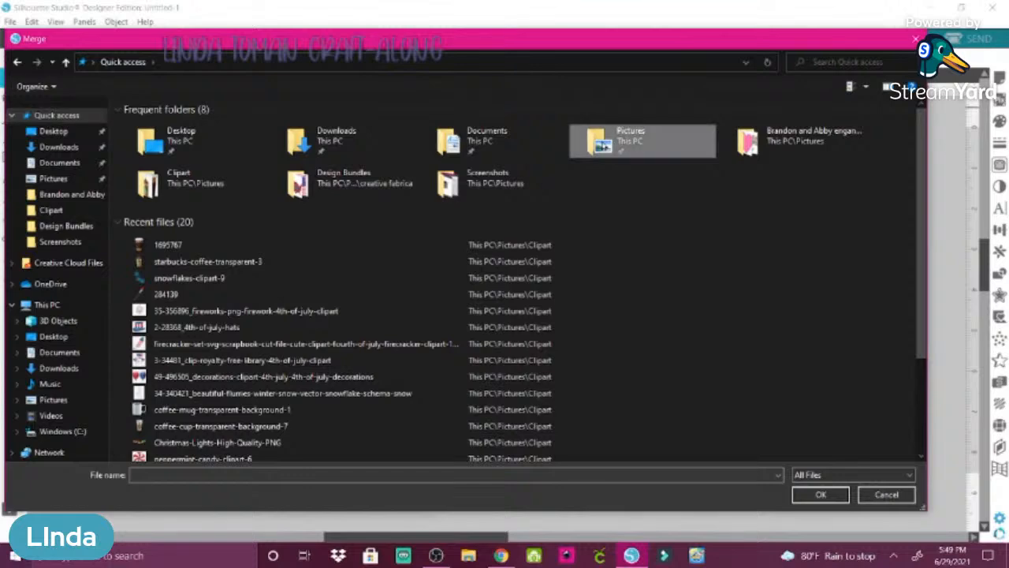
pyautogui.doubleClick(602, 142)
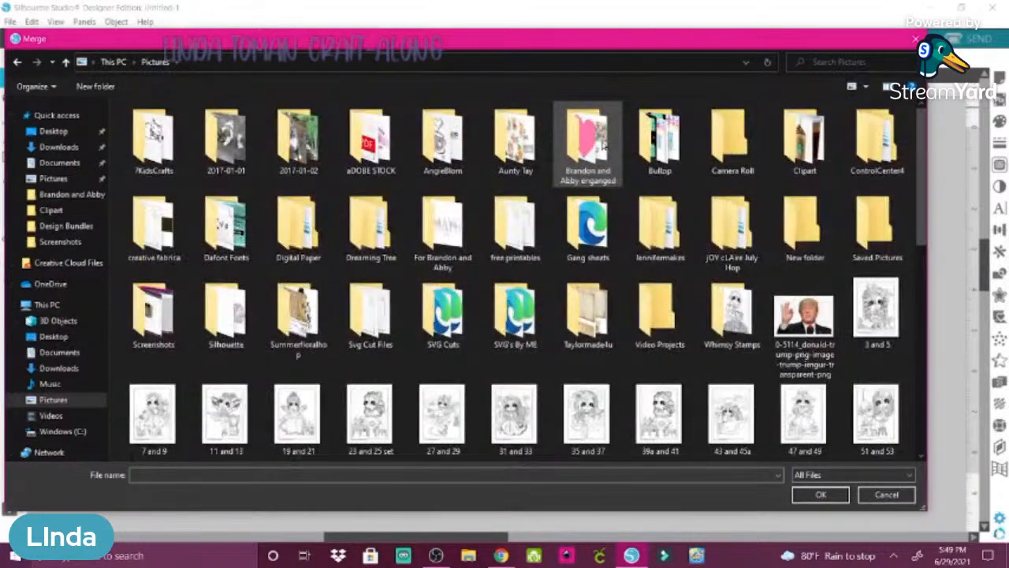
pyautogui.doubleClick(809, 161)
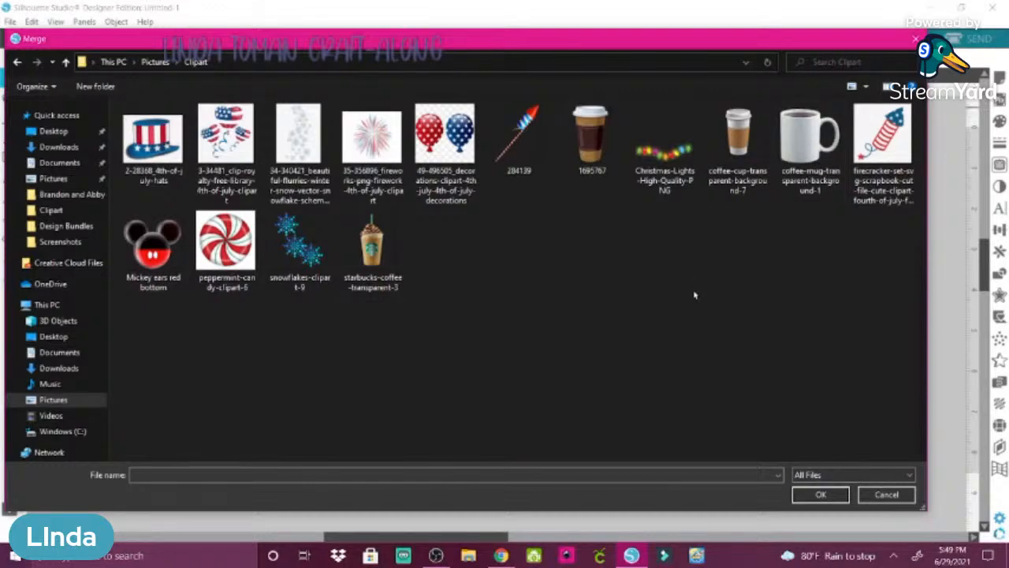
pyautogui.click(591, 154)
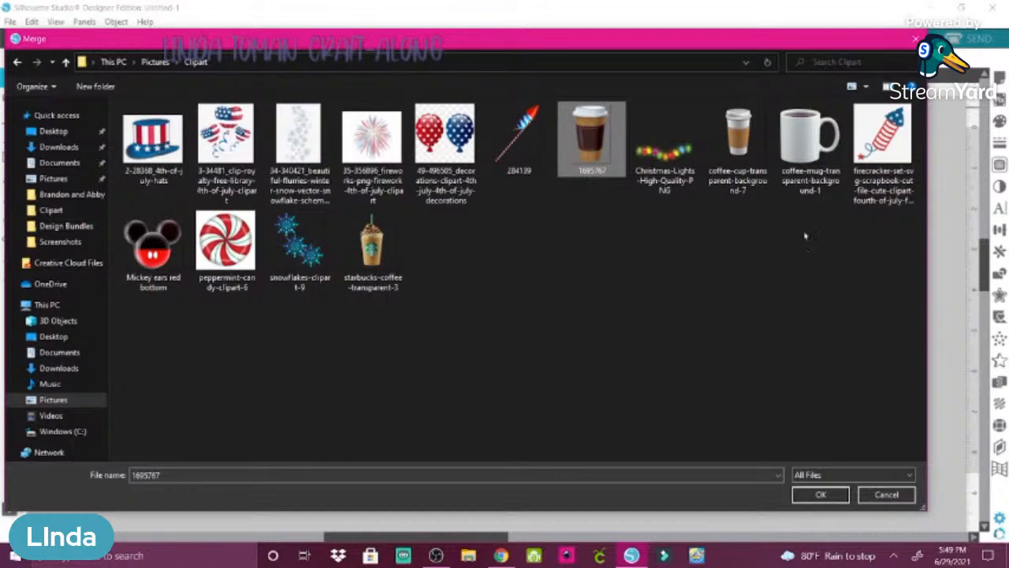
pyautogui.click(809, 158)
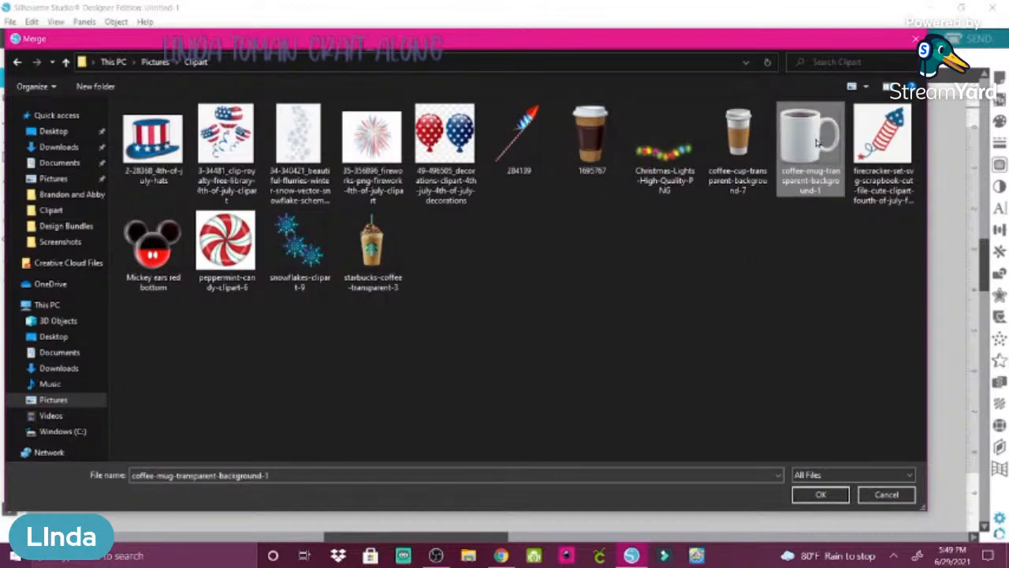
pyautogui.click(593, 136)
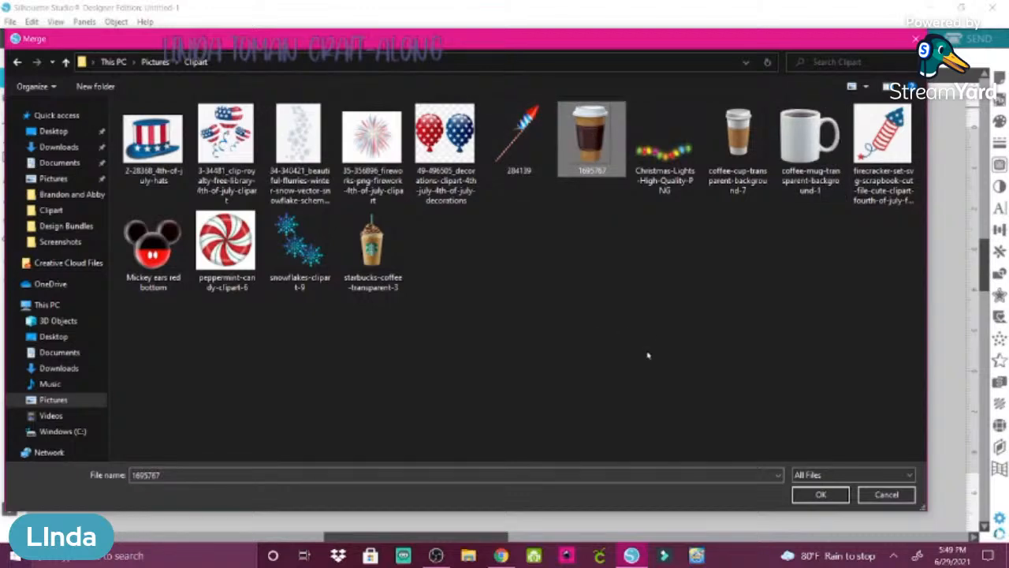
pyautogui.click(820, 494)
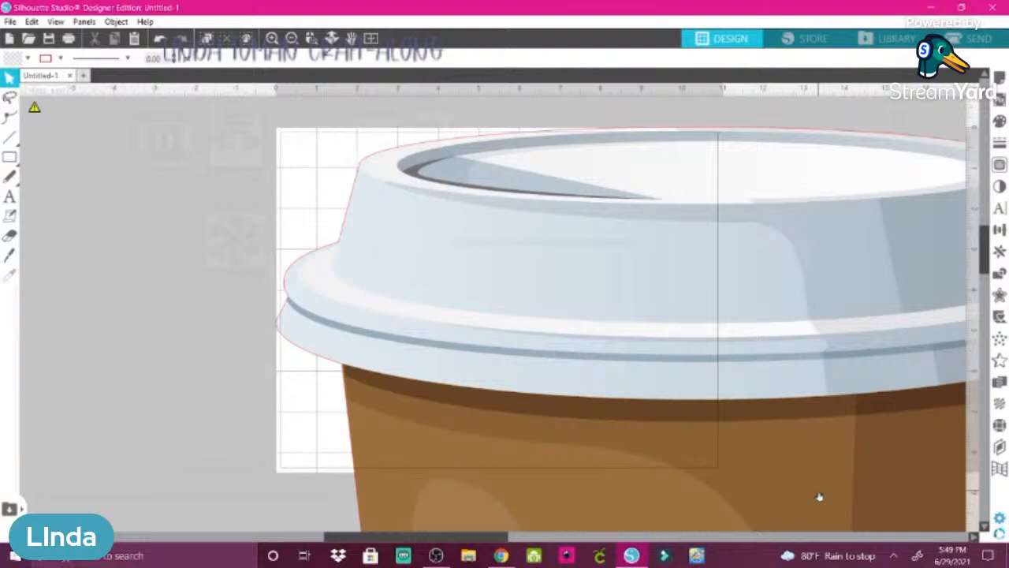
# - Shift the oversized coffee cup to the left and make its outline colour transparent
pyautogui.click(485, 438)
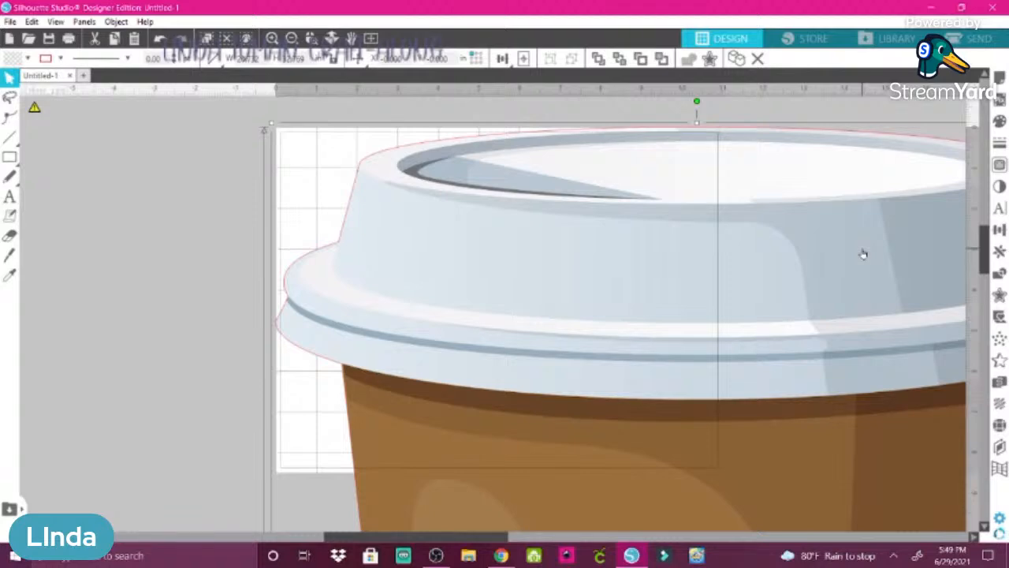
pyautogui.moveTo(863, 253); pyautogui.dragTo(741, 249)
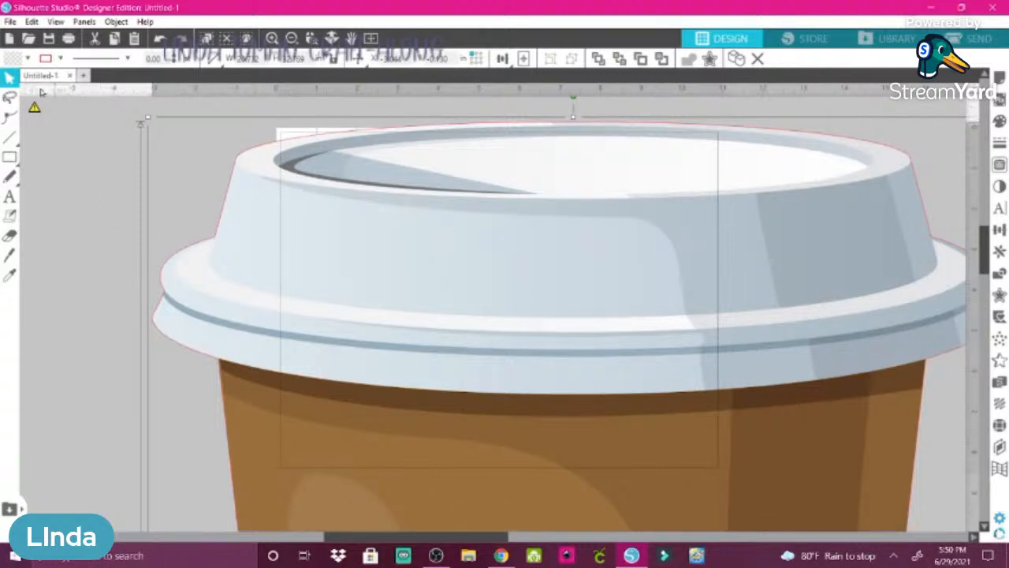
pyautogui.click(59, 61)
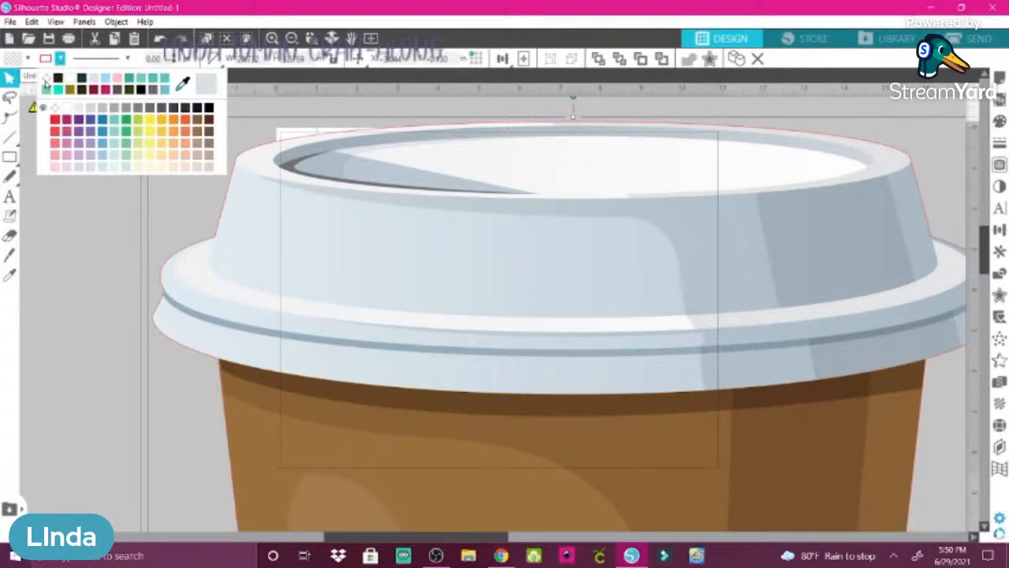
pyautogui.click(46, 82)
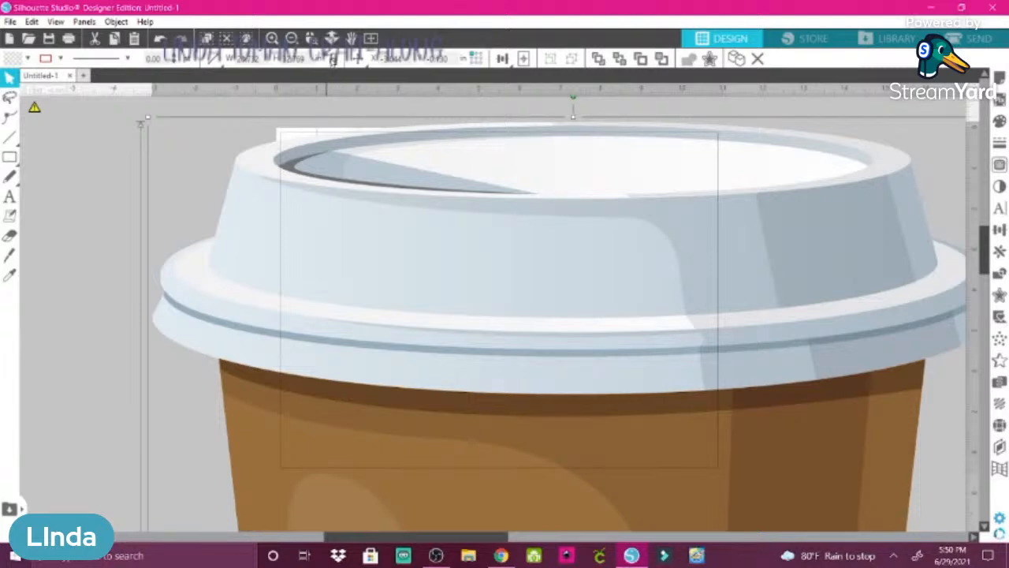
# - Set the coffee cup's width to 1 in and move it onto the left part of the page
pyautogui.click(263, 60)
pyautogui.write('1')
pyautogui.press('Return')
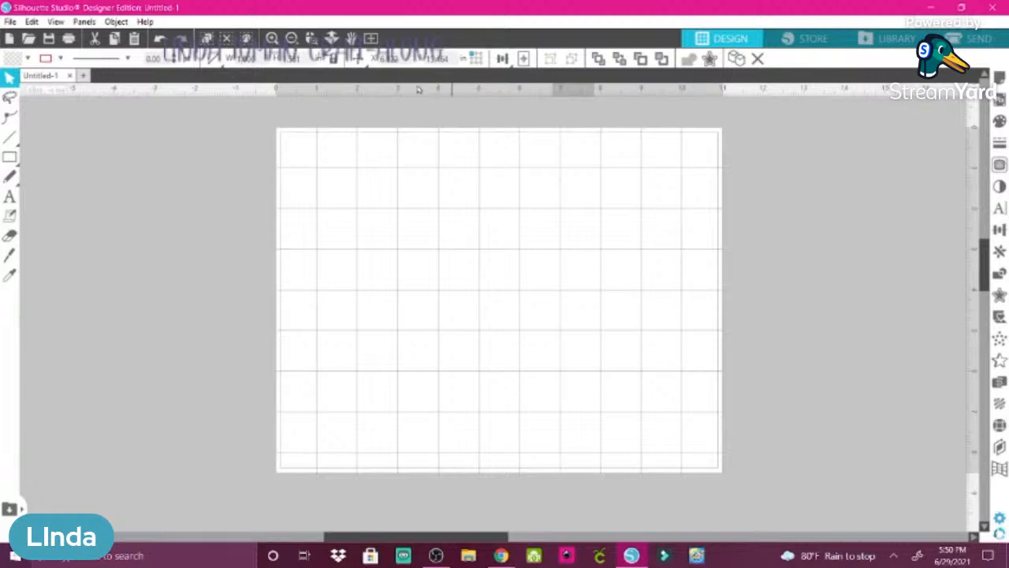
pyautogui.click(291, 39)
pyautogui.click(291, 39)
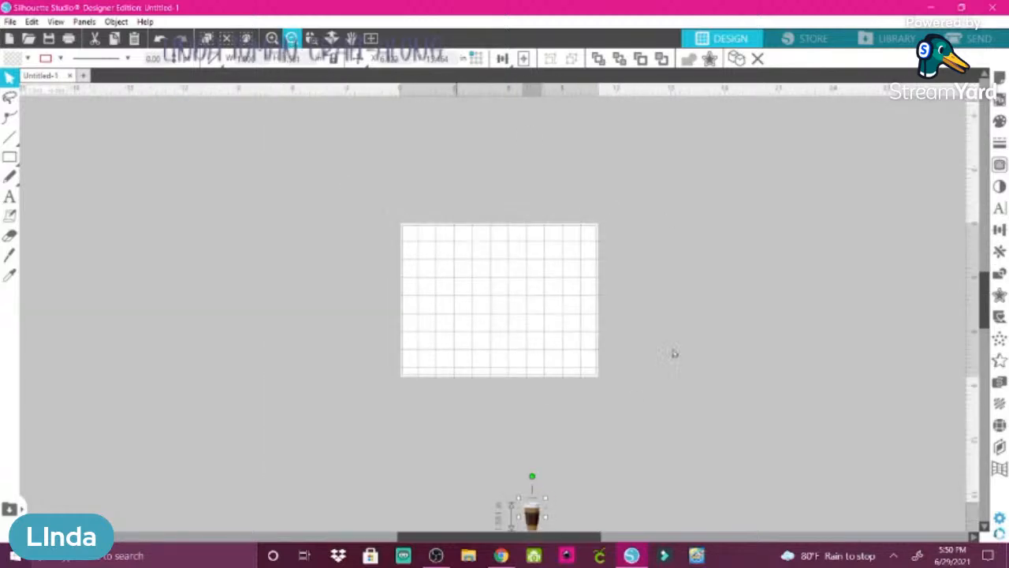
pyautogui.moveTo(532, 514); pyautogui.dragTo(430, 288)
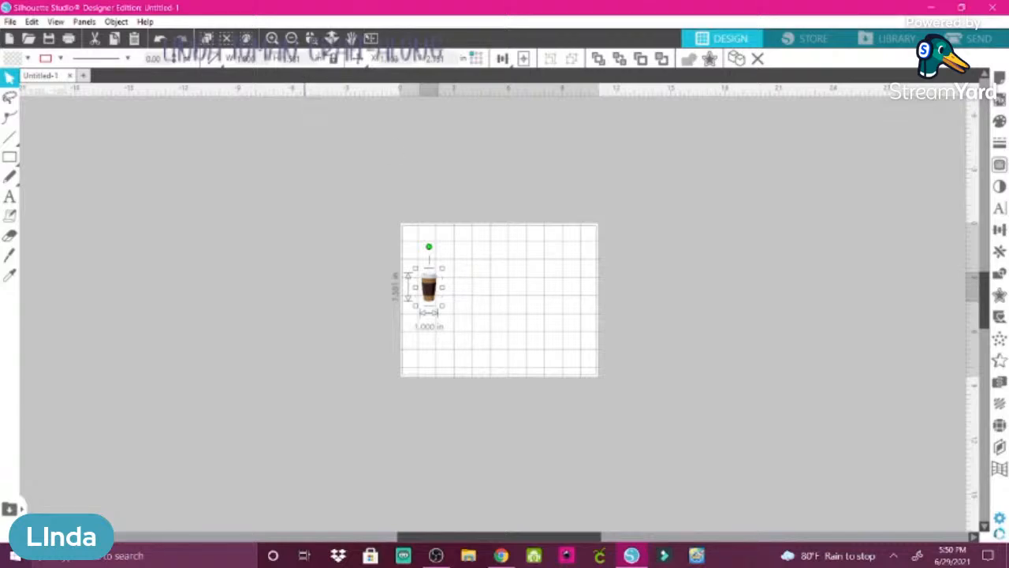
# - Enlarge the coffee cup to about 3.46 in wide and position it about 1 in from the page's left edge
pyautogui.click(370, 39)
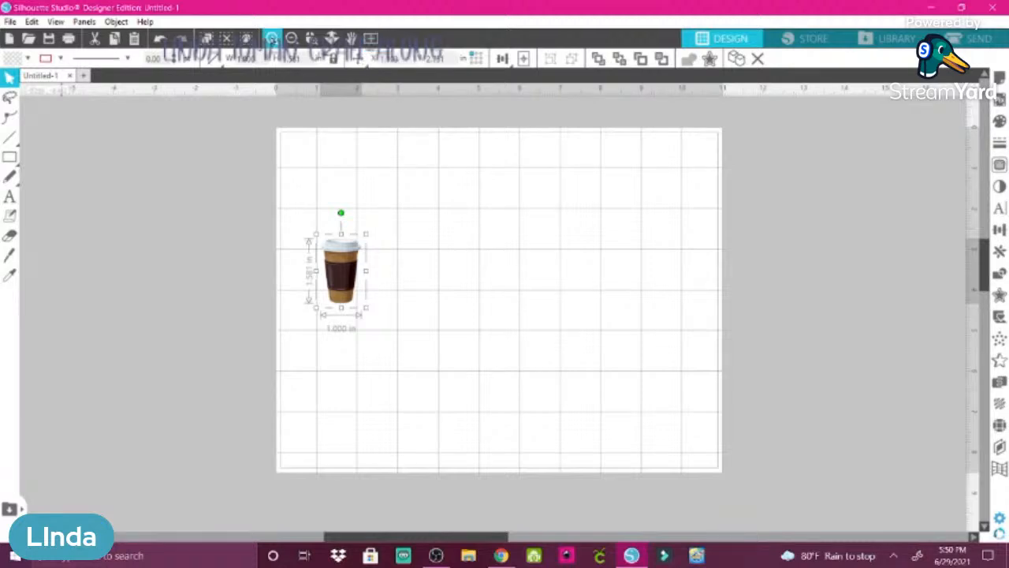
pyautogui.click(271, 39)
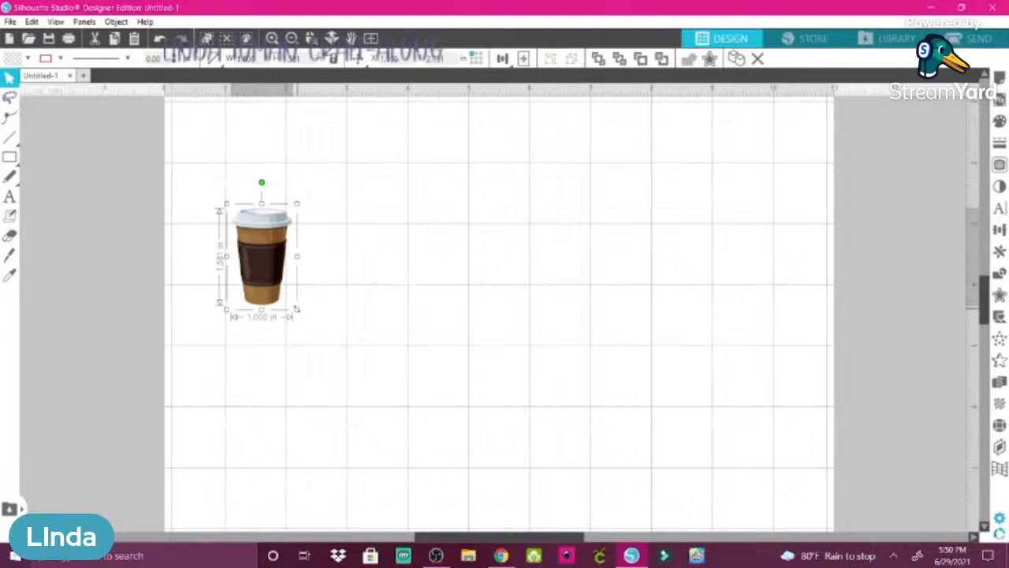
pyautogui.moveTo(298, 311); pyautogui.dragTo(415, 455)
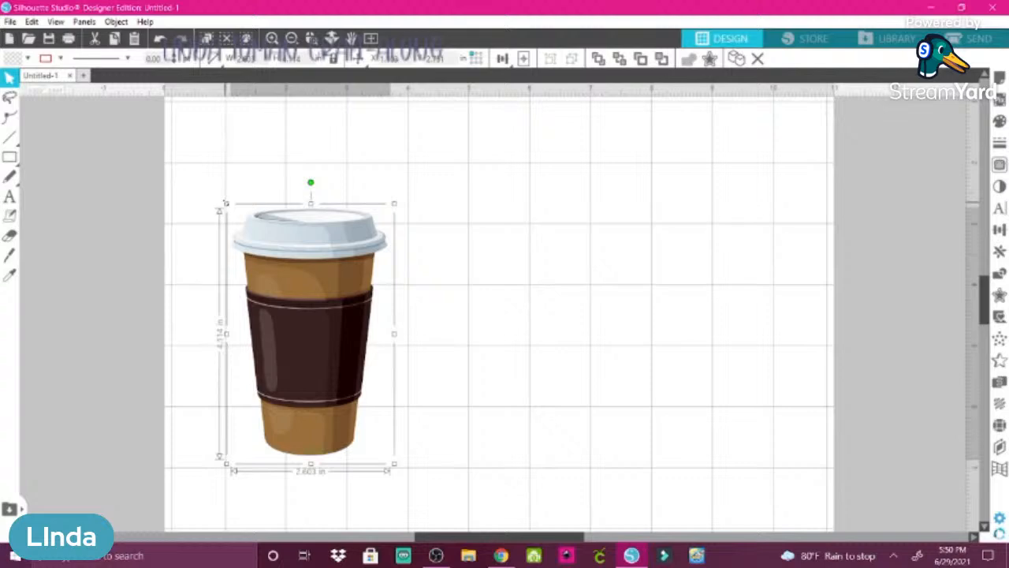
pyautogui.moveTo(225, 203); pyautogui.dragTo(170, 128)
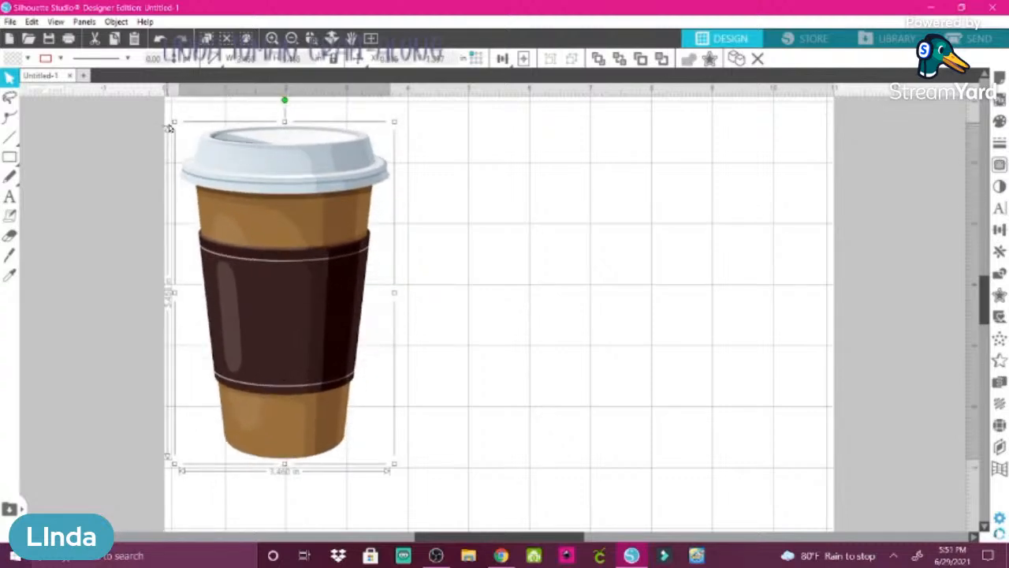
pyautogui.moveTo(263, 176); pyautogui.dragTo(321, 170)
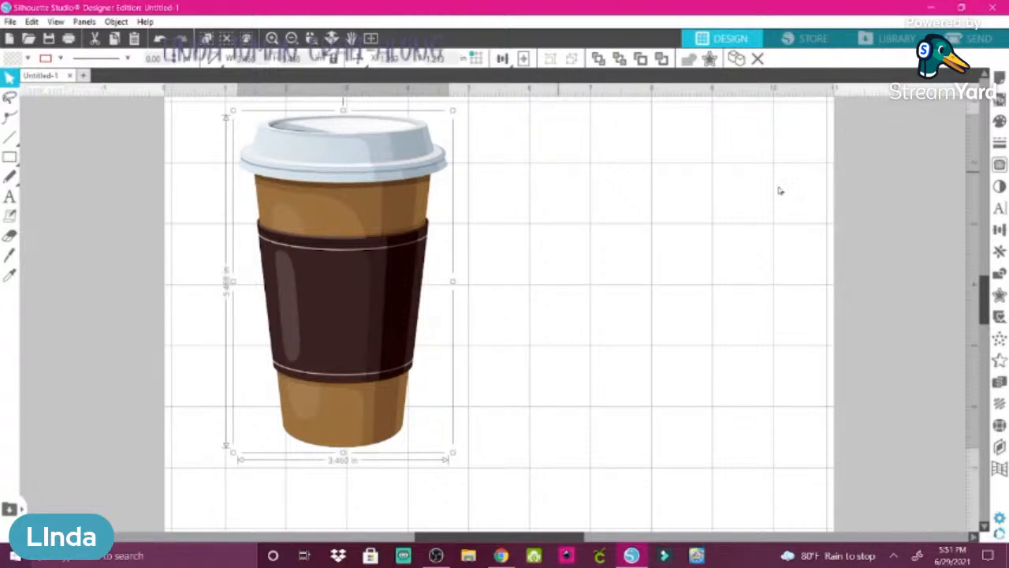
# - Try a Trace by Color on the dark band along the upper edge of the cup's sleeve
pyautogui.click(999, 164)
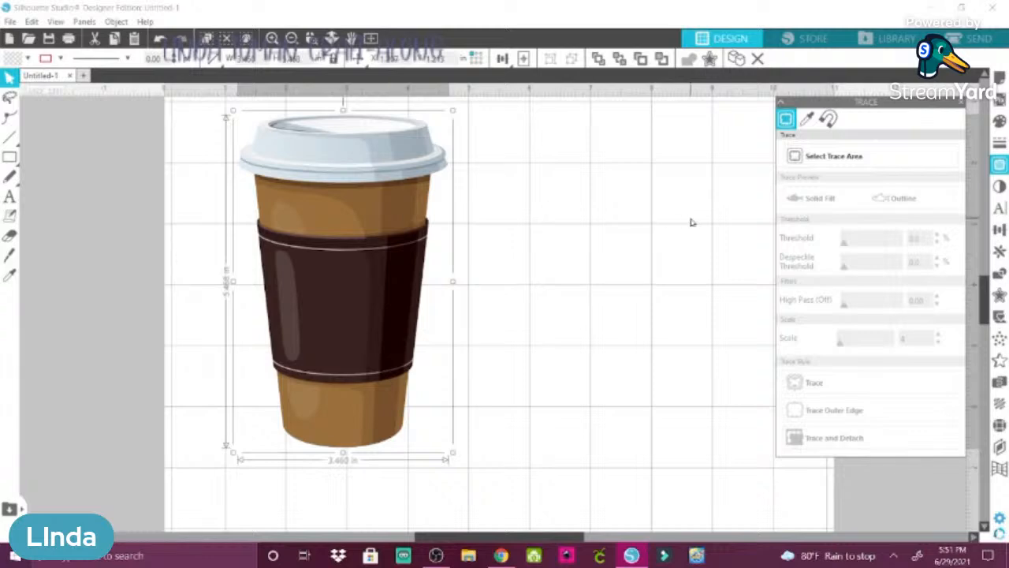
pyautogui.click(818, 154)
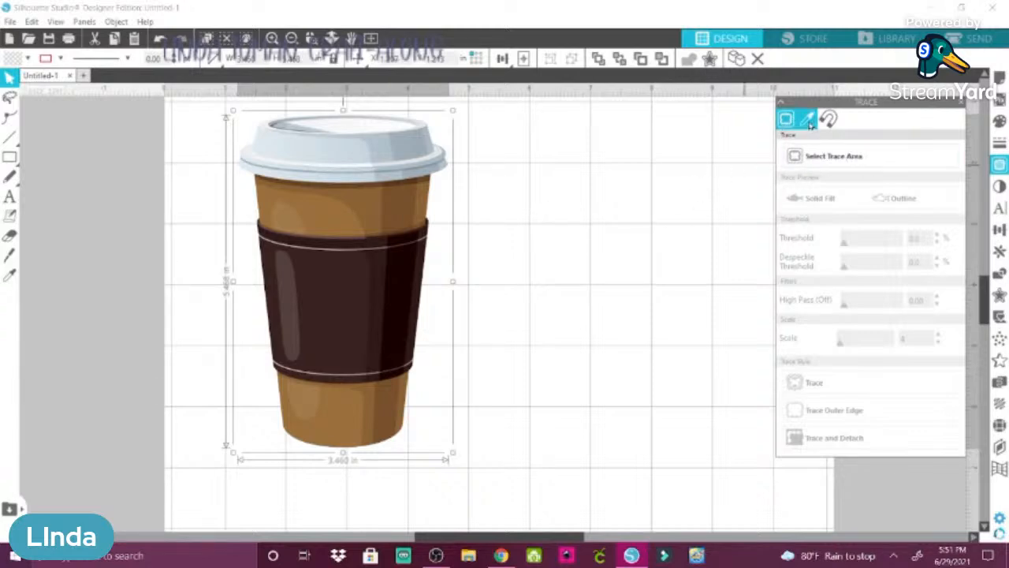
pyautogui.click(809, 119)
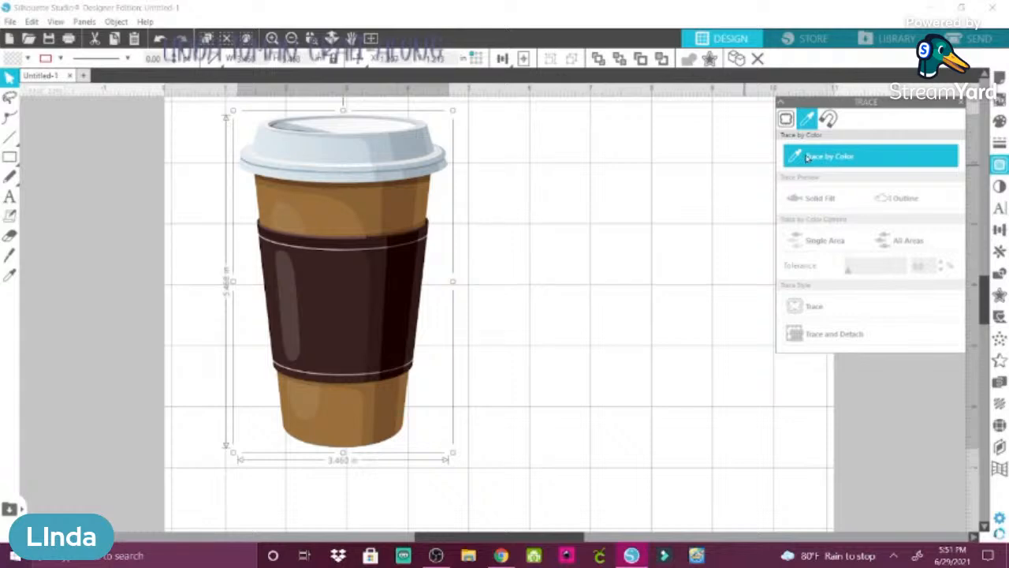
pyautogui.click(808, 157)
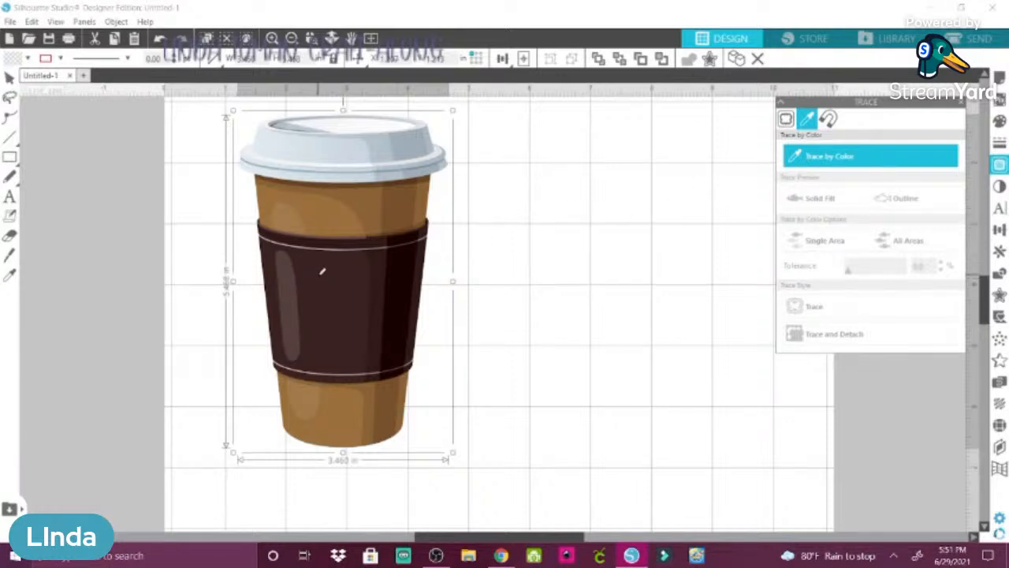
pyautogui.click(316, 239)
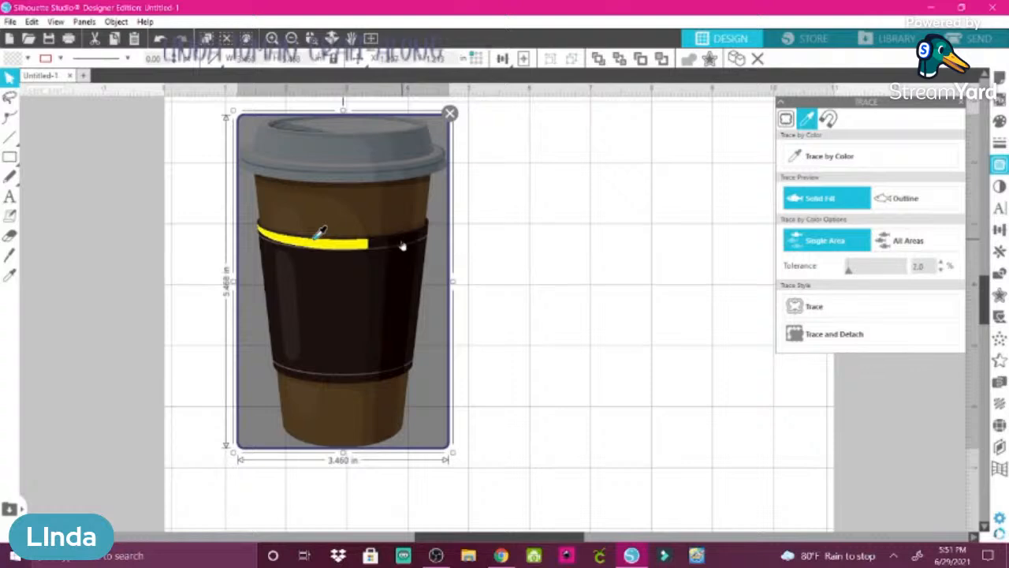
# - Try tracing by colour the shaded right end of the sleeve's upper band, and remove the trace area
pyautogui.click(806, 156)
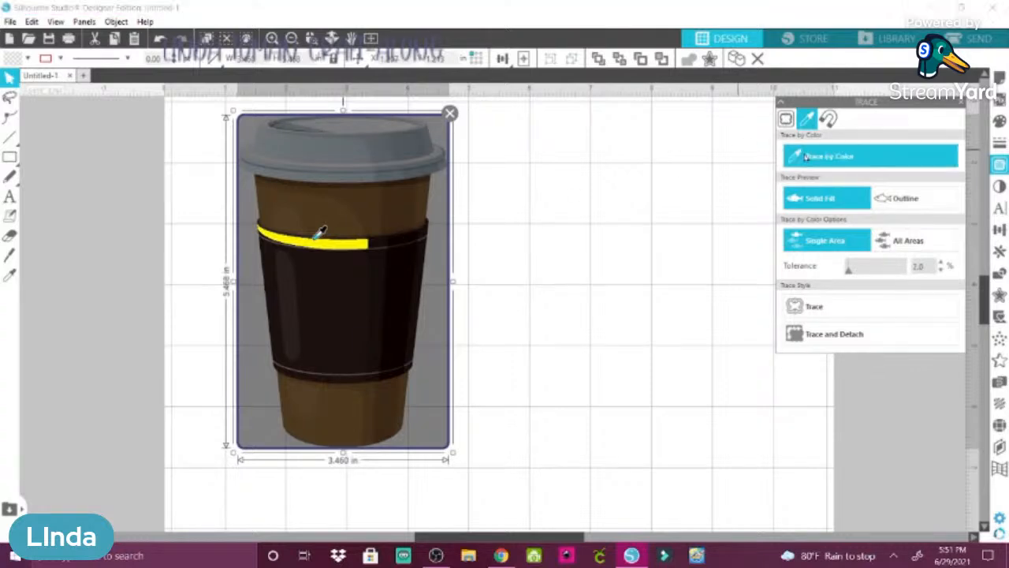
pyautogui.click(402, 232)
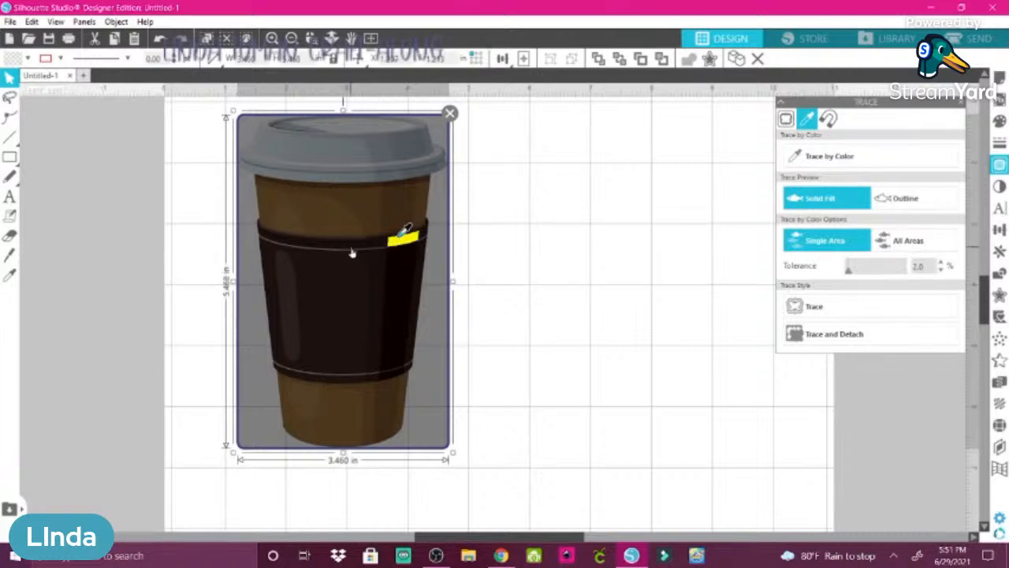
pyautogui.click(506, 247)
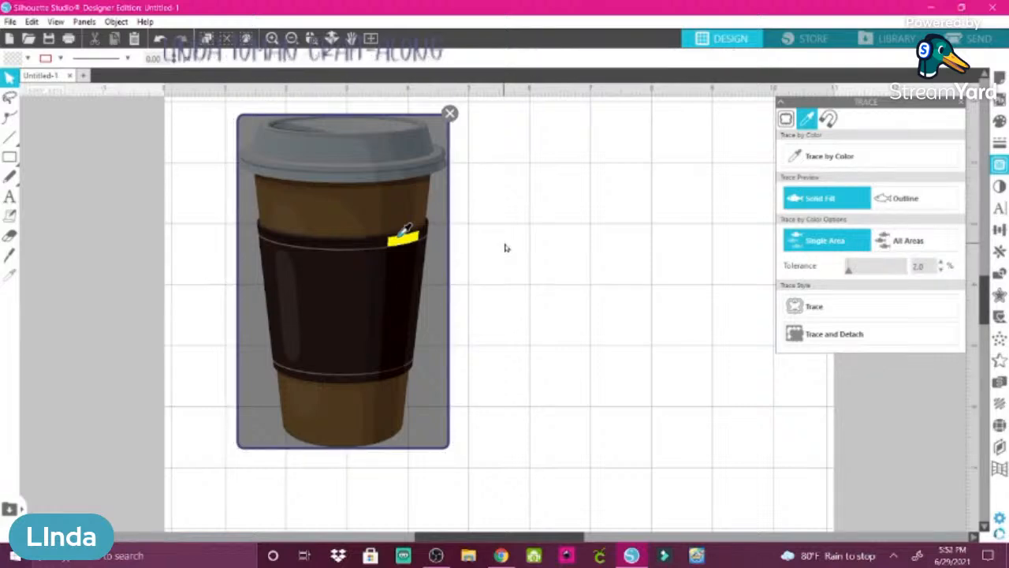
pyautogui.click(800, 305)
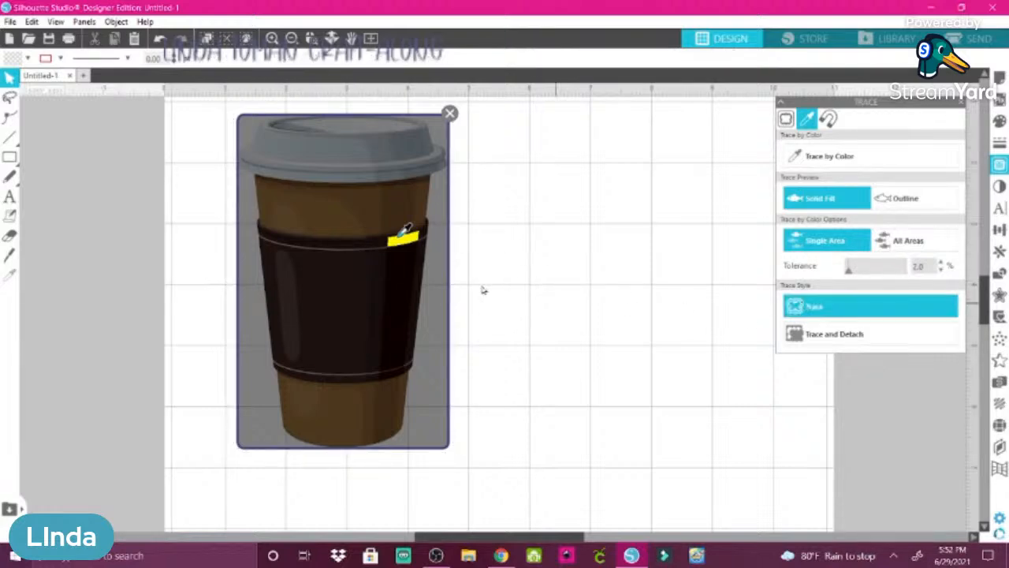
pyautogui.click(451, 115)
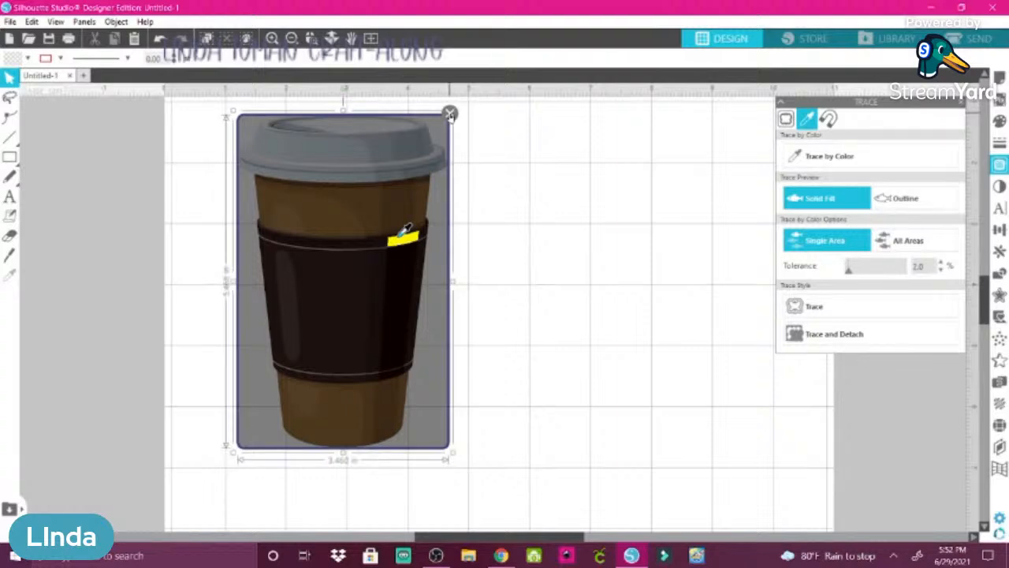
pyautogui.click(450, 115)
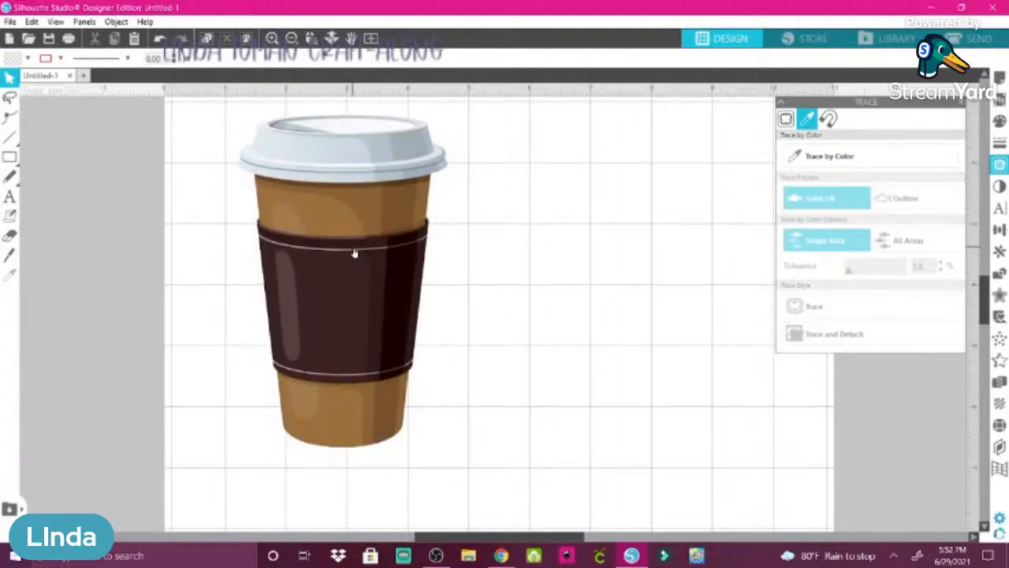
# - Delete the coffee cup and merge coffee-mug-transparent-background-1 from the Pictures > Clipart folder instead
pyautogui.moveTo(354, 252)
pyautogui.mouseDown()
pyautogui.moveTo(367, 294)
pyautogui.moveTo(352, 268)
pyautogui.mouseUp()
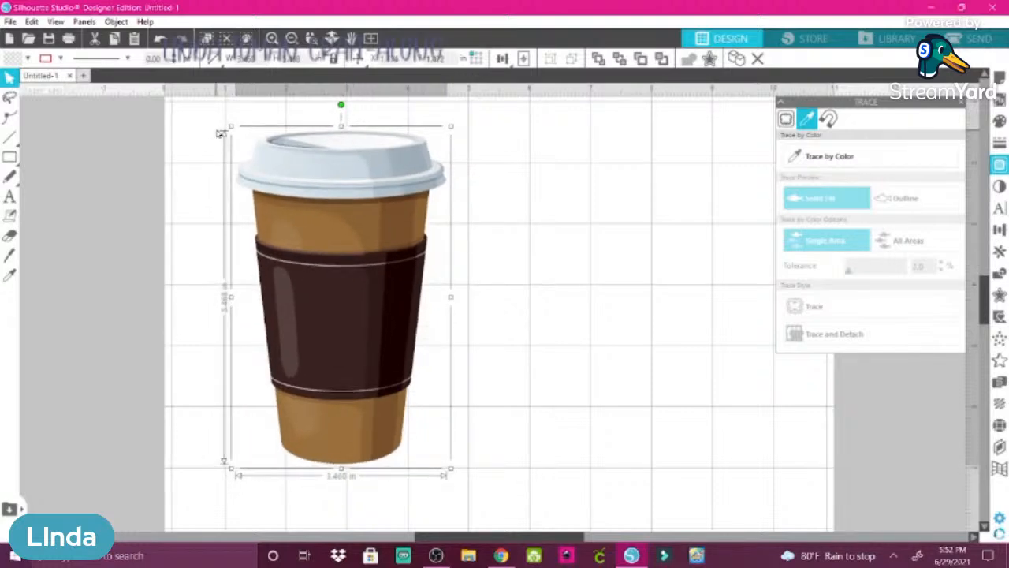
pyautogui.click(757, 59)
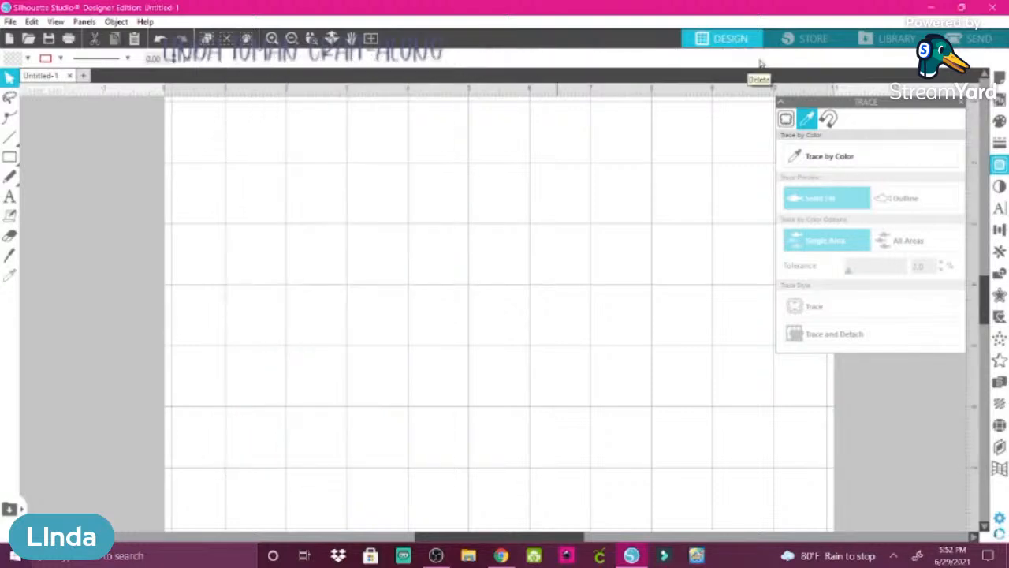
pyautogui.click(10, 22)
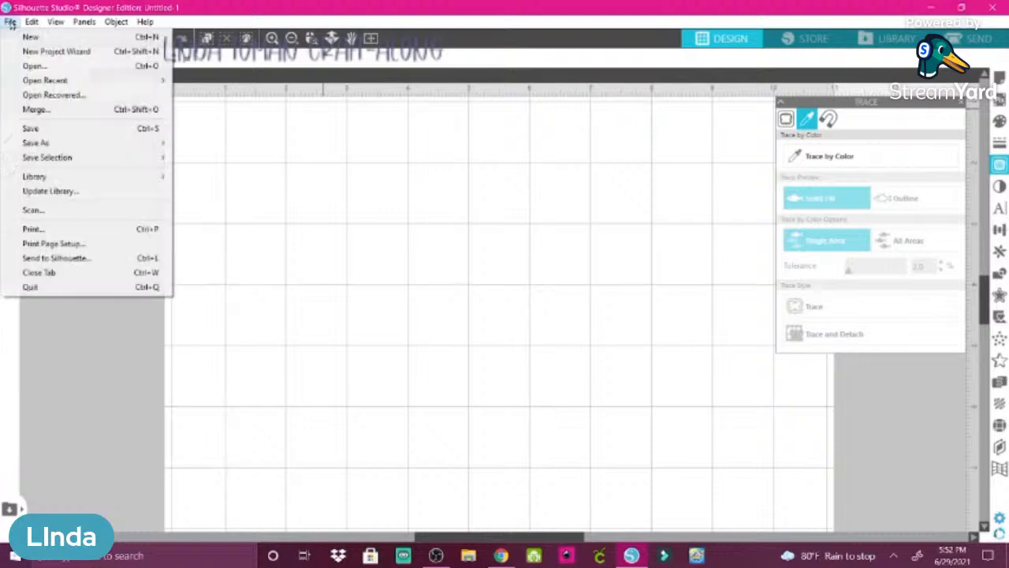
pyautogui.click(34, 109)
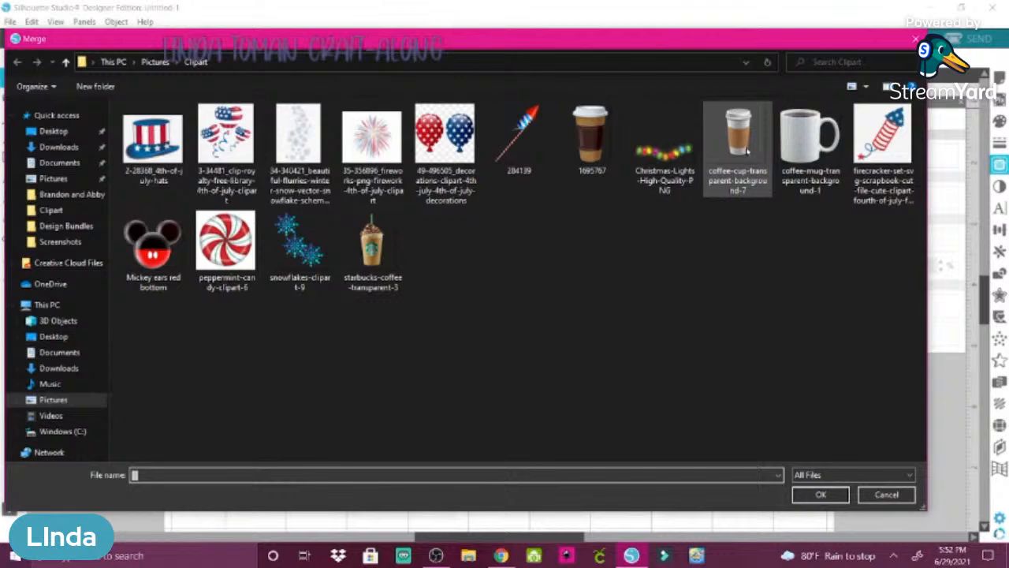
pyautogui.click(798, 142)
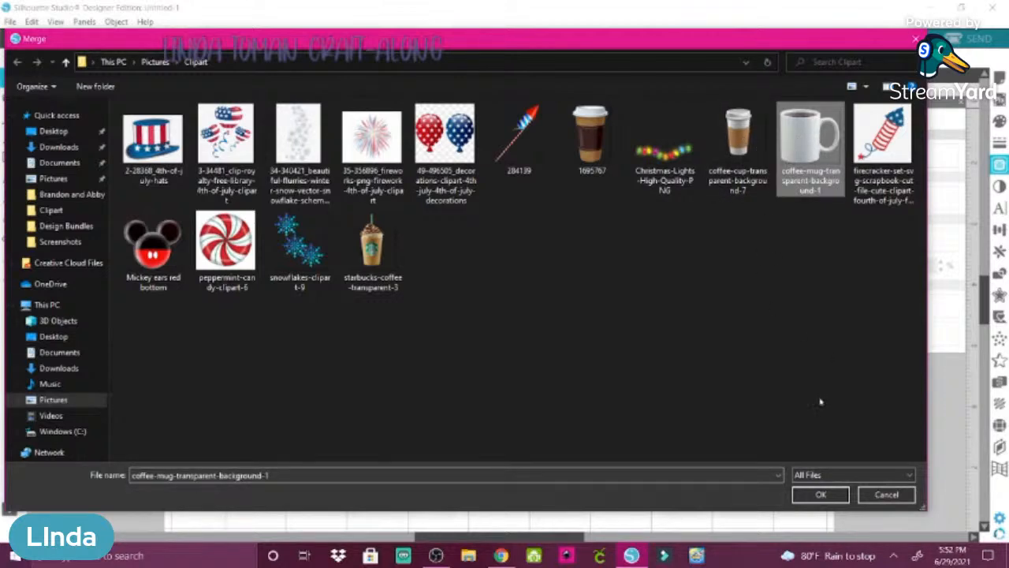
pyautogui.click(831, 500)
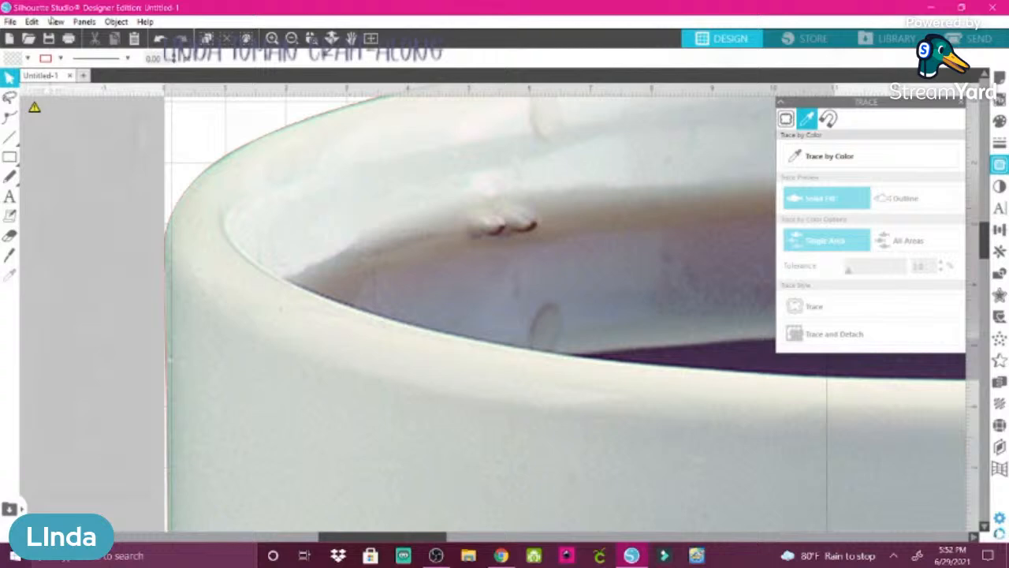
# - Make the mug image's outline colour transparent and shift the oversized mug up and to the left
pyautogui.click(60, 60)
pyautogui.click(223, 279)
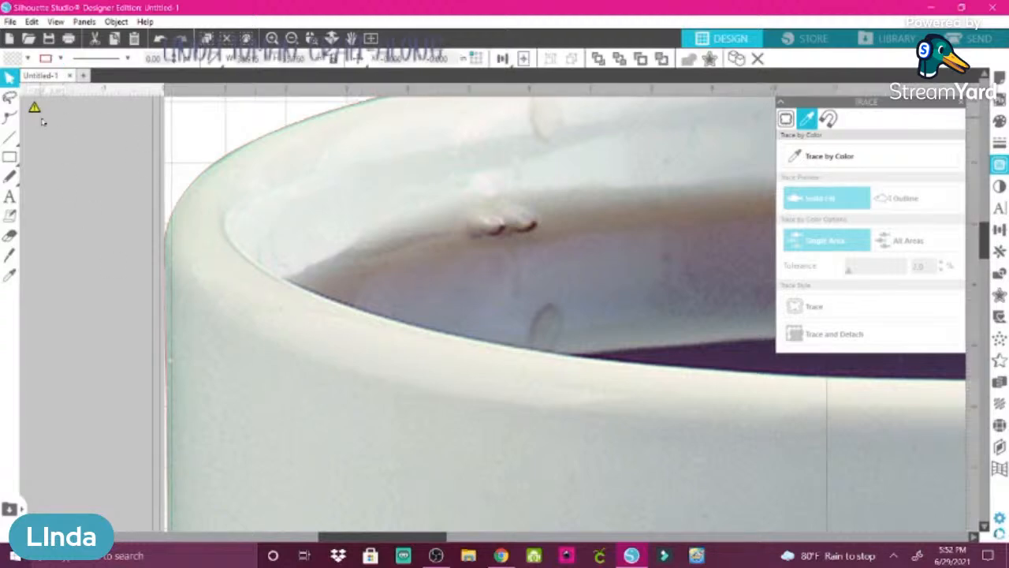
pyautogui.click(60, 59)
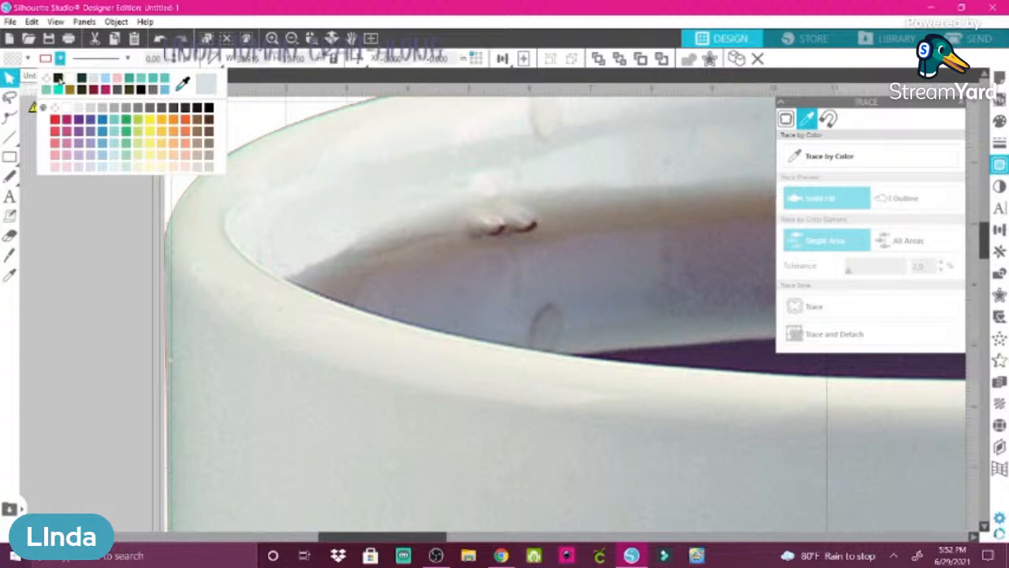
pyautogui.click(48, 79)
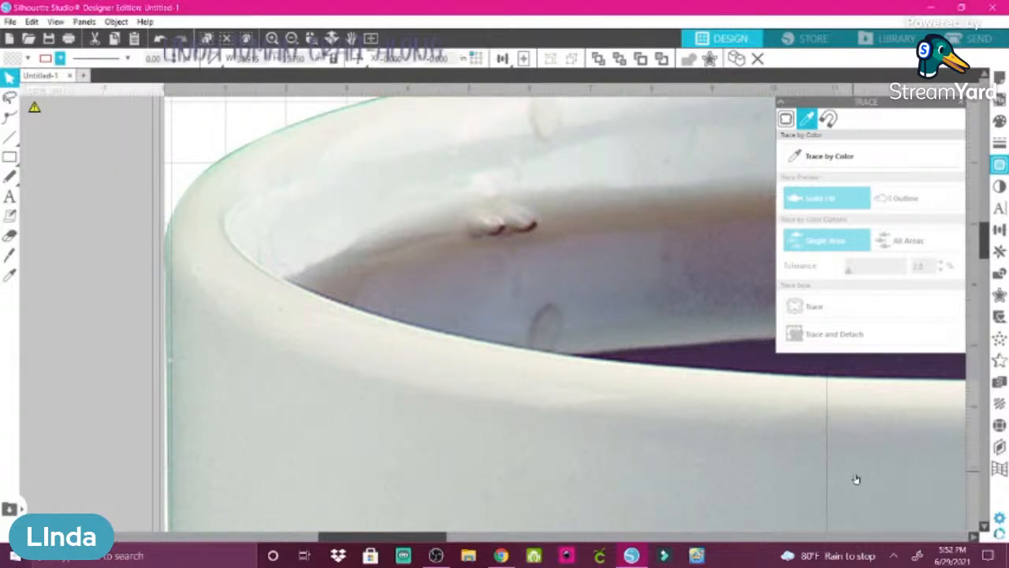
pyautogui.moveTo(857, 478); pyautogui.dragTo(475, 192)
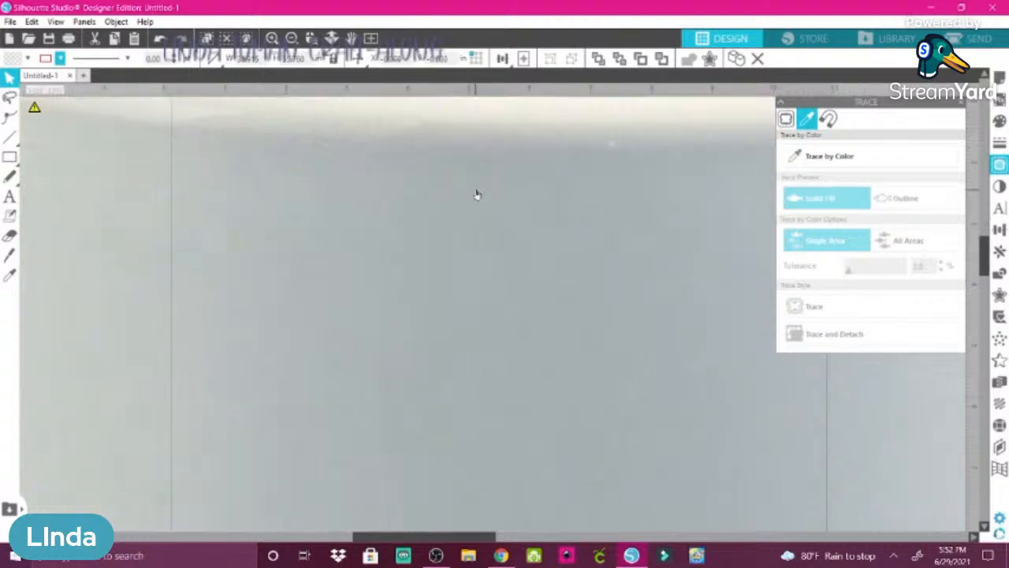
pyautogui.moveTo(444, 260); pyautogui.dragTo(349, 118)
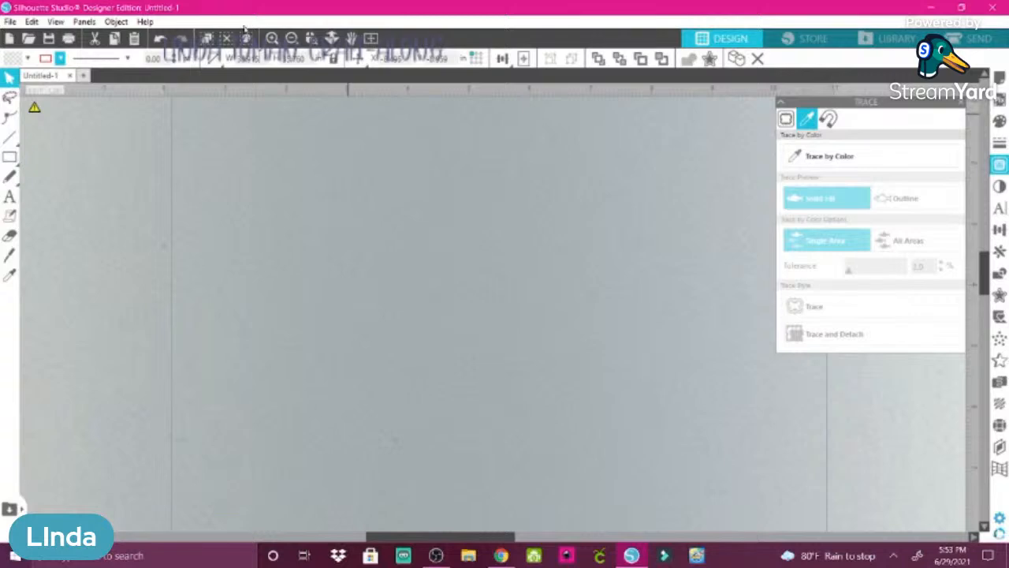
# - Set the mug's width to 2 in and move it onto the upper-left part of the page
pyautogui.doubleClick(263, 53)
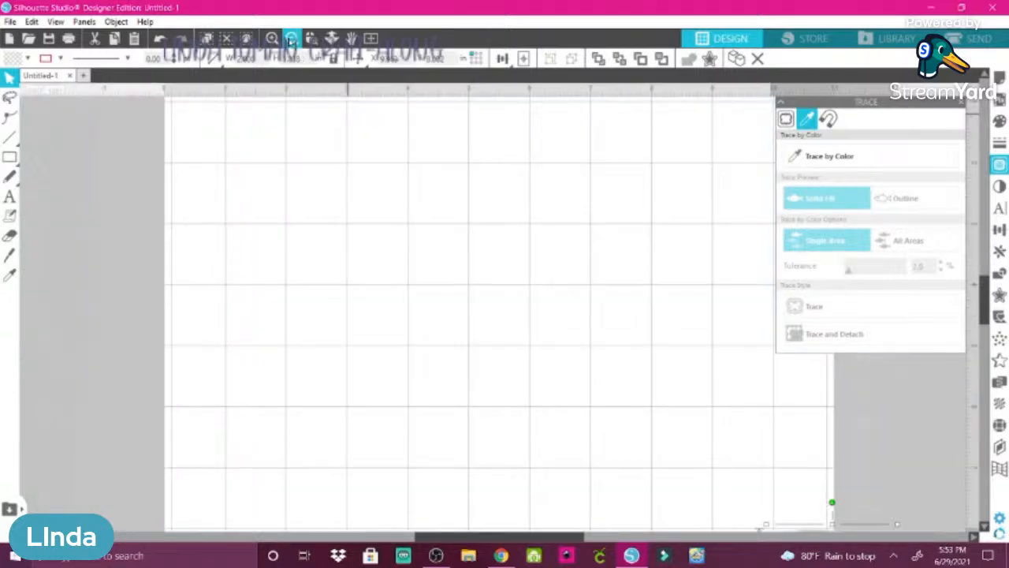
pyautogui.click(291, 39)
pyautogui.click(291, 39)
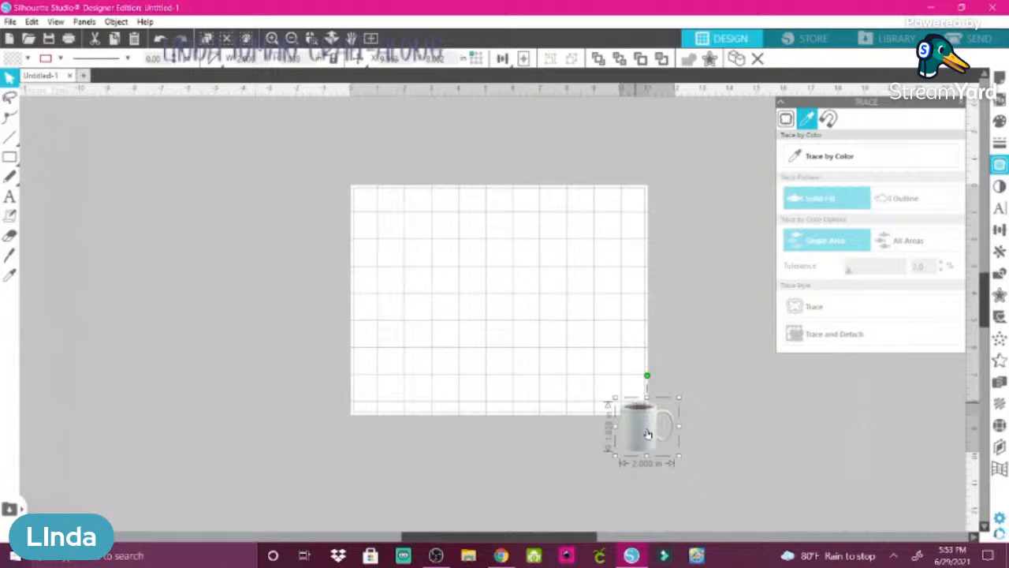
pyautogui.moveTo(648, 434); pyautogui.dragTo(398, 223)
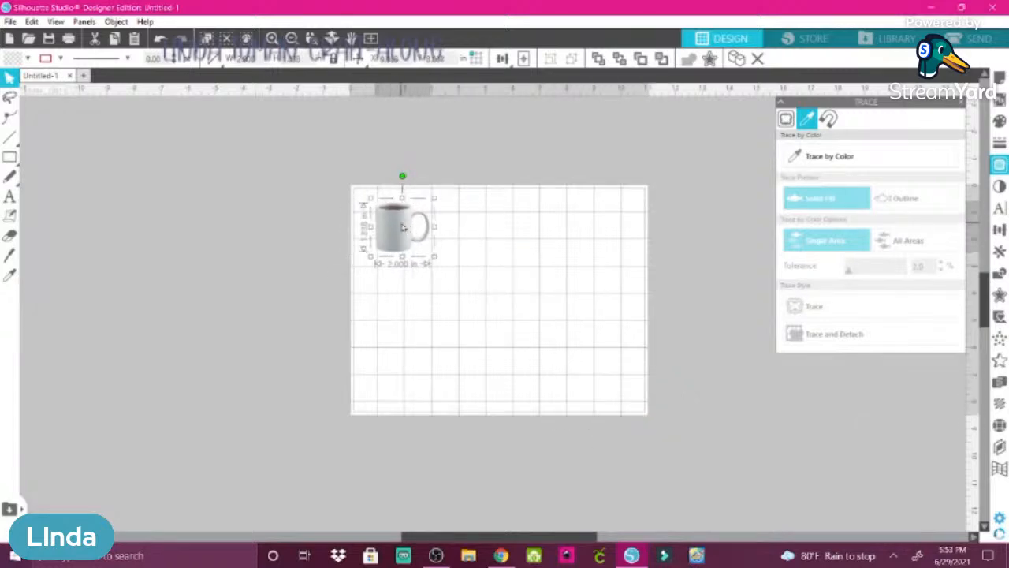
# - Shift the mug slightly down and right on the page and enlarge it to about 3.38 in wide
pyautogui.click(371, 39)
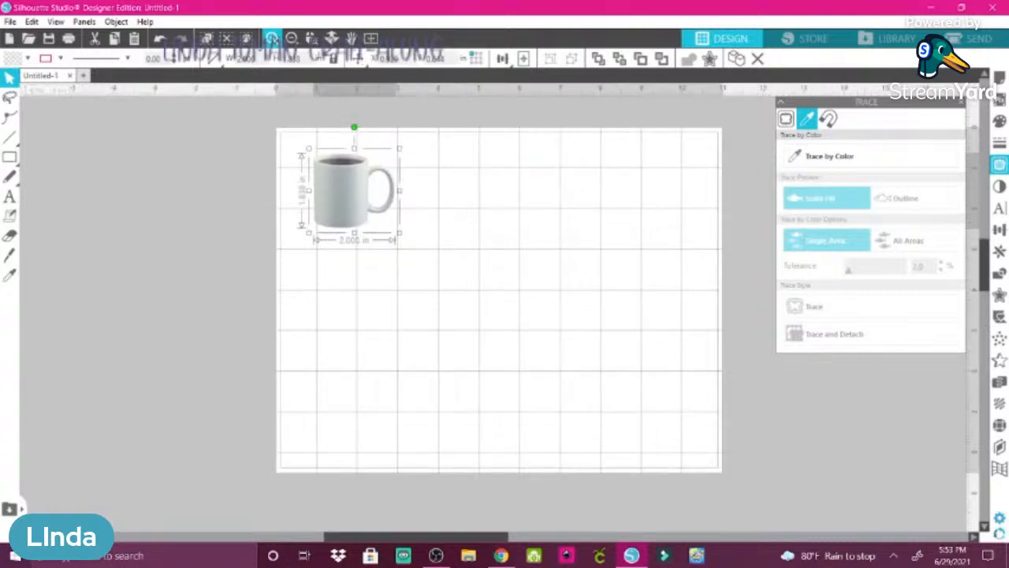
pyautogui.click(271, 38)
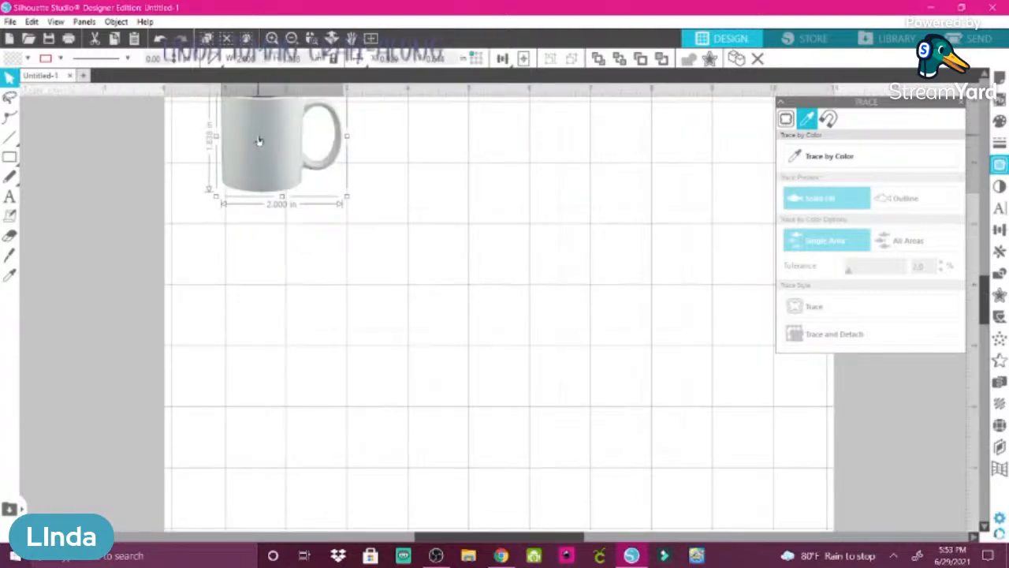
pyautogui.moveTo(260, 140); pyautogui.dragTo(304, 225)
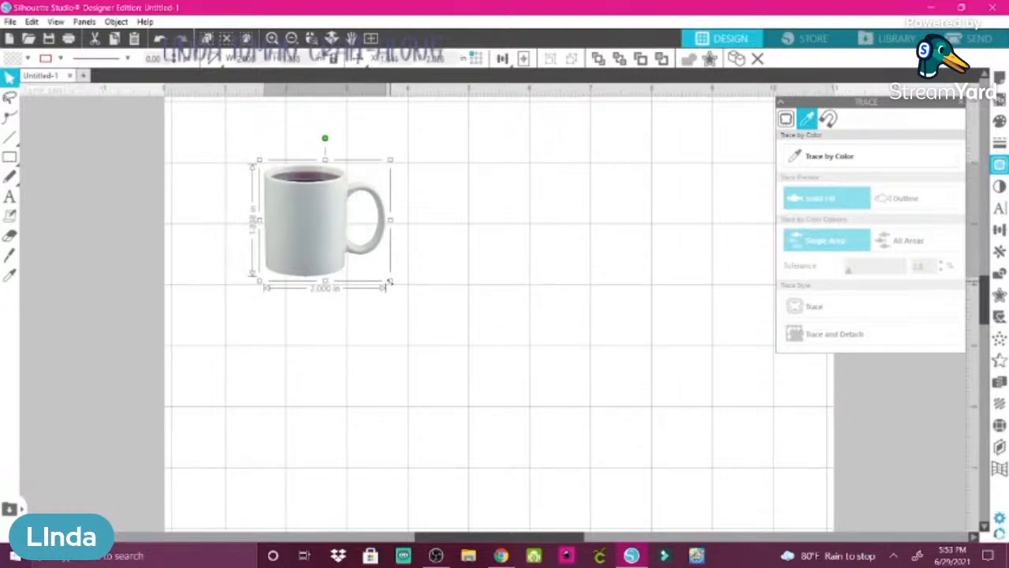
pyautogui.moveTo(389, 281); pyautogui.dragTo(475, 359)
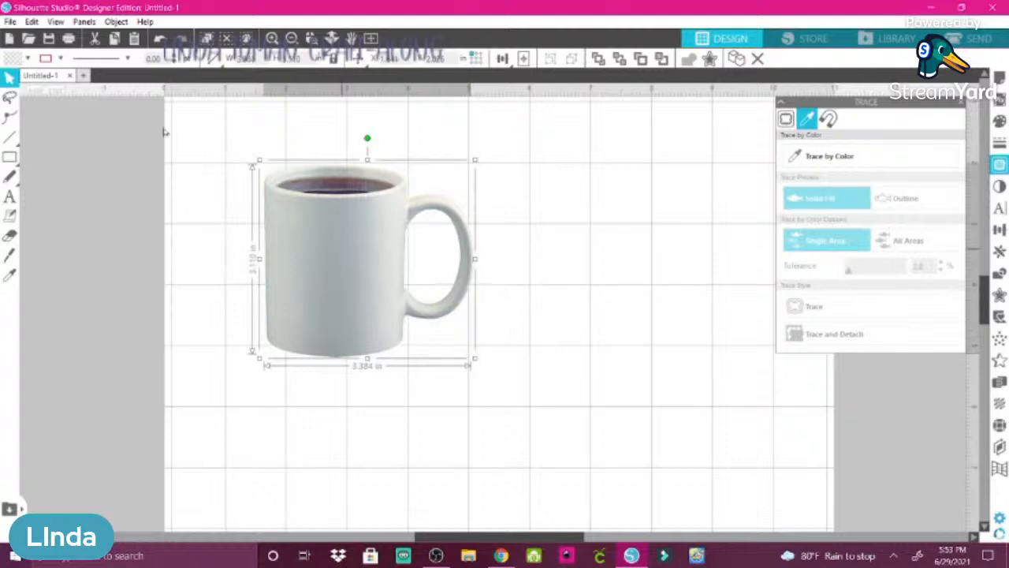
# - Duplicate the coffee mug to its right with the Replicate options
pyautogui.click(118, 23)
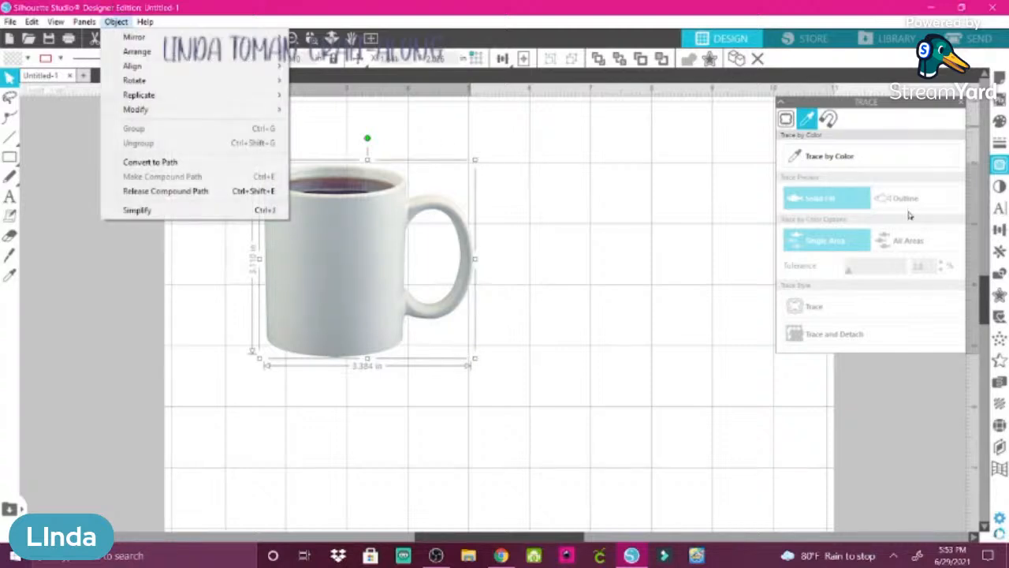
pyautogui.click(998, 251)
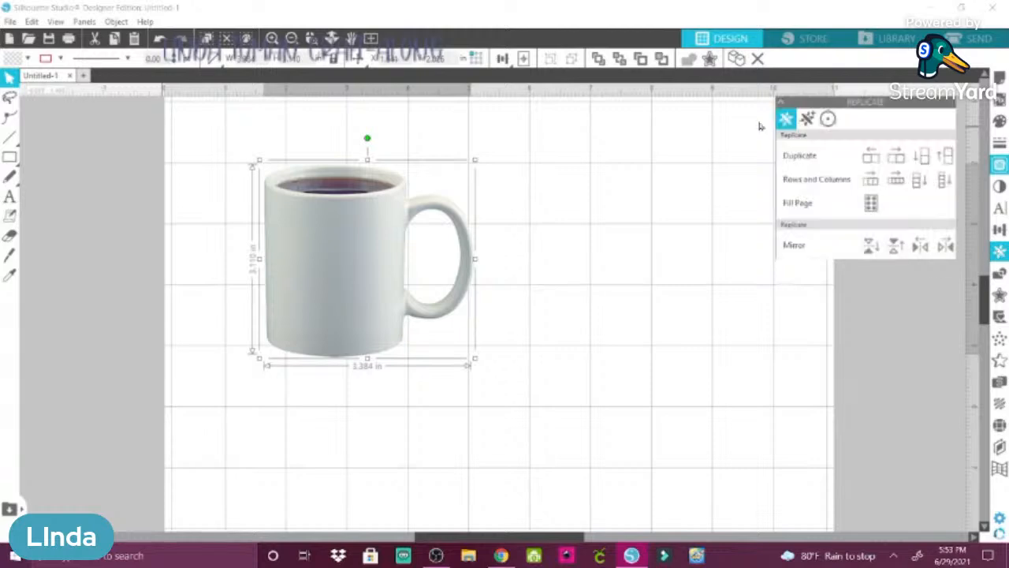
pyautogui.click(899, 161)
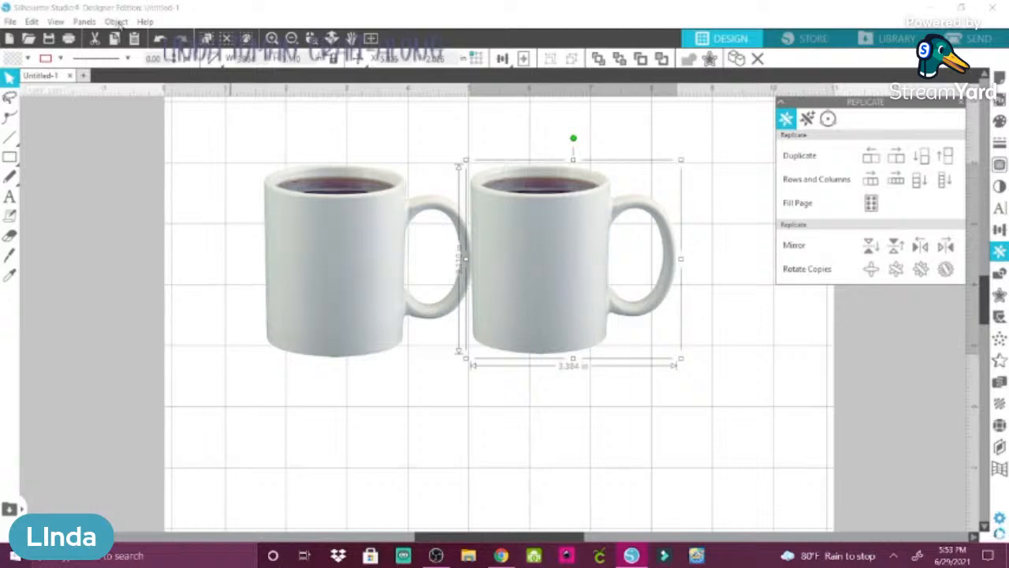
# - Flip the duplicate mug horizontally, so its handle faces left, and place it overlapping the left part of the original mug
pyautogui.click(116, 22)
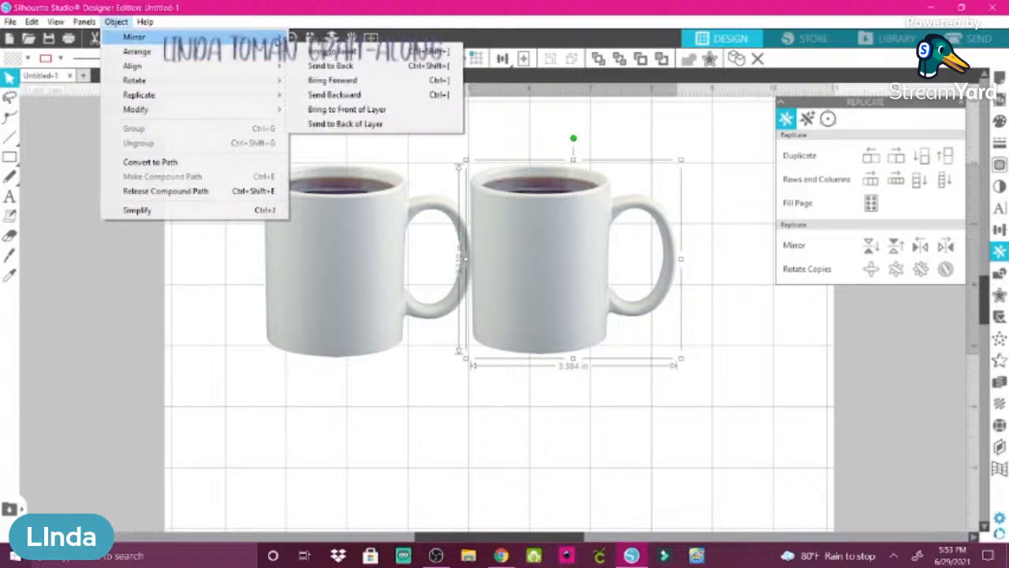
pyautogui.moveTo(275, 39)
pyautogui.click(332, 39)
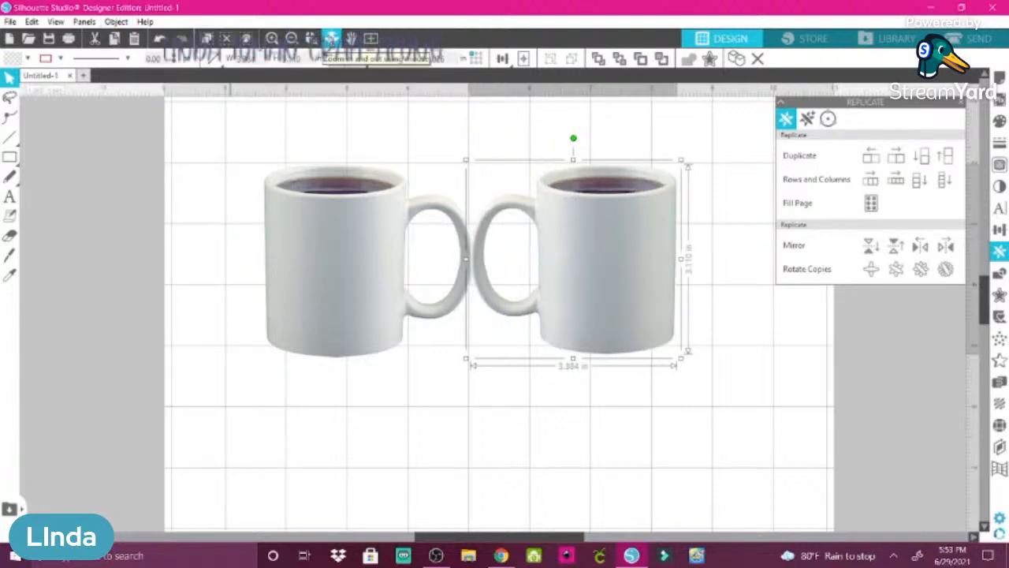
pyautogui.moveTo(642, 266); pyautogui.dragTo(291, 262)
pyautogui.click(384, 238)
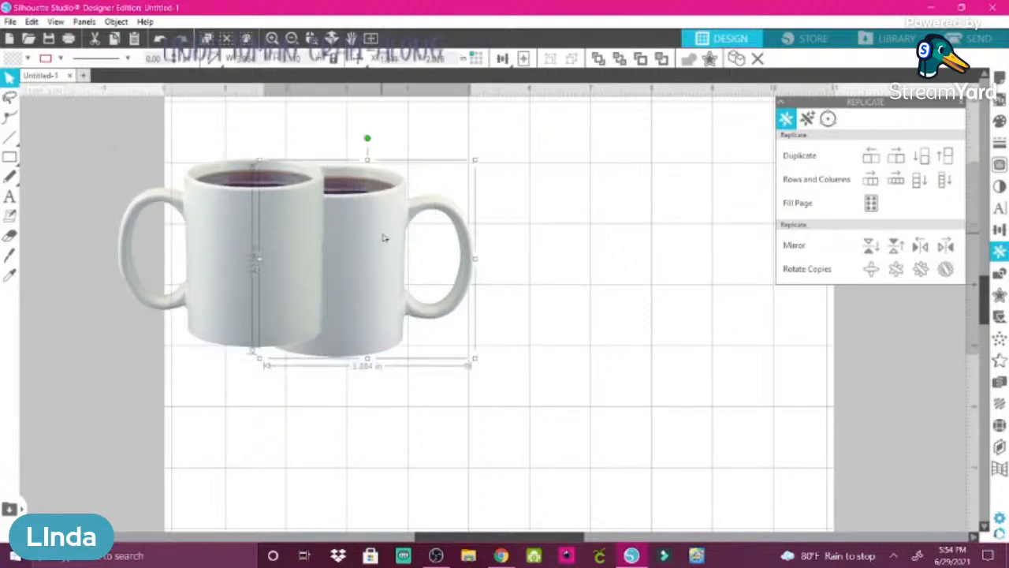
# - Move the mirrored duplicate mug to the page's right edge and shift the original mug right, fully onto the page
pyautogui.moveTo(384, 238); pyautogui.dragTo(870, 197)
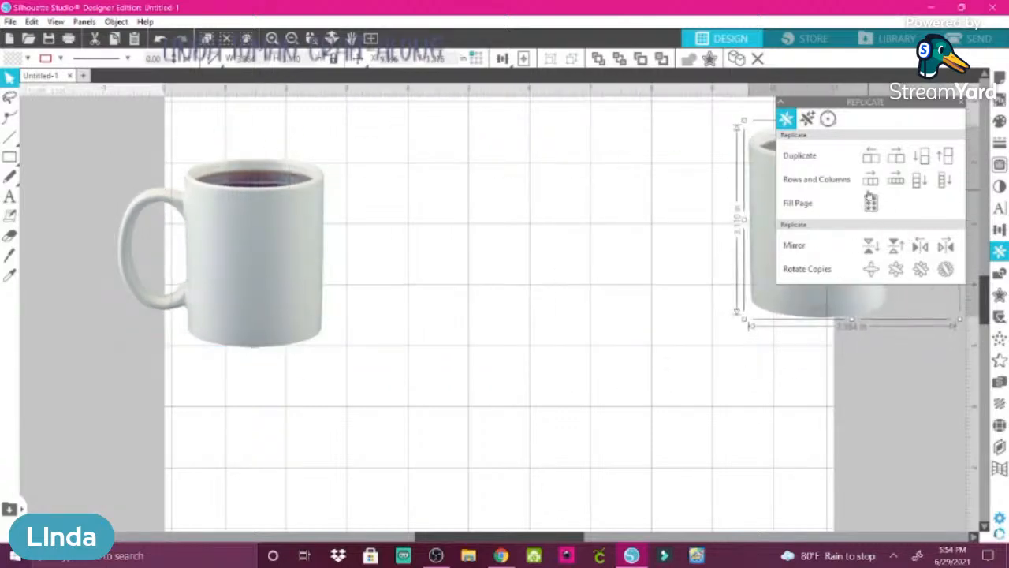
pyautogui.moveTo(264, 237); pyautogui.dragTo(438, 244)
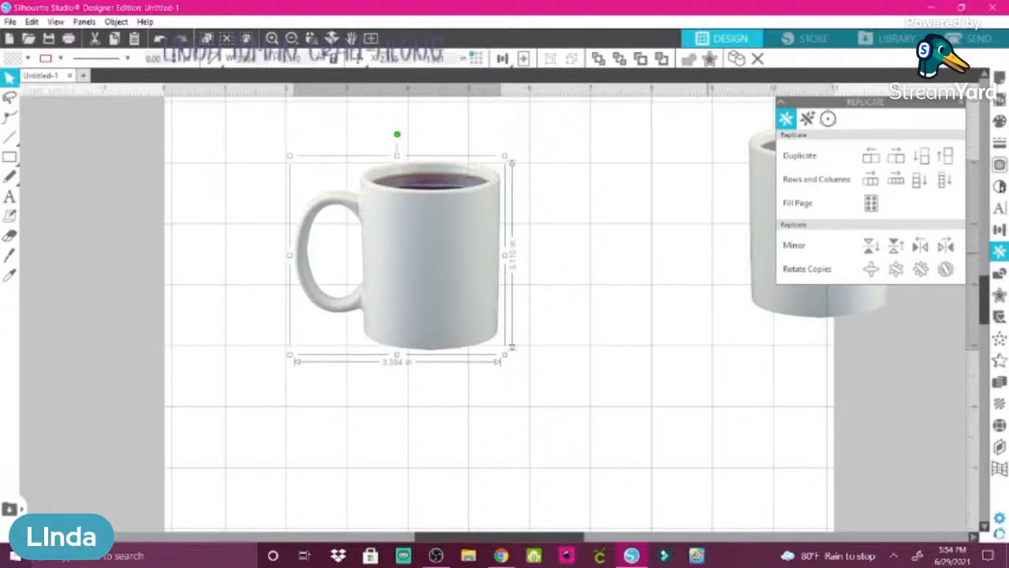
# - Try a standard trace of a rectangular area about 4.62 in wide around the original mug, and discard it
pyautogui.click(999, 164)
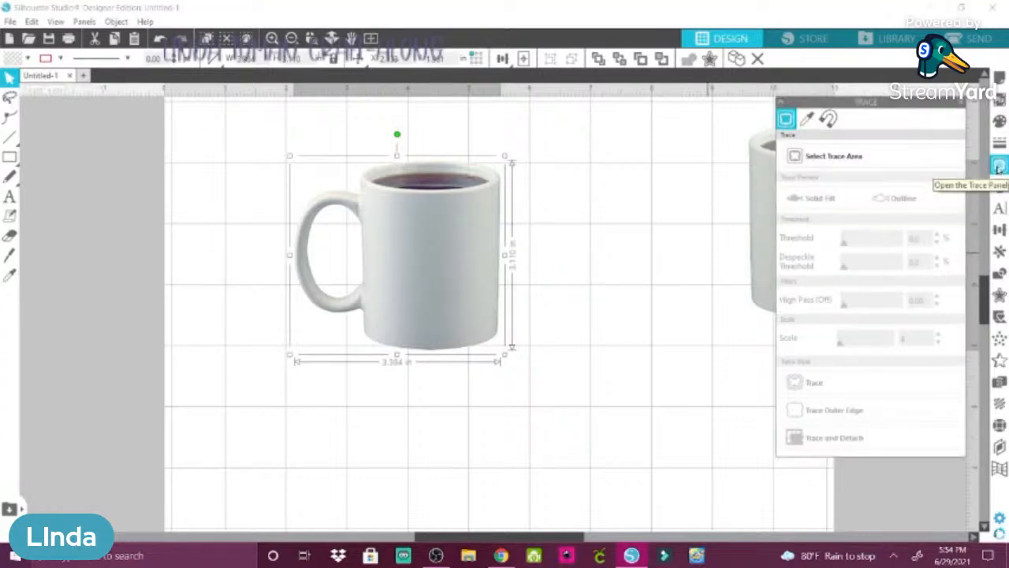
pyautogui.click(823, 156)
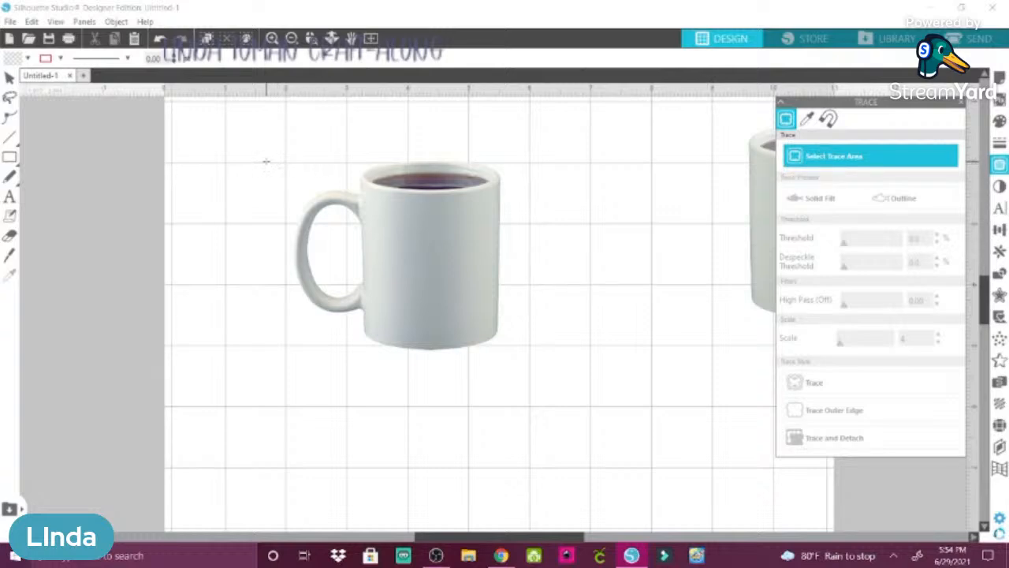
pyautogui.moveTo(267, 162)
pyautogui.mouseDown()
pyautogui.moveTo(446, 228)
pyautogui.moveTo(496, 323)
pyautogui.moveTo(548, 363)
pyautogui.mouseUp()
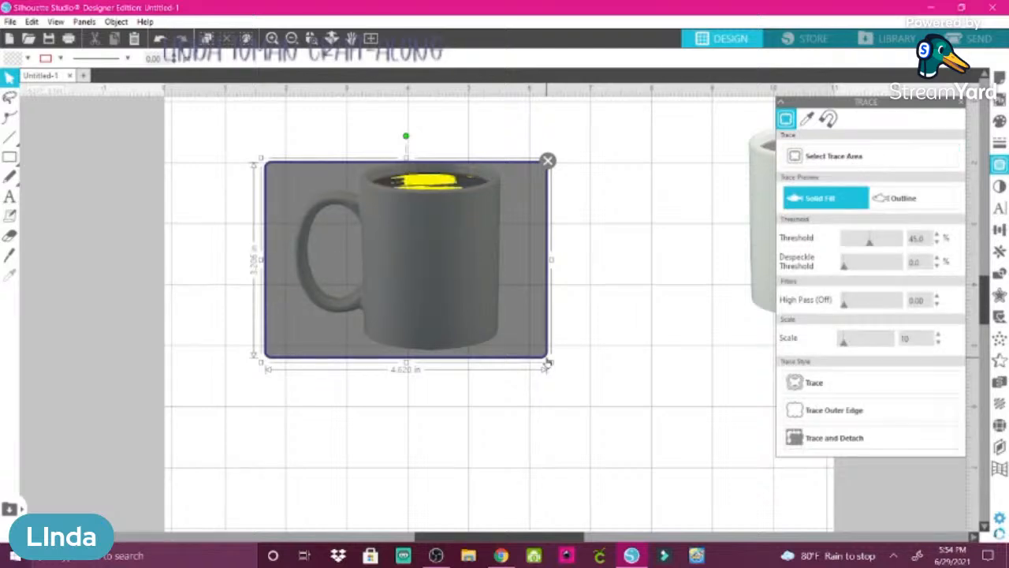
pyautogui.click(581, 365)
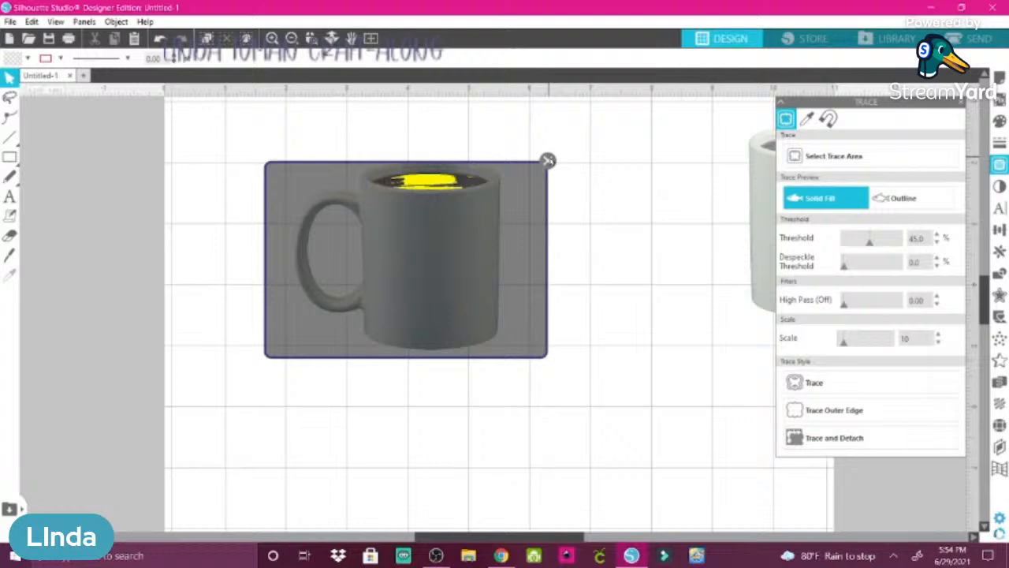
pyautogui.click(548, 160)
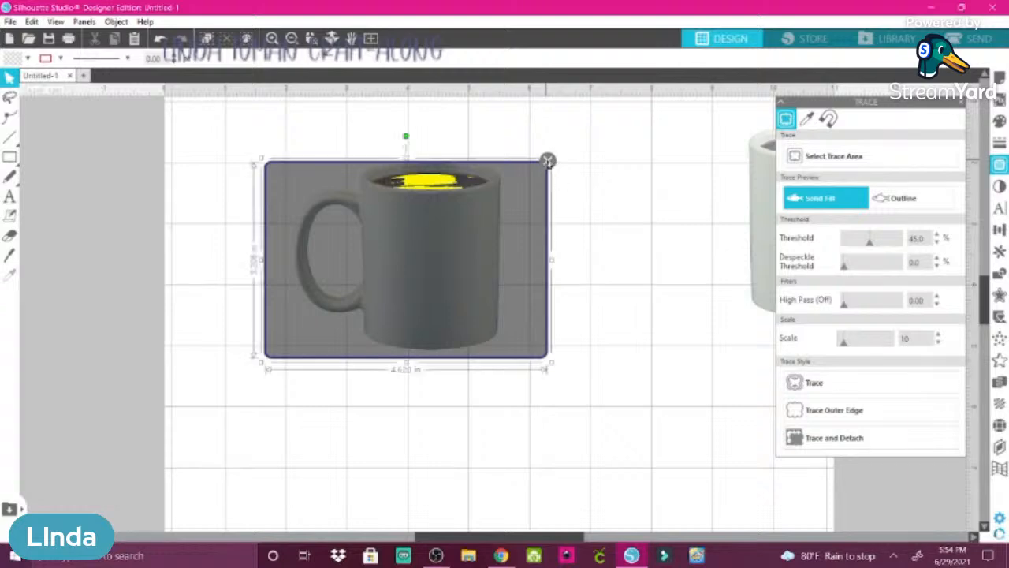
pyautogui.click(548, 161)
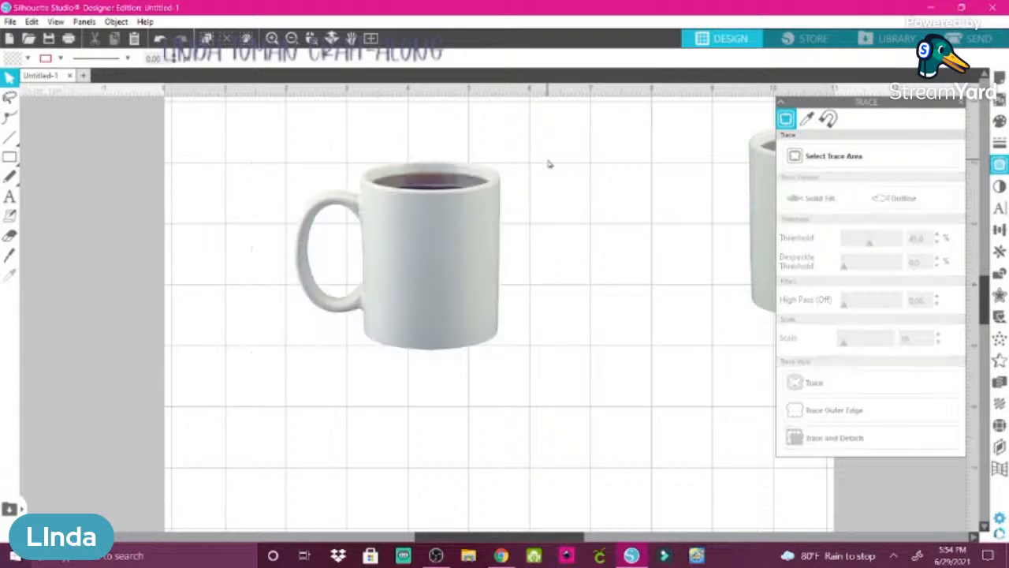
# - Try tracing the original mug by color, sampling the white body, and discard the trace
pyautogui.click(807, 119)
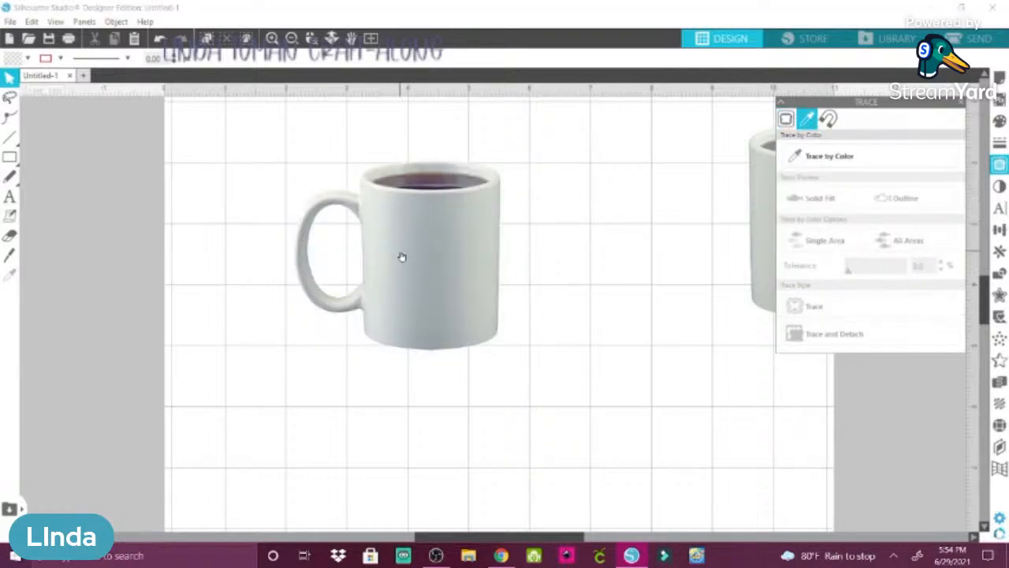
pyautogui.click(806, 157)
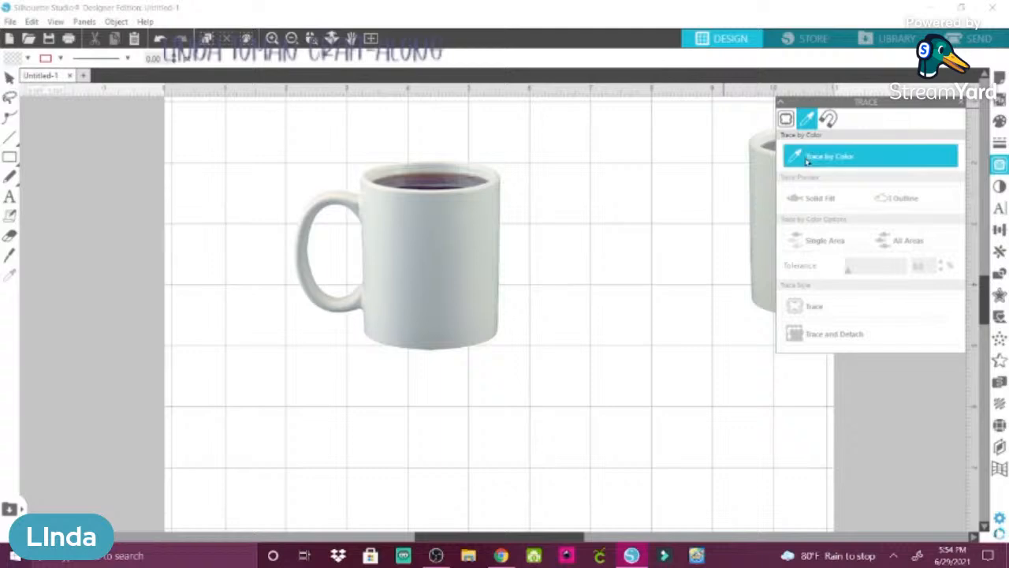
pyautogui.click(398, 211)
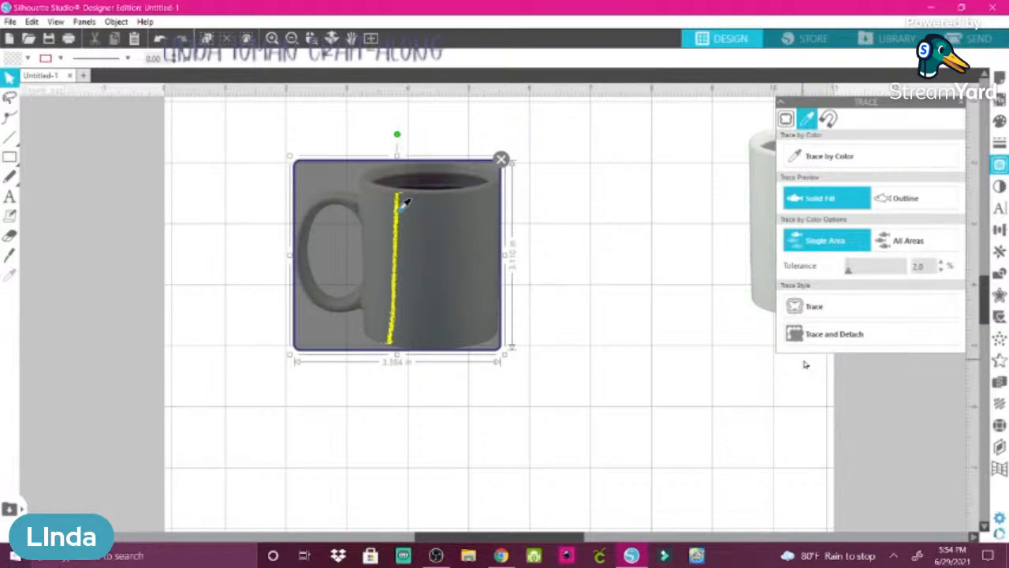
pyautogui.click(501, 159)
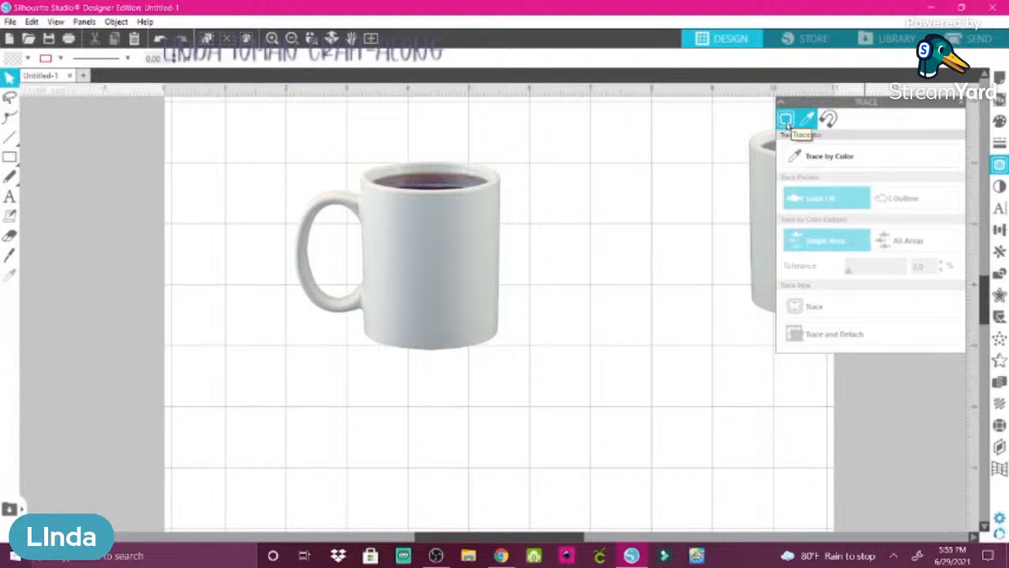
# - Trace the original mug's body without the handle using Magnet Trace, making an outline about 2.28 in wide
pyautogui.click(828, 120)
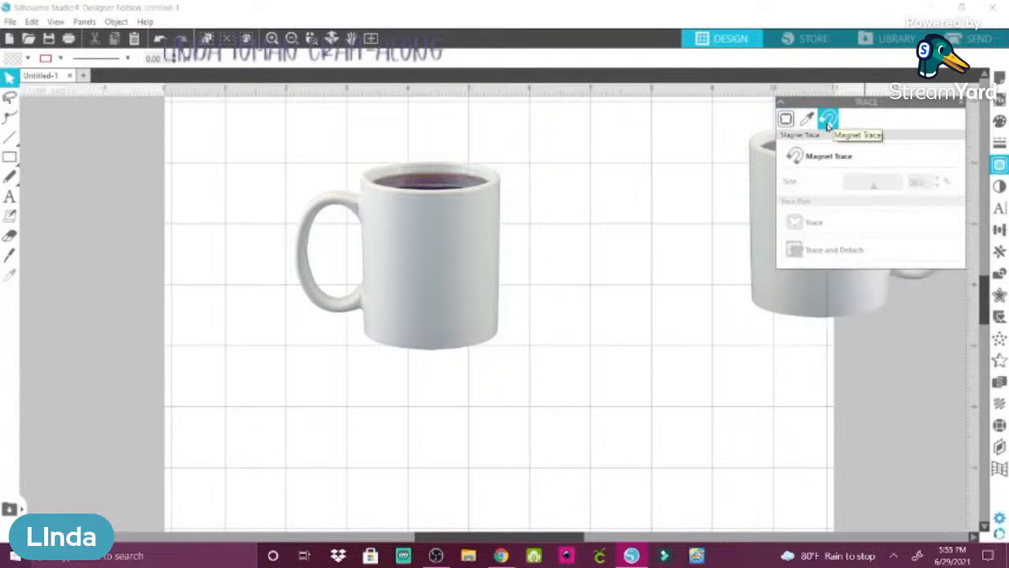
pyautogui.click(821, 156)
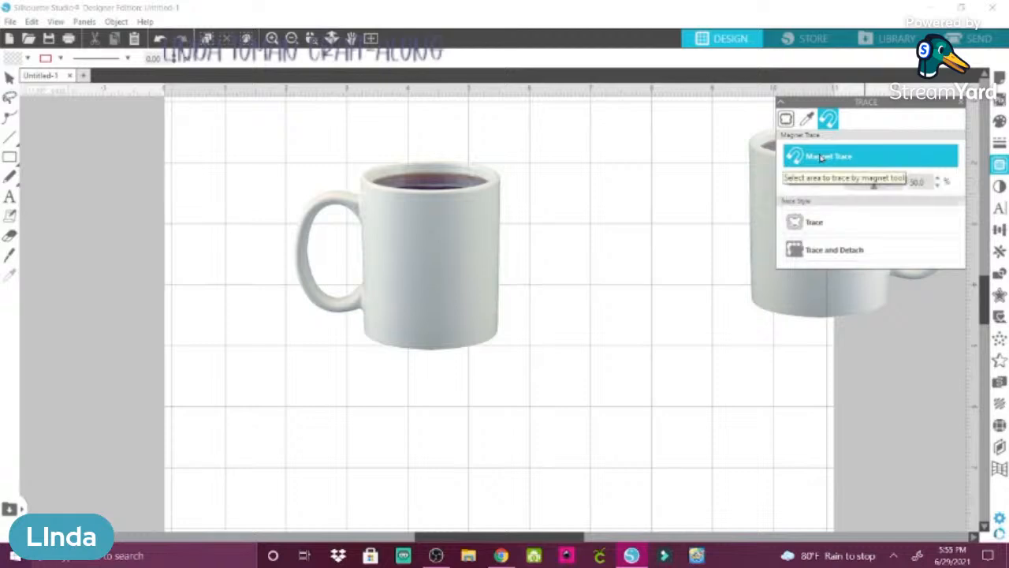
pyautogui.click(362, 179)
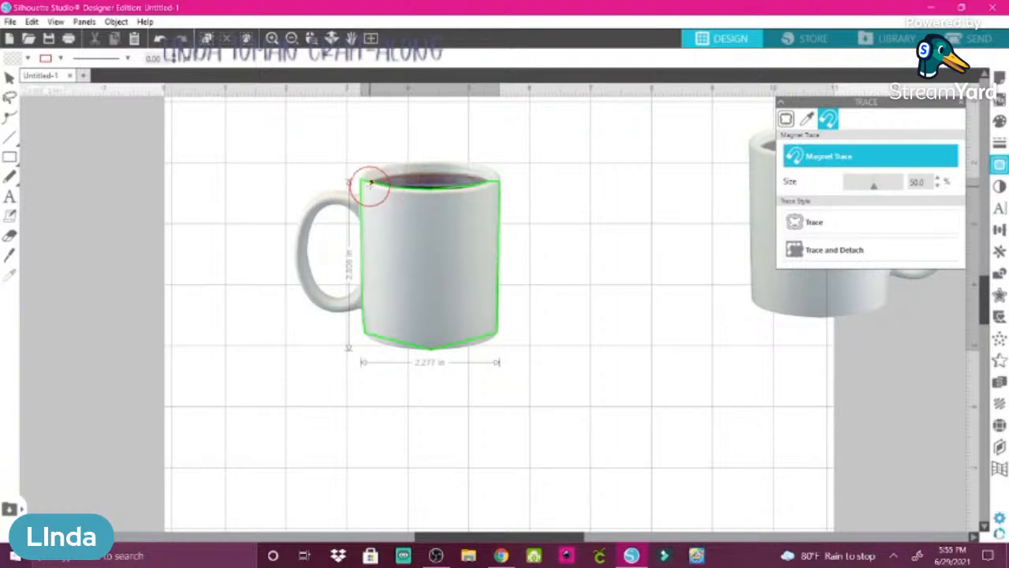
pyautogui.click(369, 183)
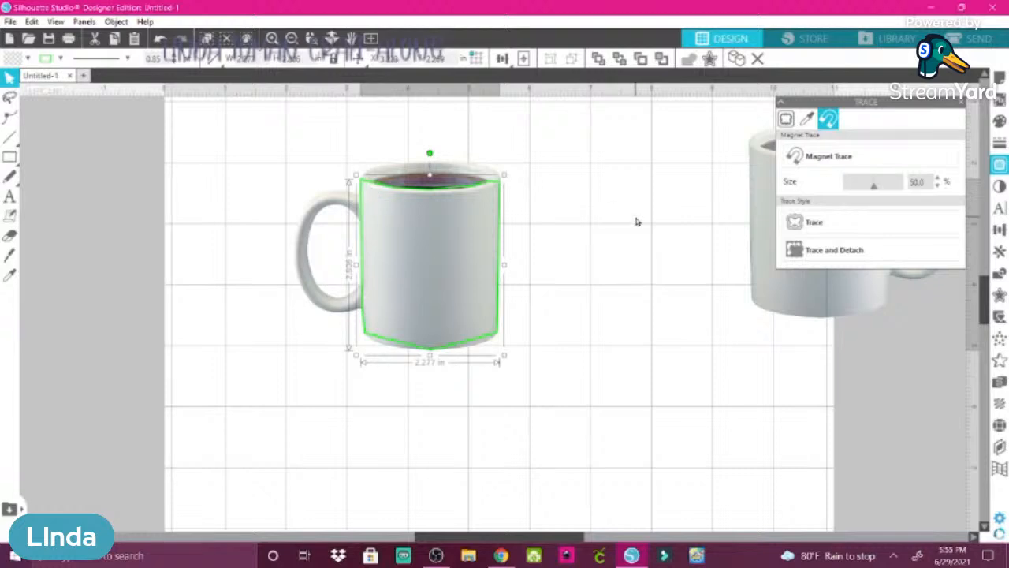
pyautogui.click(810, 228)
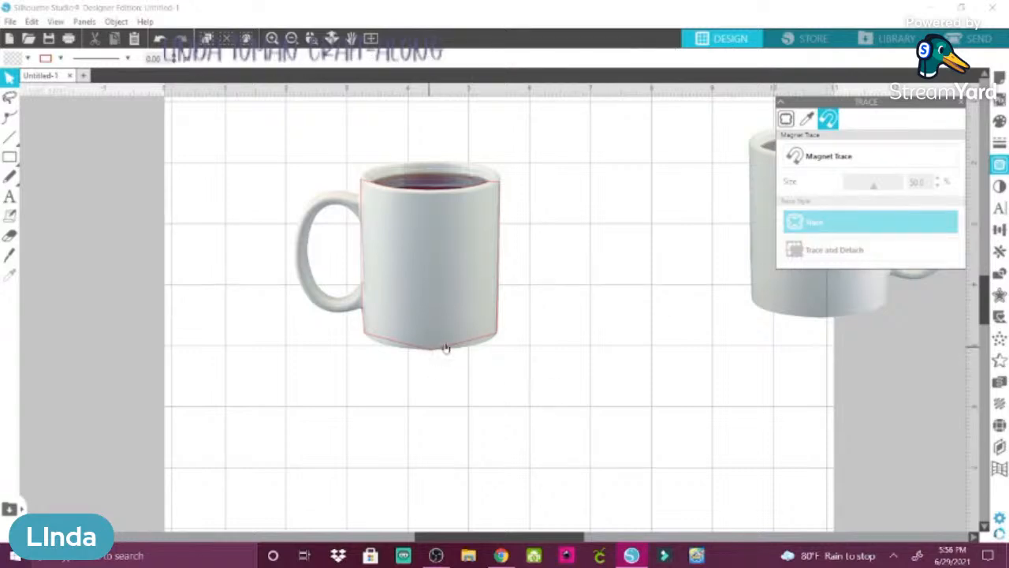
pyautogui.click(465, 345)
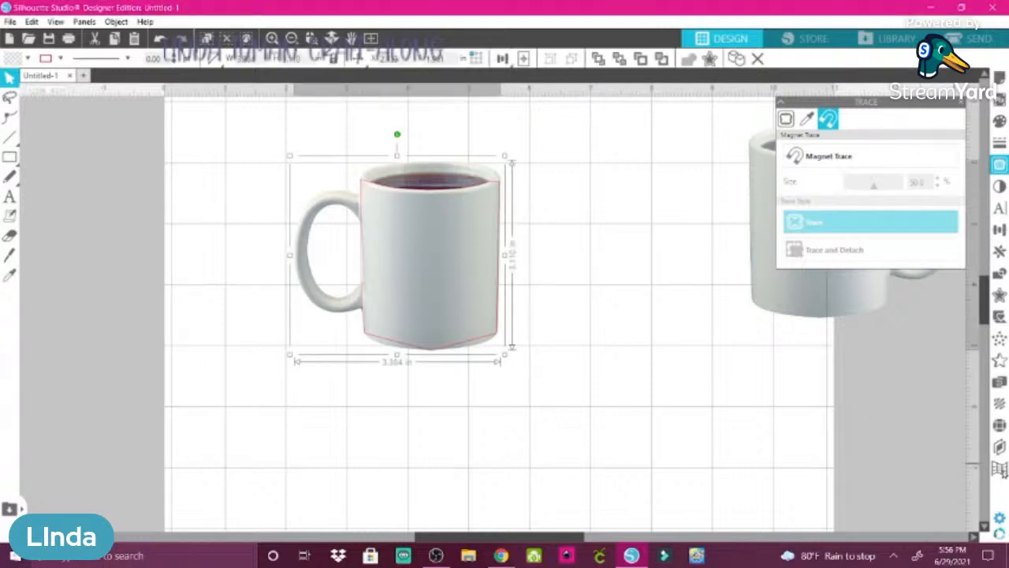
pyautogui.click(1000, 469)
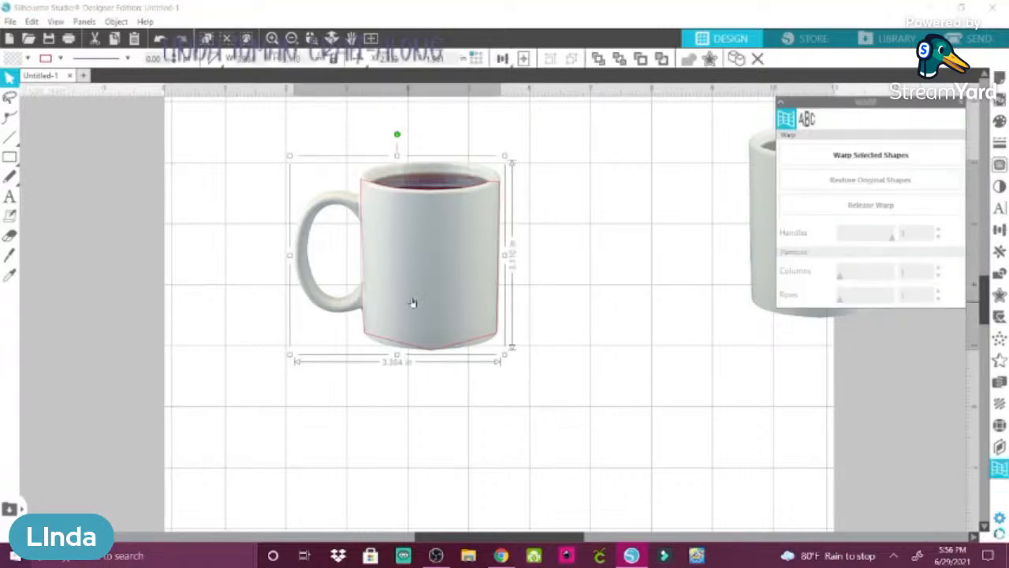
pyautogui.click(9, 117)
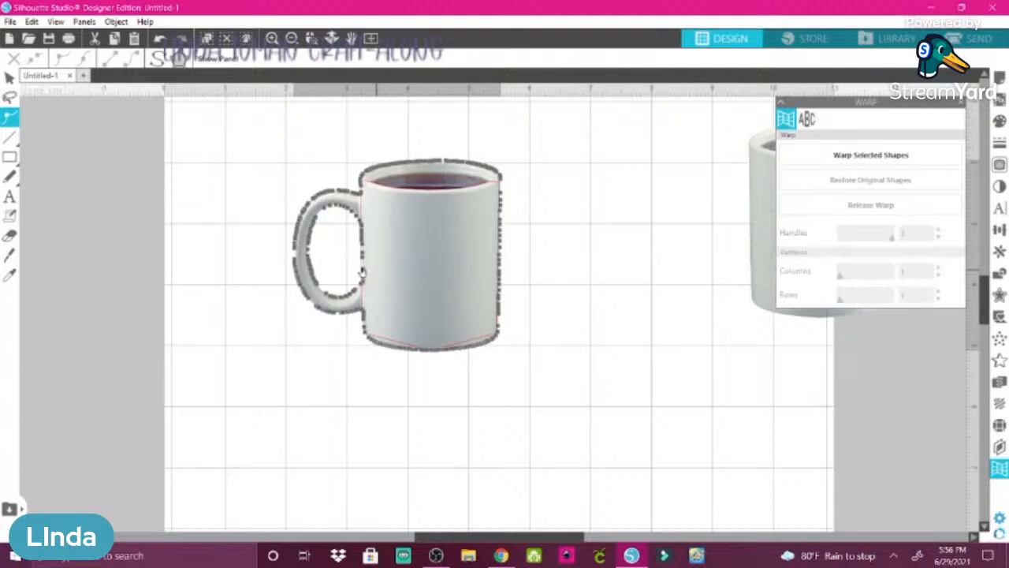
pyautogui.click(9, 77)
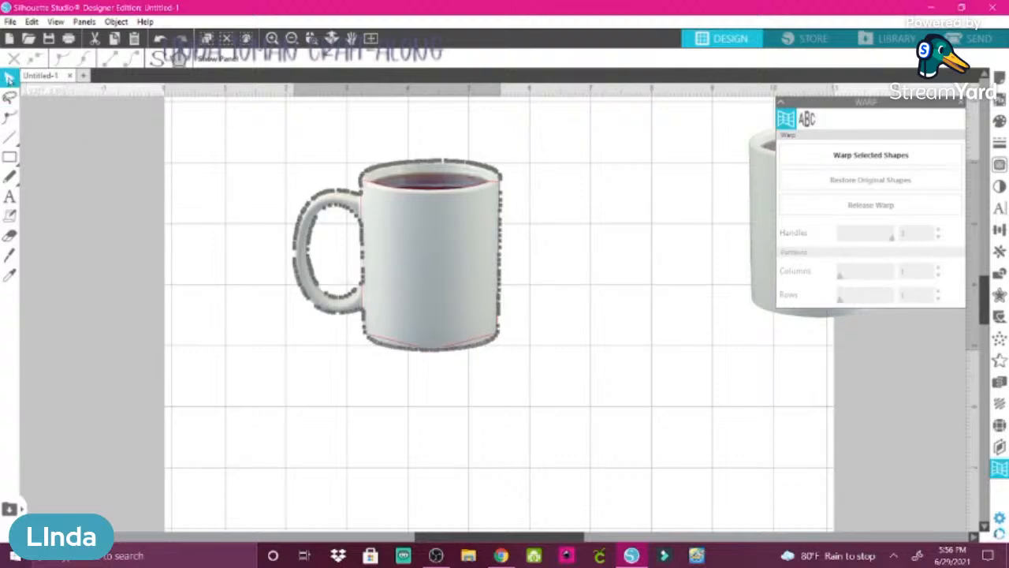
pyautogui.click(469, 382)
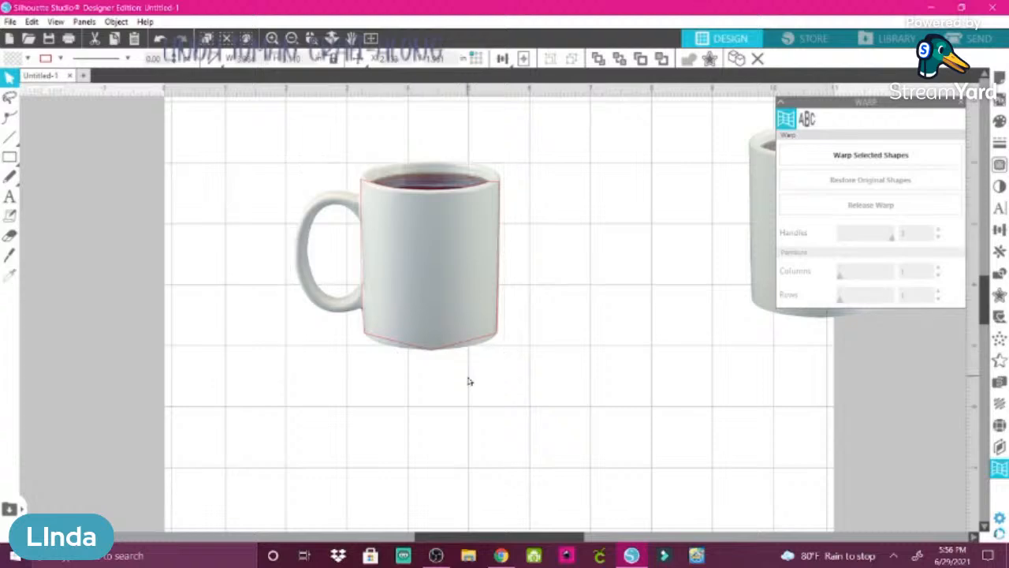
# - Move the original mug left, clear of the traced body outline
pyautogui.click(435, 354)
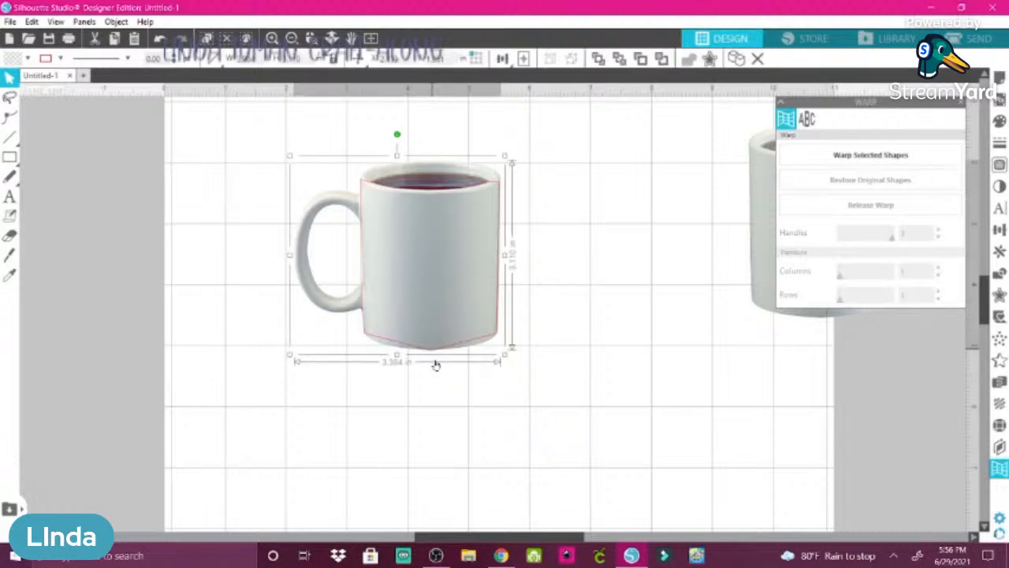
pyautogui.moveTo(386, 336); pyautogui.dragTo(264, 327)
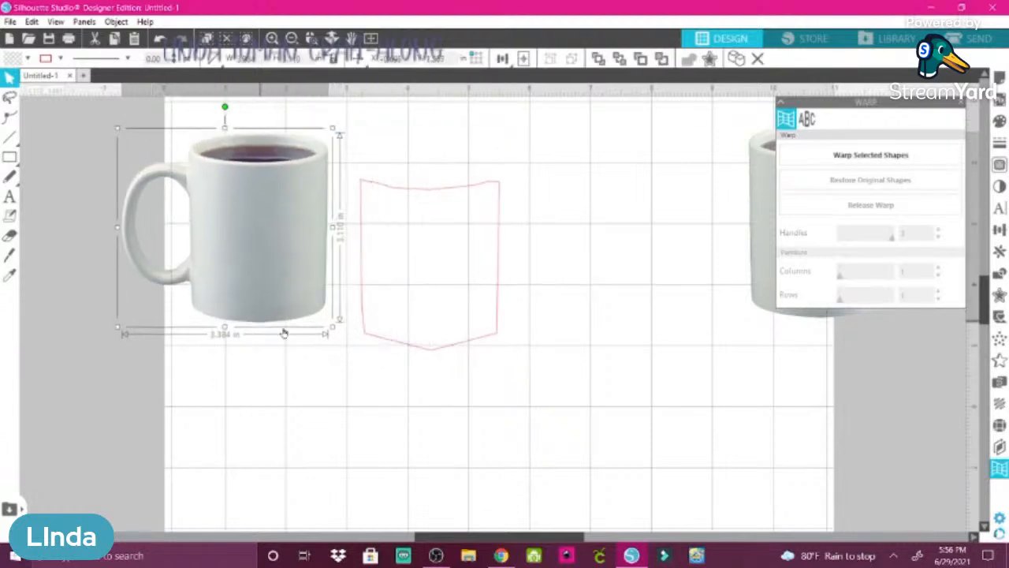
# - Edit the traced outline's points, adding and moving points along the left half of its bottom edge to round the lower-left corner
pyautogui.click(432, 354)
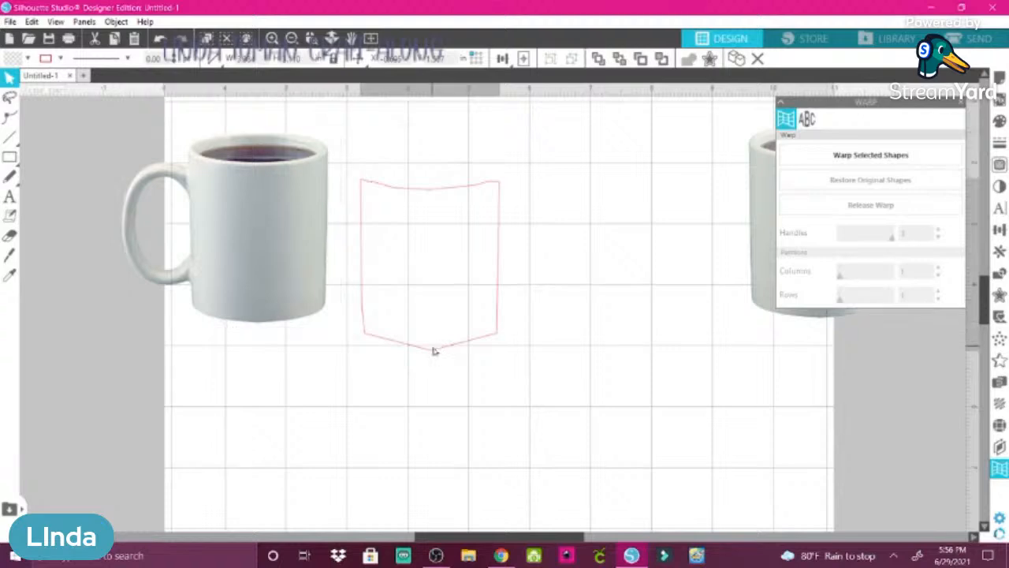
pyautogui.click(9, 117)
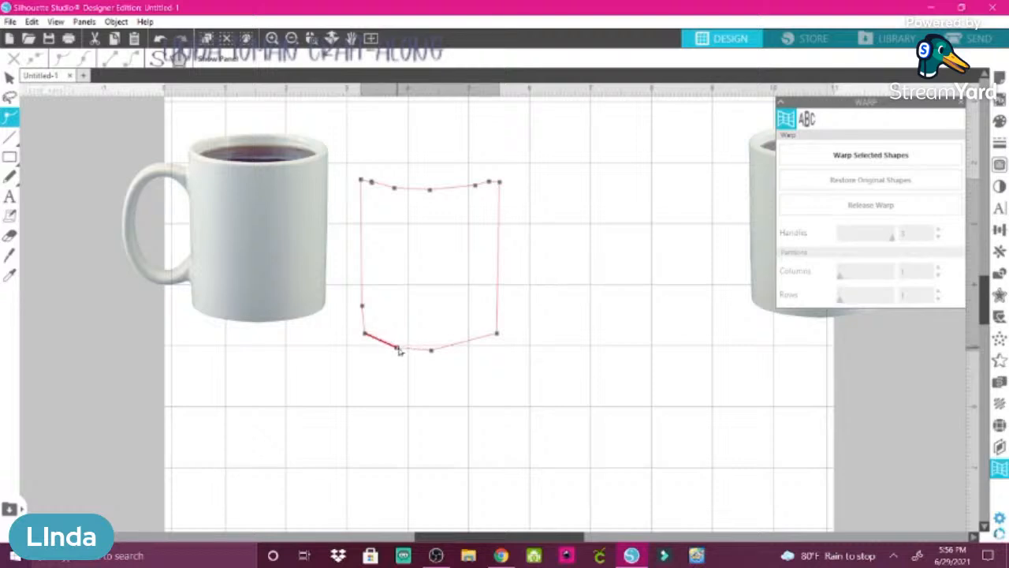
pyautogui.click(395, 348)
pyautogui.moveTo(398, 353); pyautogui.dragTo(389, 348)
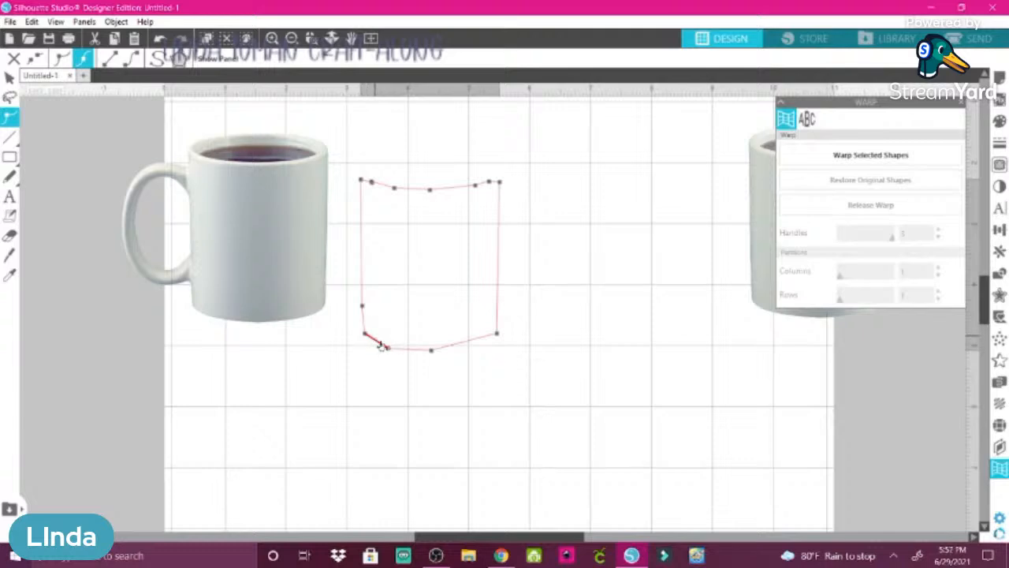
pyautogui.click(365, 333)
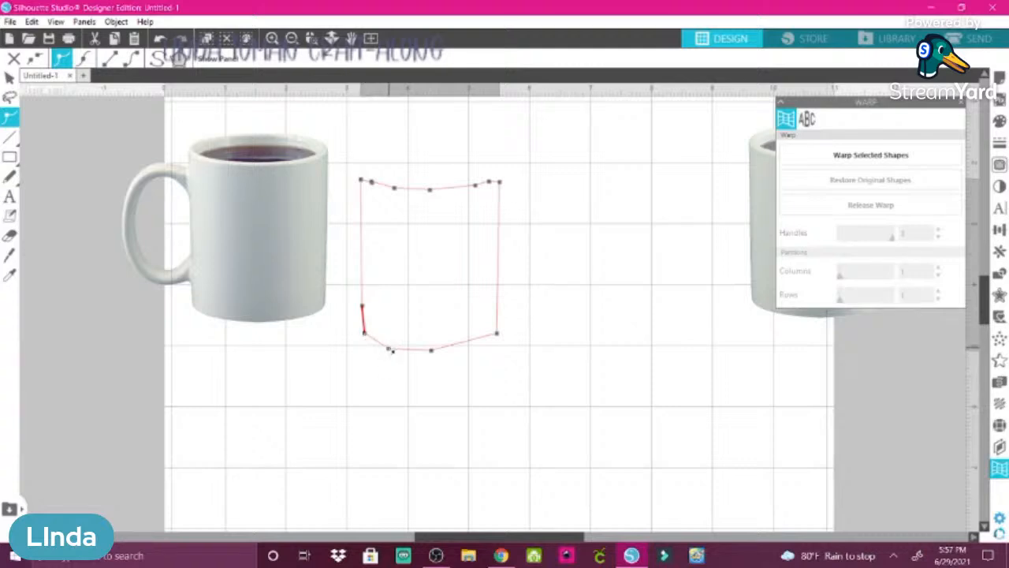
pyautogui.click(367, 343)
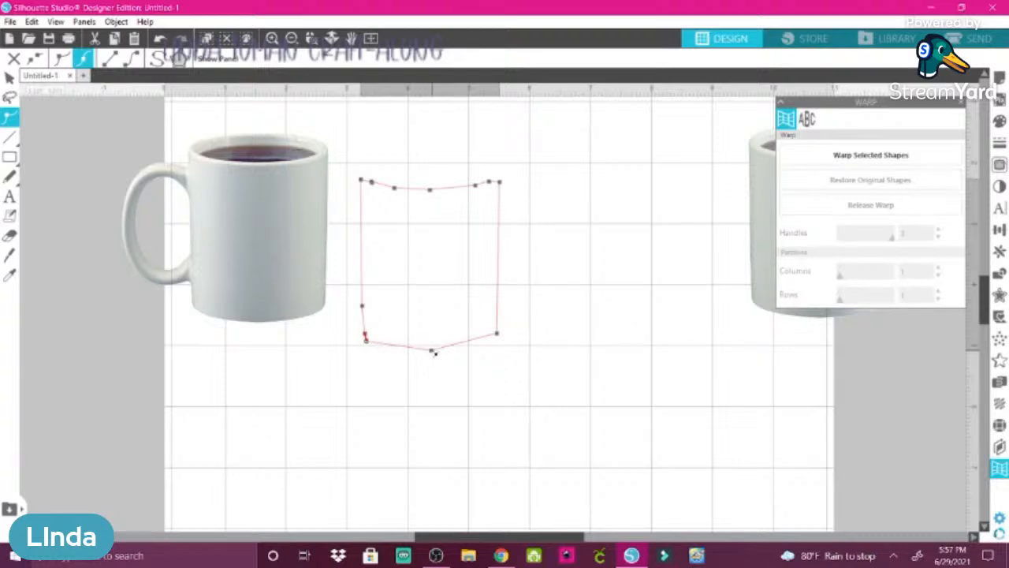
pyautogui.click(433, 353)
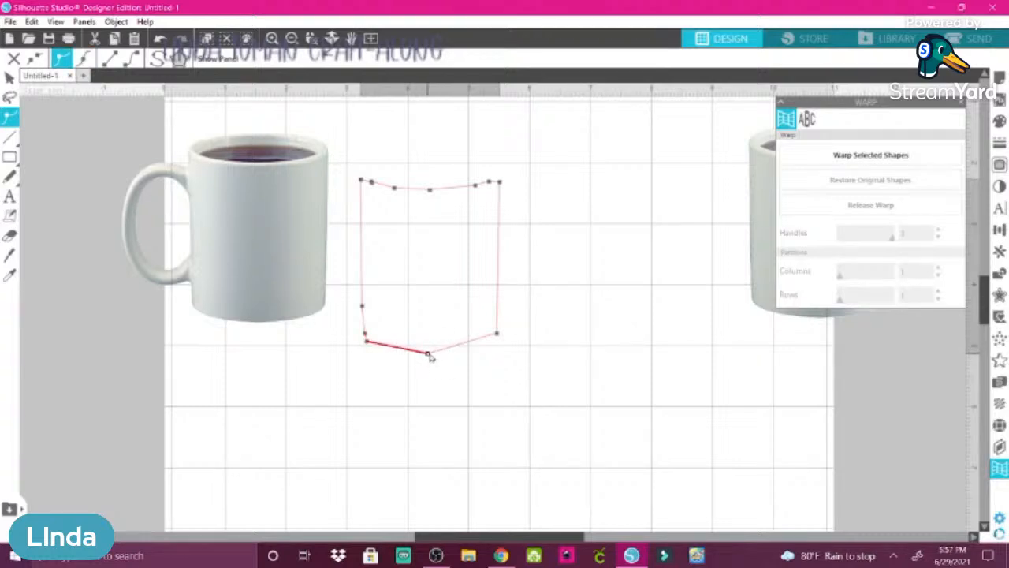
pyautogui.moveTo(402, 354)
pyautogui.mouseDown()
pyautogui.moveTo(387, 349)
pyautogui.moveTo(389, 359)
pyautogui.mouseUp()
pyautogui.click(388, 347)
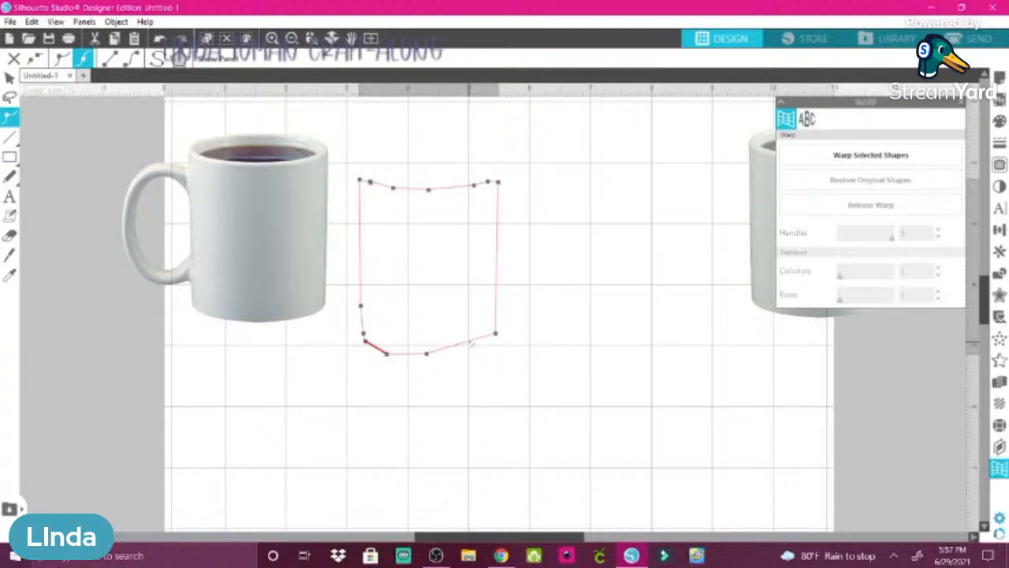
# - Add and move points along the right half of the outline's bottom edge to round the lower-right corner, and finish point editing
pyautogui.click(469, 342)
pyautogui.moveTo(470, 344); pyautogui.dragTo(473, 352)
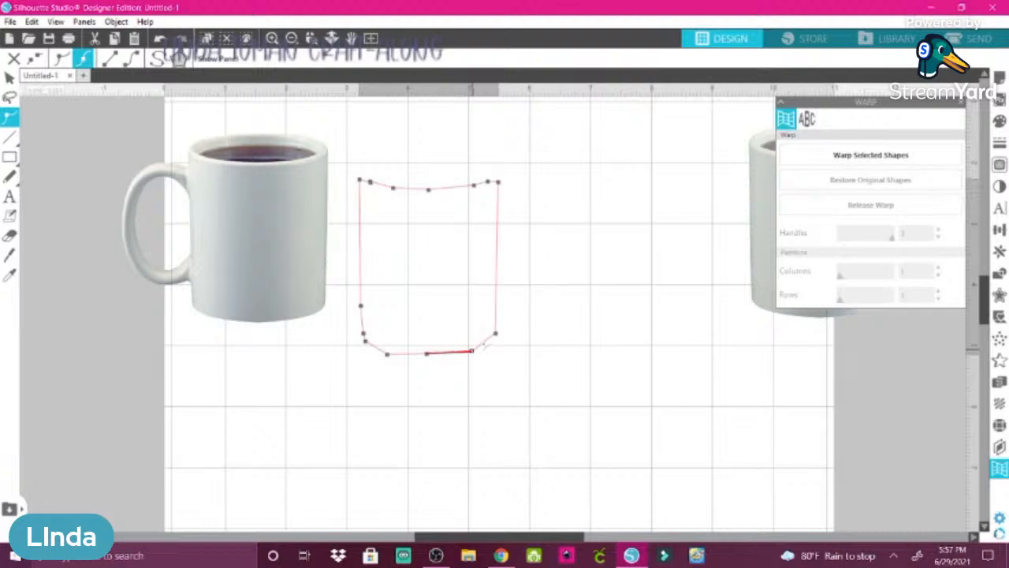
pyautogui.click(496, 335)
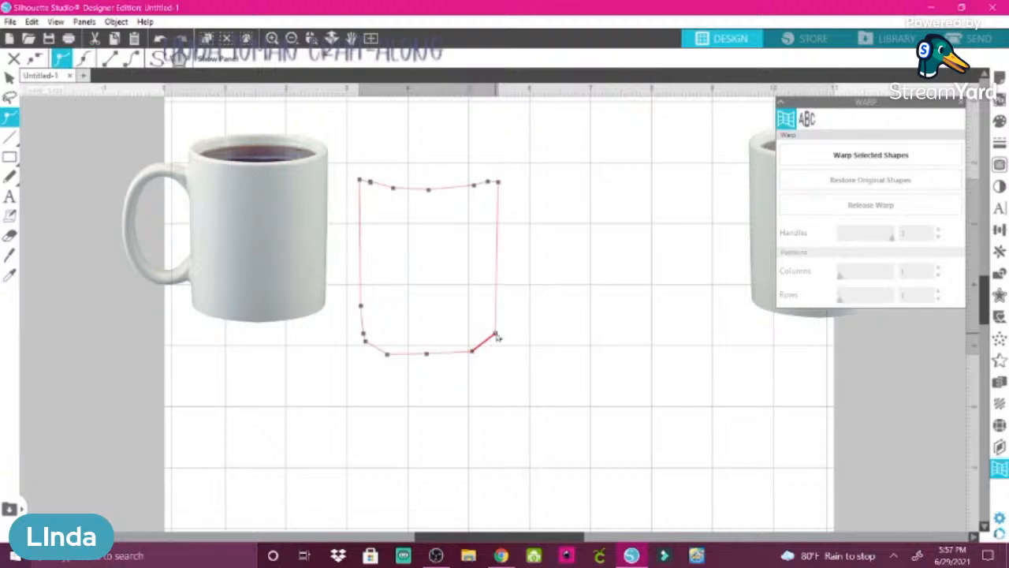
pyautogui.moveTo(496, 339); pyautogui.dragTo(498, 336)
pyautogui.click(491, 344)
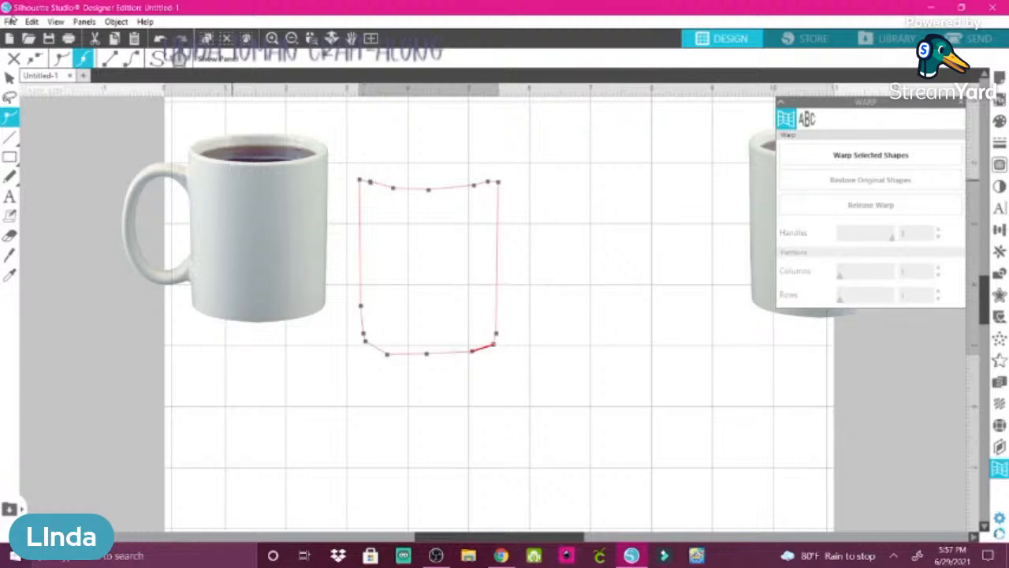
pyautogui.click(10, 76)
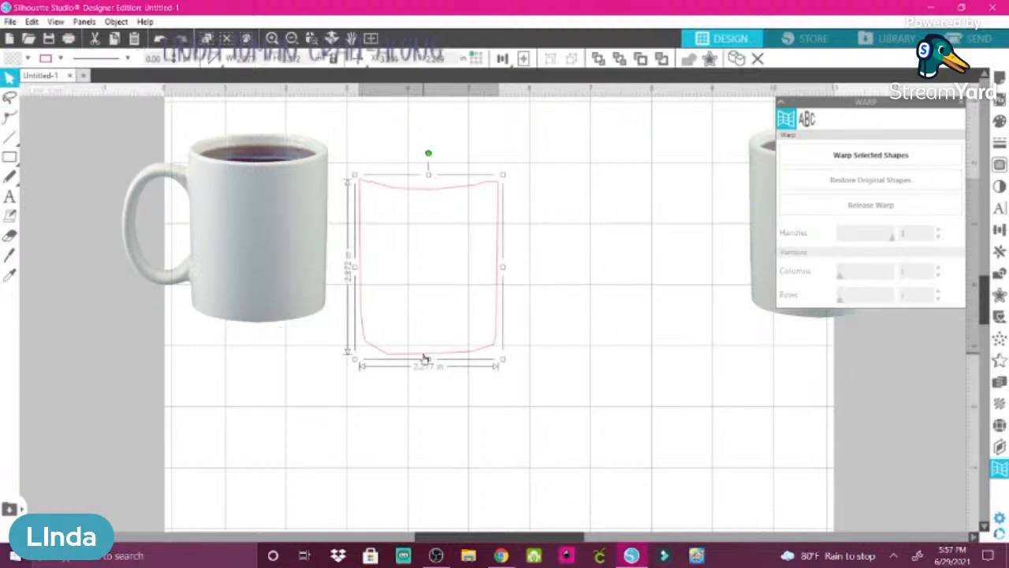
# - Delete the traced mug-body outline and move the original mug into the open space between its old position and the mirrored mug
pyautogui.moveTo(426, 357); pyautogui.dragTo(518, 366)
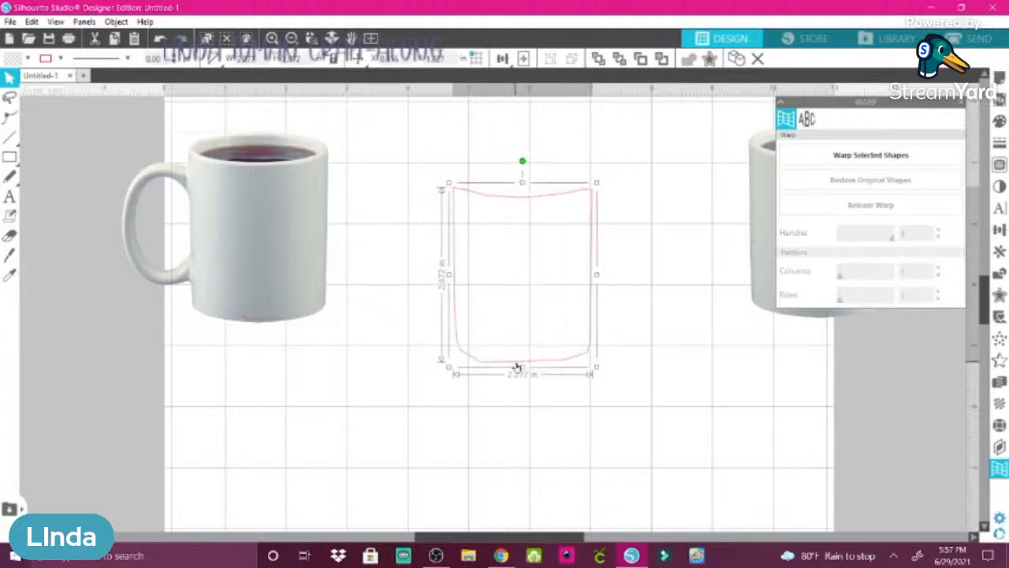
pyautogui.click(758, 58)
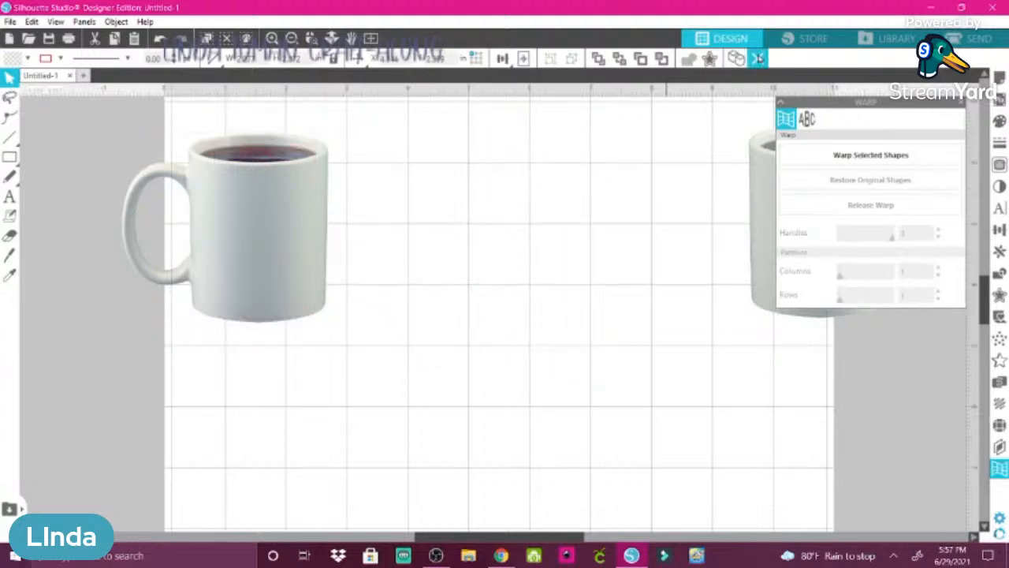
pyautogui.click(265, 217)
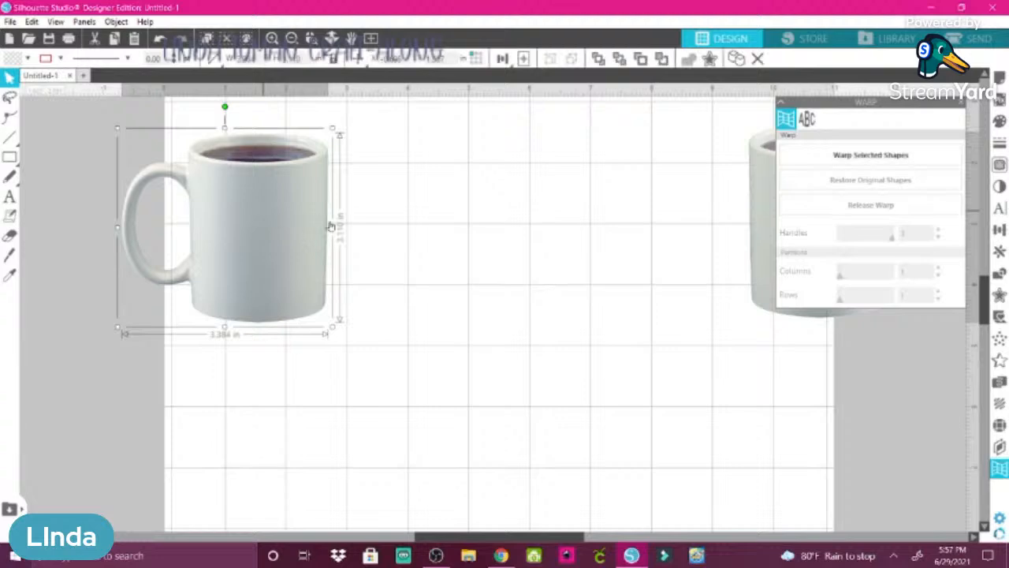
pyautogui.moveTo(266, 218); pyautogui.dragTo(444, 245)
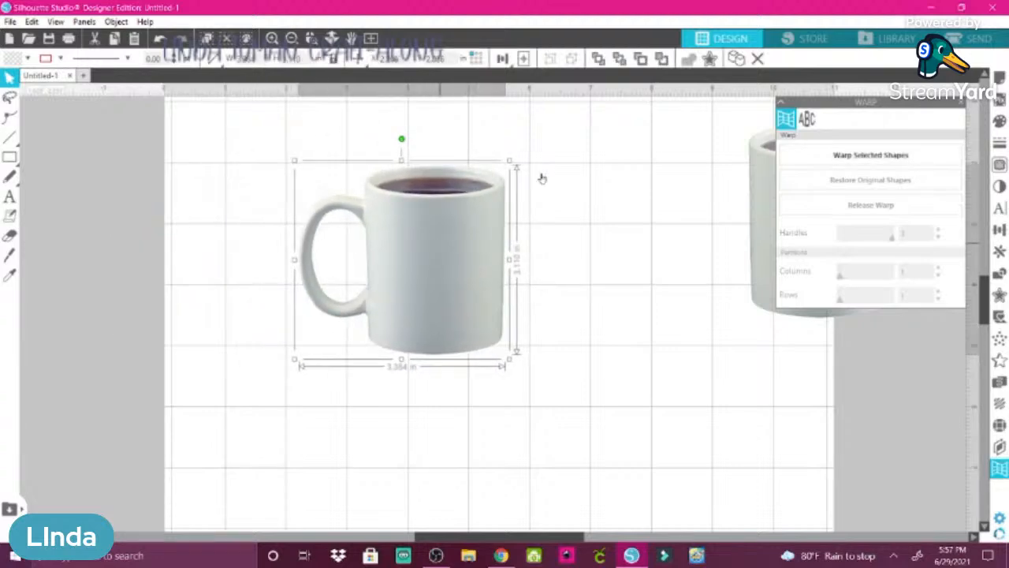
# - Close the Warp settings and open the Trace by Color settings for the original mug
pyautogui.click(961, 105)
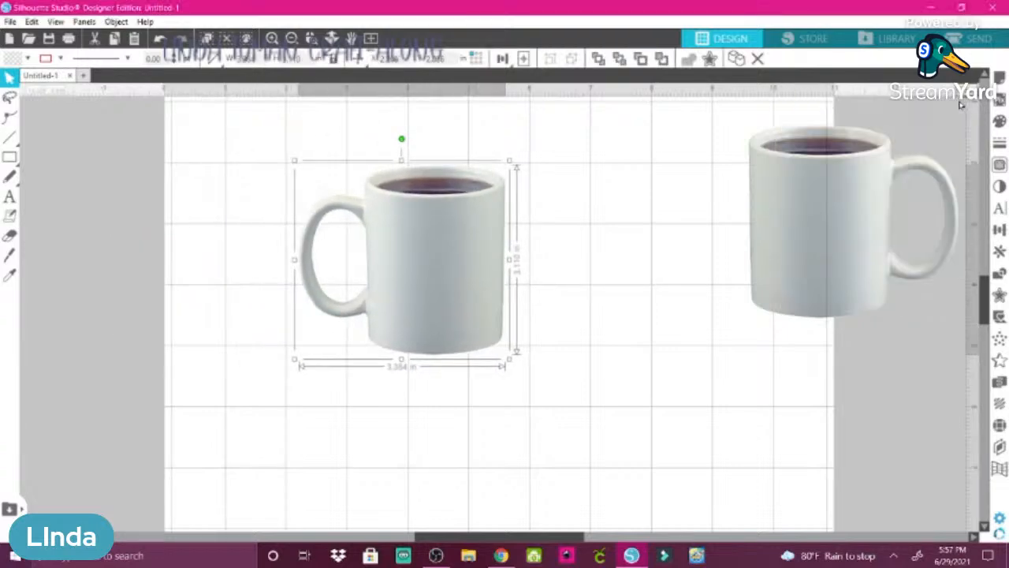
pyautogui.click(999, 166)
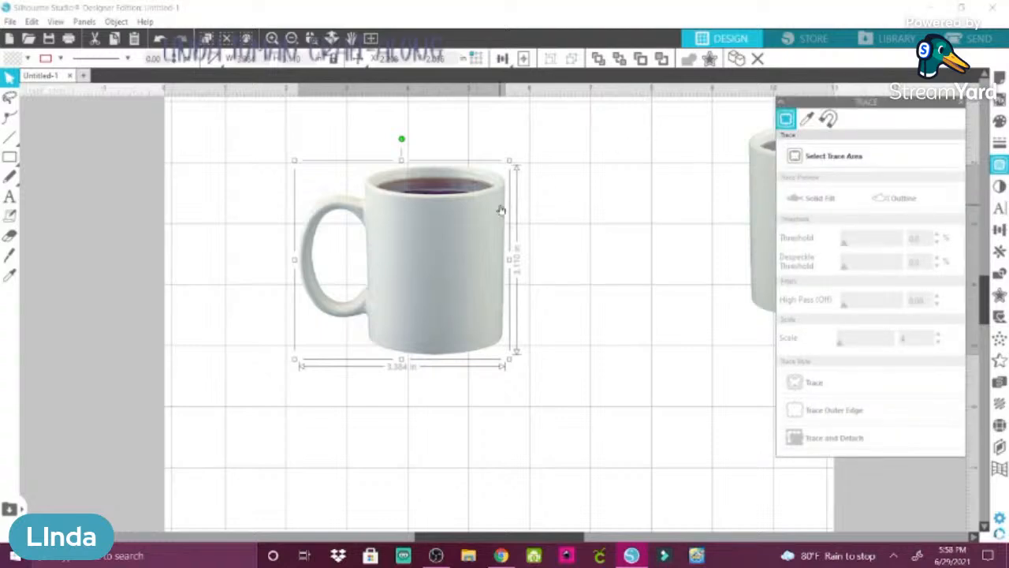
pyautogui.click(808, 120)
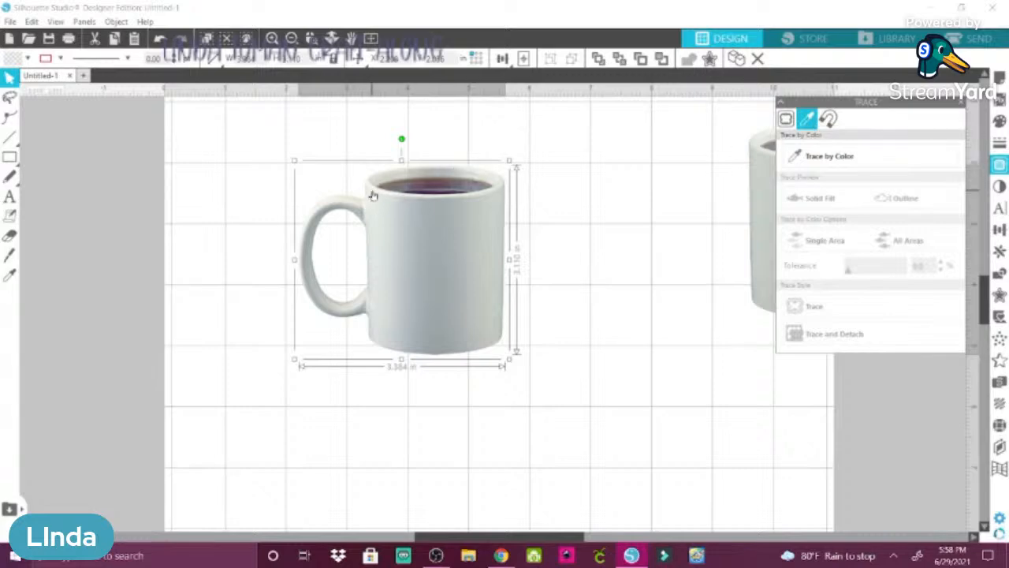
pyautogui.click(801, 152)
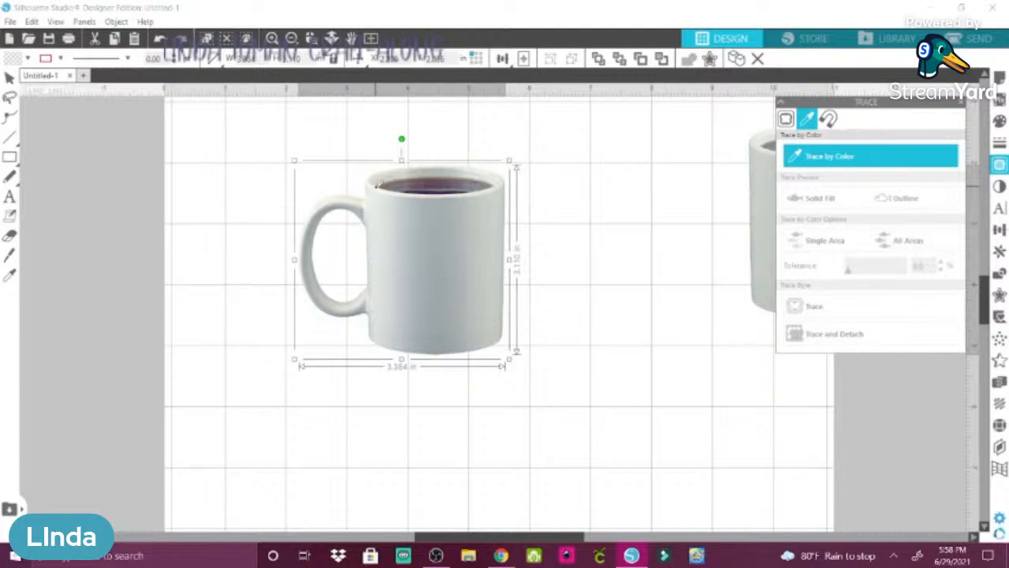
pyautogui.click(377, 184)
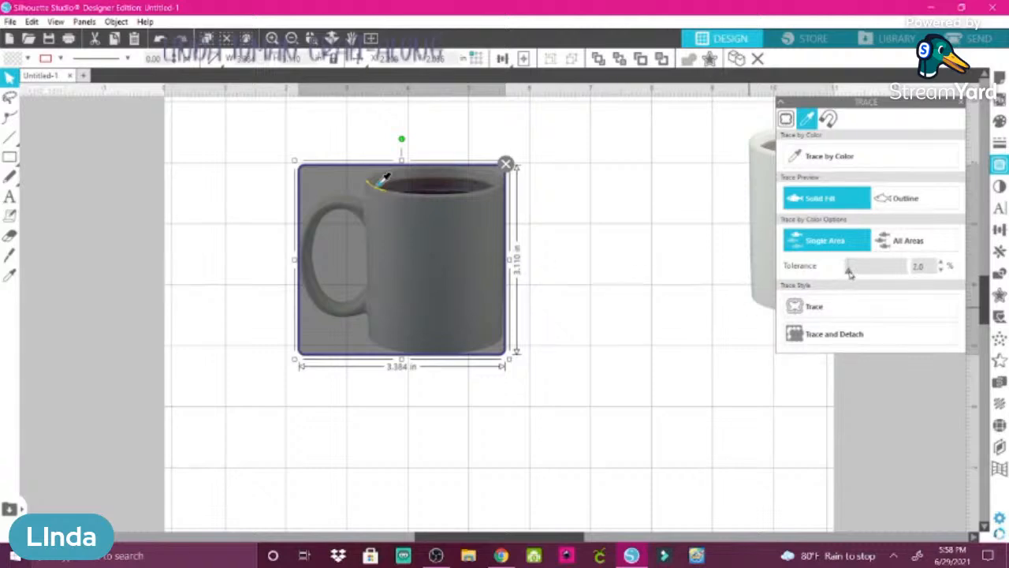
pyautogui.moveTo(850, 271)
pyautogui.mouseDown()
pyautogui.moveTo(863, 271)
pyautogui.moveTo(850, 271)
pyautogui.moveTo(858, 282)
pyautogui.moveTo(846, 284)
pyautogui.mouseUp()
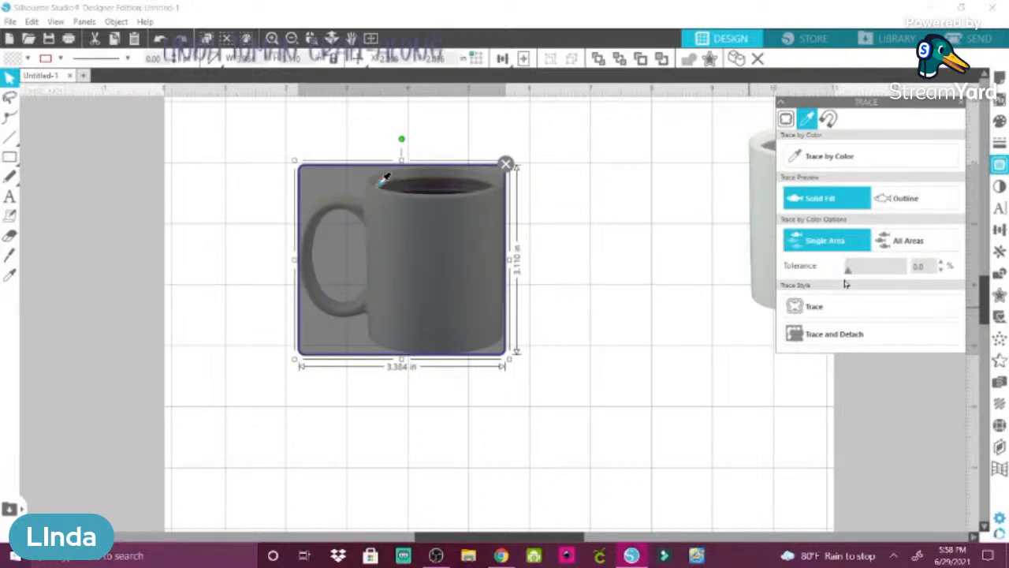
pyautogui.click(804, 156)
pyautogui.click(415, 220)
pyautogui.click(450, 243)
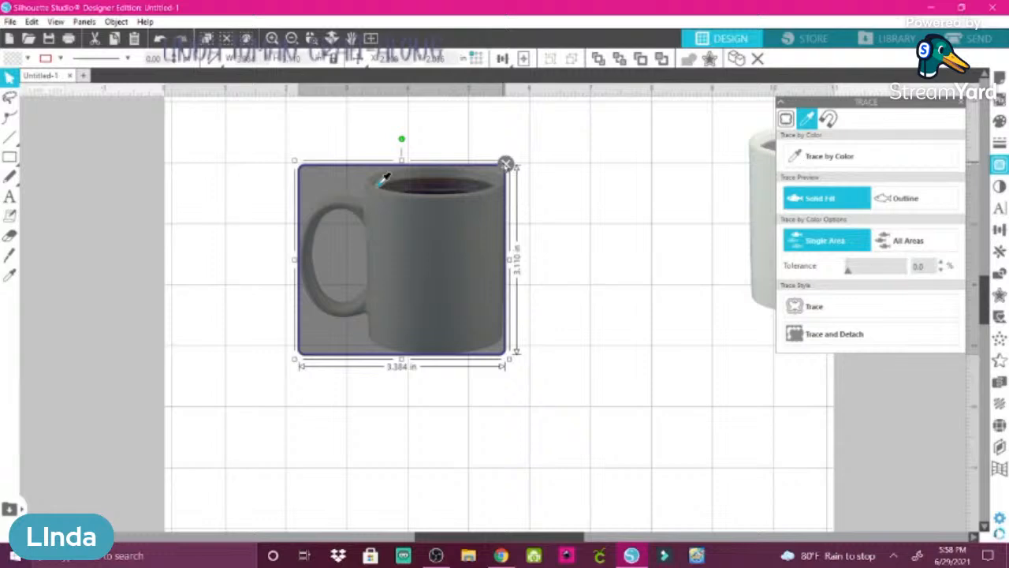
pyautogui.click(505, 164)
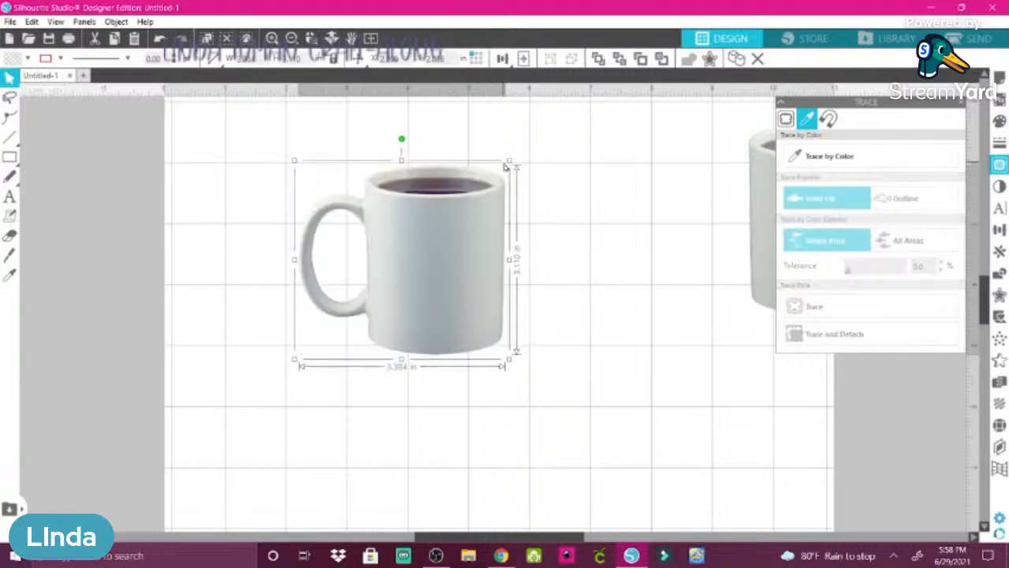
pyautogui.click(828, 157)
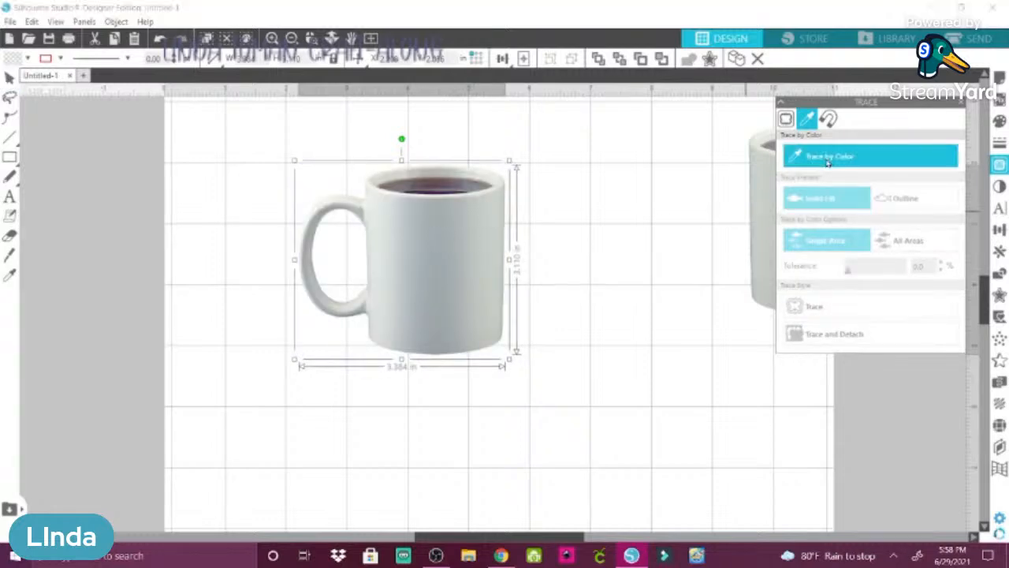
pyautogui.click(443, 214)
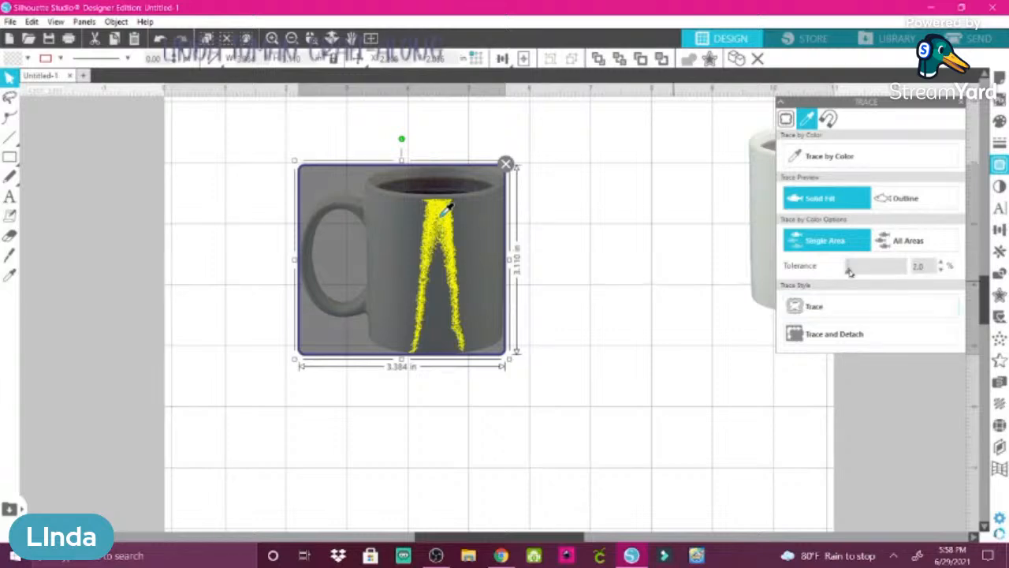
pyautogui.moveTo(850, 273); pyautogui.dragTo(868, 273)
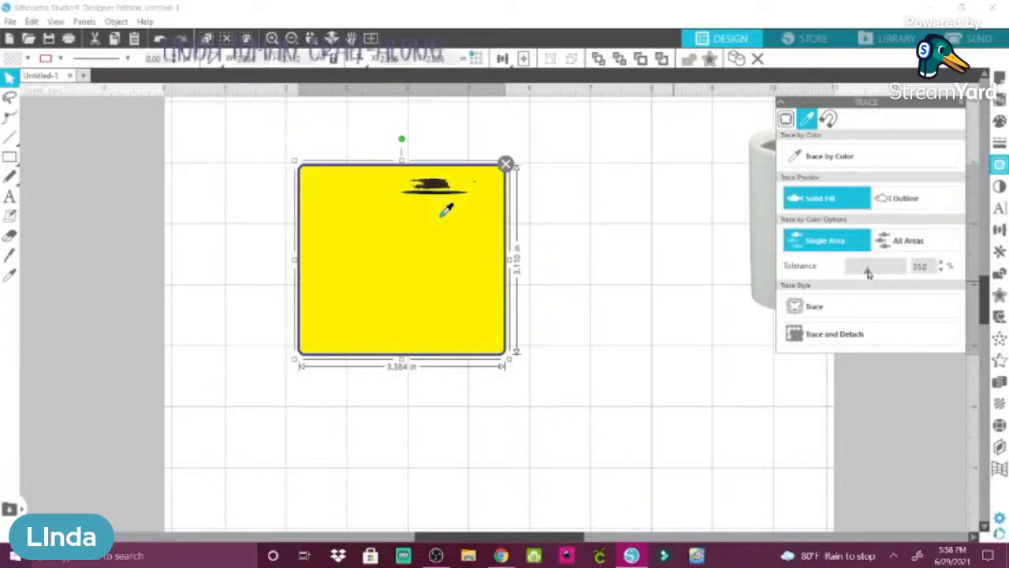
pyautogui.moveTo(865, 273); pyautogui.dragTo(865, 273)
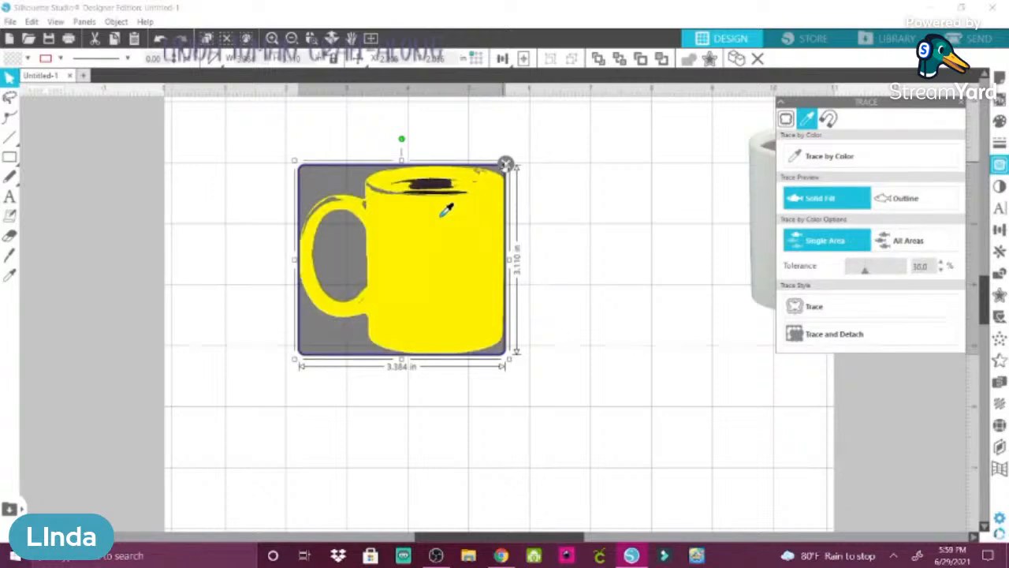
pyautogui.click(536, 252)
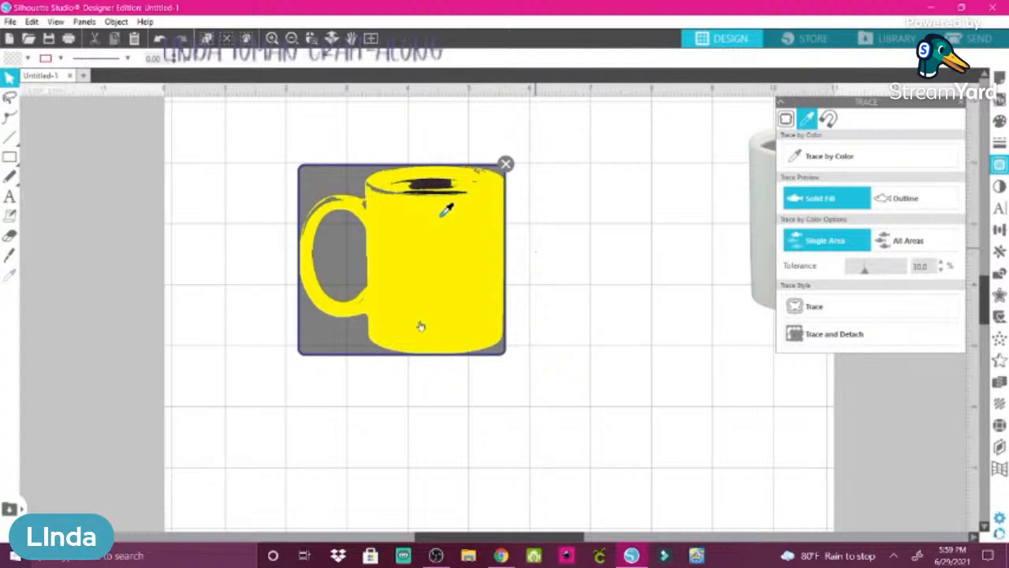
pyautogui.click(507, 167)
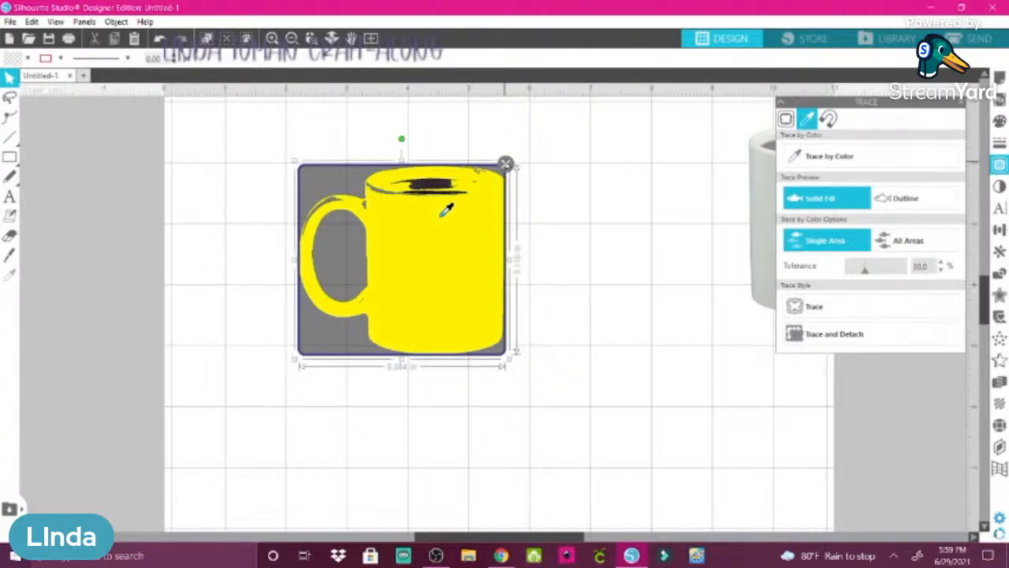
pyautogui.click(506, 165)
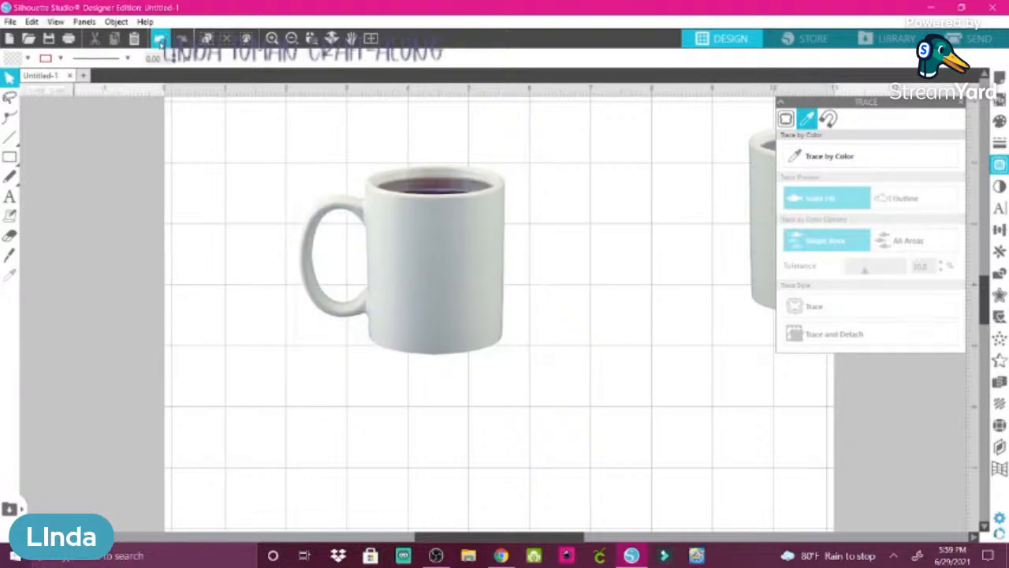
# - Trace the original mug by color, sampling the body just below the rim, as a single area with 33% tolerance
pyautogui.click(160, 39)
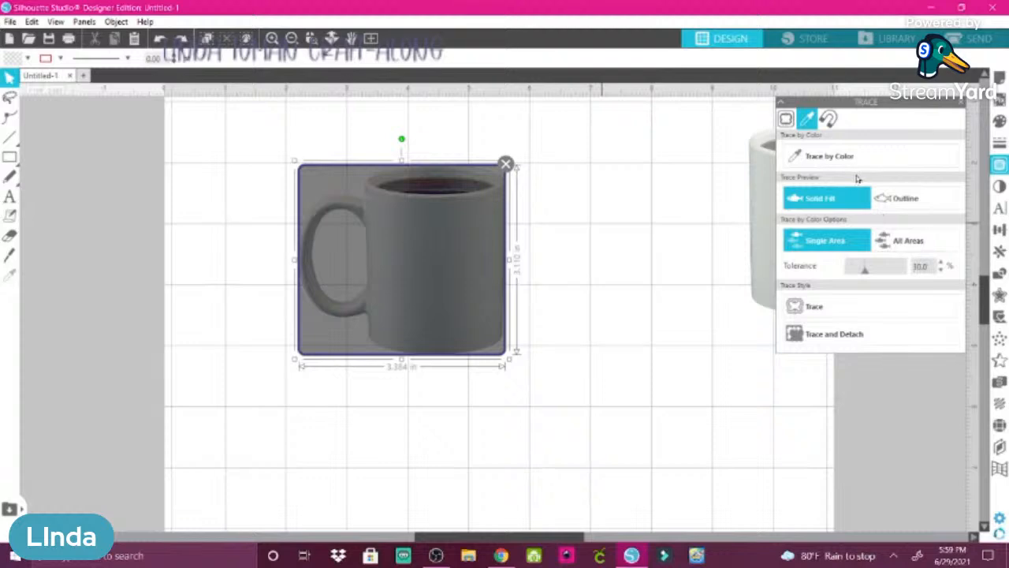
pyautogui.click(892, 239)
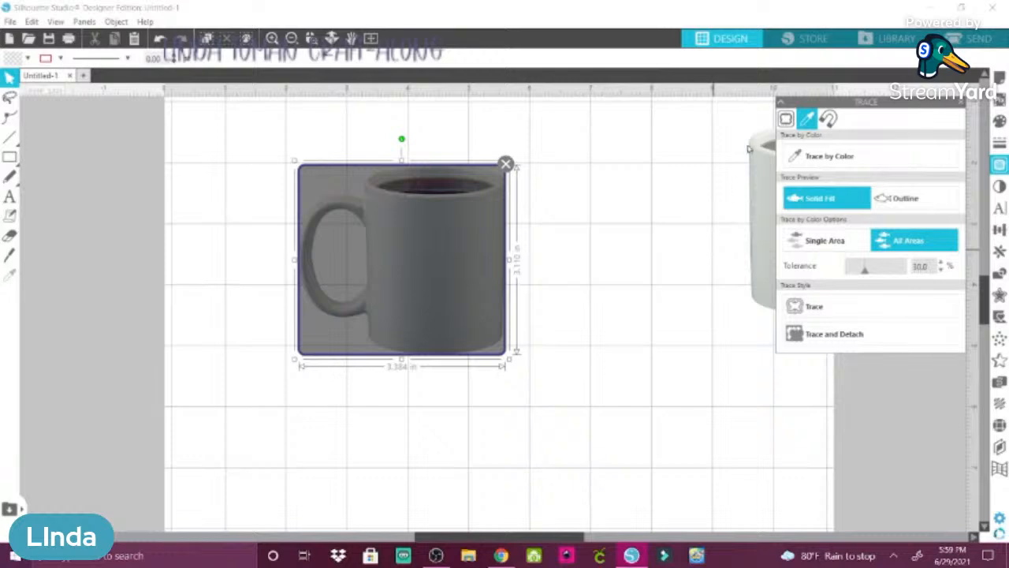
pyautogui.click(800, 155)
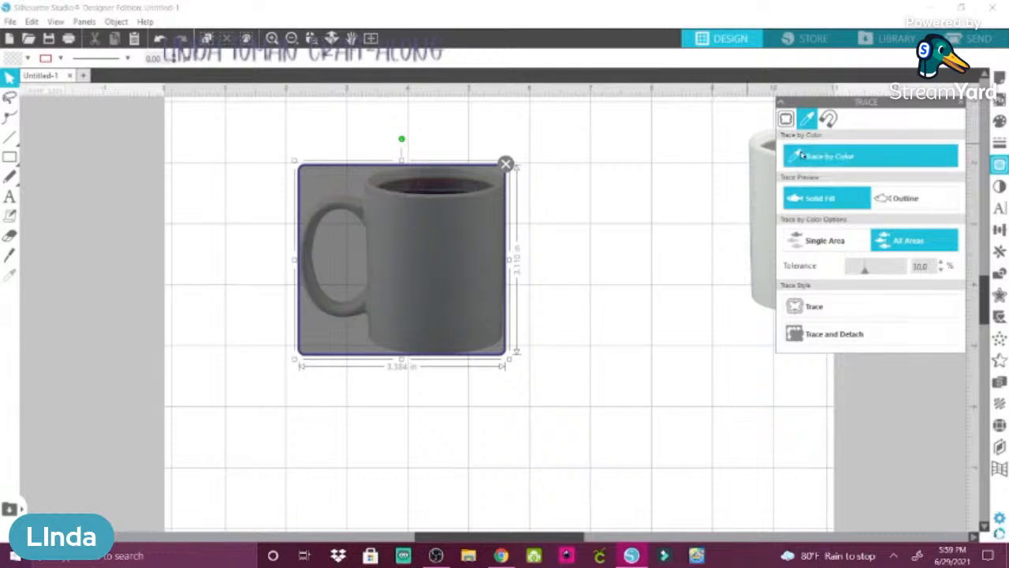
pyautogui.click(431, 206)
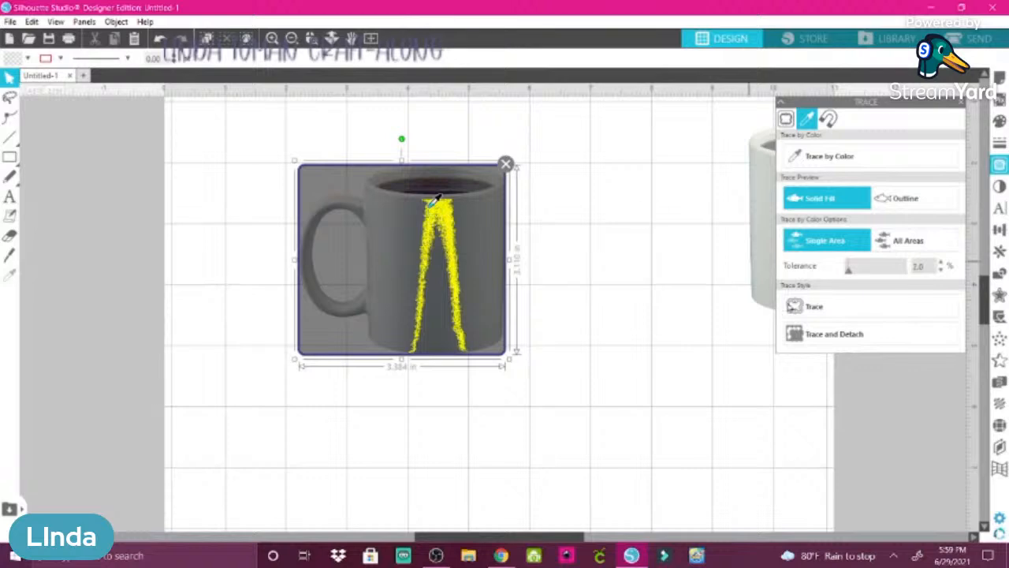
pyautogui.click(890, 246)
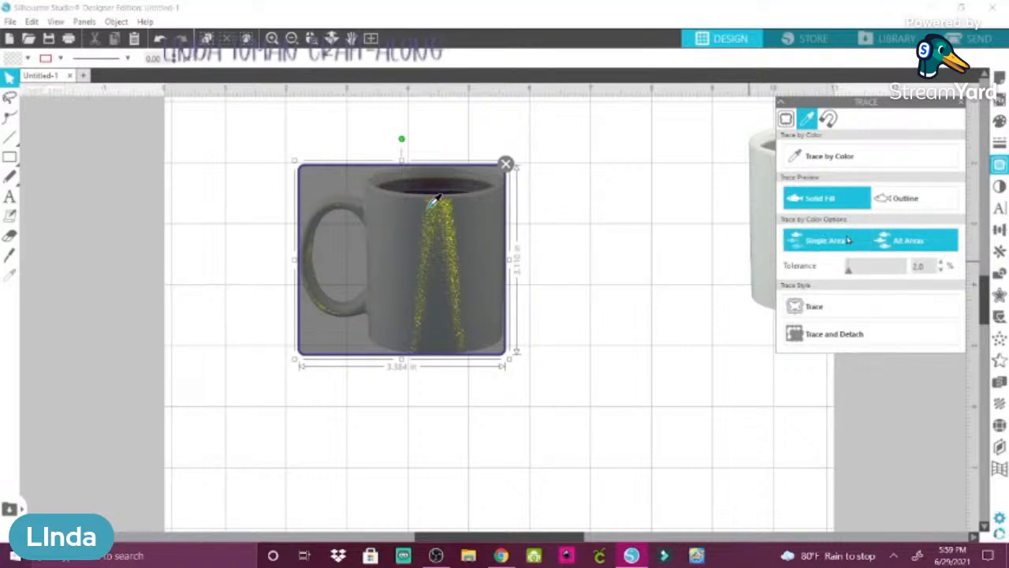
pyautogui.click(831, 247)
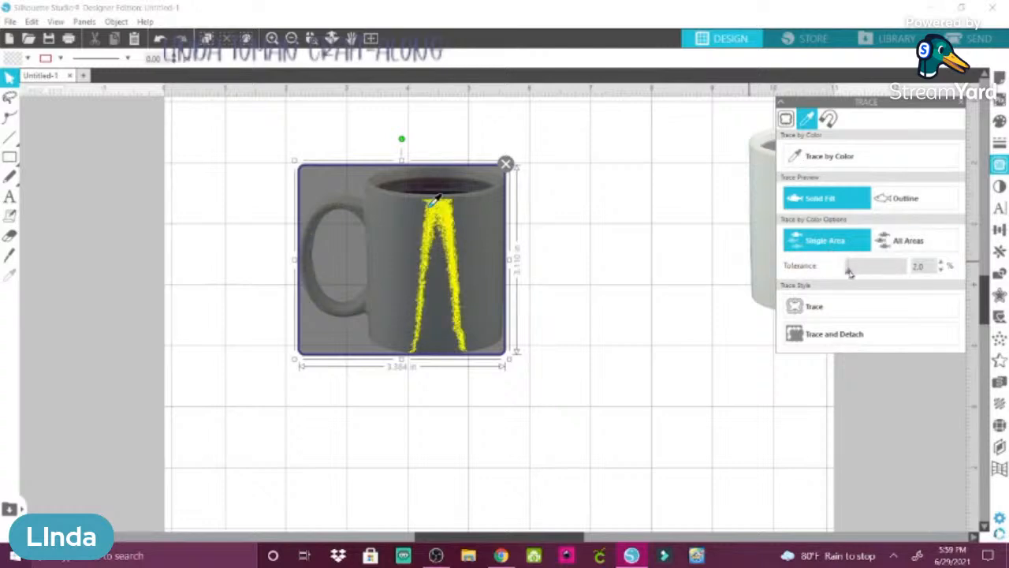
pyautogui.moveTo(849, 271); pyautogui.dragTo(858, 273)
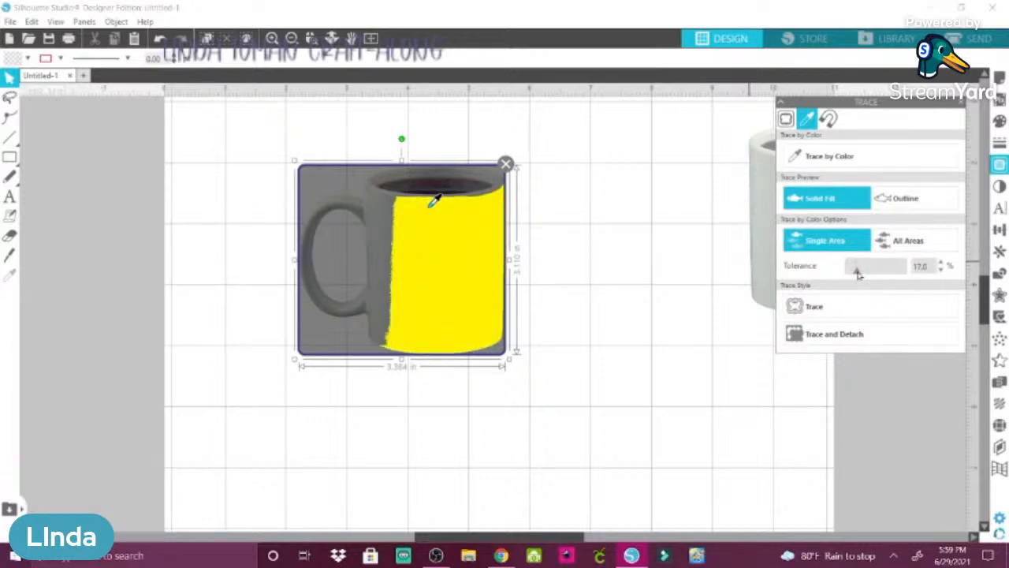
pyautogui.moveTo(859, 274); pyautogui.dragTo(867, 274)
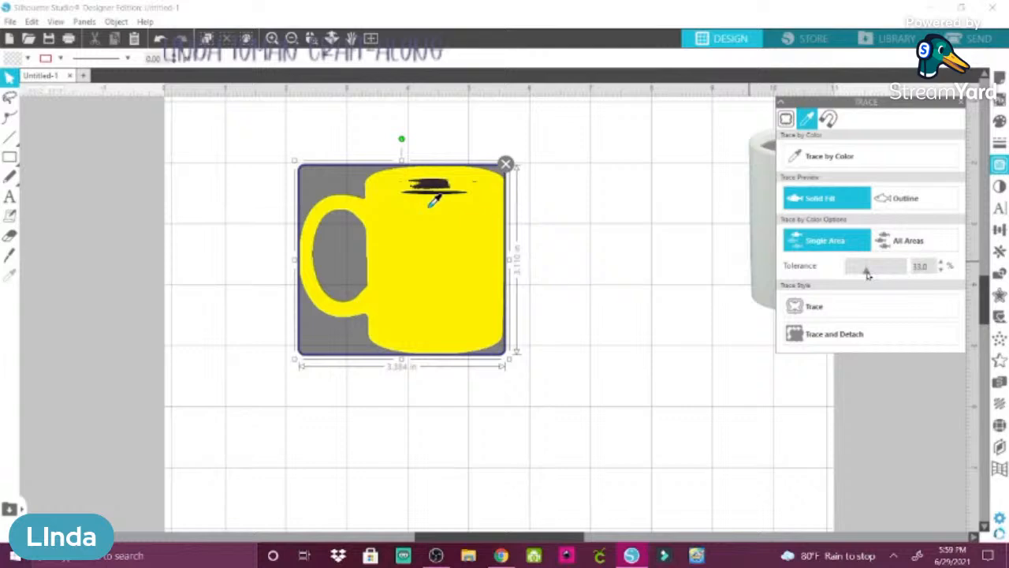
pyautogui.click(817, 307)
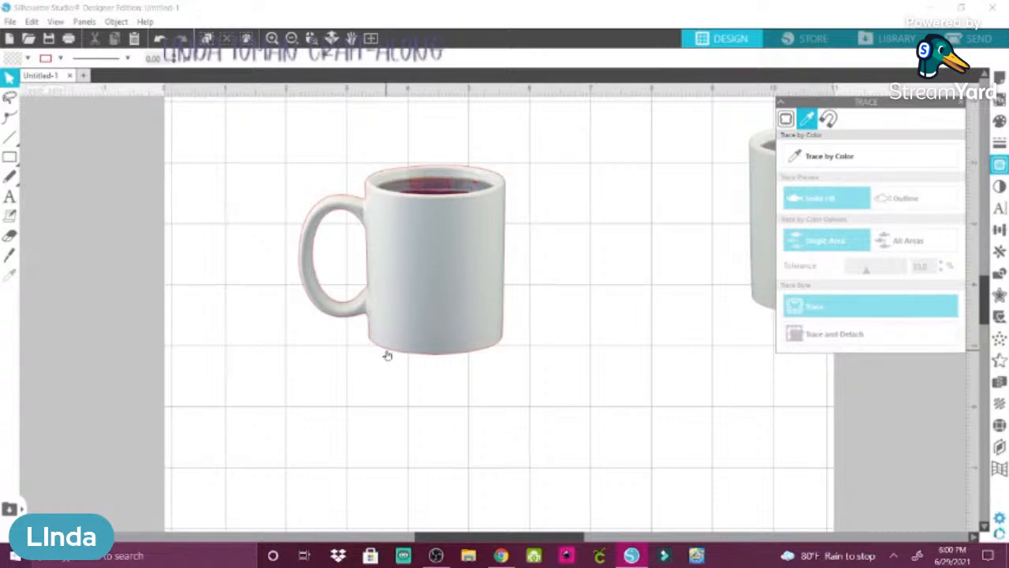
pyautogui.moveTo(387, 356)
pyautogui.mouseDown()
pyautogui.moveTo(400, 386)
pyautogui.moveTo(389, 351)
pyautogui.mouseUp()
pyautogui.hotkey('ctrl', 'z')
# - Draw an ellipse over the original mug's rim and stretch it to about 2.16 in wide and 0.44 in high
pyautogui.moveTo(13, 158)
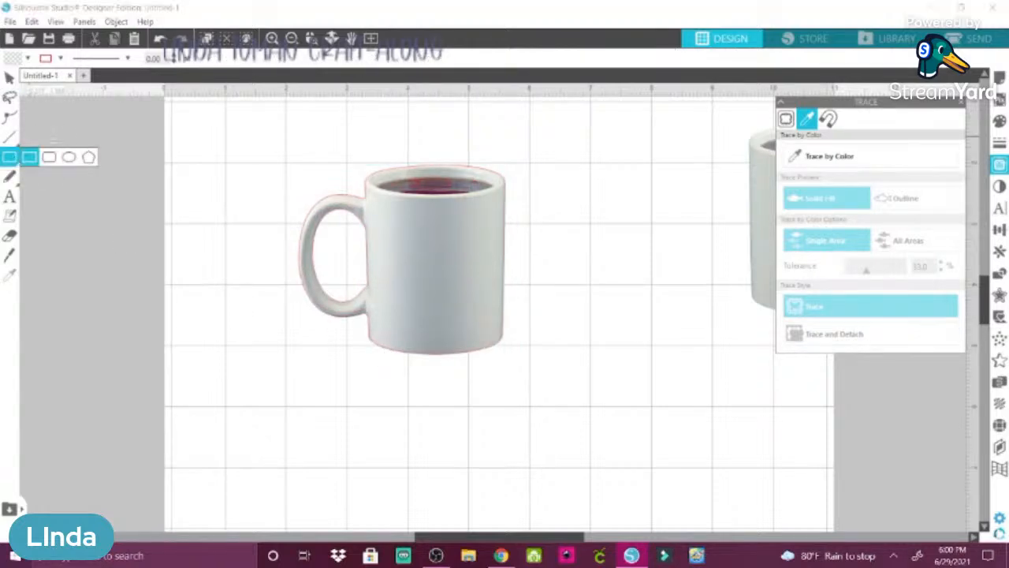
pyautogui.click(69, 157)
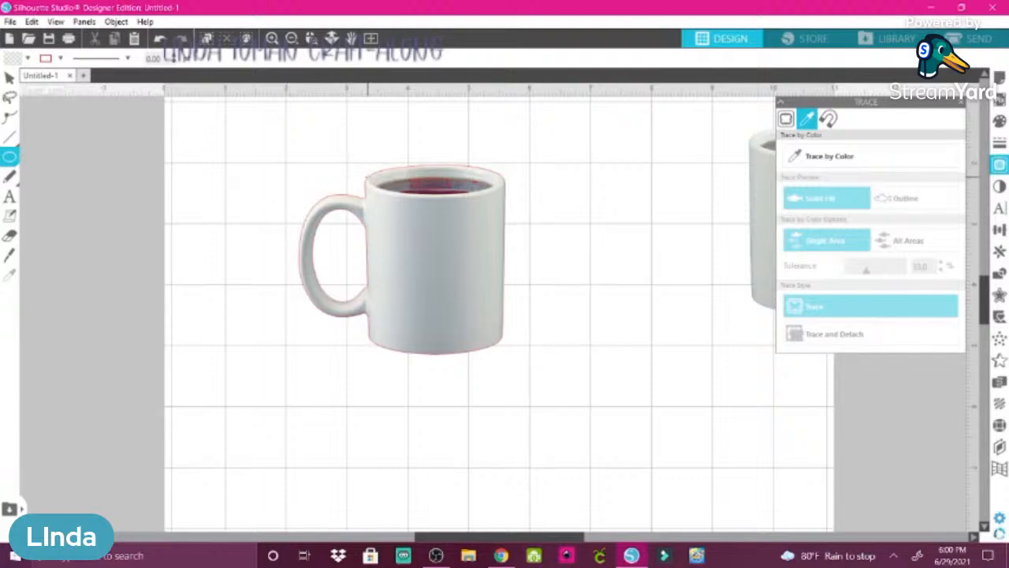
pyautogui.moveTo(369, 176); pyautogui.dragTo(472, 193)
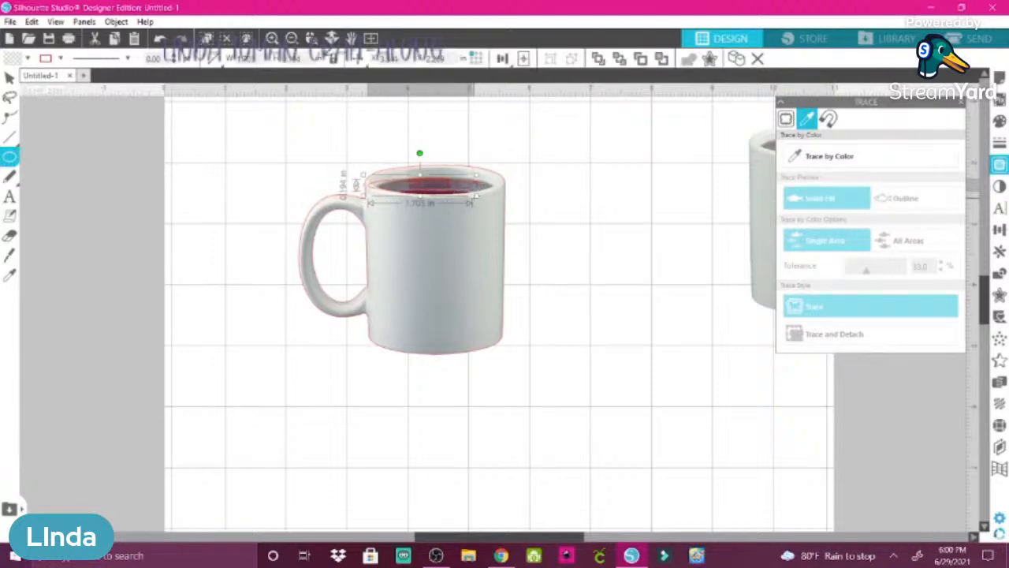
pyautogui.click(9, 76)
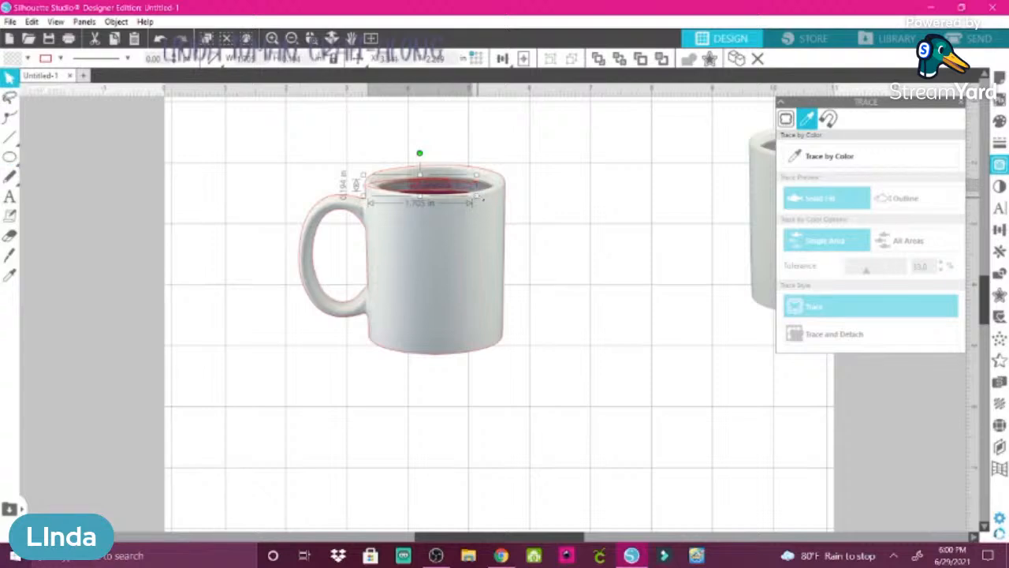
pyautogui.moveTo(478, 197); pyautogui.dragTo(507, 201)
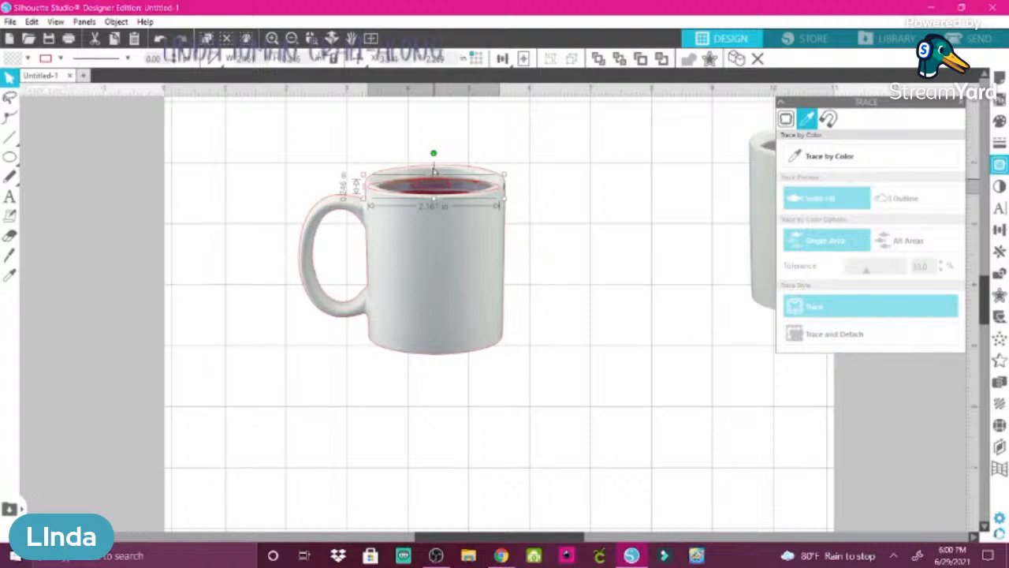
pyautogui.moveTo(434, 174); pyautogui.dragTo(433, 165)
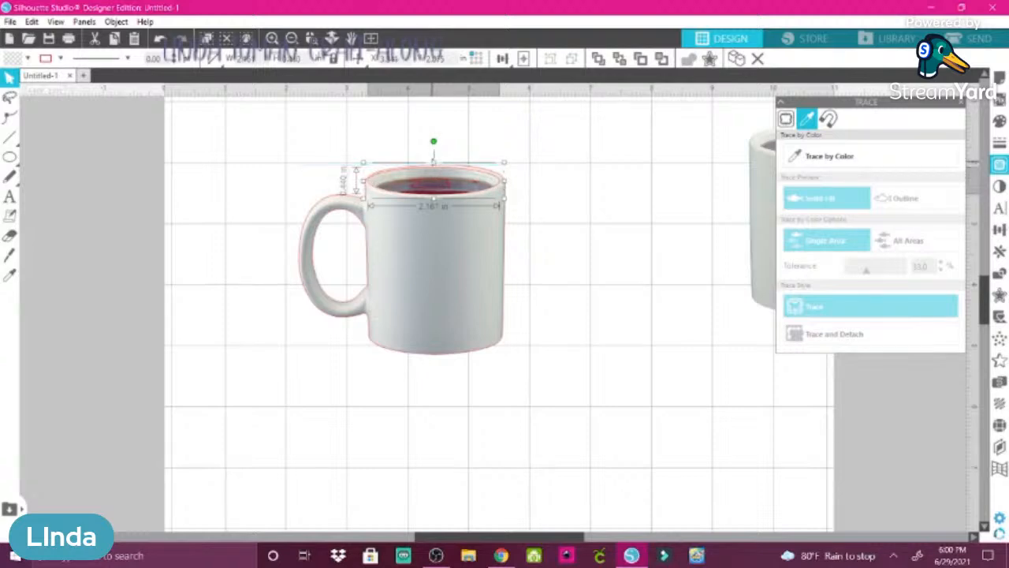
pyautogui.click(589, 236)
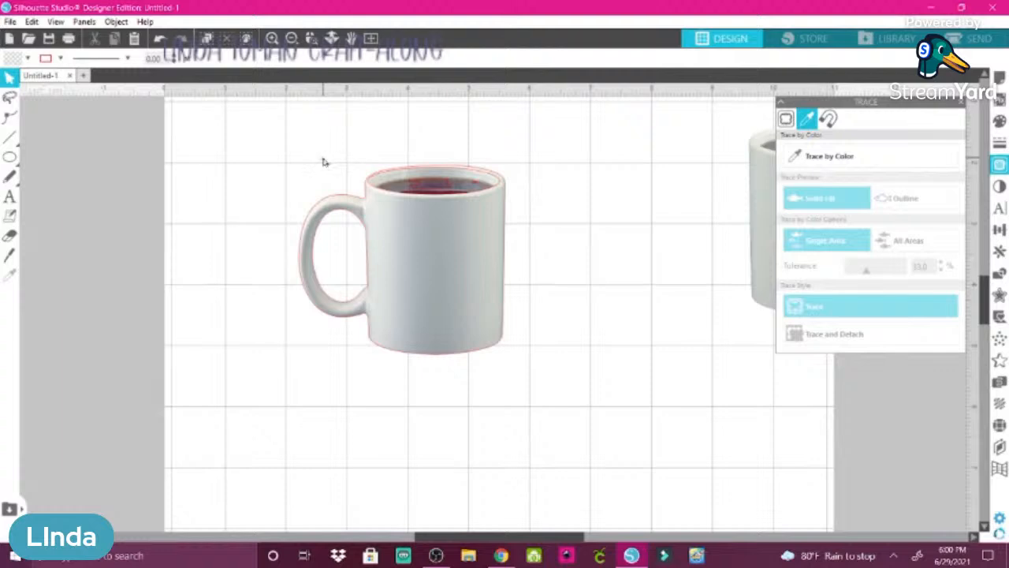
# - Move the traced mug outline into the open space beside the original mug, and move the original mug photo away past the page edge
pyautogui.moveTo(321, 160)
pyautogui.mouseDown()
pyautogui.moveTo(330, 284)
pyautogui.moveTo(373, 86)
pyautogui.moveTo(368, 157)
pyautogui.mouseUp()
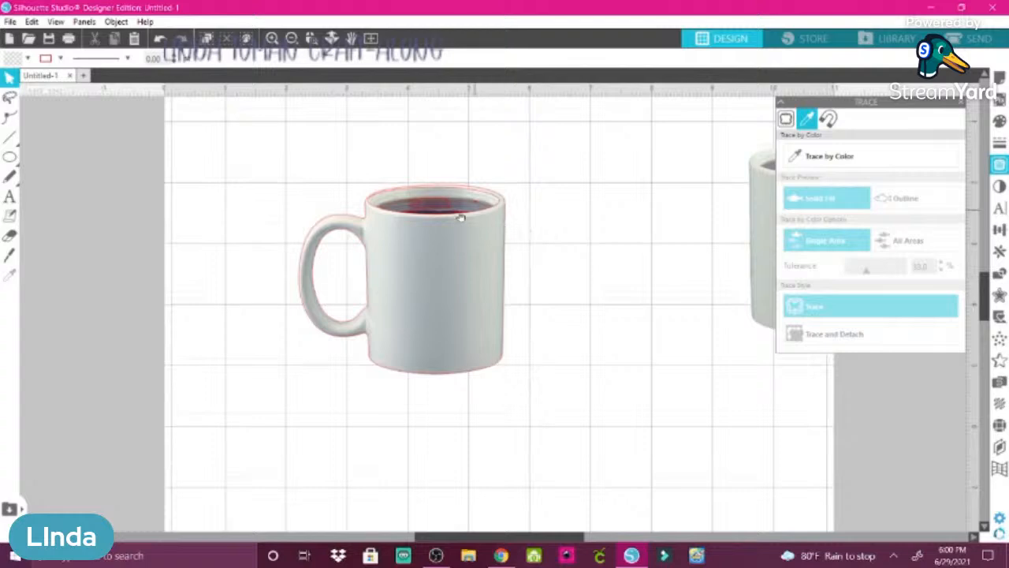
pyautogui.click(506, 233)
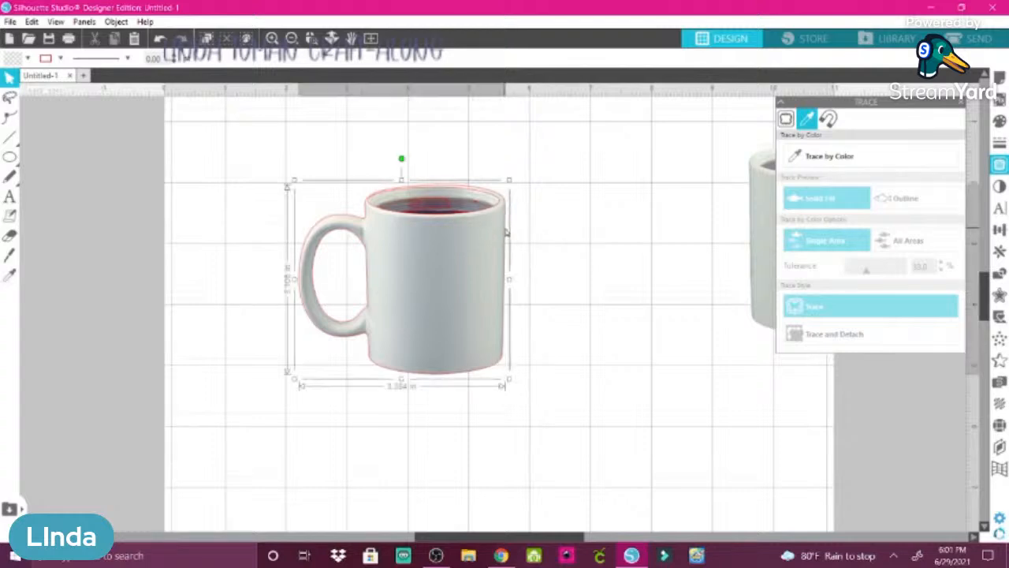
pyautogui.moveTo(516, 230); pyautogui.dragTo(627, 234)
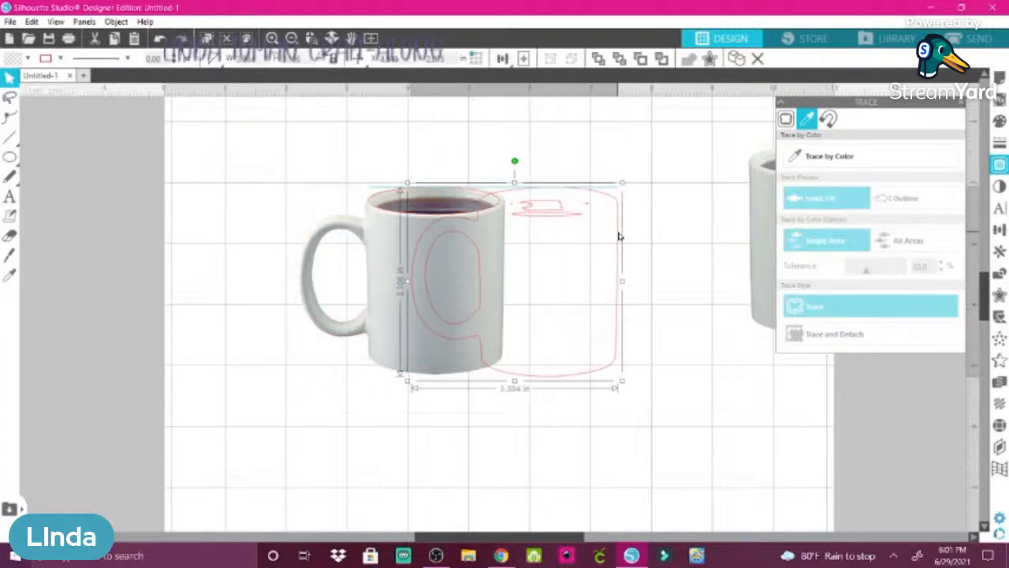
pyautogui.click(384, 230)
pyautogui.moveTo(385, 231); pyautogui.dragTo(144, 219)
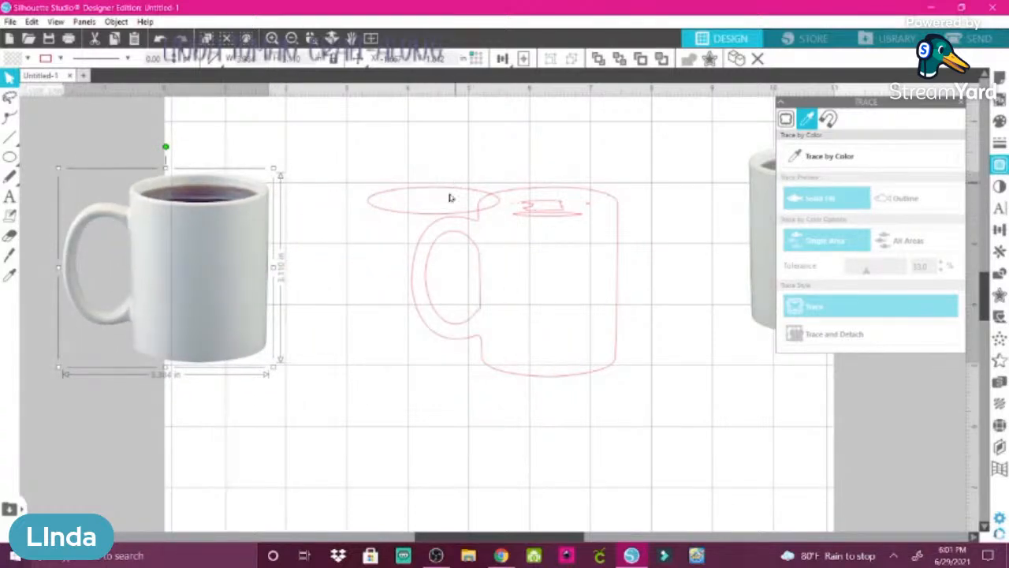
# - Move the rim ellipse onto the traced mug outline and nudge it sideways until it is centered within the outline's rim
pyautogui.click(390, 215)
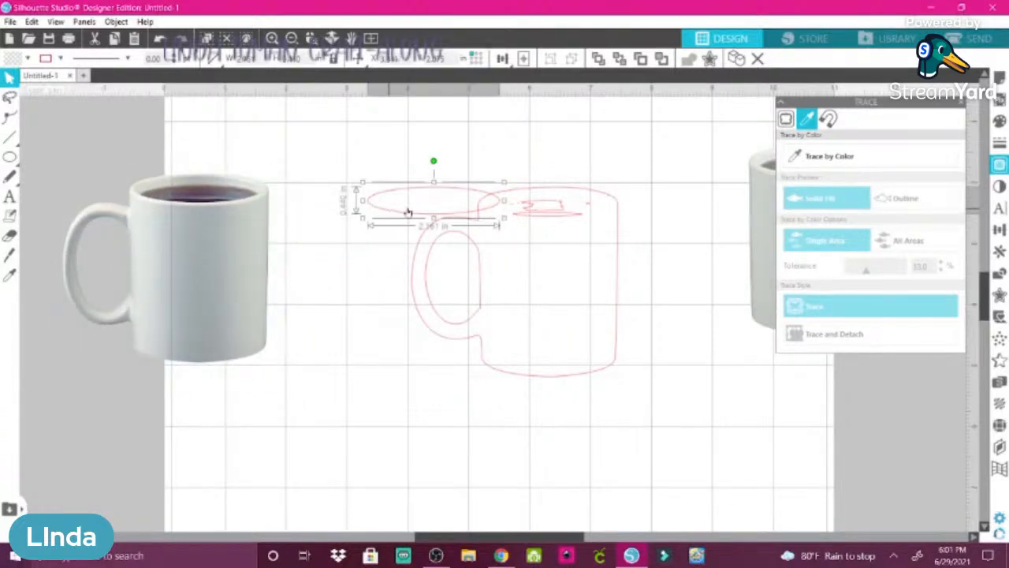
pyautogui.moveTo(408, 213)
pyautogui.mouseDown()
pyautogui.moveTo(513, 219)
pyautogui.moveTo(502, 219)
pyautogui.mouseUp()
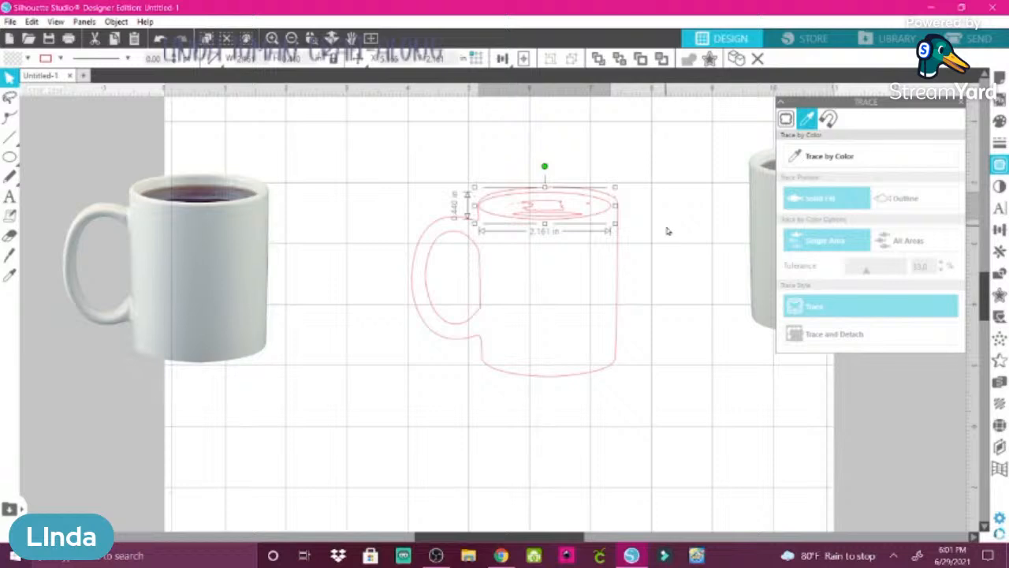
pyautogui.press('Right')
pyautogui.press('Right')
pyautogui.press('Right')
pyautogui.press('Right')
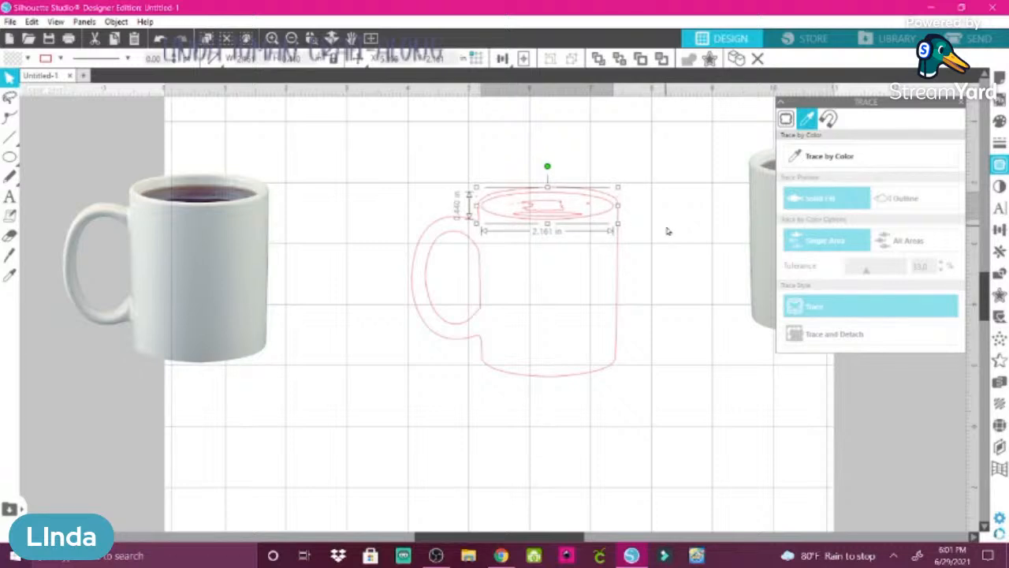
pyautogui.press('Right')
pyautogui.click(667, 231)
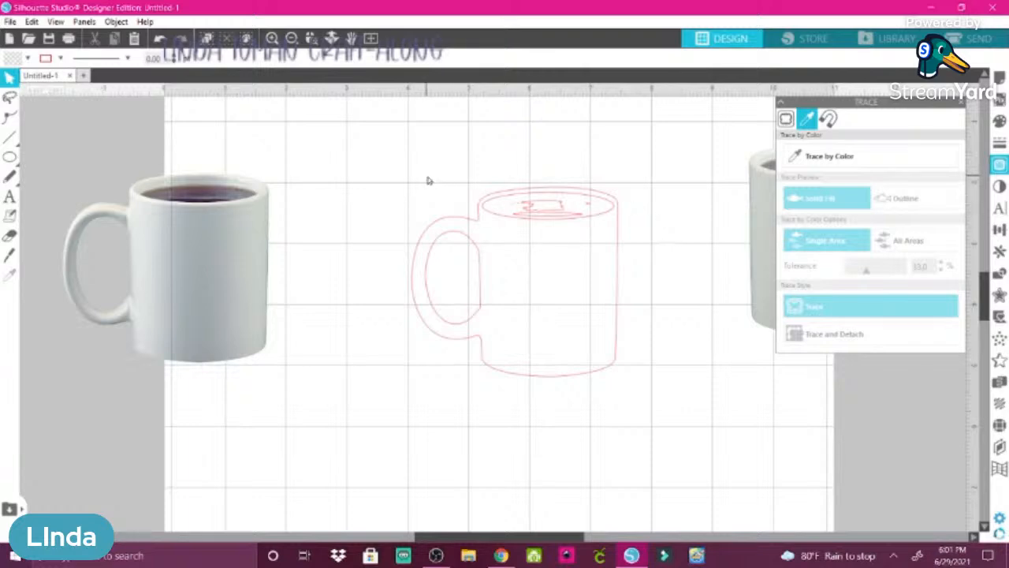
# - Subtract the rim ellipse from the traced mug outline to cut a clean opening
pyautogui.click(509, 218)
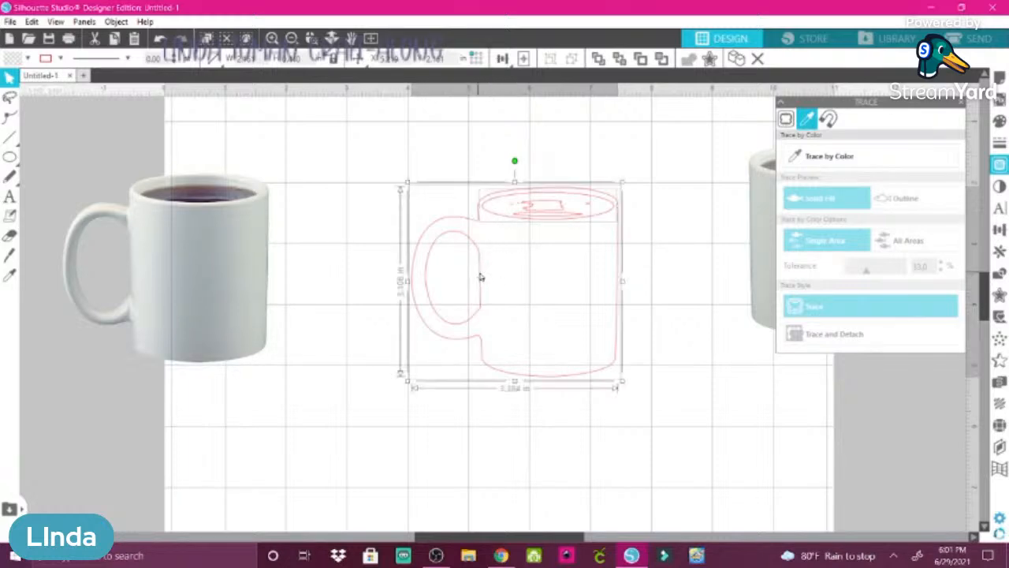
pyautogui.keyDown('shift'); pyautogui.click(481, 277); pyautogui.keyUp('shift')
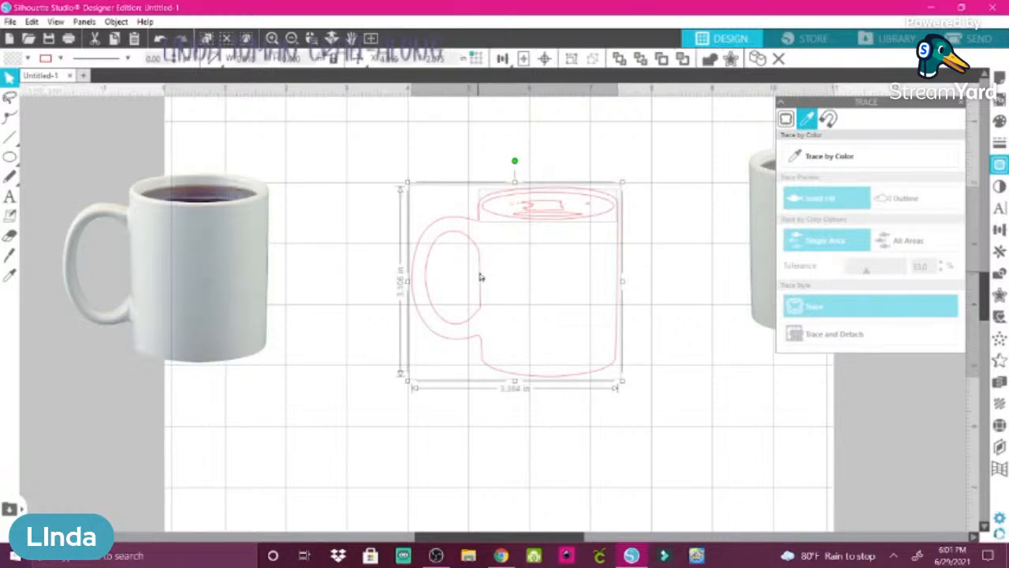
pyautogui.click(117, 22)
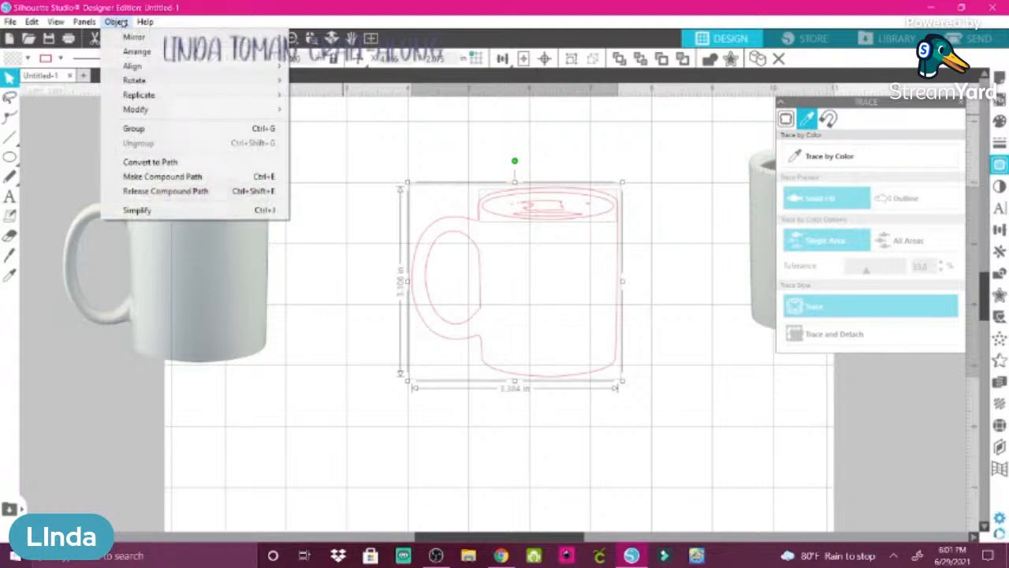
pyautogui.moveTo(162, 111)
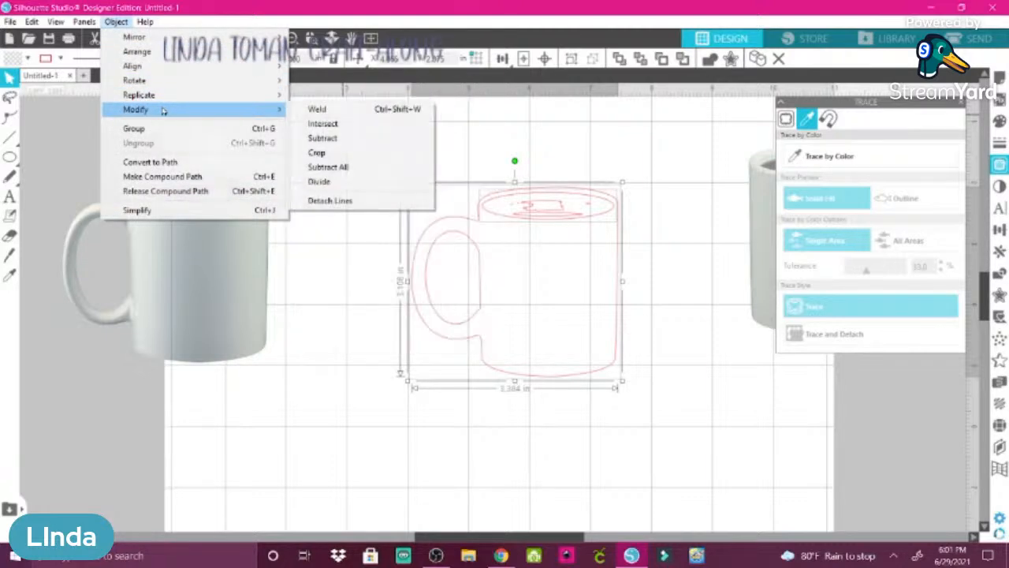
pyautogui.click(323, 138)
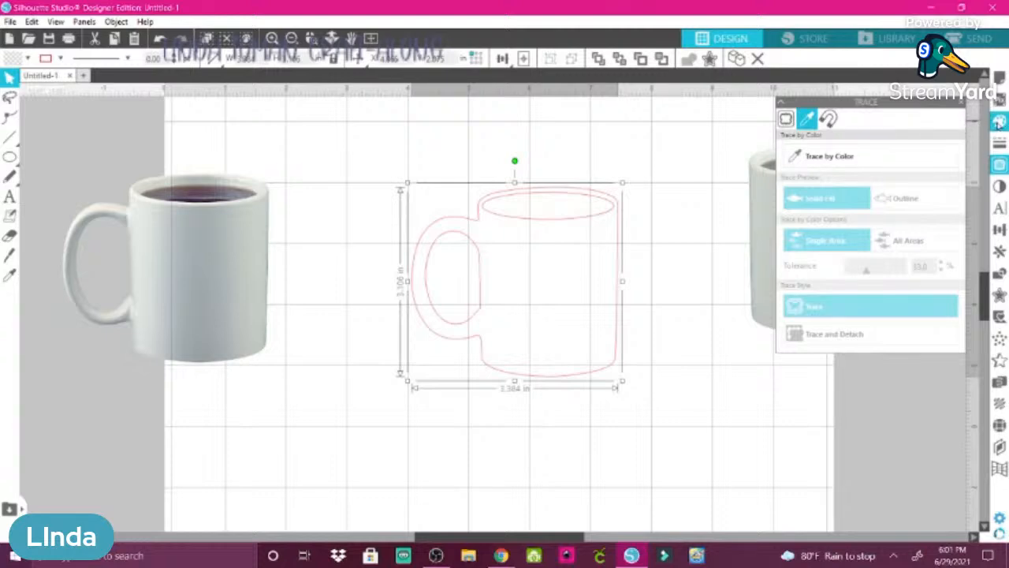
# - Show the fill patterns for the mug outline and fill it with the red crumpled-fabric pattern
pyautogui.click(999, 122)
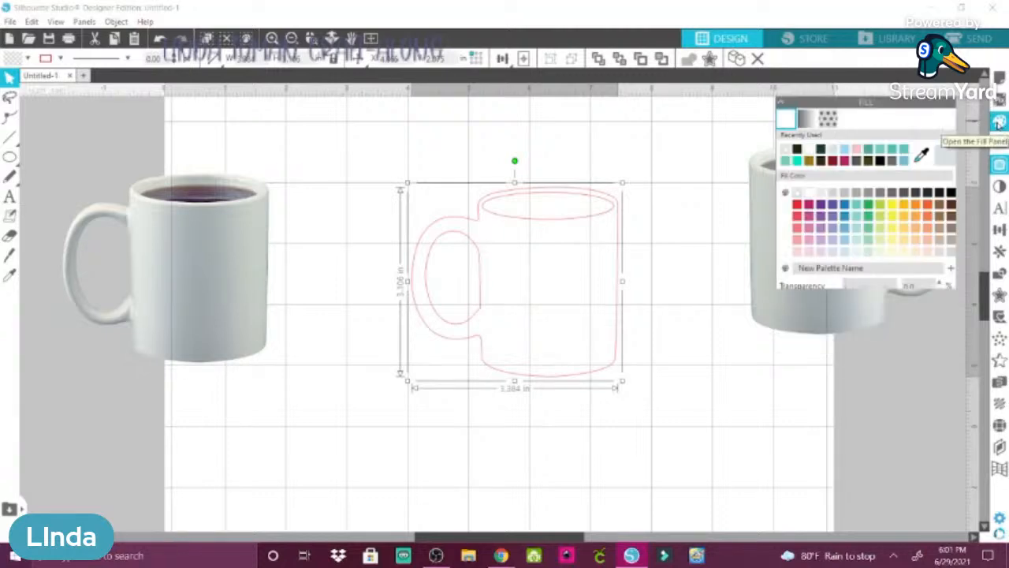
pyautogui.click(835, 120)
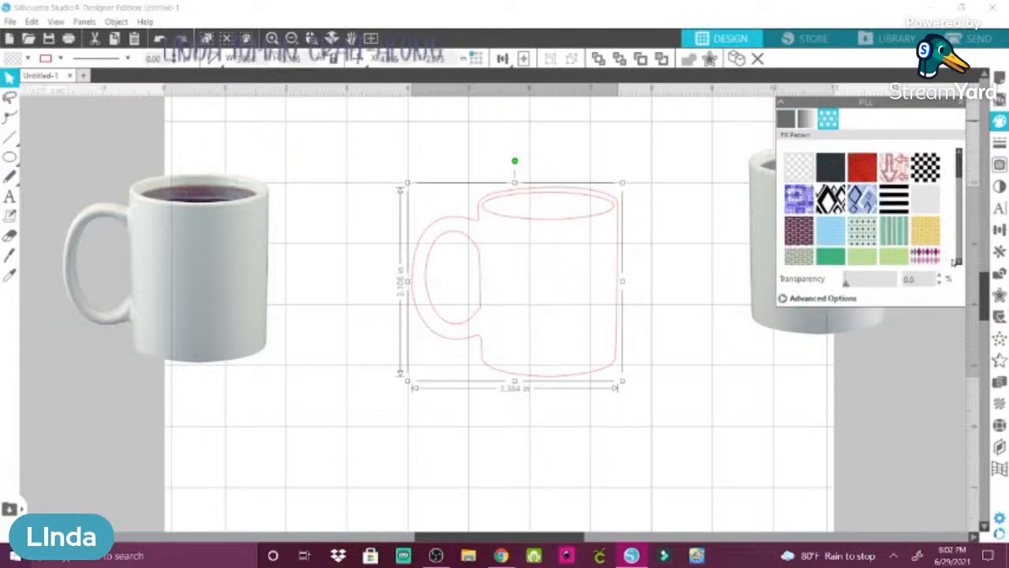
pyautogui.scroll(-3, 959, 260)
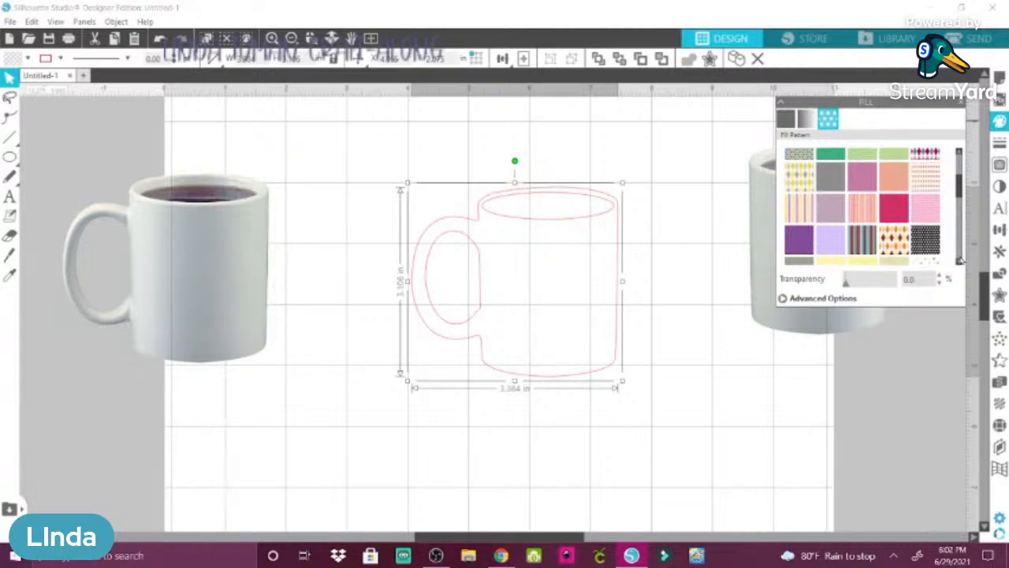
pyautogui.scroll(-3, 960, 261)
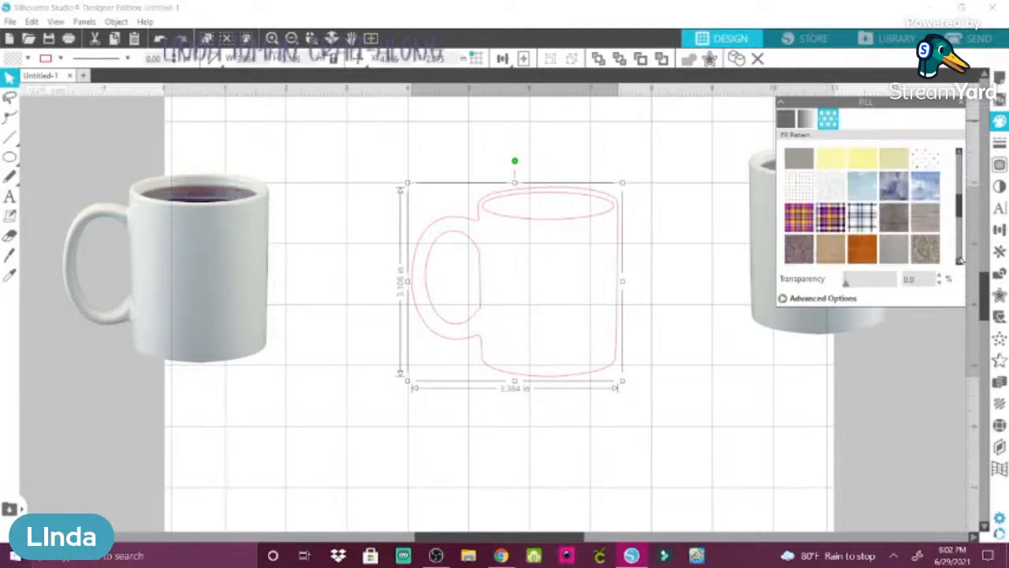
pyautogui.scroll(-3, 959, 260)
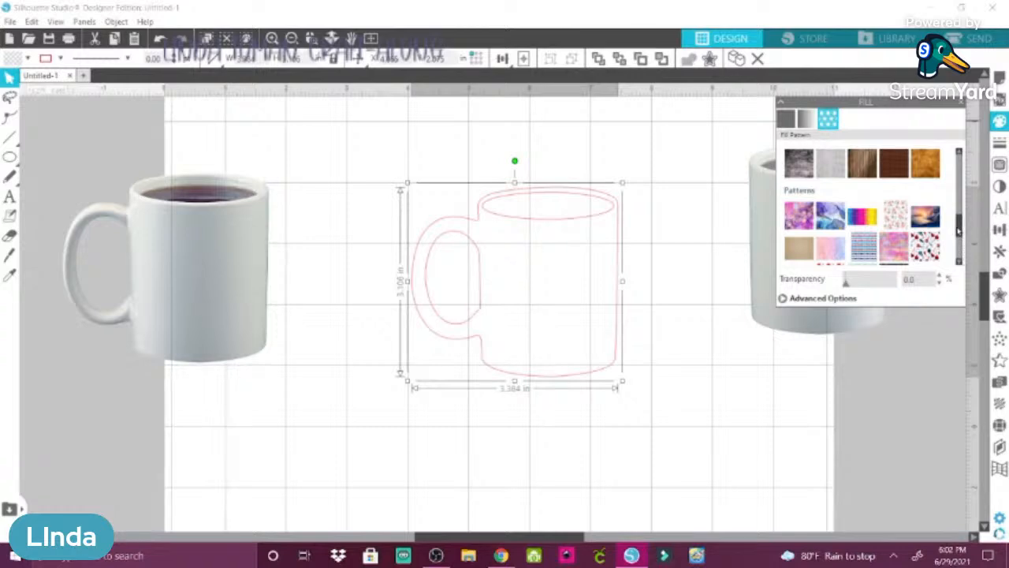
pyautogui.moveTo(957, 227); pyautogui.dragTo(952, 166)
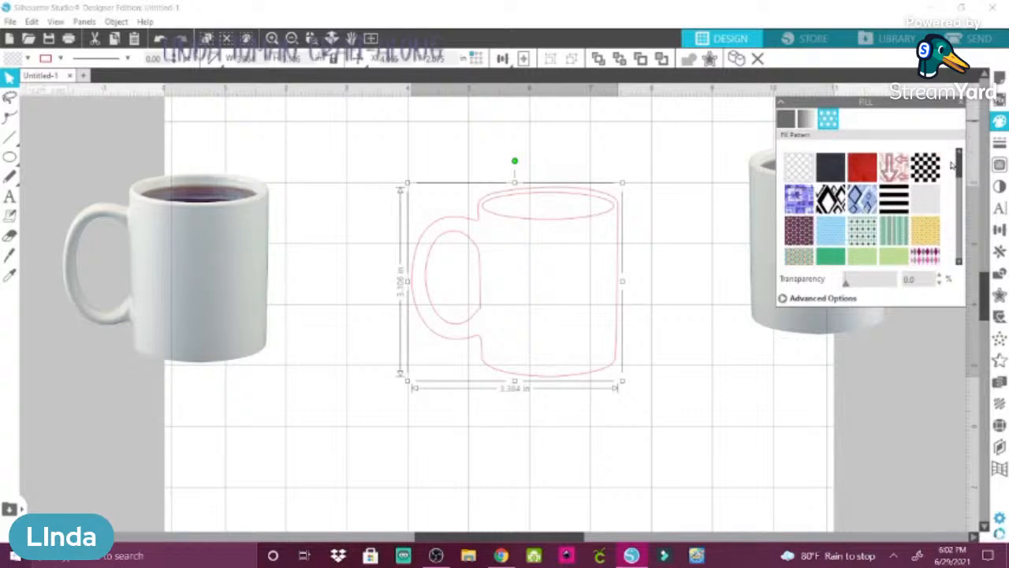
pyautogui.click(870, 164)
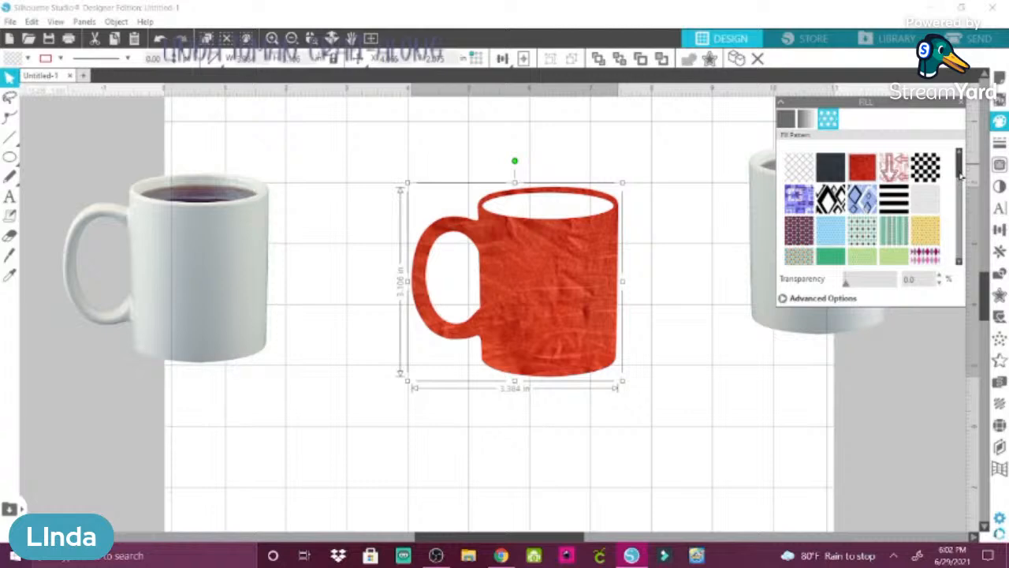
# - Try the yellow pattern with multicolored dots and the pink-and-gray argyle pattern as the mug's fill
pyautogui.scroll(-2, 960, 177)
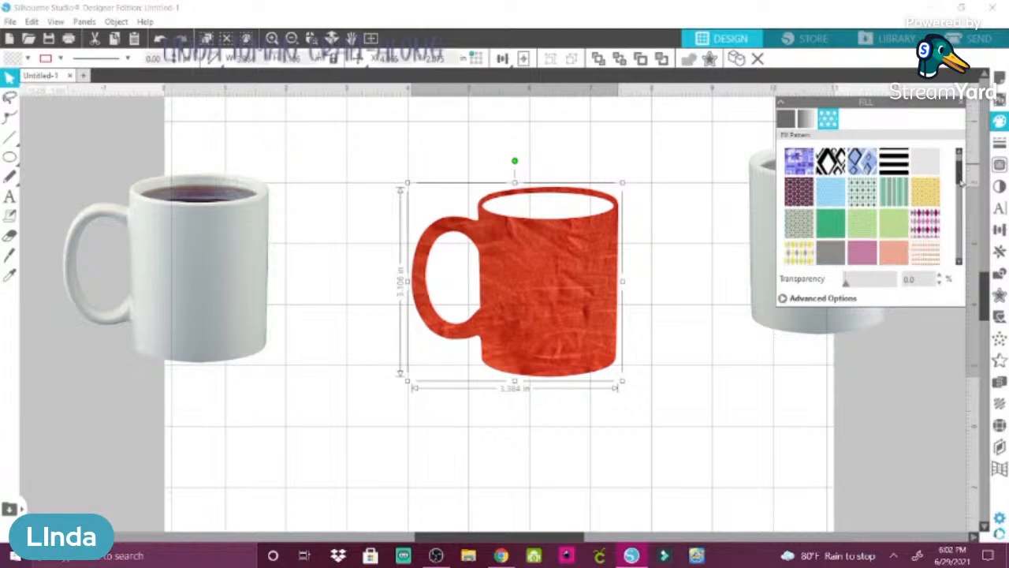
pyautogui.click(927, 194)
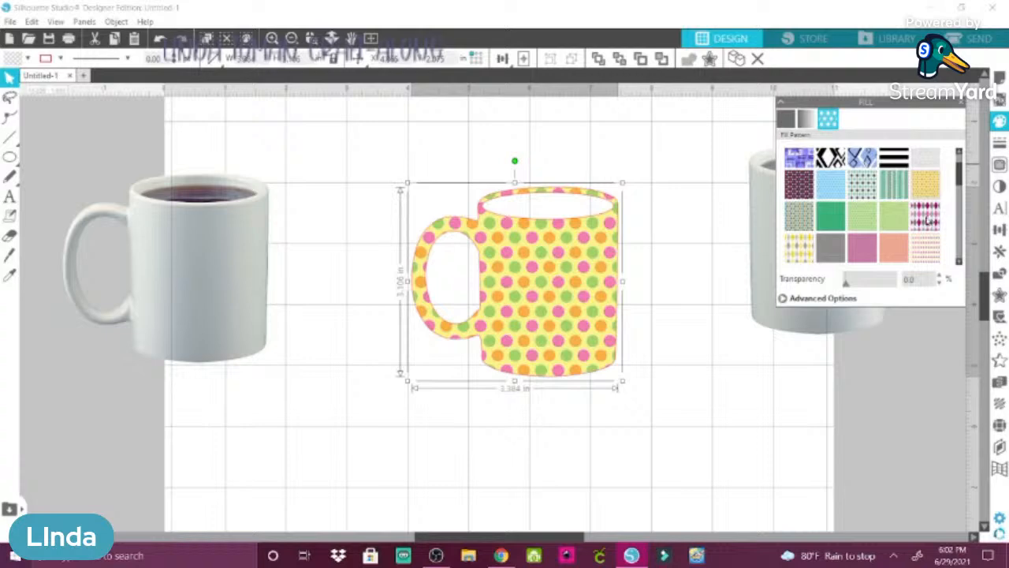
pyautogui.click(929, 221)
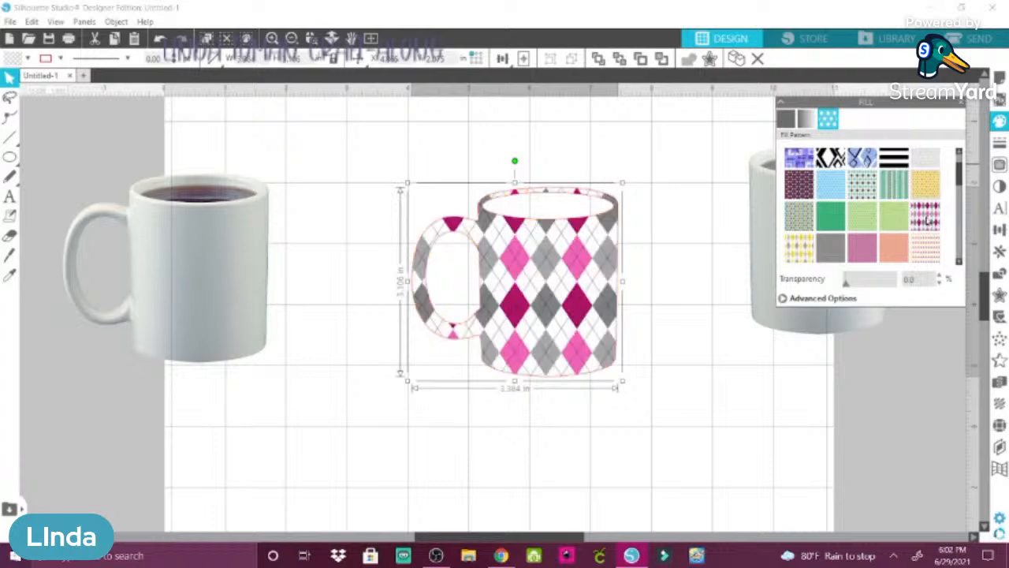
# - Try the magenta geometric pattern and the black pattern with white polka dots as the mug's fill
pyautogui.click(960, 264)
pyautogui.click(960, 263)
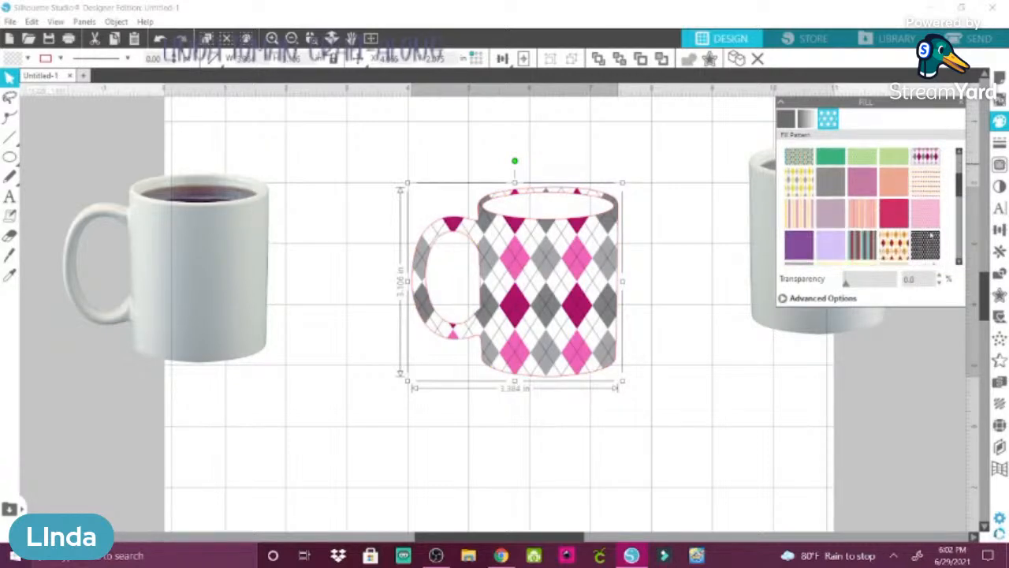
pyautogui.click(890, 222)
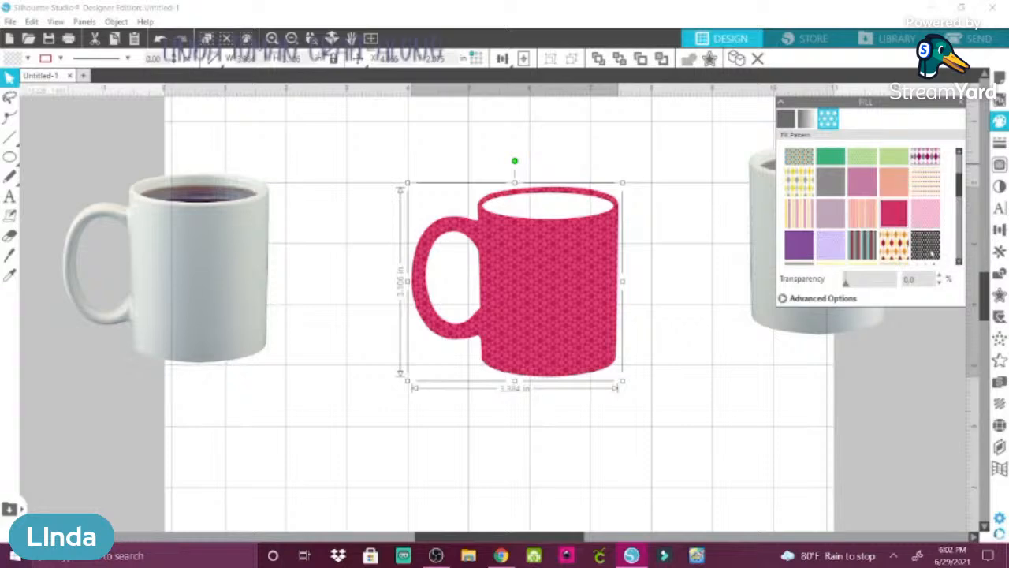
pyautogui.click(933, 249)
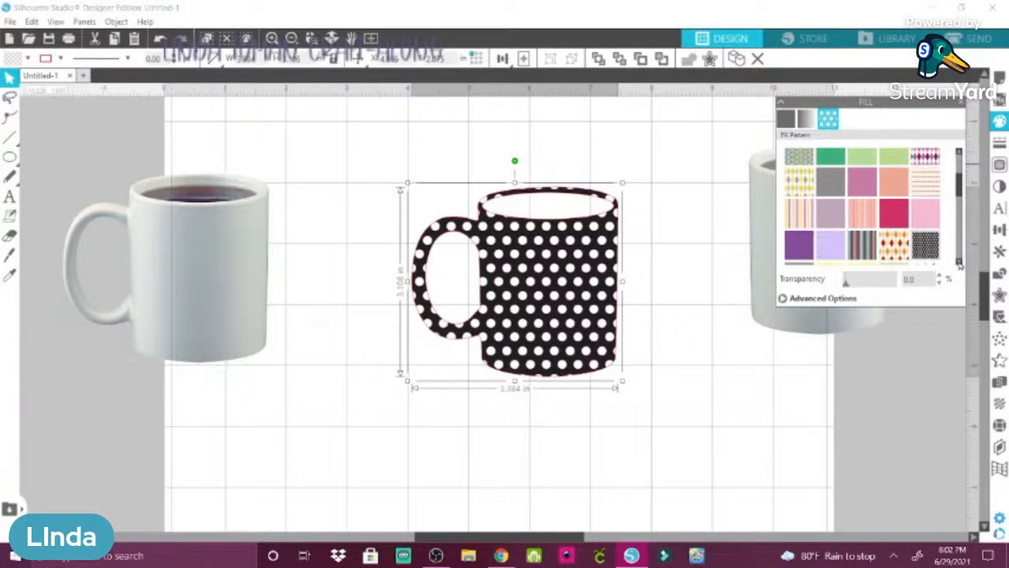
# - Try the blue tie-dye pattern from the user Patterns collection as the mug's fill
pyautogui.scroll(-5, 959, 264)
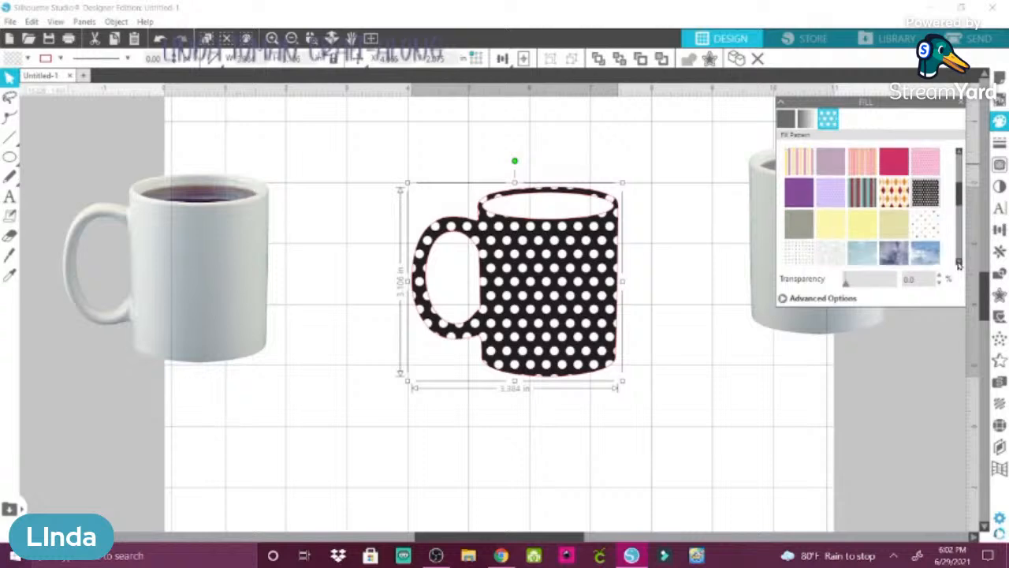
pyautogui.scroll(-5, 959, 264)
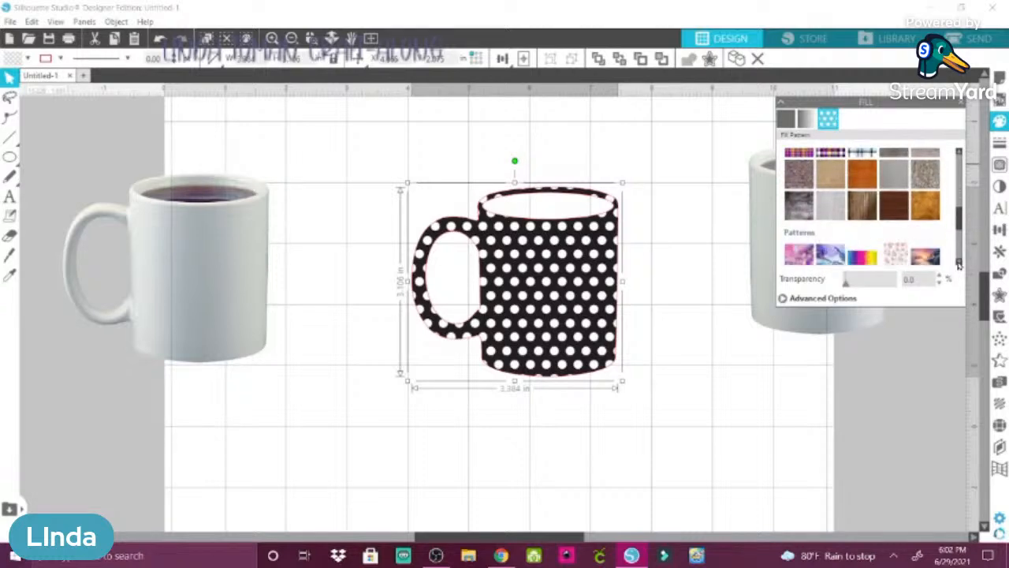
pyautogui.click(958, 263)
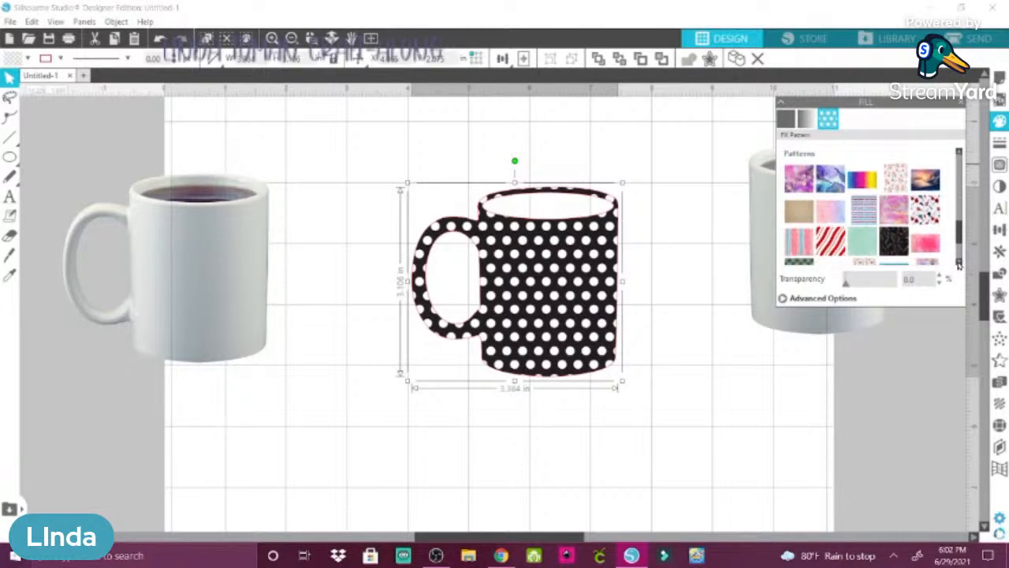
pyautogui.scroll(-2, 959, 264)
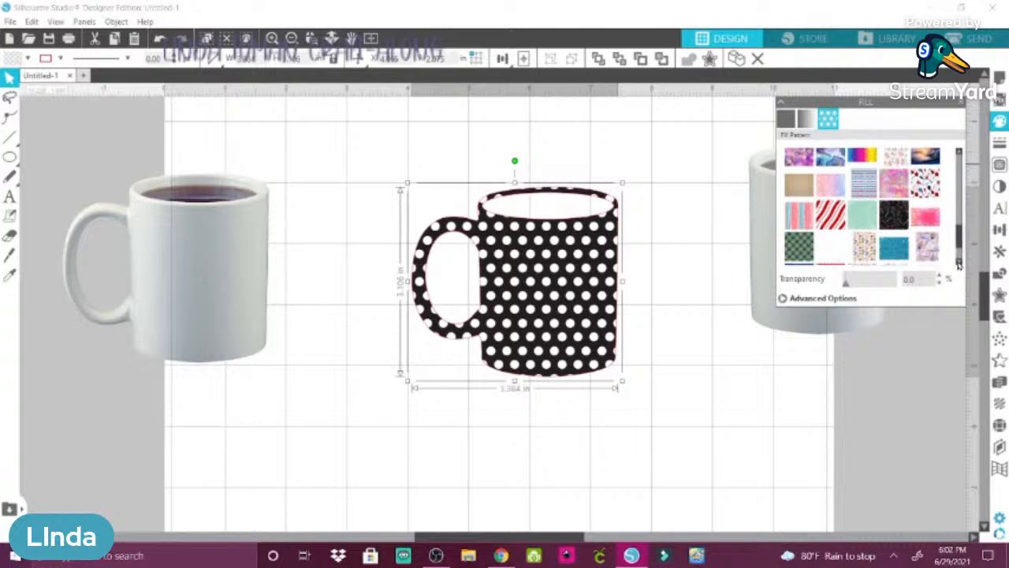
pyautogui.click(828, 252)
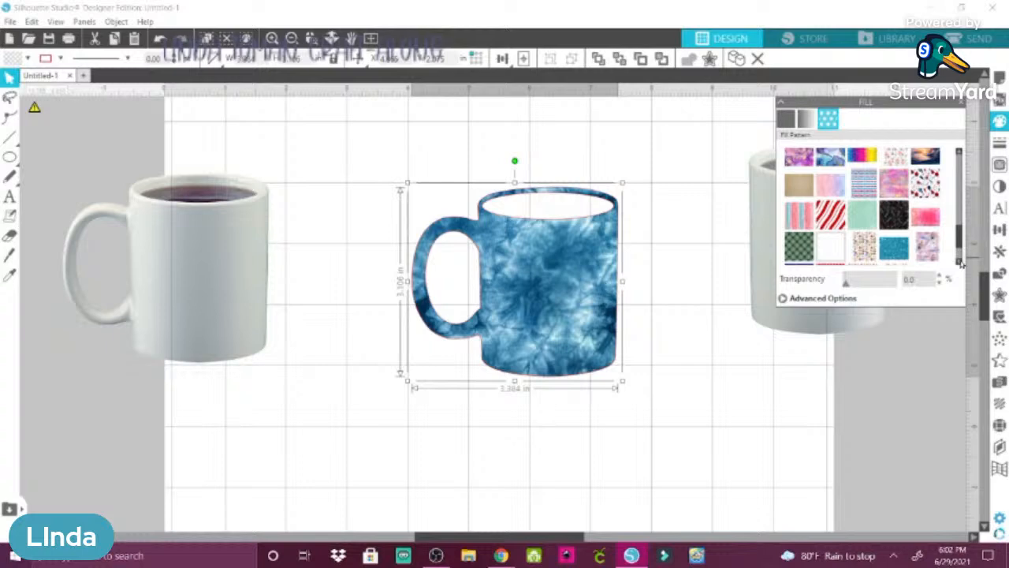
# - Fill the mug with the red-and-white candy-stripe pattern from the user Patterns collection
pyautogui.scroll(-4, 960, 263)
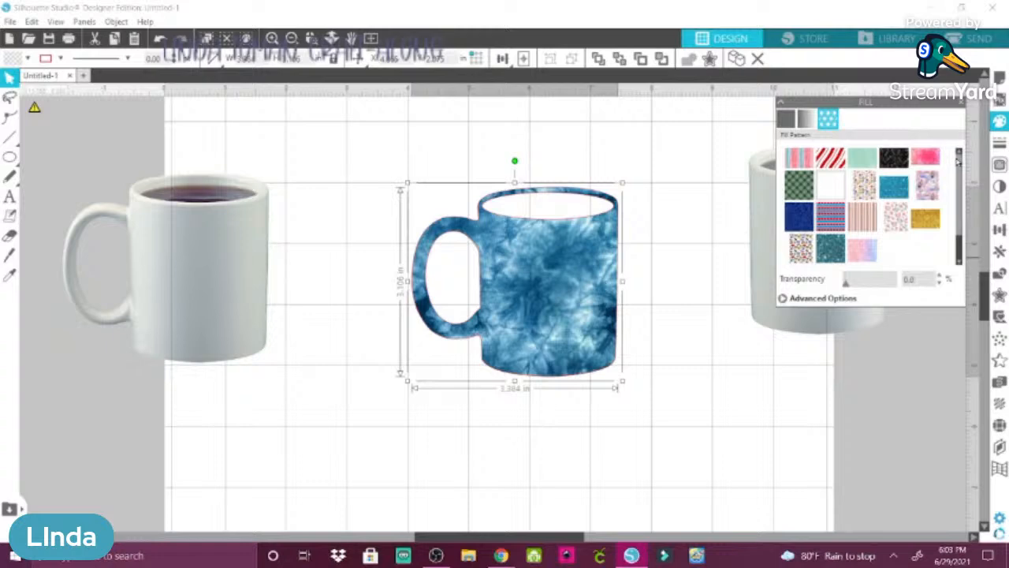
pyautogui.scroll(2, 960, 155)
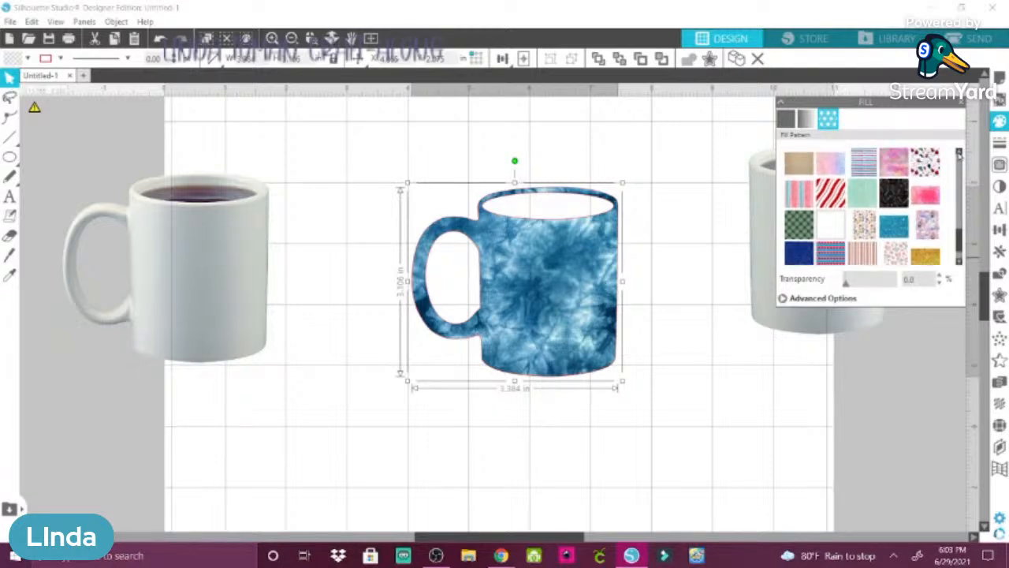
pyautogui.click(831, 192)
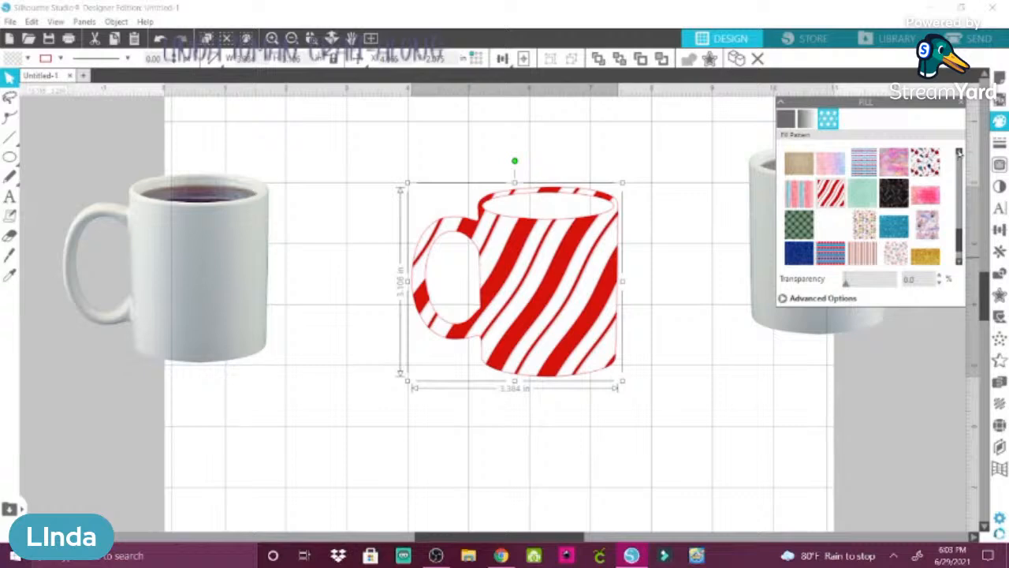
pyautogui.scroll(3, 959, 152)
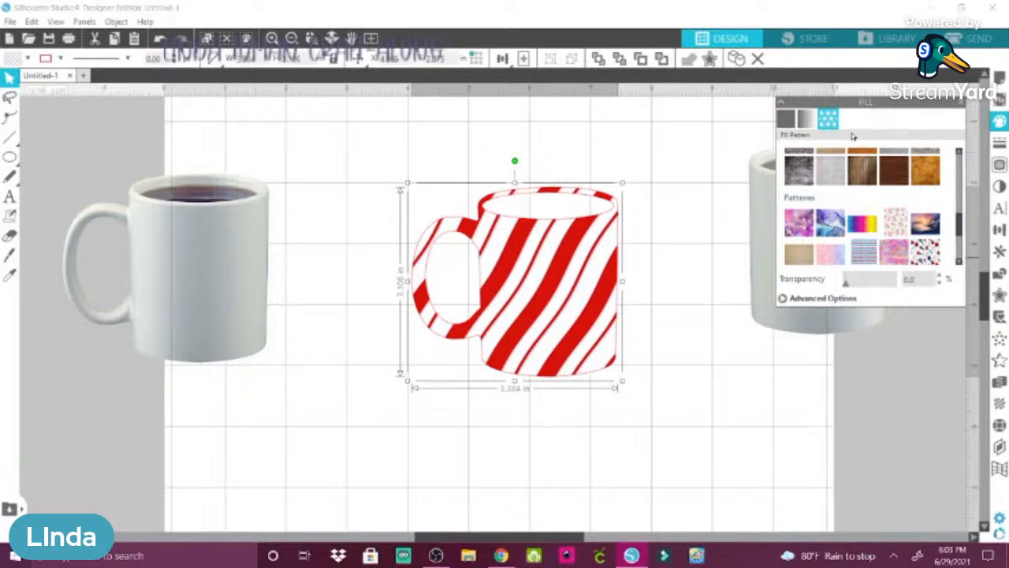
# - Replace the mug's candy-stripe pattern with a solid red fill
pyautogui.click(802, 122)
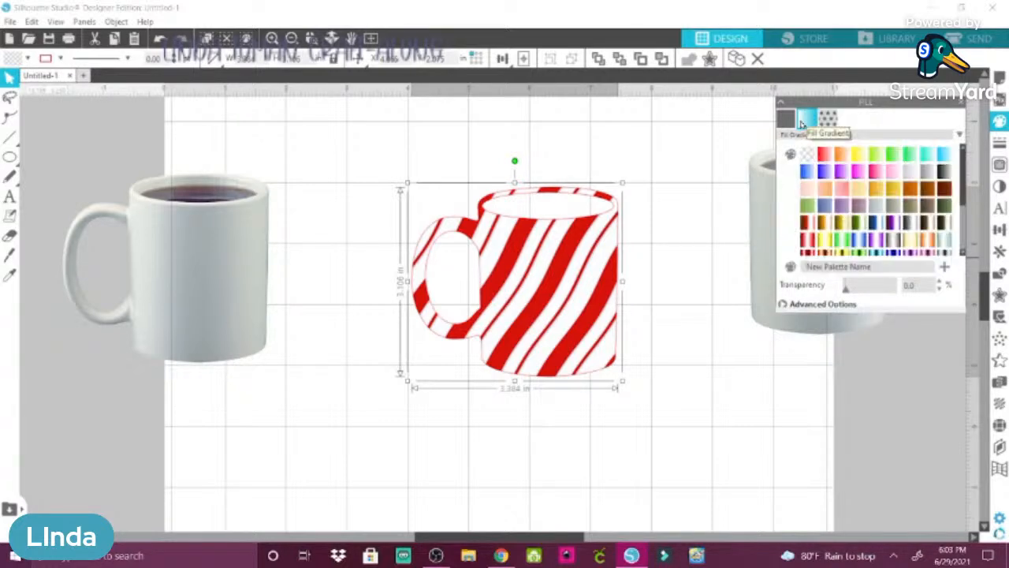
pyautogui.click(785, 120)
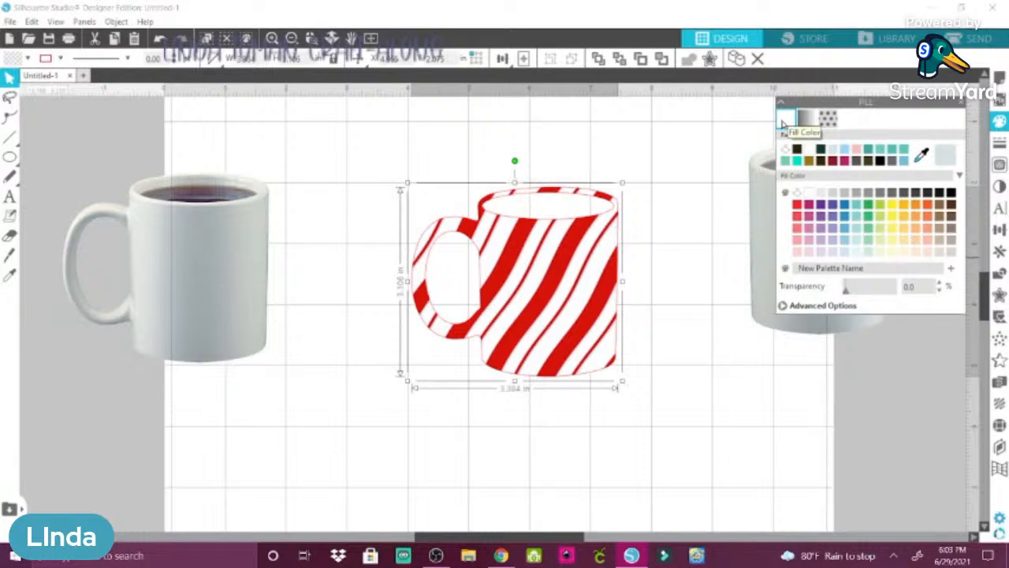
pyautogui.click(797, 205)
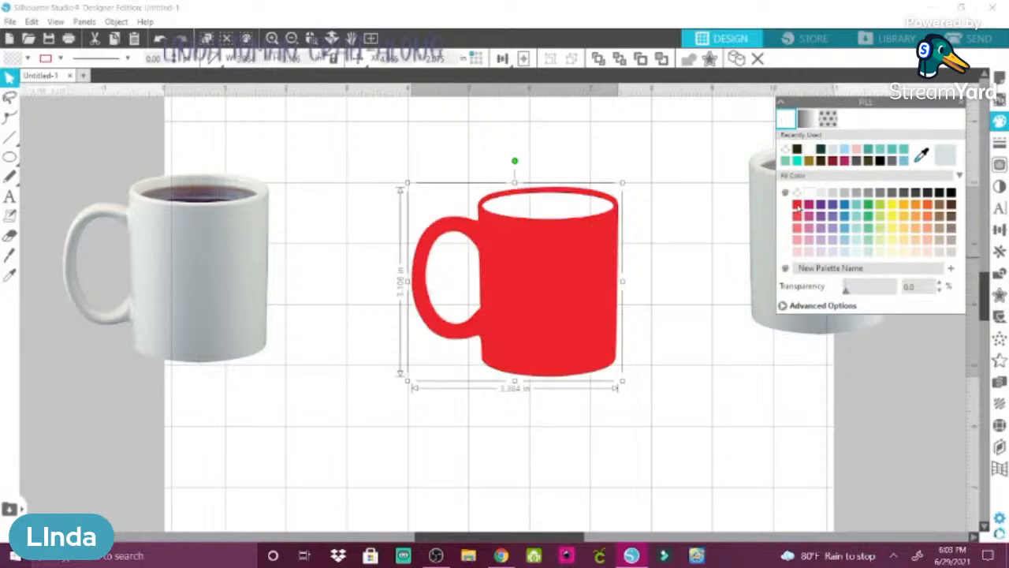
# - Place the original coffee mug picture behind the red mug shape and stretch the shape to about 3.16 in high to cover it
pyautogui.click(203, 249)
pyautogui.moveTo(208, 250); pyautogui.dragTo(551, 258)
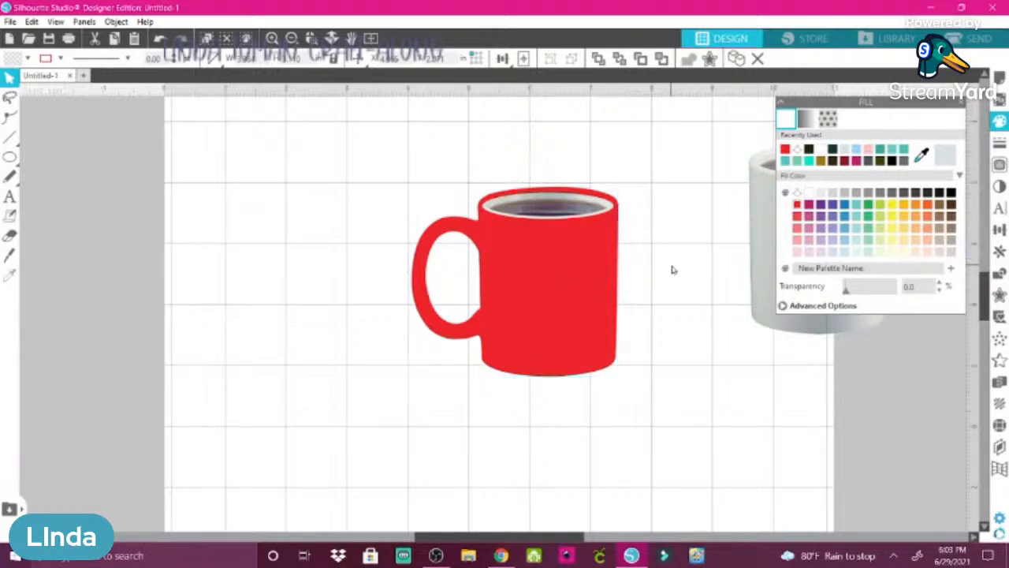
pyautogui.click(536, 359)
pyautogui.moveTo(535, 359); pyautogui.dragTo(536, 357)
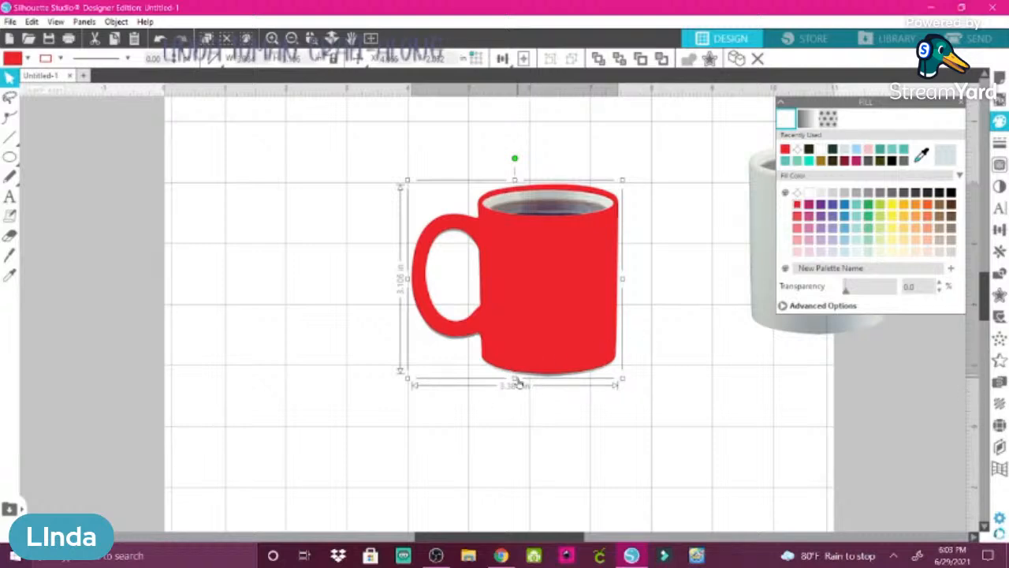
pyautogui.moveTo(514, 379); pyautogui.dragTo(515, 382)
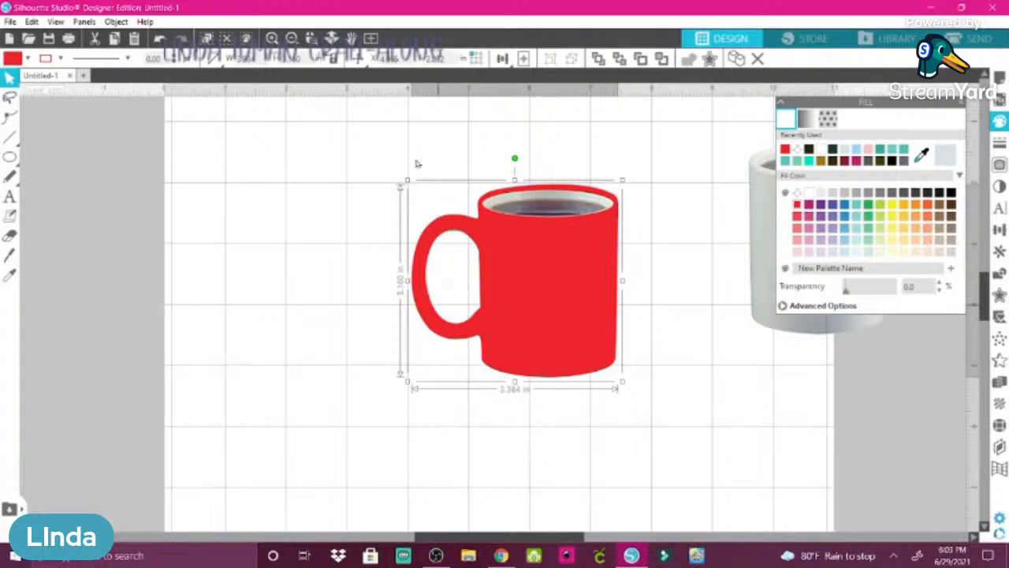
# - Group the red mug shape with the coffee mug picture behind it
pyautogui.moveTo(374, 148); pyautogui.dragTo(631, 469)
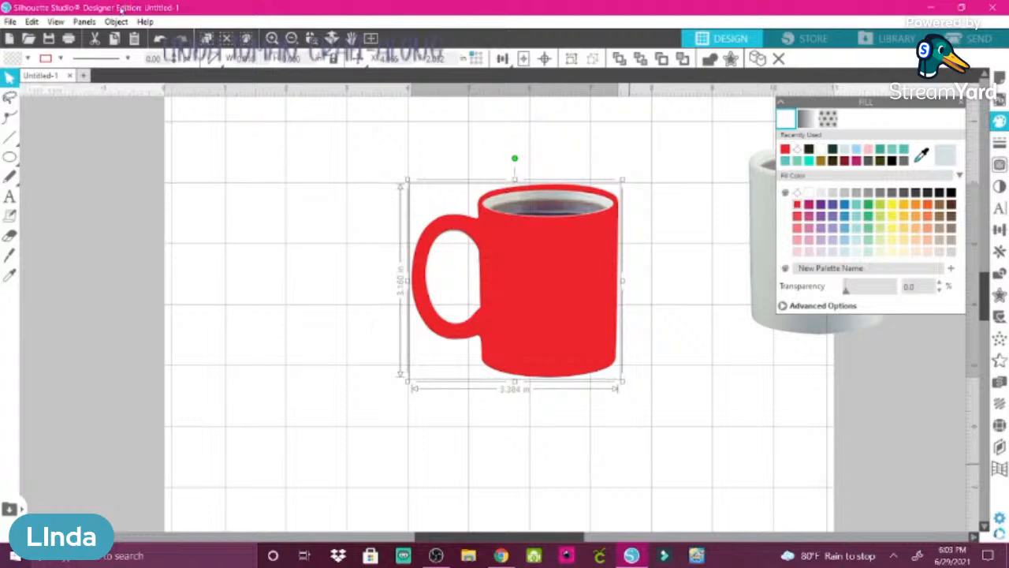
pyautogui.click(117, 22)
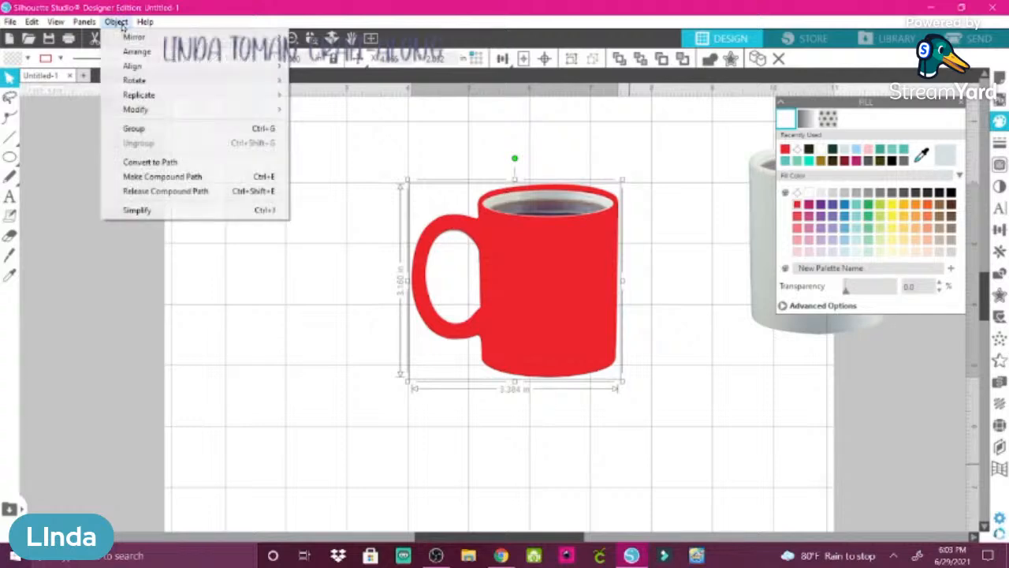
pyautogui.click(142, 129)
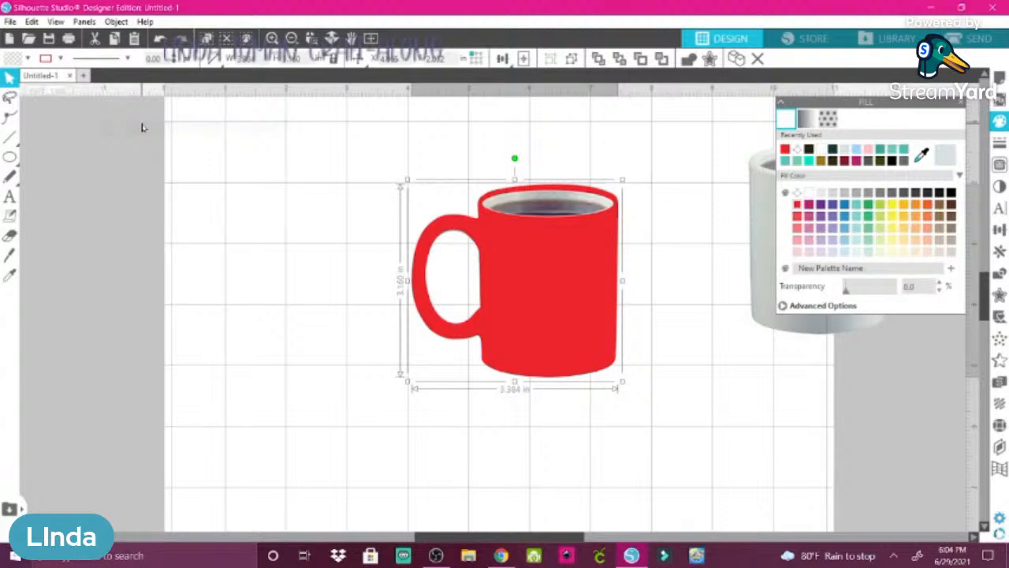
# - Merge the snowflakes-clipart-9 file from the Clipart folder into the design
pyautogui.click(11, 22)
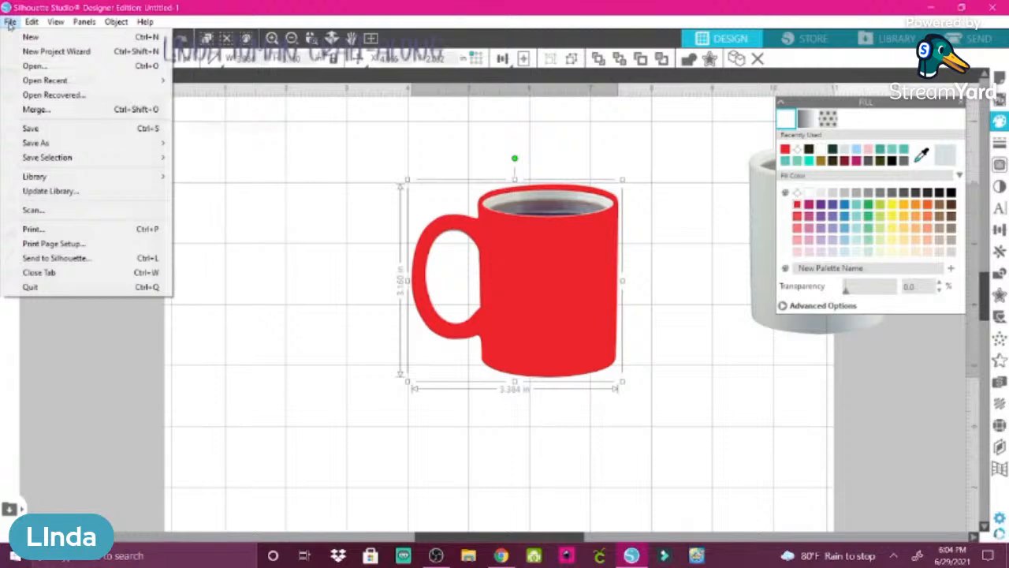
pyautogui.click(43, 109)
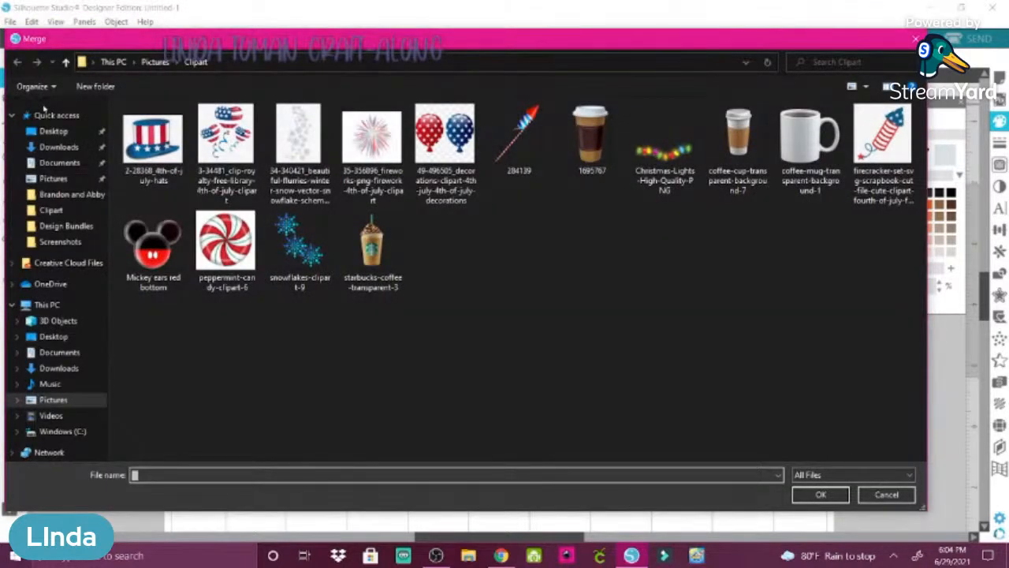
pyautogui.click(314, 241)
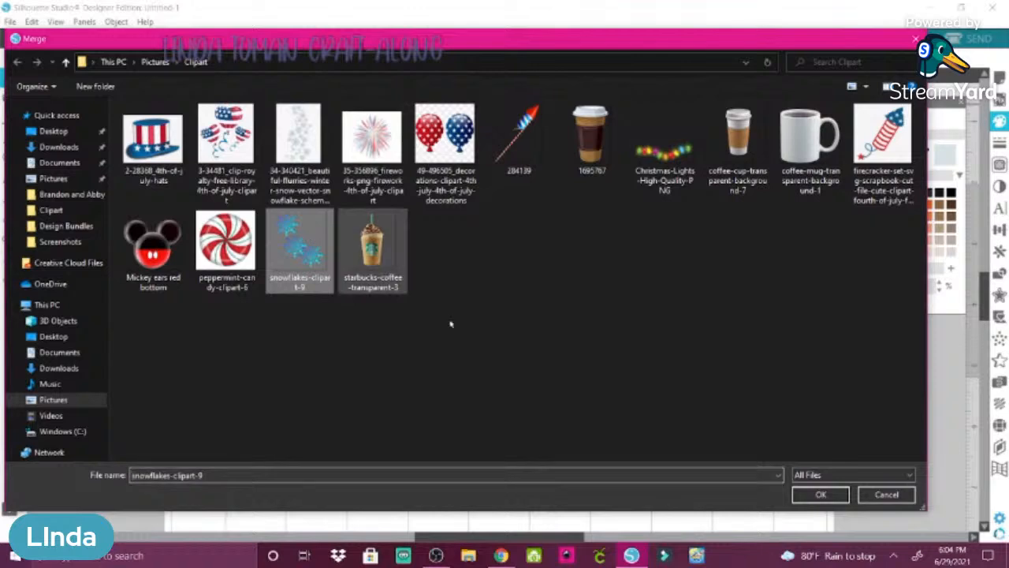
pyautogui.click(824, 500)
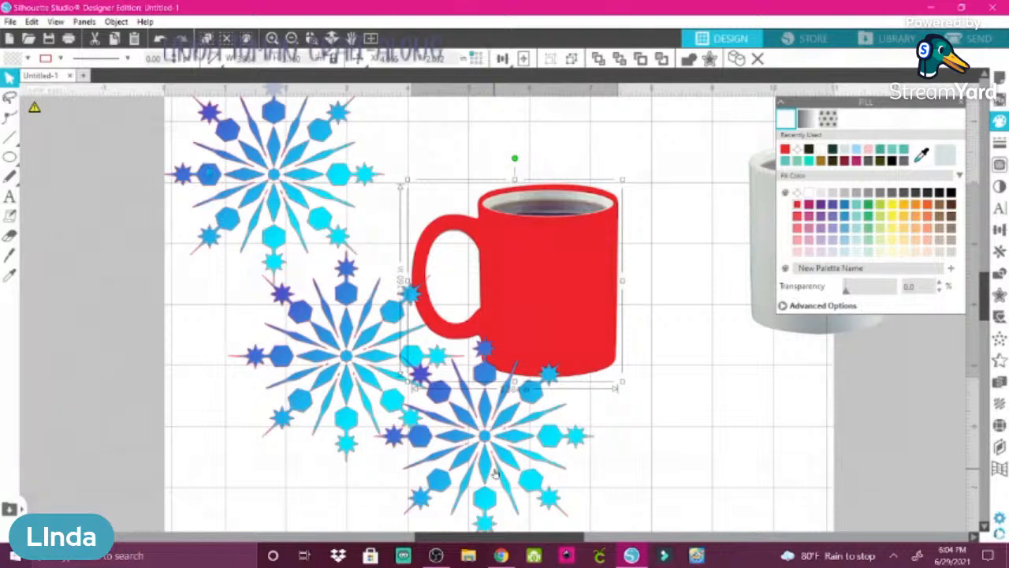
# - Remove the red line color from the snowflake clipart
pyautogui.click(302, 265)
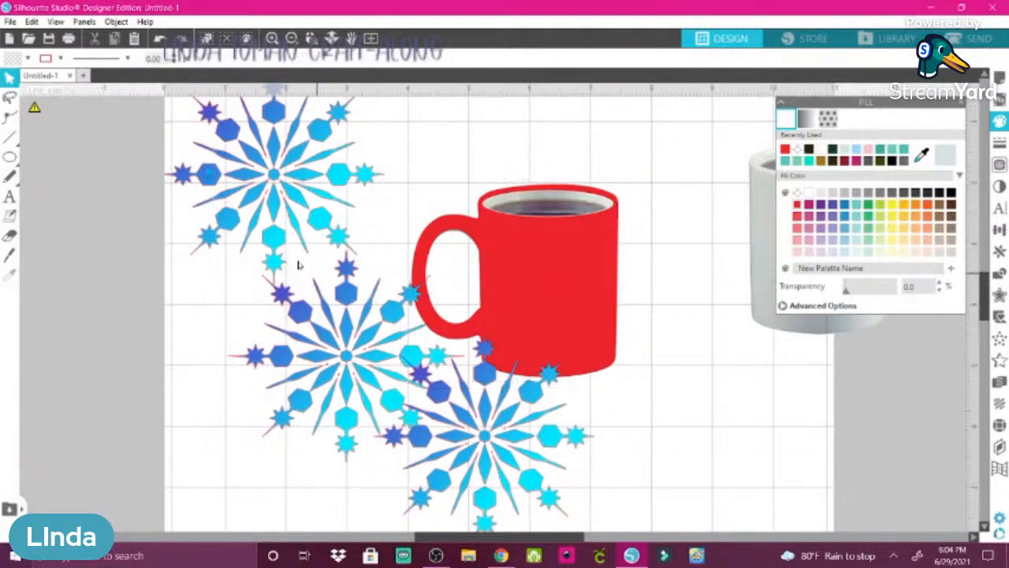
pyautogui.click(276, 172)
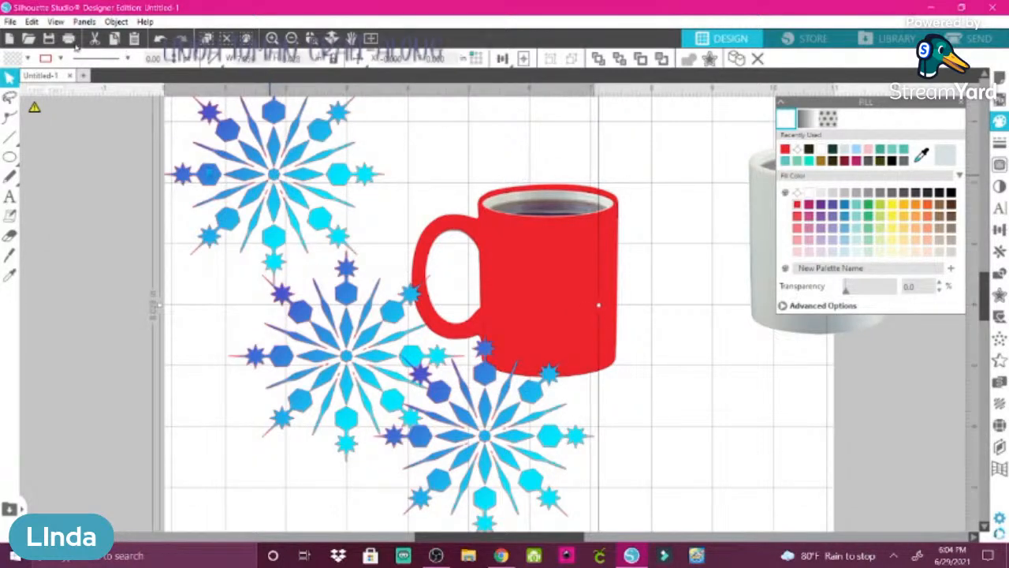
pyautogui.click(60, 58)
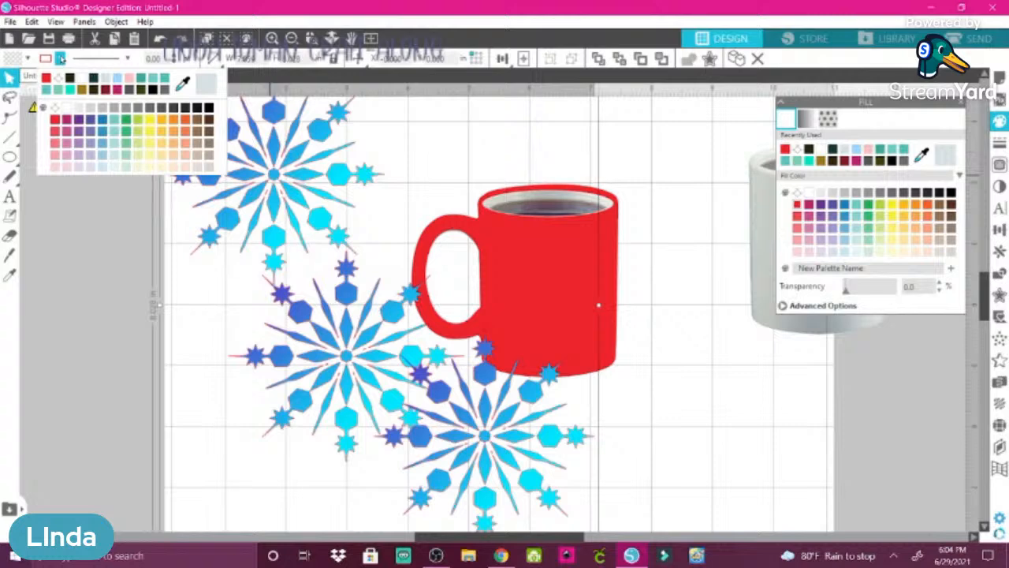
pyautogui.click(59, 79)
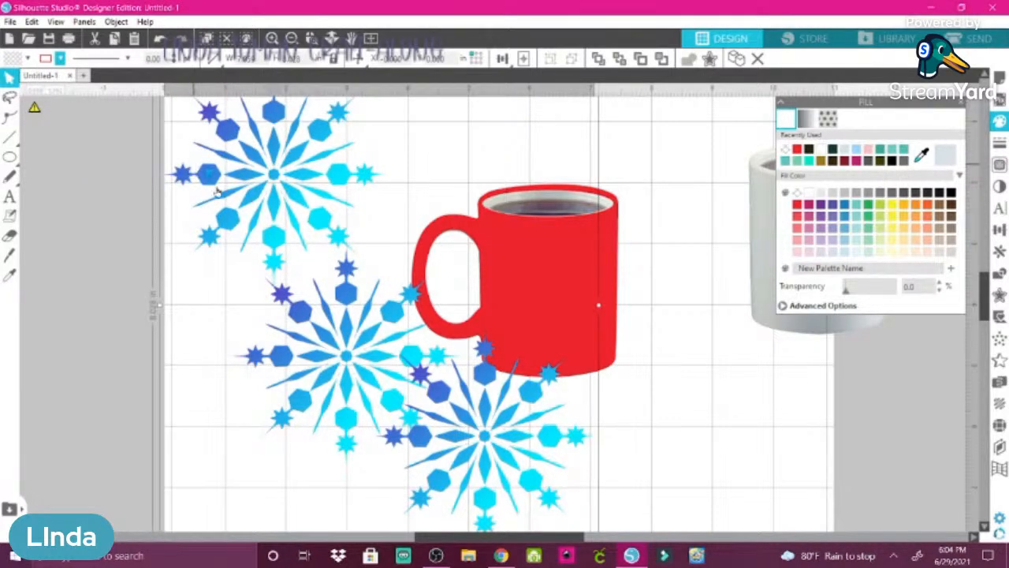
# - Scale the snowflake clipart down to about 1.82 in high and place it on the mug's body
pyautogui.moveTo(242, 147); pyautogui.dragTo(281, 217)
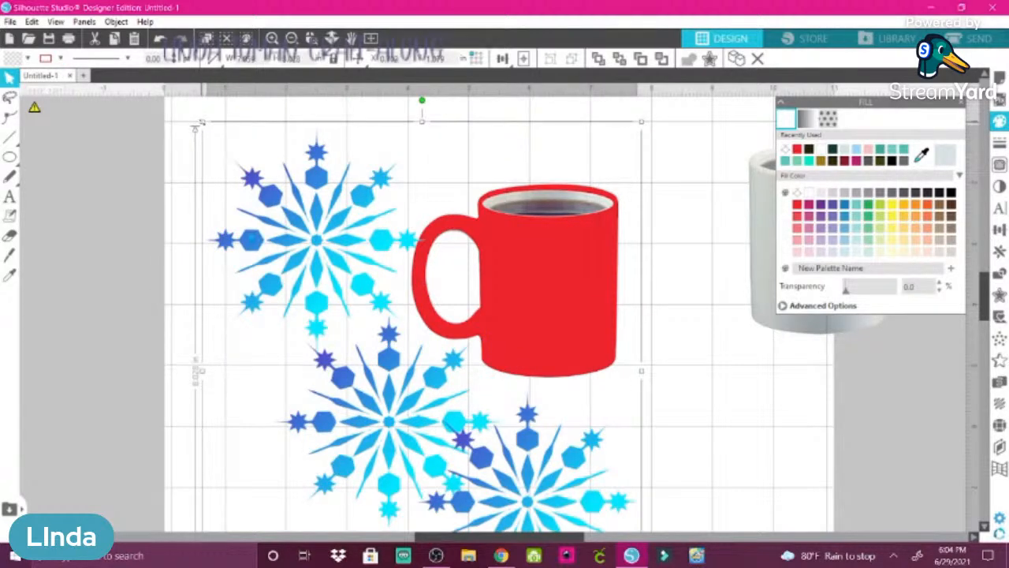
pyautogui.moveTo(199, 124); pyautogui.dragTo(286, 217)
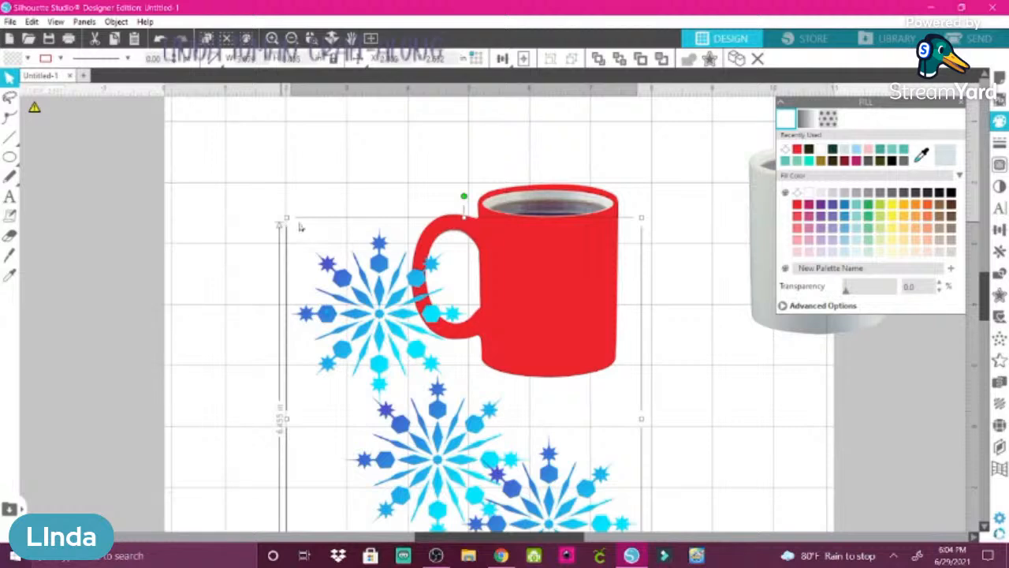
pyautogui.moveTo(437, 442); pyautogui.dragTo(390, 325)
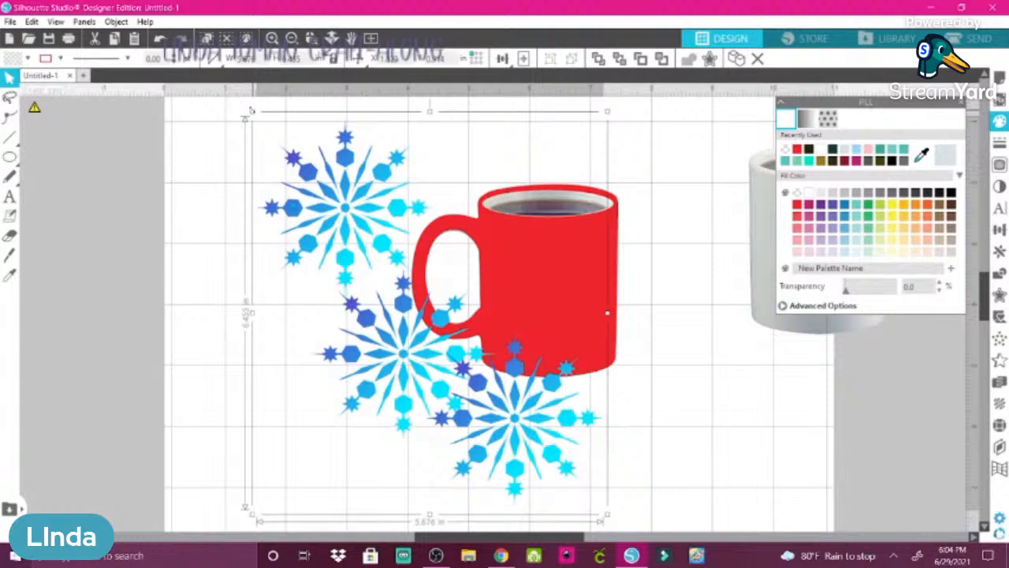
pyautogui.moveTo(251, 111); pyautogui.dragTo(393, 294)
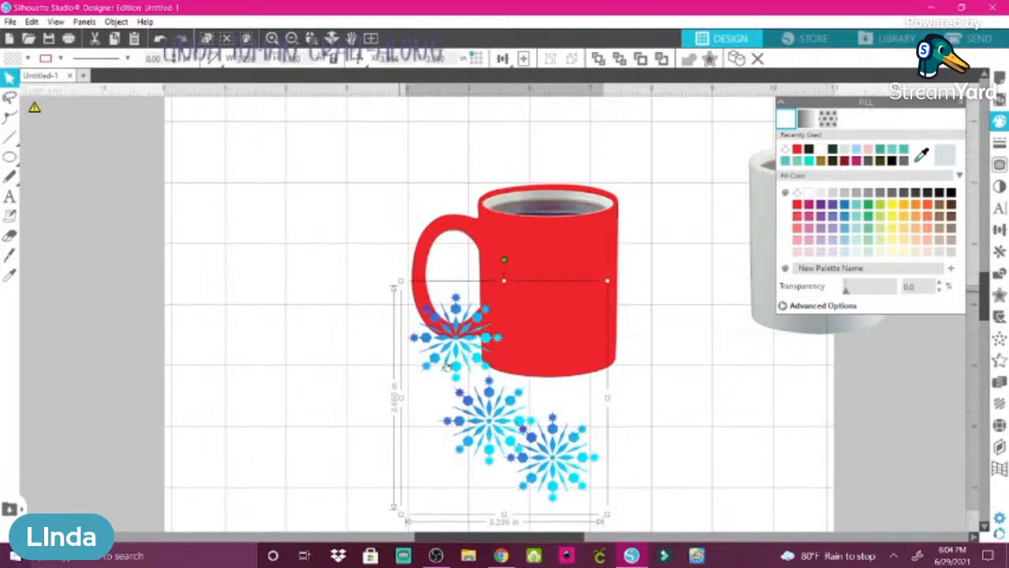
pyautogui.moveTo(508, 378); pyautogui.dragTo(534, 283)
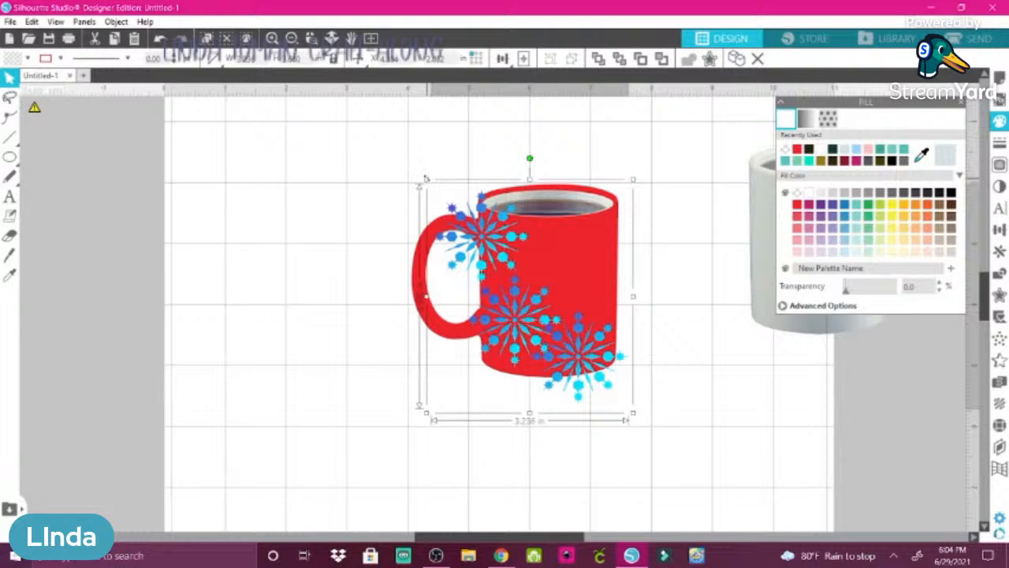
pyautogui.moveTo(424, 179); pyautogui.dragTo(484, 230)
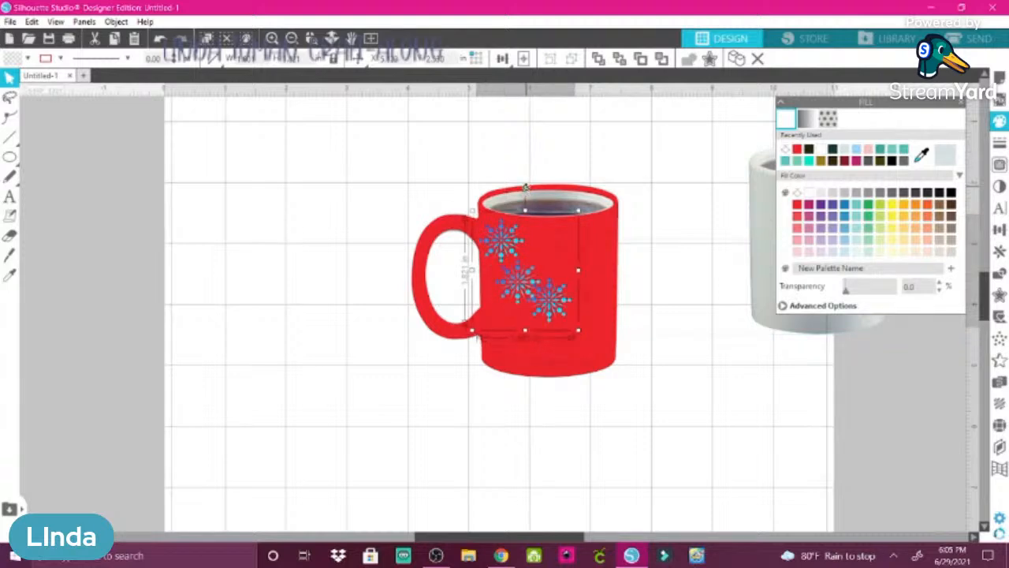
# - Rotate the snowflakes about 45 degrees counterclockwise into a horizontal row and position them across the mug's body
pyautogui.moveTo(526, 187); pyautogui.dragTo(469, 214)
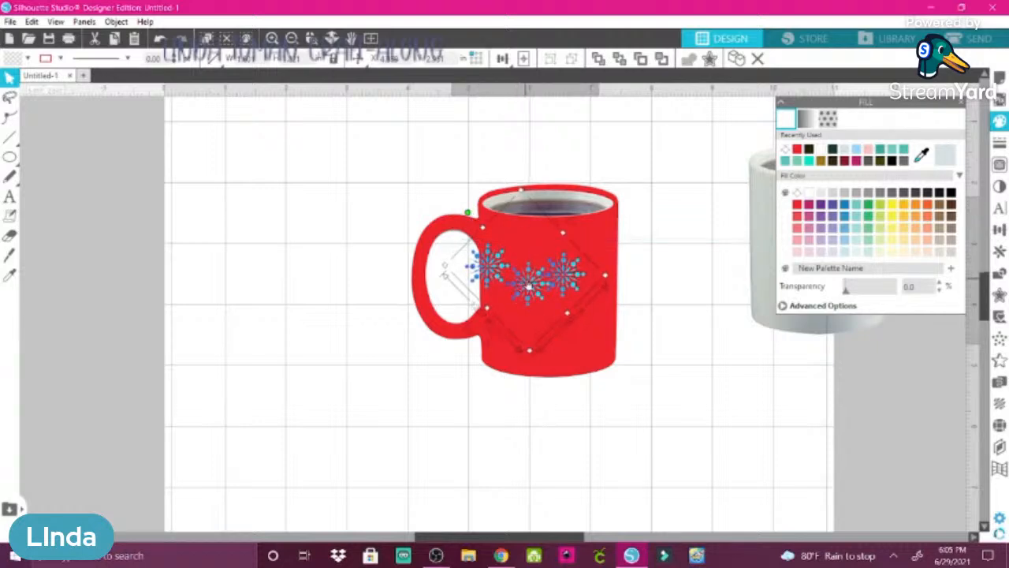
pyautogui.moveTo(527, 283); pyautogui.dragTo(551, 299)
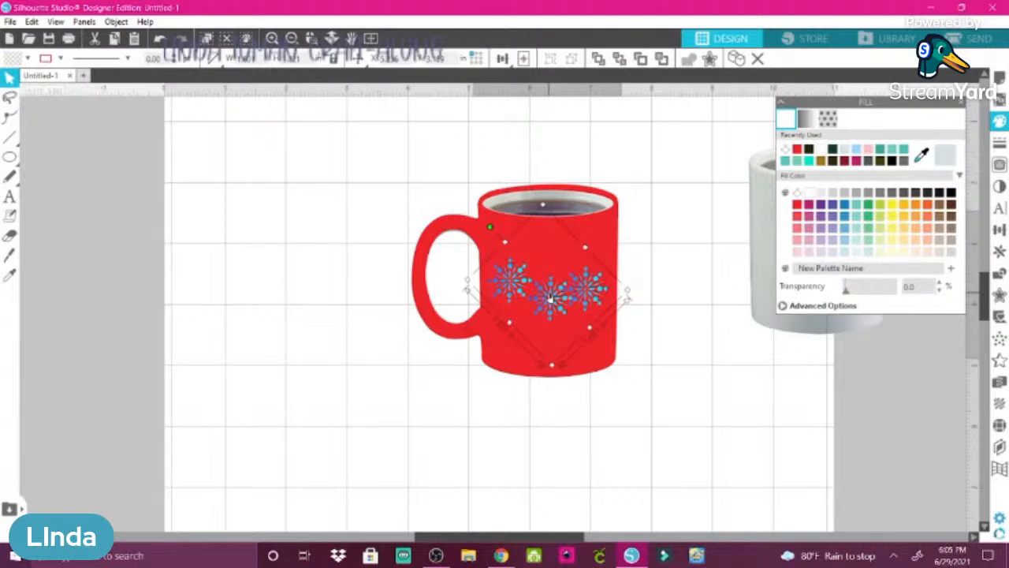
# - Try to align the snowflakes and the grouped mug with Align Center
pyautogui.click(440, 230)
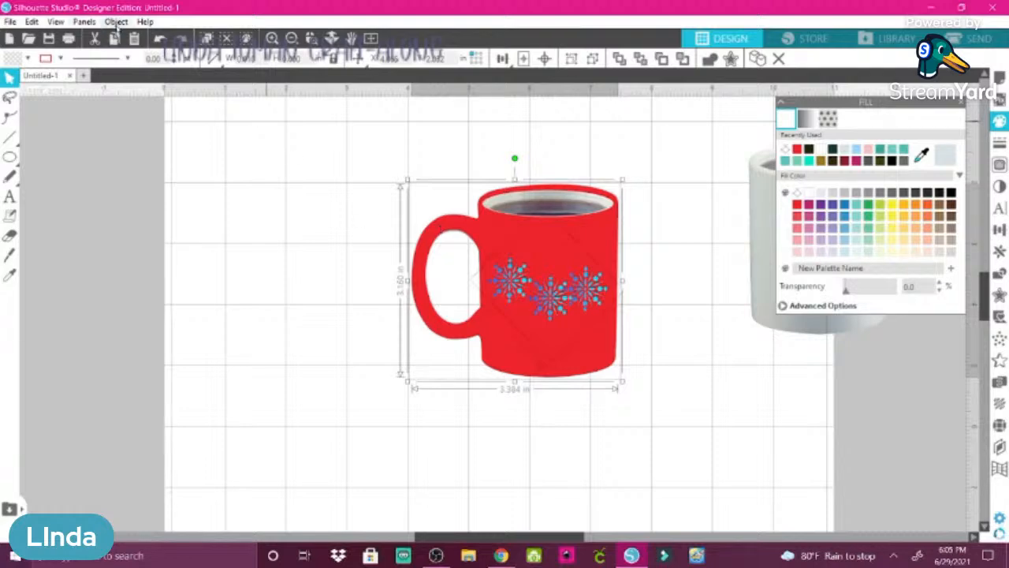
pyautogui.click(116, 22)
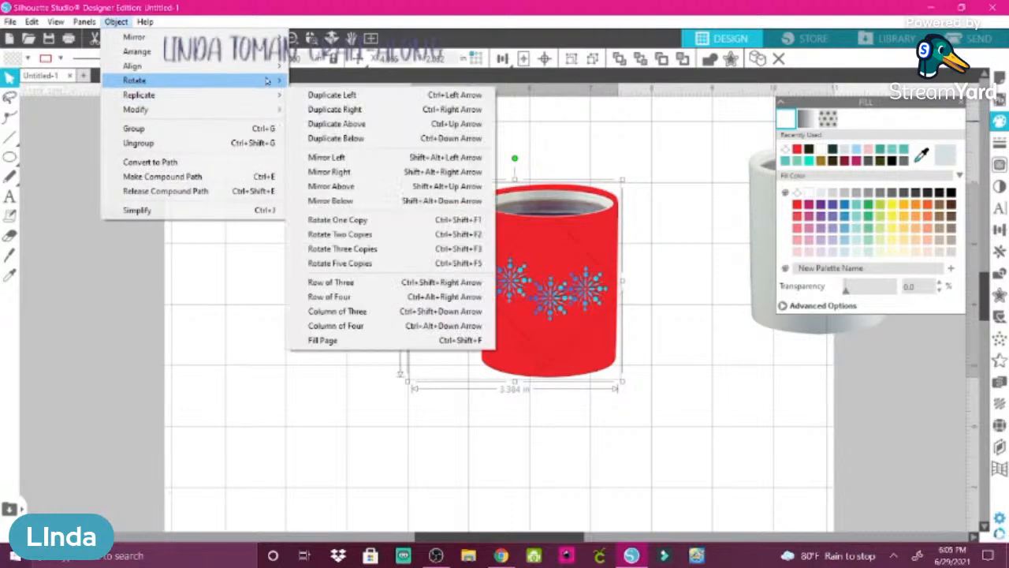
pyautogui.moveTo(282, 68)
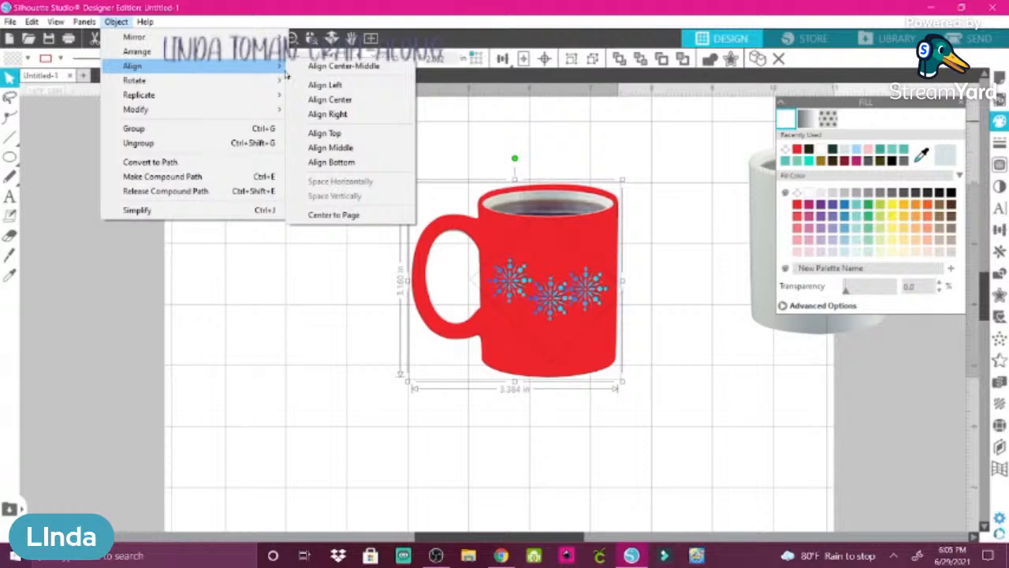
pyautogui.click(324, 100)
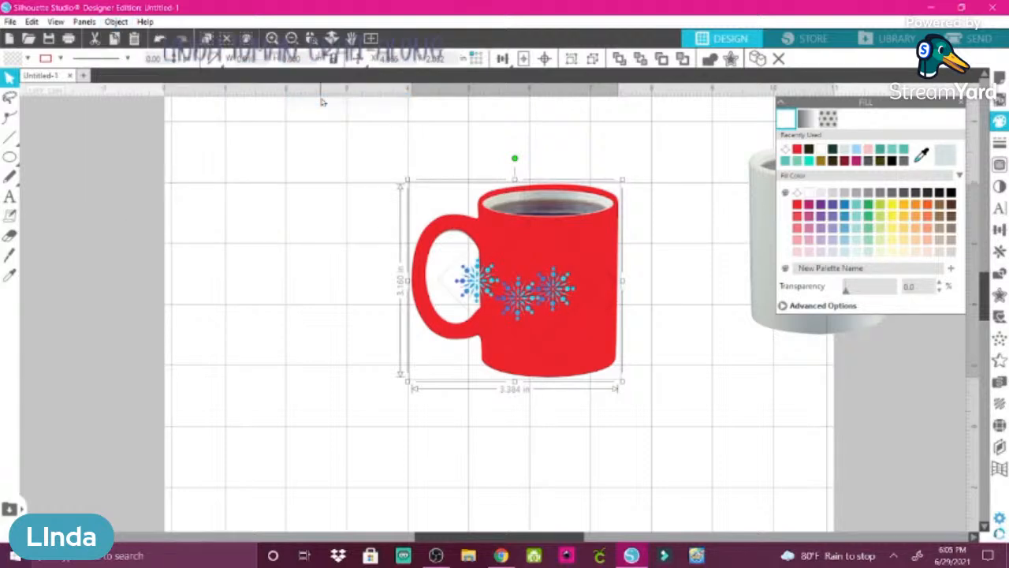
# - Move the snowflakes back onto the middle of the mug's body and rotate them slightly counterclockwise
pyautogui.click(352, 270)
pyautogui.click(517, 304)
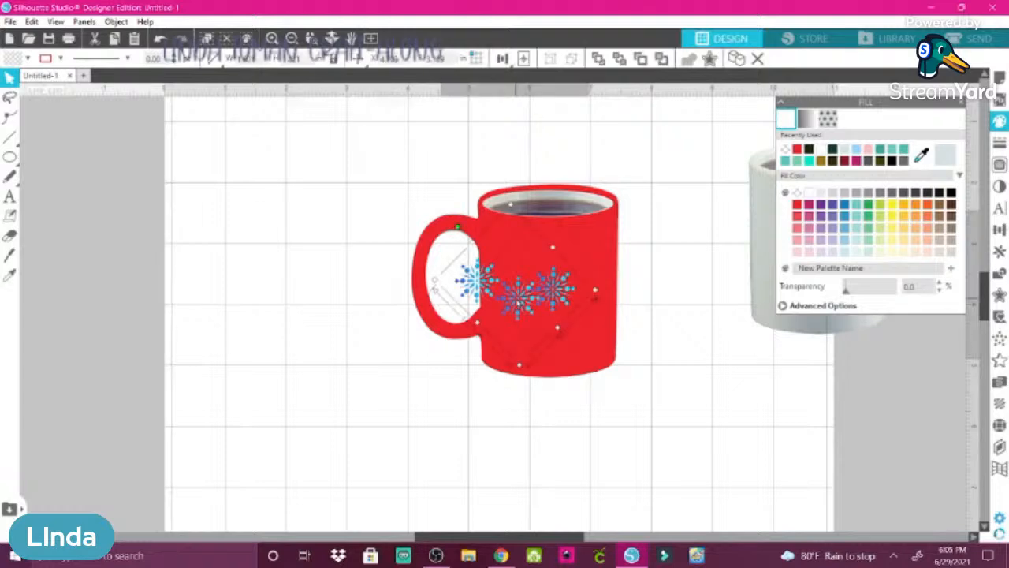
pyautogui.press('Right')
pyautogui.press('Right')
pyautogui.press('Right')
pyautogui.press('Right')
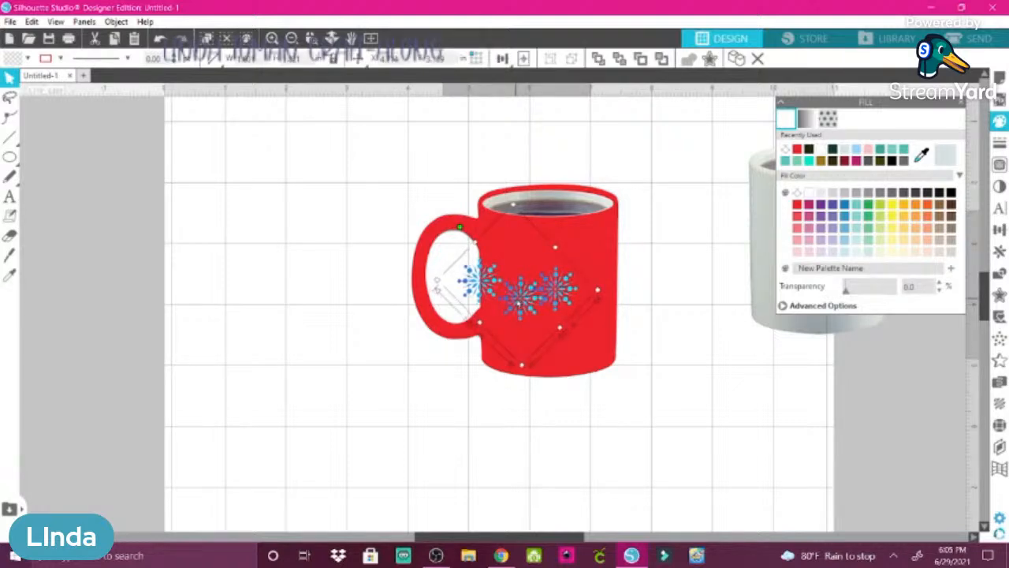
pyautogui.moveTo(522, 298); pyautogui.dragTo(556, 293)
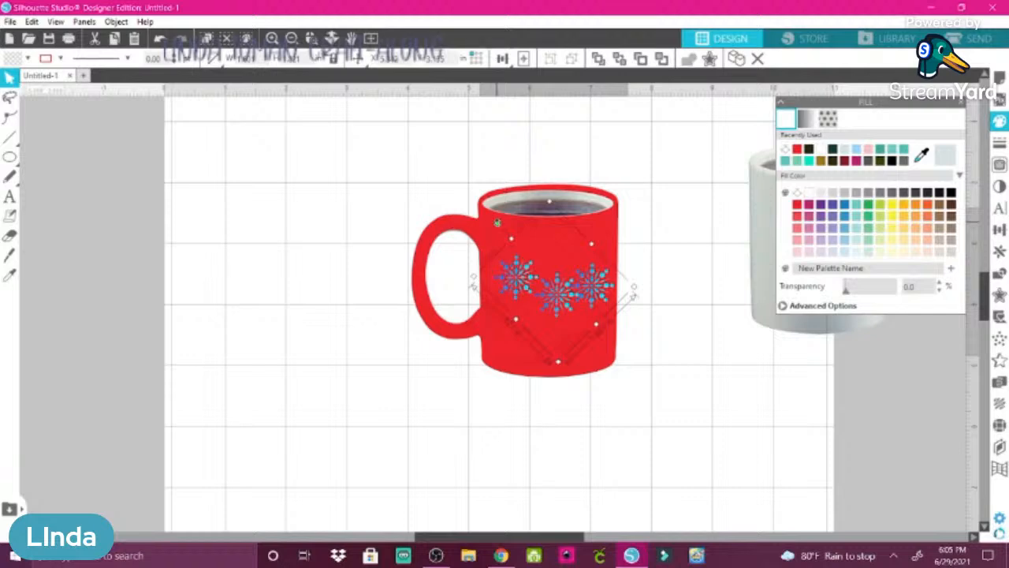
pyautogui.moveTo(497, 226); pyautogui.dragTo(493, 228)
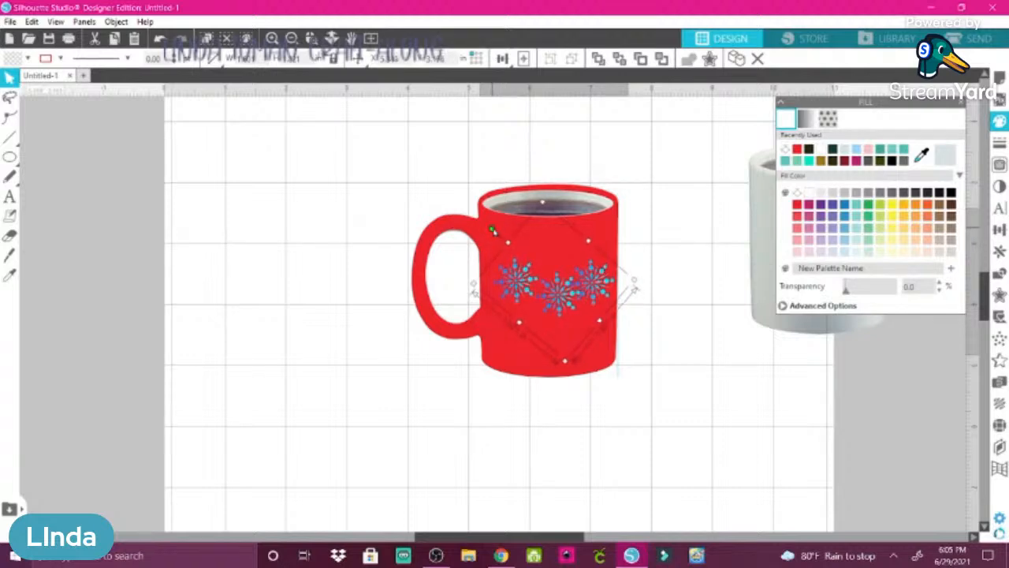
# - Group the red mug and the snowflakes into one object
pyautogui.click(663, 251)
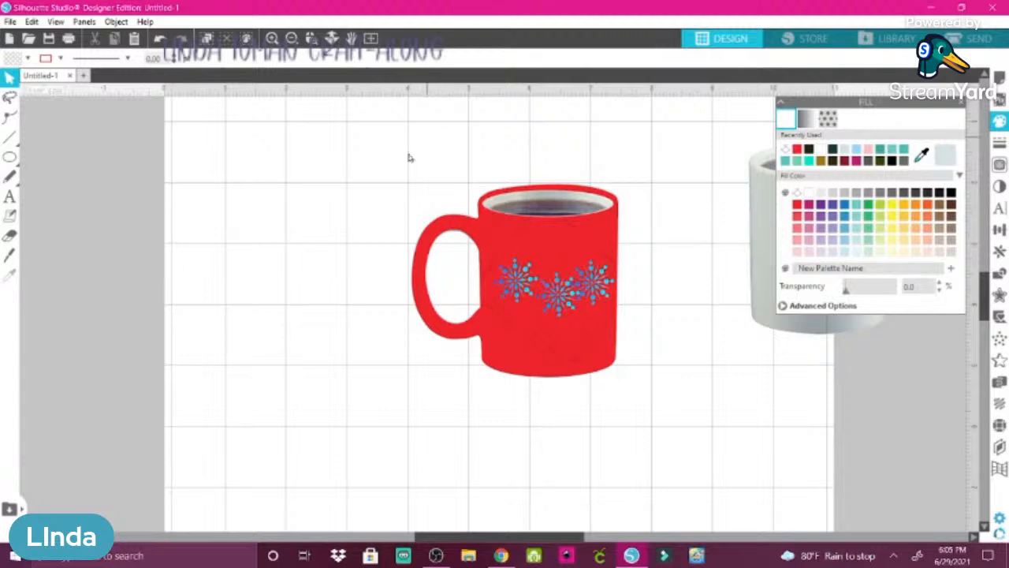
pyautogui.moveTo(399, 160); pyautogui.dragTo(644, 415)
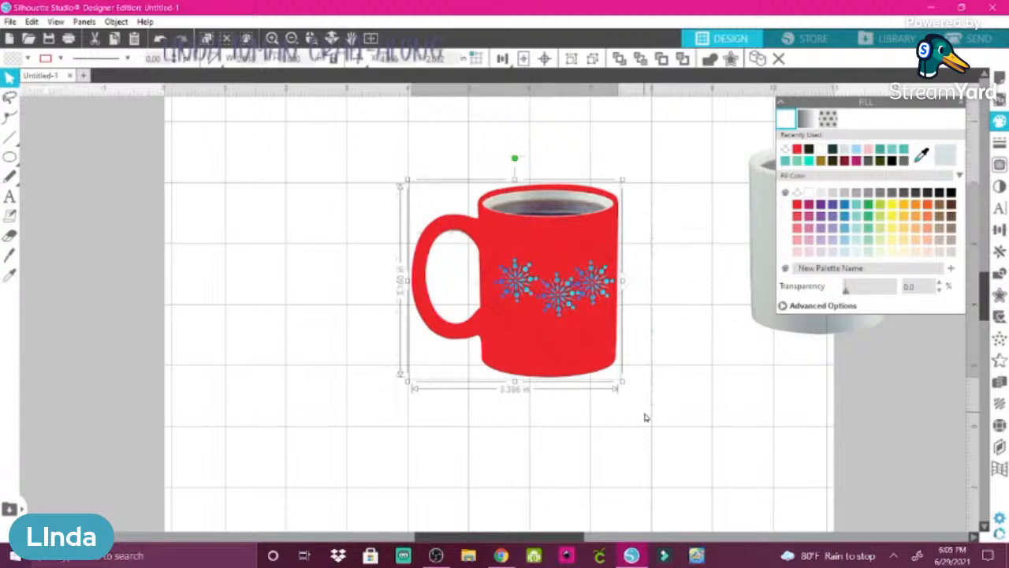
pyautogui.click(11, 23)
pyautogui.moveTo(111, 24)
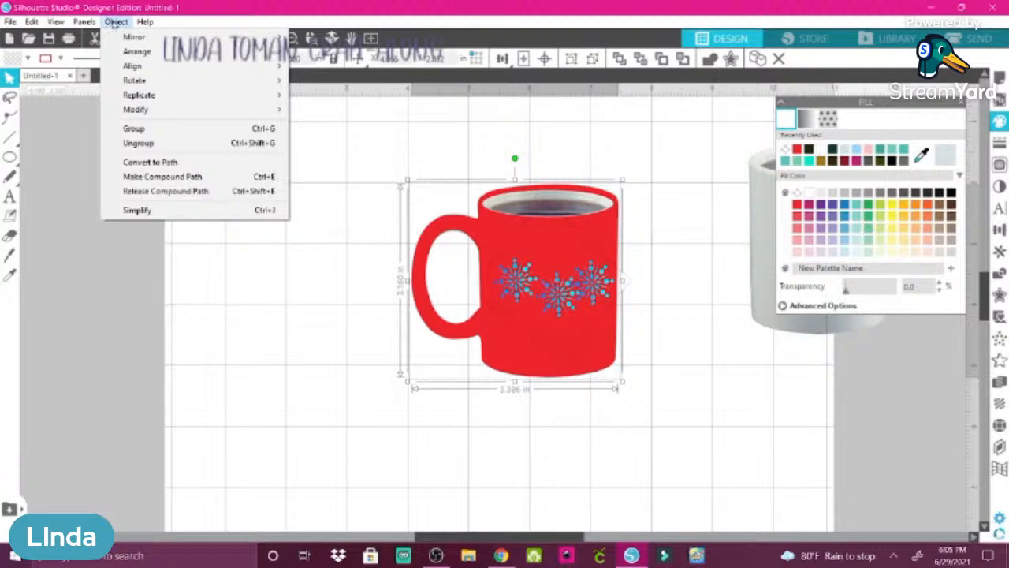
pyautogui.click(138, 129)
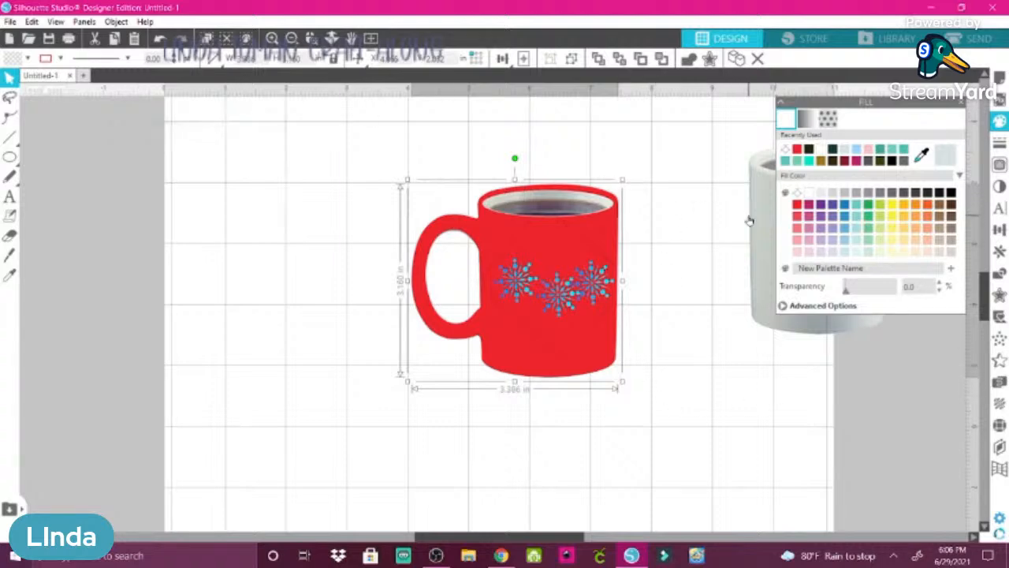
# - Ungroup the red mug and the snowflakes again
pyautogui.click(235, 235)
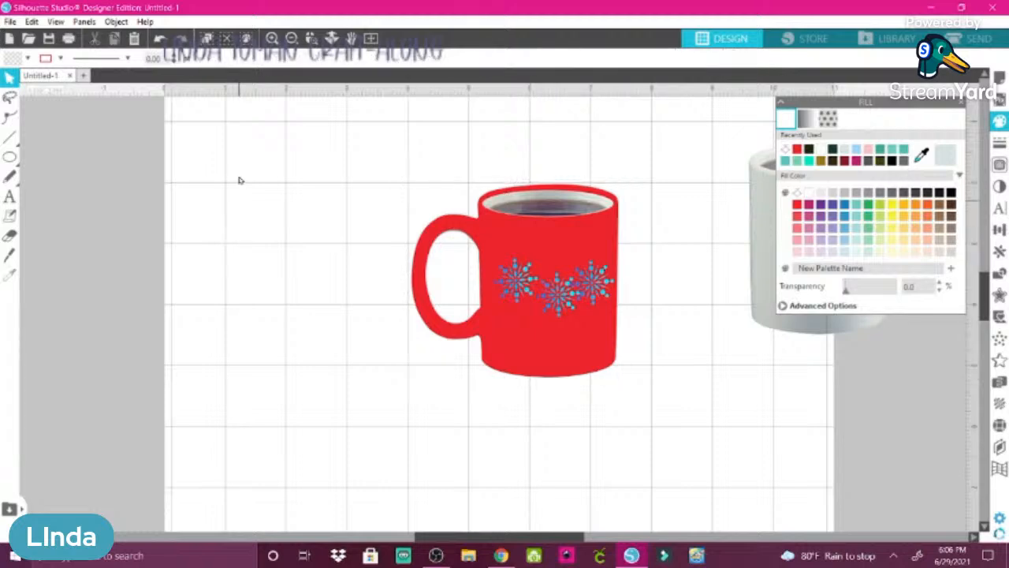
pyautogui.moveTo(360, 187); pyautogui.dragTo(672, 439)
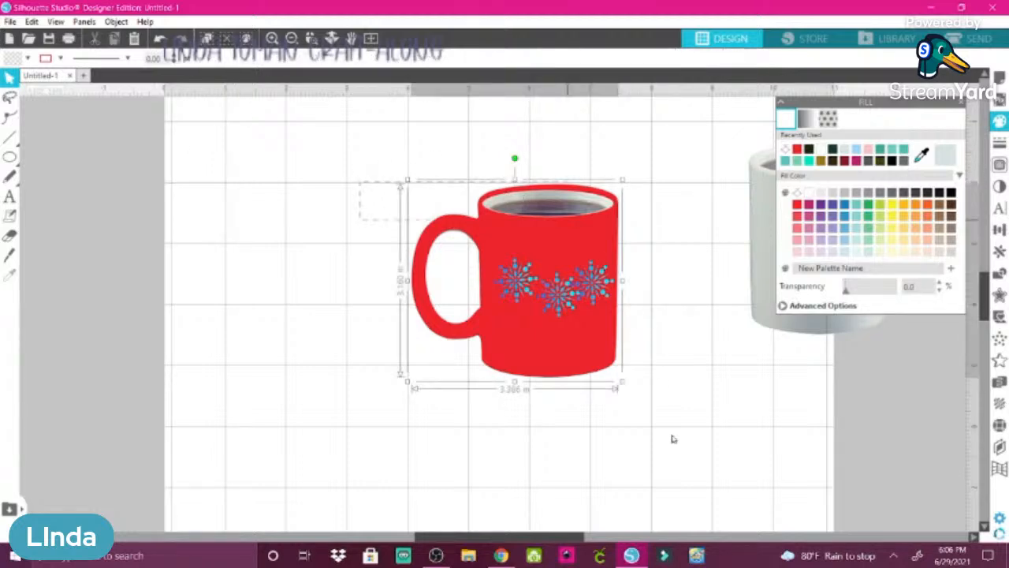
pyautogui.click(116, 22)
pyautogui.click(151, 143)
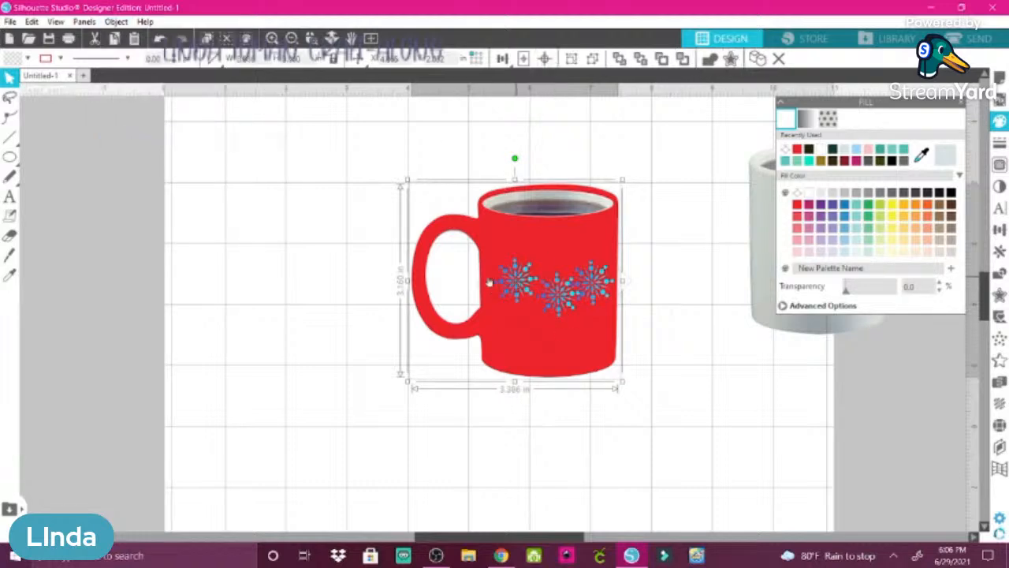
# - Shift the red mug toward the page's left side and pull the snowflakes off it onto the blank area beside it
pyautogui.moveTo(512, 278); pyautogui.dragTo(397, 264)
pyautogui.click(620, 255)
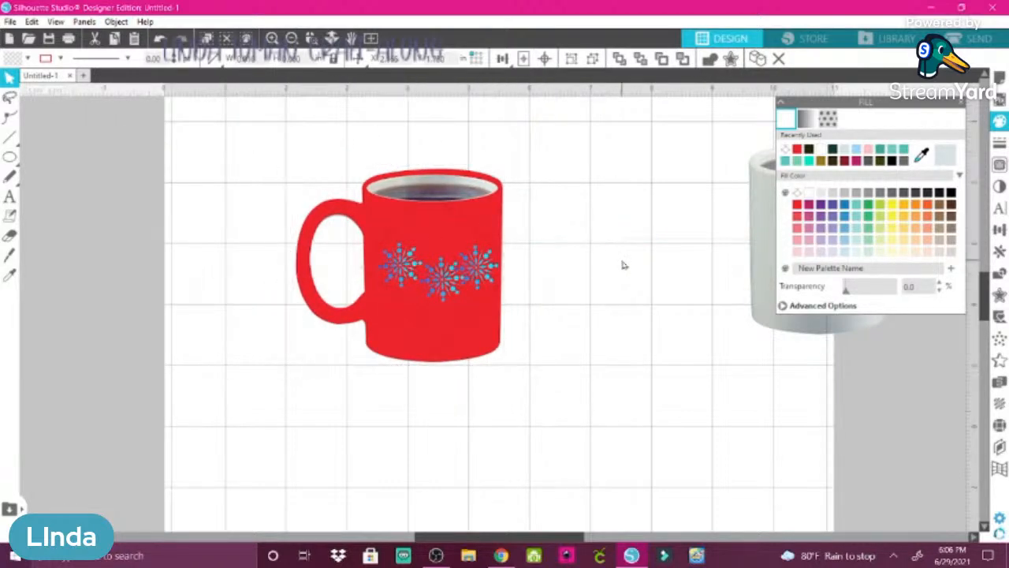
pyautogui.moveTo(489, 282); pyautogui.dragTo(627, 266)
pyautogui.click(429, 281)
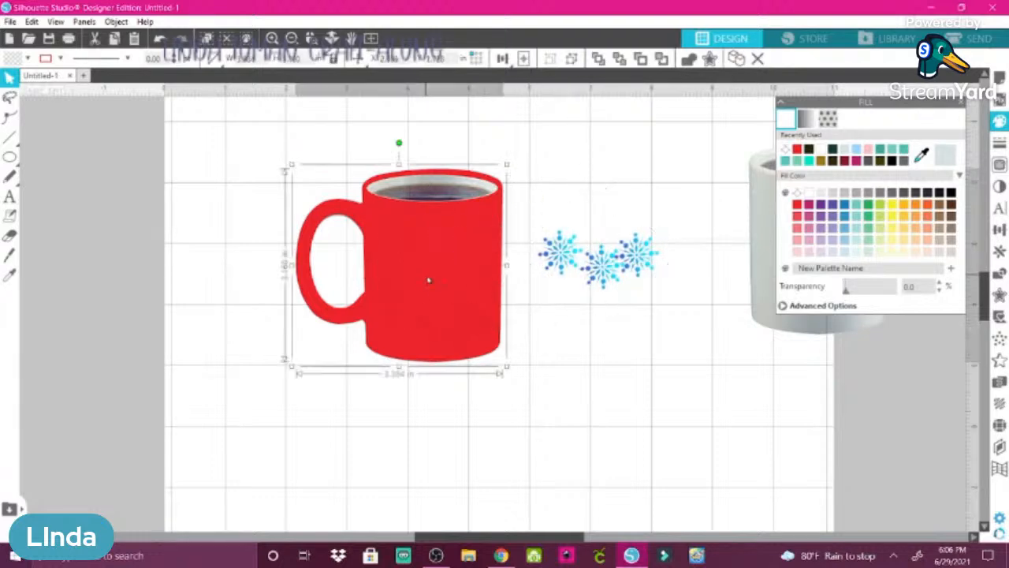
pyautogui.moveTo(359, 289); pyautogui.dragTo(384, 279)
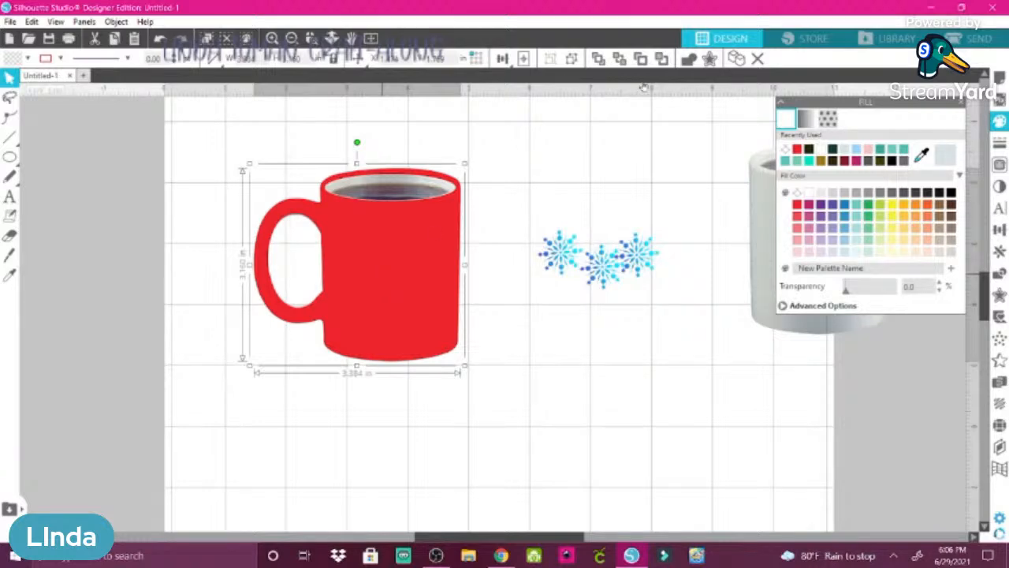
# - Pull the original grey mug clipart out from under the Fill panel and delete it
pyautogui.click(763, 214)
pyautogui.moveTo(763, 215); pyautogui.dragTo(615, 210)
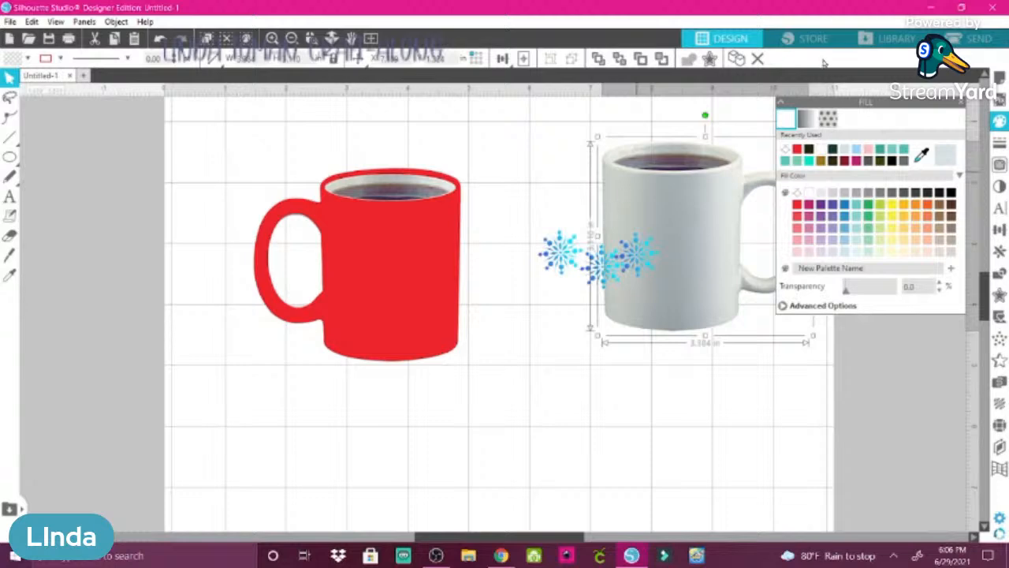
pyautogui.click(759, 58)
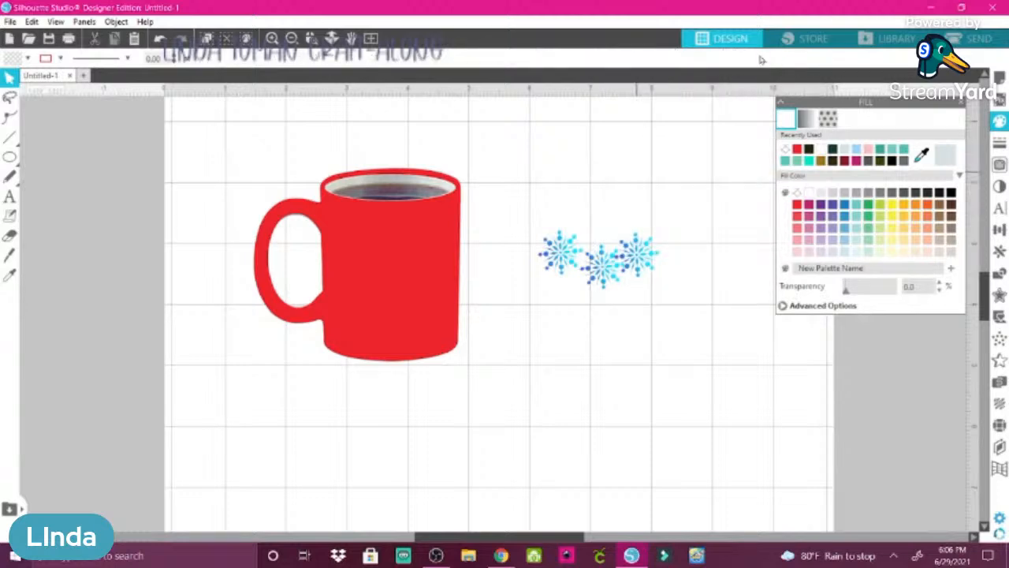
# - Duplicate the red mug to the right, setting the copy lower on the page, and place the snowflakes back on the original mug's body
pyautogui.click(365, 264)
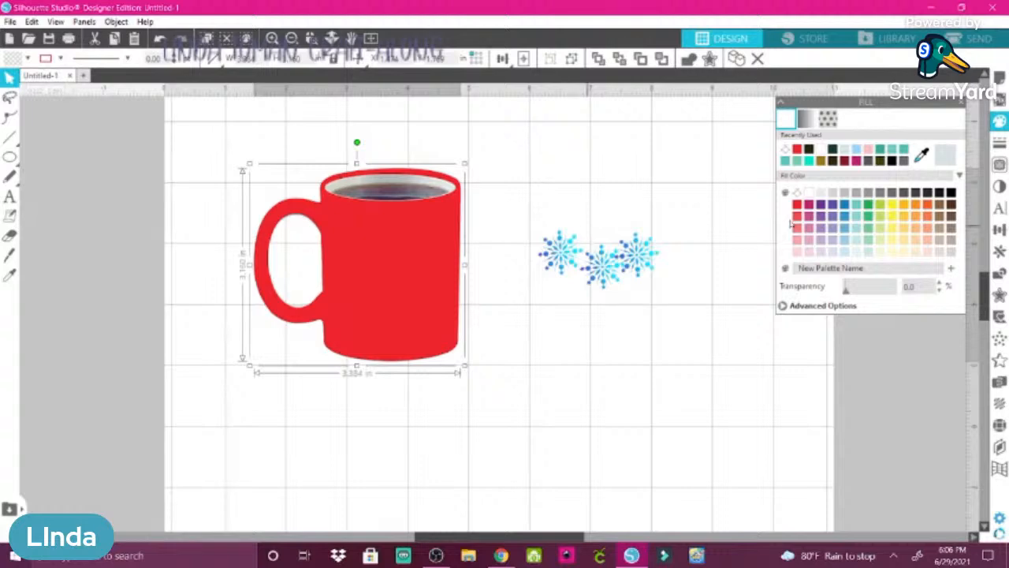
pyautogui.click(999, 250)
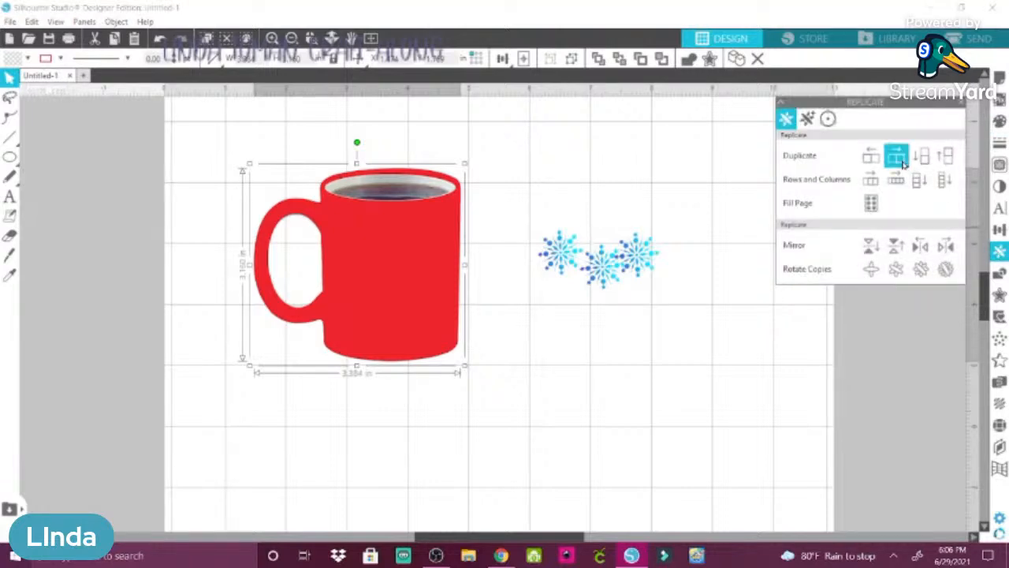
pyautogui.click(899, 157)
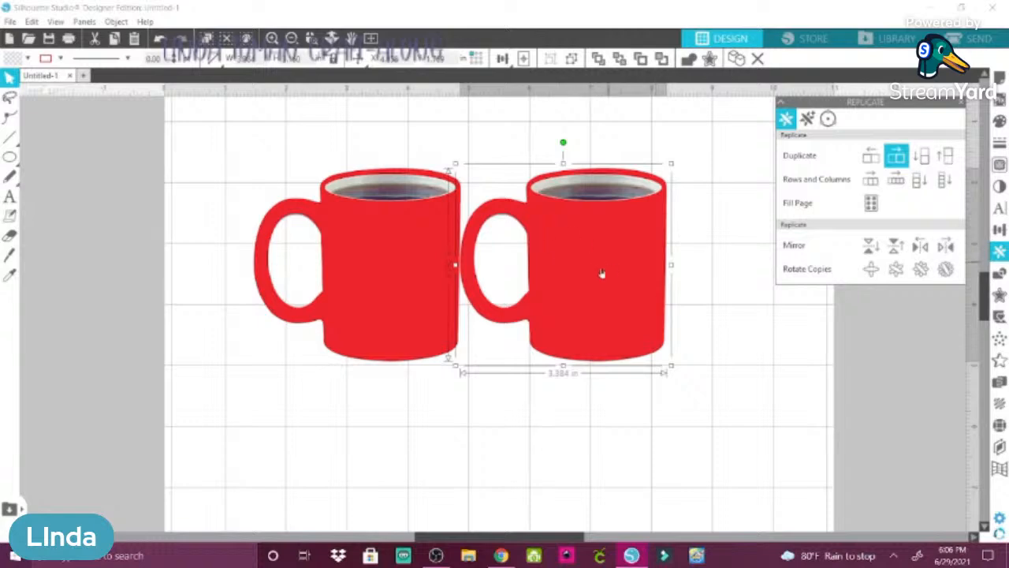
pyautogui.moveTo(601, 273); pyautogui.dragTo(629, 417)
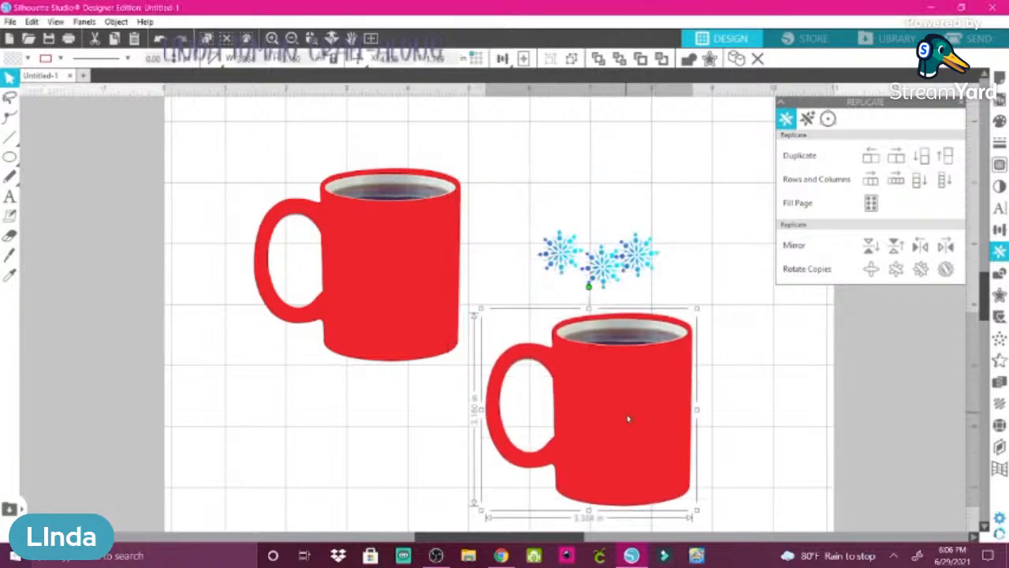
pyautogui.click(611, 263)
pyautogui.moveTo(612, 262); pyautogui.dragTo(405, 279)
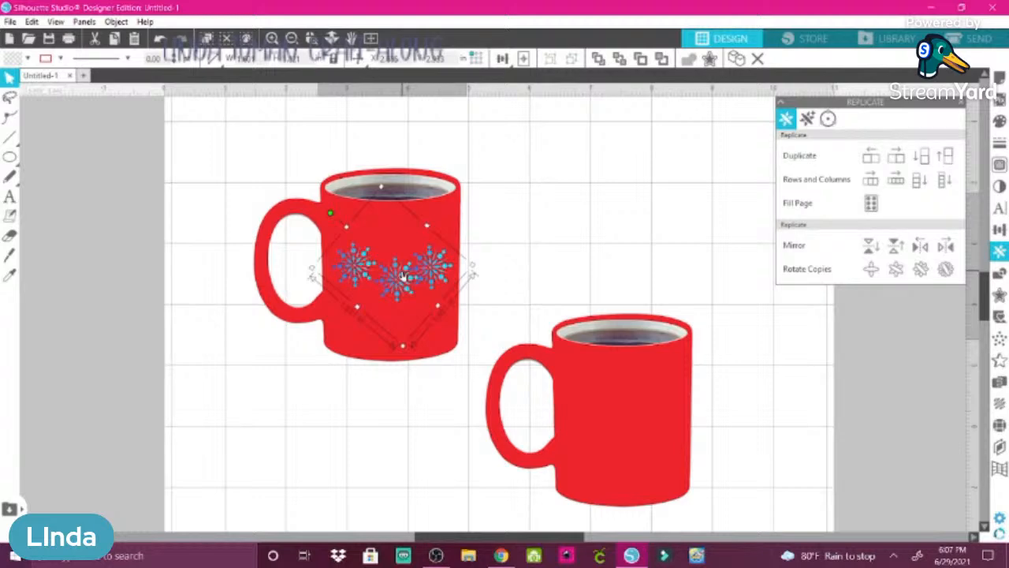
# - Switch to Chrome, open the live stream "Let's get Crafty in Silhouette Studio Designer edition" on YouTube in a new tab and mute it
pyautogui.click(501, 556)
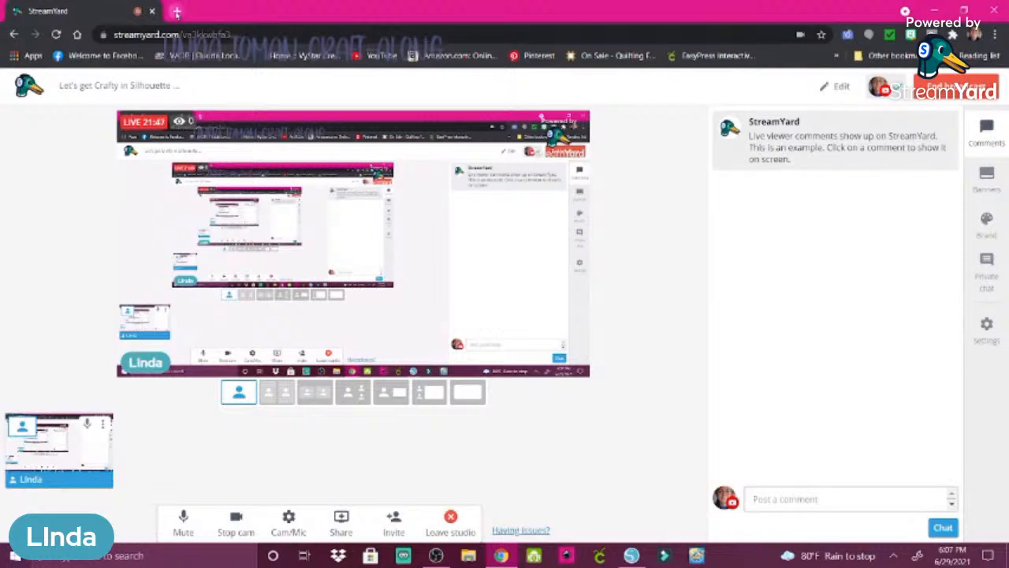
pyautogui.click(178, 11)
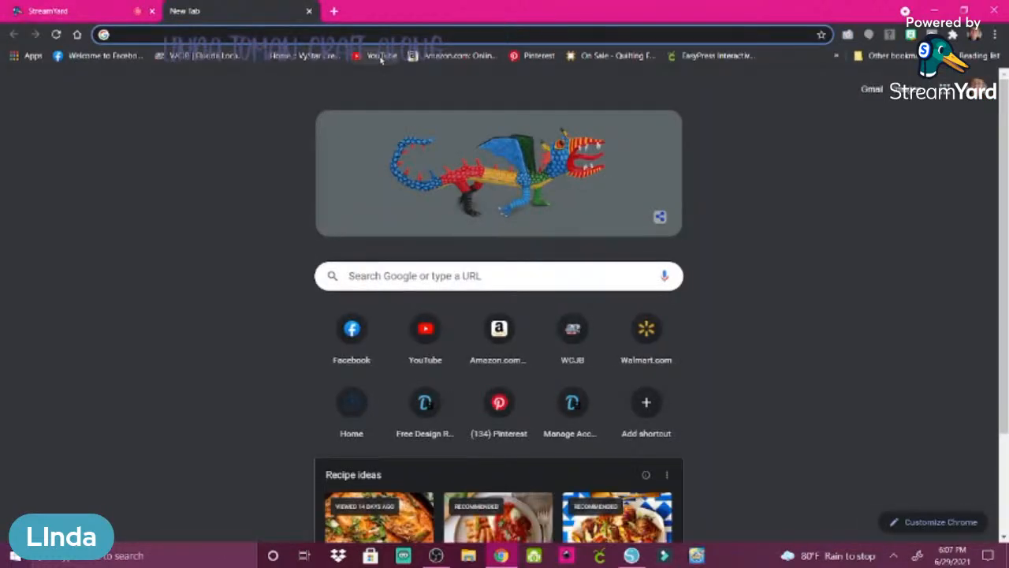
pyautogui.click(381, 56)
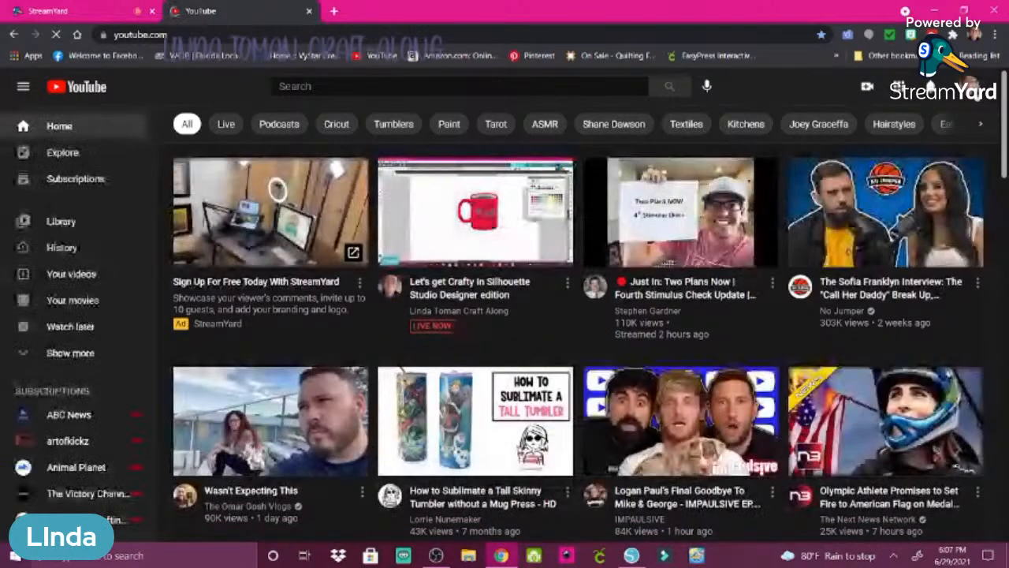
pyautogui.click(458, 232)
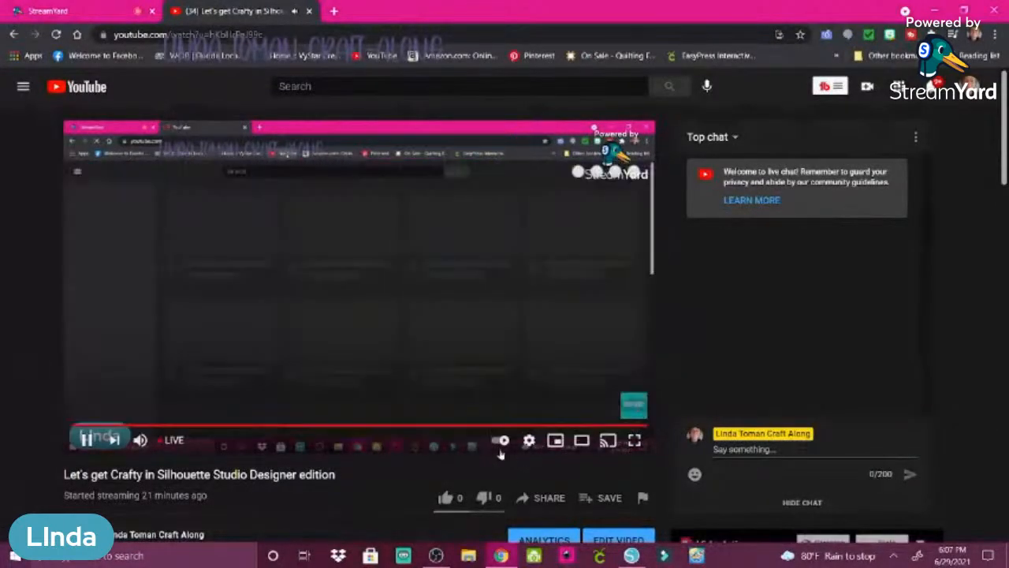
pyautogui.click(140, 440)
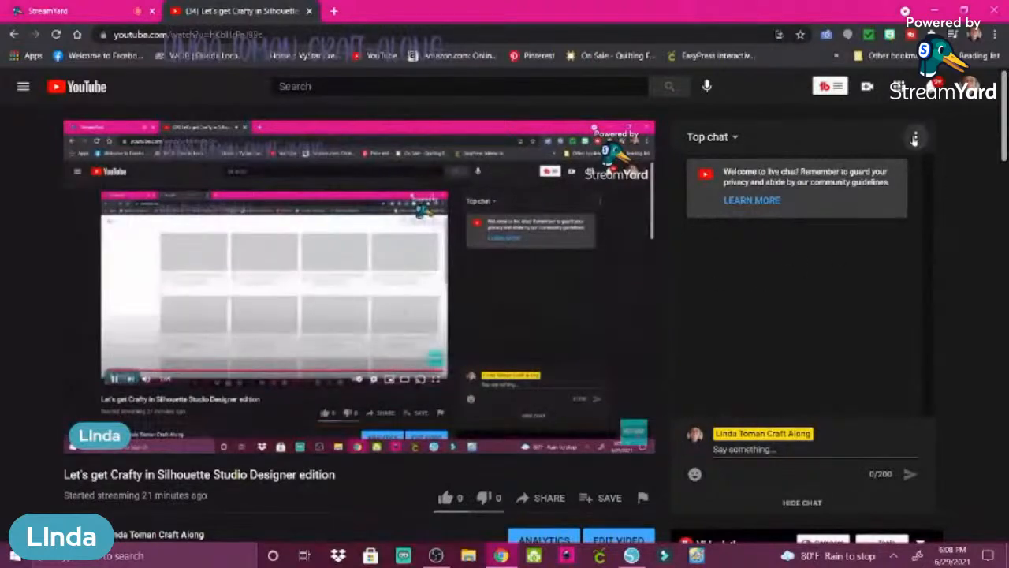
# - Pop out the stream's live chat into its own window and minimize the main browser window
pyautogui.click(914, 139)
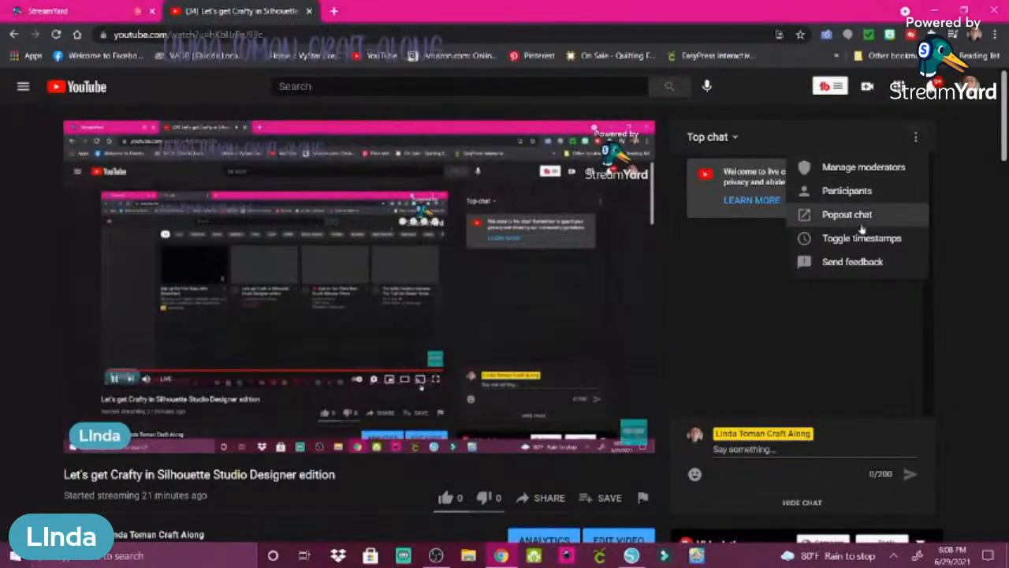
pyautogui.click(862, 226)
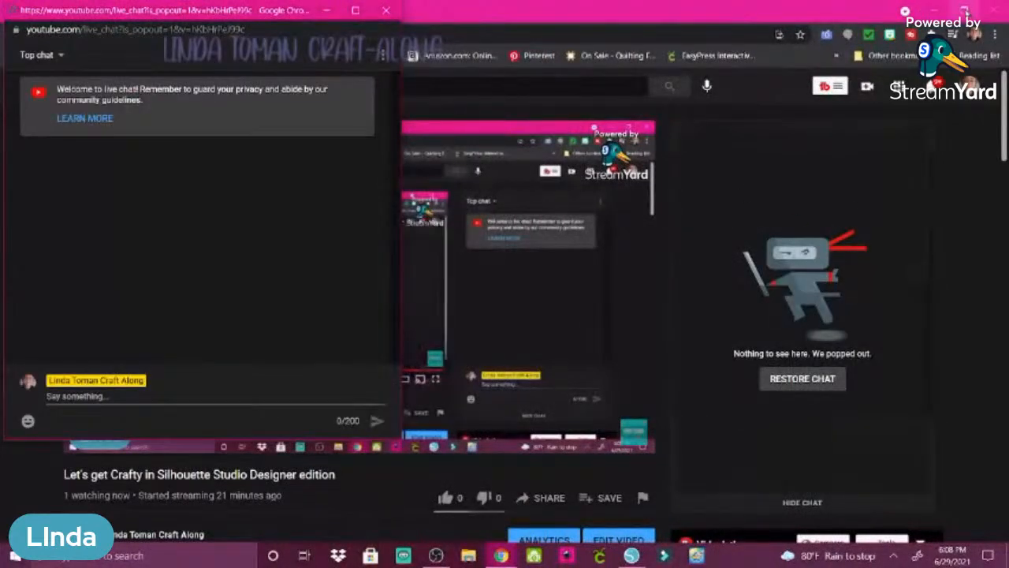
pyautogui.click(944, 18)
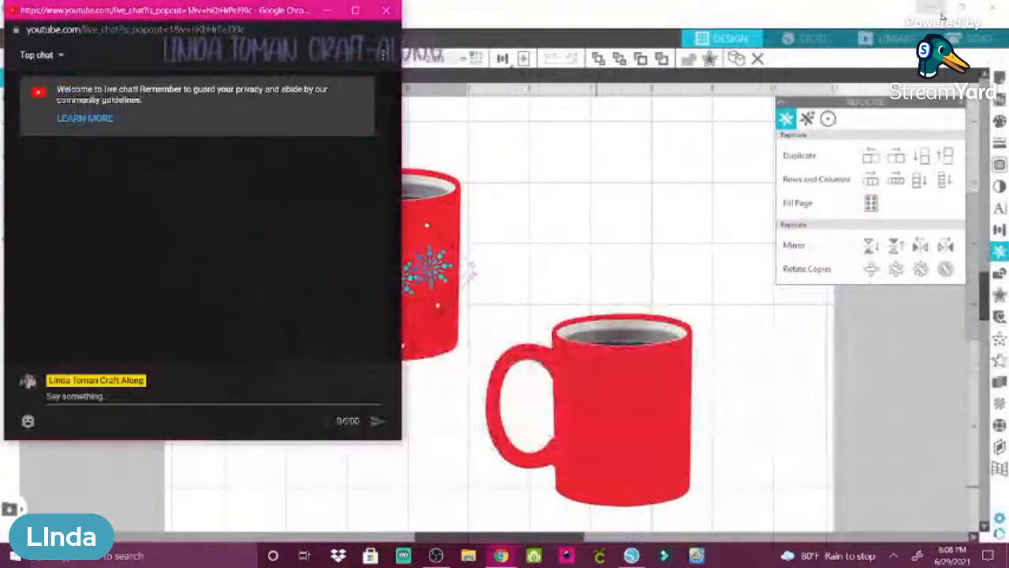
# - Shrink the popped-out chat window in width and height and place it beside the decorated mug
pyautogui.moveTo(401, 172); pyautogui.dragTo(160, 191)
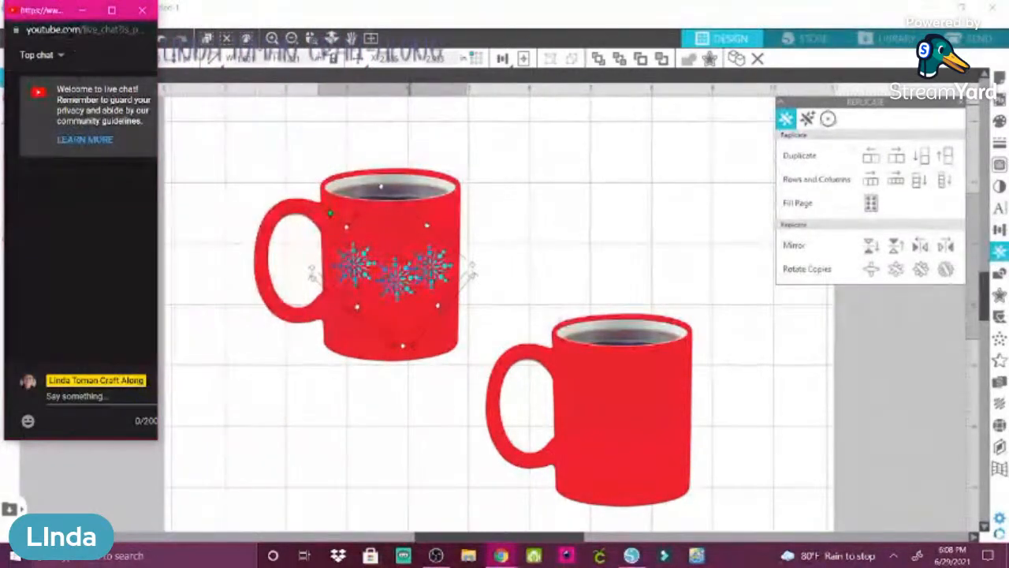
pyautogui.moveTo(64, 9); pyautogui.dragTo(88, 111)
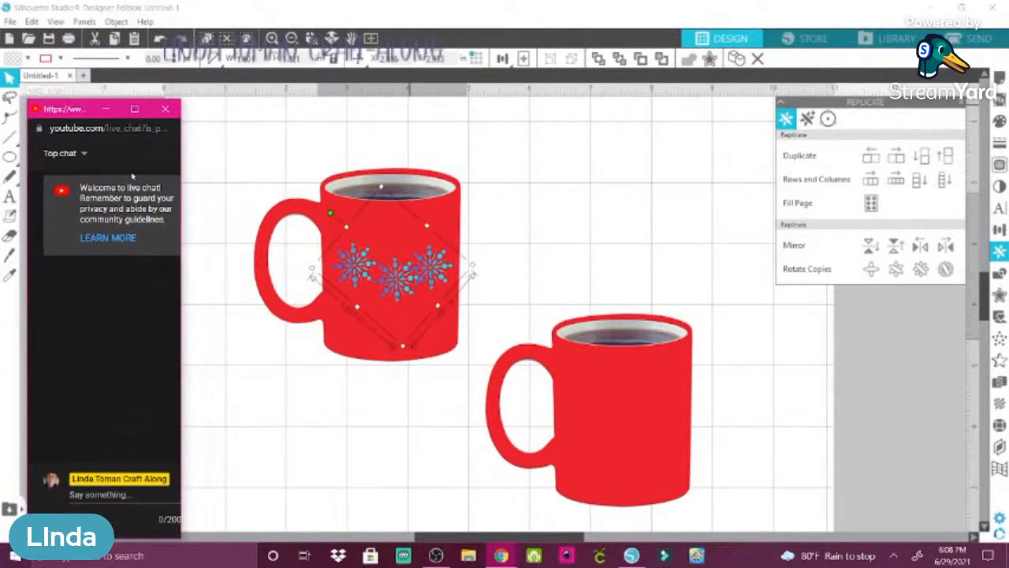
pyautogui.click(124, 106)
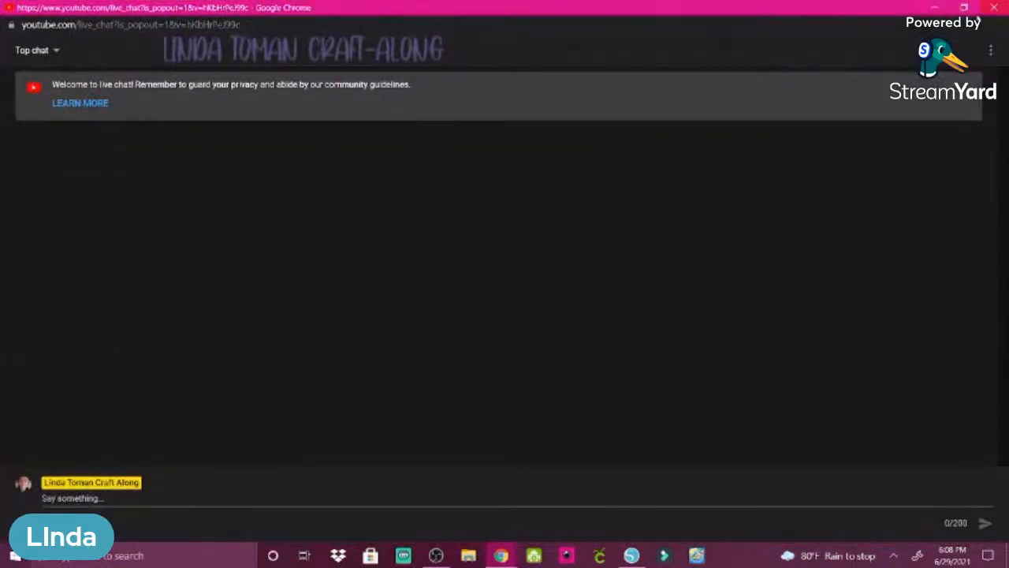
pyautogui.click(965, 8)
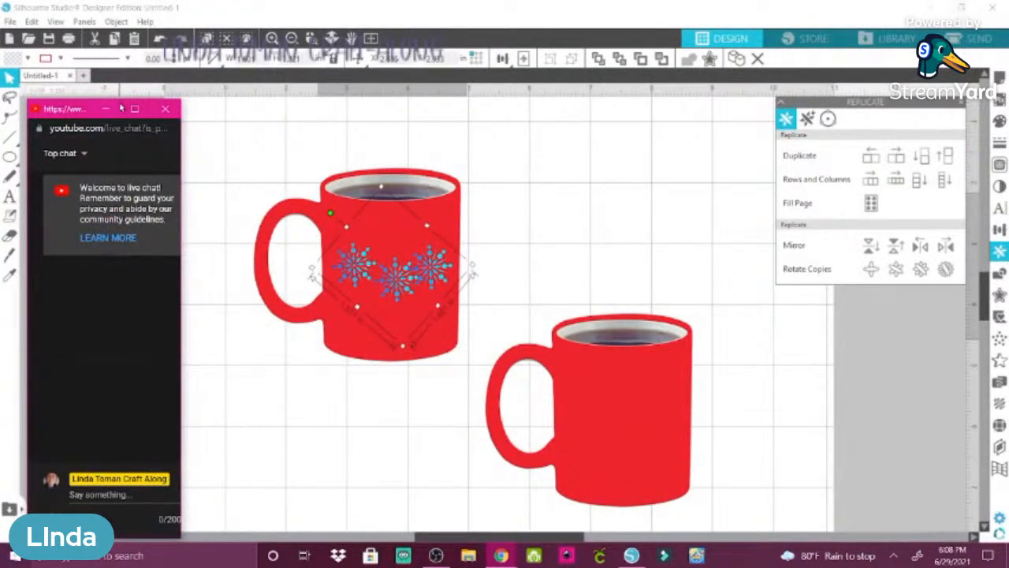
pyautogui.moveTo(120, 101); pyautogui.dragTo(121, 233)
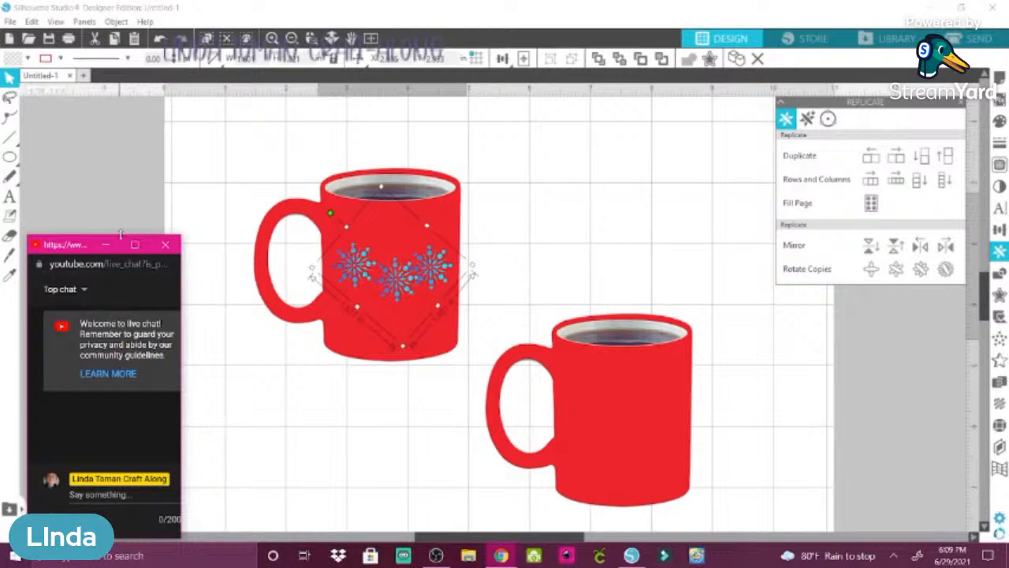
# - Mirror the plain mug copy so its handle faces right and move it level with the decorated mug
pyautogui.click(630, 413)
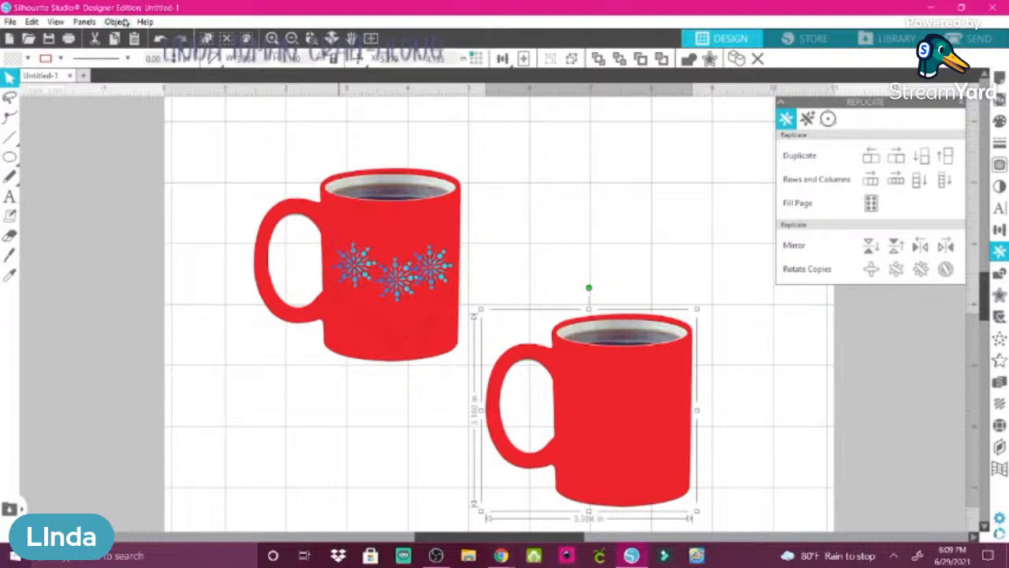
pyautogui.click(117, 22)
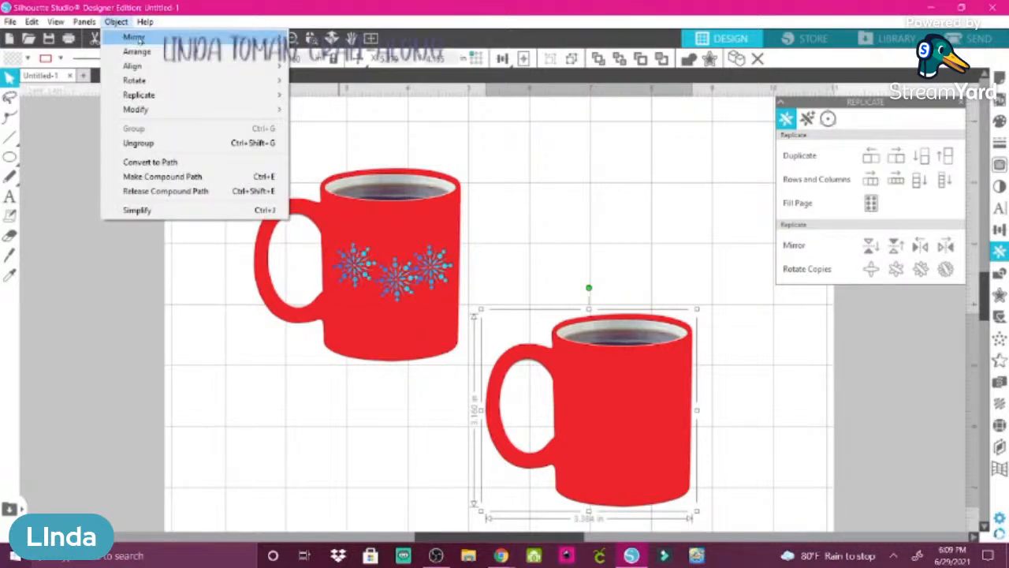
pyautogui.click(134, 38)
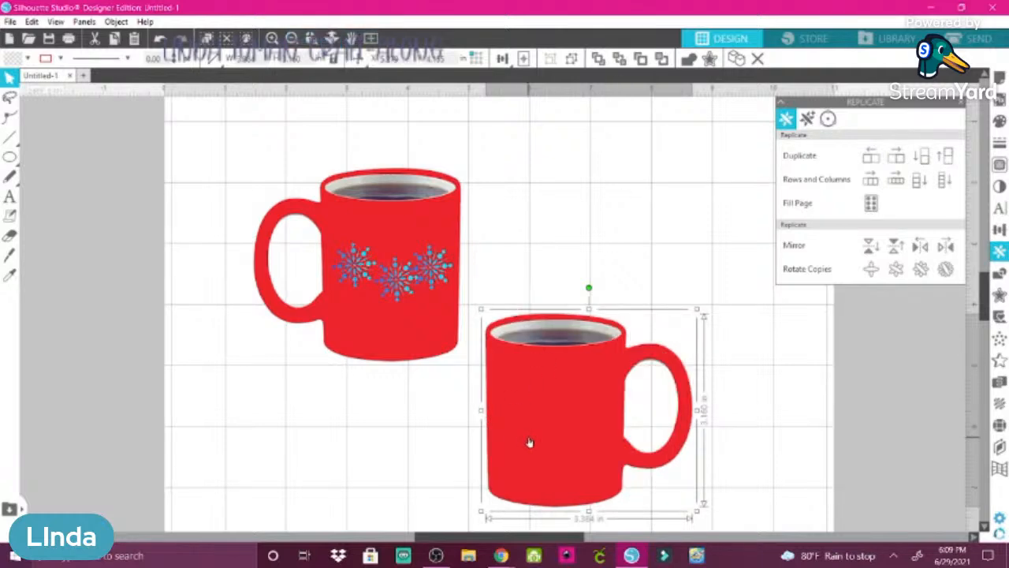
pyautogui.moveTo(541, 433); pyautogui.dragTo(596, 298)
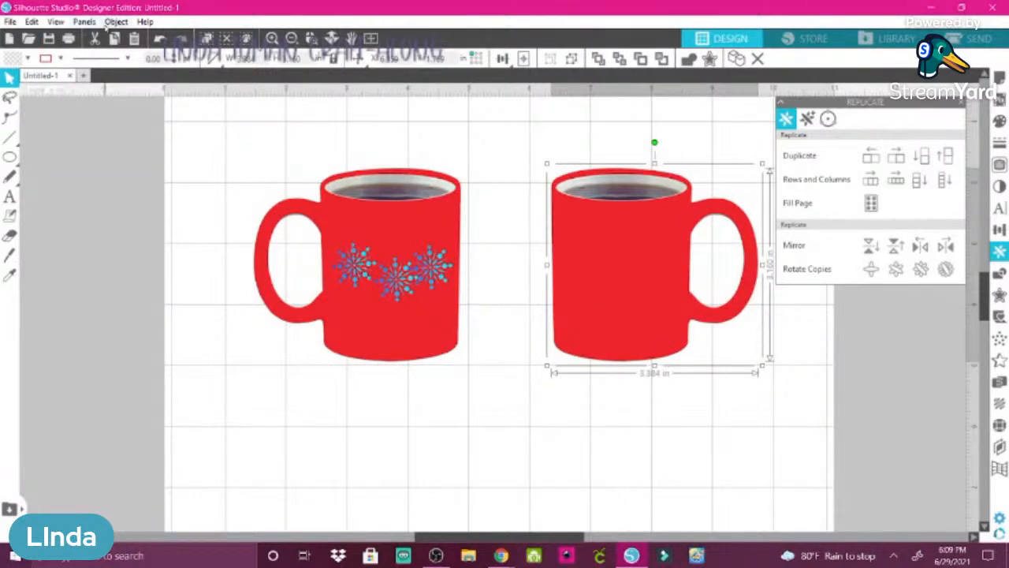
# - Ungroup the mirrored mug, select only its red body, undo its accidental shift and open its fill options
pyautogui.click(116, 22)
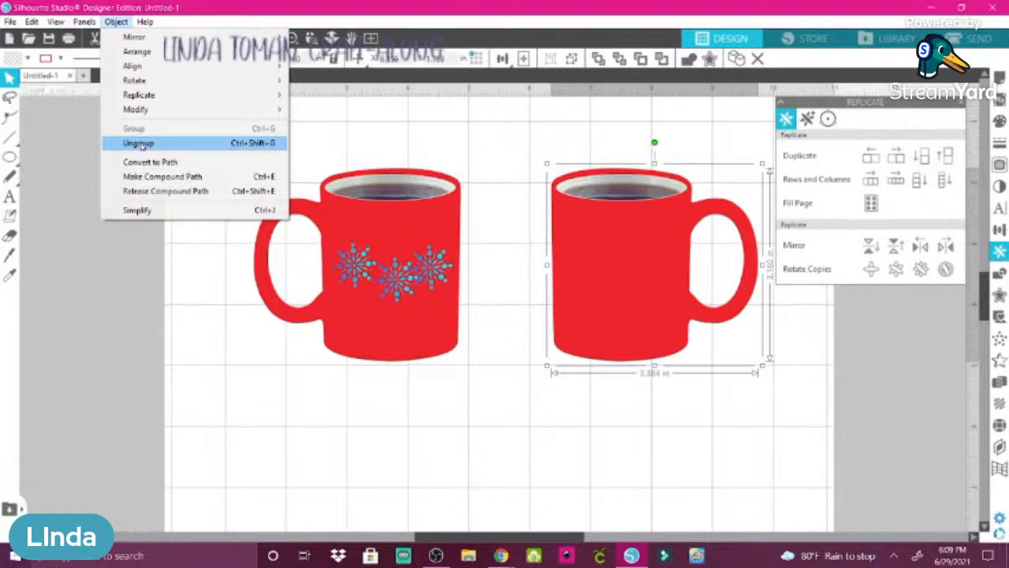
pyautogui.click(139, 143)
pyautogui.click(635, 419)
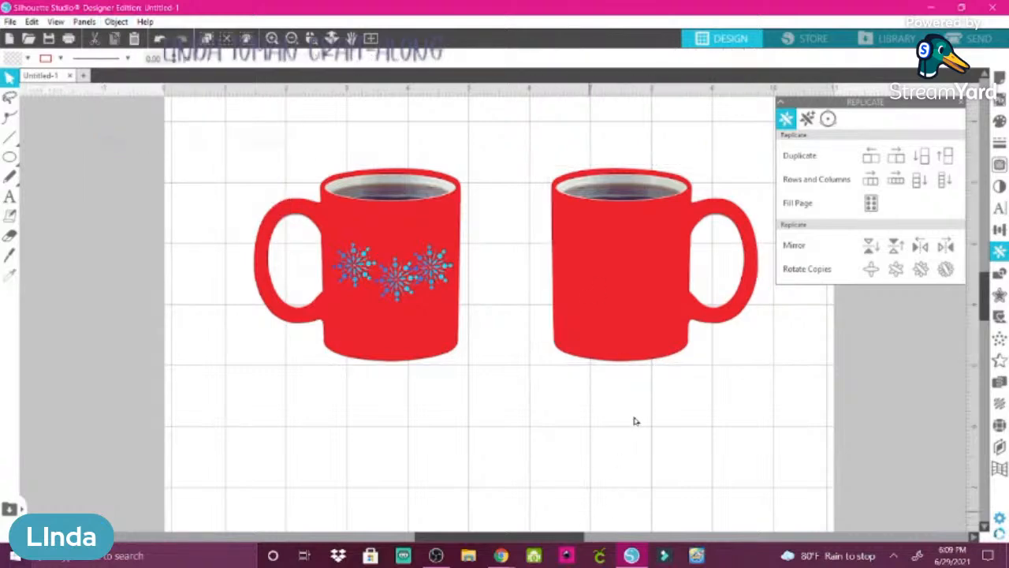
pyautogui.click(618, 329)
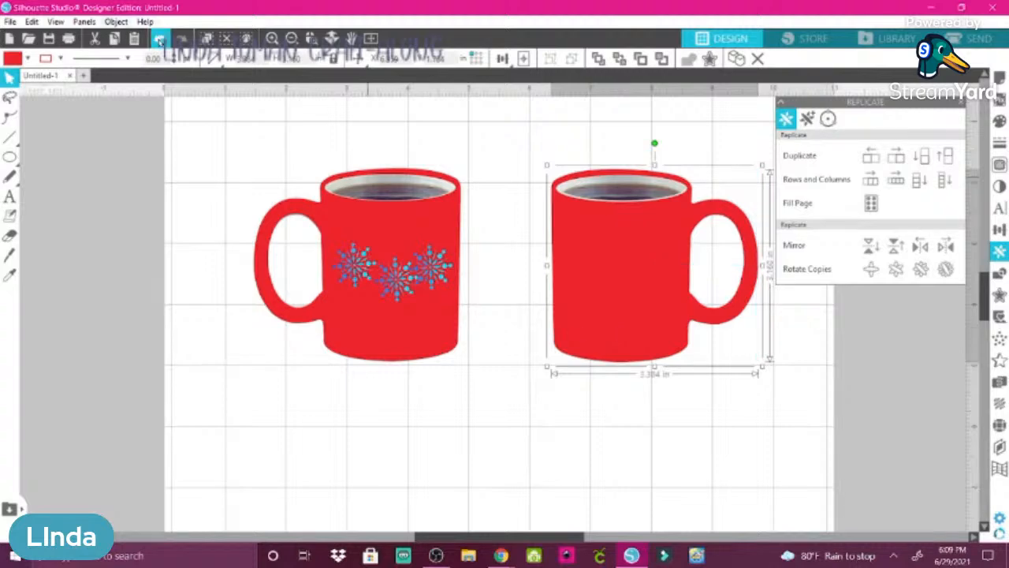
pyautogui.click(160, 40)
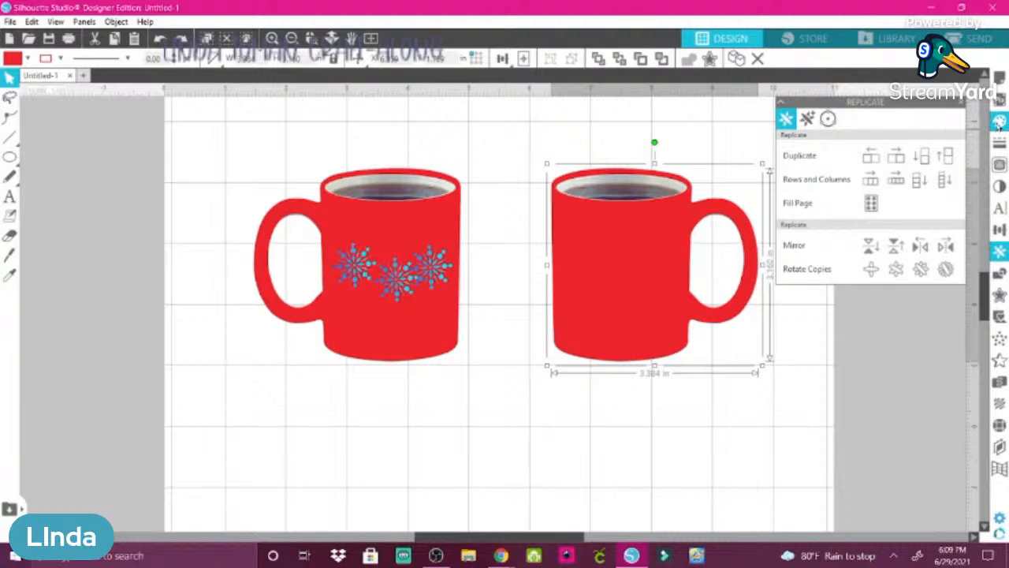
pyautogui.click(998, 122)
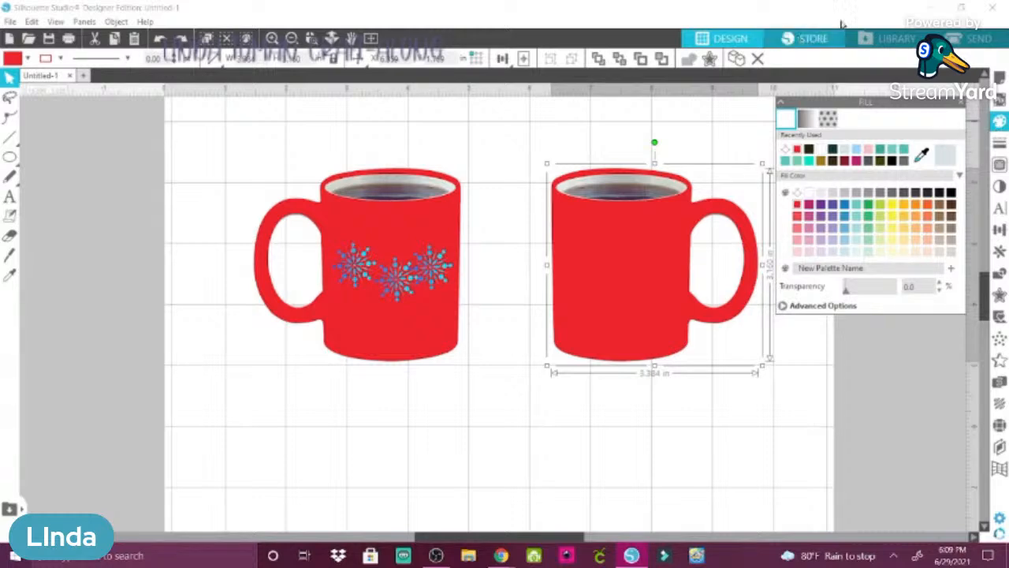
# - Browse the library's user designs and patterns folder for a mug pattern, and return to the design page
pyautogui.click(888, 42)
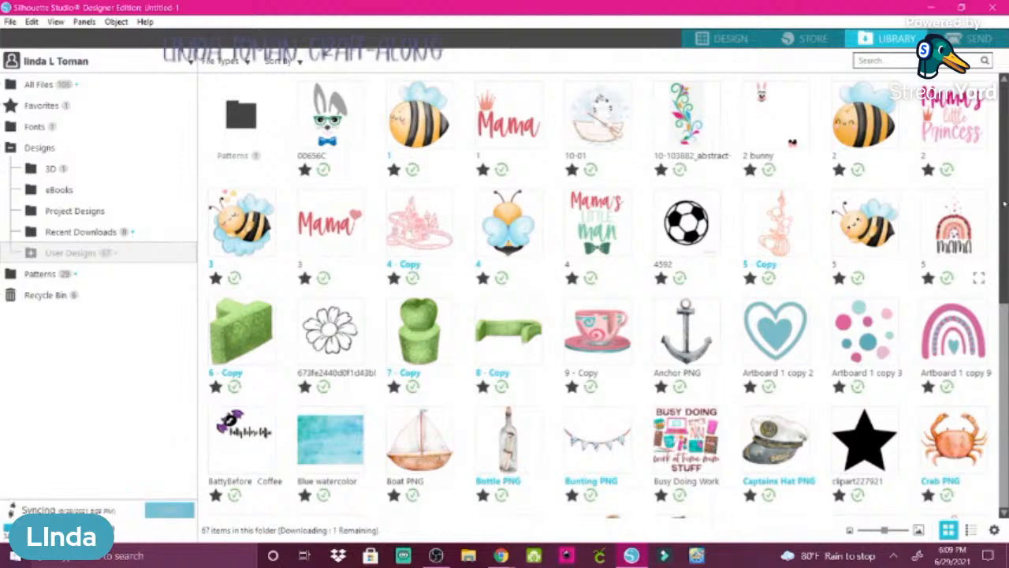
pyautogui.moveTo(1004, 202); pyautogui.dragTo(1004, 332)
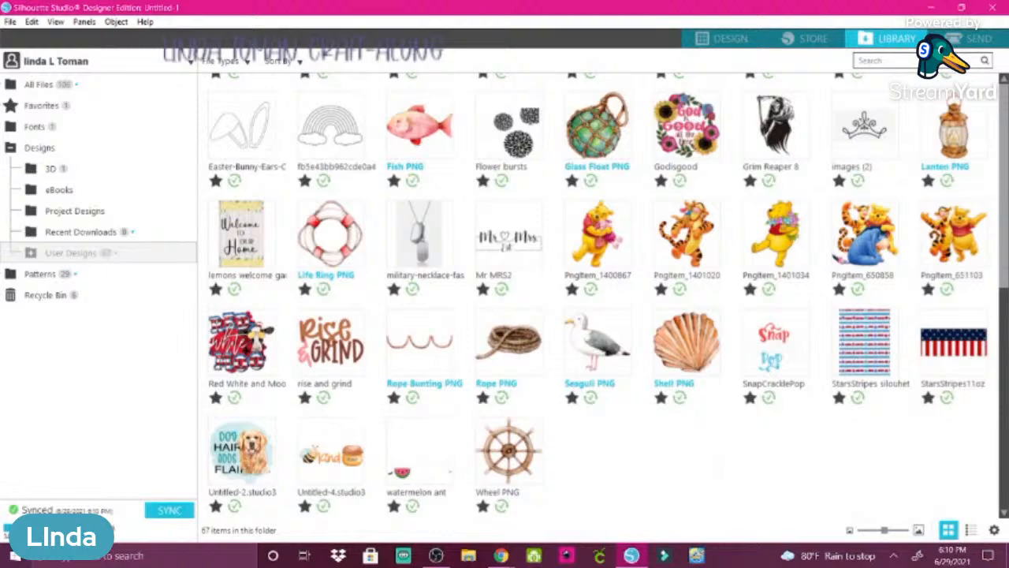
pyautogui.moveTo(1004, 376); pyautogui.dragTo(1003, 273)
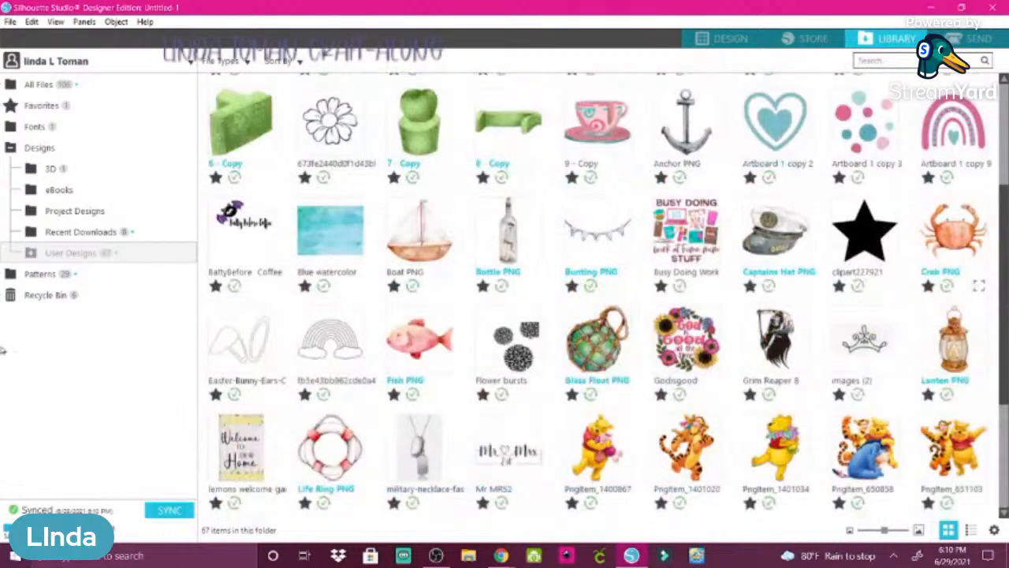
pyautogui.click(46, 274)
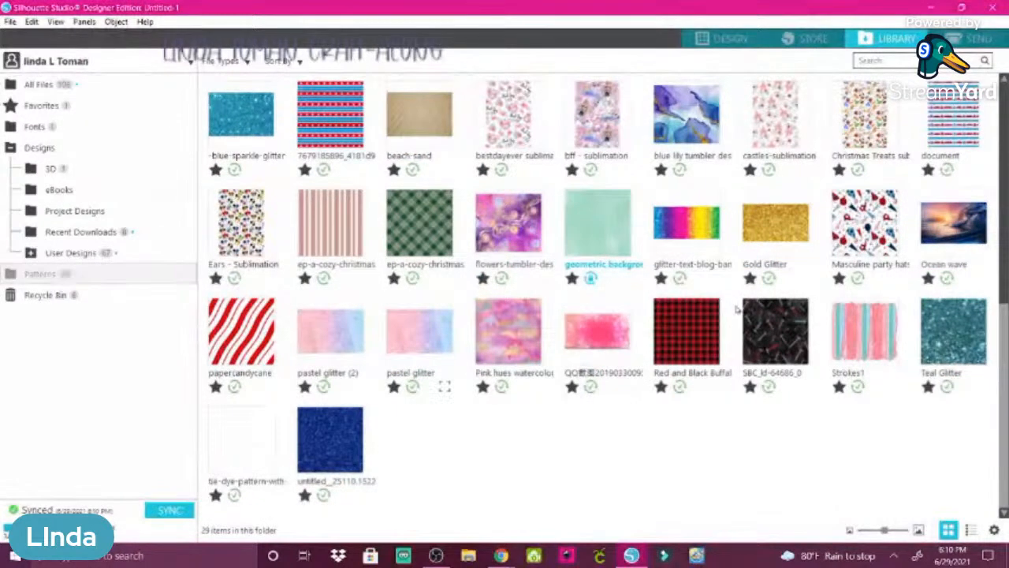
pyautogui.click(737, 44)
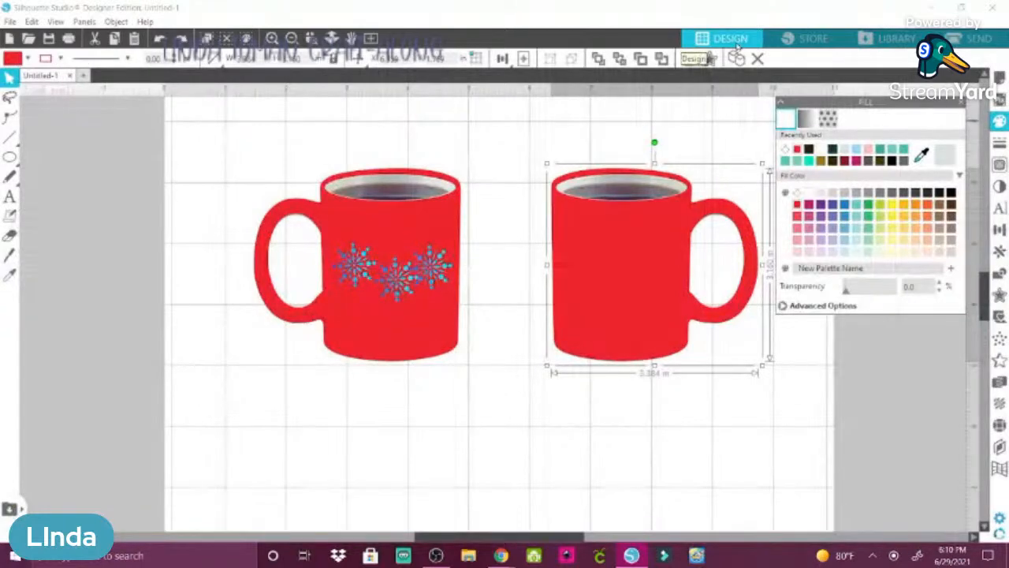
# - Fill the mirrored mug's body with the red and black buffalo plaid pattern
pyautogui.click(827, 119)
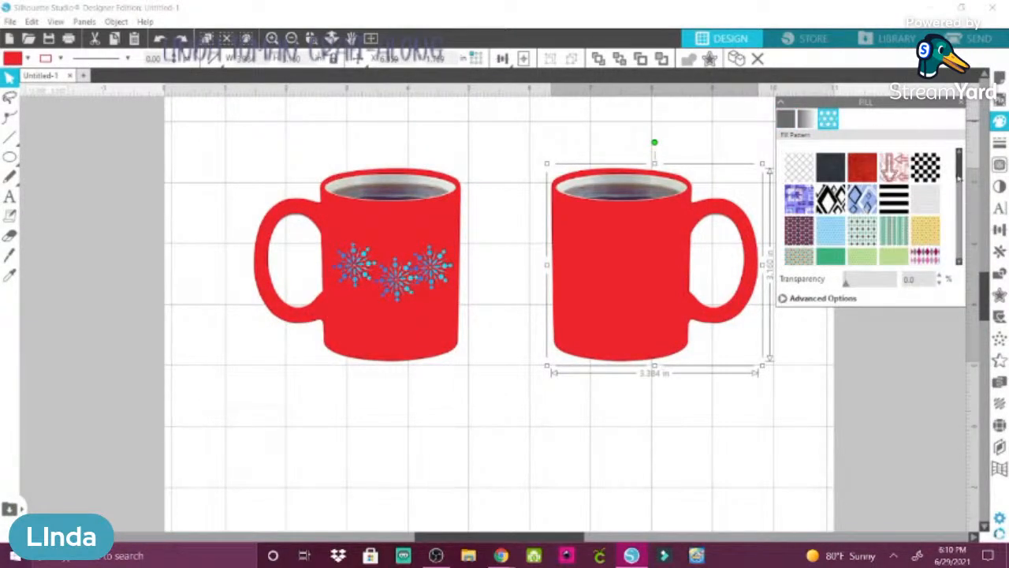
pyautogui.moveTo(960, 175); pyautogui.dragTo(962, 258)
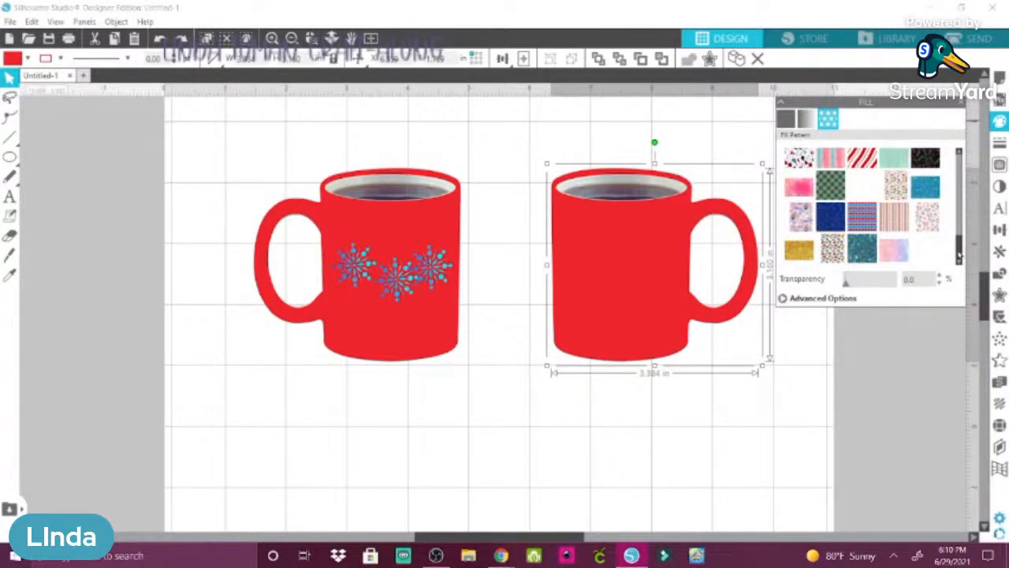
pyautogui.moveTo(960, 252); pyautogui.dragTo(959, 232)
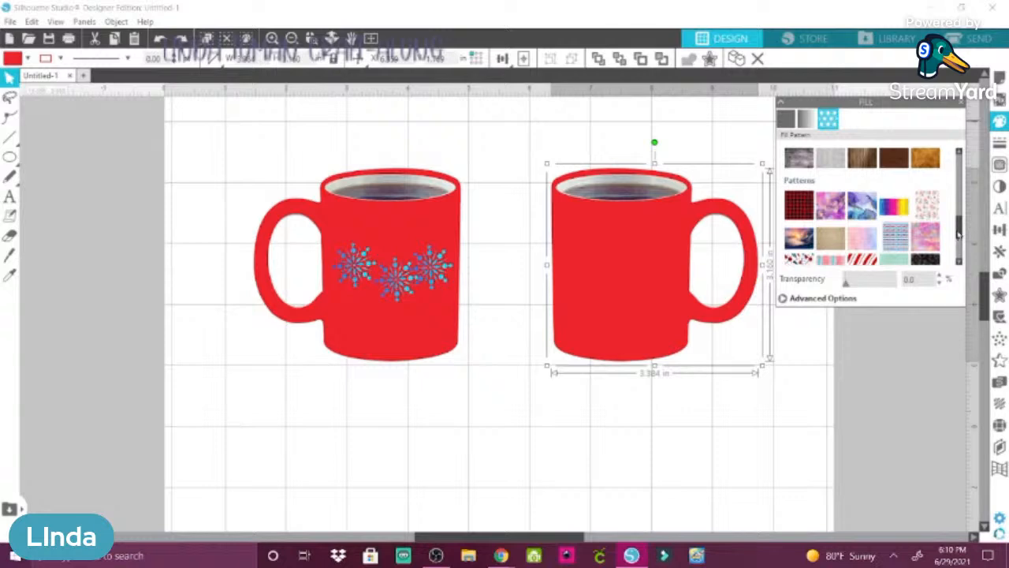
pyautogui.click(805, 207)
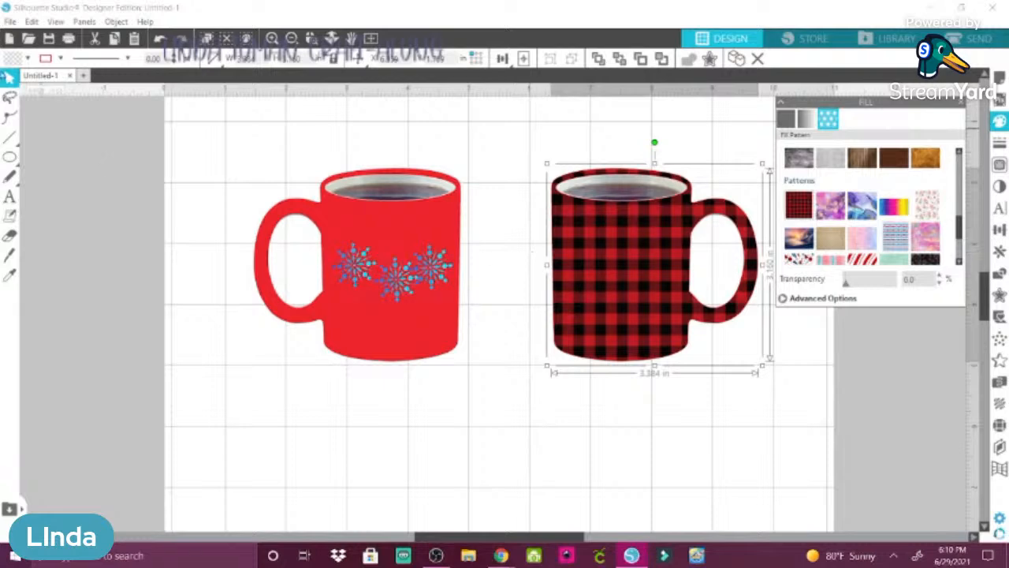
# - Merge the "Mickey ears red bottom" image from the Clipart folder into the design and remove its red outline
pyautogui.click(10, 22)
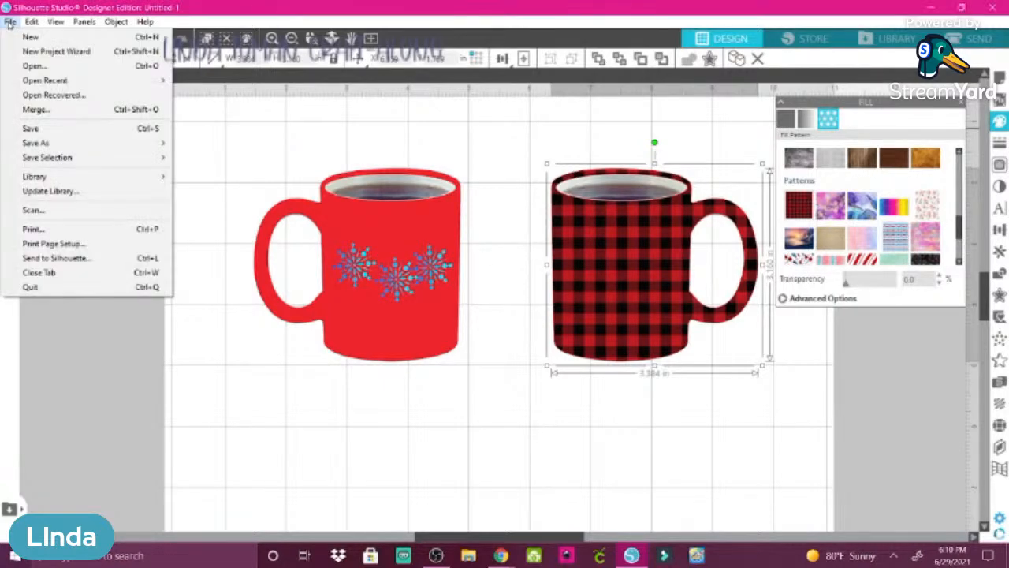
pyautogui.click(35, 109)
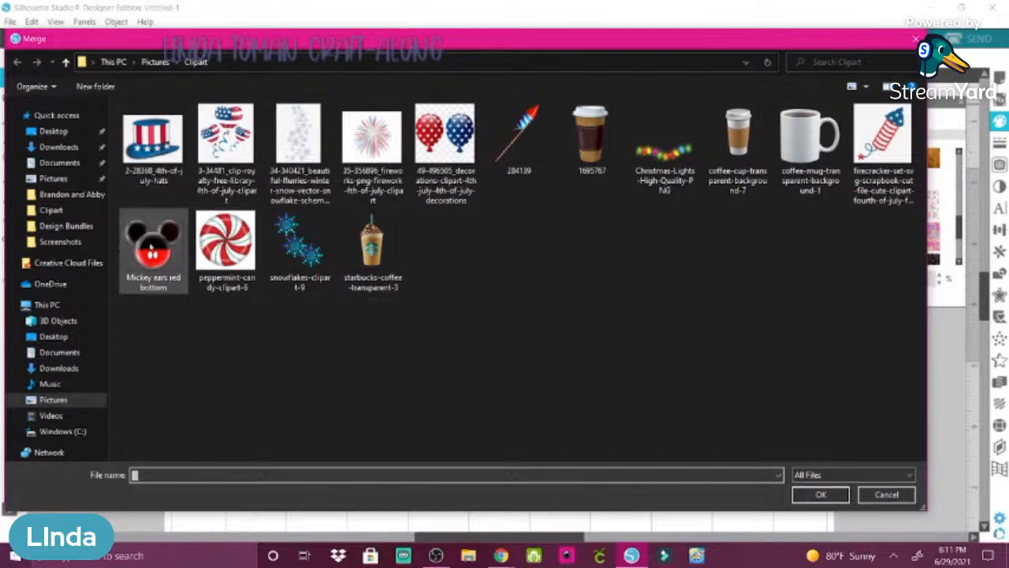
pyautogui.click(149, 249)
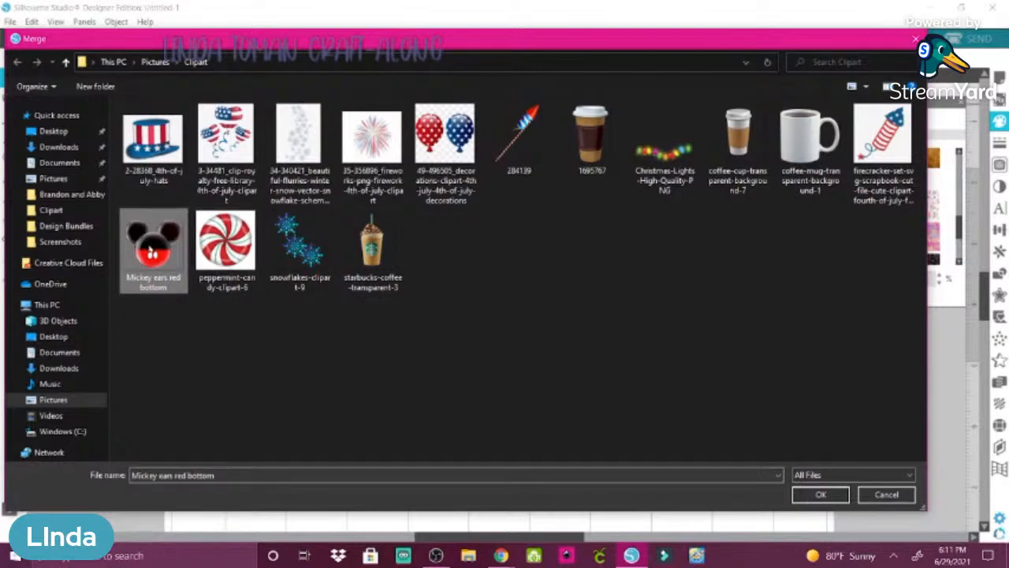
pyautogui.click(820, 495)
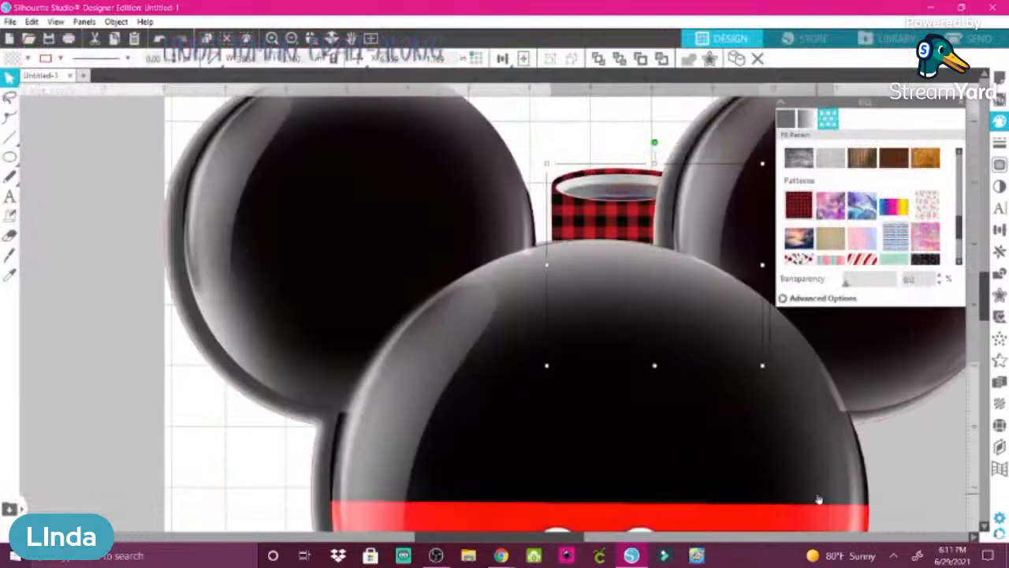
pyautogui.click(251, 231)
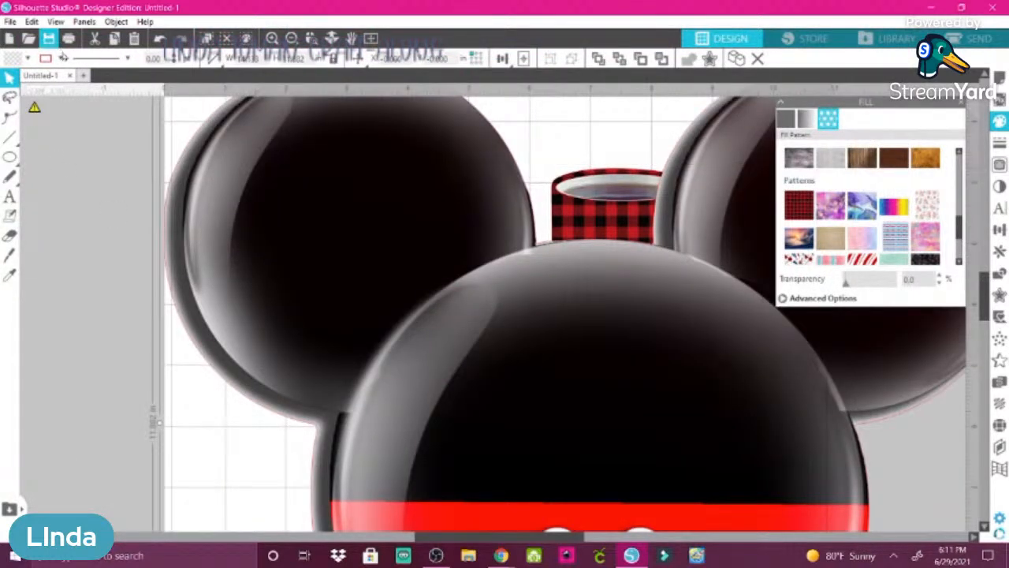
pyautogui.click(61, 60)
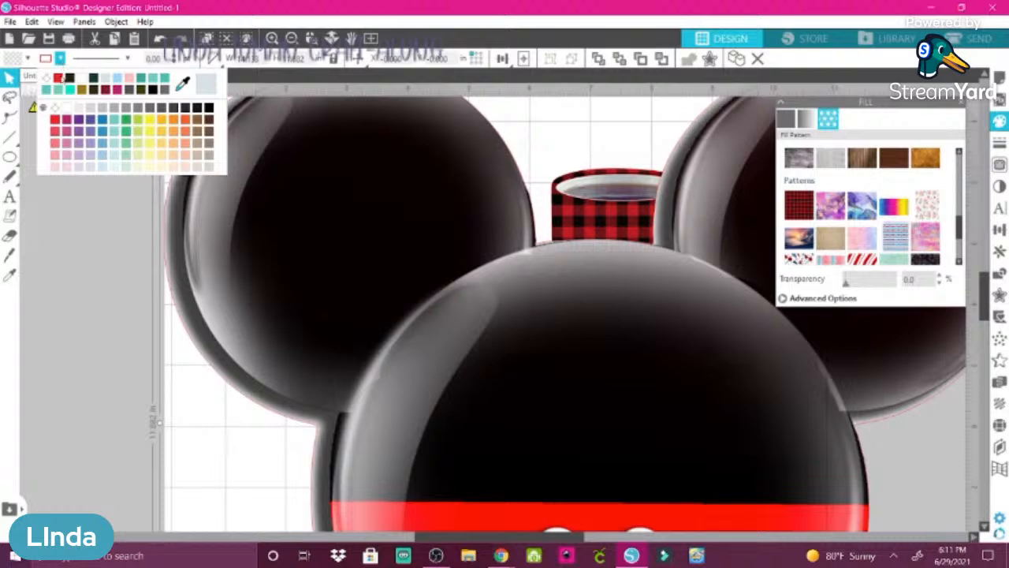
pyautogui.click(45, 81)
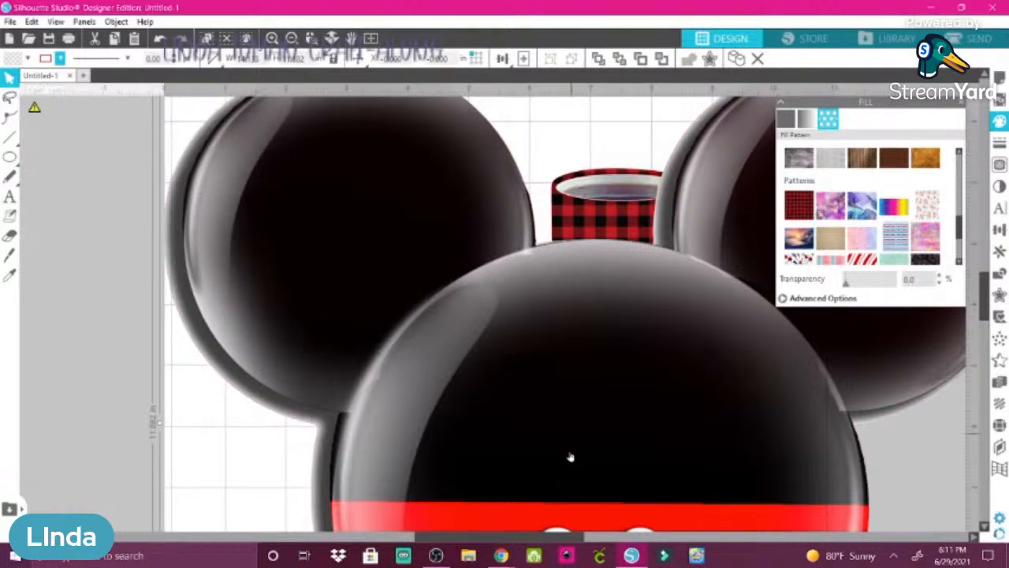
# - Shrink the Mickey head to about 0.67 in high and move it above the snowflakes on the red mug
pyautogui.scroll(-4, 565, 324)
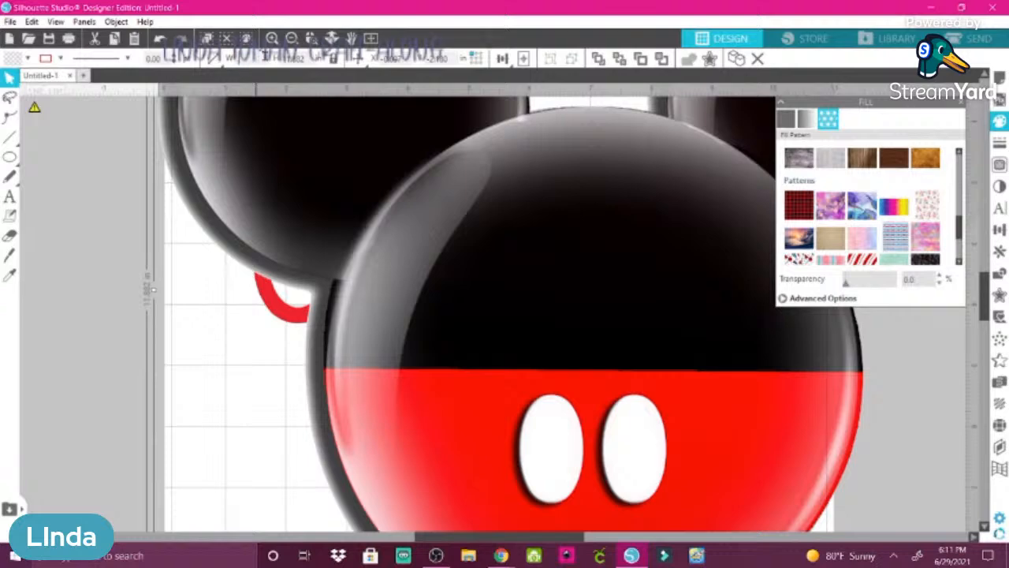
pyautogui.hotkey('ctrl', 'z')
pyautogui.hotkey('ctrl', 'z')
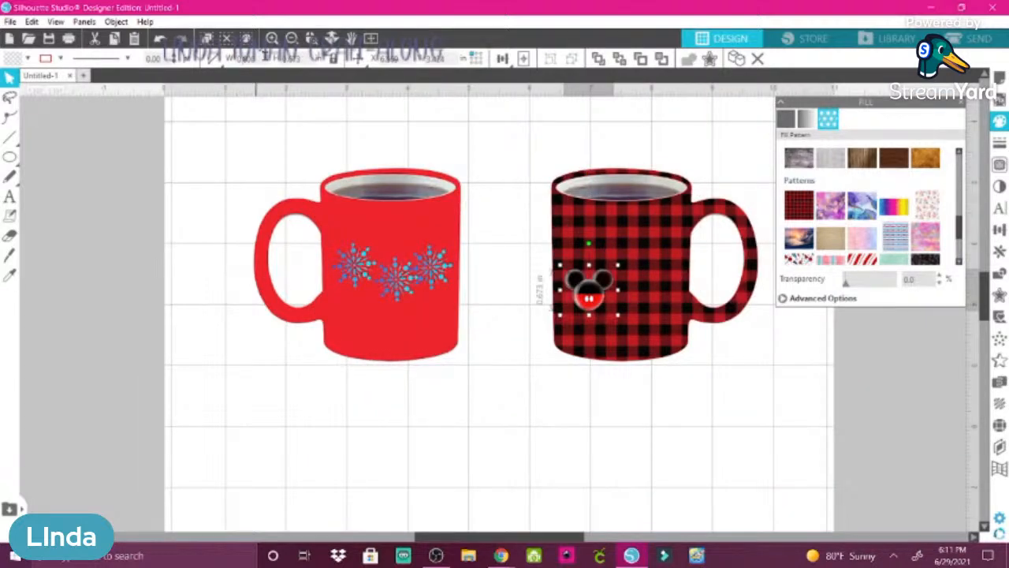
pyautogui.click(357, 57)
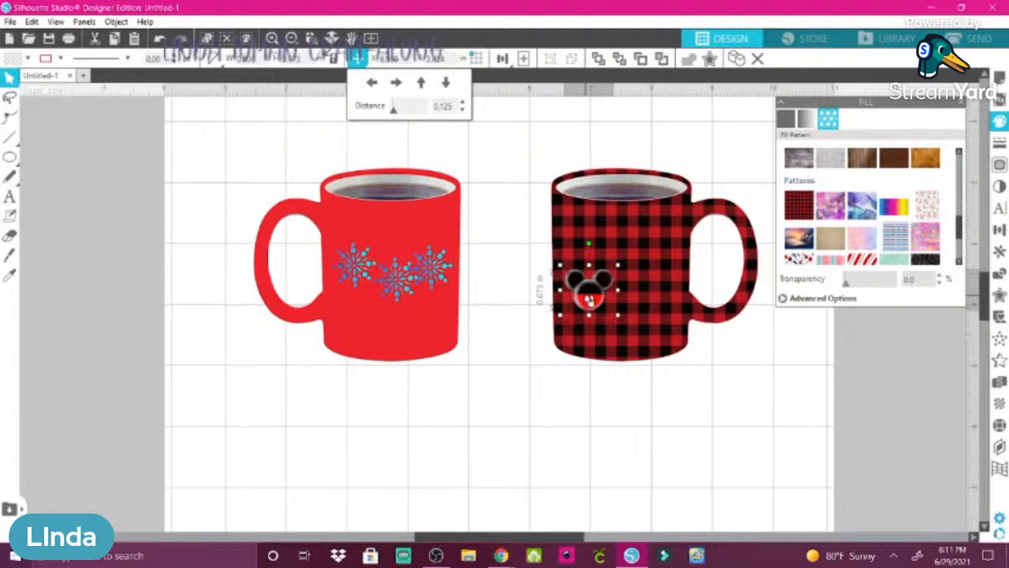
pyautogui.moveTo(589, 298); pyautogui.dragTo(392, 247)
pyautogui.click(523, 413)
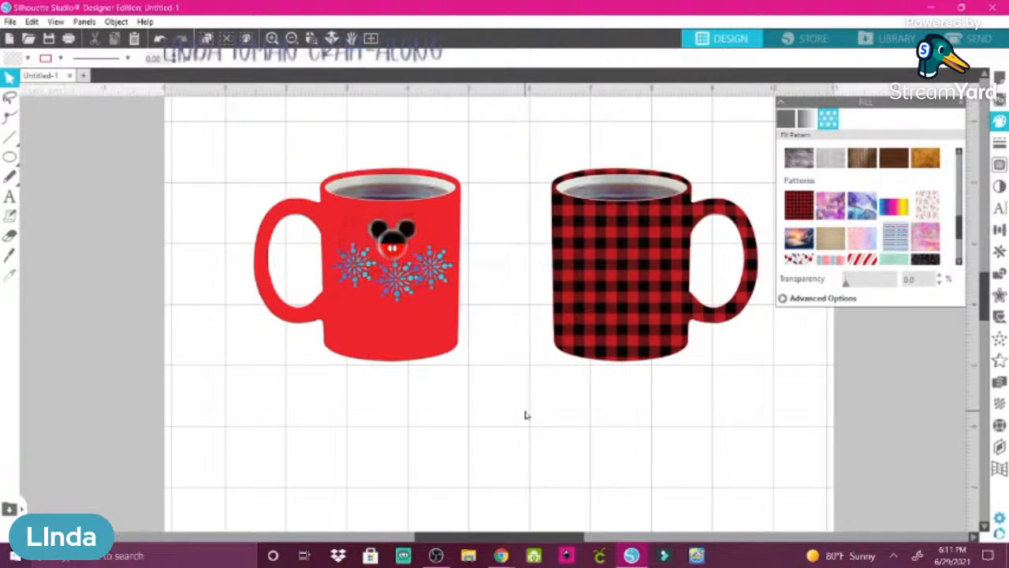
# - Try the Mickey head on the plaid mug, and place it over the middle snowflake on the red mug
pyautogui.moveTo(390, 246); pyautogui.dragTo(396, 286)
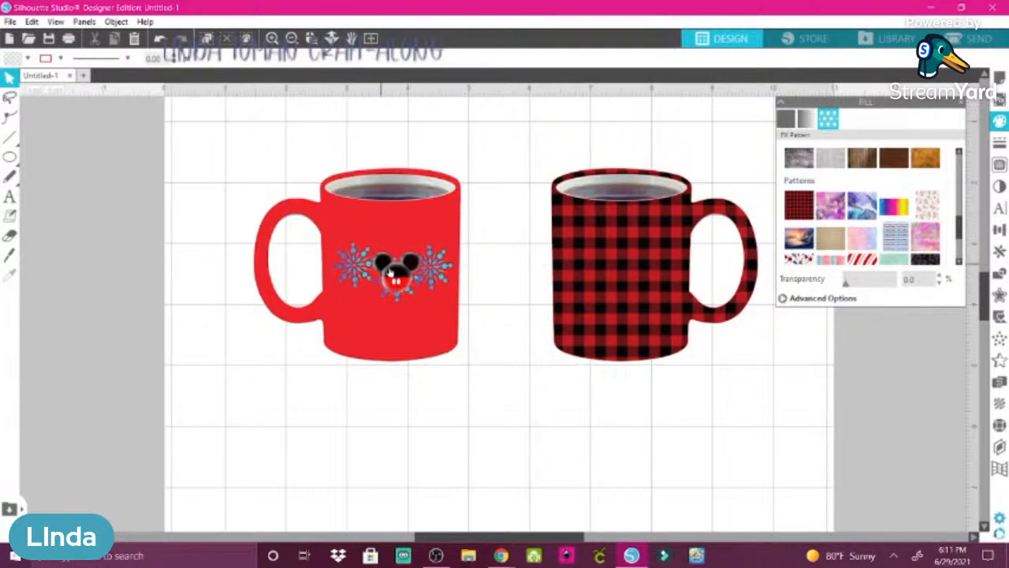
pyautogui.moveTo(396, 280); pyautogui.dragTo(625, 254)
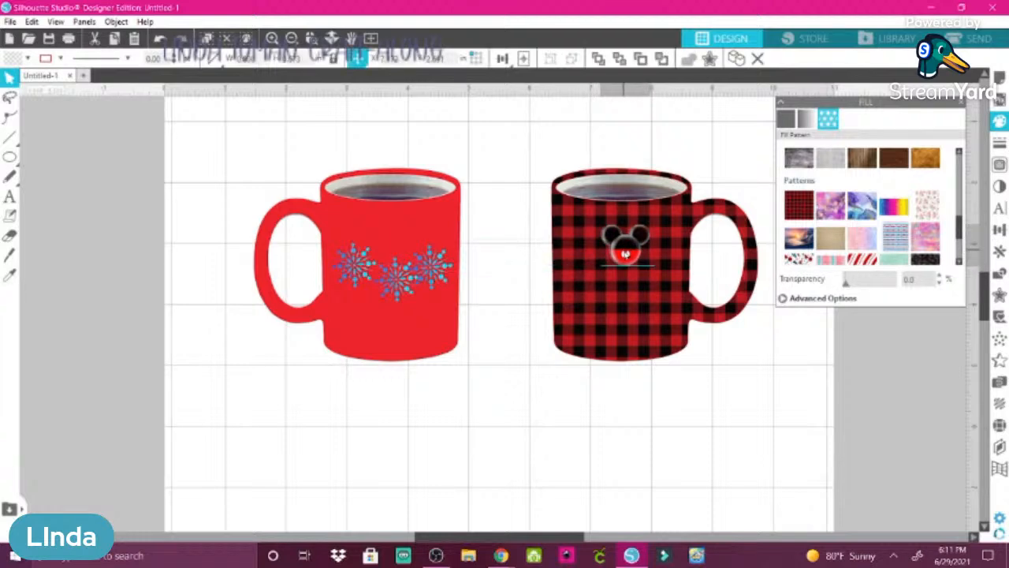
pyautogui.moveTo(625, 254); pyautogui.dragTo(392, 252)
pyautogui.press('Escape')
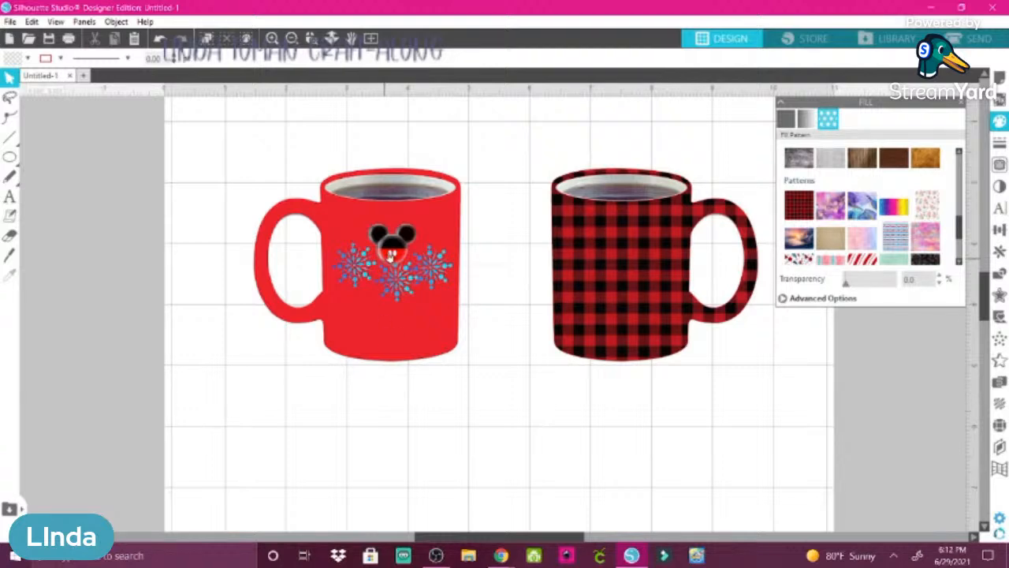
pyautogui.moveTo(392, 249); pyautogui.dragTo(393, 277)
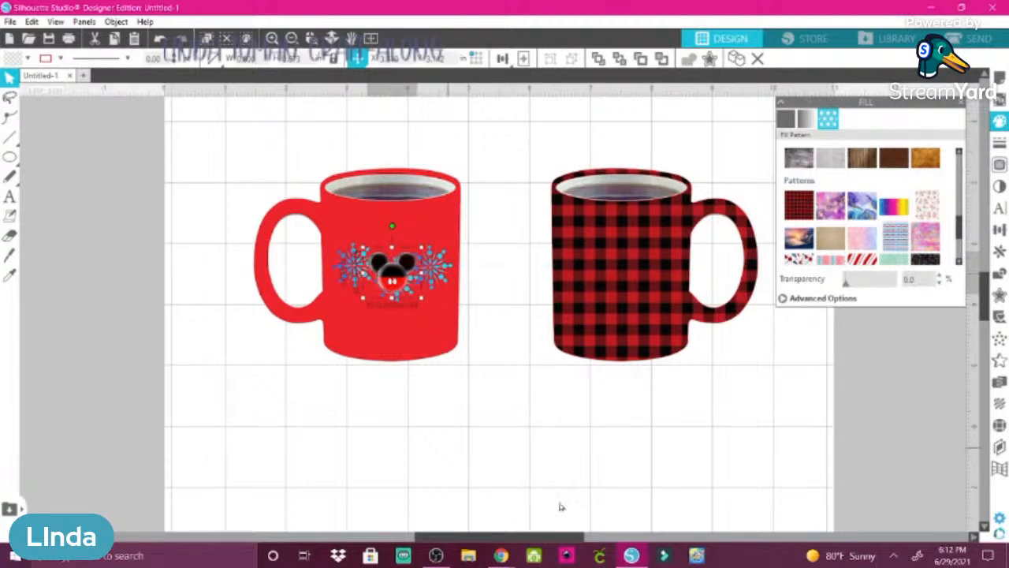
# - Bring up the popped-out live chat window in Chrome to check it, and return to the mug design
pyautogui.moveTo(509, 556)
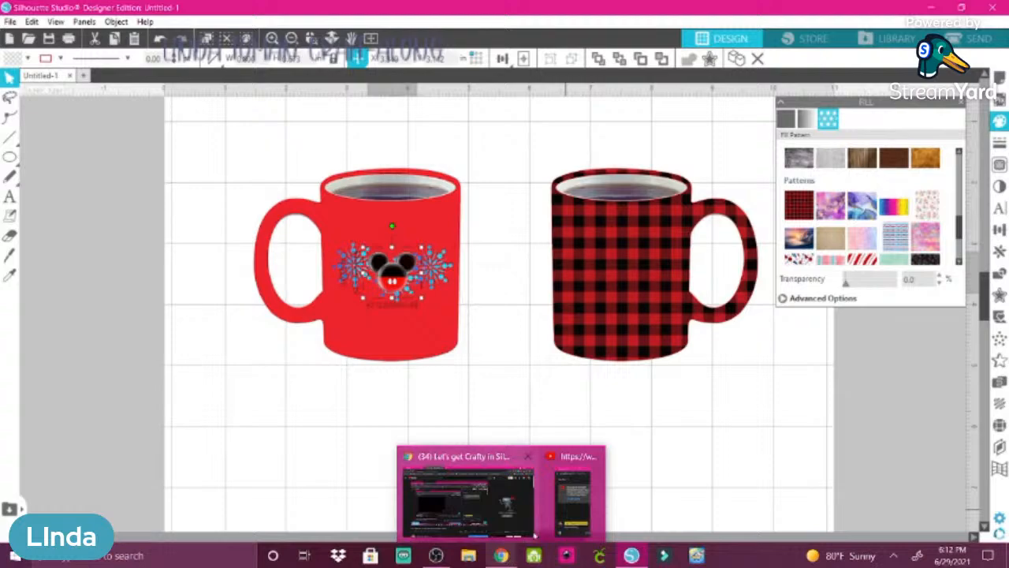
pyautogui.click(568, 501)
pyautogui.click(566, 505)
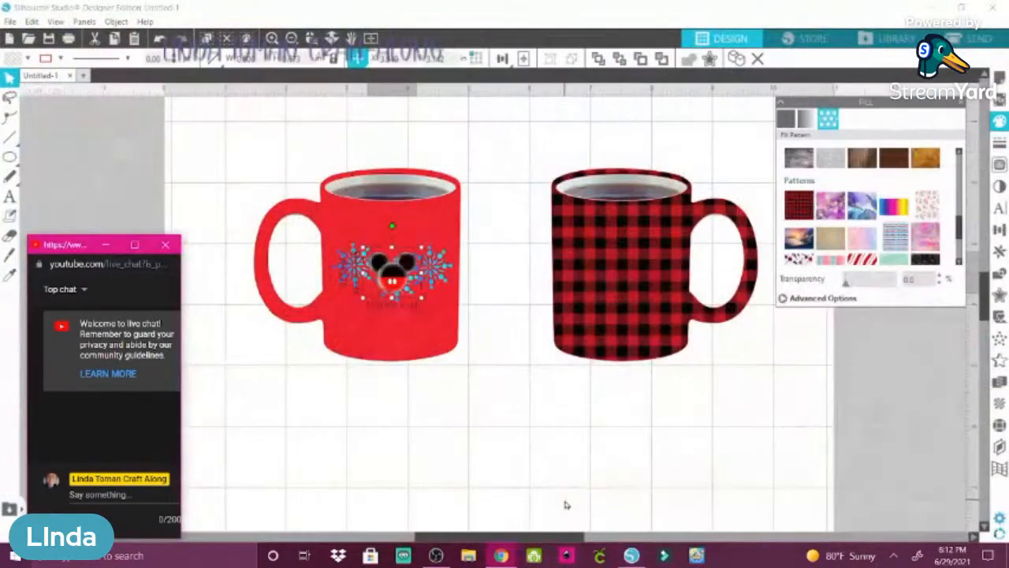
pyautogui.click(540, 467)
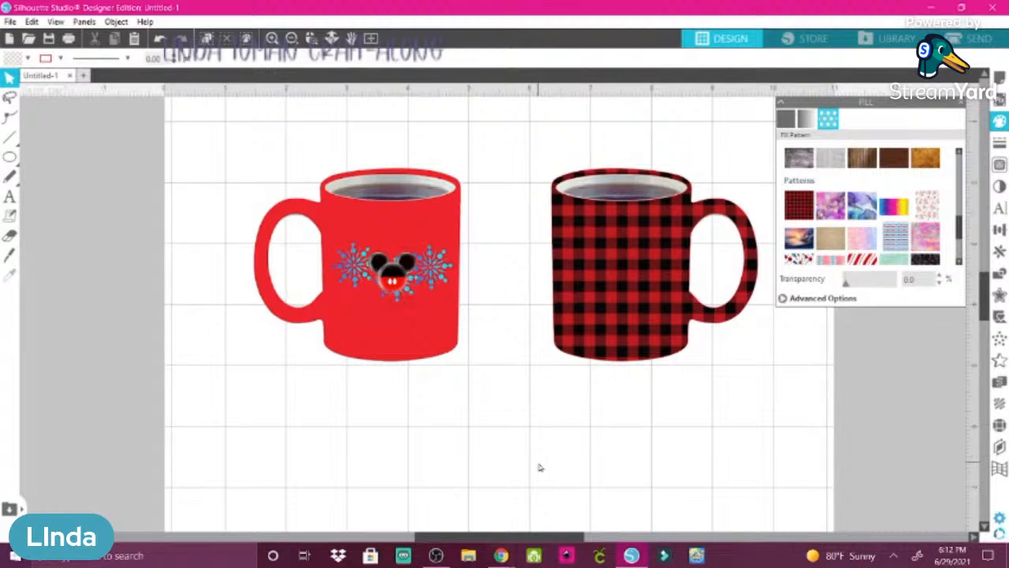
# - Offset the Mickey head by 0.125 in and move the head off the red mug into the blank area between the mugs
pyautogui.click(392, 280)
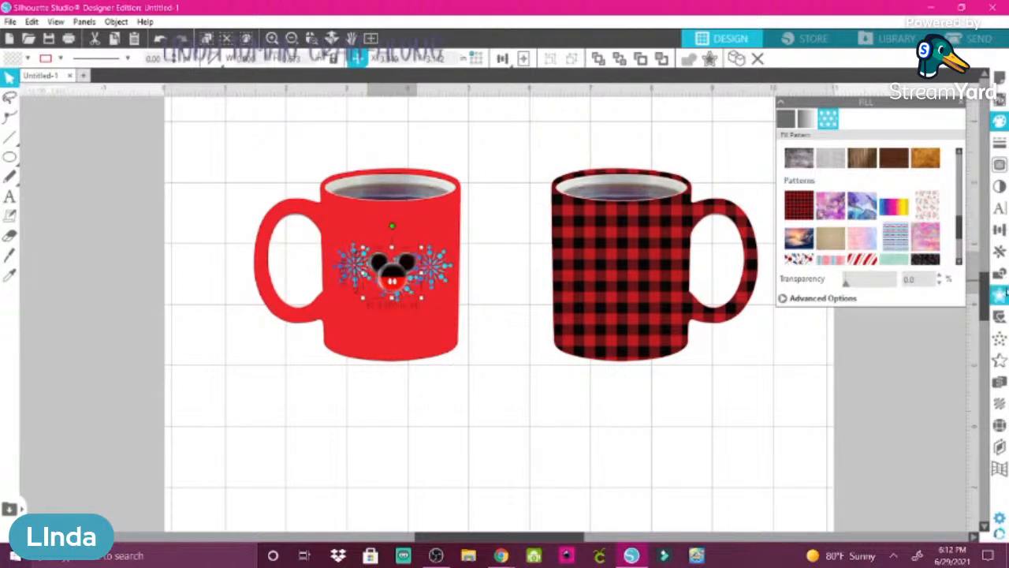
pyautogui.click(999, 294)
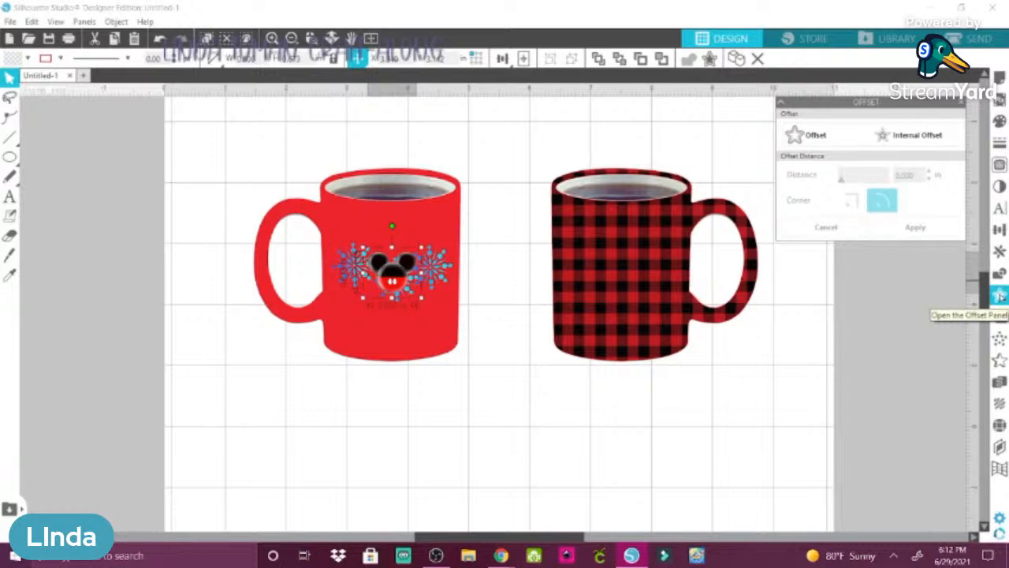
pyautogui.click(818, 140)
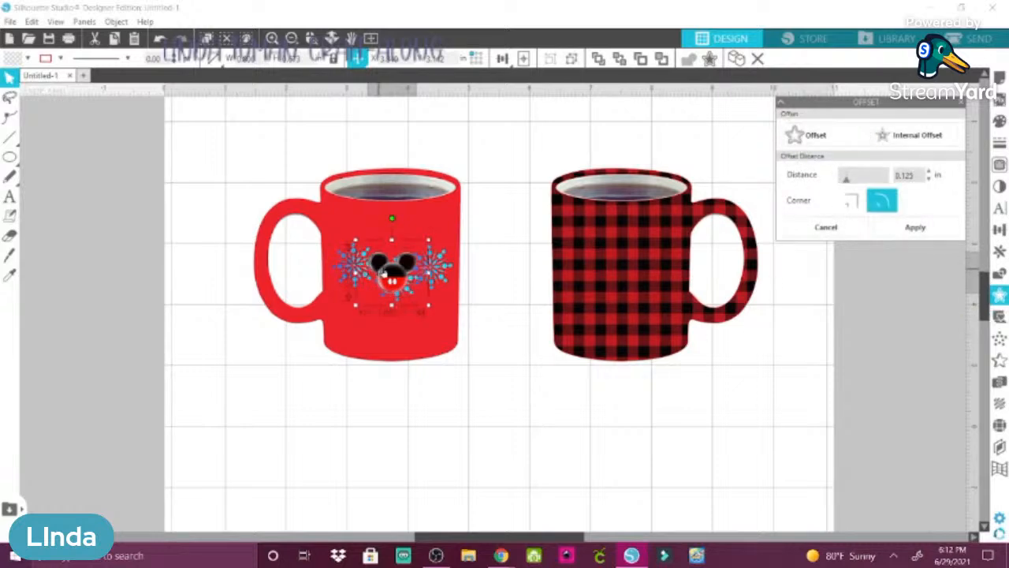
pyautogui.moveTo(390, 280); pyautogui.dragTo(506, 371)
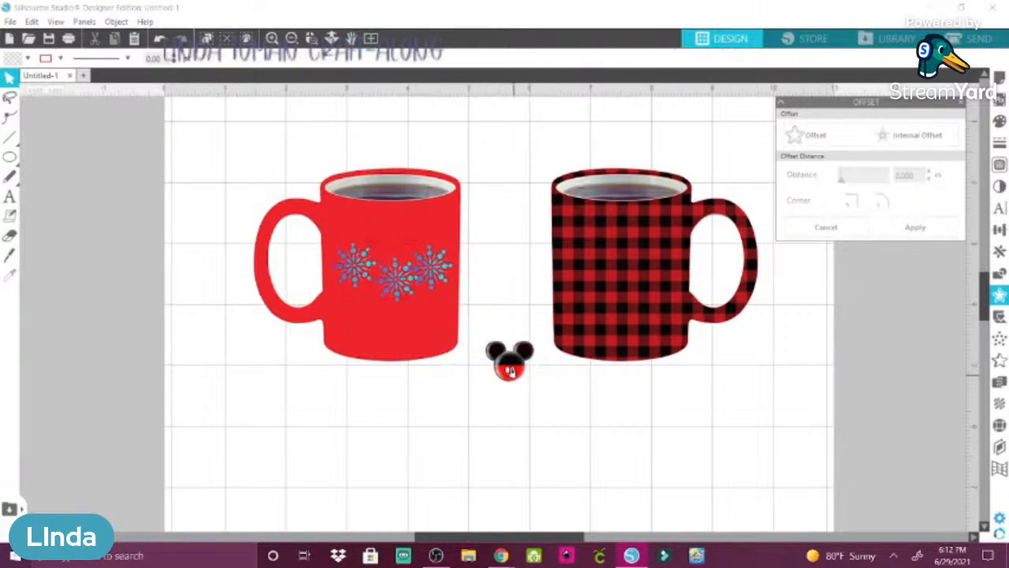
# - Create a rounded offset around the Mickey head at a distance of about 0.03 in
pyautogui.click(510, 369)
pyautogui.click(793, 136)
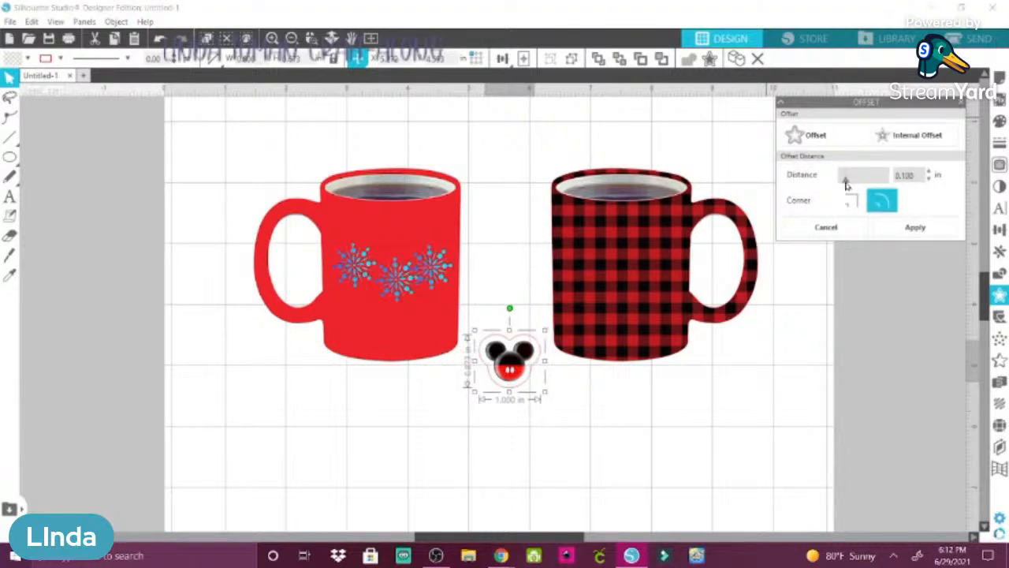
pyautogui.moveTo(846, 183); pyautogui.dragTo(843, 183)
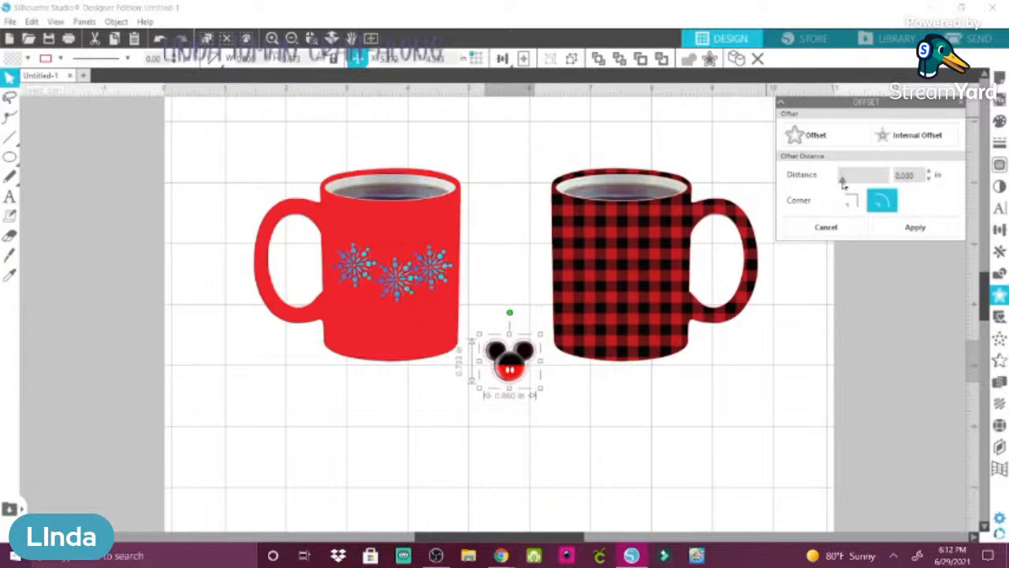
pyautogui.click(907, 227)
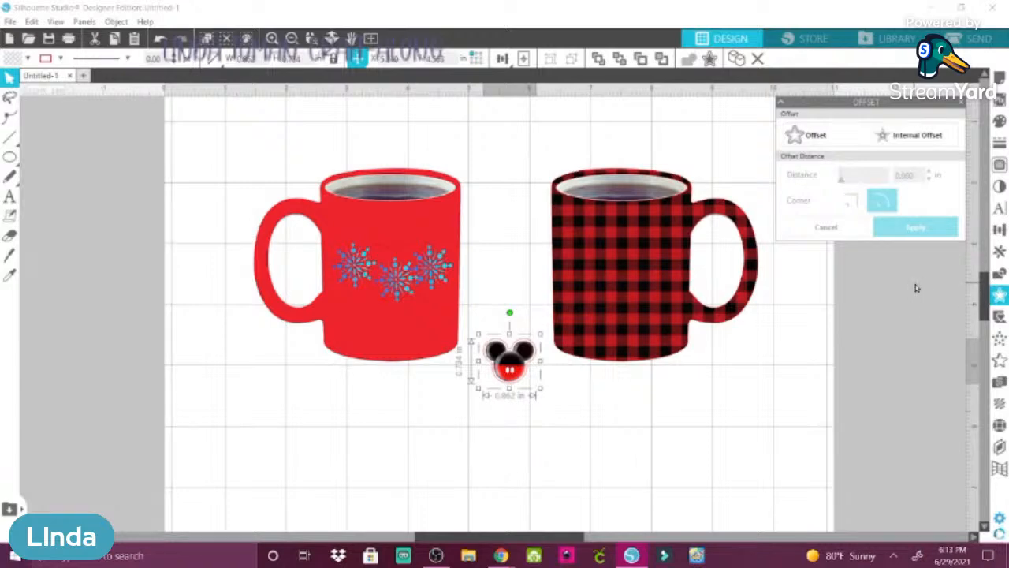
# - Fill the narrow offset shape behind the Mickey head with white
pyautogui.click(999, 122)
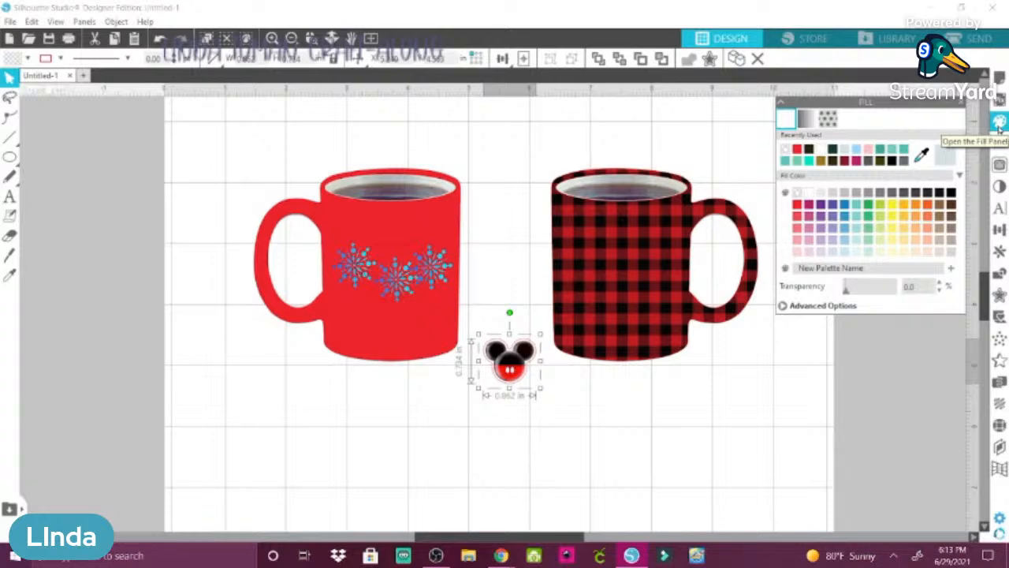
pyautogui.click(810, 194)
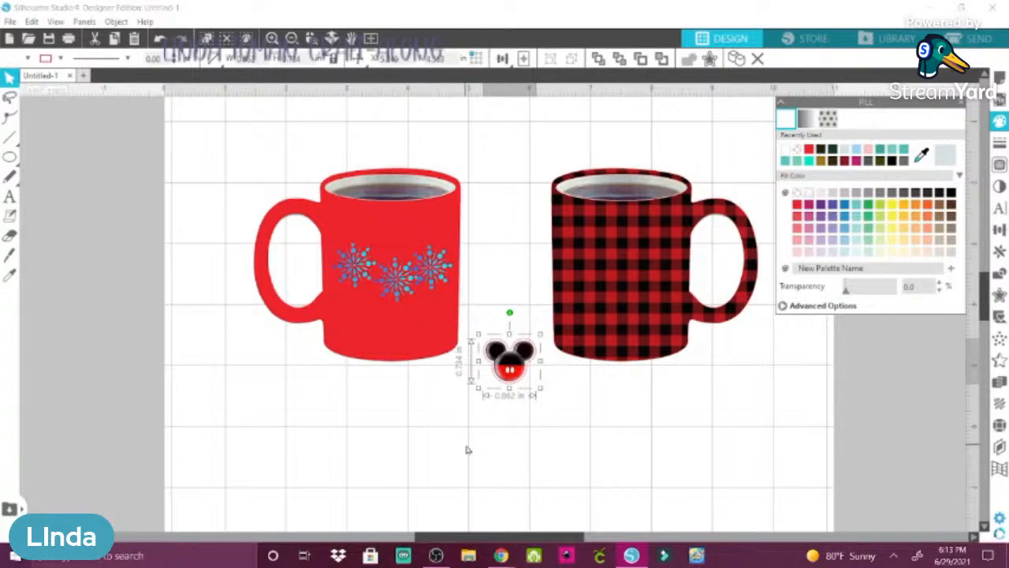
pyautogui.click(552, 400)
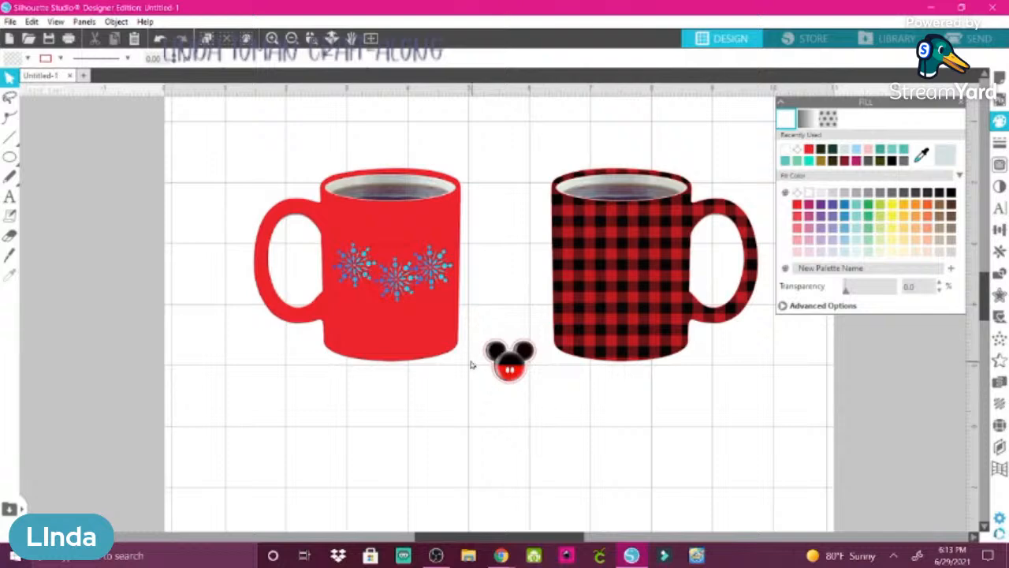
# - Move the Mickey head together with its white offset back onto the red mug and remove their line colour
pyautogui.click(509, 361)
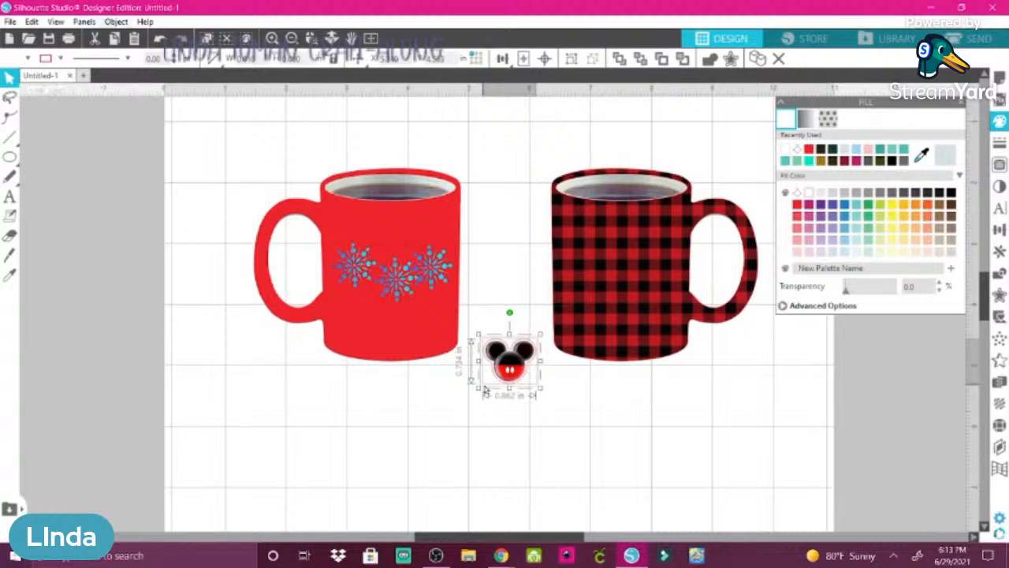
pyautogui.moveTo(485, 390); pyautogui.dragTo(398, 289)
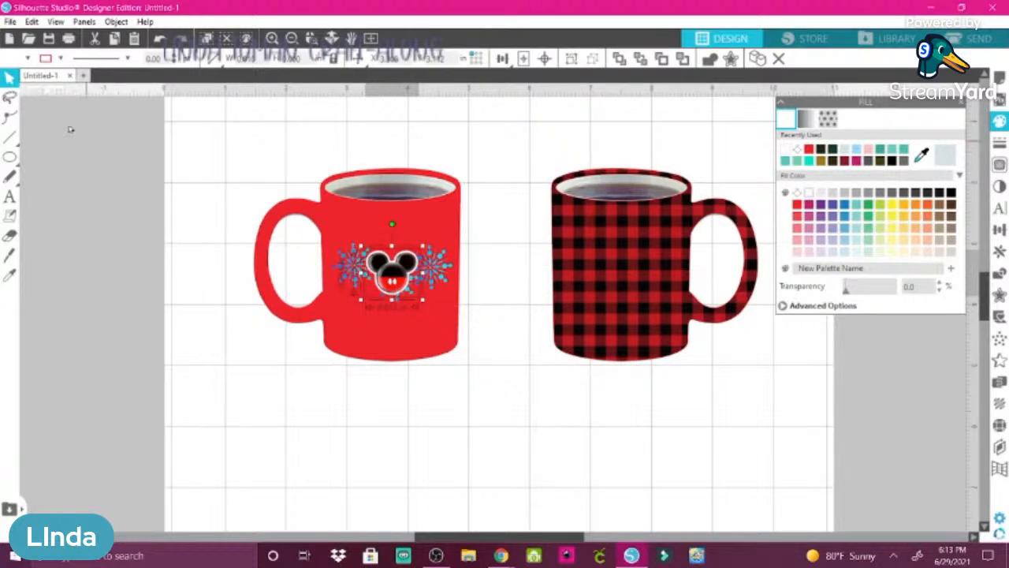
pyautogui.click(60, 58)
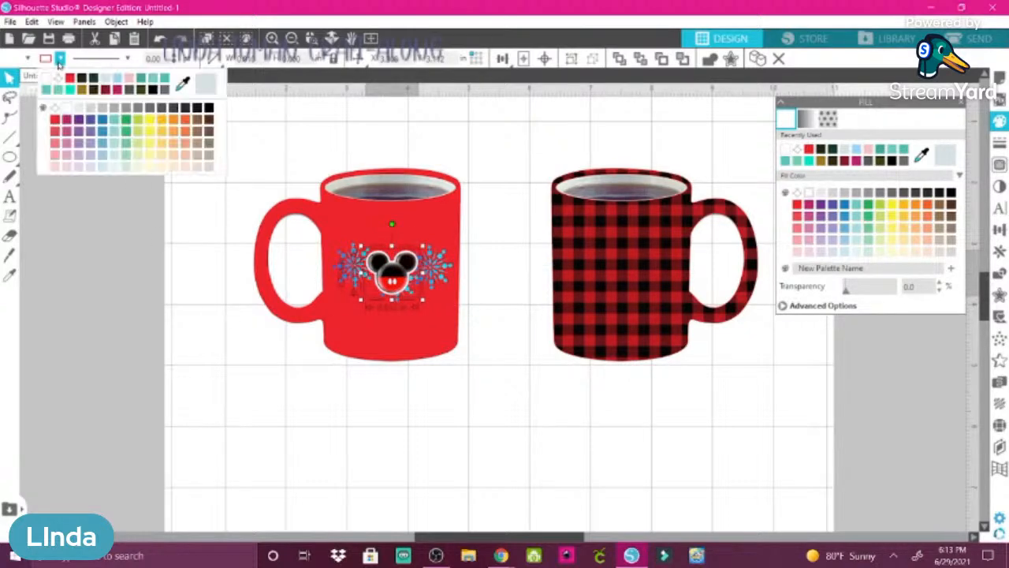
pyautogui.click(59, 76)
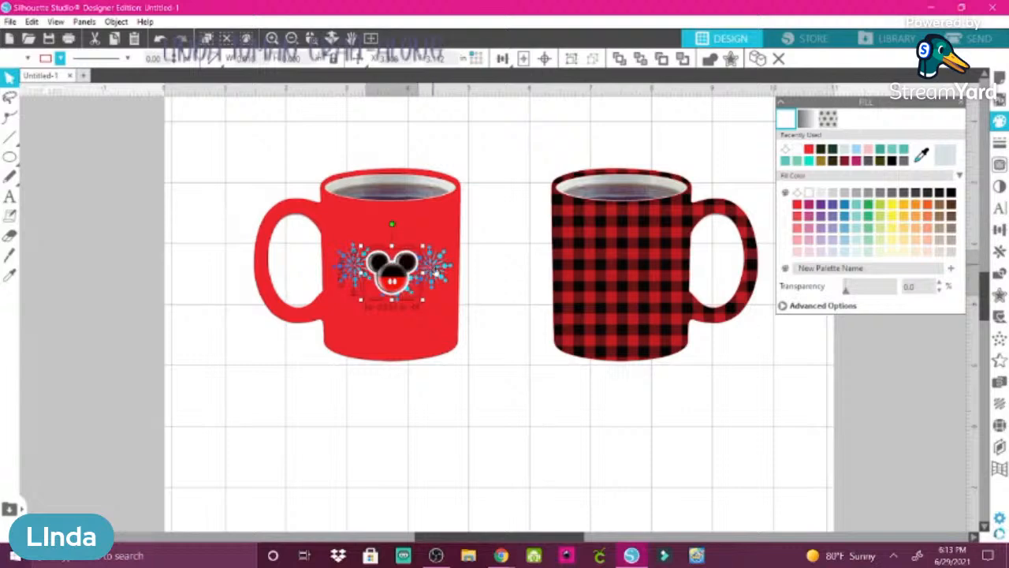
# - Move the snowflakes from the red mug to the front of the plaid mug and fill them with white
pyautogui.click(436, 269)
pyautogui.moveTo(436, 269); pyautogui.dragTo(654, 270)
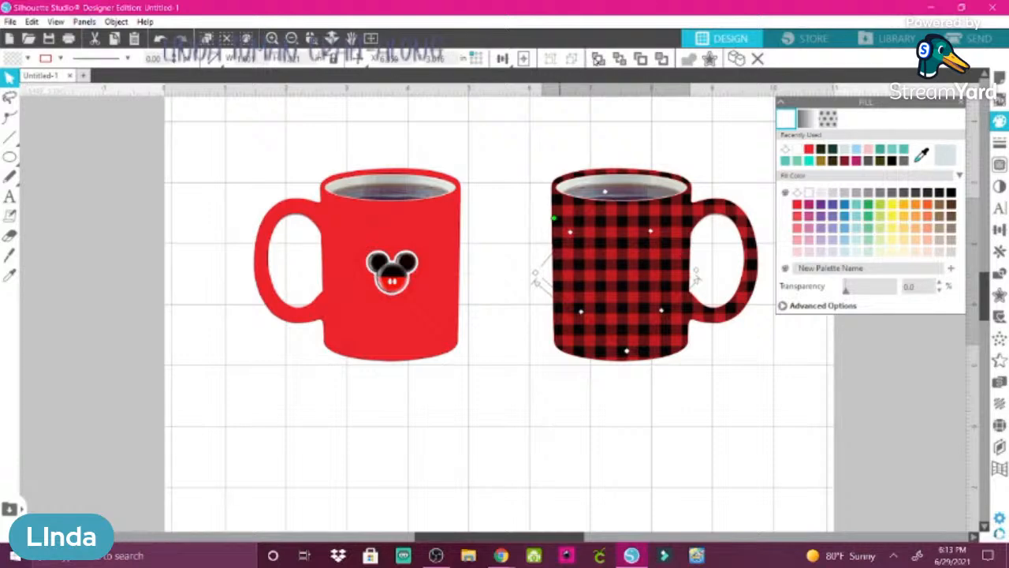
pyautogui.click(598, 59)
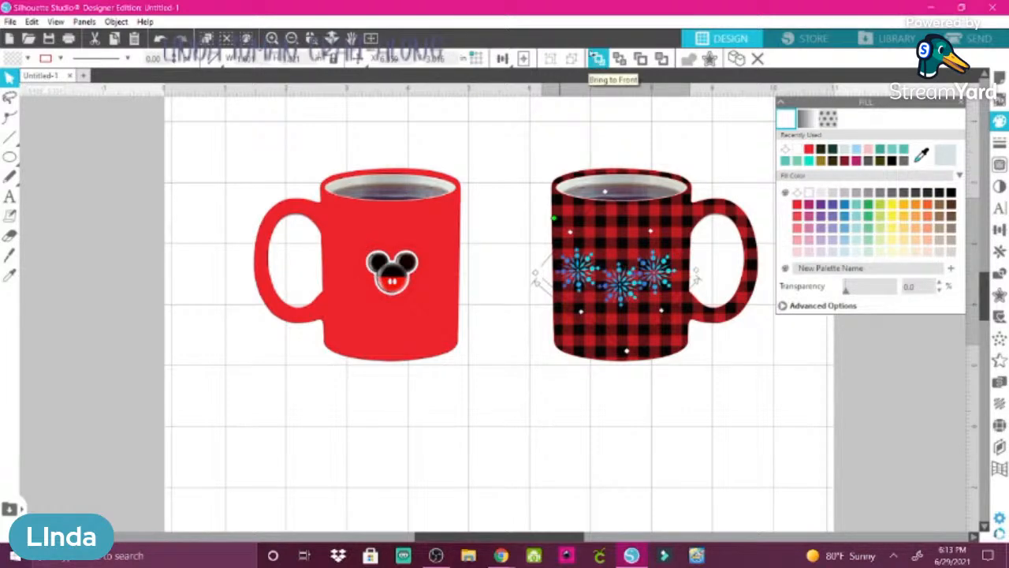
pyautogui.moveTo(619, 282); pyautogui.dragTo(627, 280)
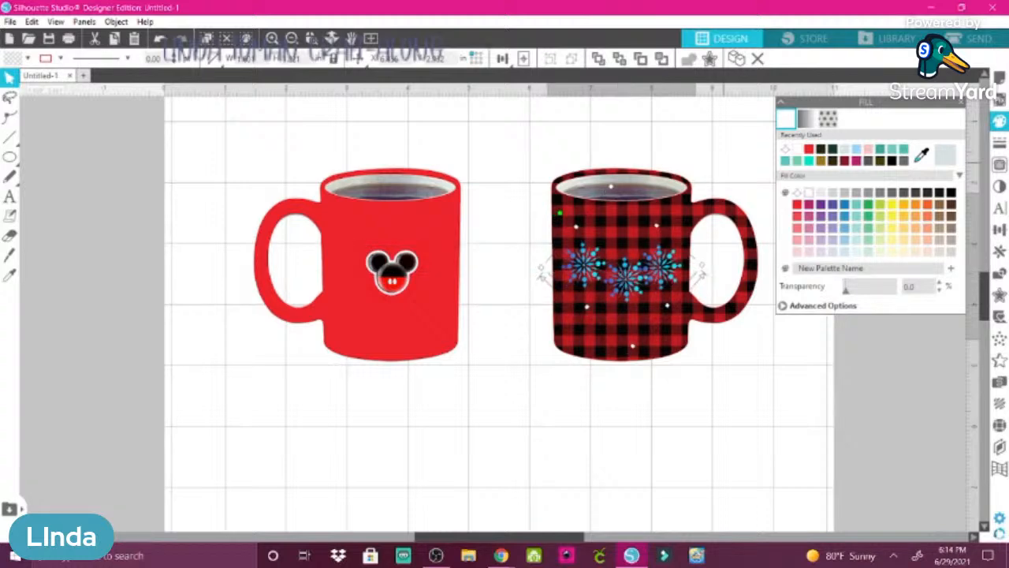
pyautogui.click(796, 154)
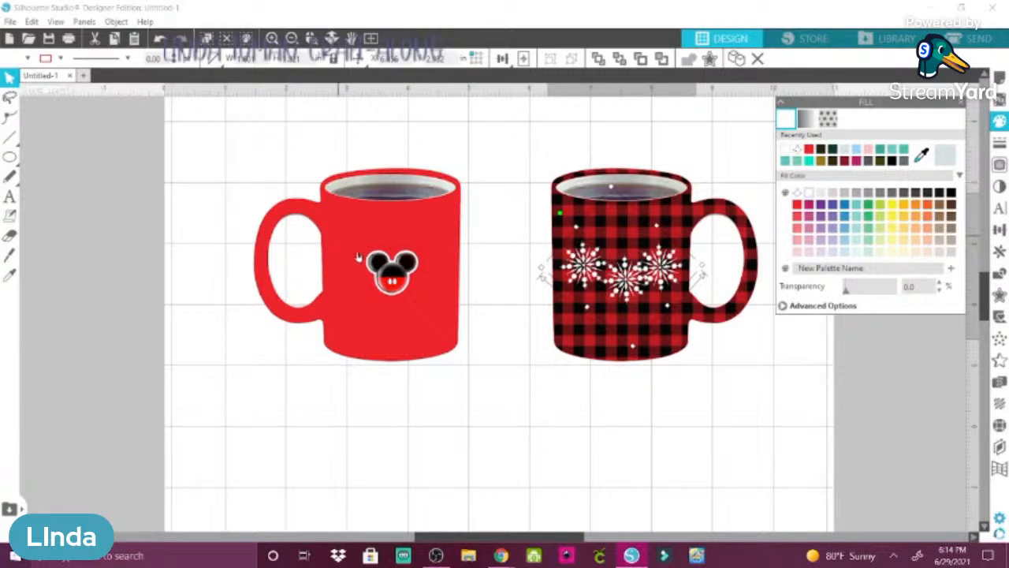
pyautogui.click(392, 282)
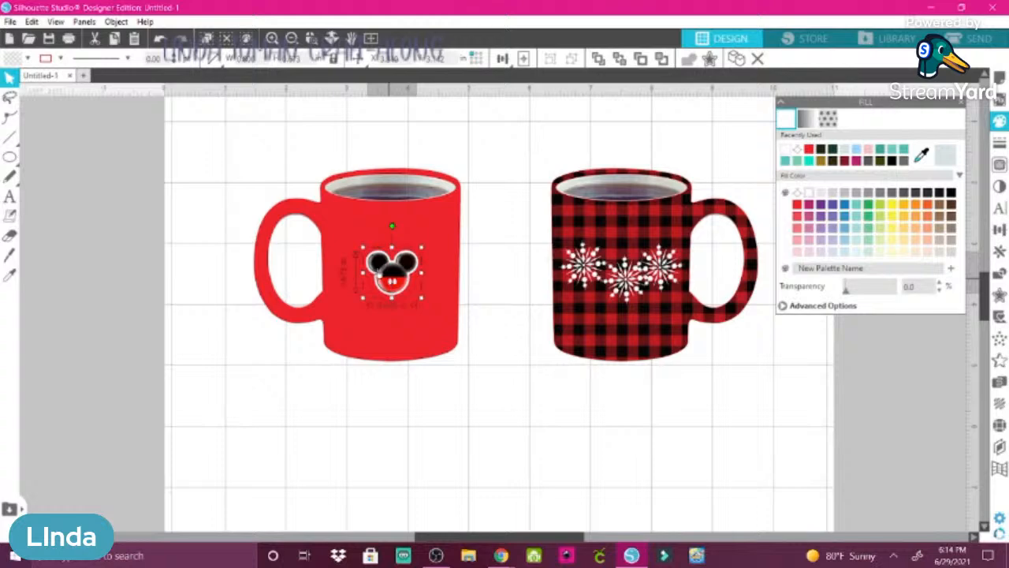
pyautogui.moveTo(363, 247)
pyautogui.mouseDown()
pyautogui.moveTo(352, 240)
pyautogui.moveTo(363, 248)
pyautogui.mouseUp()
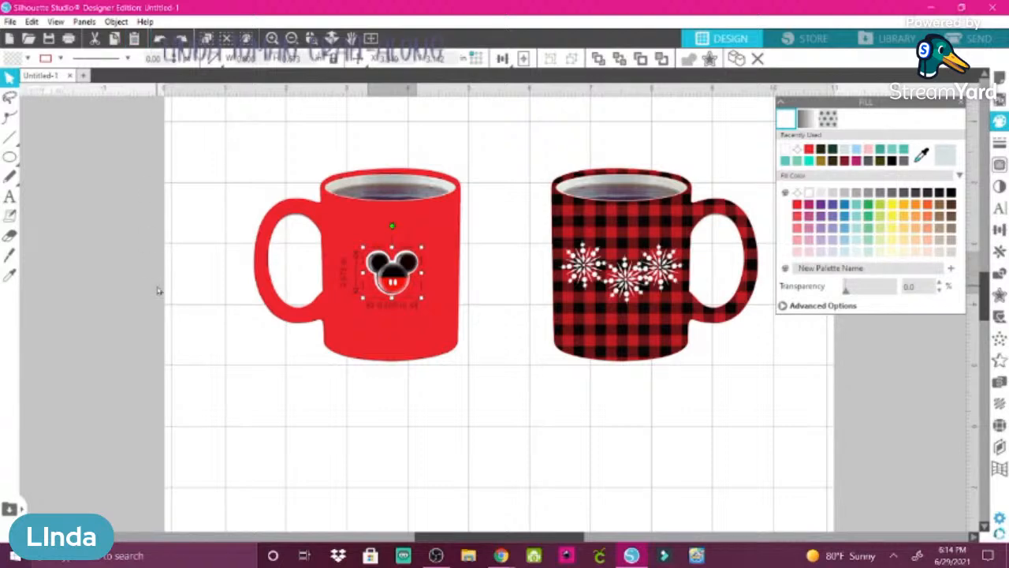
pyautogui.click(160, 39)
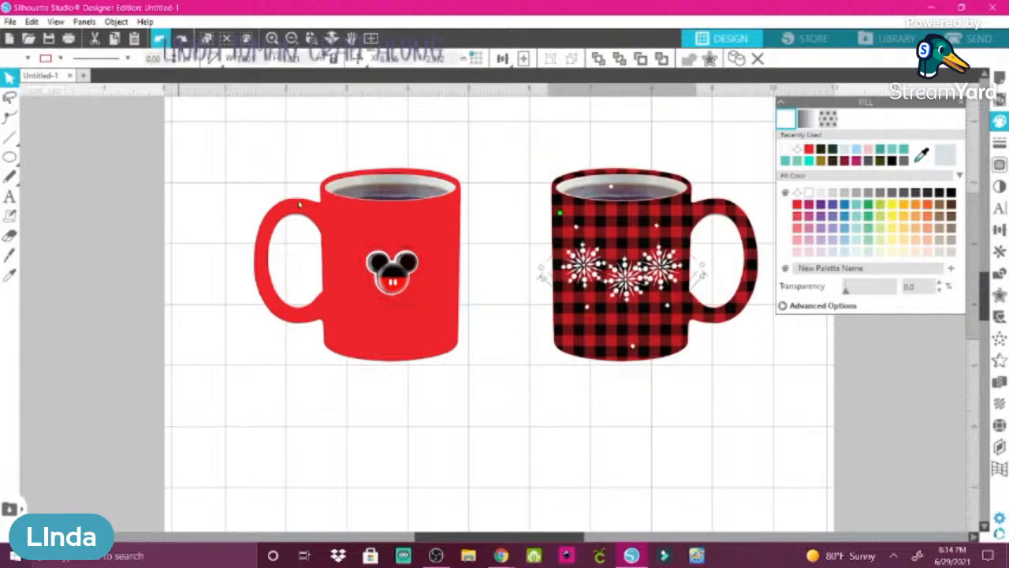
# - Shift the red mug away from the Mickey artwork and pull the Mickey head off its offset shapes
pyautogui.click(293, 391)
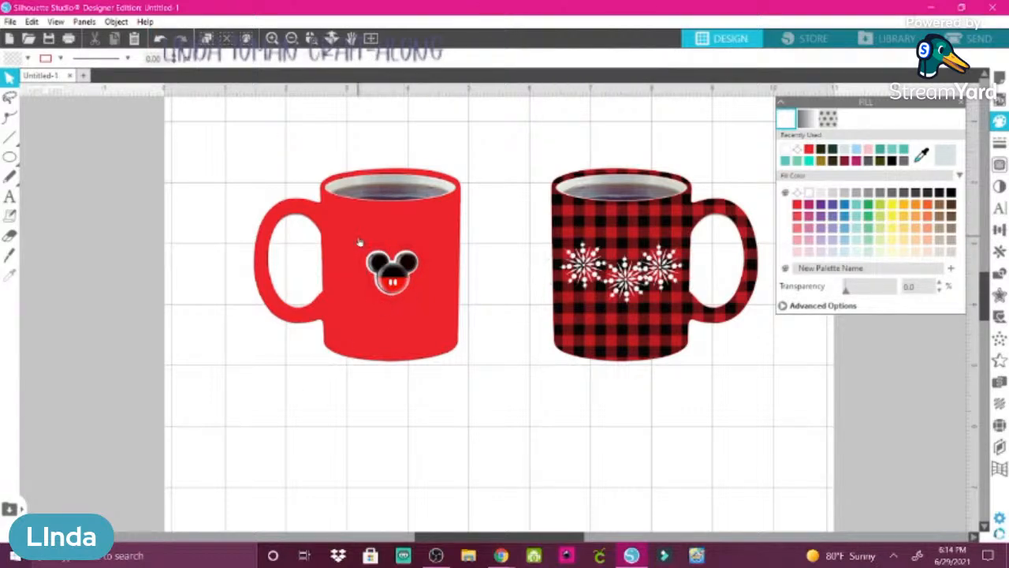
pyautogui.moveTo(359, 243); pyautogui.dragTo(213, 259)
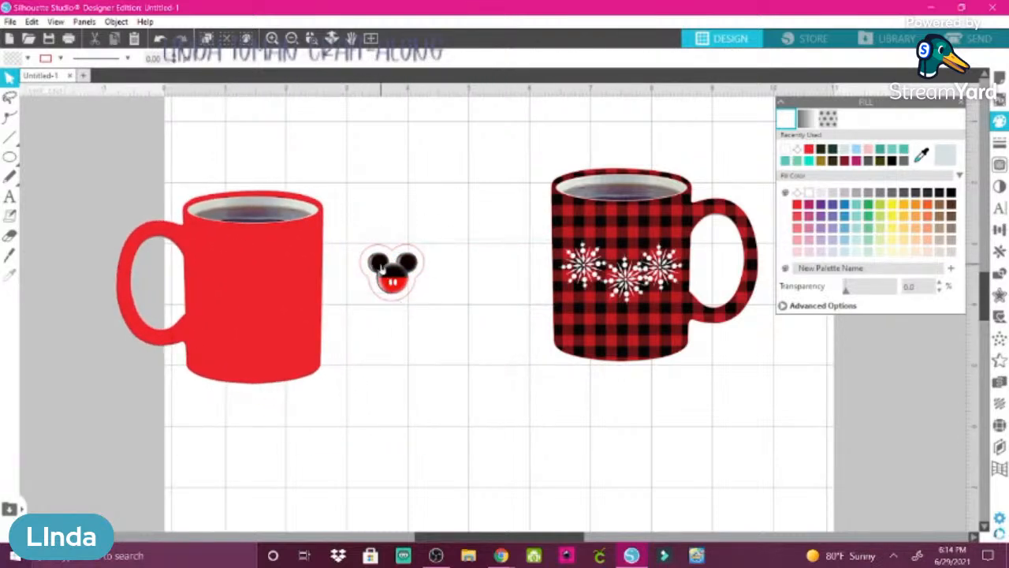
pyautogui.click(390, 276)
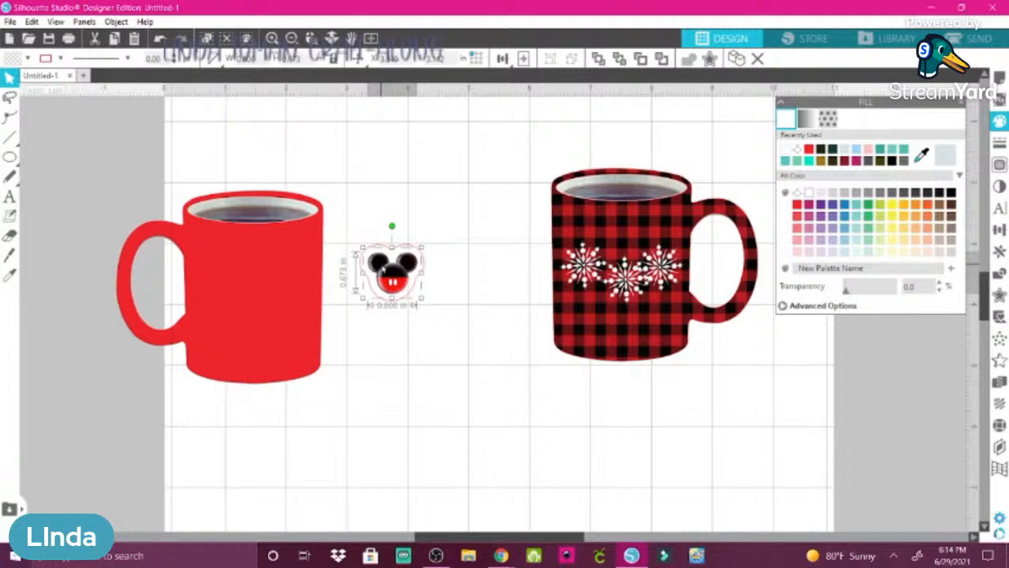
pyautogui.moveTo(239, 344); pyautogui.dragTo(289, 365)
pyautogui.click(404, 299)
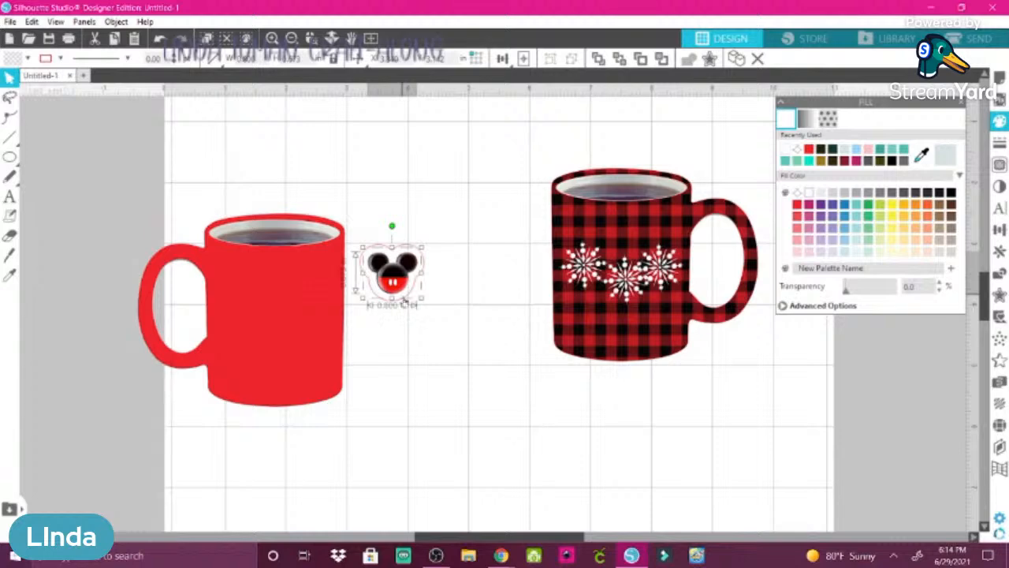
pyautogui.moveTo(404, 299); pyautogui.dragTo(416, 362)
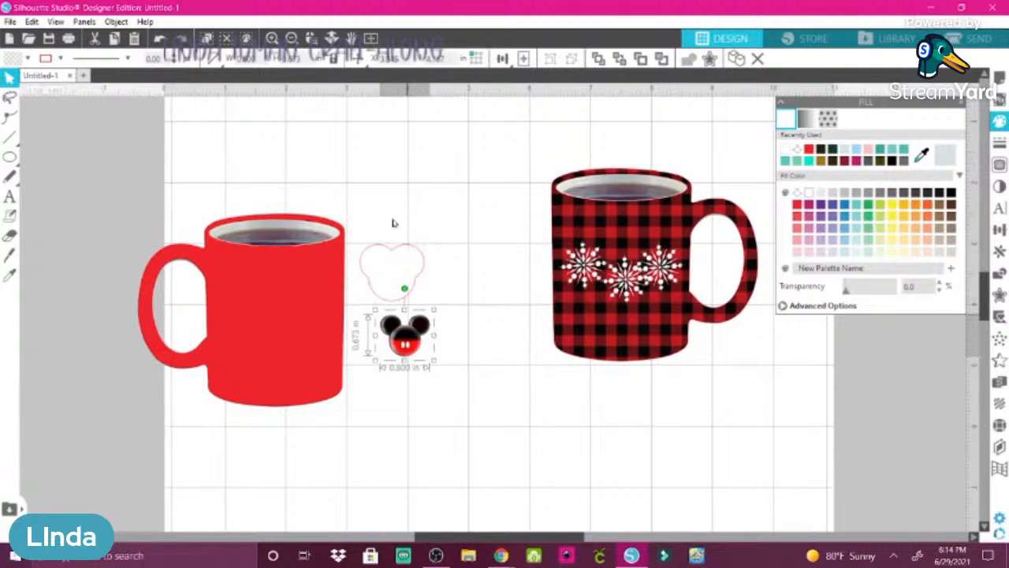
# - Place the white Mickey offset on the red mug's body and delete the larger leftover offset outline
pyautogui.click(396, 260)
pyautogui.moveTo(397, 259); pyautogui.dragTo(273, 314)
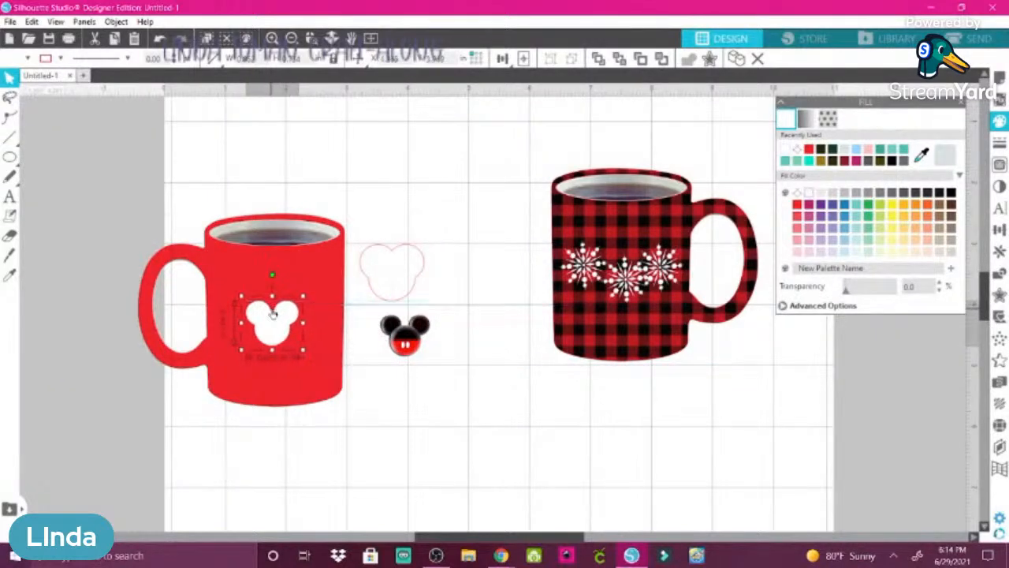
pyautogui.click(394, 282)
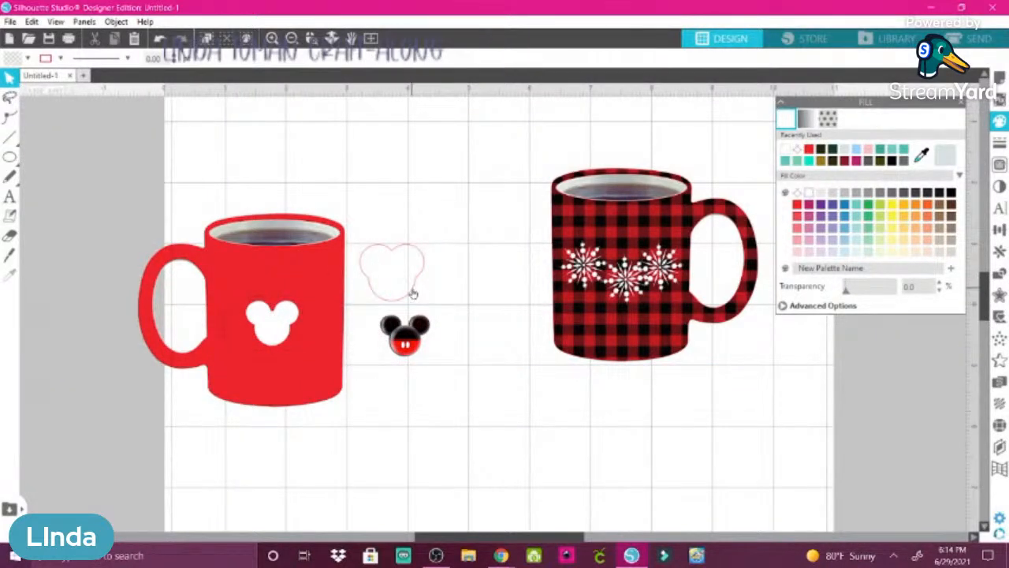
pyautogui.click(412, 293)
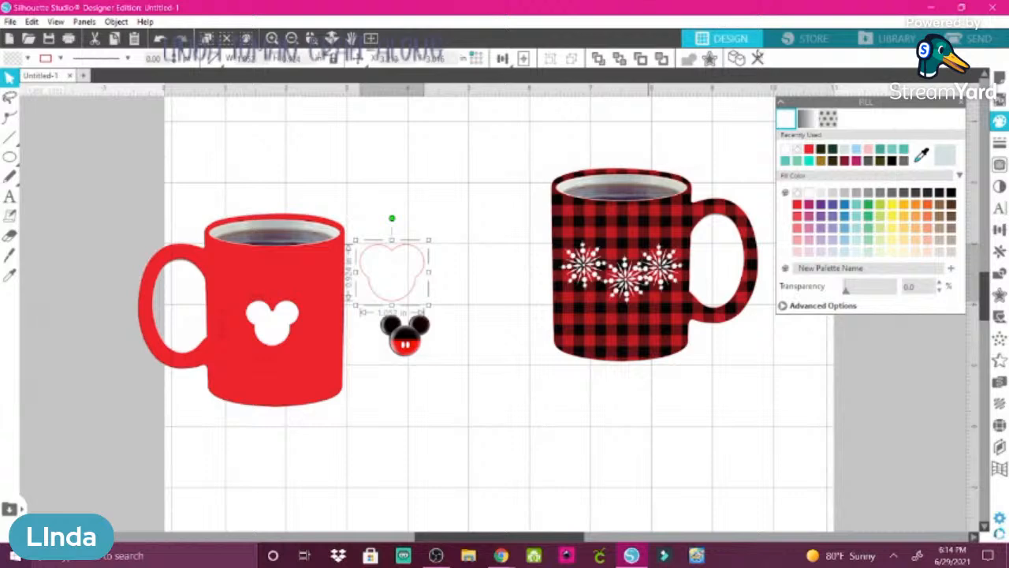
pyautogui.press('Delete')
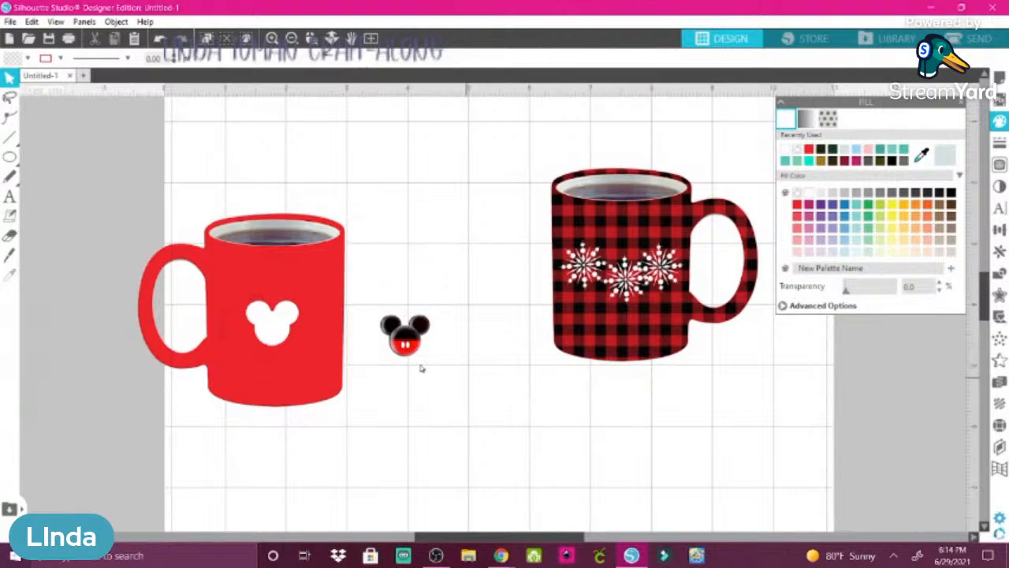
# - Centre the Mickey head over its white offset on the red mug
pyautogui.click(407, 352)
pyautogui.moveTo(407, 352); pyautogui.dragTo(275, 345)
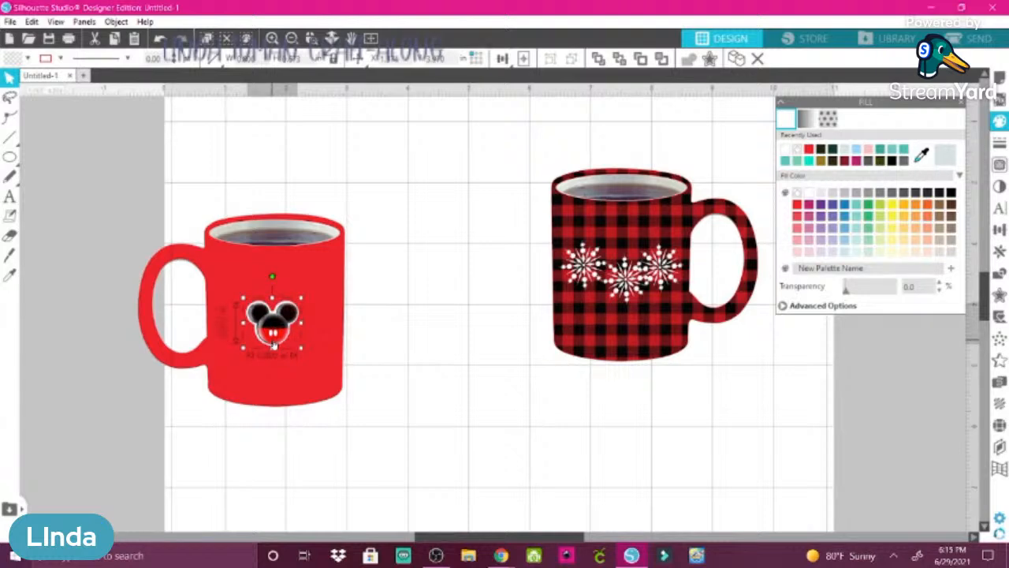
pyautogui.click(378, 374)
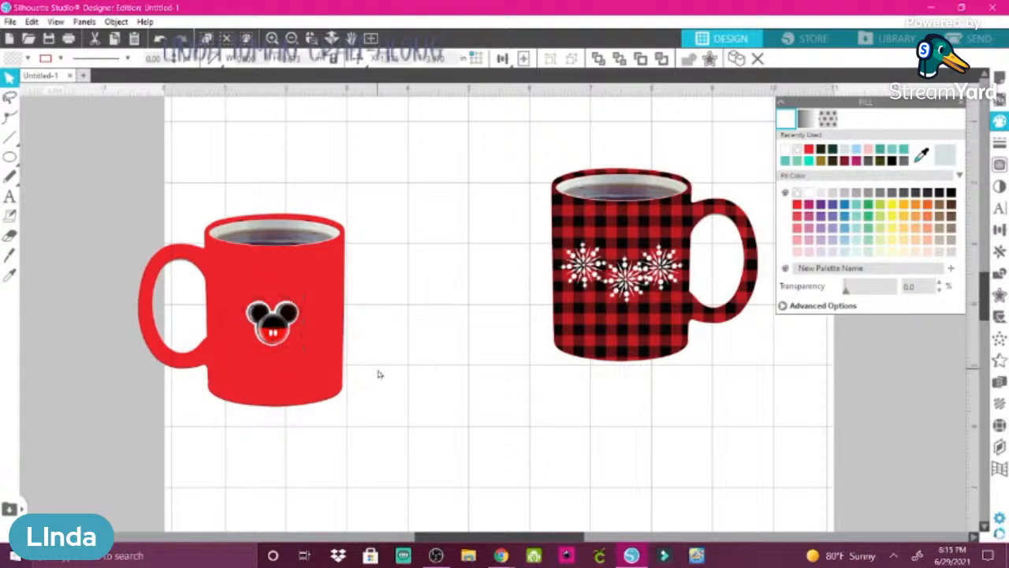
# - Move the red mug out from under the Mickey head and its offset, toward the plaid mug
pyautogui.click(255, 333)
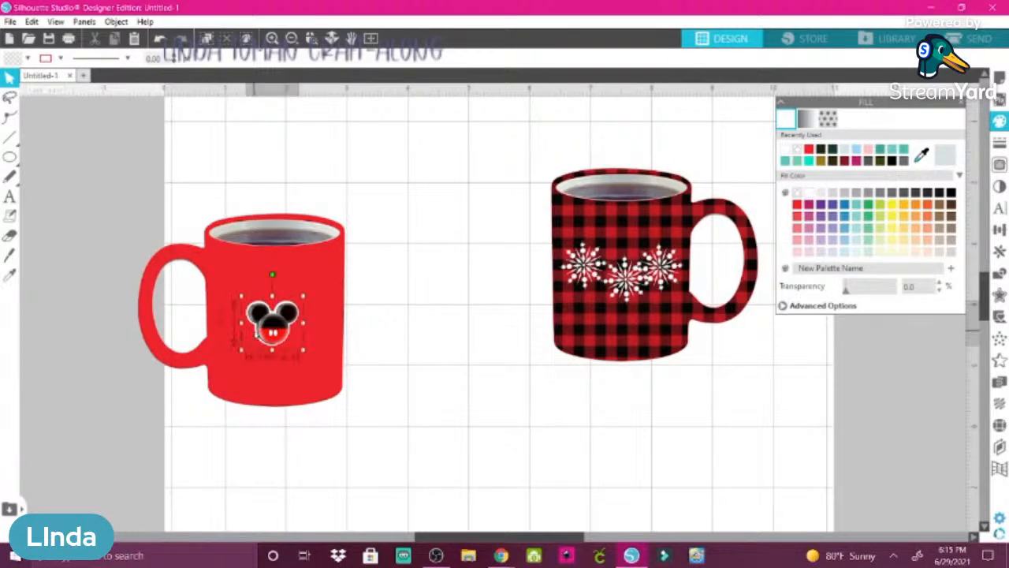
pyautogui.click(323, 275)
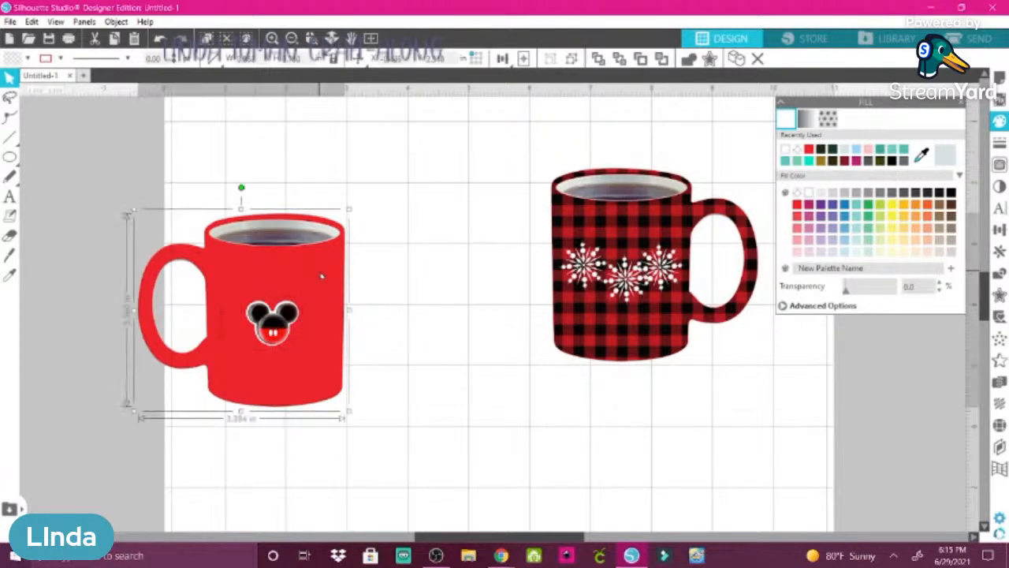
pyautogui.moveTo(322, 275); pyautogui.dragTo(525, 295)
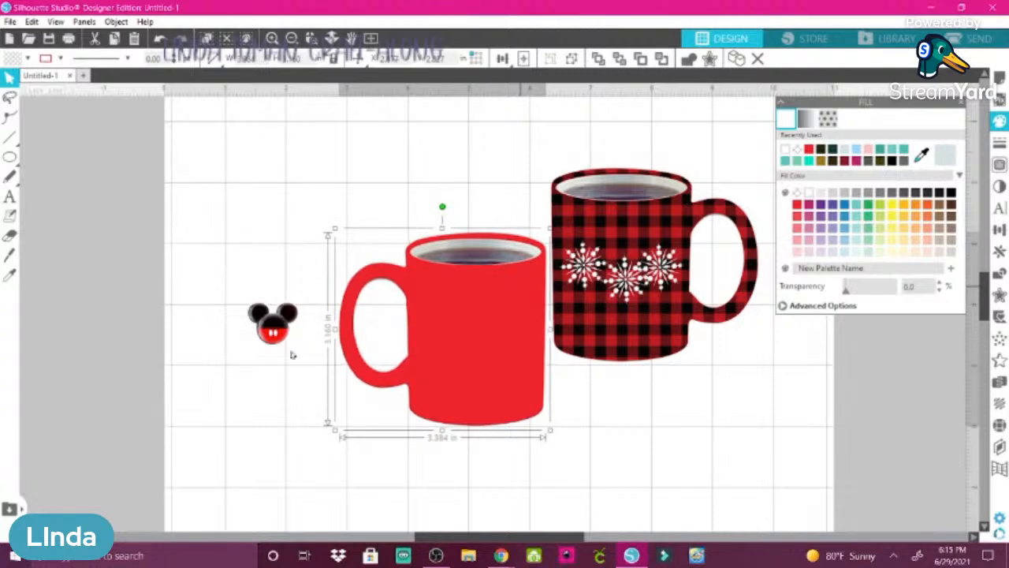
# - Group the Mickey head with its white offset shape
pyautogui.click(272, 320)
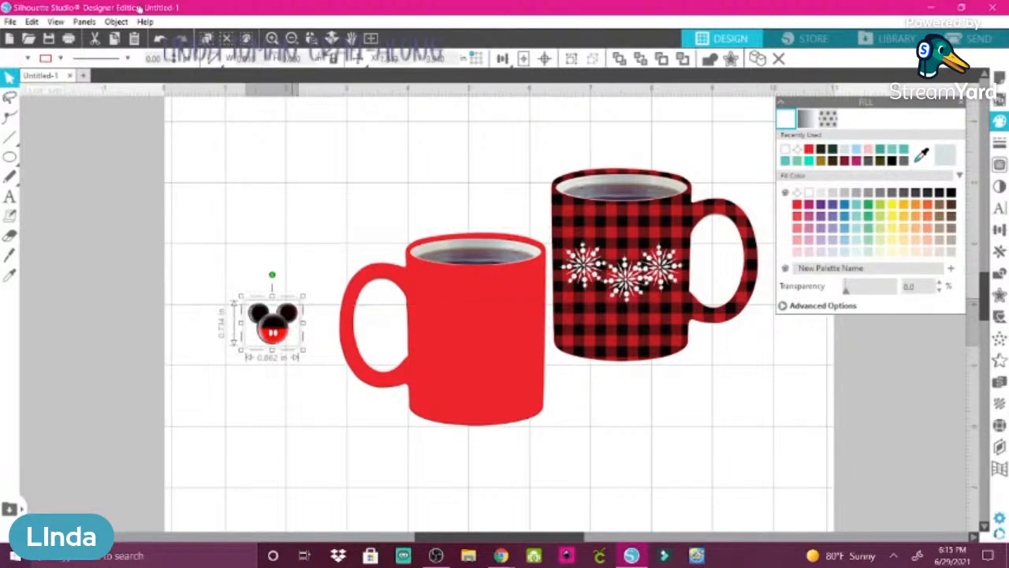
pyautogui.click(116, 24)
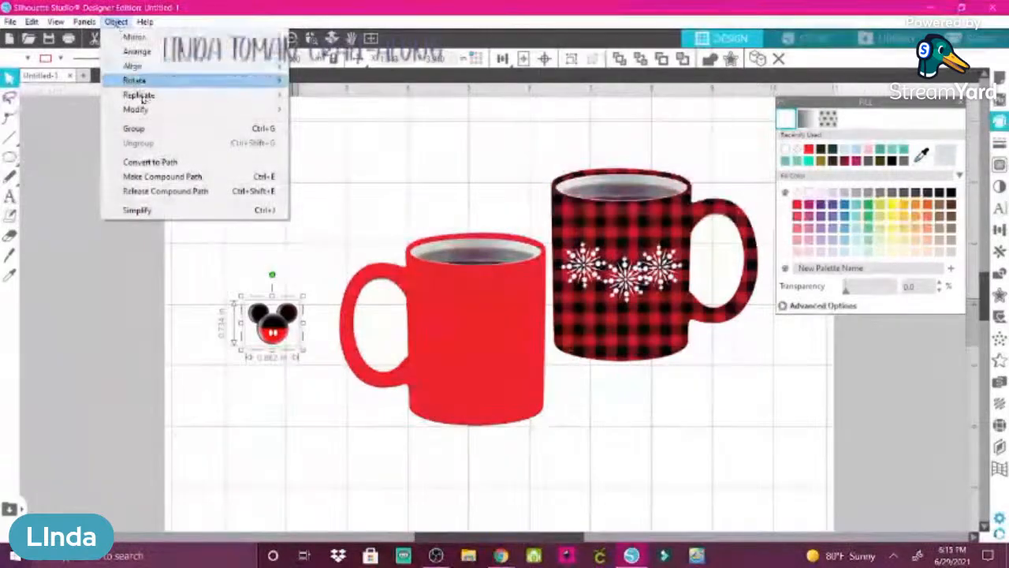
pyautogui.click(147, 129)
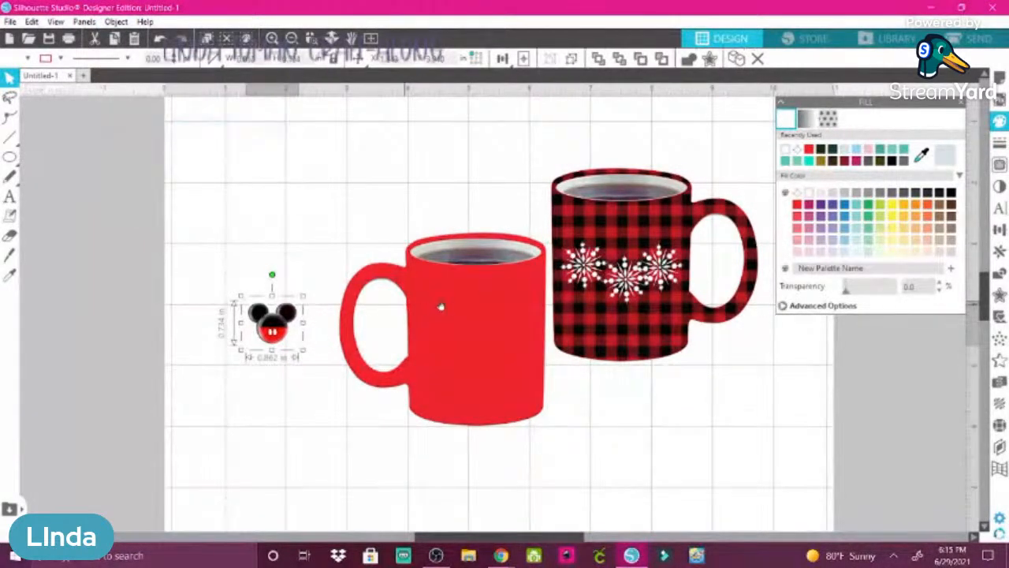
# - Move the red mug back away from the plaid mug and place the grouped Mickey head on its body
pyautogui.moveTo(458, 310); pyautogui.dragTo(301, 264)
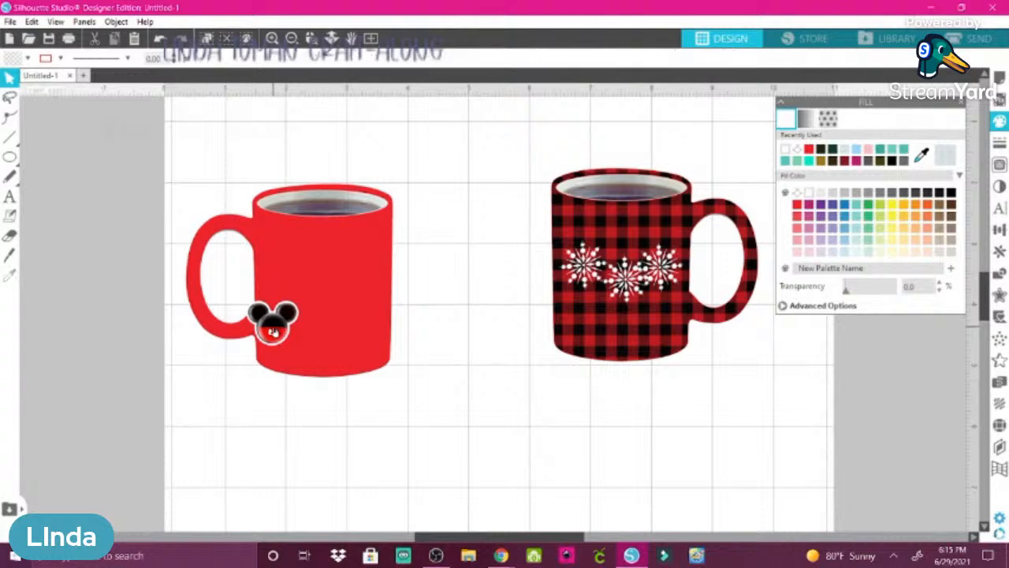
pyautogui.moveTo(276, 329); pyautogui.dragTo(327, 281)
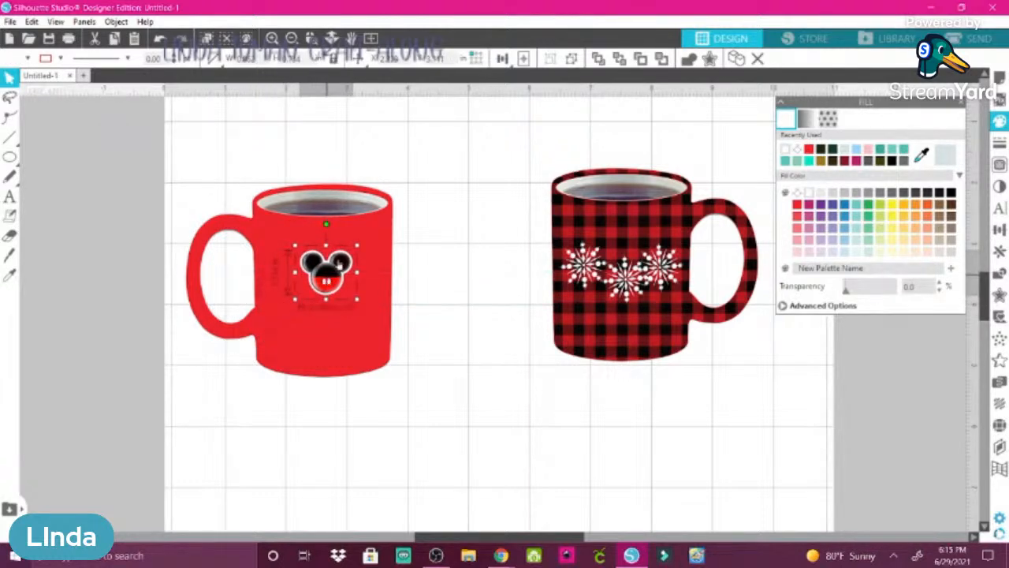
pyautogui.moveTo(326, 277); pyautogui.dragTo(316, 274)
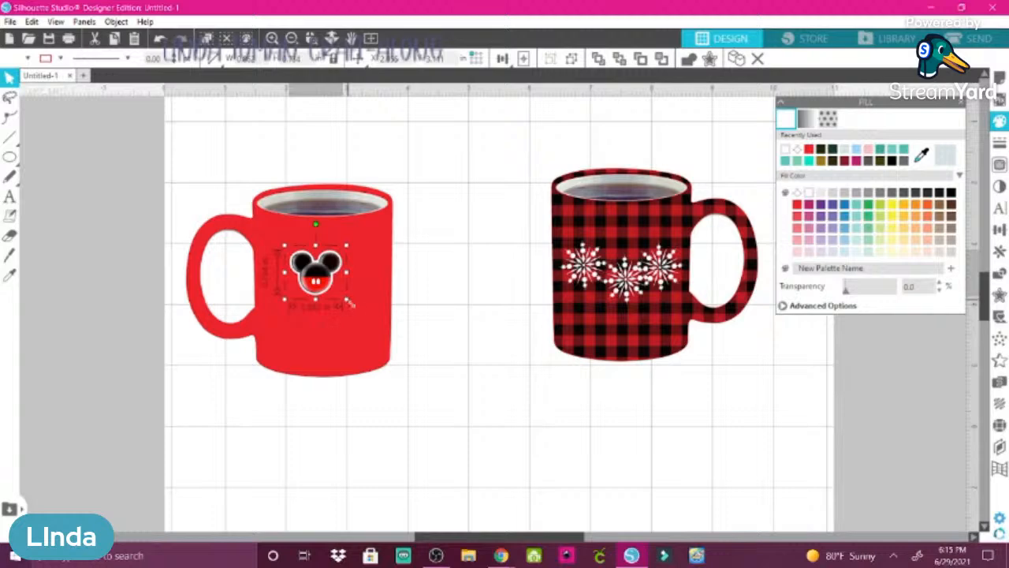
# - Enlarge the Mickey head group proportionally and recentre it on the red mug's body
pyautogui.moveTo(349, 302); pyautogui.dragTo(387, 329)
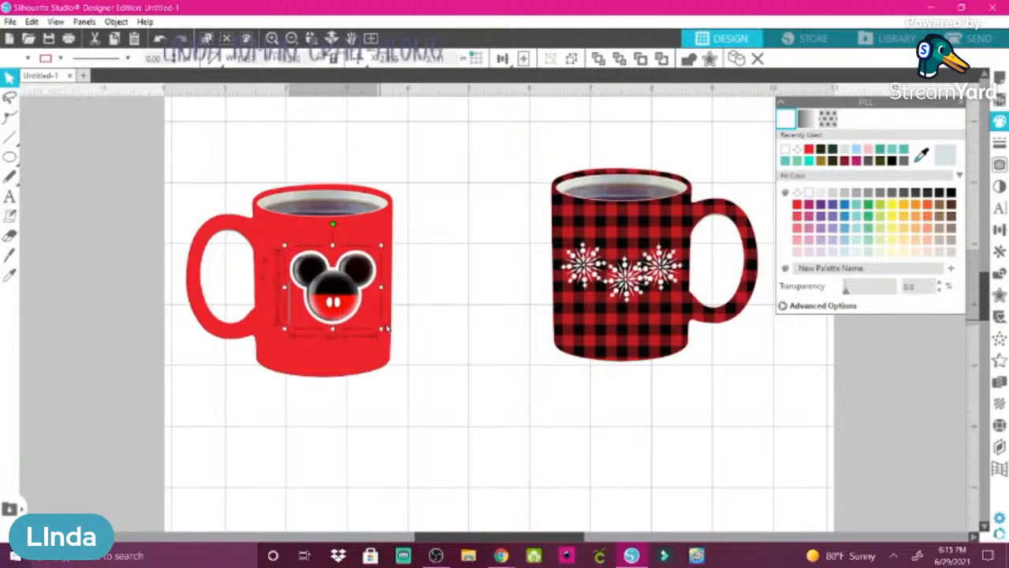
pyautogui.moveTo(335, 301); pyautogui.dragTo(323, 305)
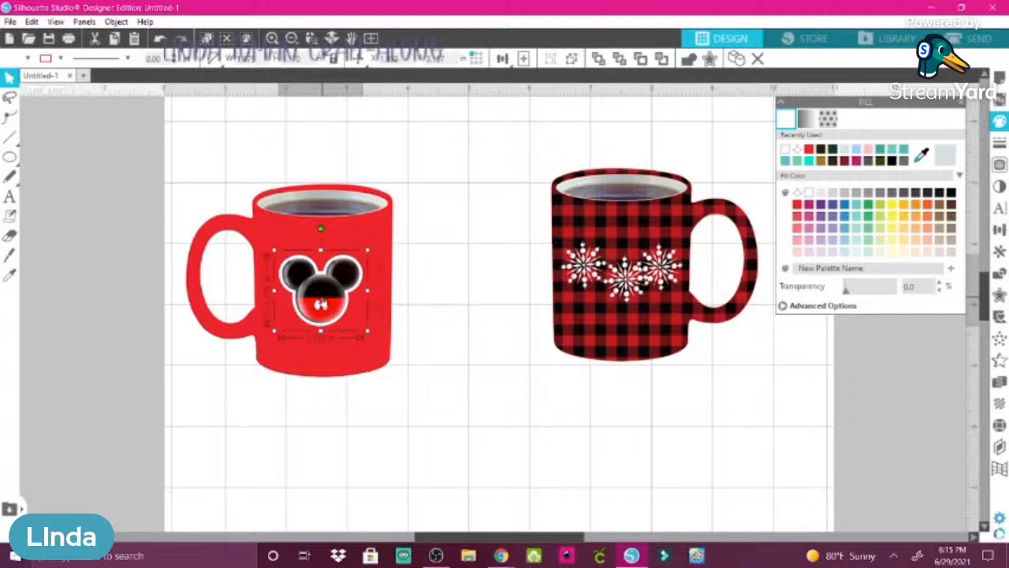
pyautogui.click(411, 278)
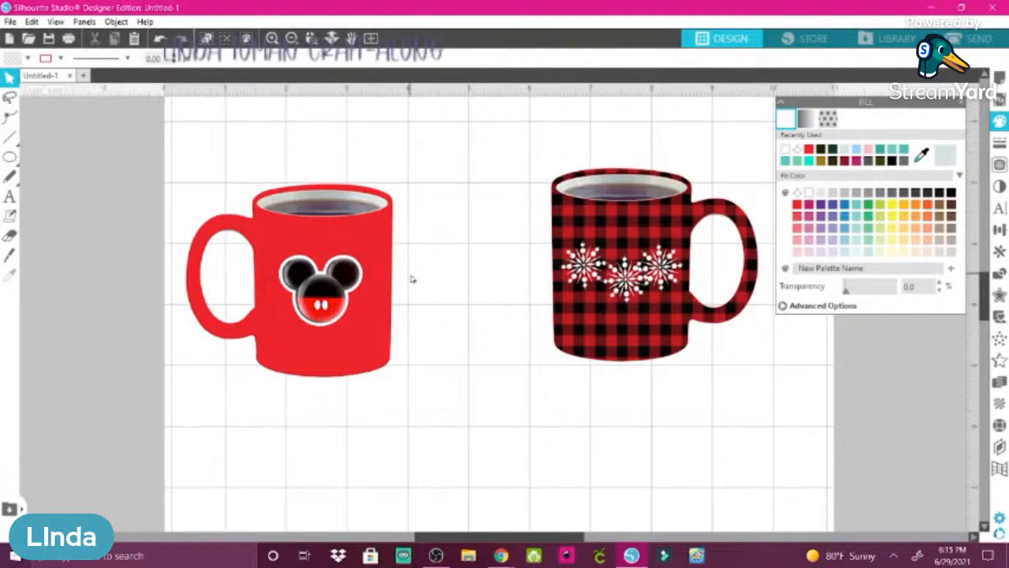
# - Browse the Clipart, Pictures and Downloads folders for another image to merge, and close the file browser without merging anything
pyautogui.click(10, 22)
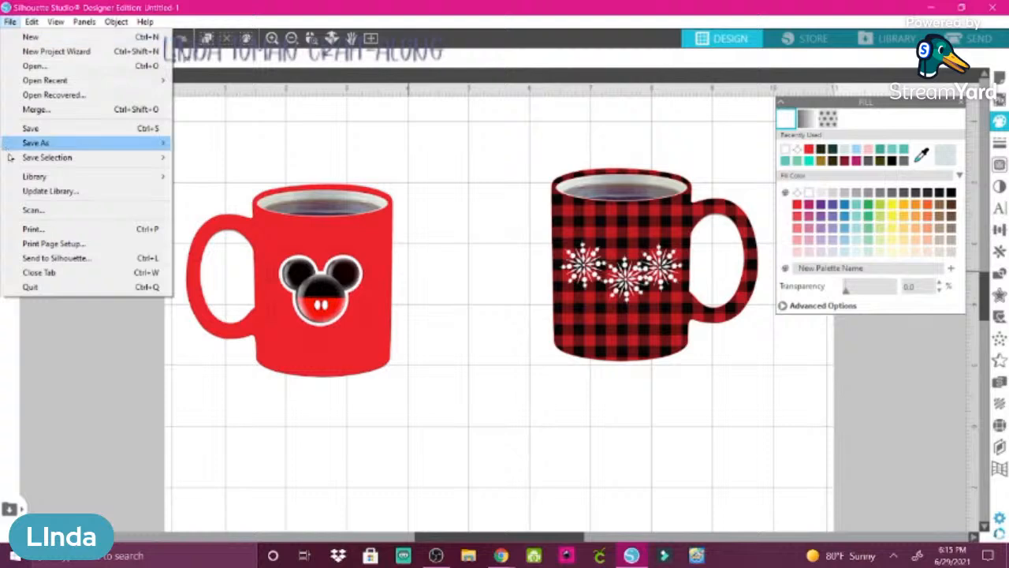
pyautogui.click(36, 110)
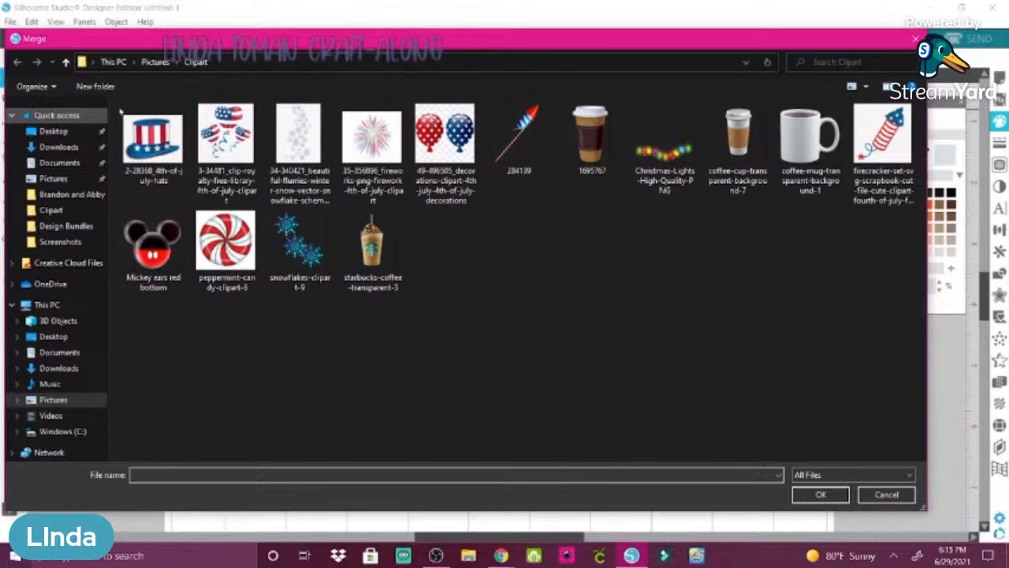
pyautogui.click(160, 62)
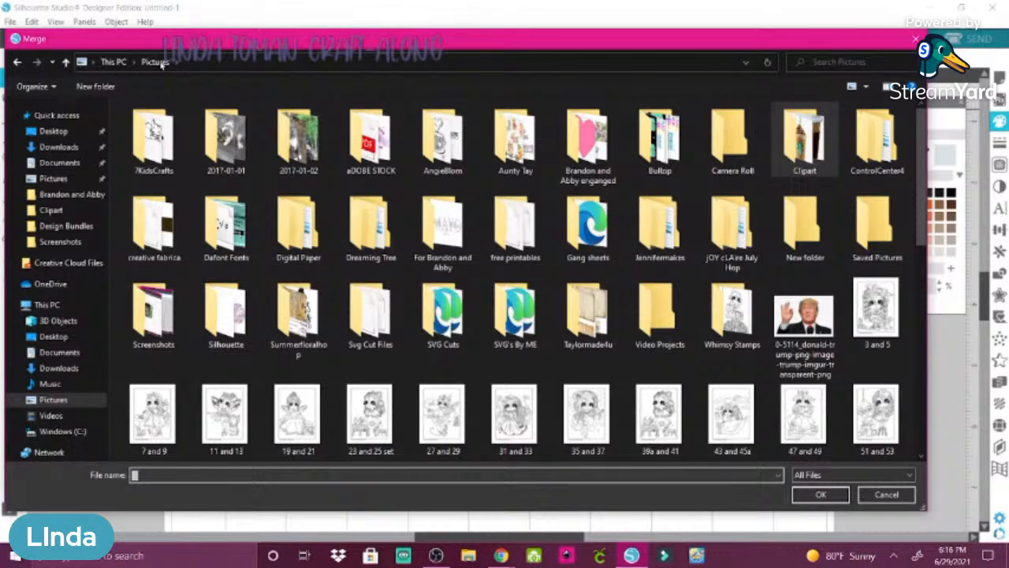
pyautogui.scroll(-3, 282, 361)
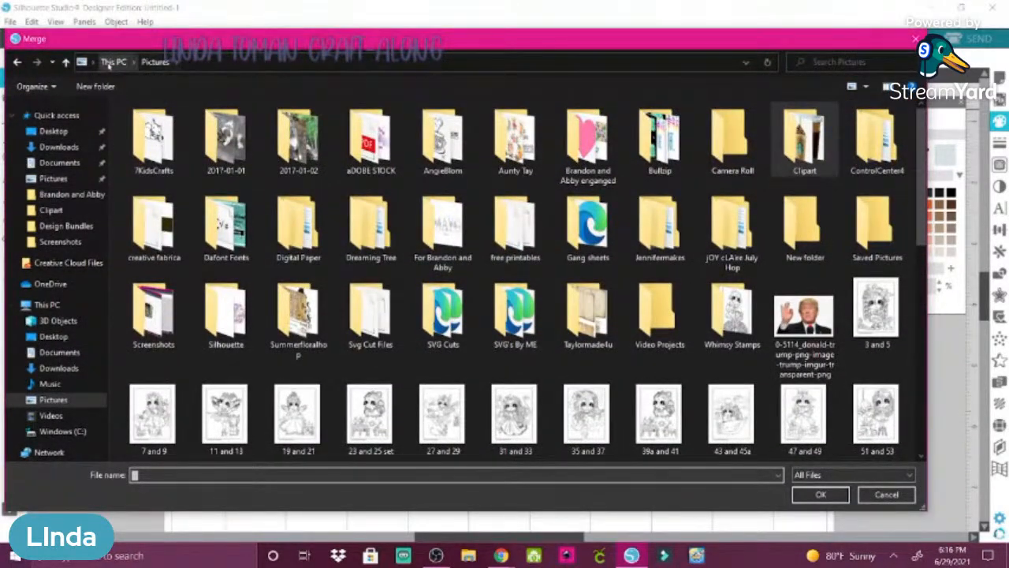
pyautogui.click(112, 62)
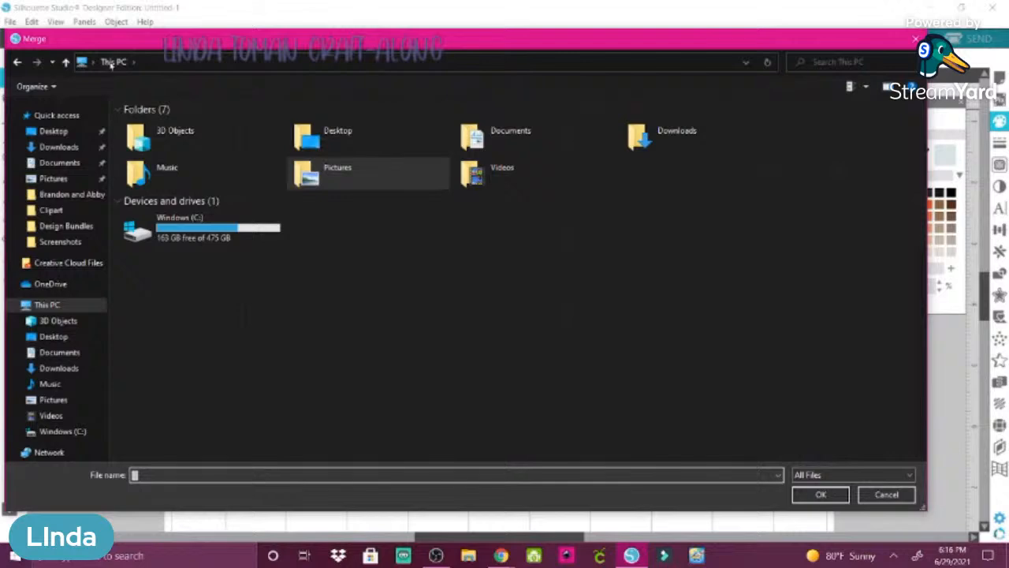
pyautogui.click(675, 146)
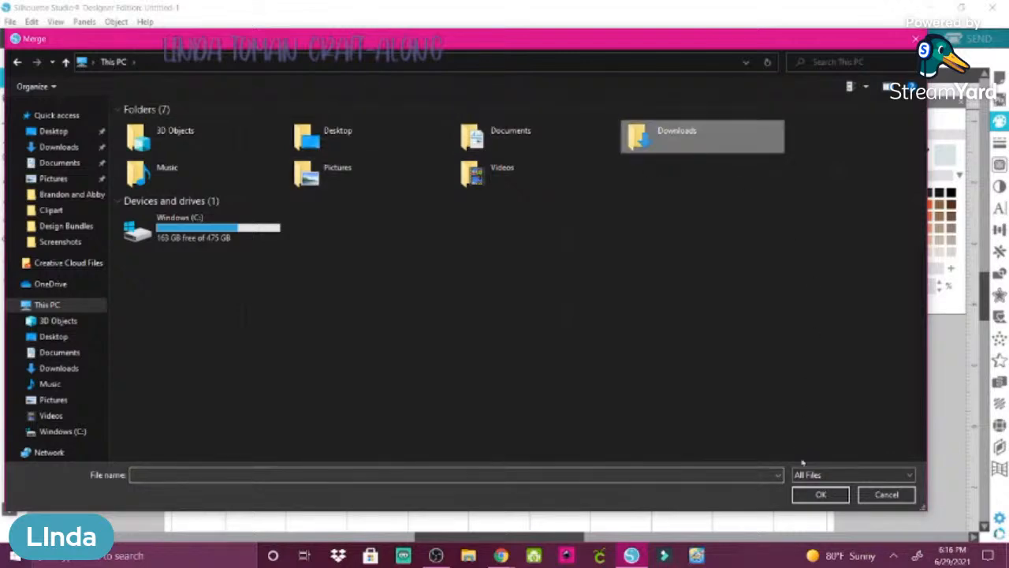
pyautogui.click(816, 495)
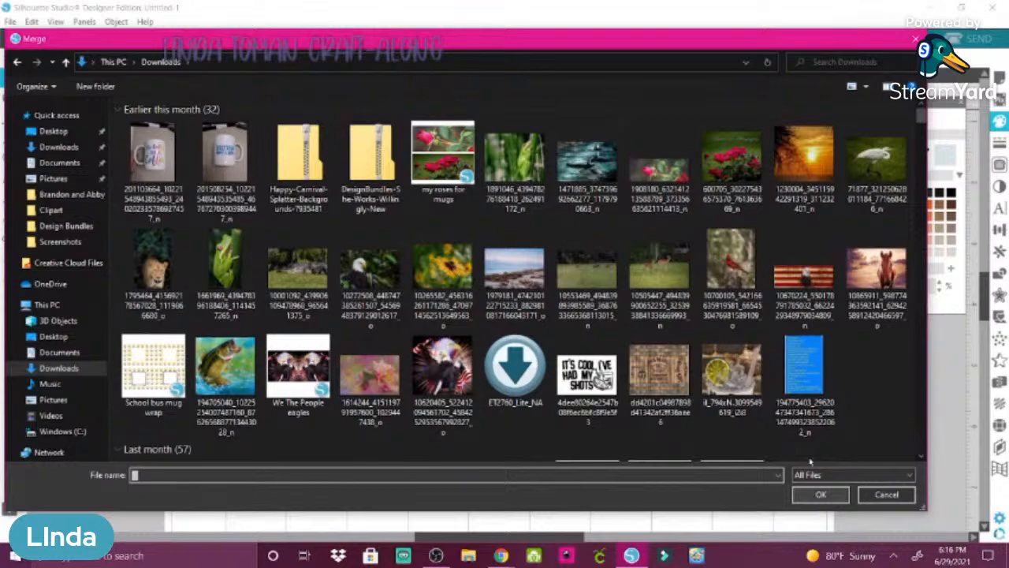
pyautogui.moveTo(921, 116); pyautogui.dragTo(921, 120)
pyautogui.moveTo(914, 71); pyautogui.dragTo(915, 38)
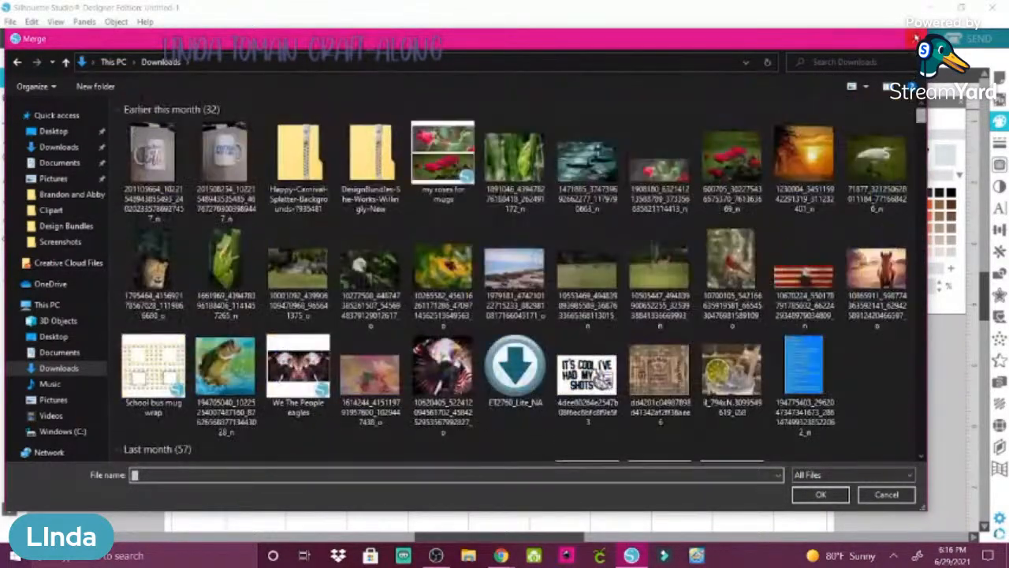
pyautogui.click(113, 61)
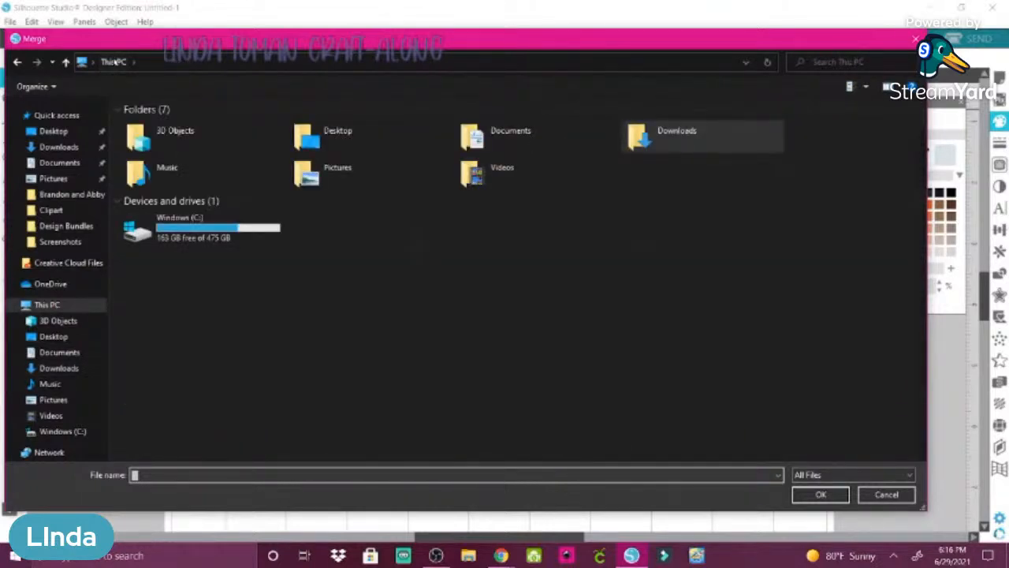
pyautogui.click(915, 39)
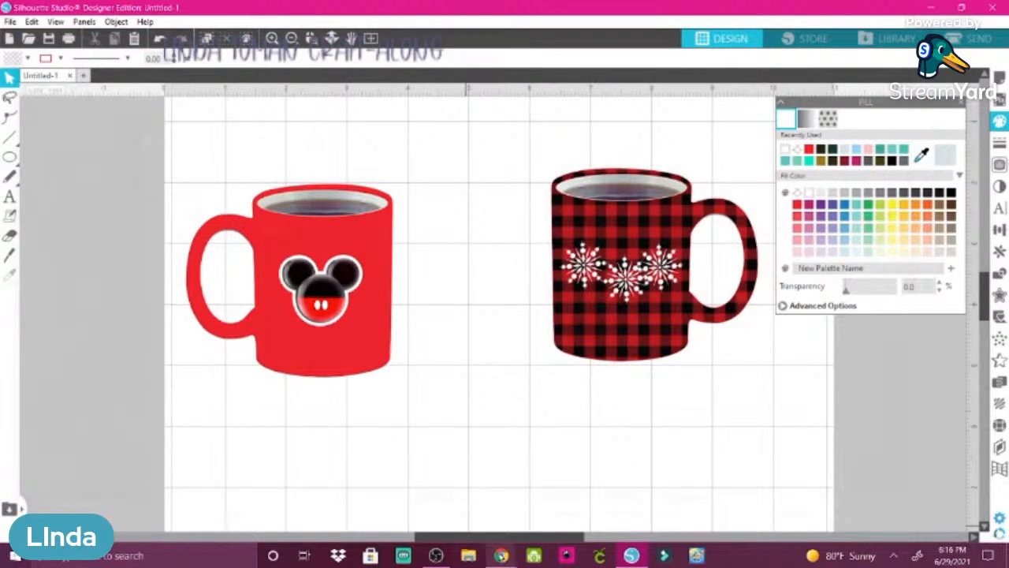
# - Check the YouTube live chat pop-out for messages and minimize it
pyautogui.moveTo(502, 557)
pyautogui.click(571, 502)
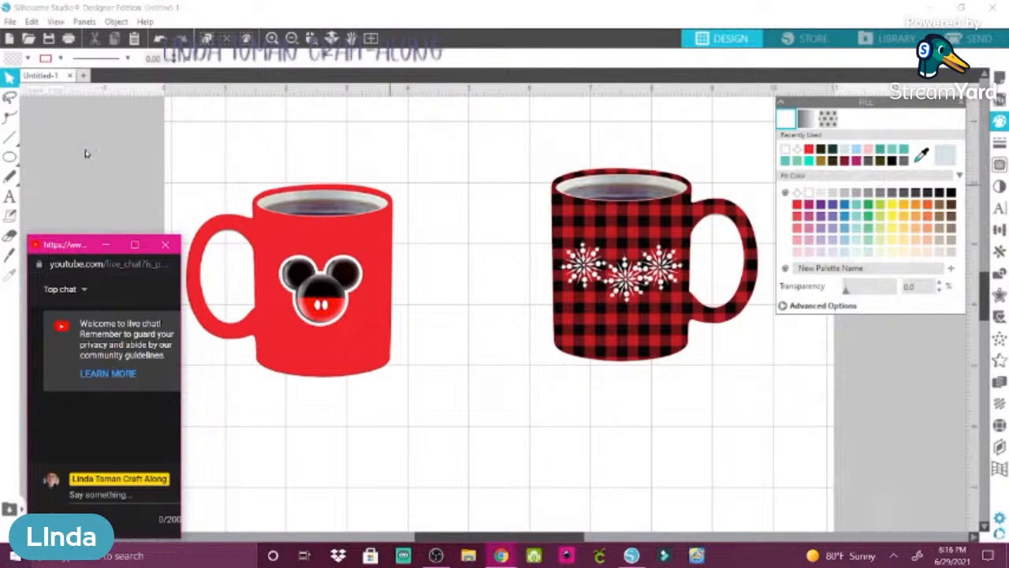
pyautogui.click(104, 246)
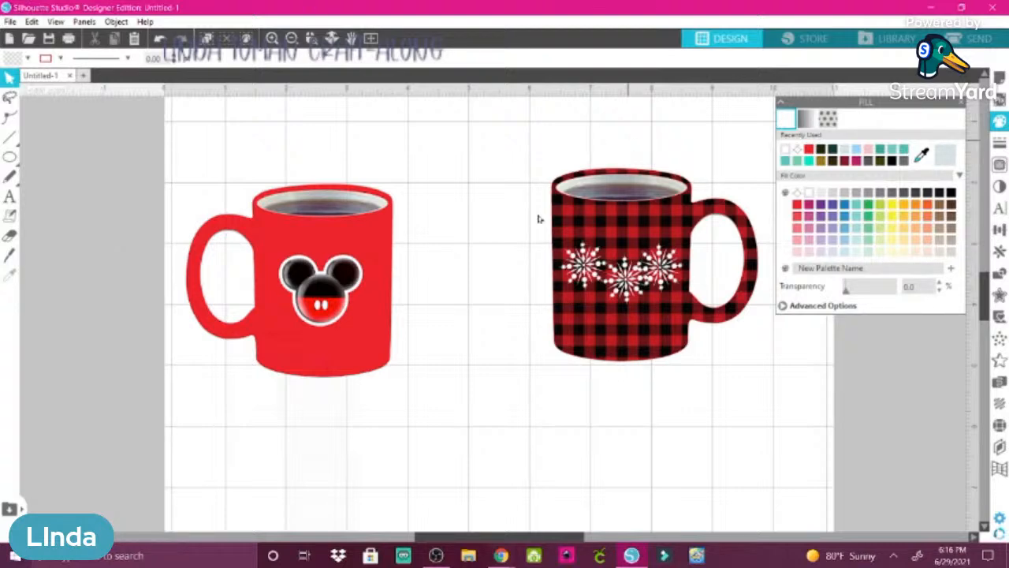
# - Switch to the main Chrome browser window showing the YouTube stream
pyautogui.click(501, 555)
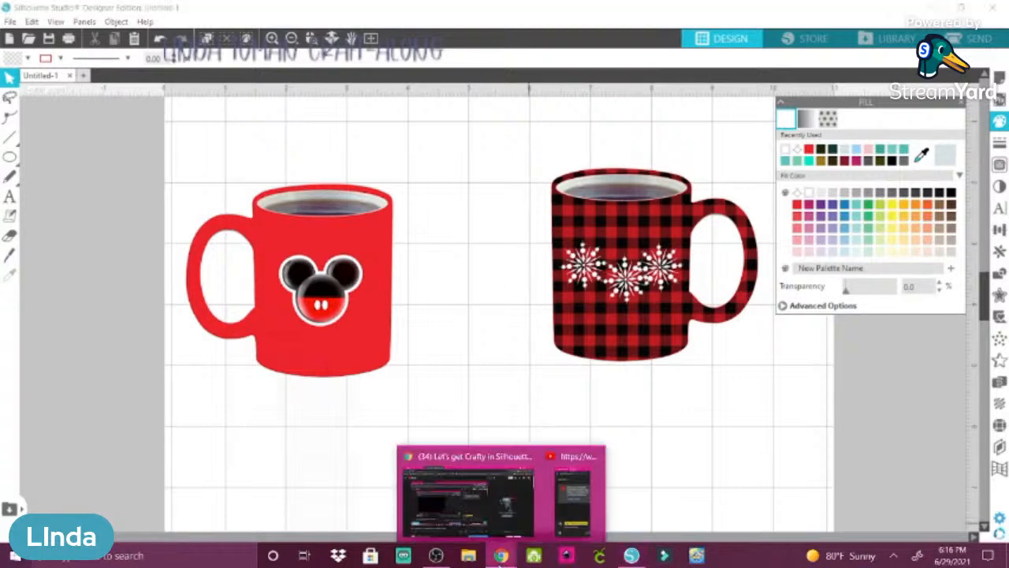
pyautogui.click(470, 484)
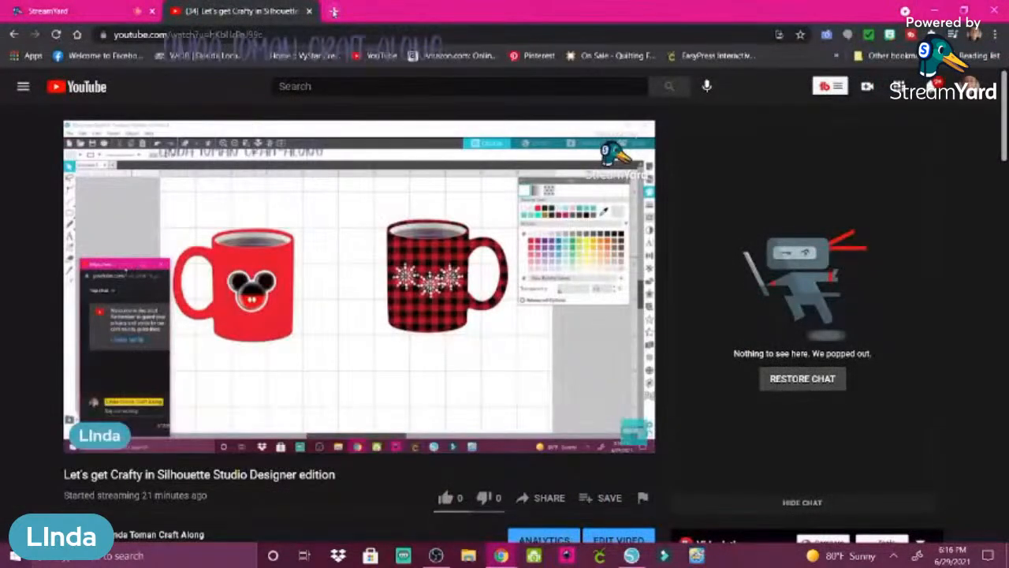
# - Open the clipart-library.com website in a new browser tab
pyautogui.click(335, 11)
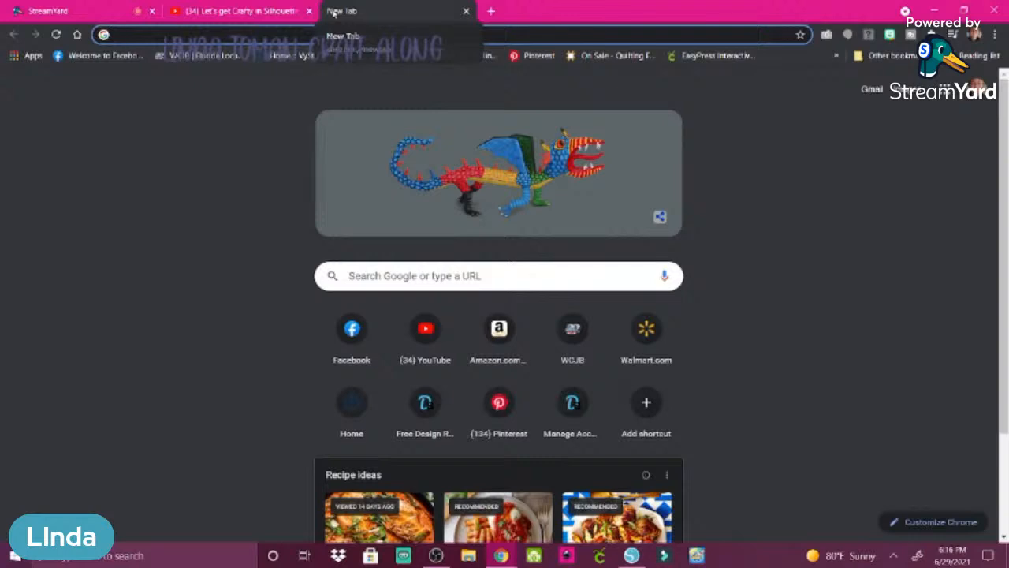
pyautogui.write('clipart-library.com')
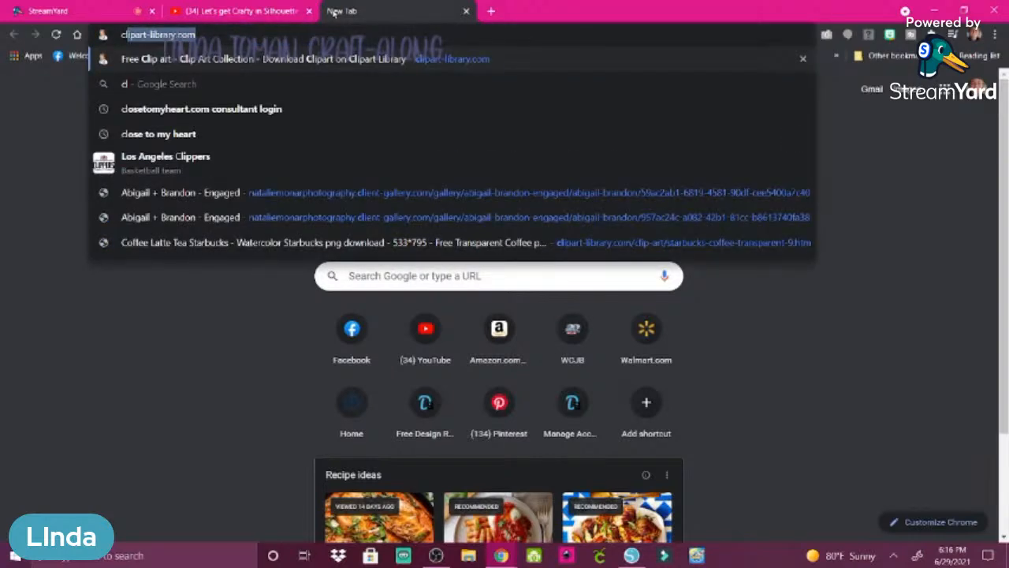
pyautogui.click(154, 35)
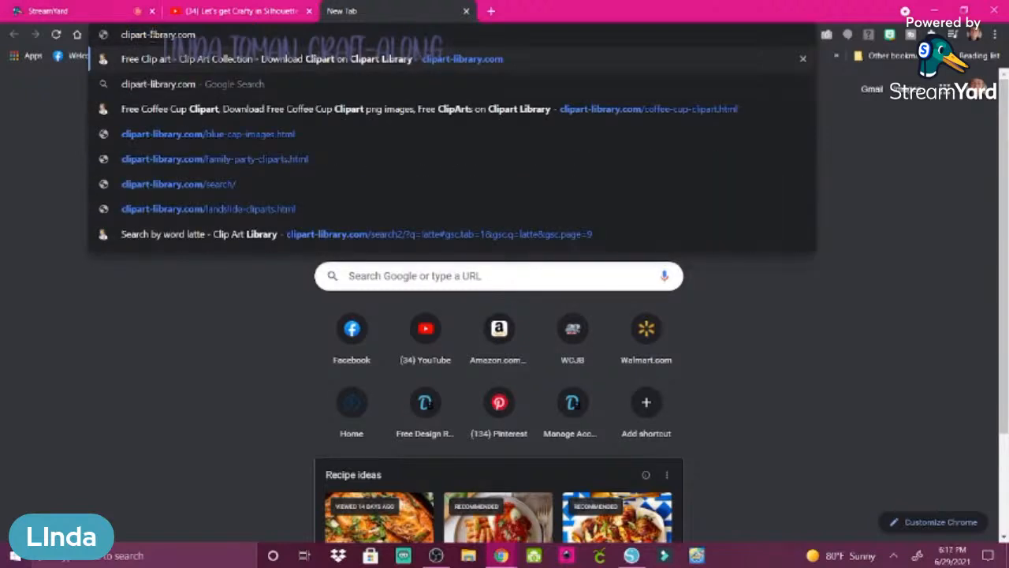
pyautogui.click(159, 63)
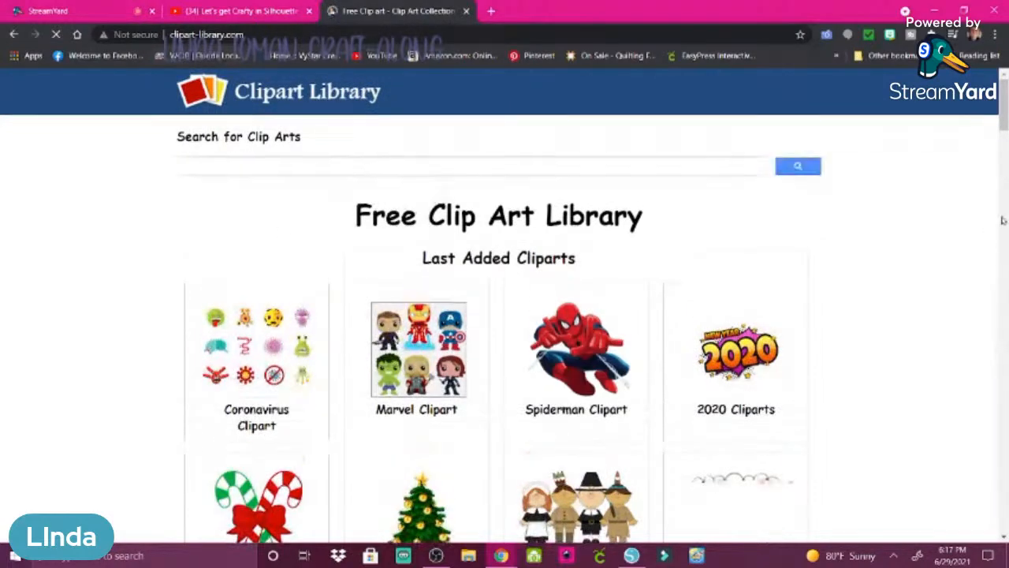
# - Open the Christmas Cliparts collection among the last added cliparts
pyautogui.moveTo(1003, 119); pyautogui.dragTo(1003, 136)
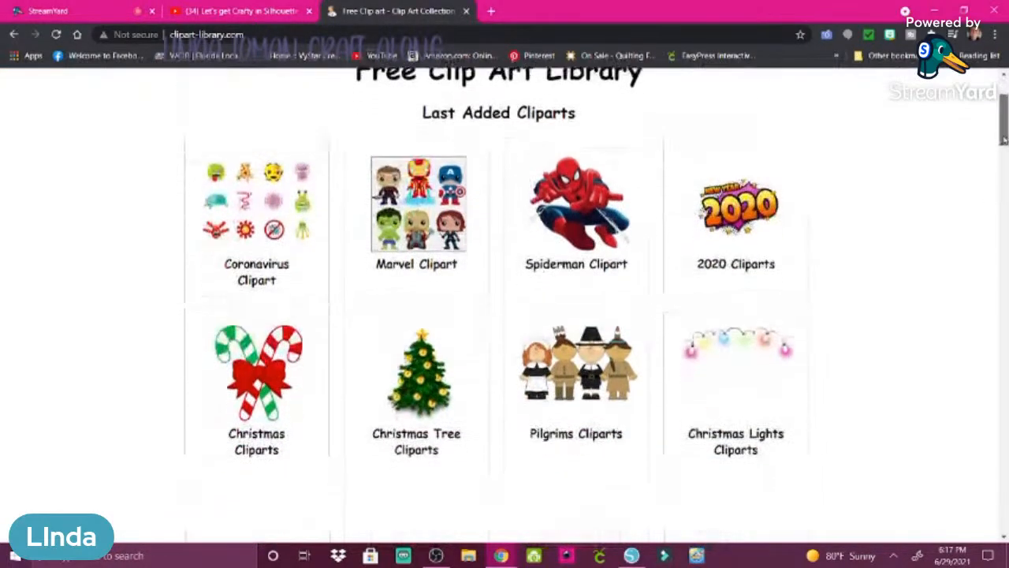
pyautogui.scroll(-1, 832, 240)
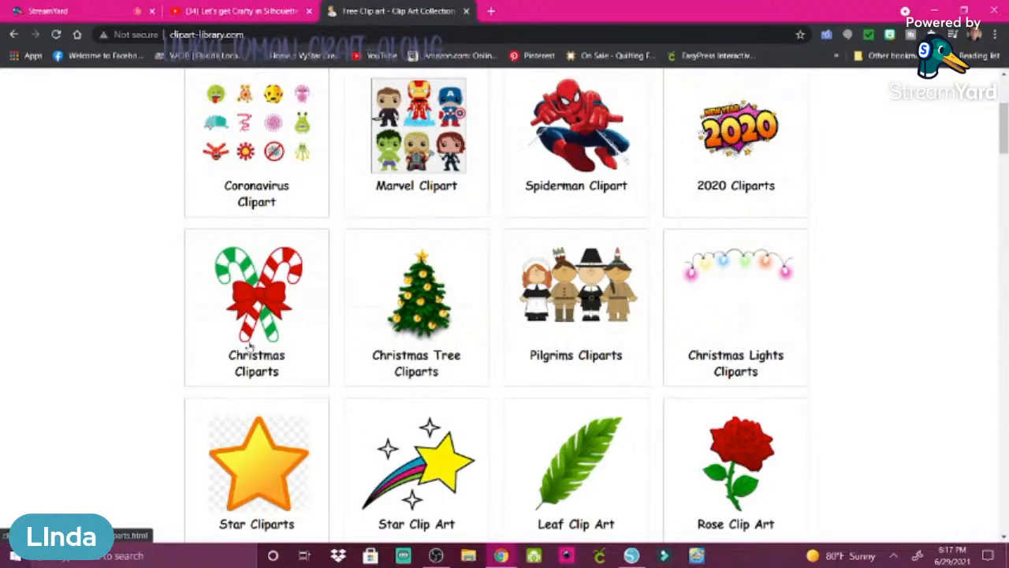
pyautogui.click(266, 307)
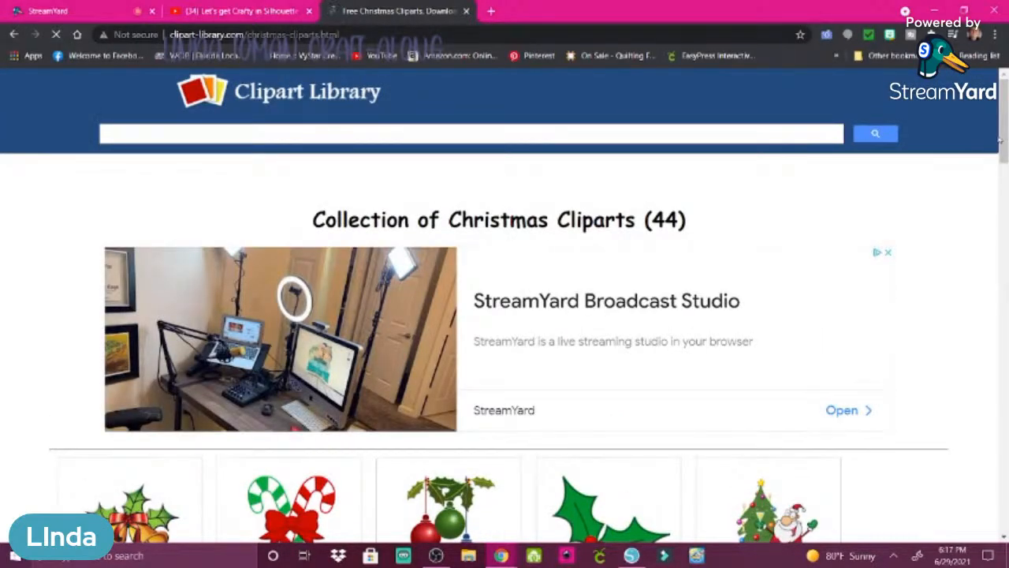
# - Look through the Christmas cliparts, preview the green wreath with the red bow, and close its page
pyautogui.moveTo(1000, 141); pyautogui.dragTo(1005, 203)
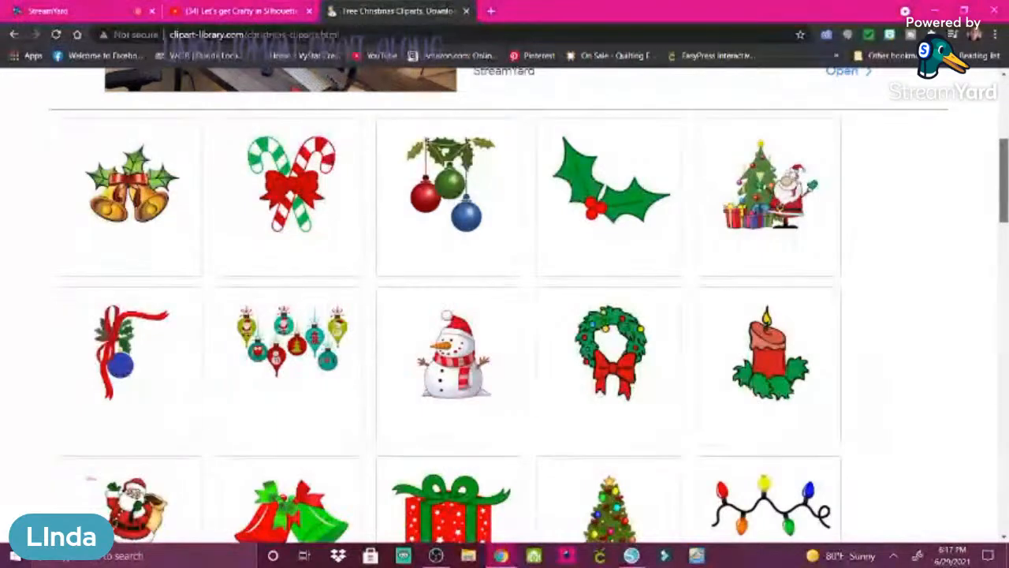
pyautogui.moveTo(1004, 204); pyautogui.dragTo(1006, 303)
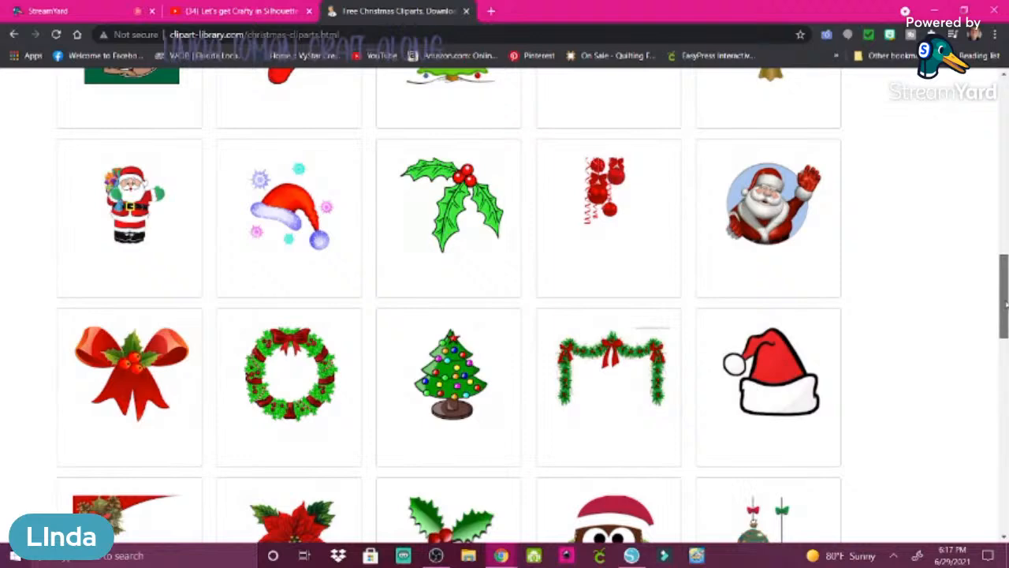
pyautogui.moveTo(1006, 303); pyautogui.dragTo(1006, 297)
pyautogui.click(265, 410)
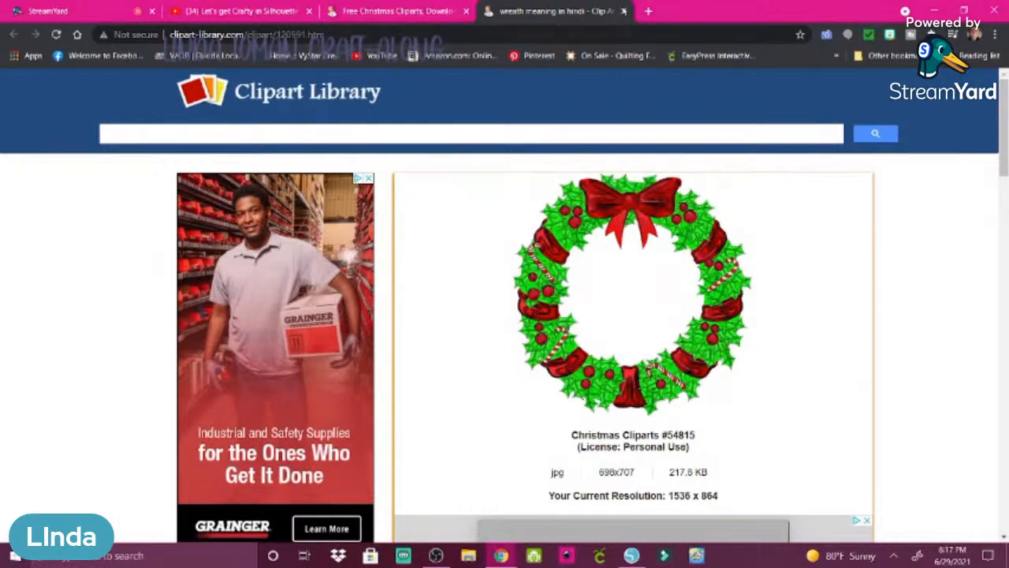
pyautogui.click(624, 12)
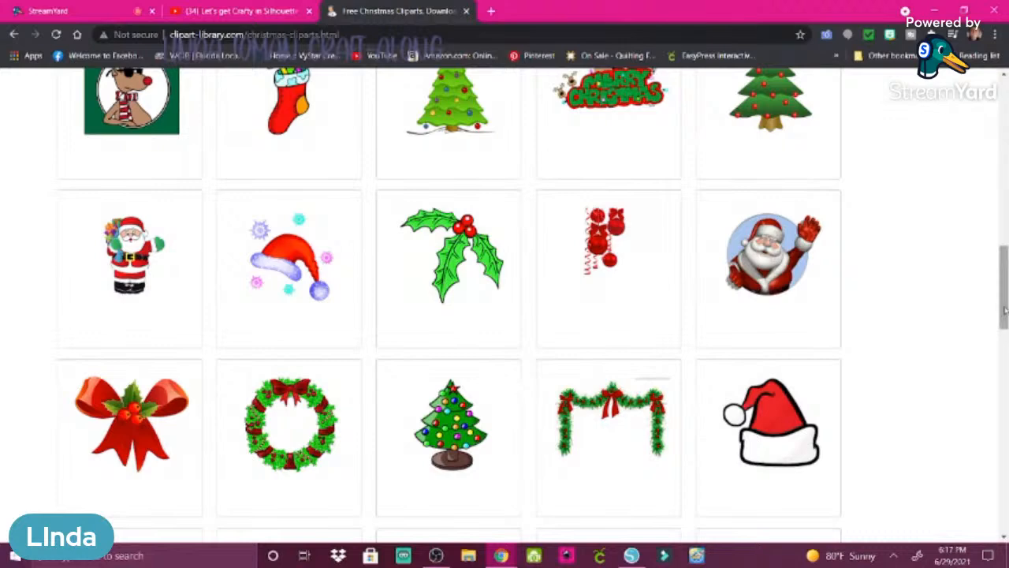
# - Open the clipart of three holly leaves with red berries and save it as a PNG image in the Clipart folder
pyautogui.moveTo(1005, 311); pyautogui.dragTo(1006, 367)
pyautogui.click(449, 275)
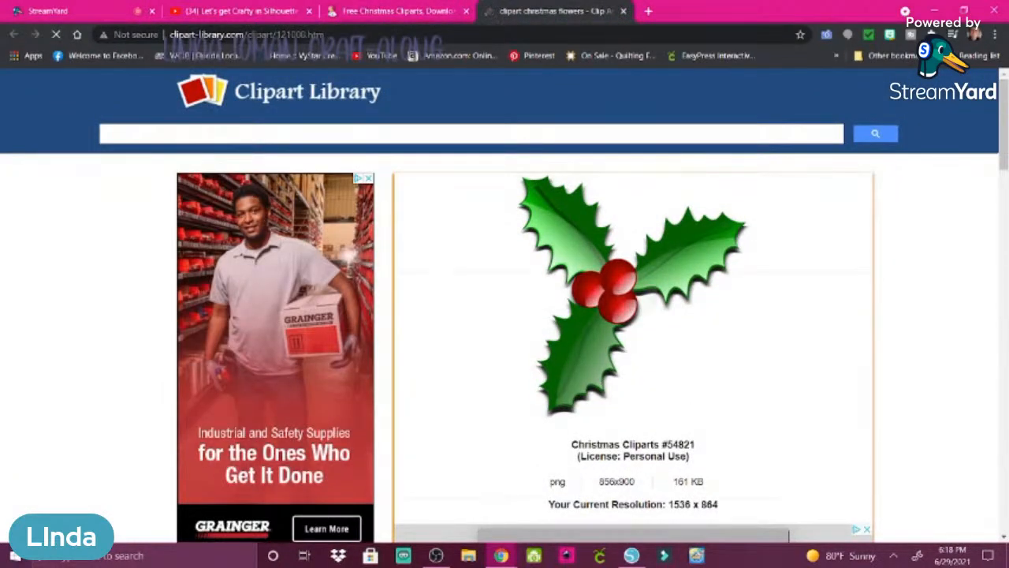
pyautogui.rightClick(638, 291)
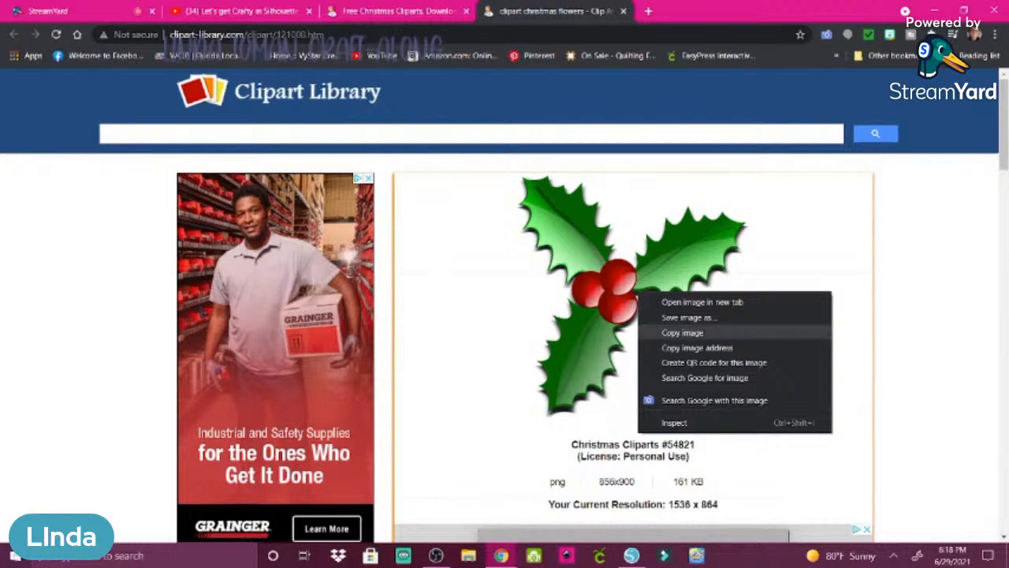
pyautogui.click(694, 317)
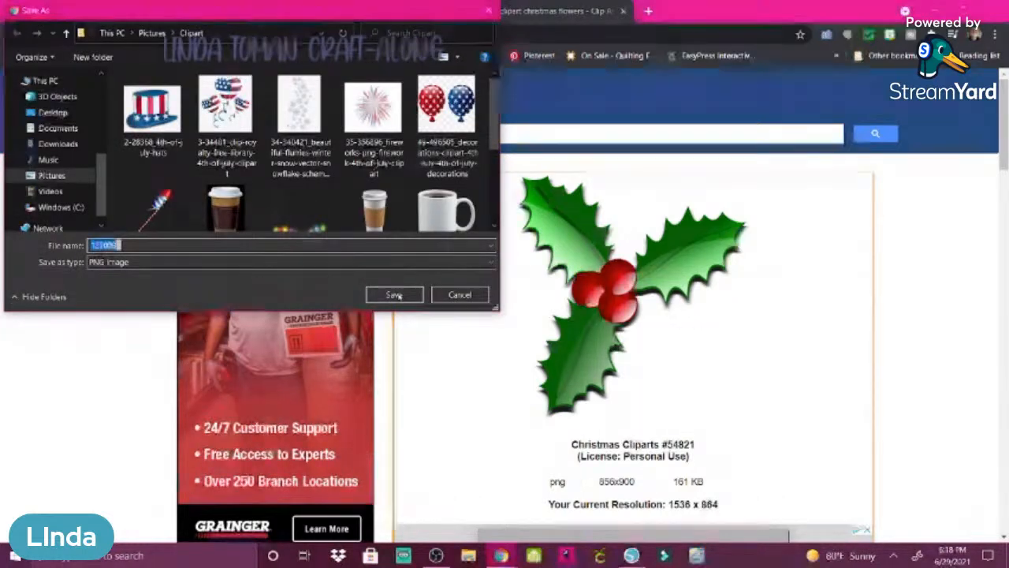
pyautogui.click(397, 295)
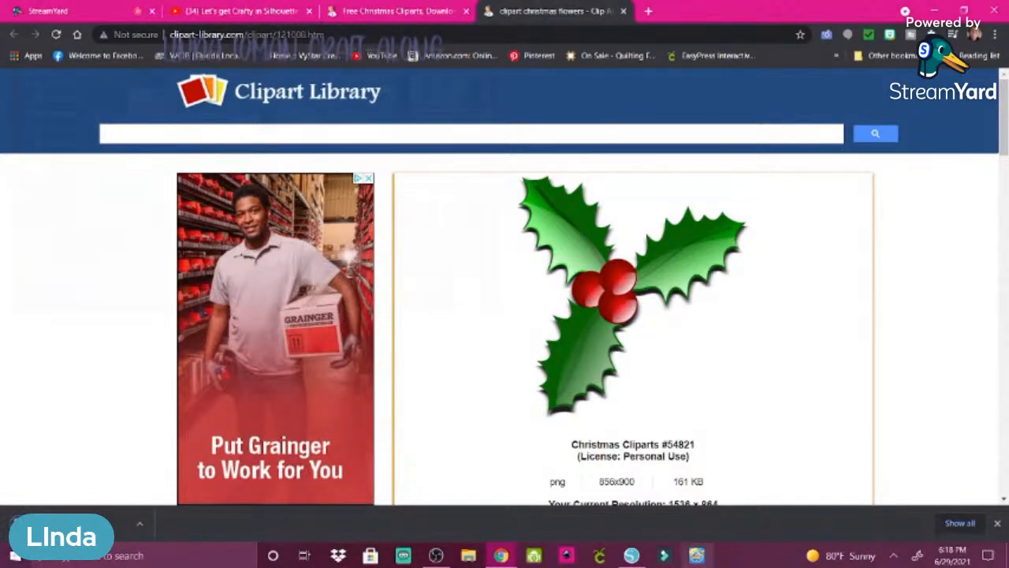
# - Switch to Silhouette Studio and merge the holly image 121008 from the Clipart folder into the mug design
pyautogui.click(632, 556)
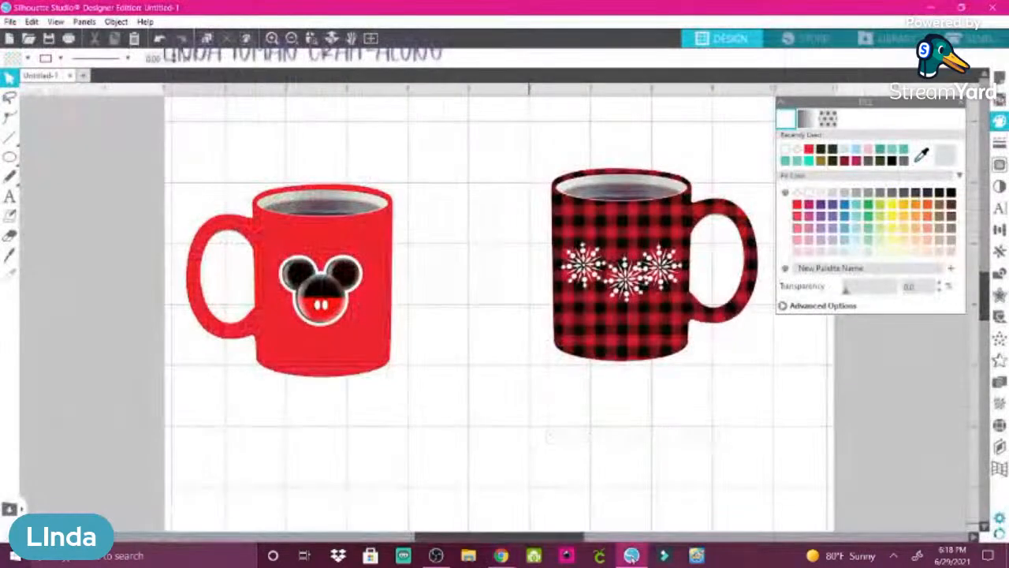
pyautogui.click(10, 22)
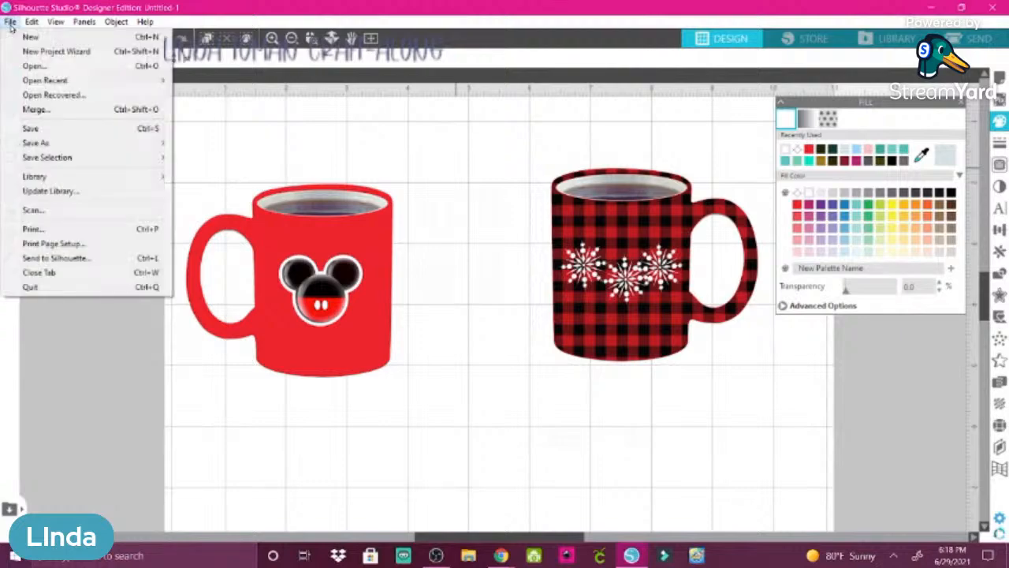
pyautogui.click(36, 111)
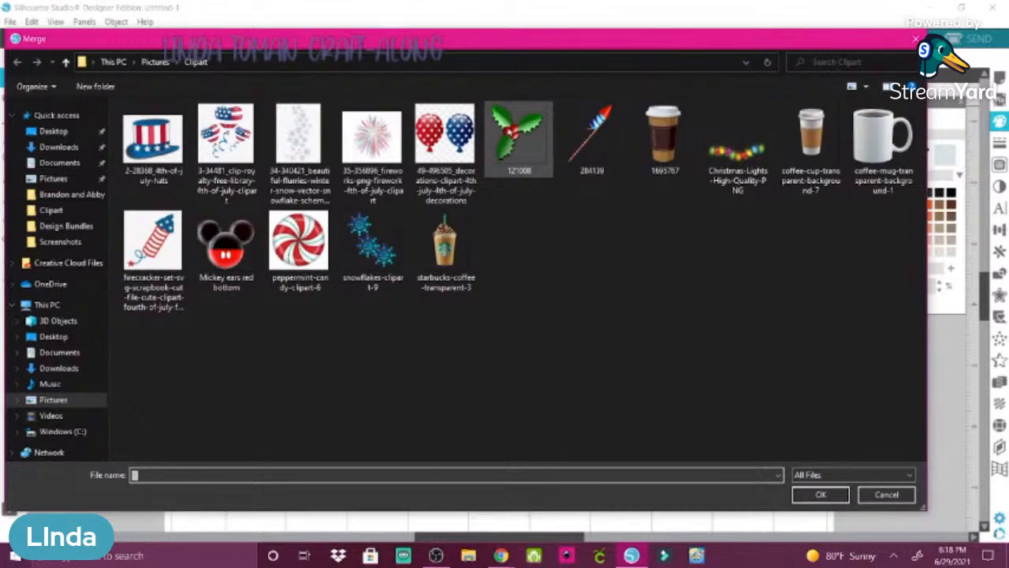
pyautogui.click(519, 136)
pyautogui.click(813, 495)
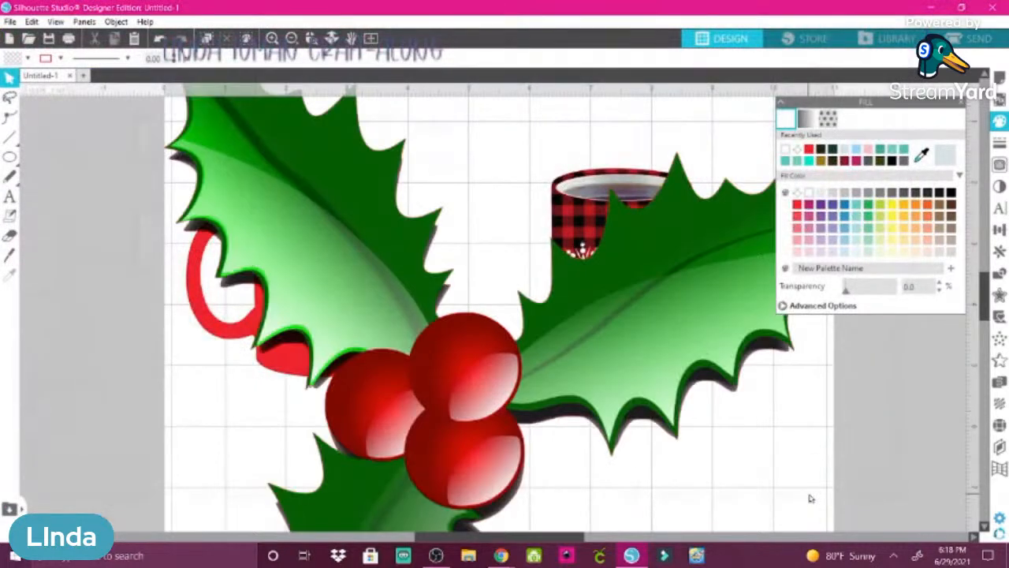
# - Scale the holly image down to about 0.75 in wide and position it in the empty area between the two mugs
pyautogui.click(257, 148)
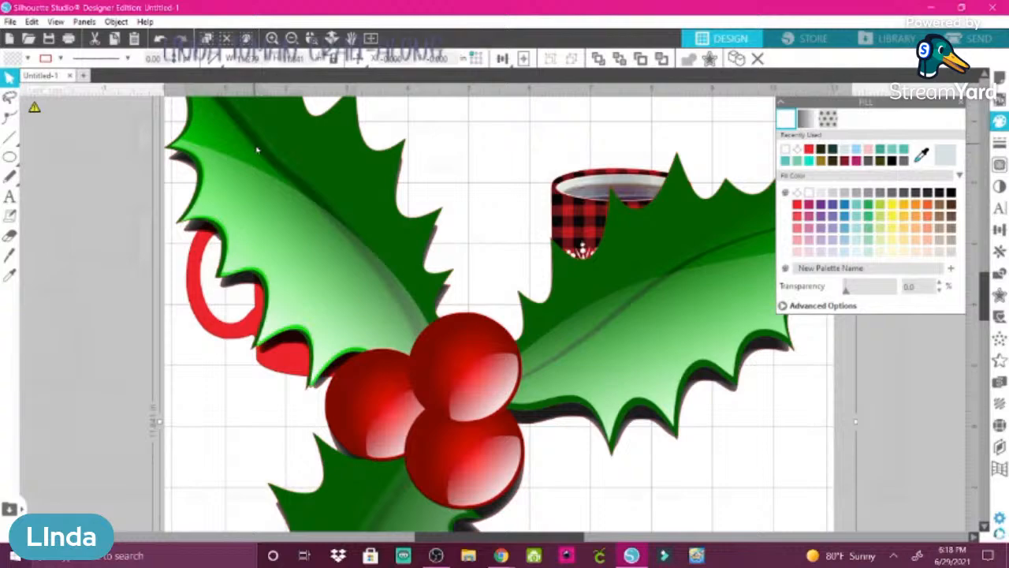
pyautogui.moveTo(277, 200); pyautogui.dragTo(260, 173)
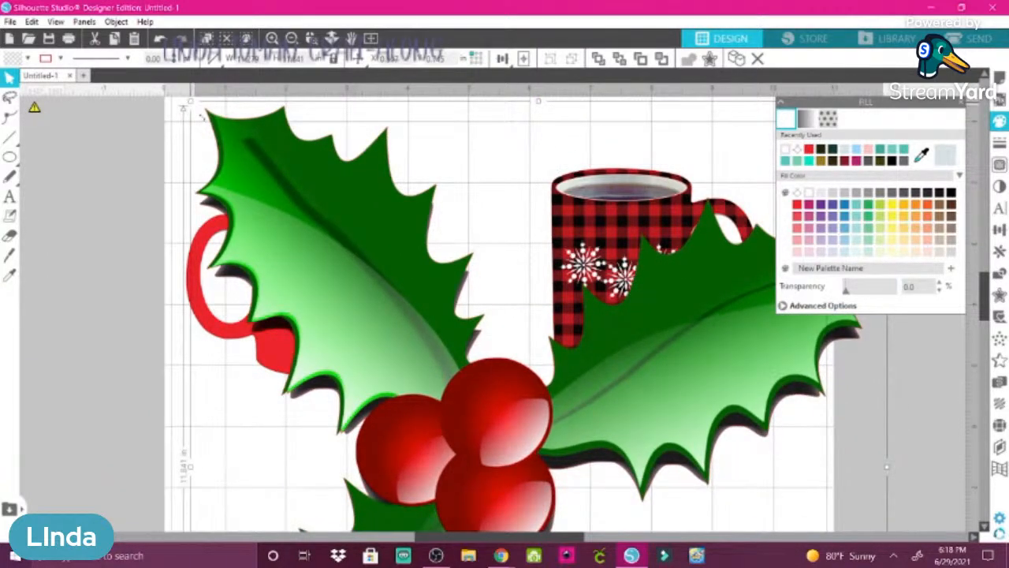
pyautogui.moveTo(191, 105); pyautogui.dragTo(381, 308)
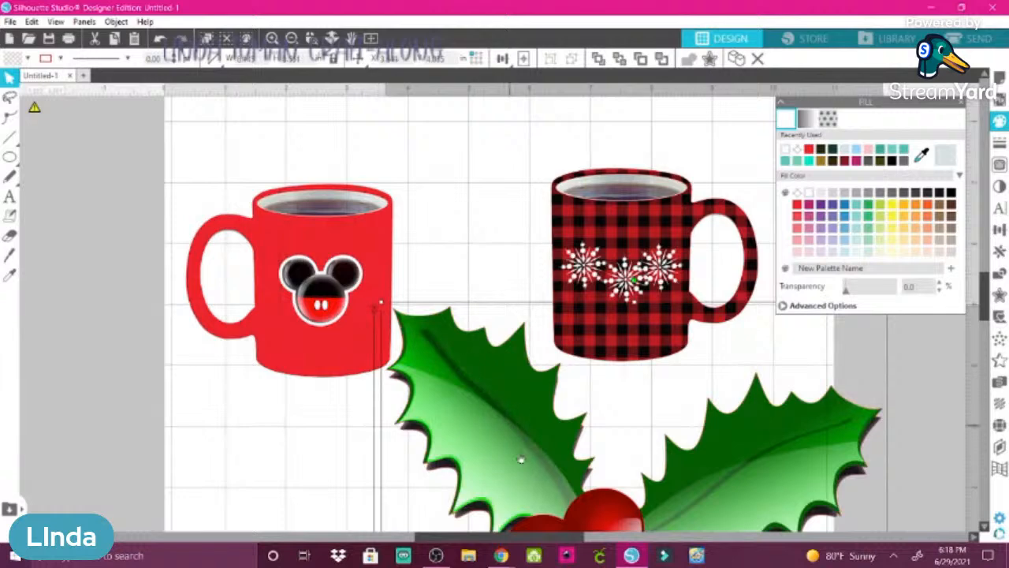
pyautogui.moveTo(463, 379); pyautogui.dragTo(322, 217)
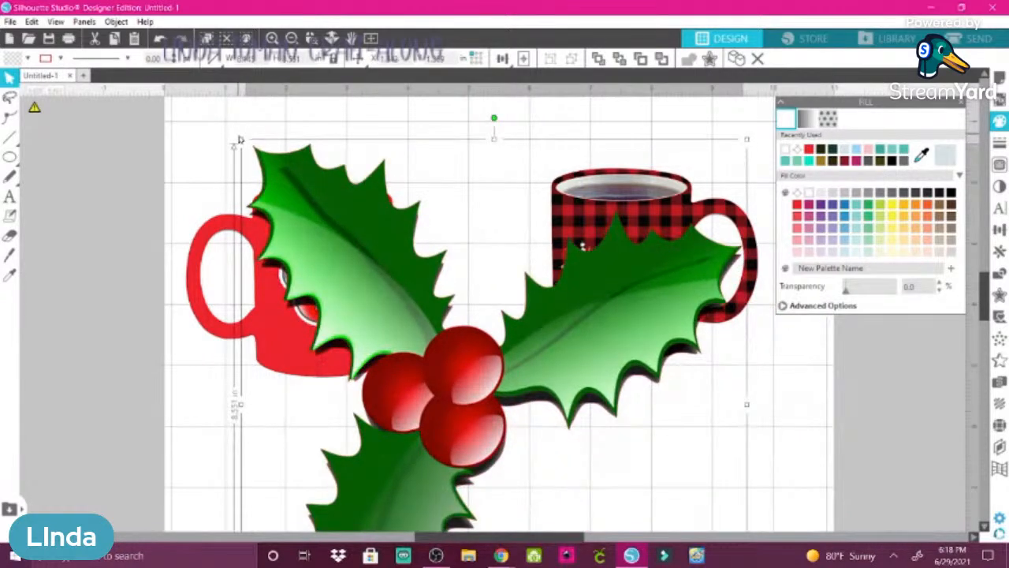
pyautogui.moveTo(241, 139); pyautogui.dragTo(488, 347)
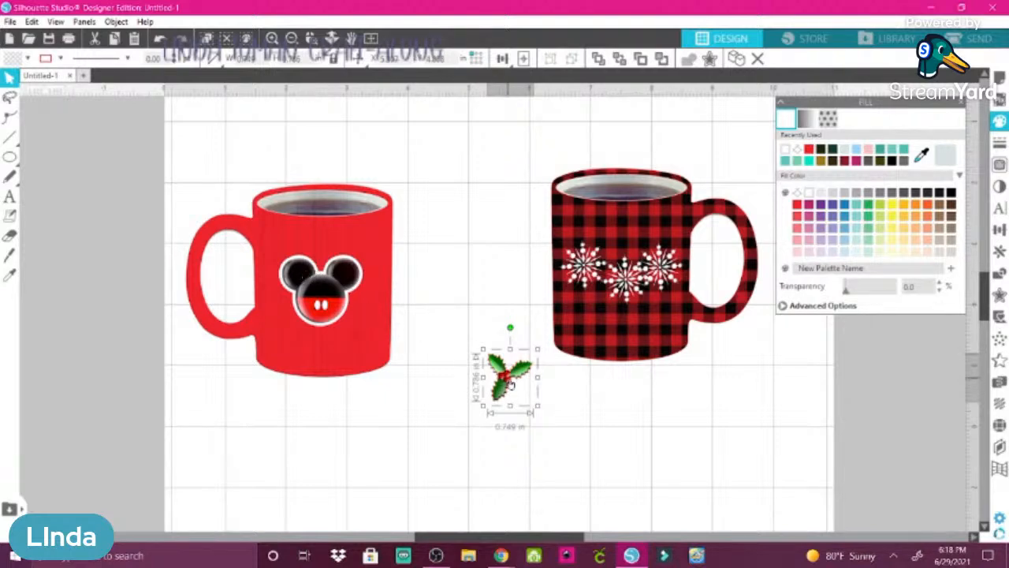
# - Shrink the holly further and place it on the red mug, below and to the left of the Mickey head
pyautogui.moveTo(510, 384); pyautogui.dragTo(321, 278)
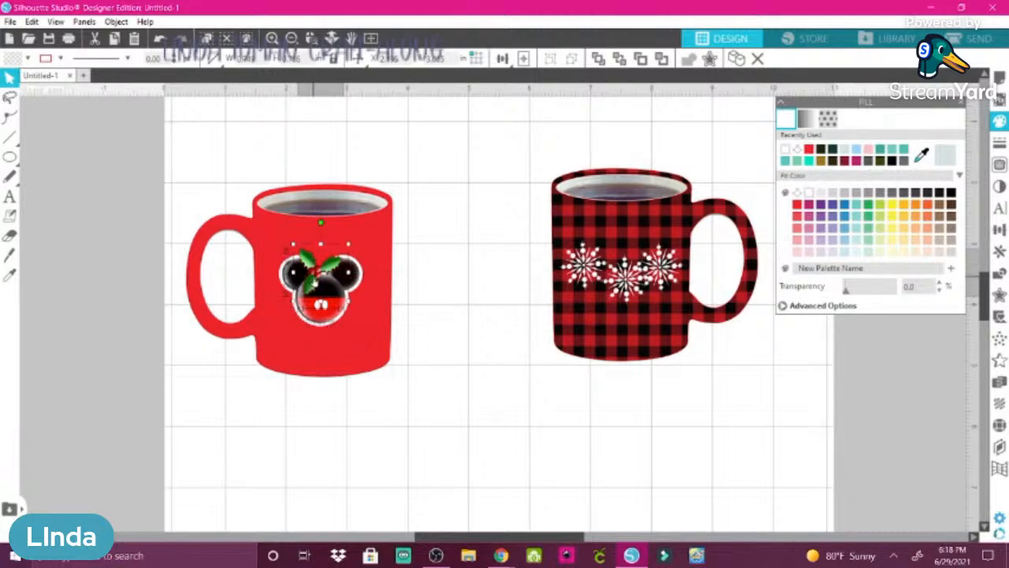
pyautogui.moveTo(323, 264); pyautogui.dragTo(292, 298)
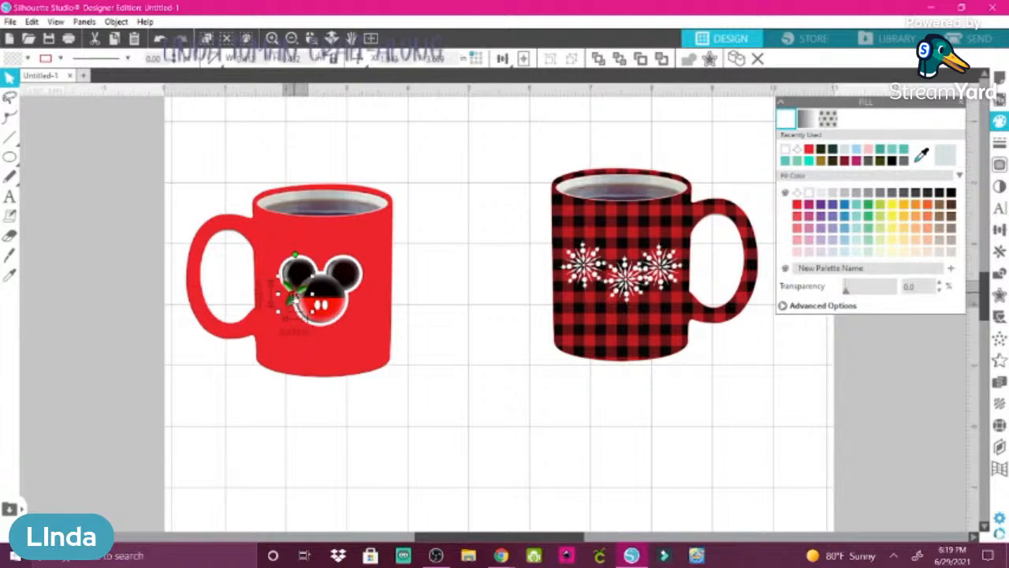
pyautogui.moveTo(293, 302); pyautogui.dragTo(286, 331)
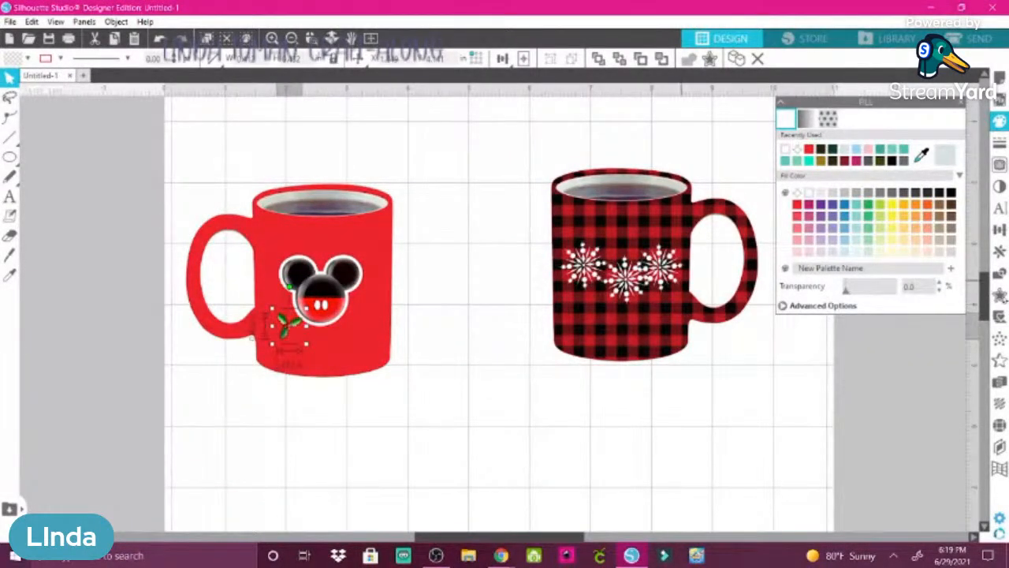
# - Duplicate the small holly to its right and flip the copy horizontally
pyautogui.click(999, 251)
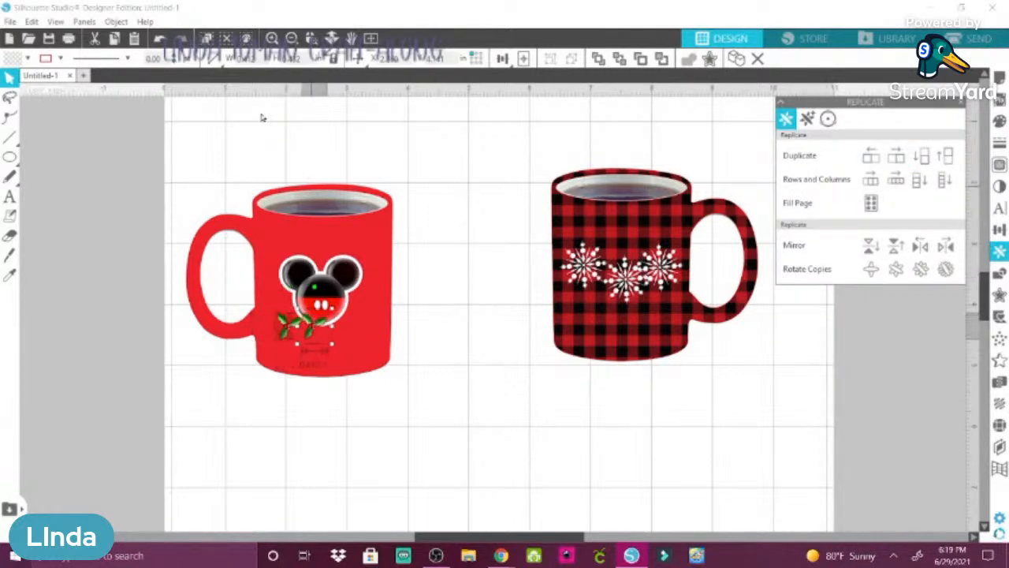
pyautogui.click(118, 22)
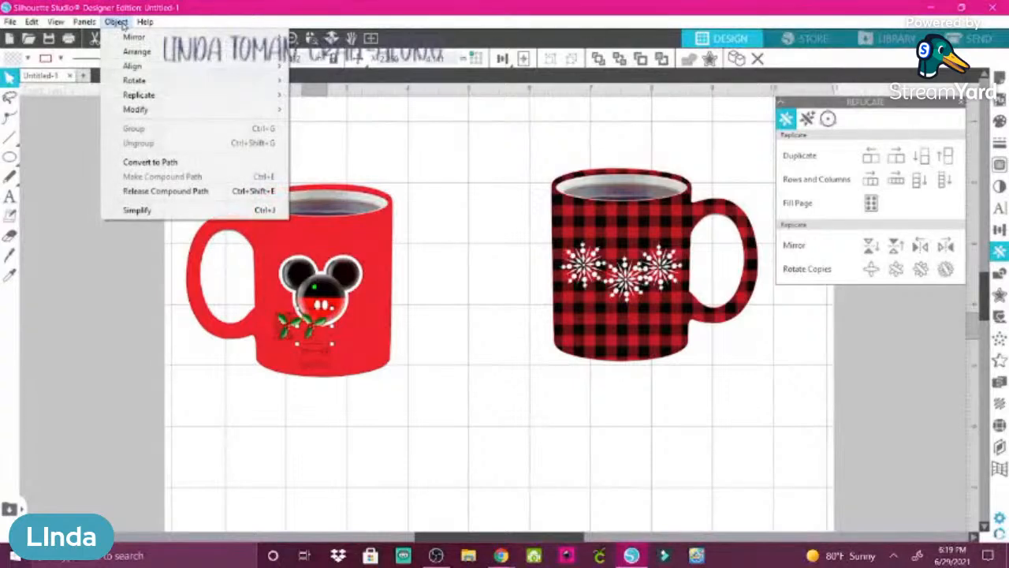
pyautogui.click(312, 39)
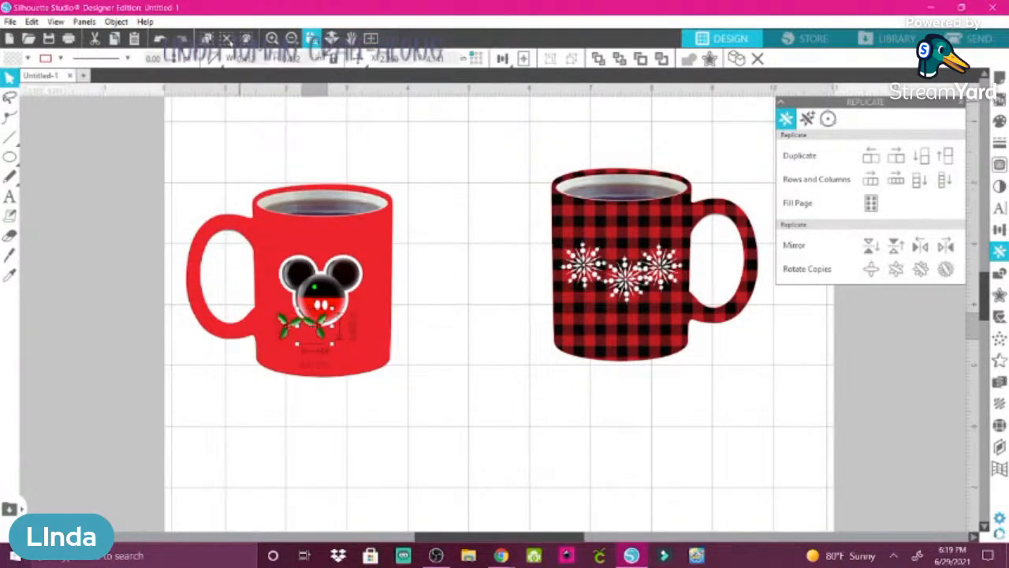
# - Flip the holly copy vertically and place it below and to the right of the Mickey head, opposite the original
pyautogui.click(115, 22)
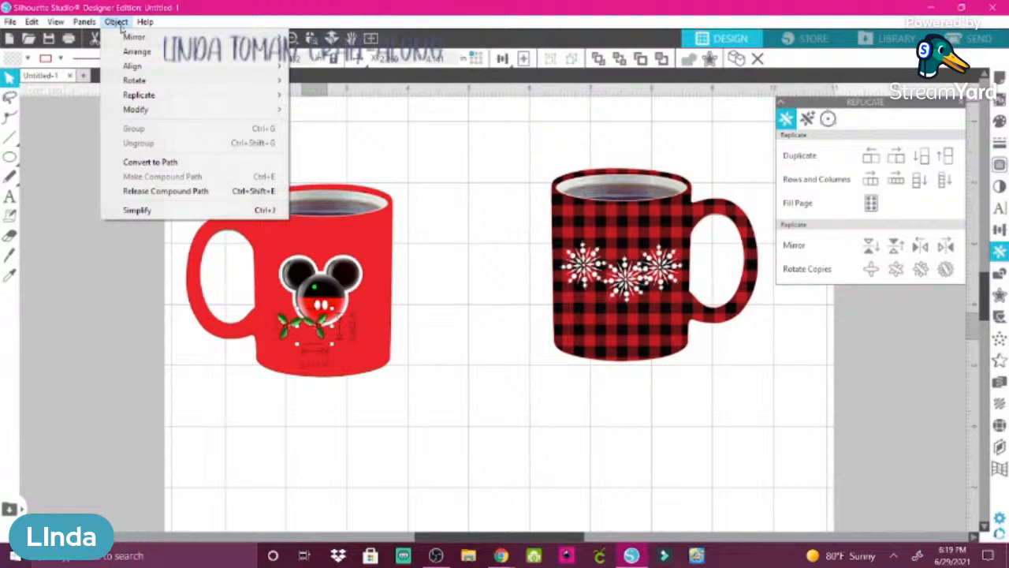
pyautogui.moveTo(276, 38)
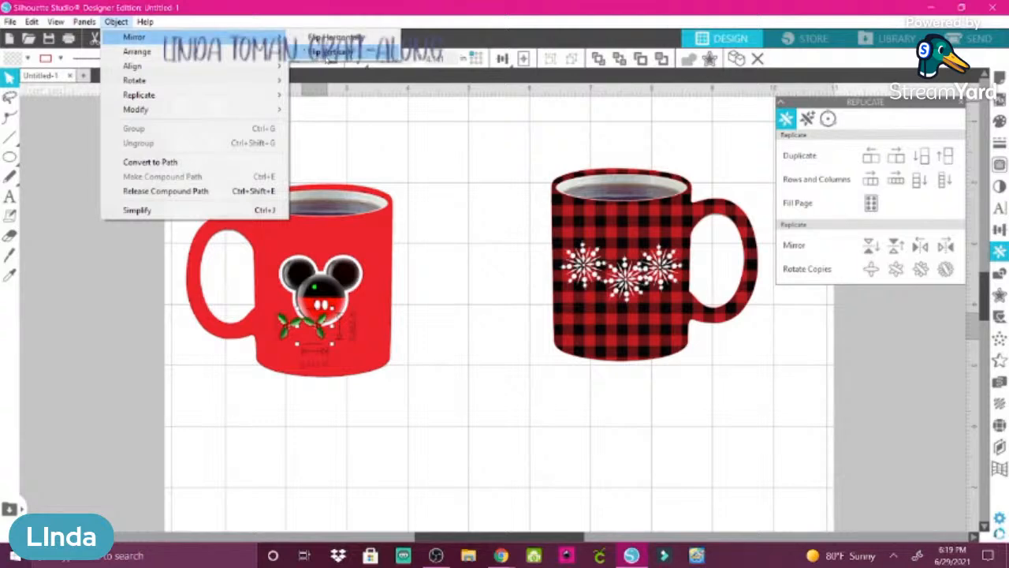
pyautogui.click(329, 54)
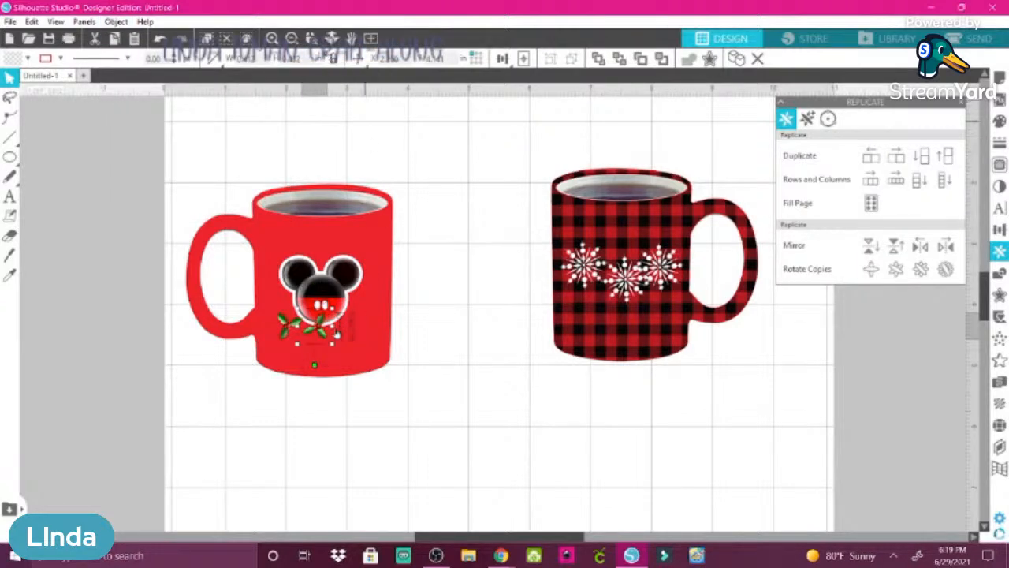
pyautogui.moveTo(319, 331); pyautogui.dragTo(345, 326)
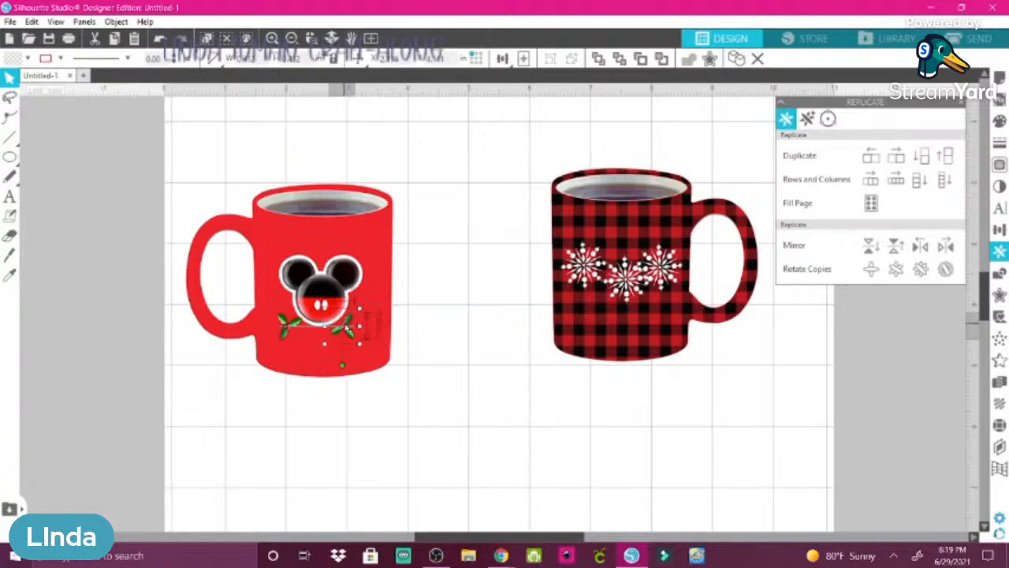
pyautogui.click(289, 324)
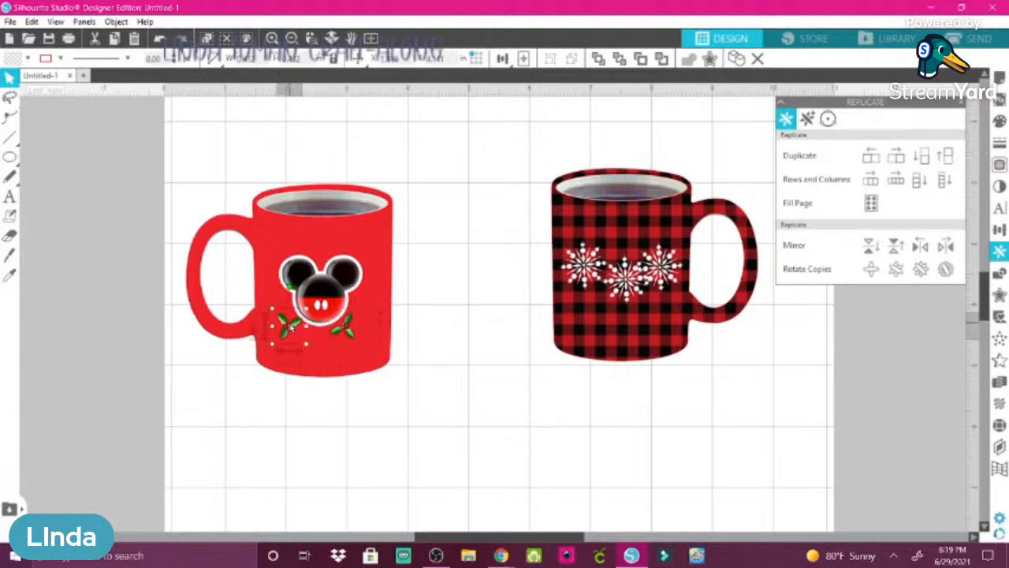
# - Flip the left holly sprig vertically and bring the two sprigs closer together beneath the Mickey head
pyautogui.click(118, 22)
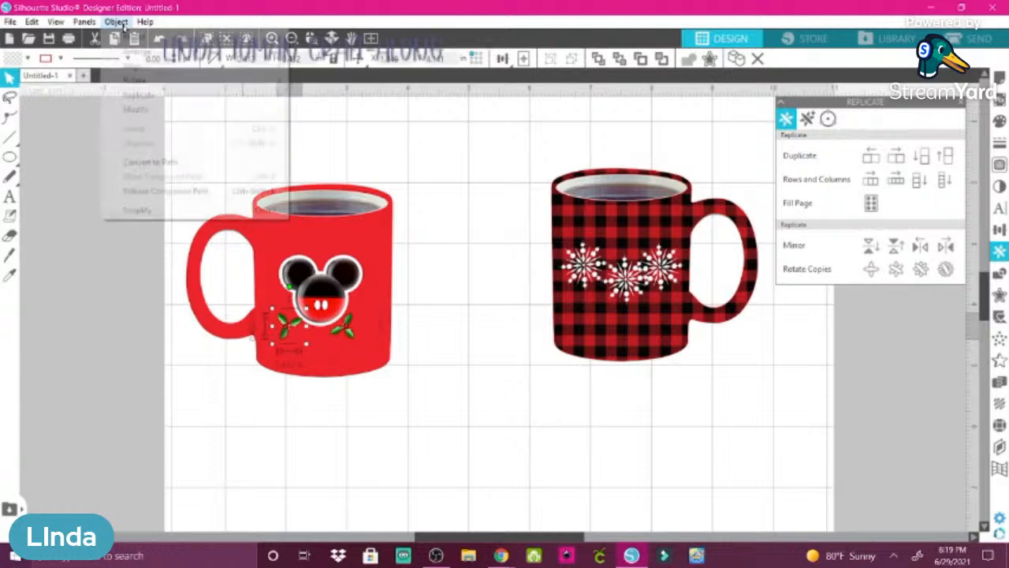
pyautogui.moveTo(276, 39)
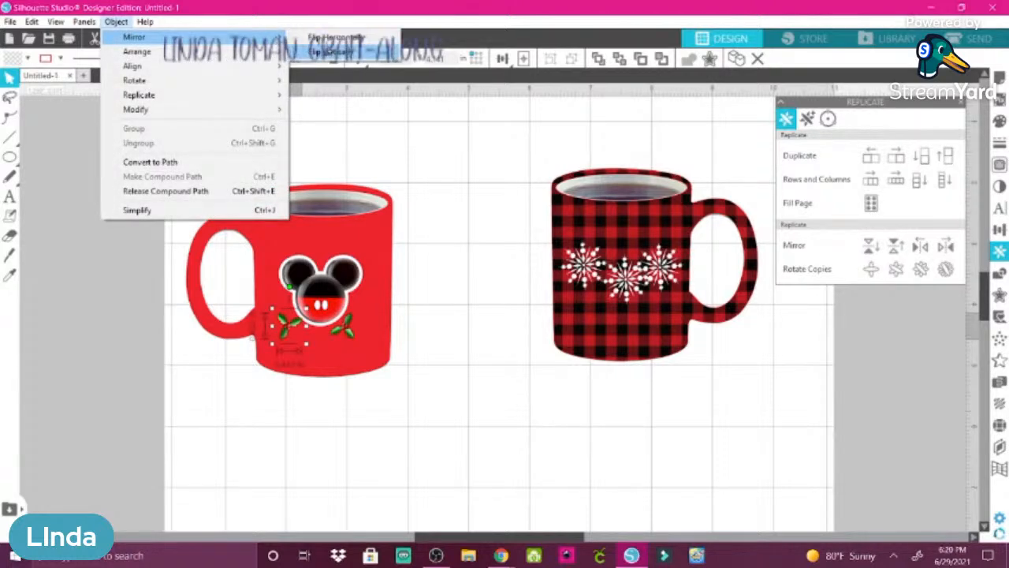
pyautogui.click(335, 51)
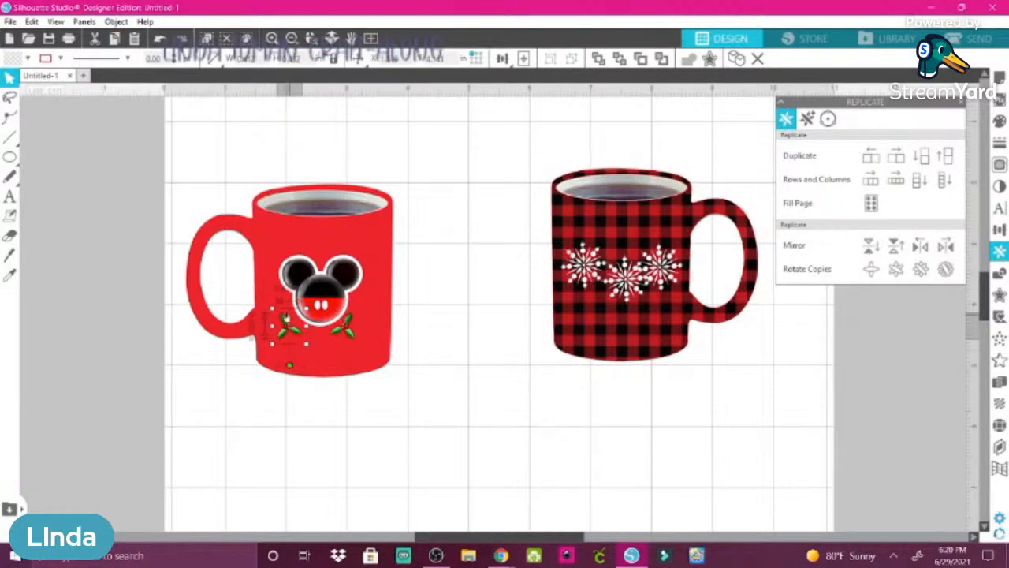
pyautogui.moveTo(290, 331); pyautogui.dragTo(345, 327)
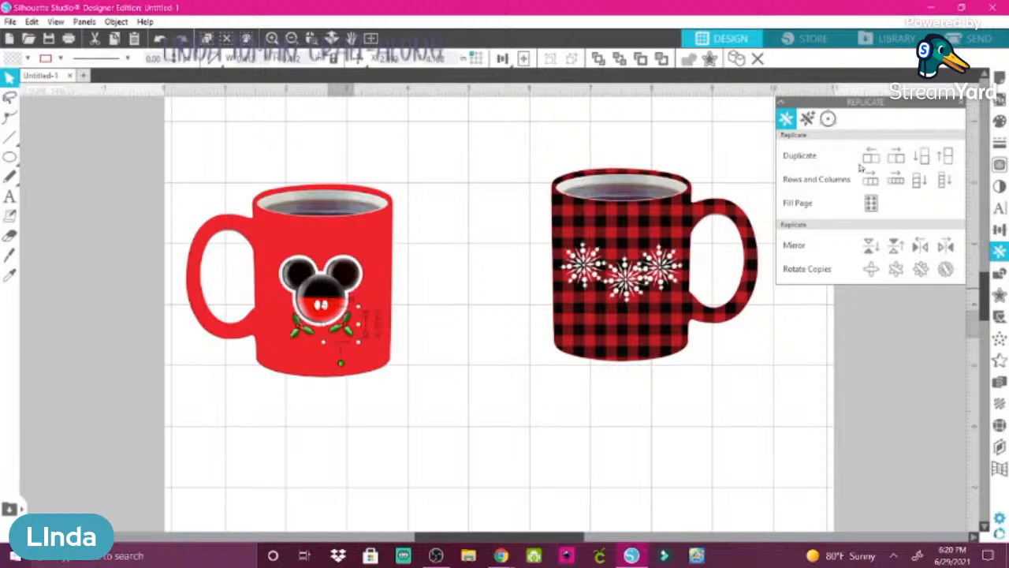
# - Duplicate the right holly sprig, place the copy centred between the other two, and rotate it about a quarter turn counterclockwise
pyautogui.click(896, 155)
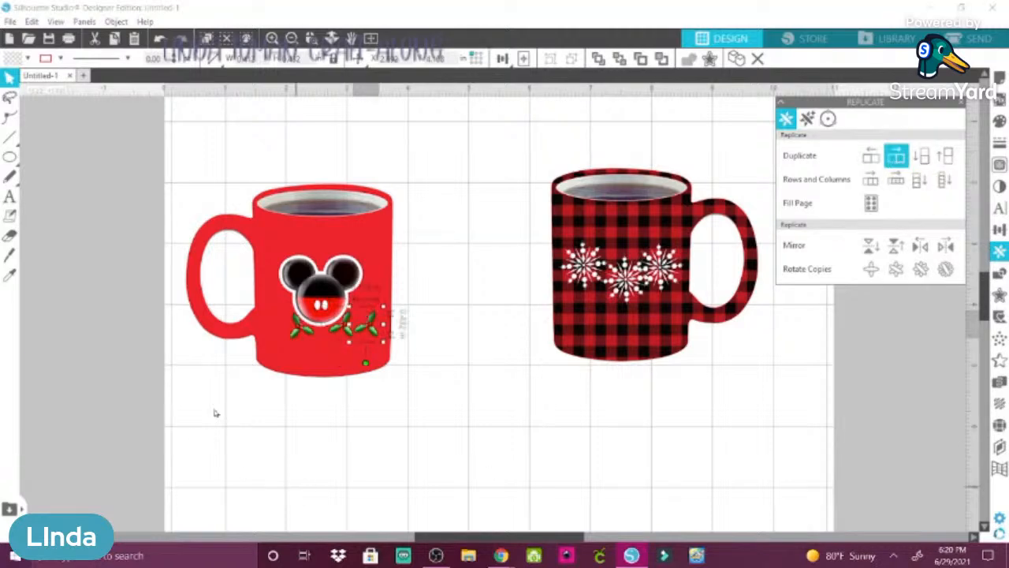
pyautogui.moveTo(374, 332); pyautogui.dragTo(326, 339)
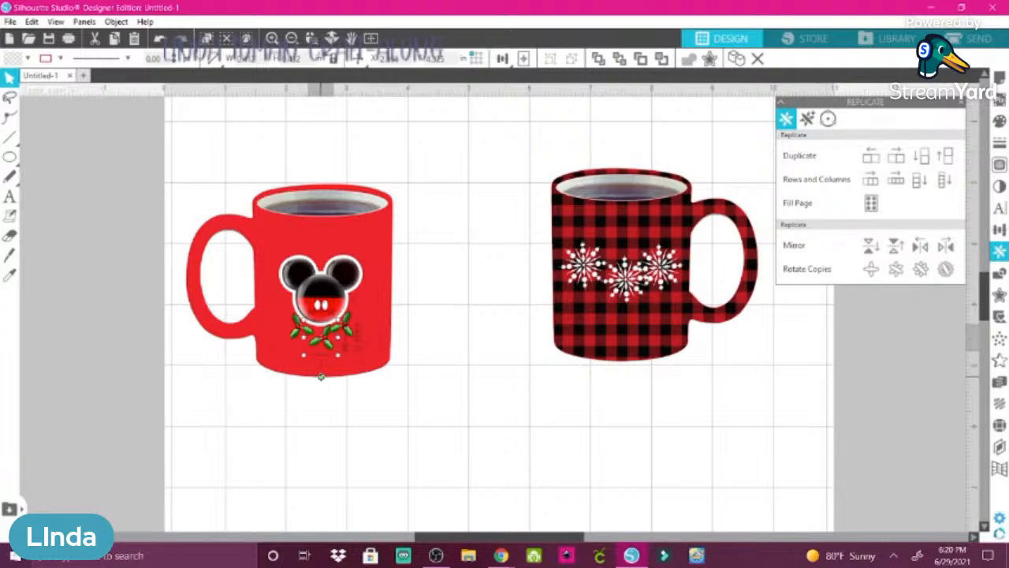
pyautogui.moveTo(321, 377)
pyautogui.mouseDown()
pyautogui.moveTo(344, 371)
pyautogui.moveTo(357, 344)
pyautogui.moveTo(293, 334)
pyautogui.mouseUp()
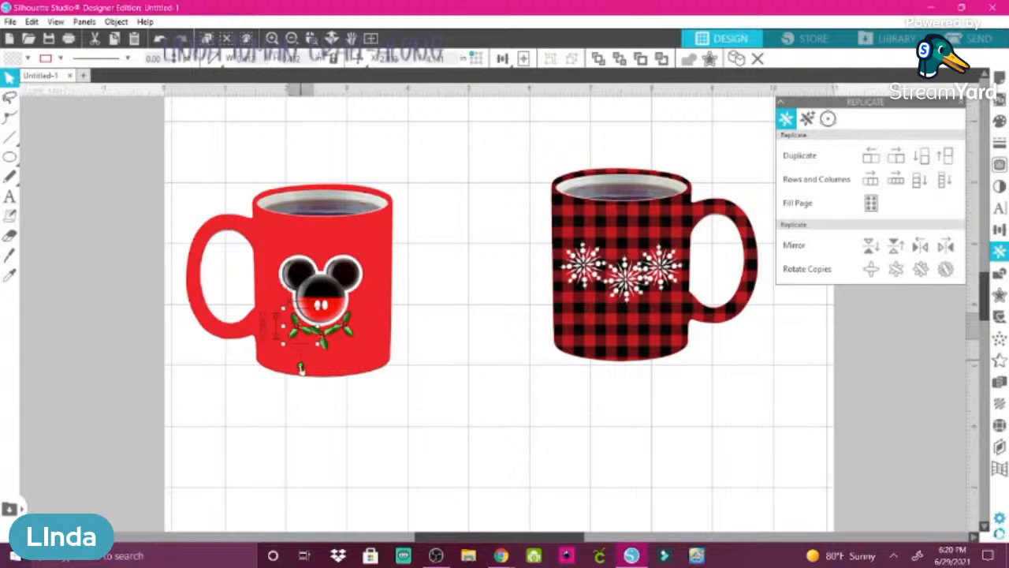
# - Tilt the two outer holly sprigs slightly in opposite directions, left one counterclockwise and right one clockwise
pyautogui.moveTo(302, 370); pyautogui.dragTo(311, 365)
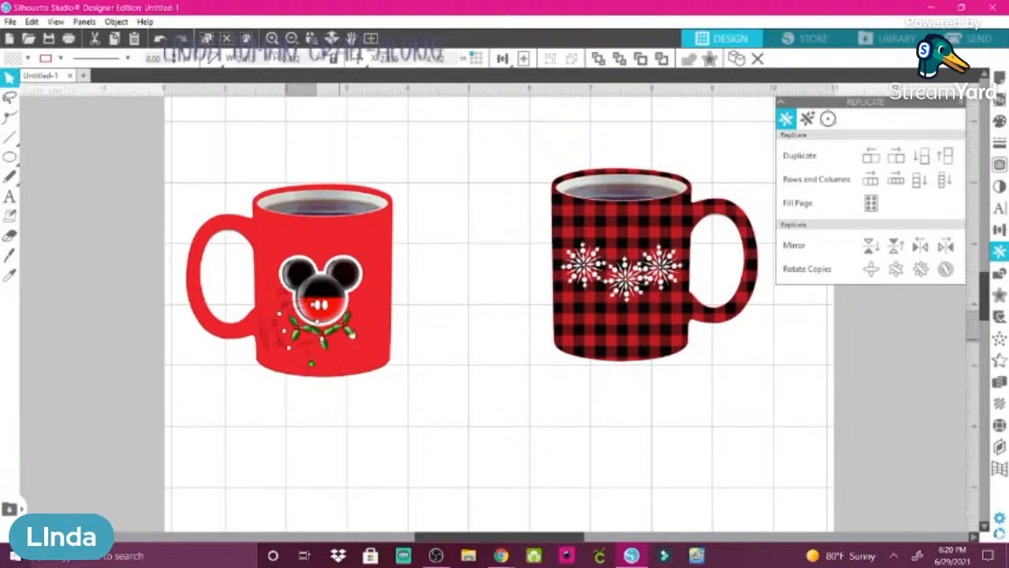
pyautogui.click(352, 335)
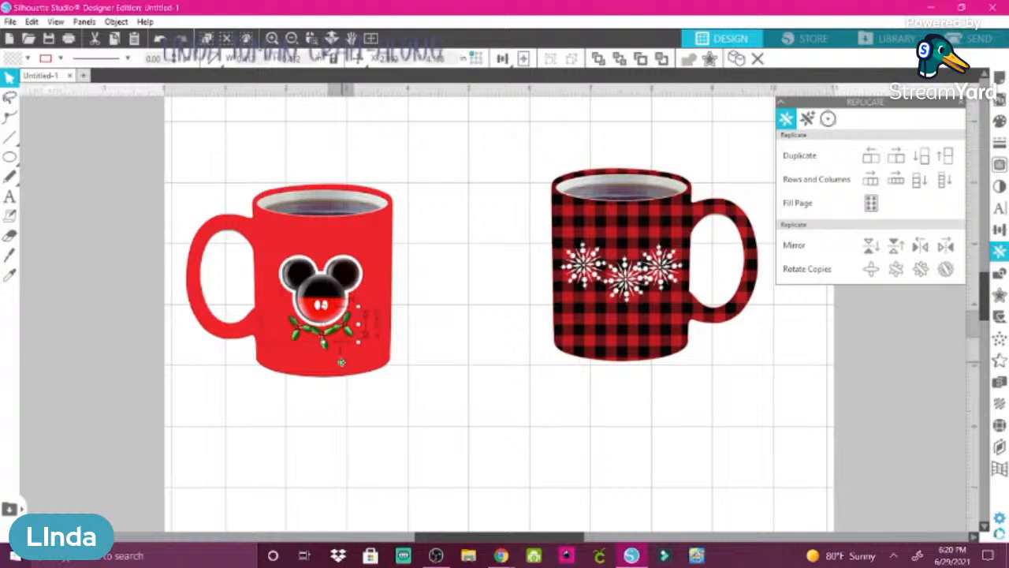
pyautogui.moveTo(341, 362); pyautogui.dragTo(333, 362)
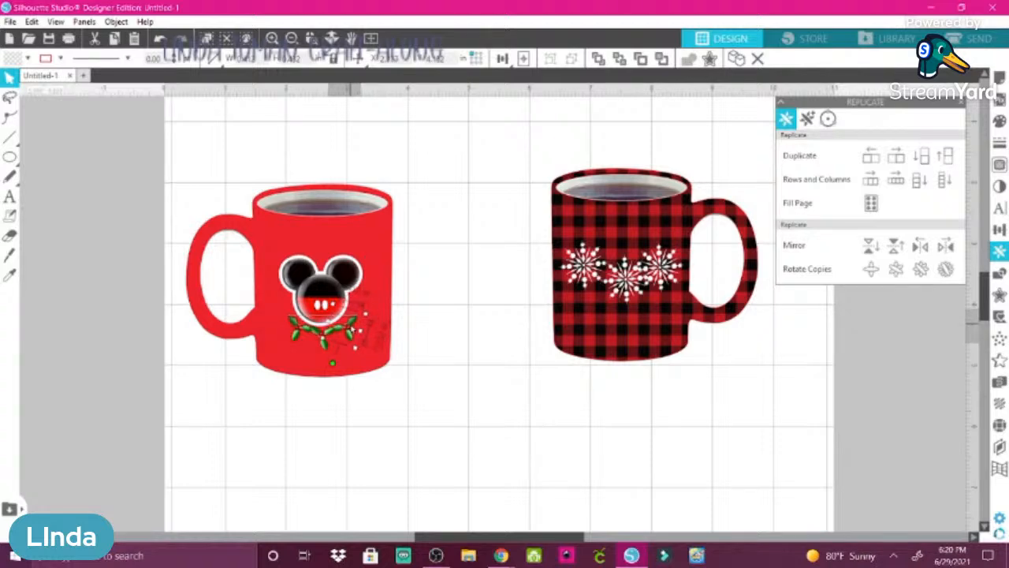
# - Nudge the middle holly sprig up toward the Mickey head and rotate it a little counterclockwise
pyautogui.click(325, 344)
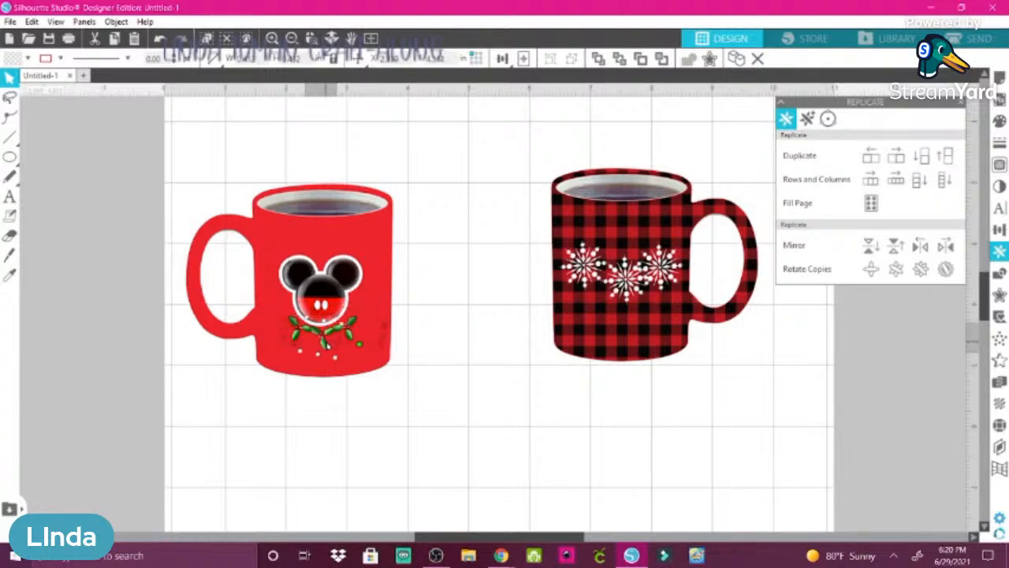
pyautogui.moveTo(325, 343); pyautogui.dragTo(323, 339)
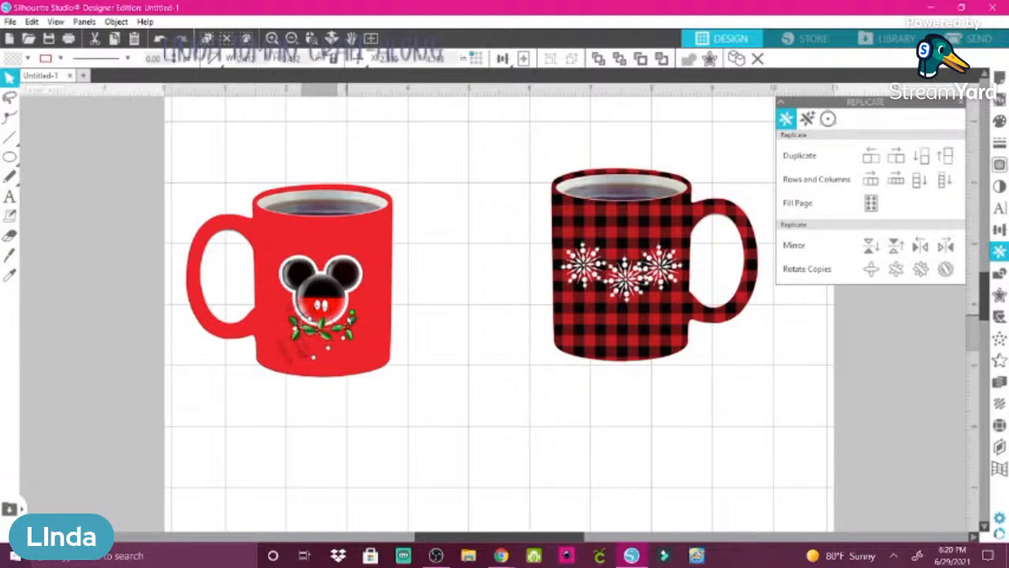
pyautogui.moveTo(342, 314)
pyautogui.mouseDown()
pyautogui.moveTo(329, 311)
pyautogui.moveTo(361, 323)
pyautogui.moveTo(355, 316)
pyautogui.mouseUp()
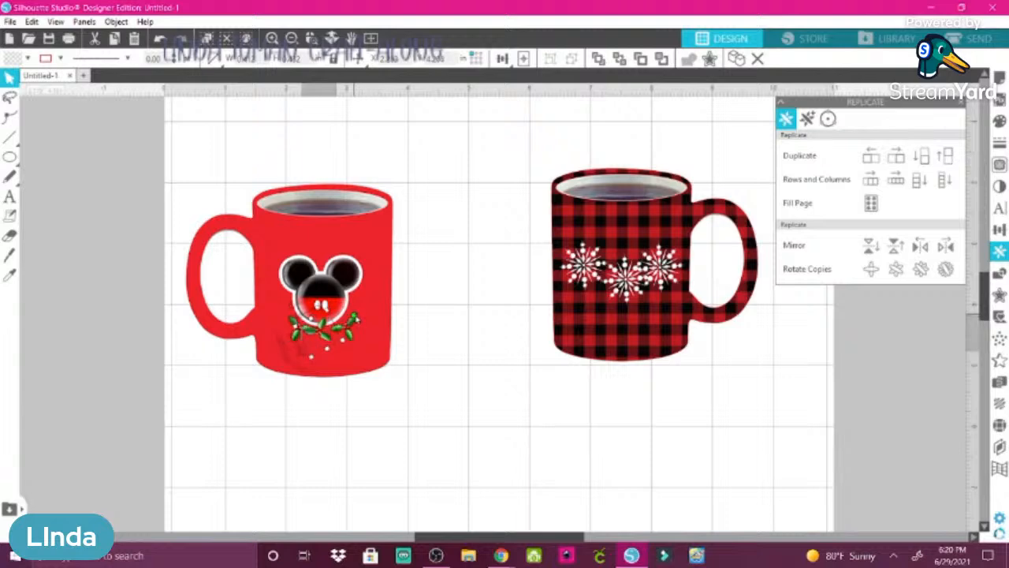
# - Shift the left holly sprig closer to the middle one and fine-tune its tilt
pyautogui.click(292, 339)
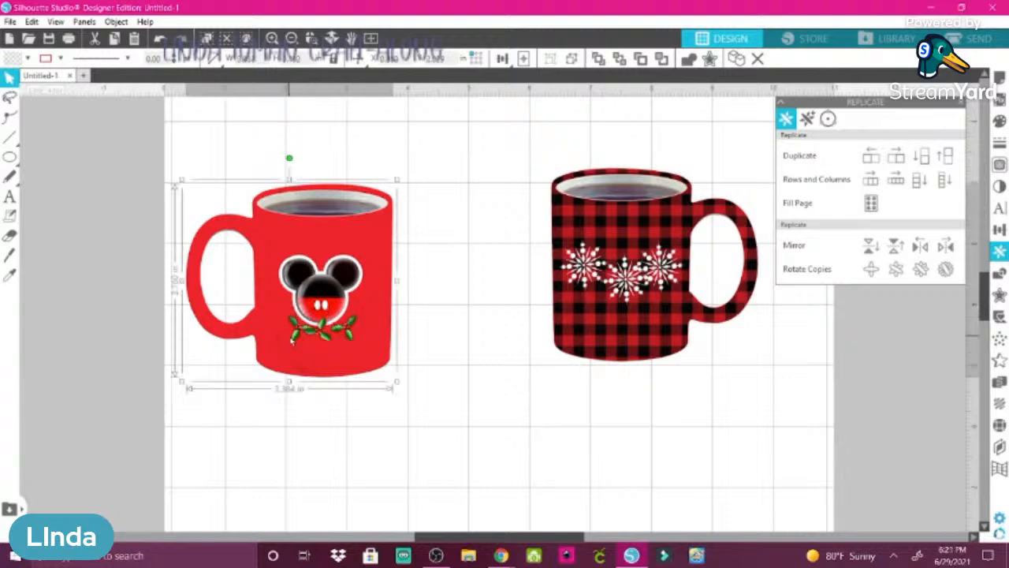
pyautogui.click(293, 336)
pyautogui.moveTo(294, 337); pyautogui.dragTo(294, 325)
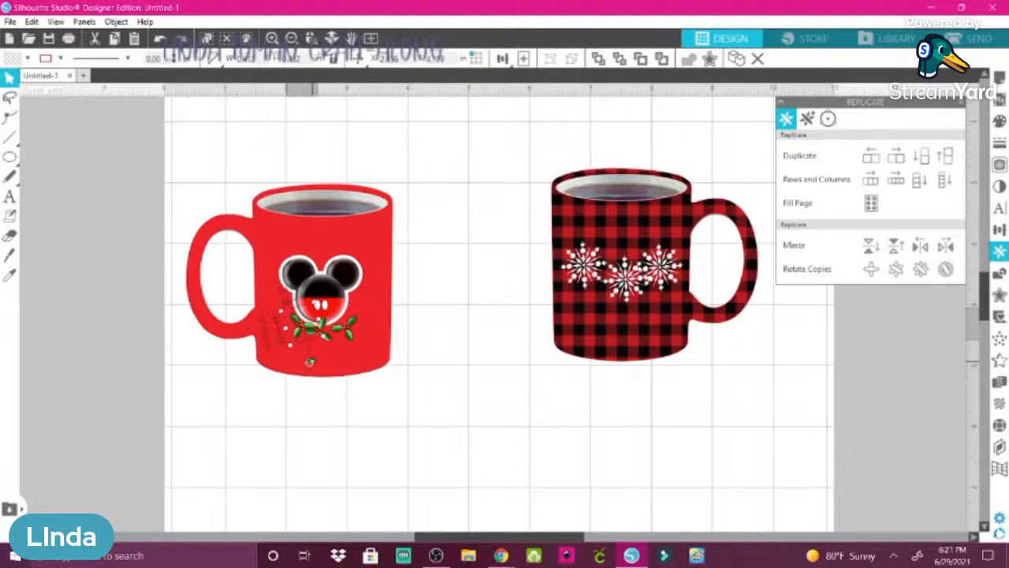
pyautogui.moveTo(310, 362)
pyautogui.mouseDown()
pyautogui.moveTo(284, 360)
pyautogui.moveTo(309, 362)
pyautogui.mouseUp()
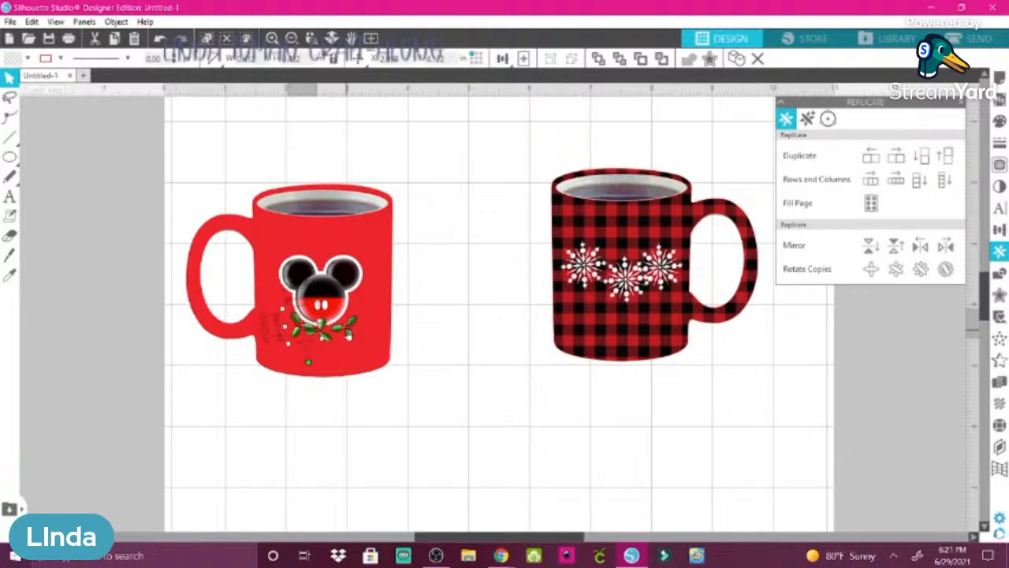
# - Straighten the right holly sprig and nudge it up beside the lower-right edge of the Mickey head
pyautogui.click(348, 332)
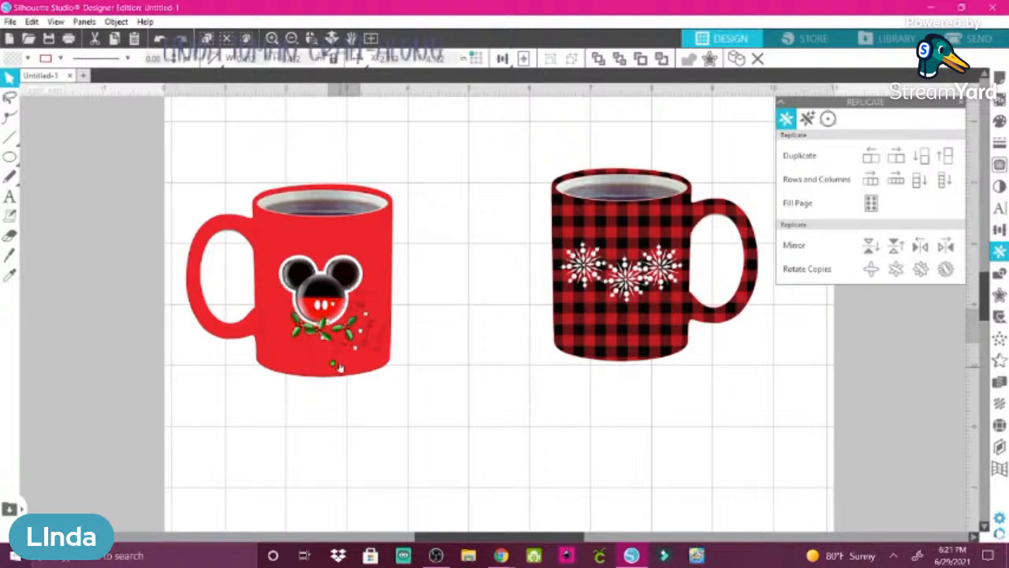
pyautogui.moveTo(331, 364); pyautogui.dragTo(343, 369)
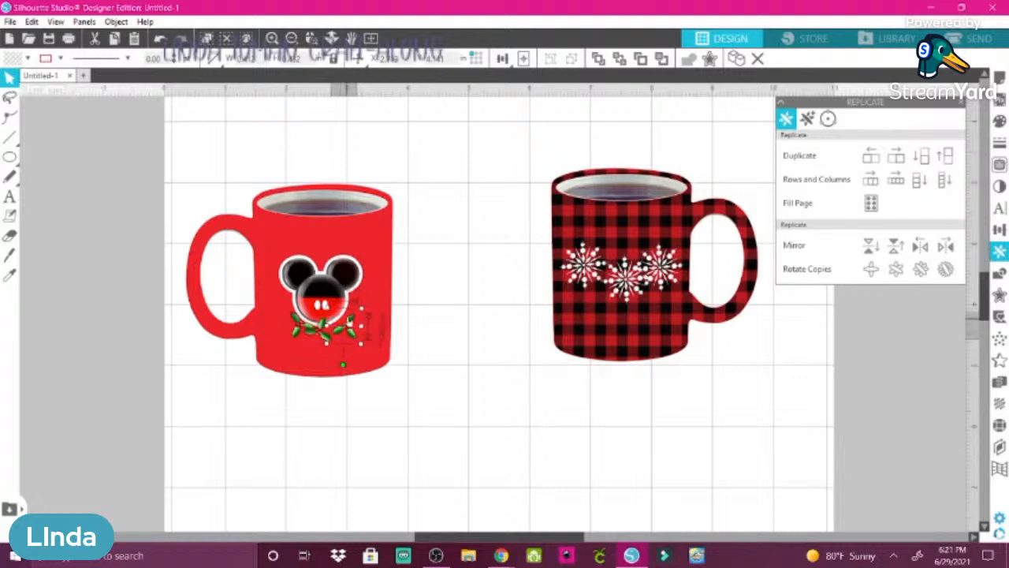
pyautogui.moveTo(348, 321); pyautogui.dragTo(349, 315)
# - Move the left holly sprig up beside the lower-left edge of the Mickey head and rotate it slightly clockwise
pyautogui.click(296, 330)
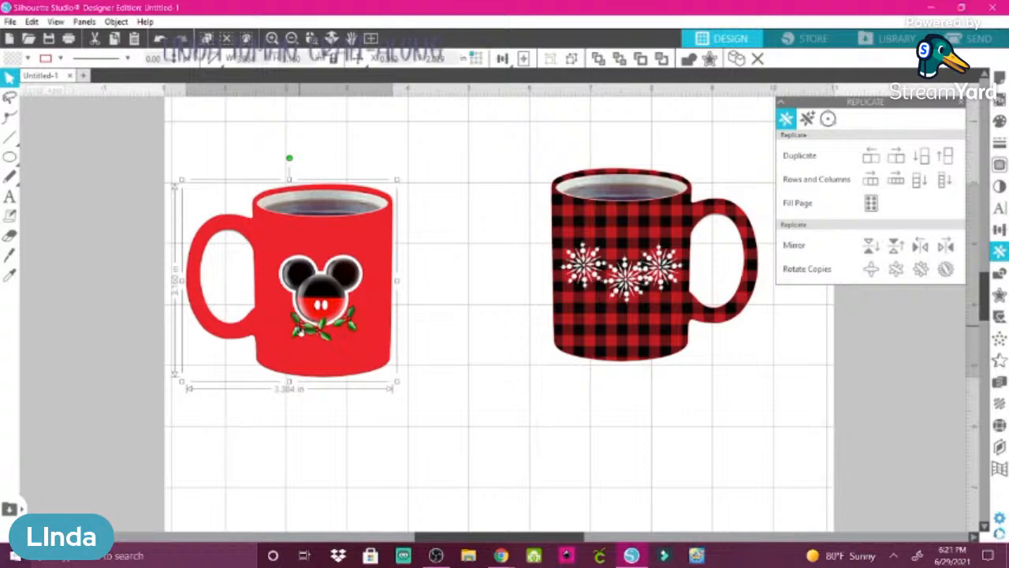
pyautogui.click(300, 330)
pyautogui.moveTo(299, 331); pyautogui.dragTo(294, 322)
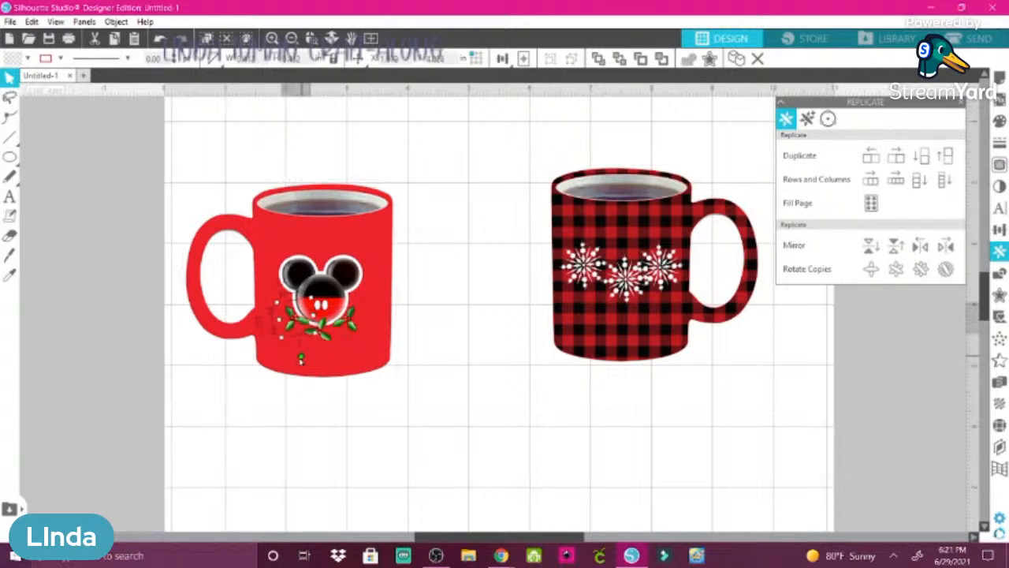
pyautogui.moveTo(303, 357); pyautogui.dragTo(293, 356)
# - Rotate the middle holly sprig clockwise so it hangs from the centre of the garland, and clear the selection
pyautogui.click(321, 338)
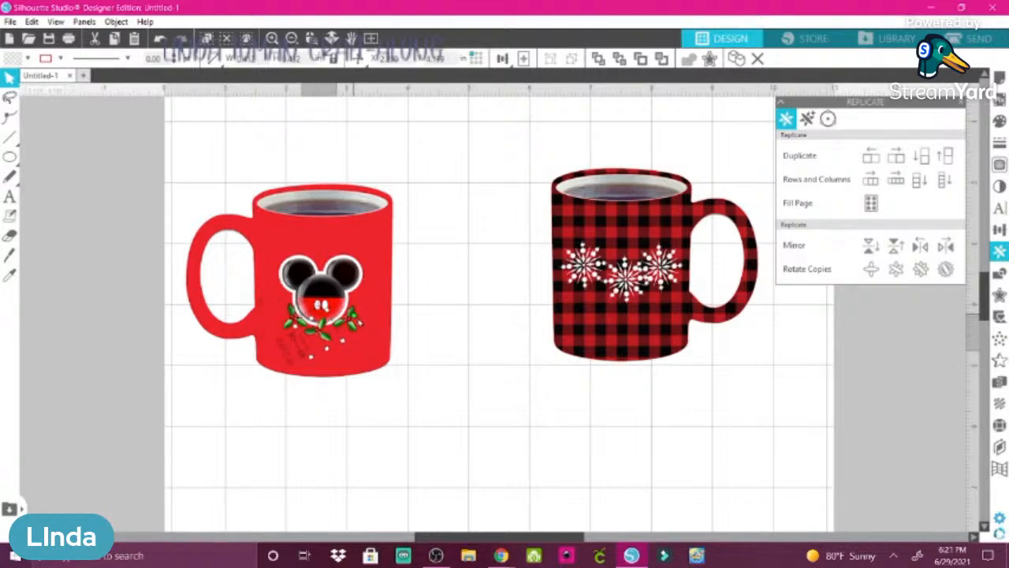
pyautogui.moveTo(354, 315); pyautogui.dragTo(361, 337)
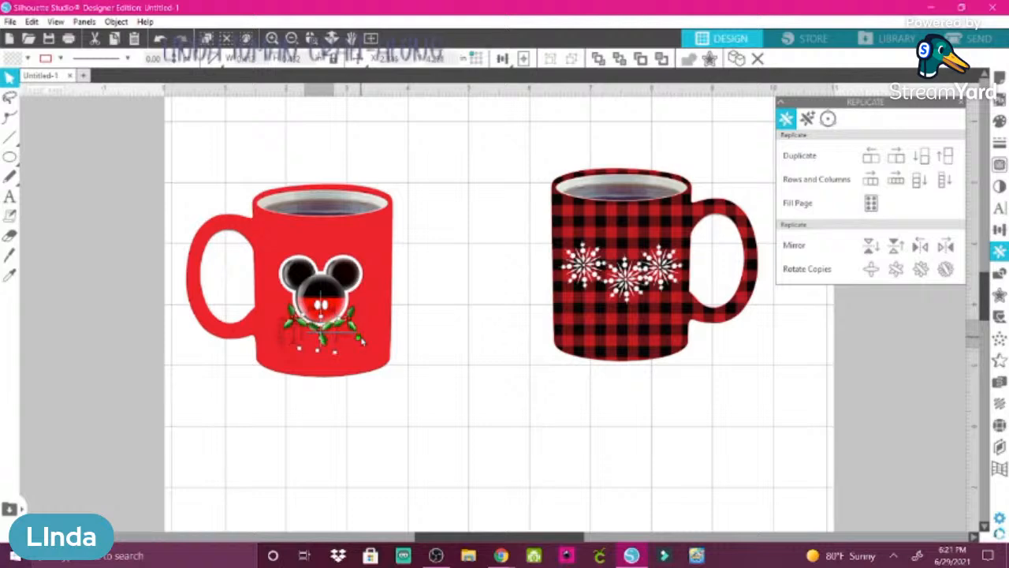
pyautogui.click(300, 426)
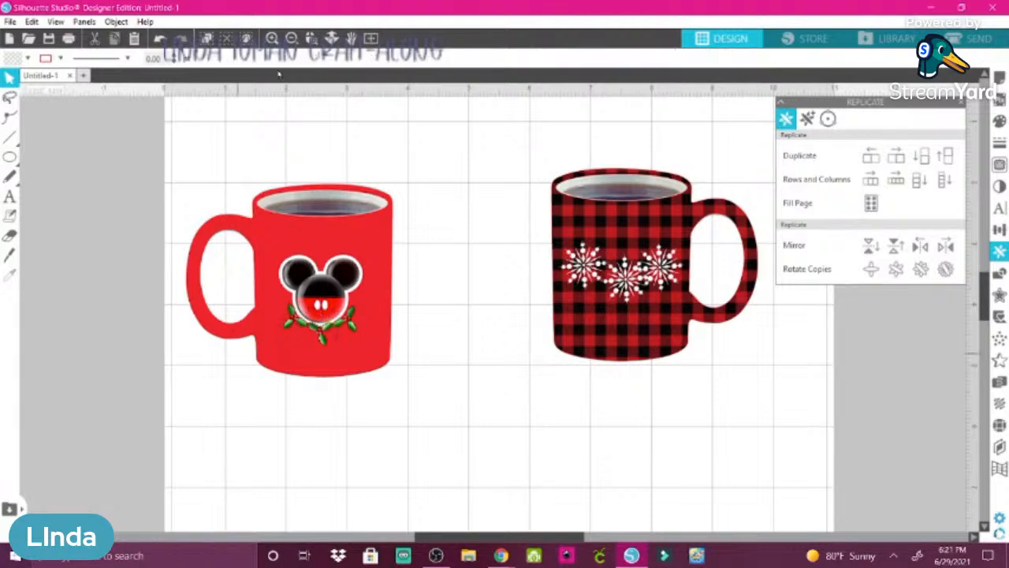
# - Rotate the middle holly sprig counterclockwise so its leaves spread sideways, and lower all three sprigs below the Mickey head
pyautogui.click(271, 38)
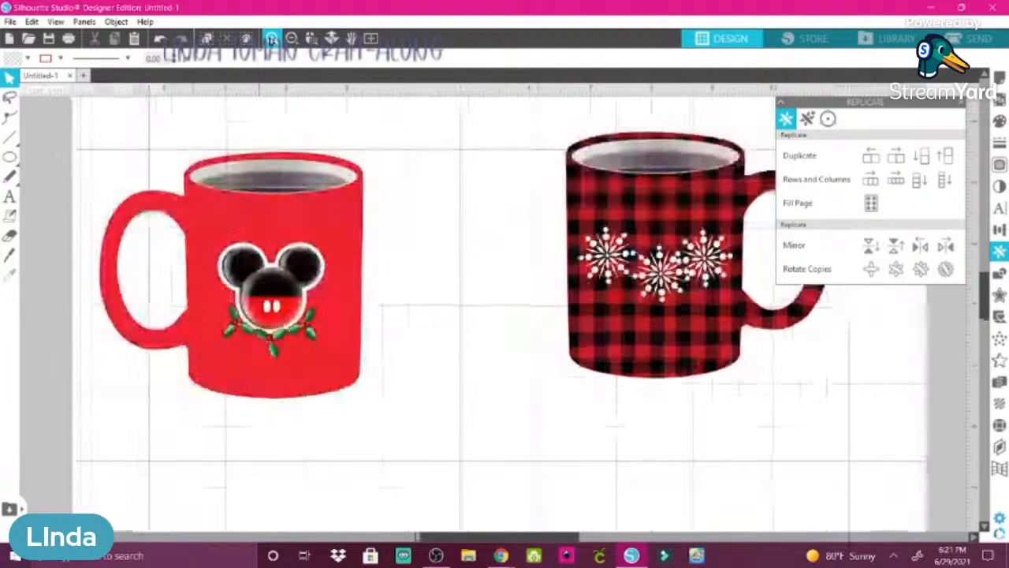
pyautogui.click(271, 38)
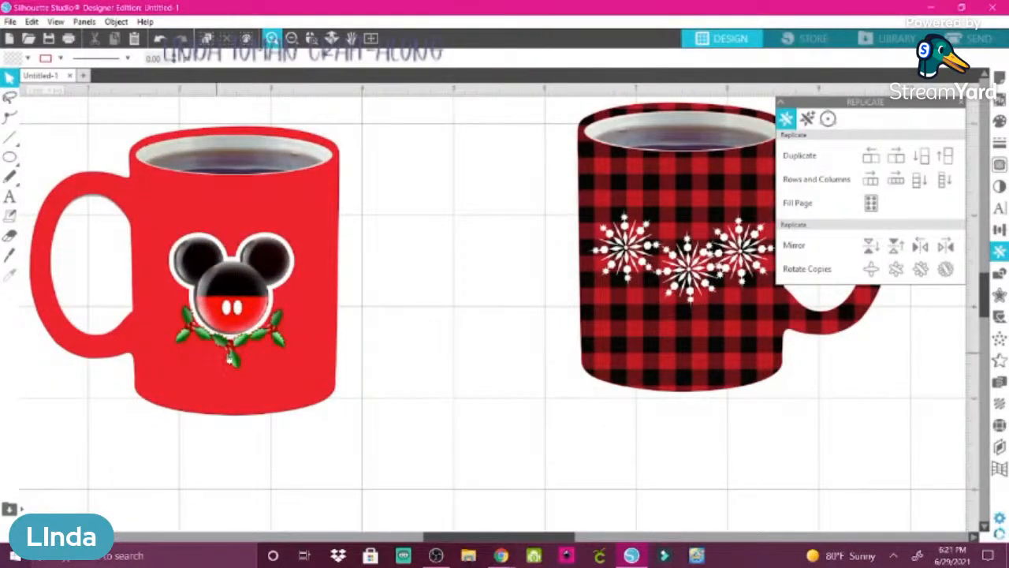
pyautogui.click(230, 359)
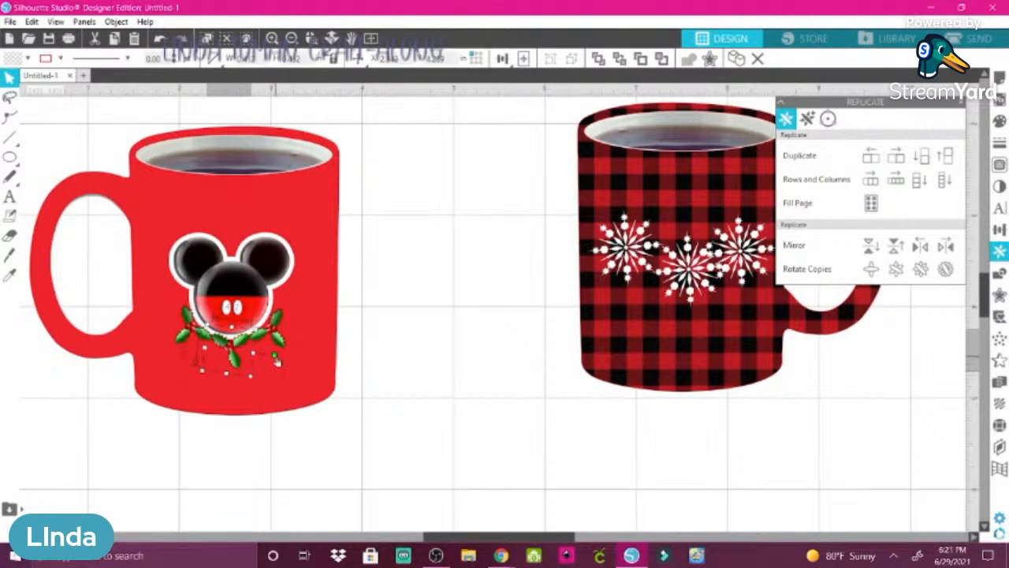
pyautogui.moveTo(276, 355); pyautogui.dragTo(266, 320)
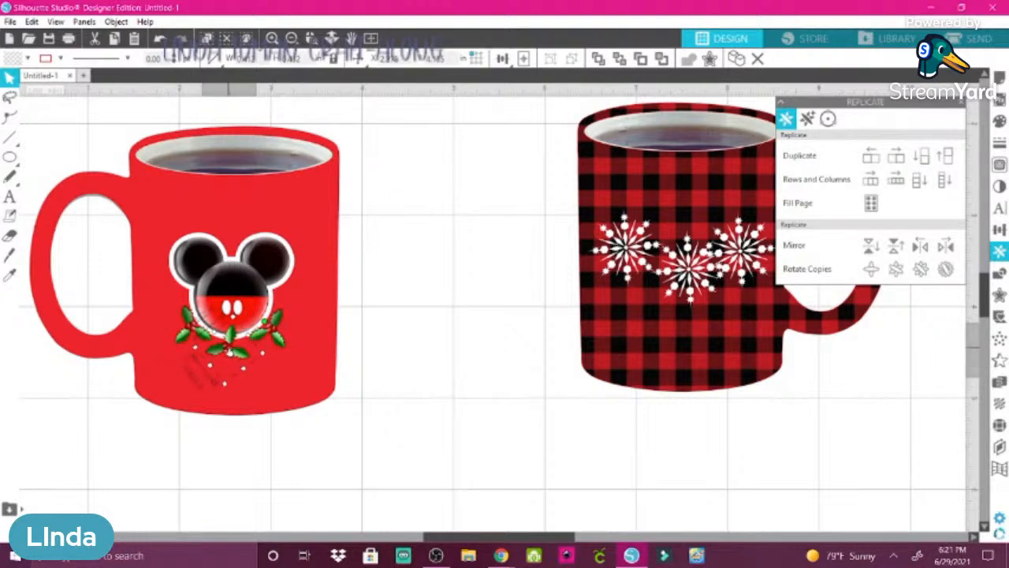
pyautogui.moveTo(228, 352); pyautogui.dragTo(266, 357)
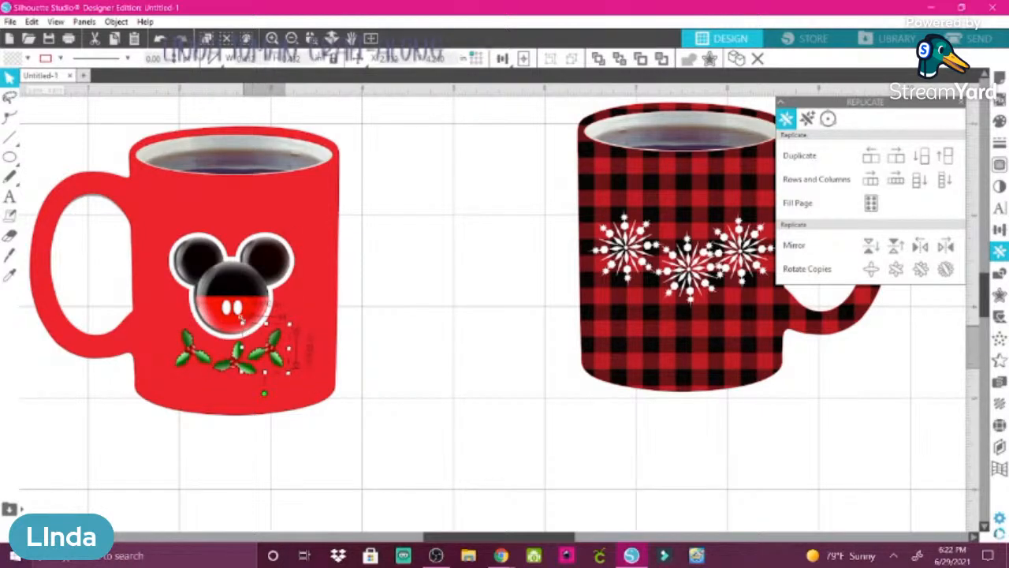
# - Undo a trial shrinking of the right holly sprig and scale the middle sprig down instead
pyautogui.moveTo(244, 323); pyautogui.dragTo(254, 336)
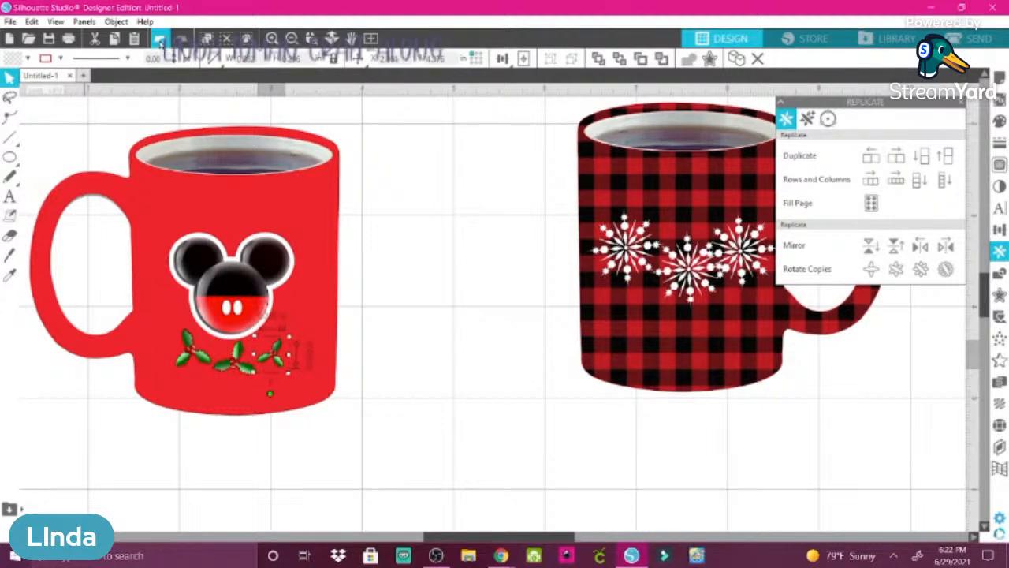
pyautogui.click(159, 38)
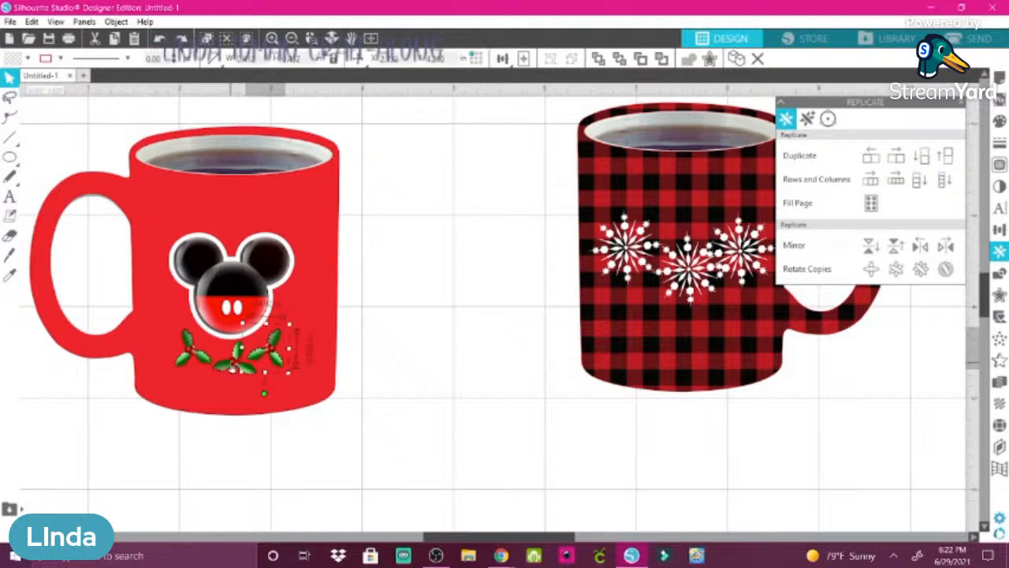
pyautogui.click(233, 365)
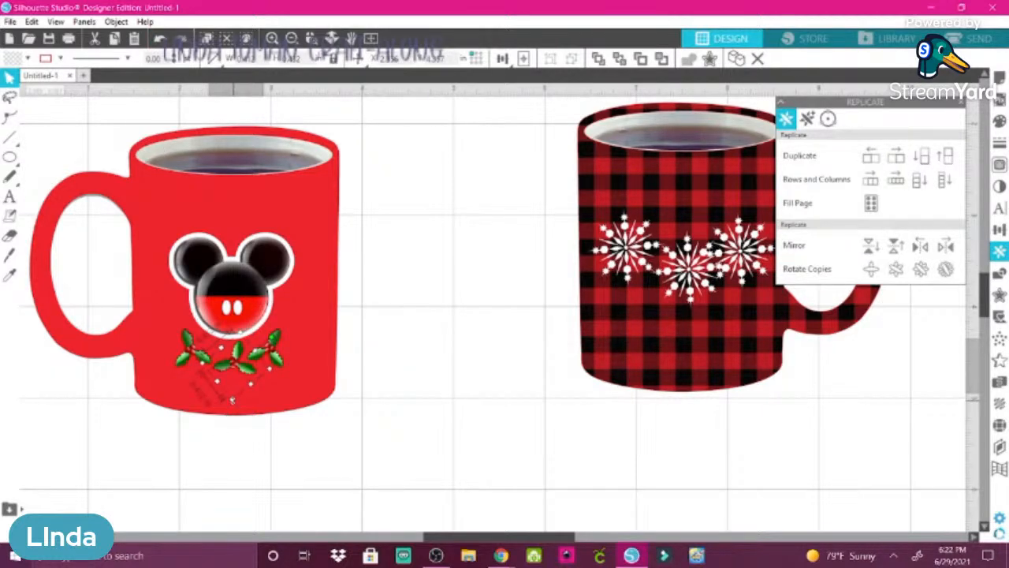
pyautogui.moveTo(232, 400); pyautogui.dragTo(233, 359)
# - Raise the left and right holly sprigs so they sit close against the lower edges of the Mickey head
pyautogui.click(190, 360)
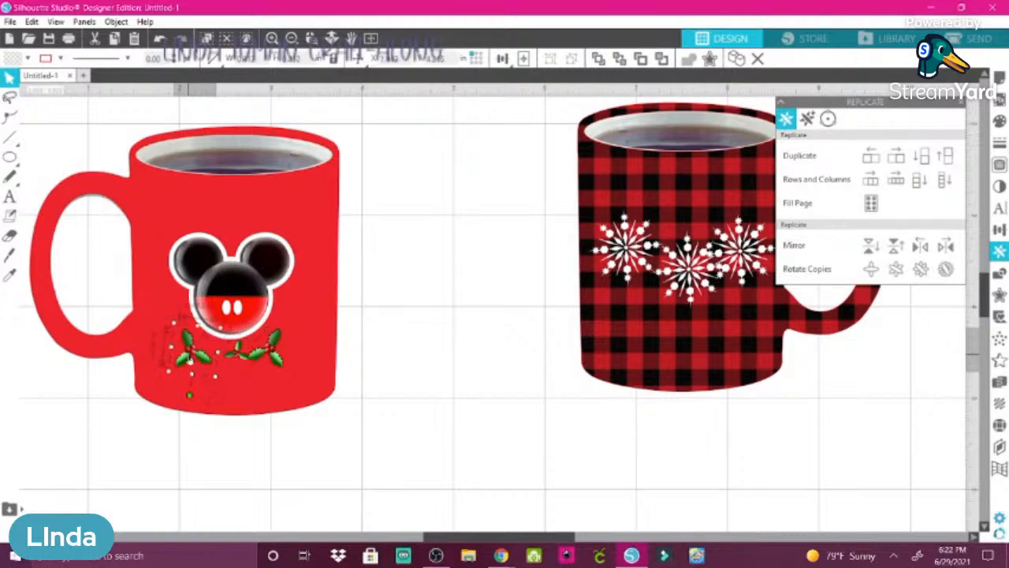
pyautogui.doubleClick(189, 360)
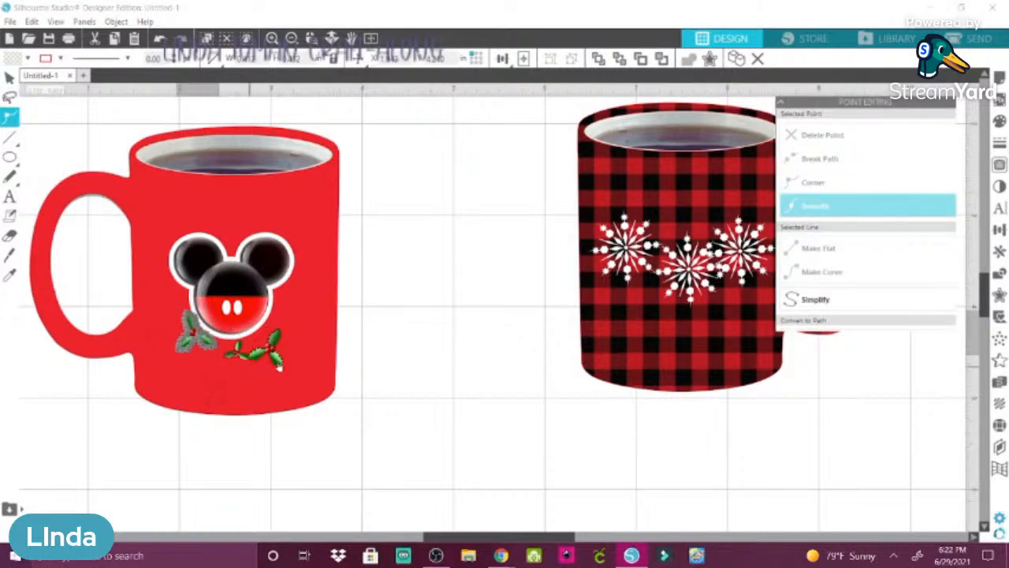
pyautogui.click(10, 76)
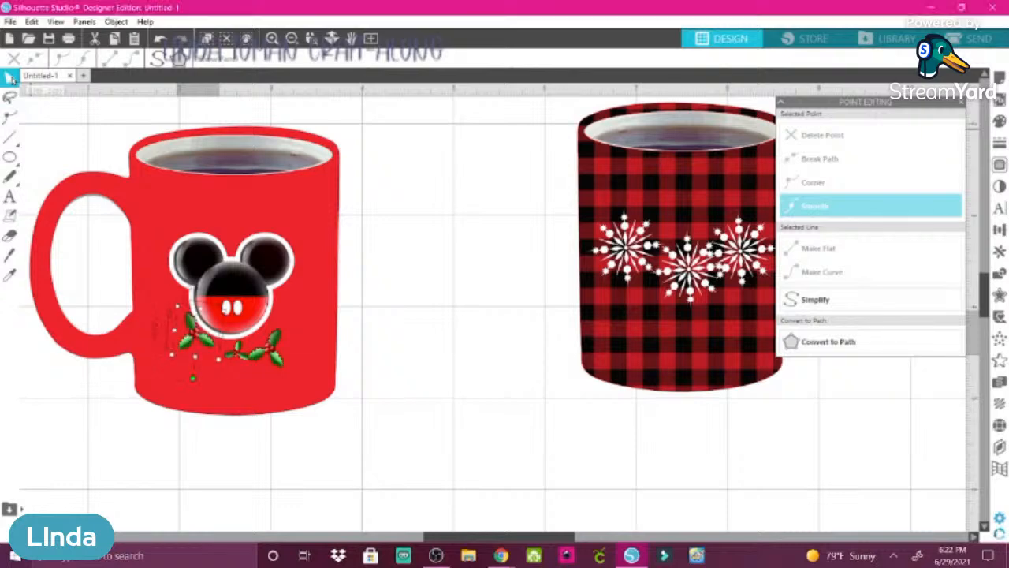
pyautogui.click(267, 322)
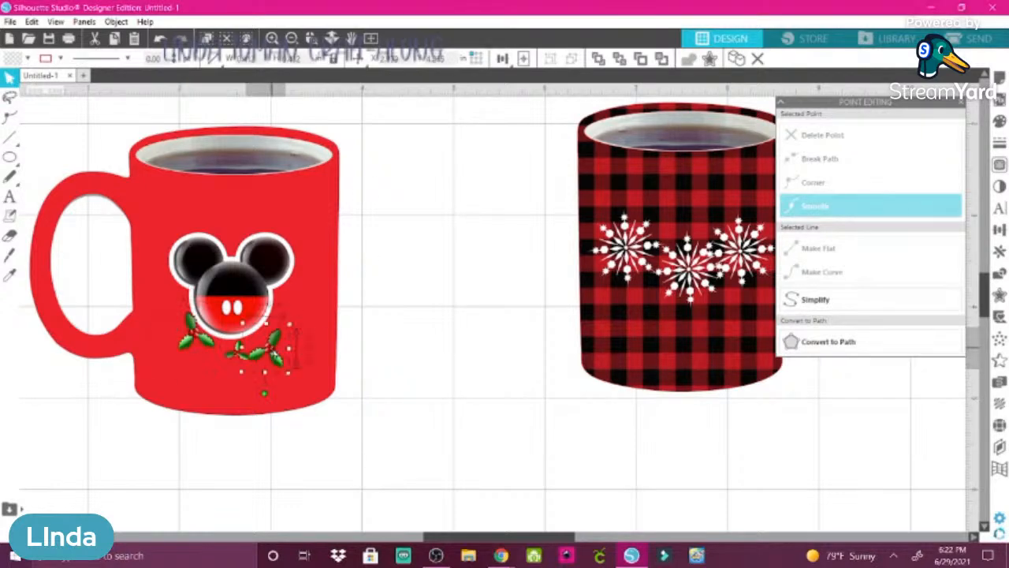
pyautogui.moveTo(273, 354); pyautogui.dragTo(270, 337)
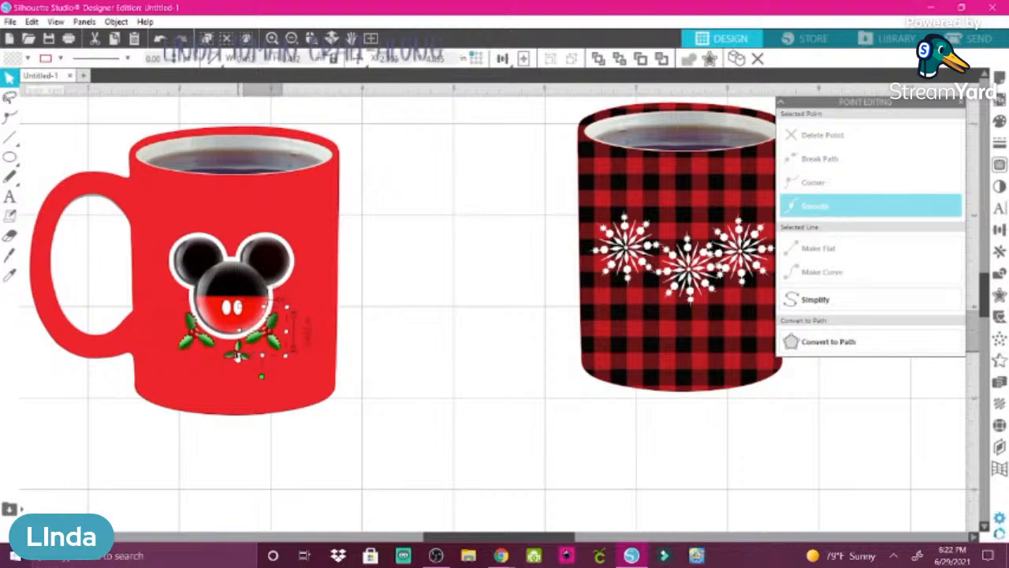
# - Rotate the middle holly sprig clockwise so it points downward, and move it up between the two outer sprigs
pyautogui.click(238, 356)
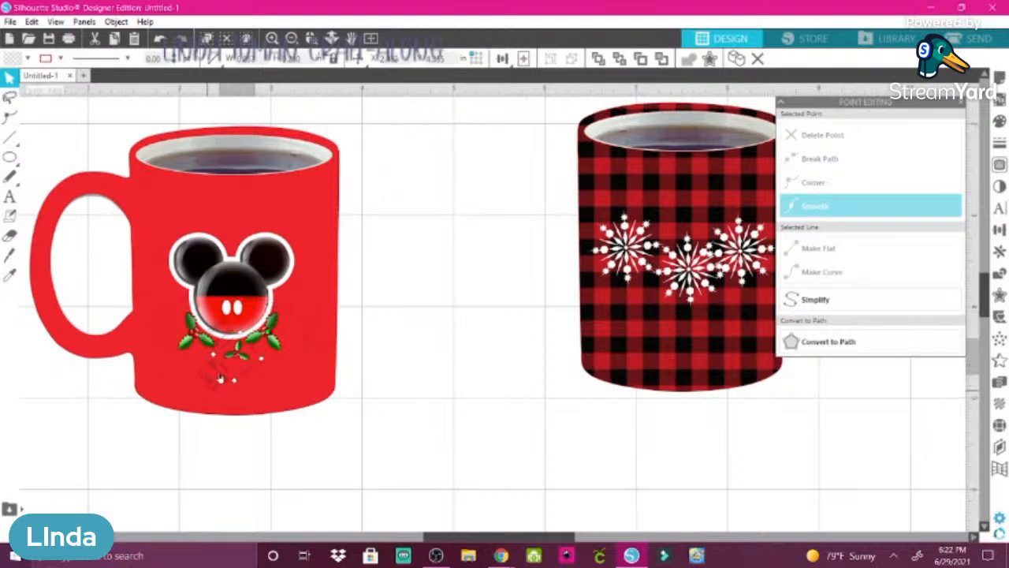
pyautogui.moveTo(241, 361); pyautogui.dragTo(270, 393)
pyautogui.moveTo(231, 364); pyautogui.dragTo(231, 348)
pyautogui.click(359, 376)
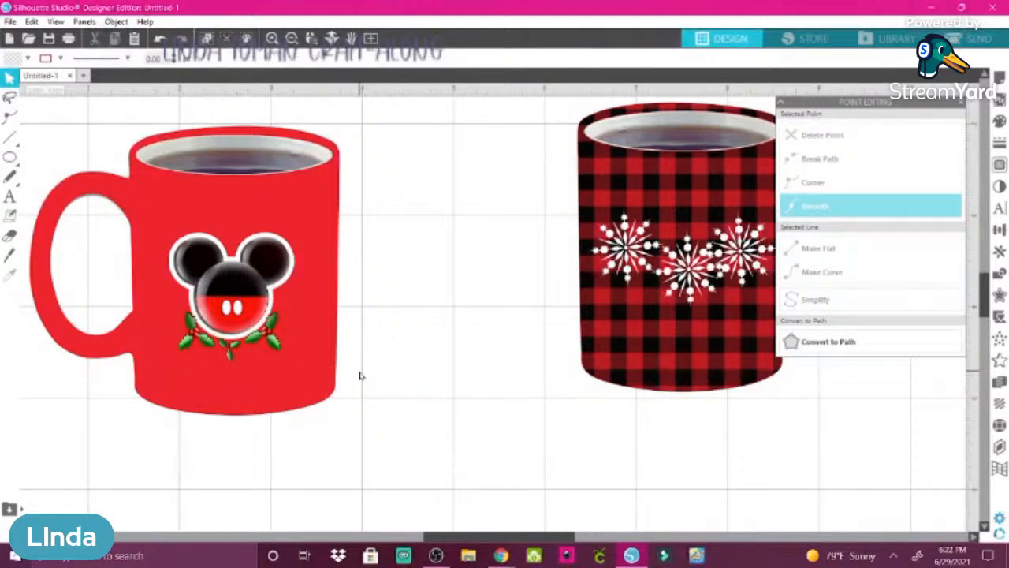
# - Delete the middle holly sprig from beneath the Mickey head
pyautogui.click(230, 354)
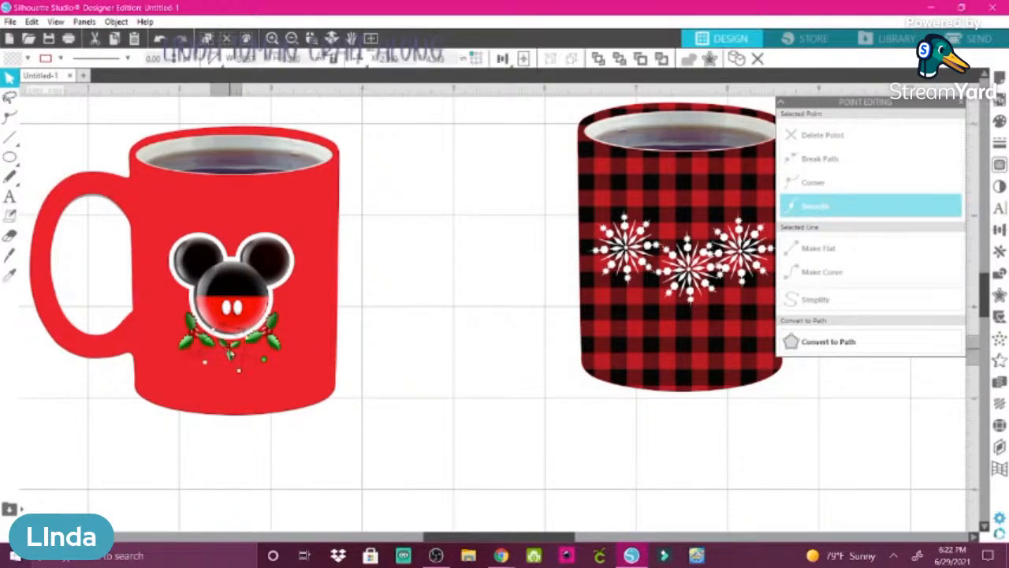
pyautogui.click(757, 59)
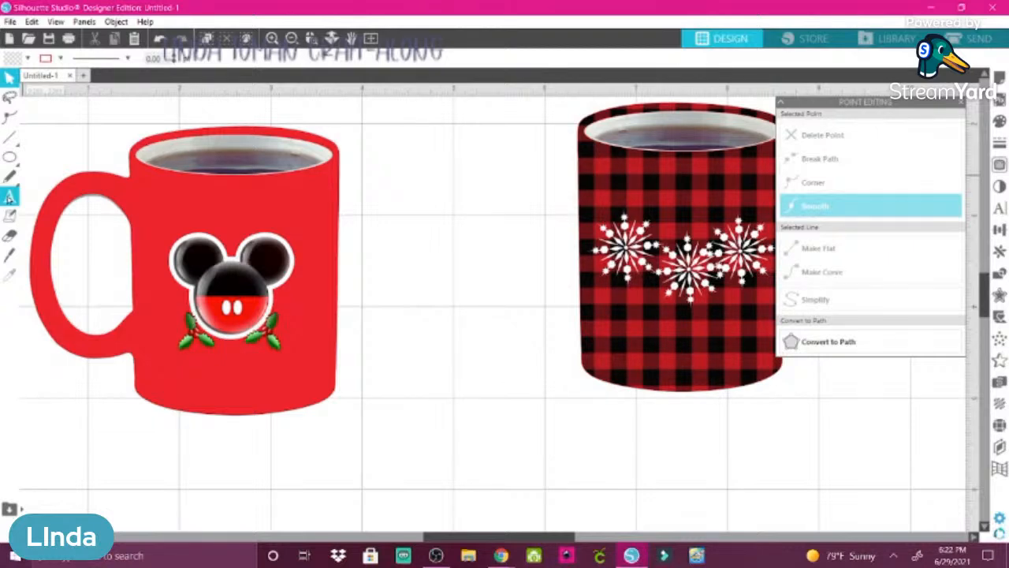
# - Add the text "Merry Christmas" on two lines in the space between the two mugs
pyautogui.click(9, 196)
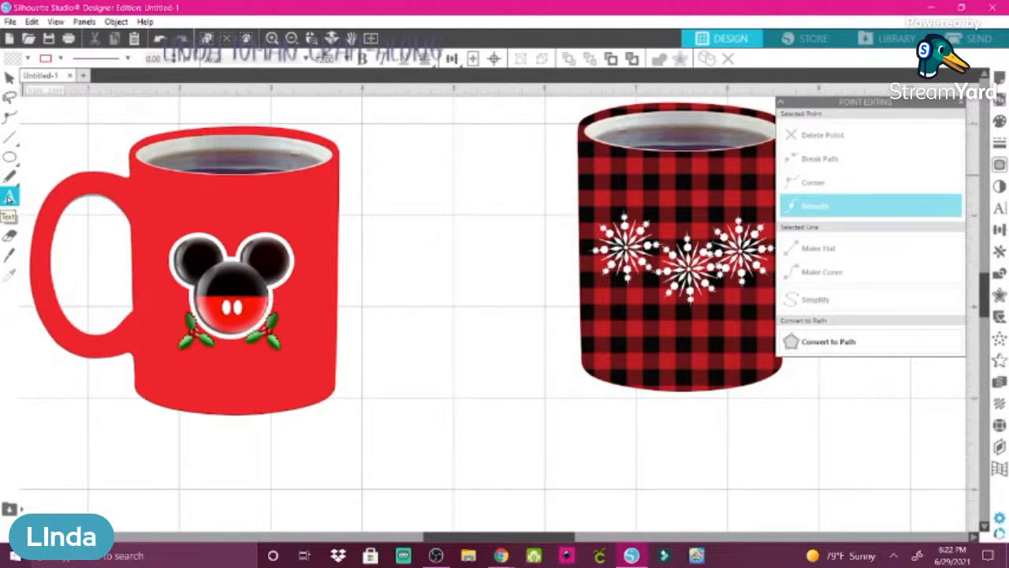
pyautogui.click(385, 306)
pyautogui.write('M')
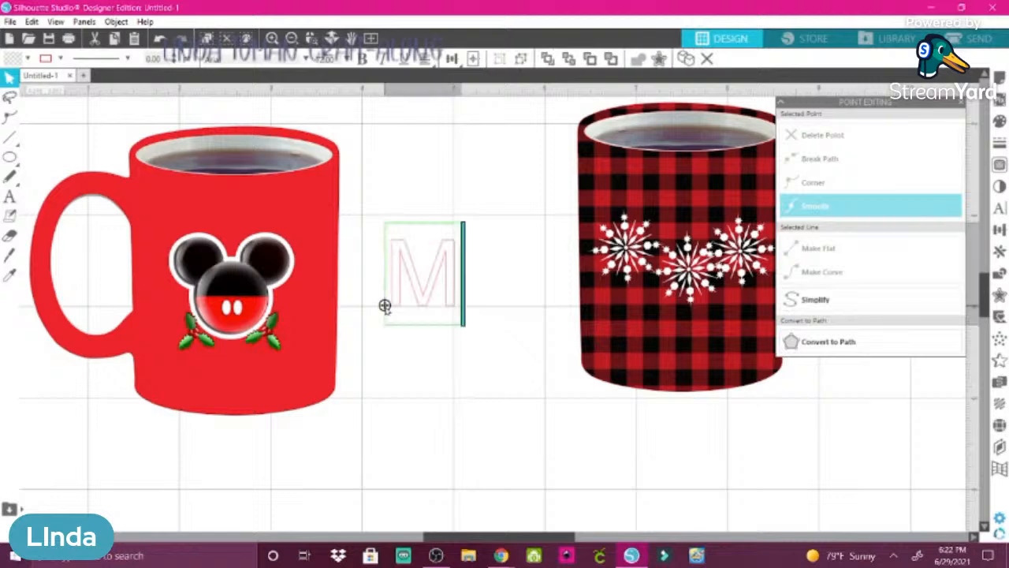
pyautogui.write('erry')
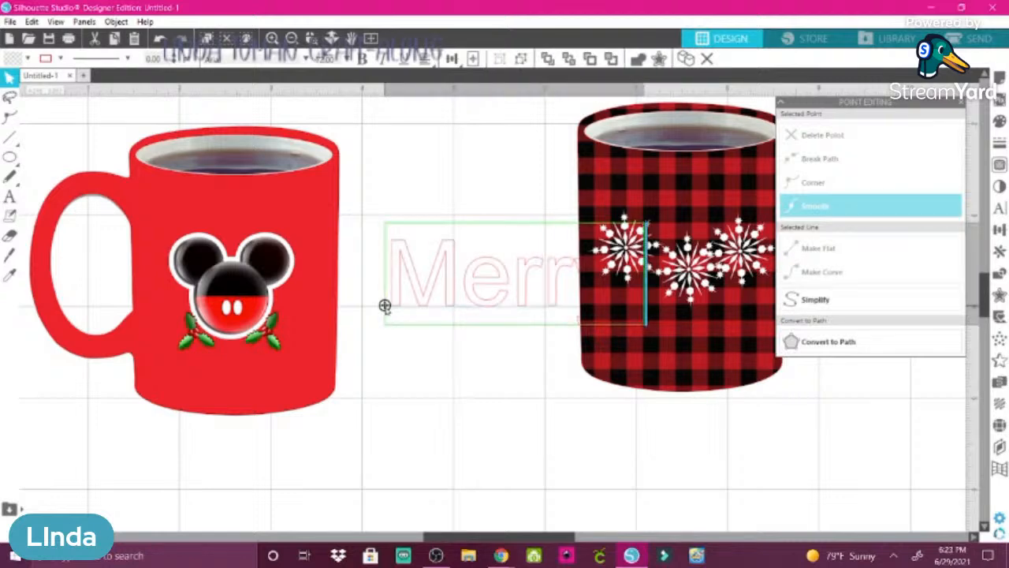
pyautogui.press('Return')
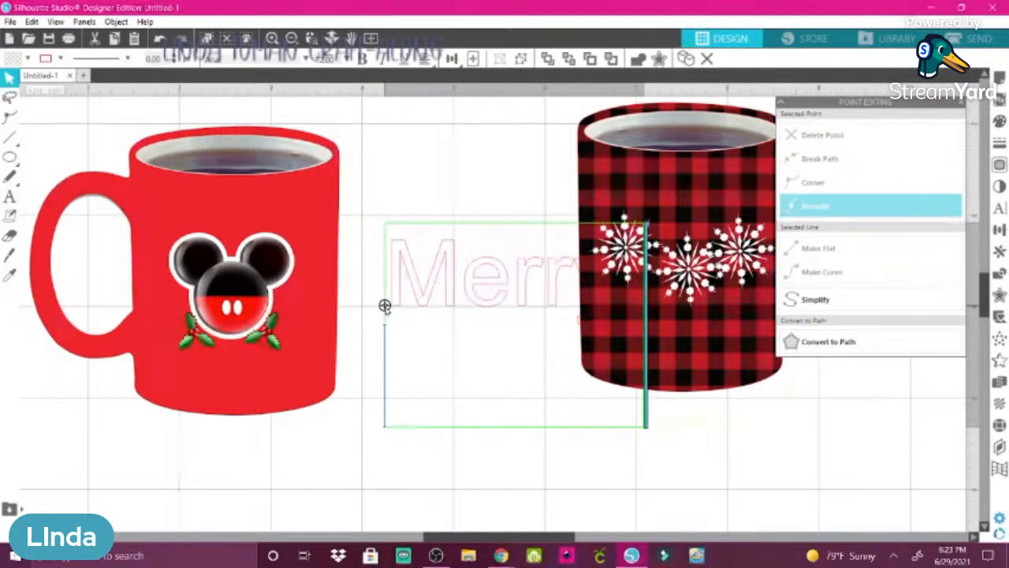
pyautogui.write('Christ')
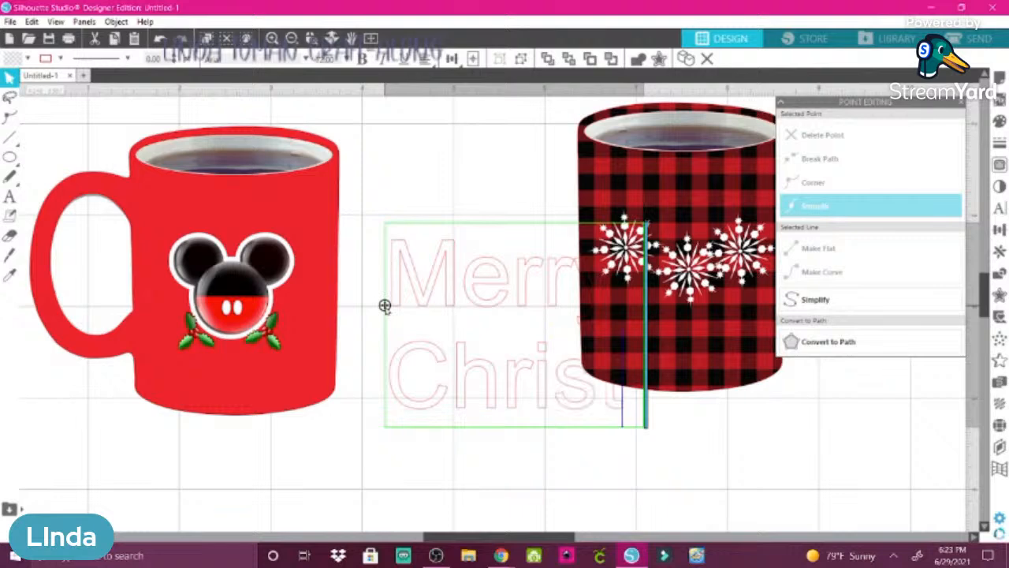
pyautogui.write('mas')
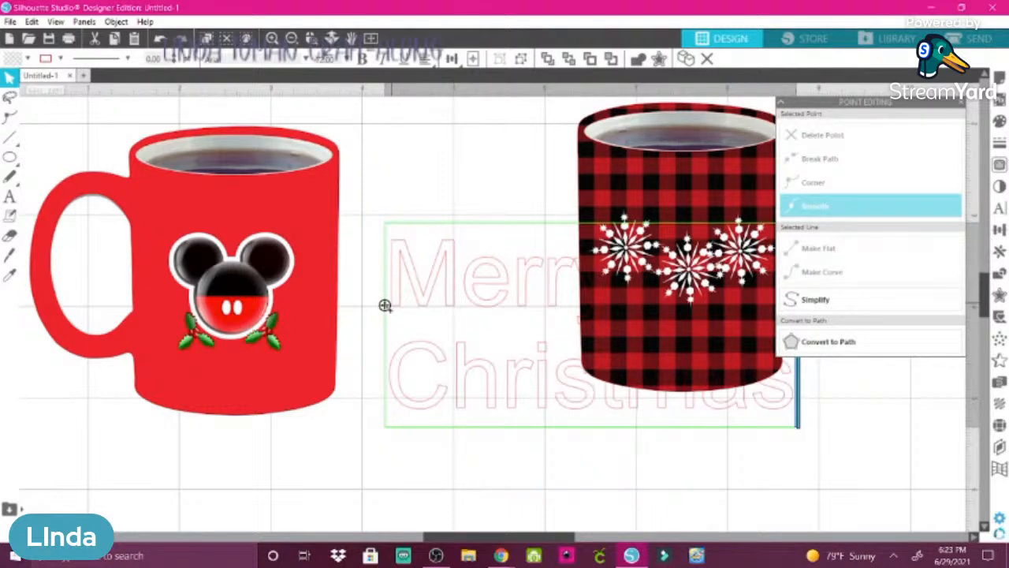
# - Try to move the Merry Christmas text over to the red mug, and undo the changes
pyautogui.moveTo(385, 305); pyautogui.dragTo(192, 291)
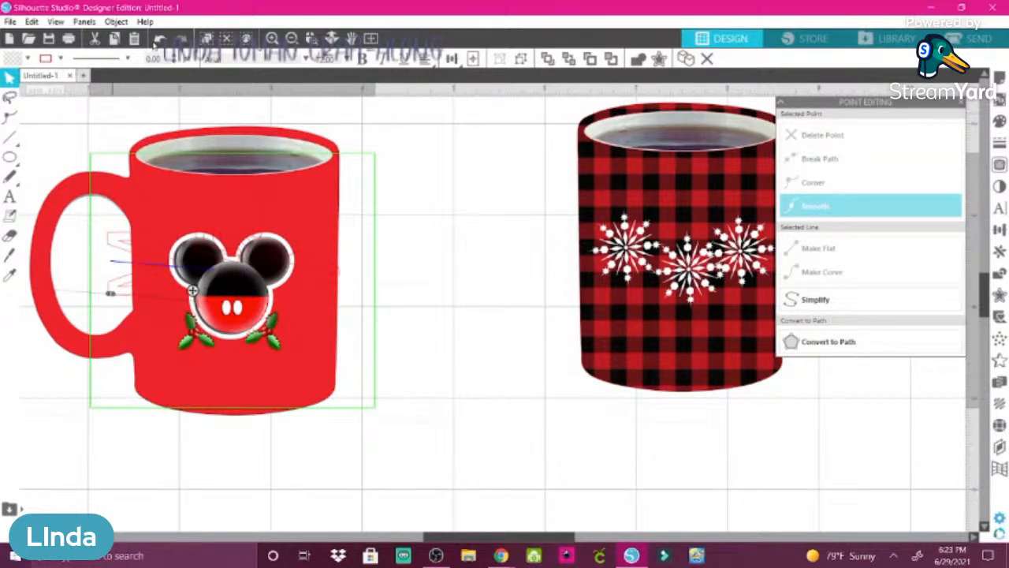
pyautogui.click(159, 39)
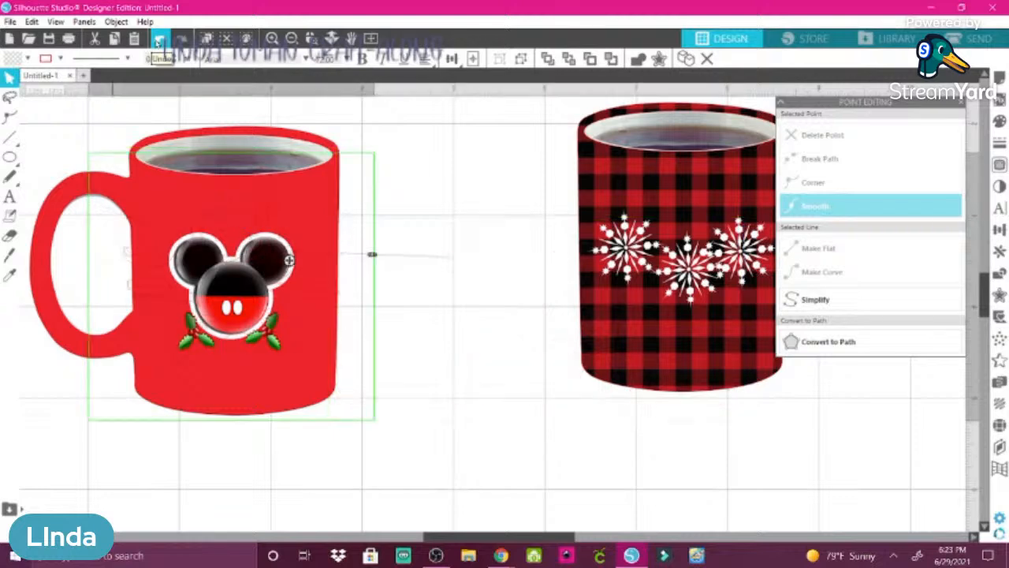
pyautogui.click(159, 40)
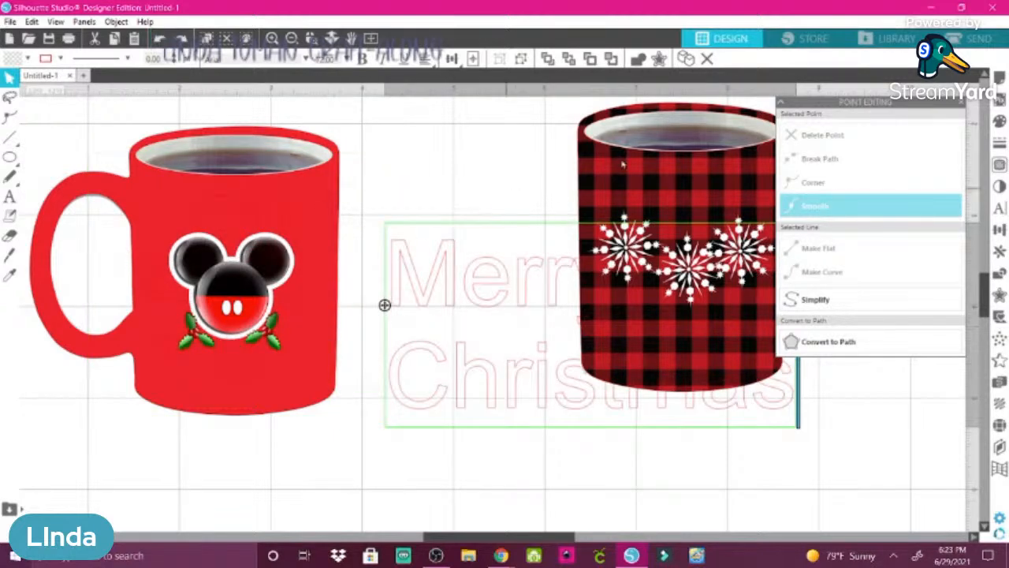
# - Try to shift the plaid mug slightly downward, and undo the move
pyautogui.click(634, 164)
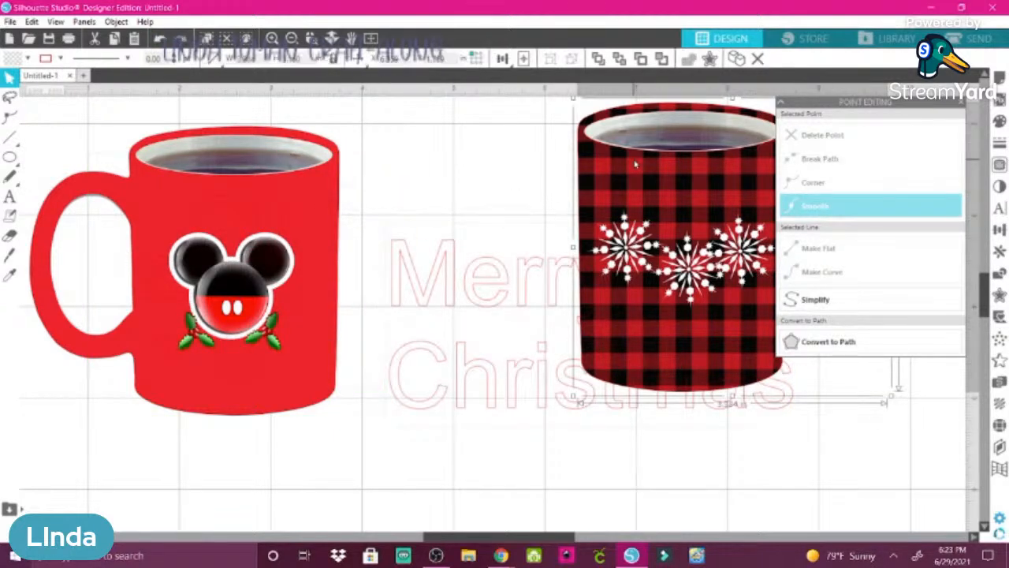
pyautogui.moveTo(635, 164)
pyautogui.mouseDown()
pyautogui.moveTo(732, 168)
pyautogui.moveTo(632, 171)
pyautogui.mouseUp()
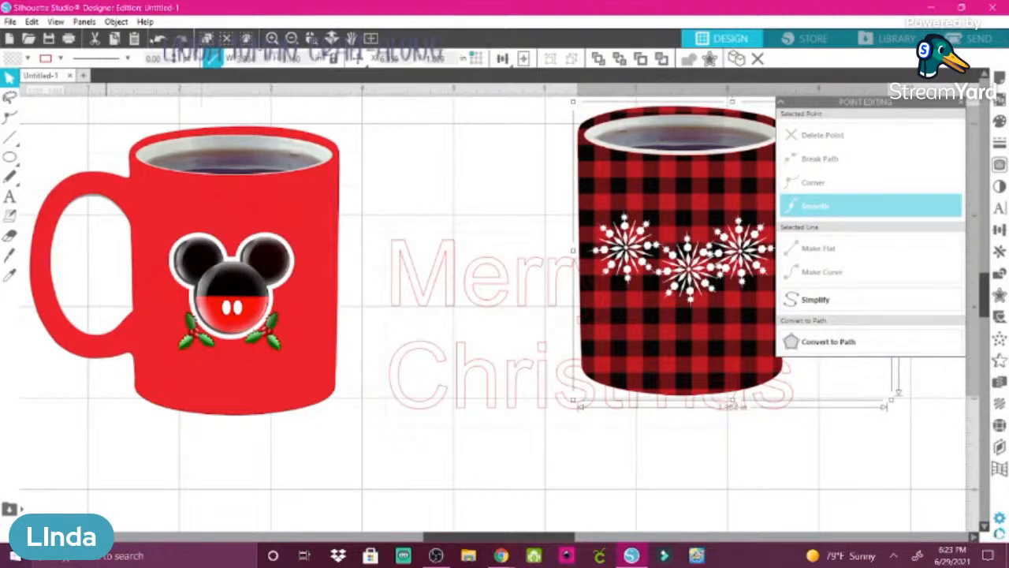
pyautogui.click(159, 38)
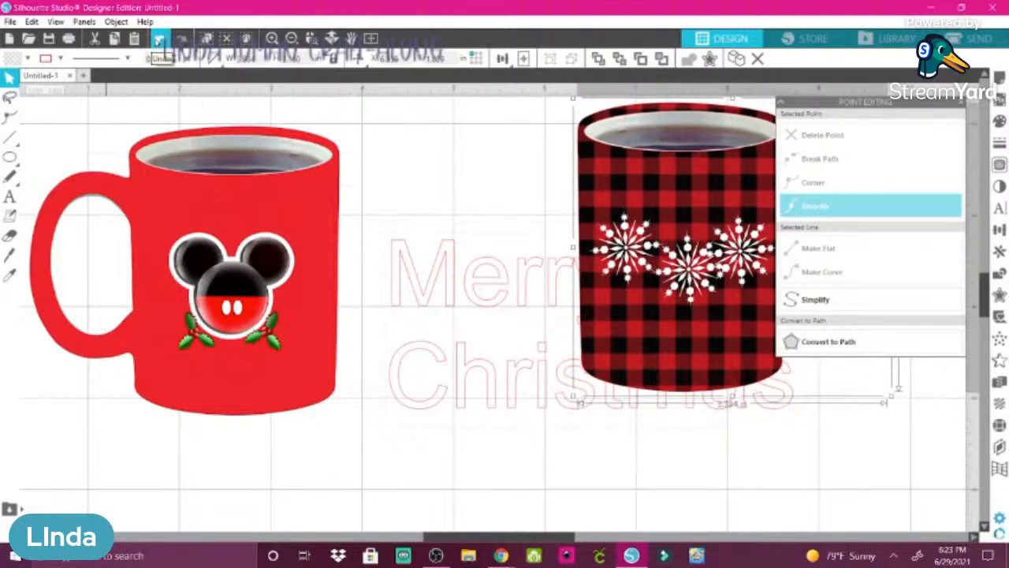
# - Move the Merry Christmas text down into the empty area below both mugs, and close the point editing options
pyautogui.click(421, 295)
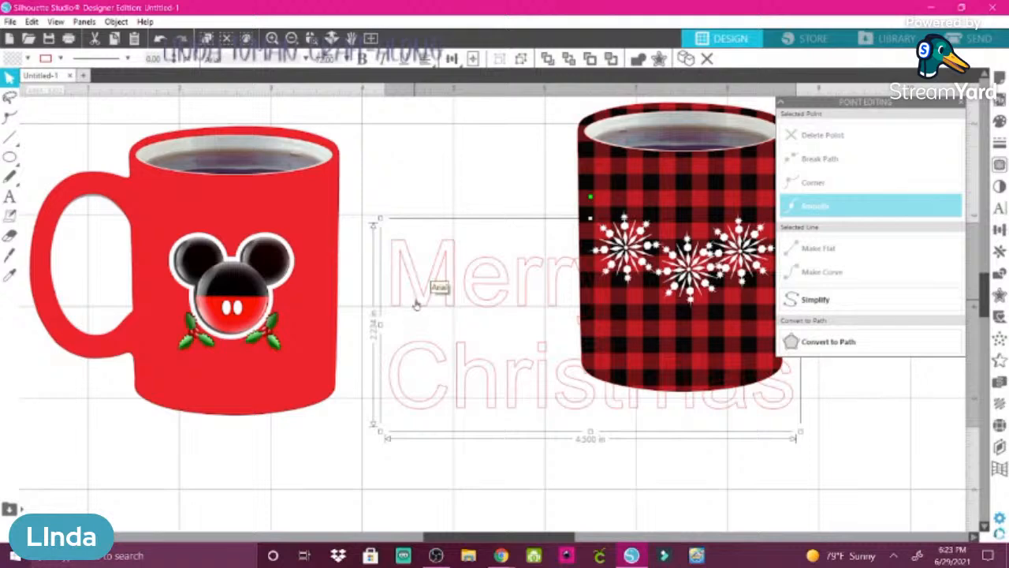
pyautogui.moveTo(418, 304); pyautogui.dragTo(354, 444)
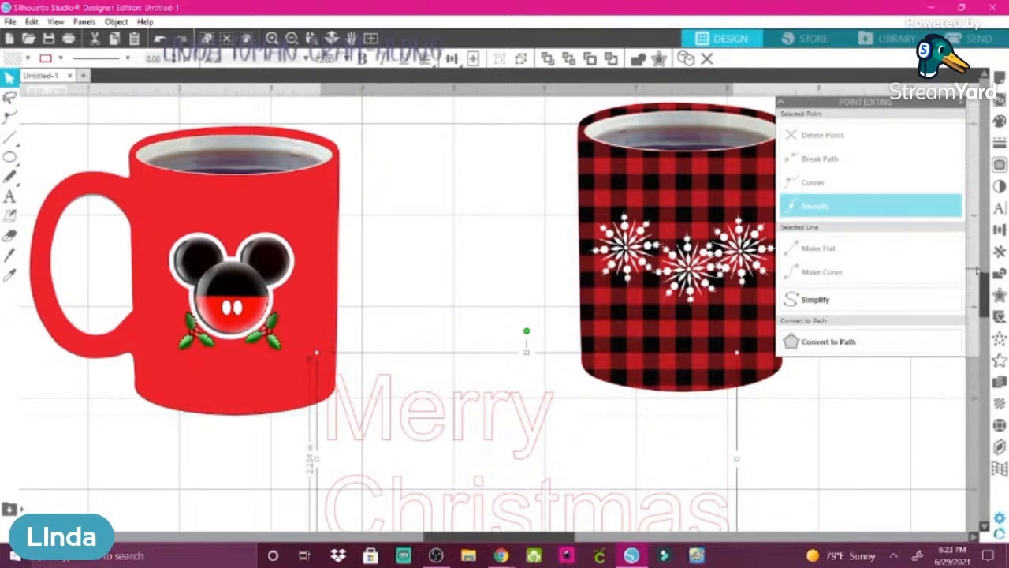
pyautogui.scroll(-2, 984, 292)
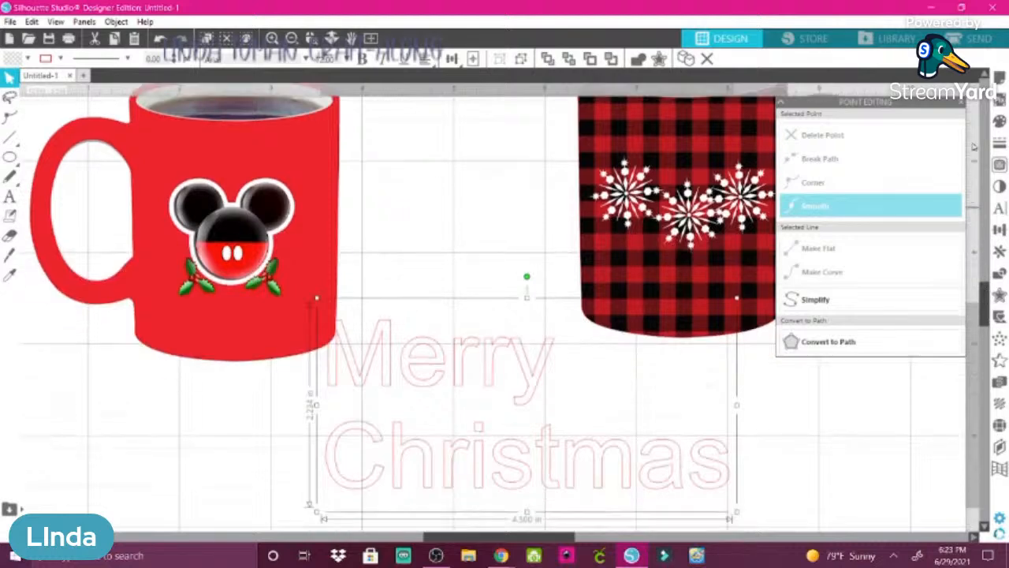
pyautogui.click(958, 103)
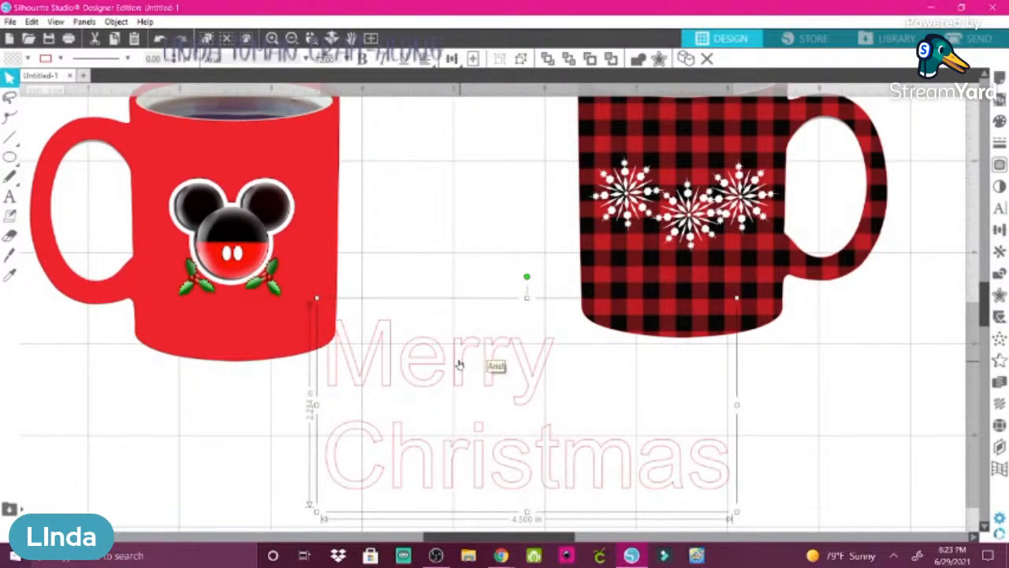
pyautogui.moveTo(459, 396); pyautogui.dragTo(451, 496)
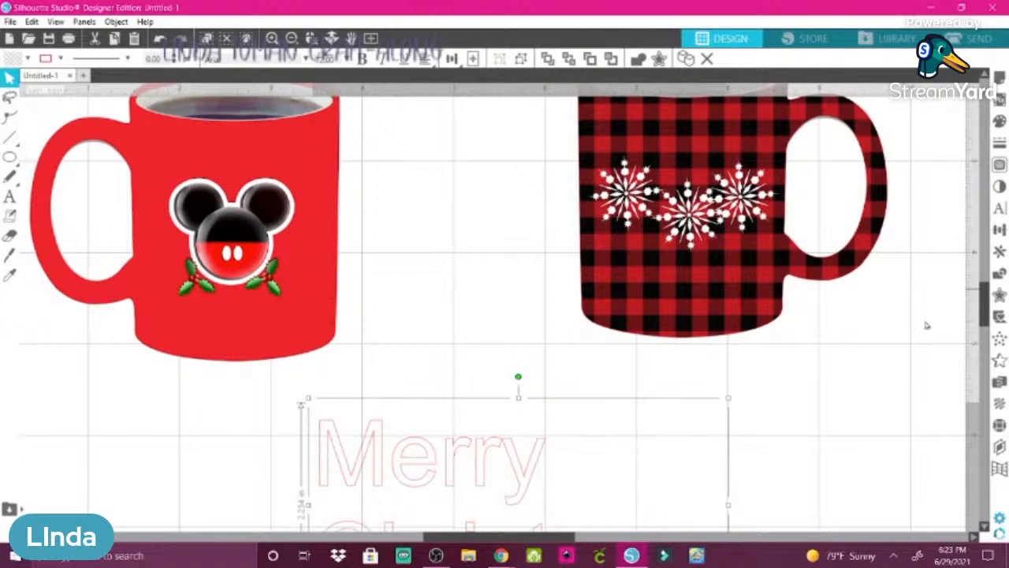
# - Group the plaid mug with its three snowflakes and move the group slightly to the right
pyautogui.scroll(3, 597, 345)
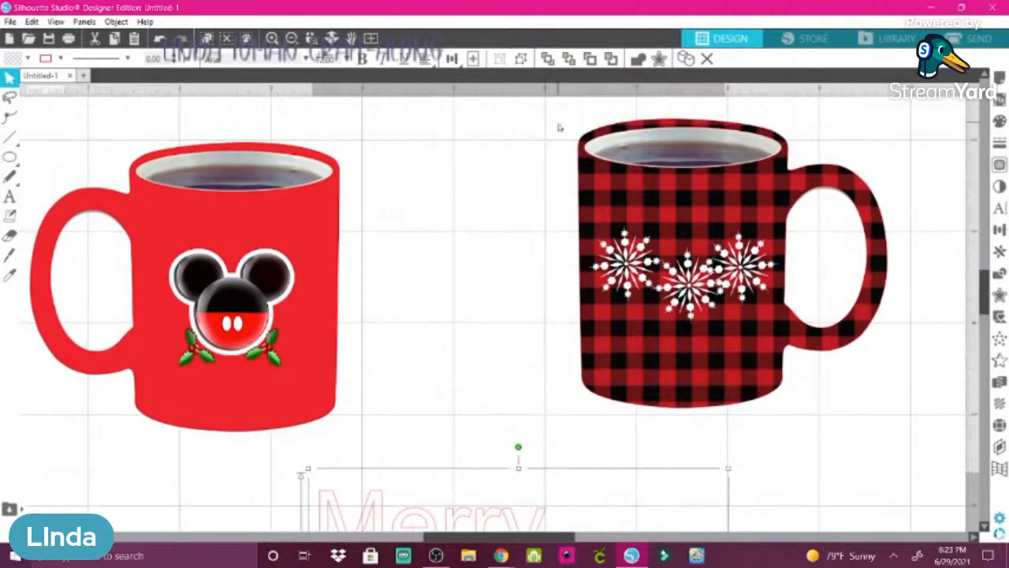
pyautogui.click(794, 292)
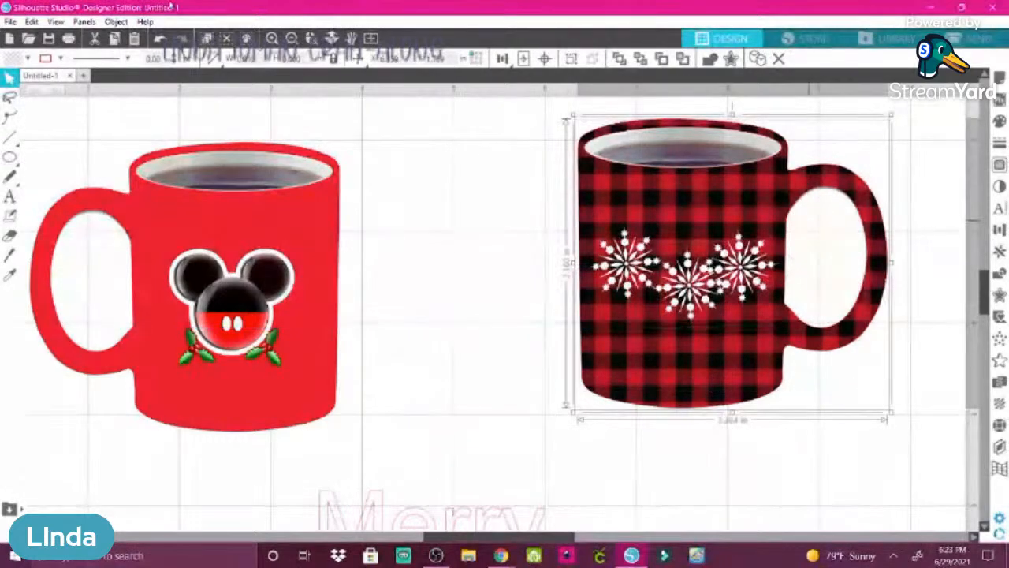
pyautogui.click(116, 22)
pyautogui.click(127, 128)
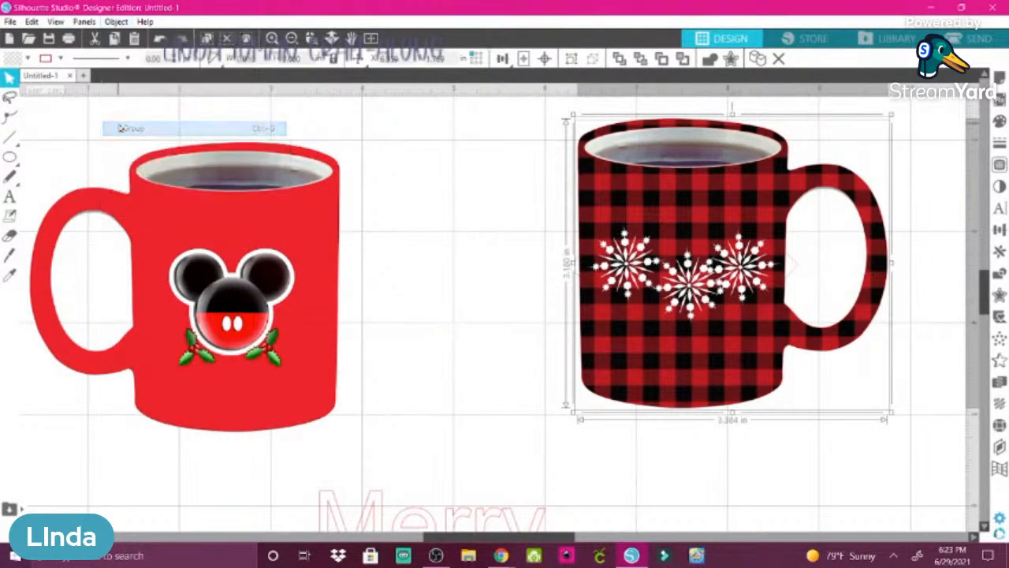
pyautogui.moveTo(640, 378); pyautogui.dragTo(679, 385)
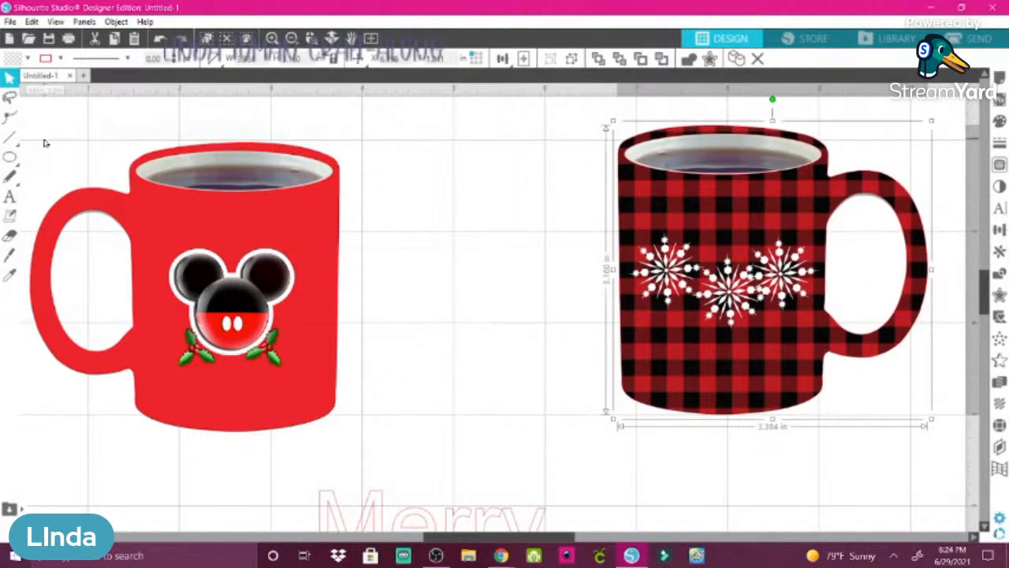
# - Group the red mug with its Mickey head and holly sprigs
pyautogui.click(49, 147)
pyautogui.moveTo(324, 365); pyautogui.dragTo(377, 415)
pyautogui.click(115, 23)
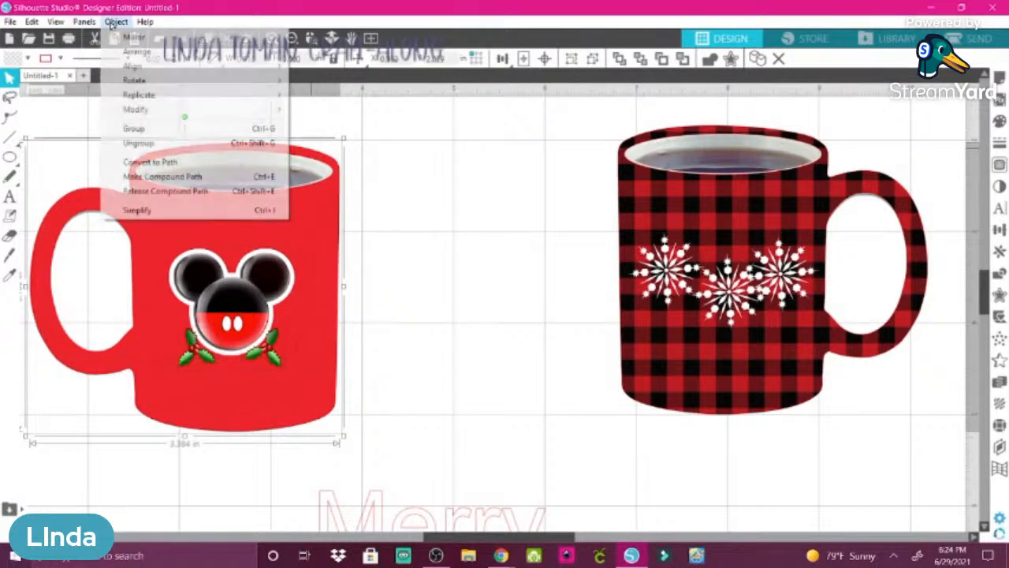
pyautogui.click(132, 129)
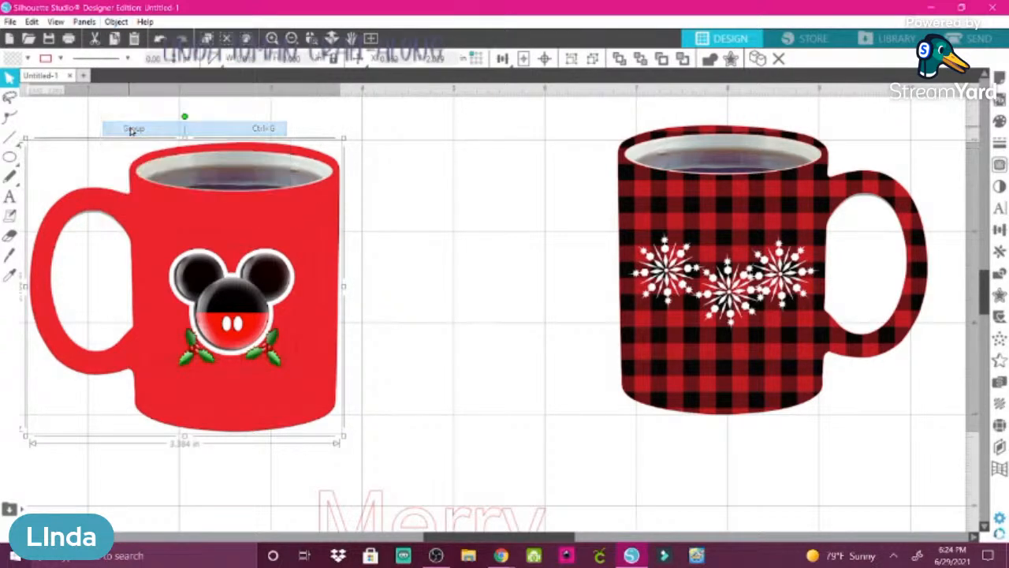
# - Move the Merry Christmas text up slightly so it sits just below the two mugs
pyautogui.click(373, 503)
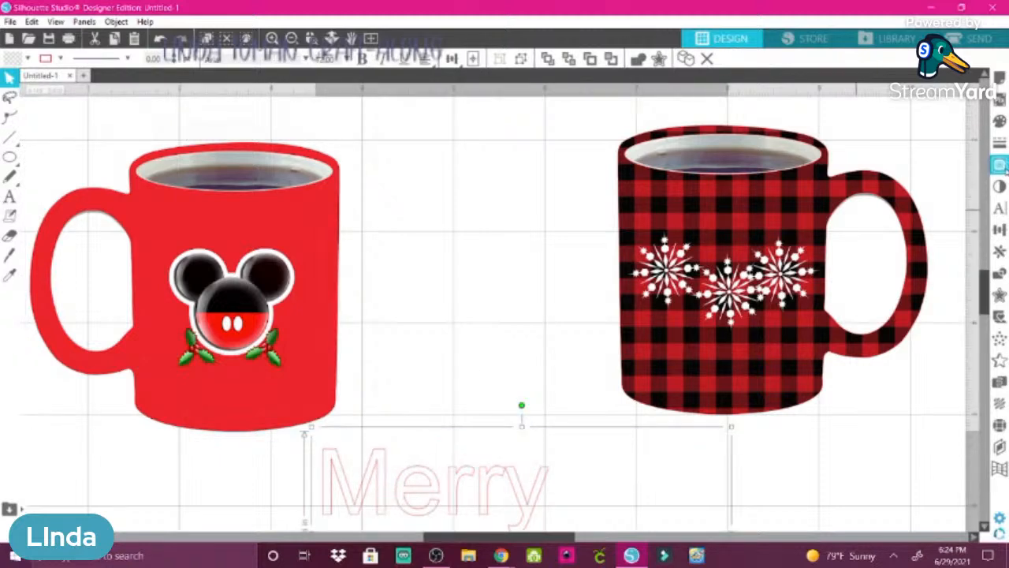
pyautogui.scroll(-3, 984, 308)
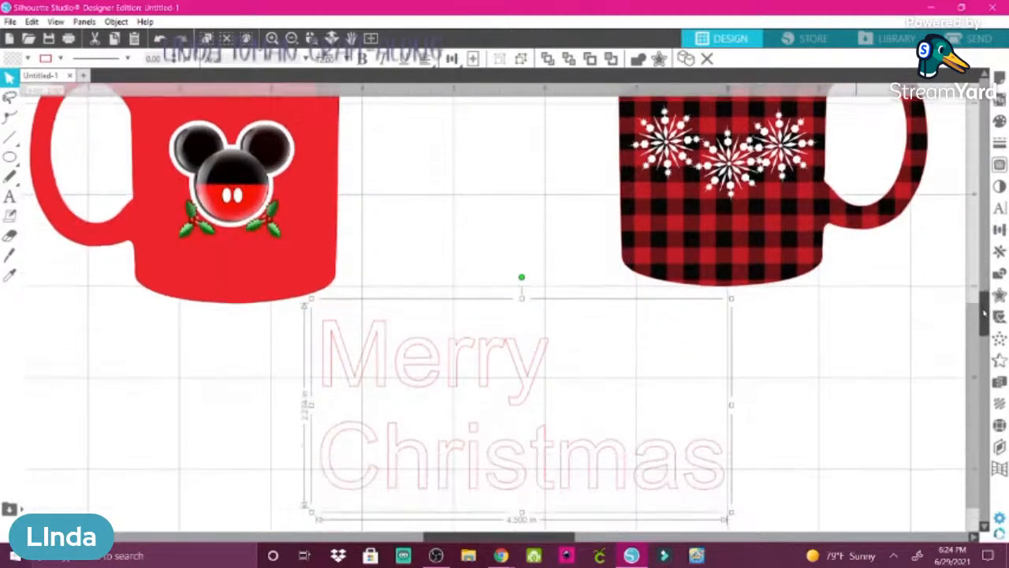
pyautogui.scroll(-2, 984, 314)
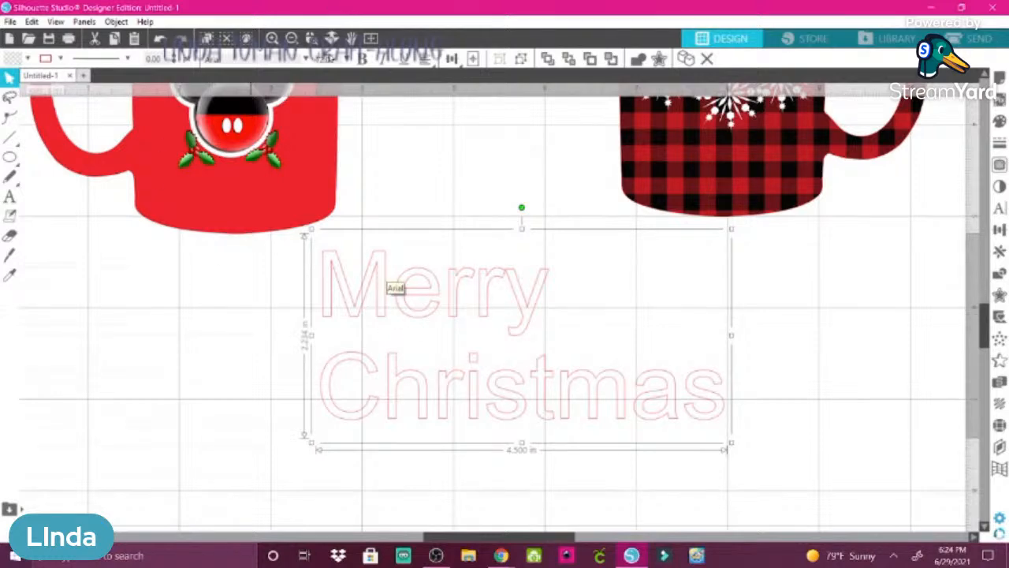
# - Change the Merry Christmas text's font to Fontesque and centre-align its two lines
pyautogui.click(306, 58)
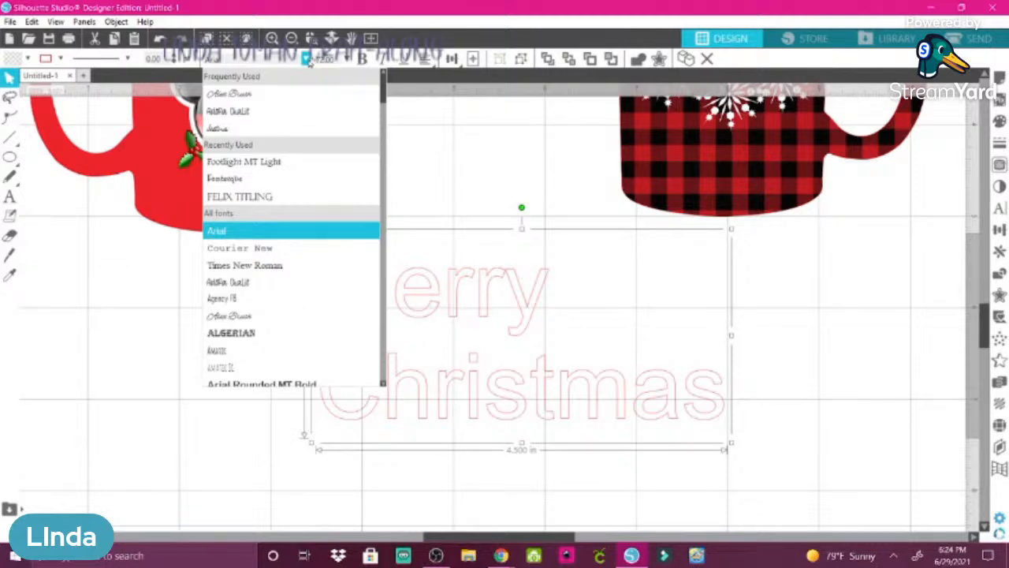
pyautogui.click(218, 180)
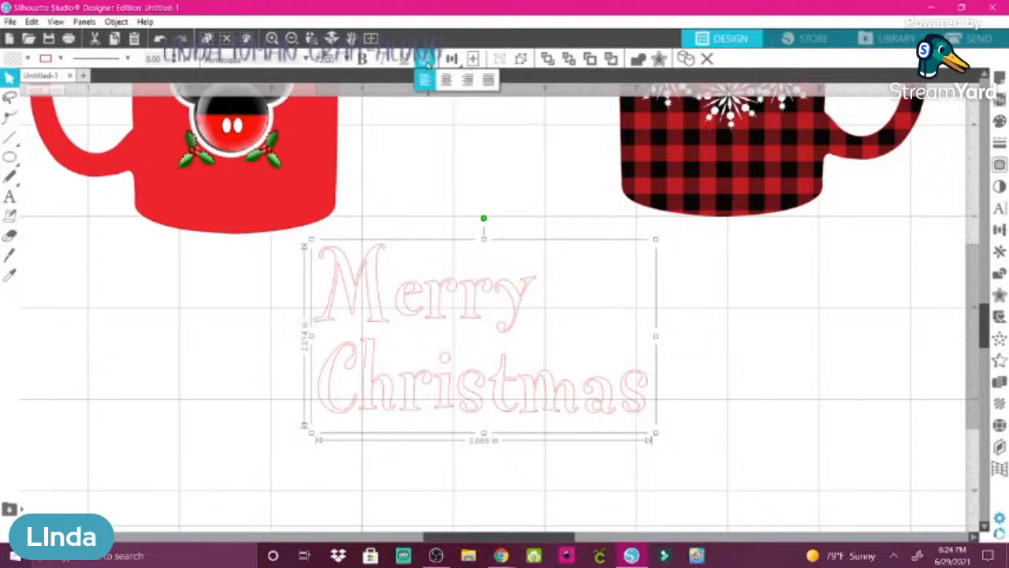
pyautogui.click(425, 59)
pyautogui.click(447, 81)
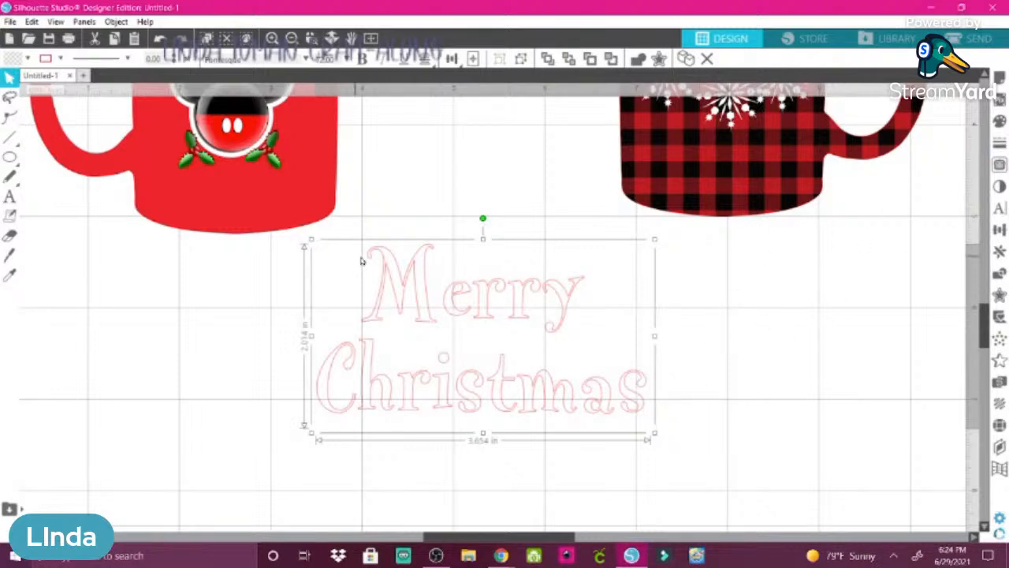
# - Set the Merry Christmas text size to 12 pt and place it on the red mug beneath the holly sprigs
pyautogui.doubleClick(385, 285)
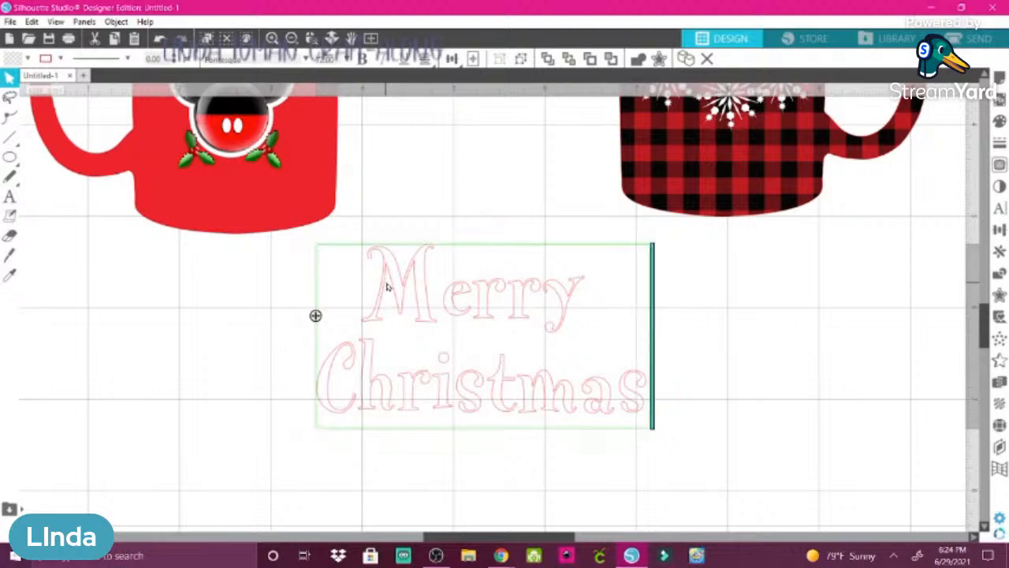
pyautogui.moveTo(356, 274); pyautogui.dragTo(653, 432)
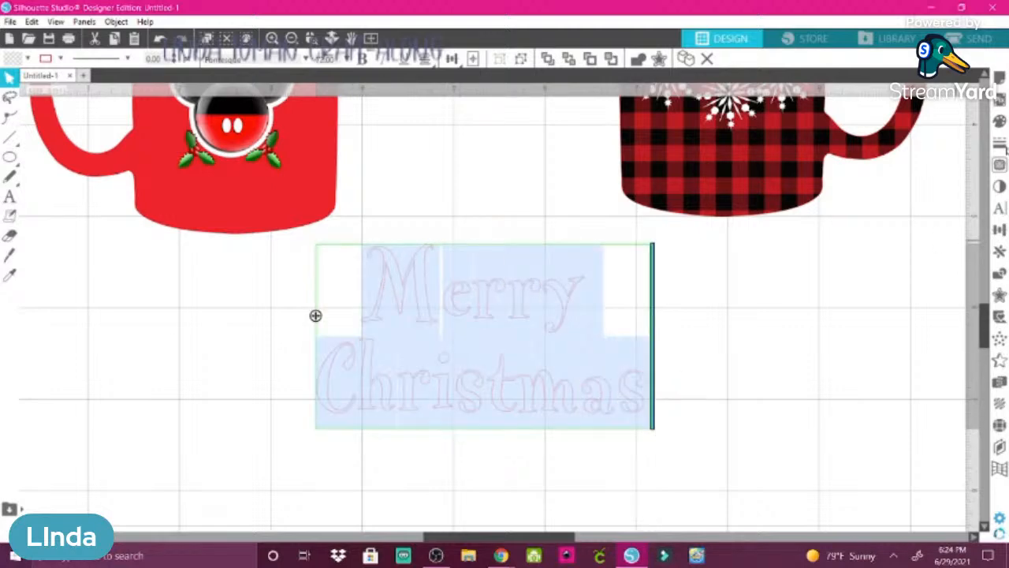
pyautogui.click(1001, 120)
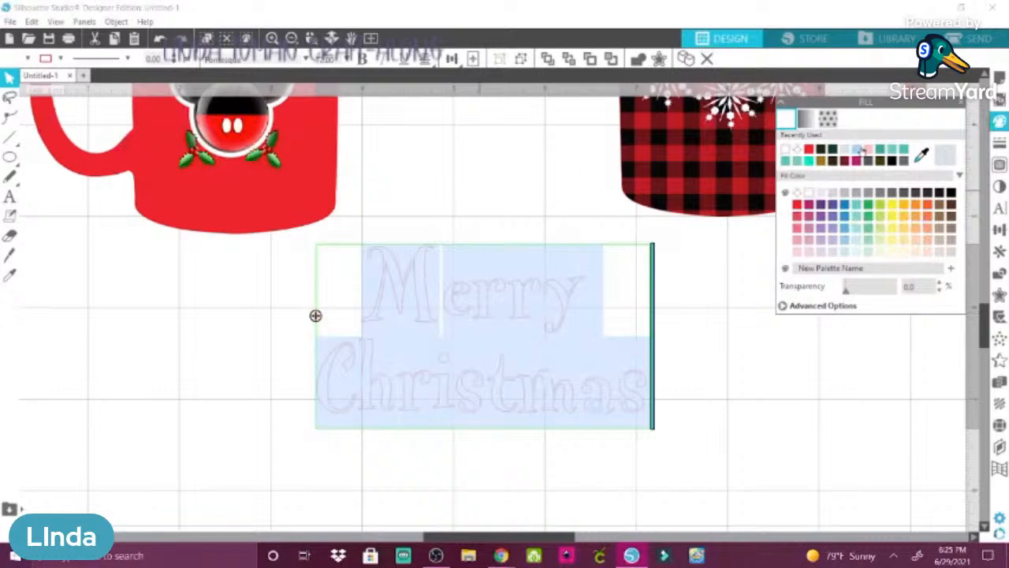
pyautogui.click(999, 209)
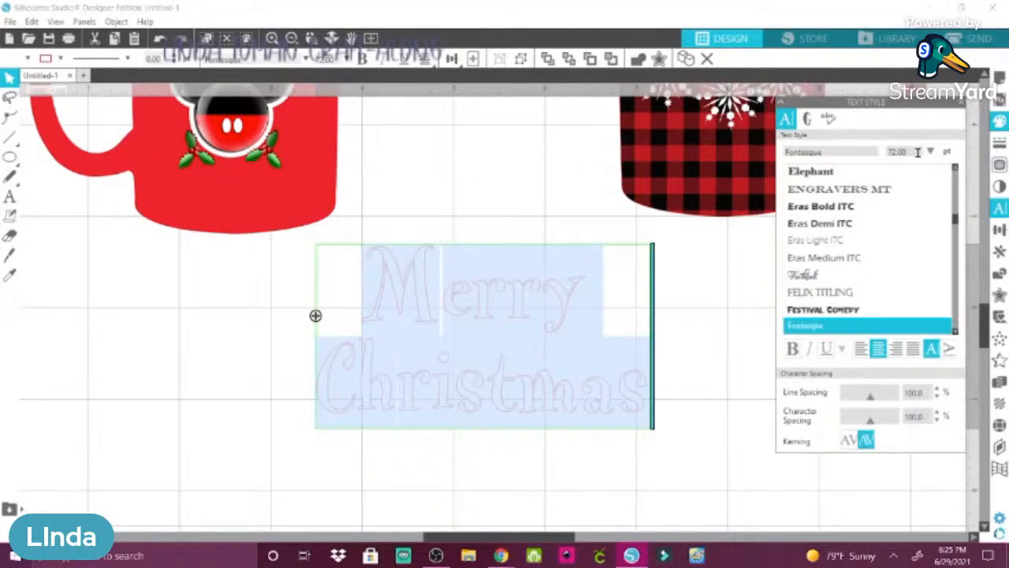
pyautogui.click(932, 151)
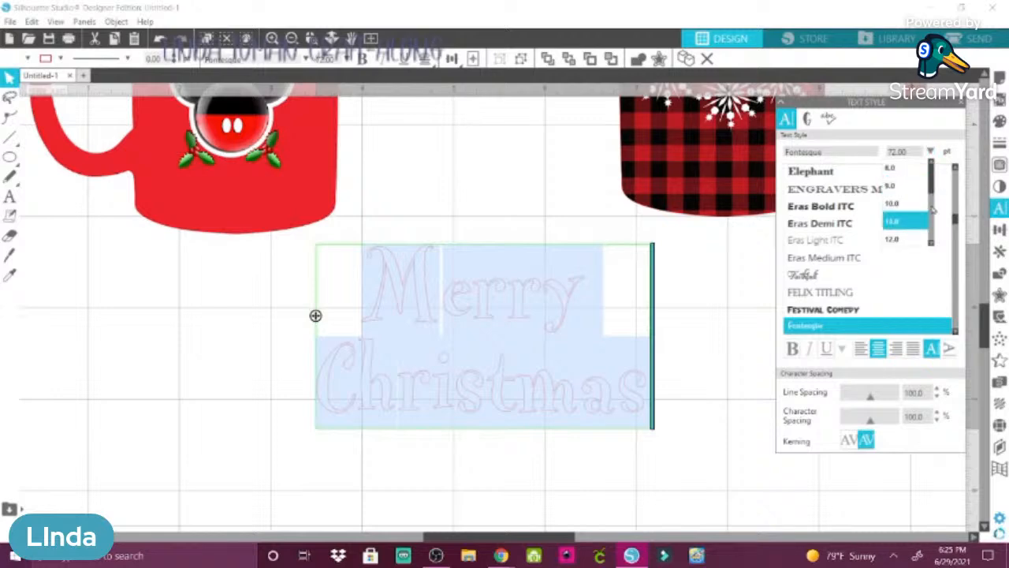
pyautogui.click(901, 238)
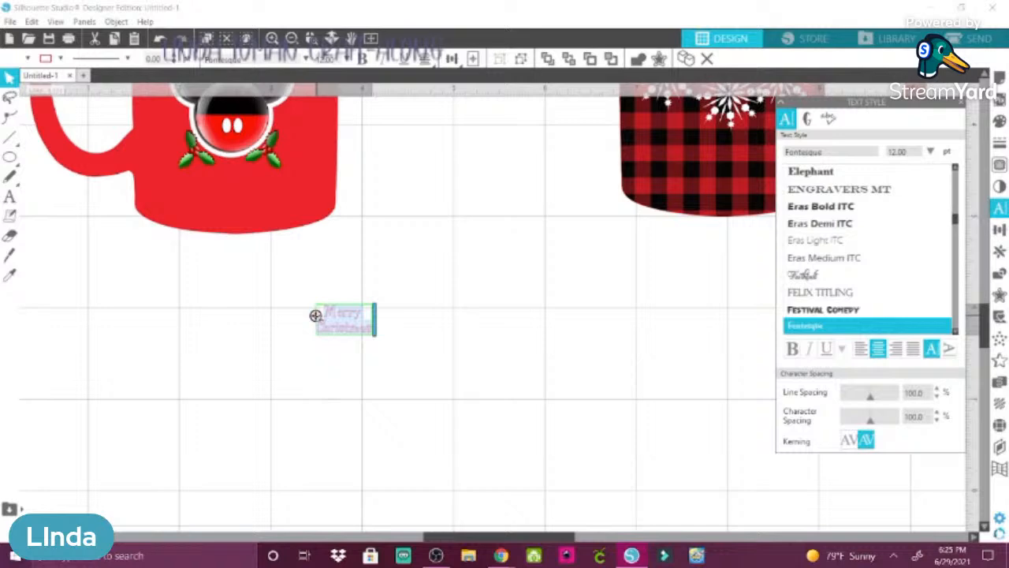
pyautogui.moveTo(316, 315); pyautogui.dragTo(207, 177)
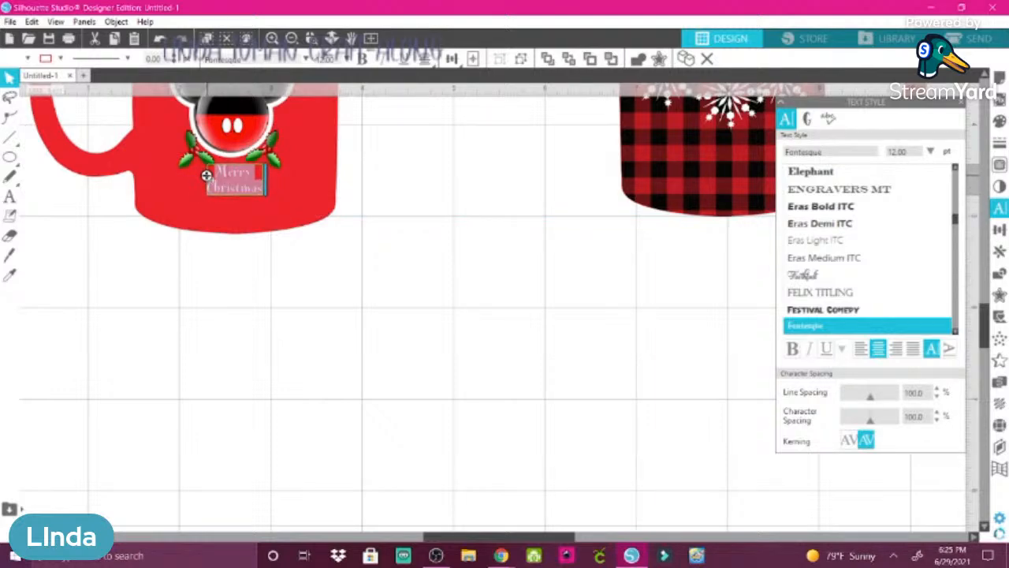
pyautogui.click(268, 246)
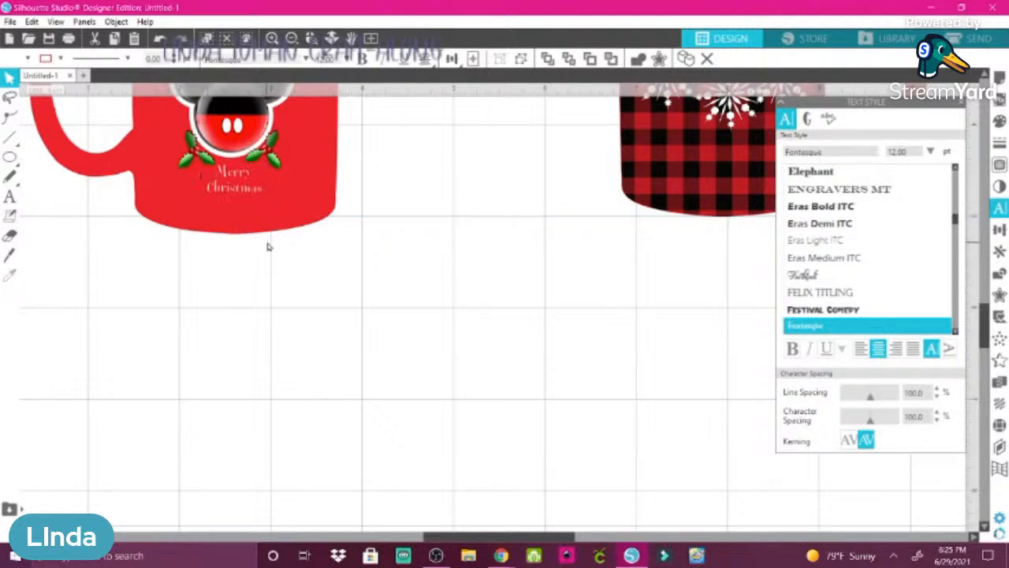
# - Move the Merry Christmas text off the red mug into the space just below it and set its size to 36 pt
pyautogui.click(221, 195)
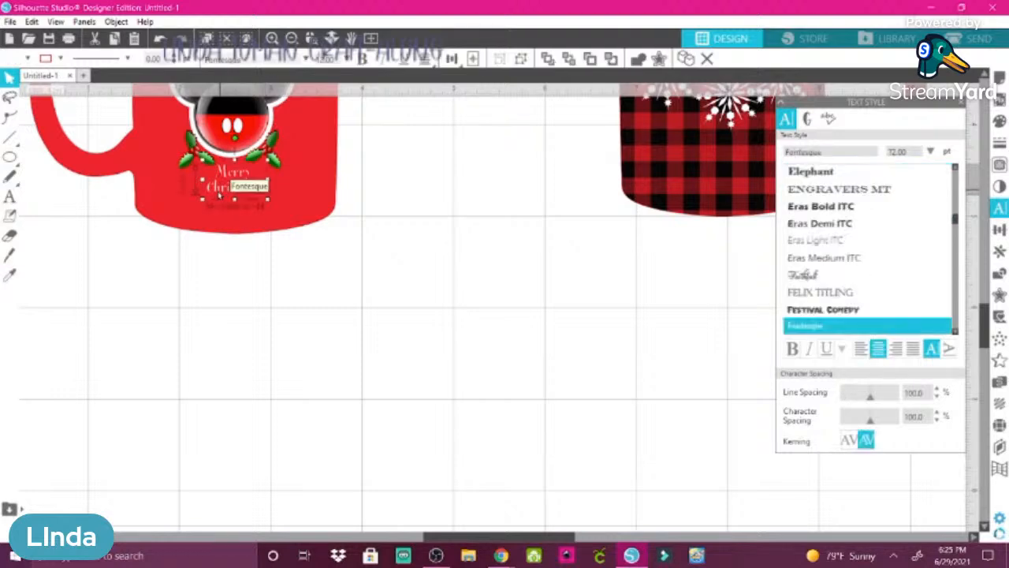
pyautogui.doubleClick(215, 191)
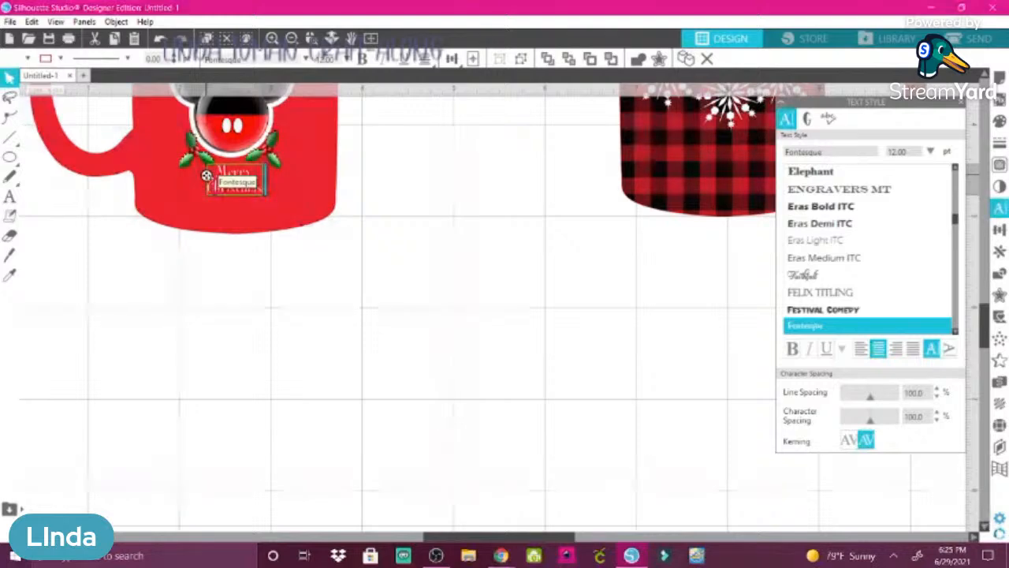
pyautogui.moveTo(206, 175); pyautogui.dragTo(282, 296)
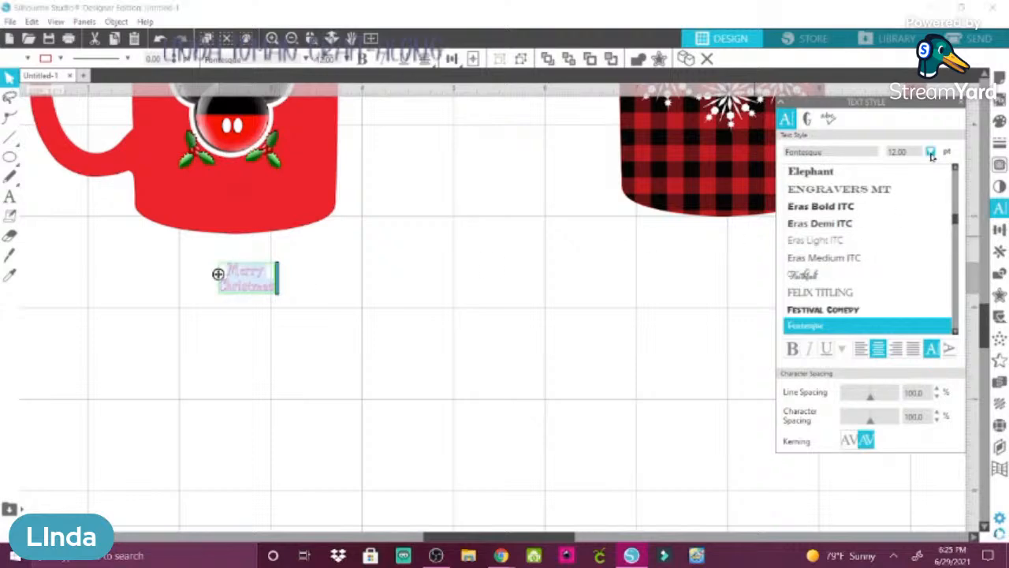
pyautogui.click(932, 152)
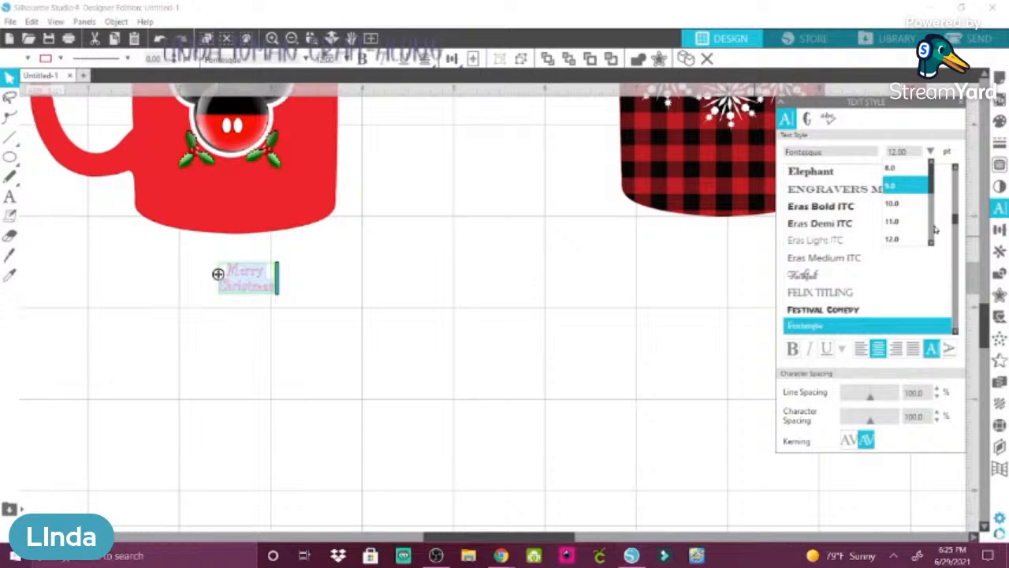
pyautogui.scroll(-2, 935, 229)
pyautogui.scroll(-2, 932, 237)
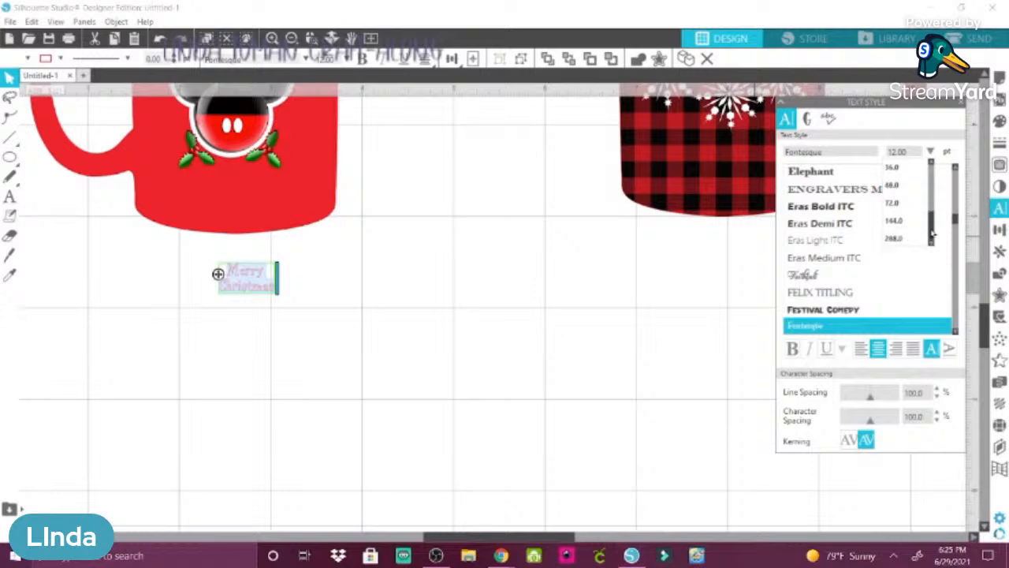
pyautogui.click(894, 169)
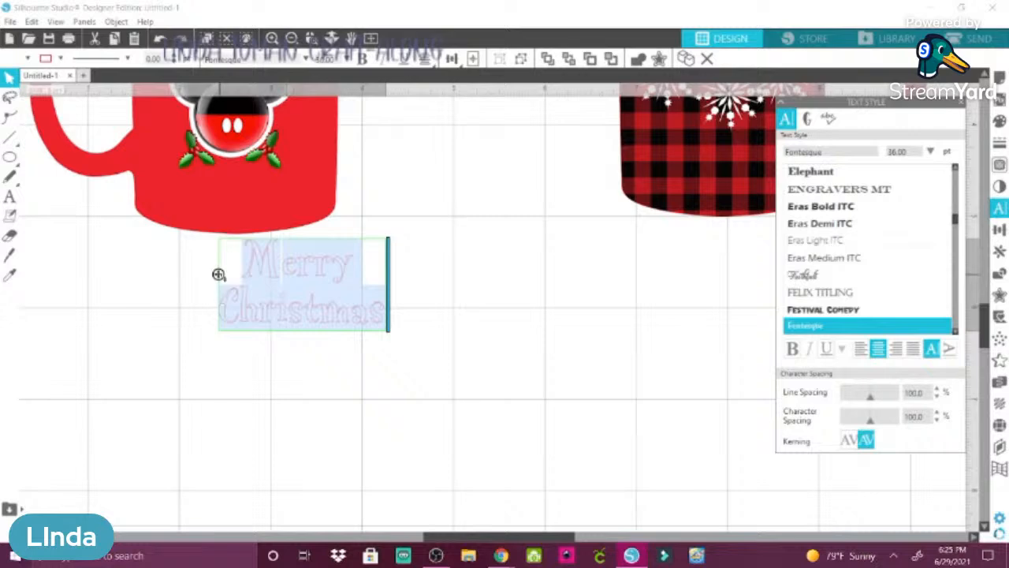
# - Move the Merry Christmas text up onto the lower part of the red mug, below the Mickey head
pyautogui.moveTo(218, 274); pyautogui.dragTo(156, 175)
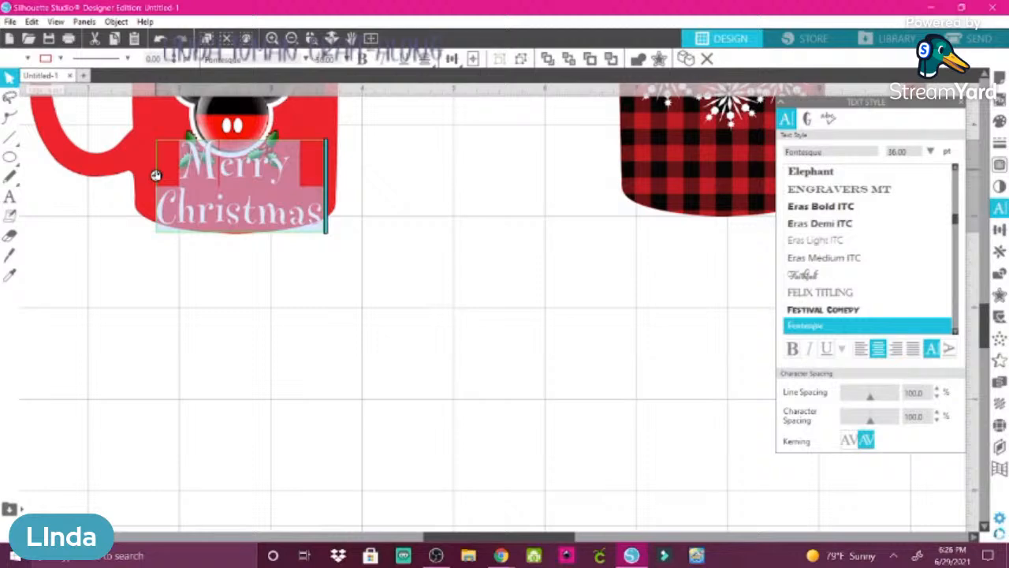
pyautogui.moveTo(156, 174); pyautogui.dragTo(156, 175)
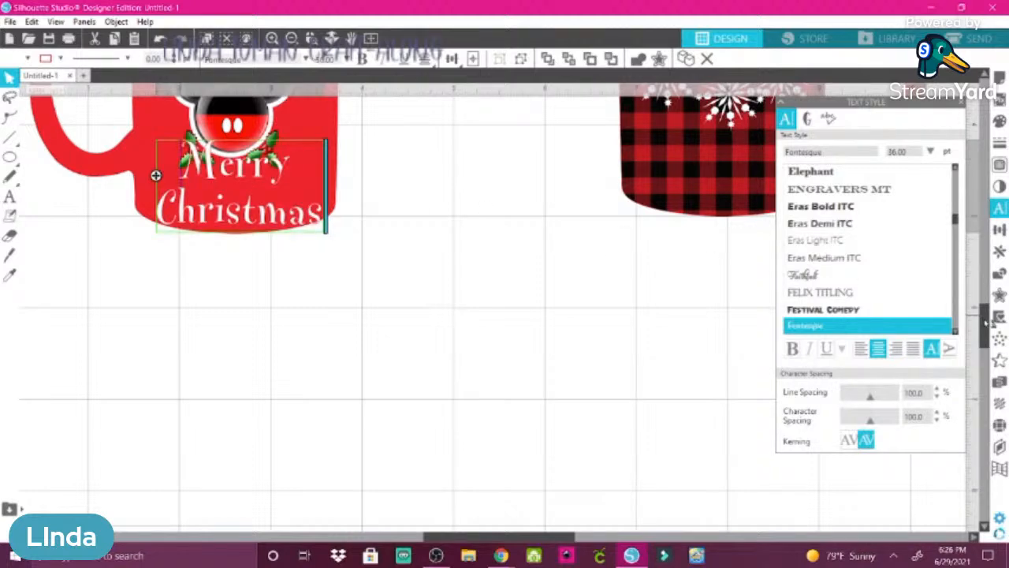
pyautogui.moveTo(985, 318); pyautogui.dragTo(986, 296)
pyautogui.moveTo(984, 291); pyautogui.dragTo(984, 295)
pyautogui.moveTo(562, 537); pyautogui.dragTo(500, 536)
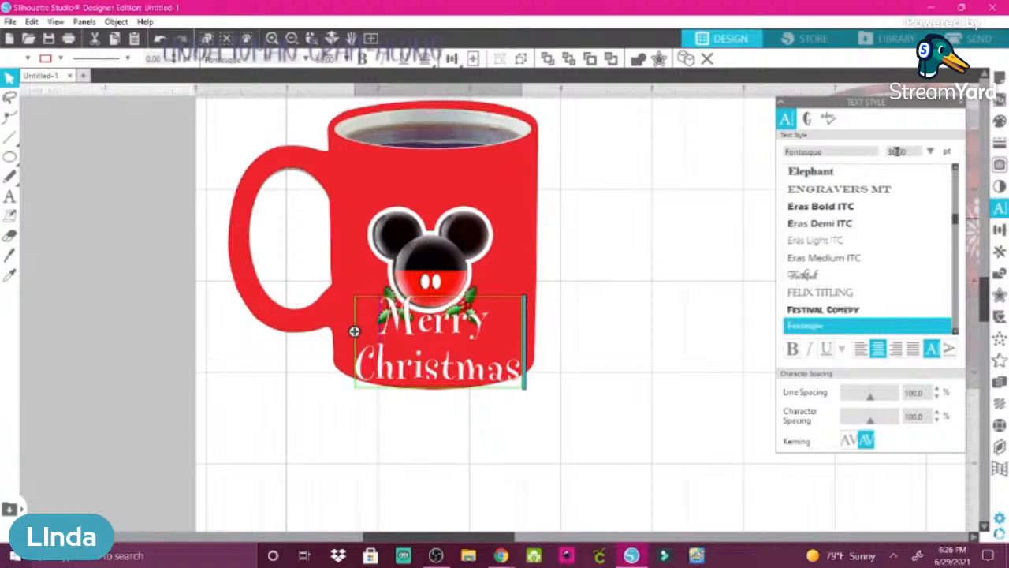
pyautogui.moveTo(898, 151); pyautogui.dragTo(887, 151)
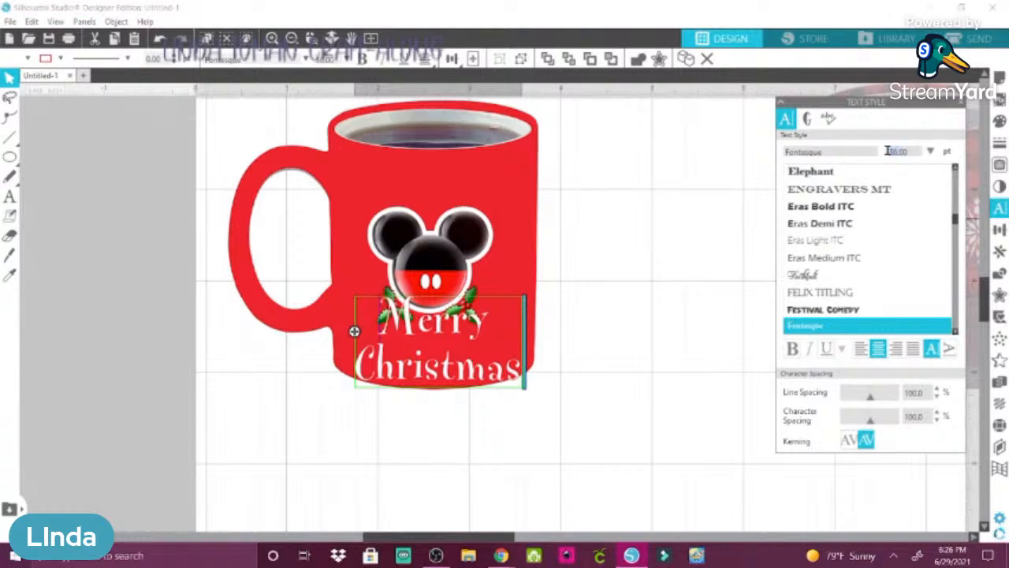
pyautogui.write('2400')
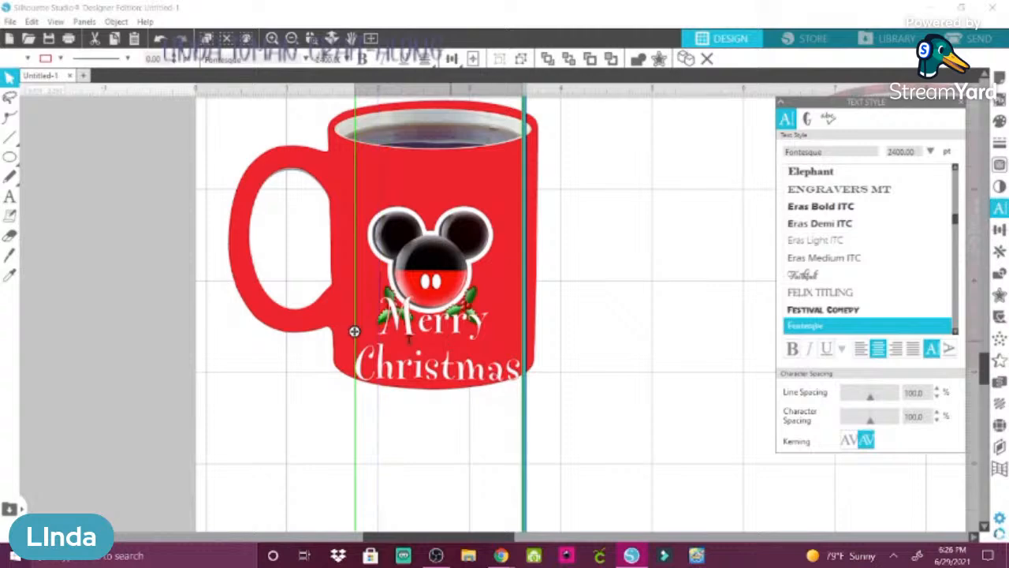
pyautogui.moveTo(381, 323); pyautogui.dragTo(525, 395)
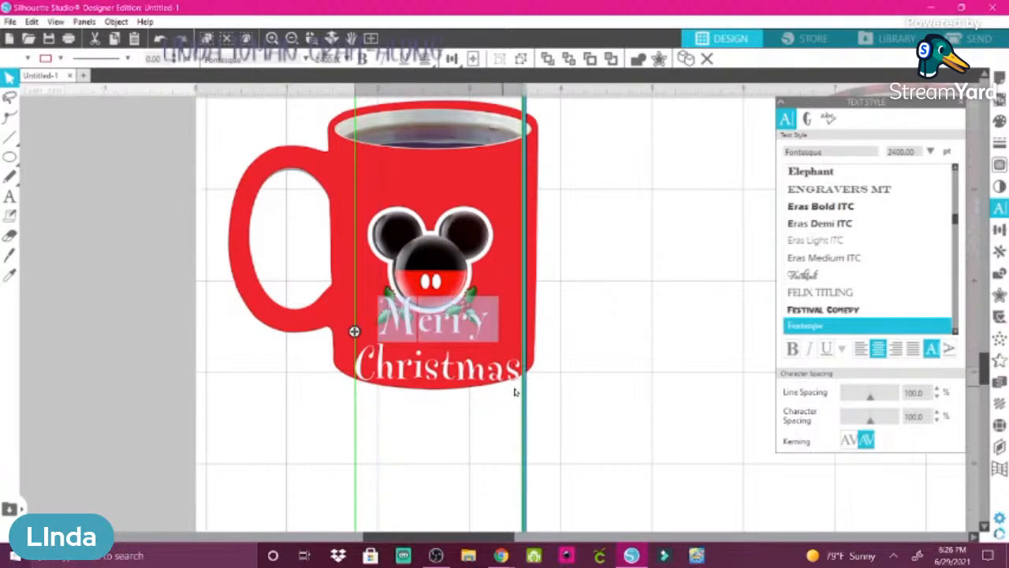
pyautogui.click(549, 517)
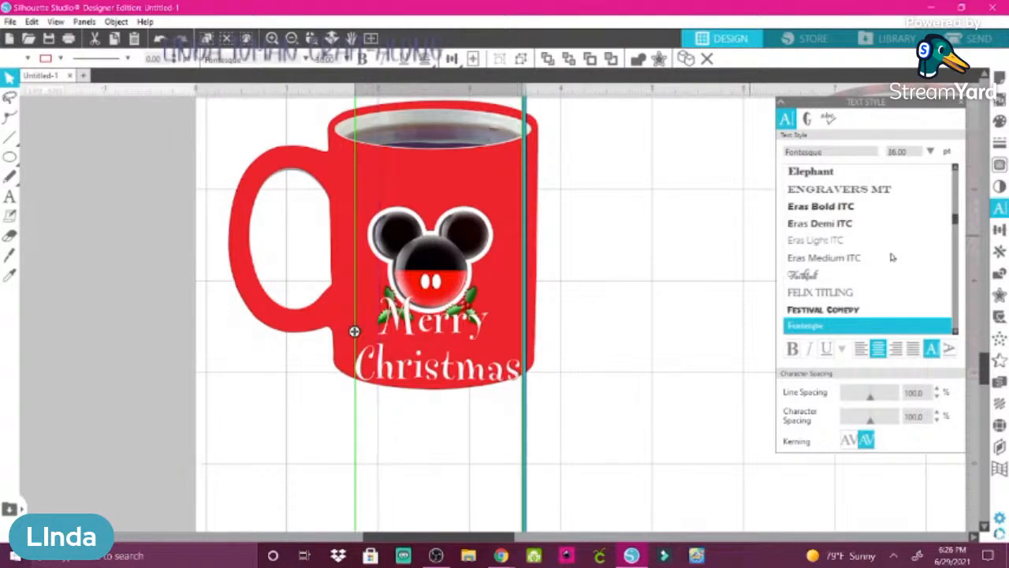
# - Try to reduce the Merry Christmas text size to 12 pt
pyautogui.click(931, 152)
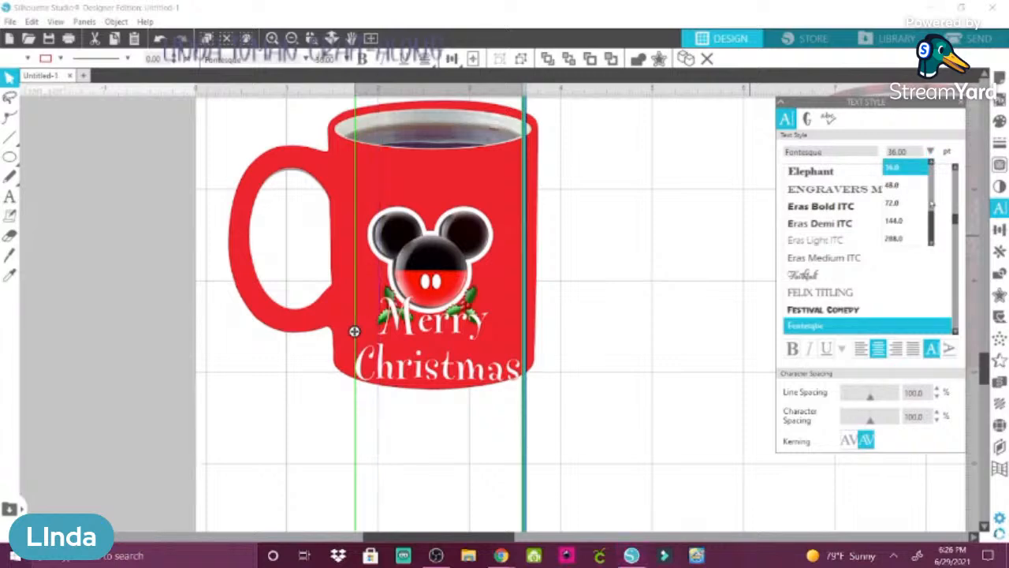
pyautogui.scroll(2, 931, 183)
pyautogui.scroll(1, 931, 183)
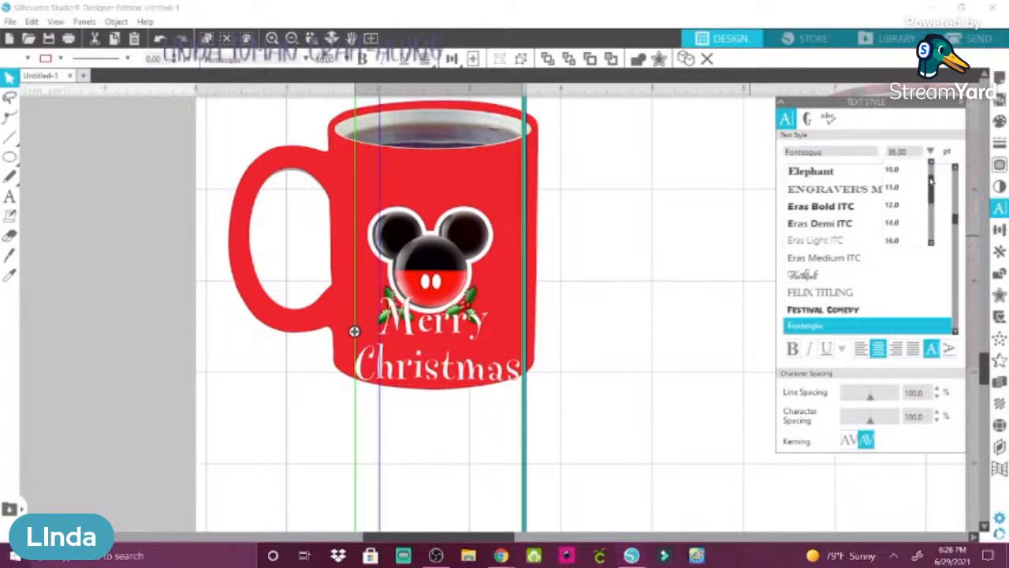
pyautogui.click(895, 209)
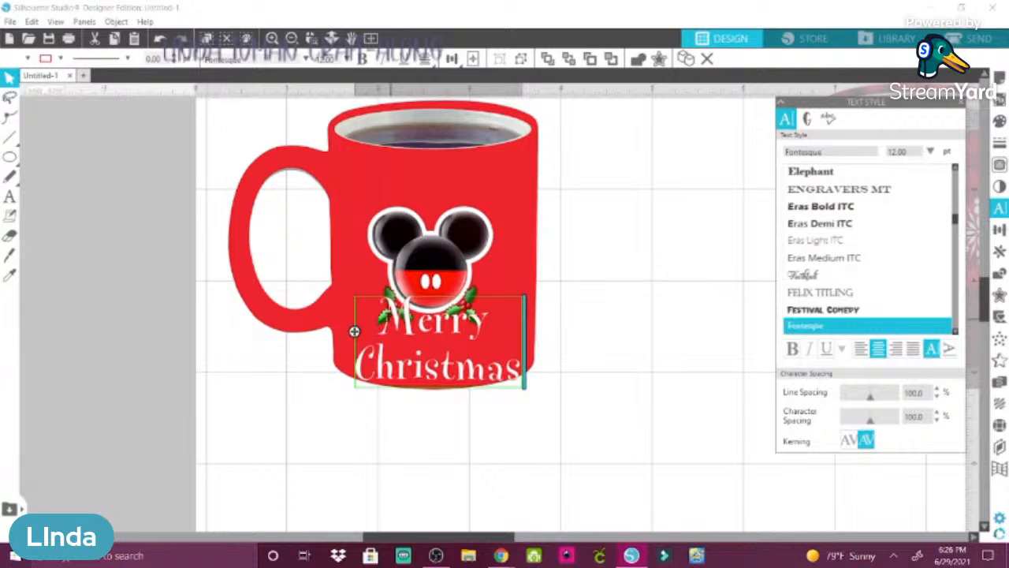
# - Select both lines of the Merry Christmas text on the red mug and set their size to 24 pt
pyautogui.moveTo(380, 320); pyautogui.dragTo(525, 377)
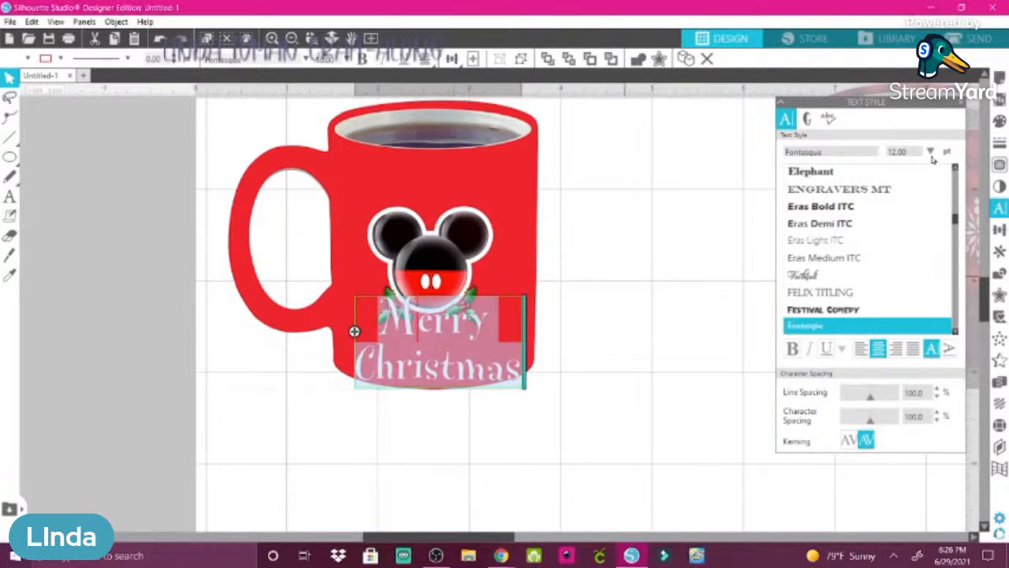
pyautogui.click(931, 151)
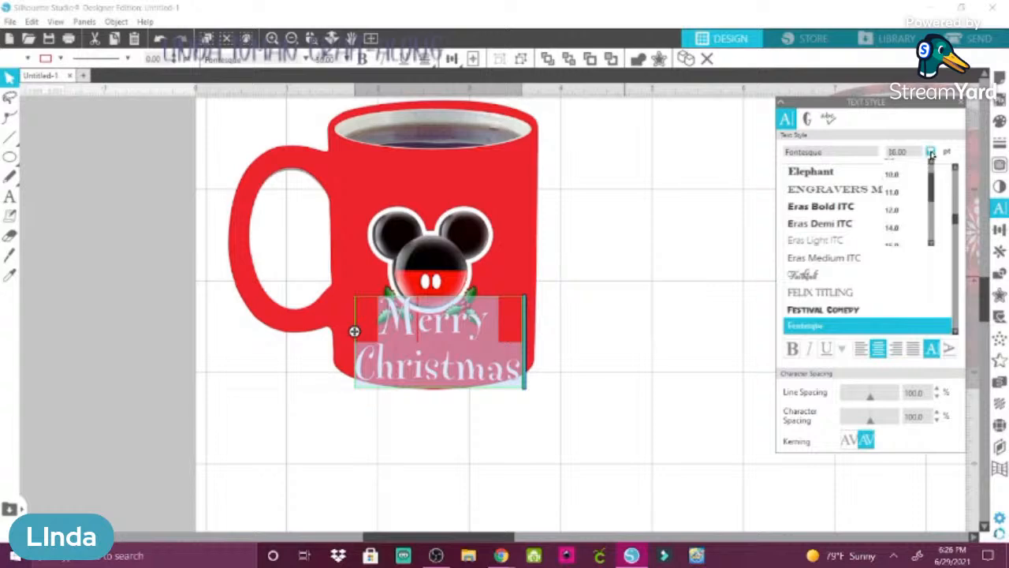
pyautogui.click(931, 152)
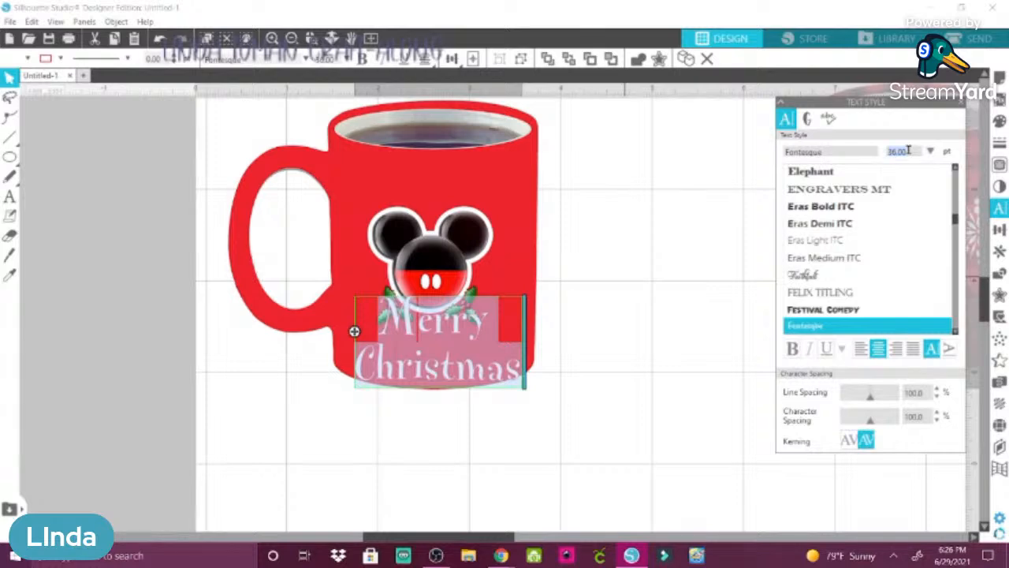
pyautogui.write('24')
pyautogui.press('Return')
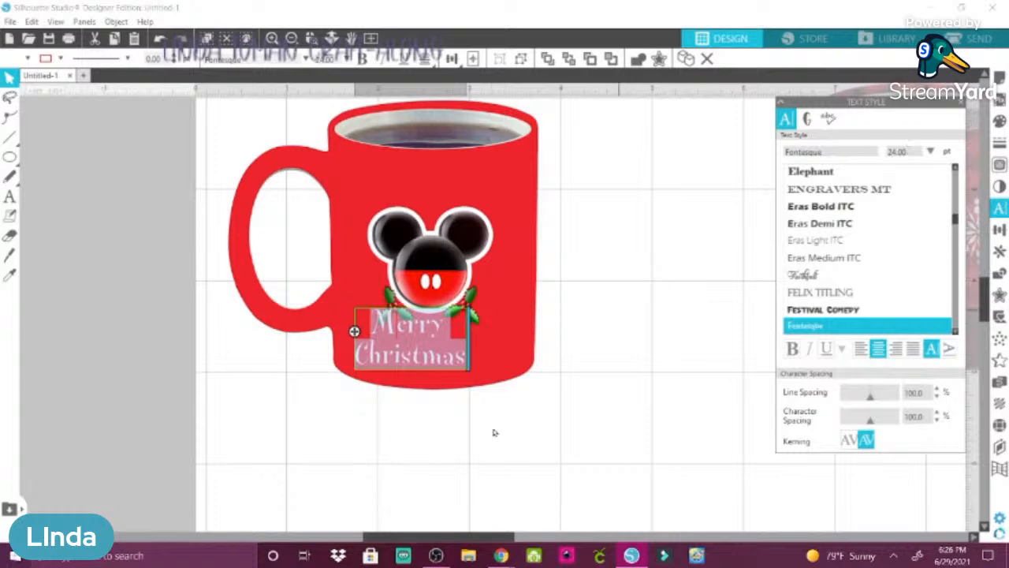
# - Centre the Merry Christmas text on the red mug directly below the Mickey head, with Merry between the holly sprigs
pyautogui.moveTo(355, 330); pyautogui.dragTo(380, 342)
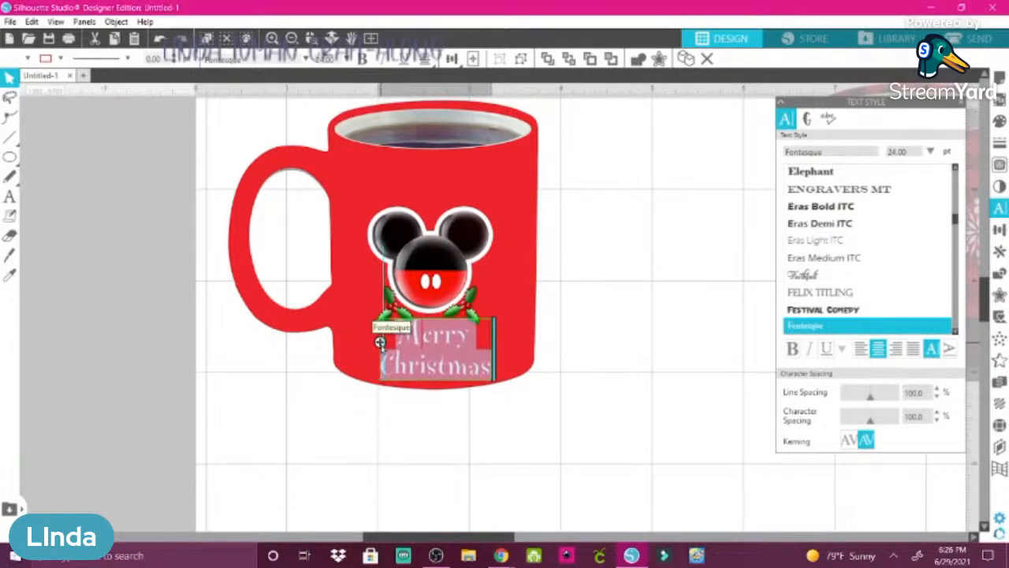
pyautogui.click(528, 392)
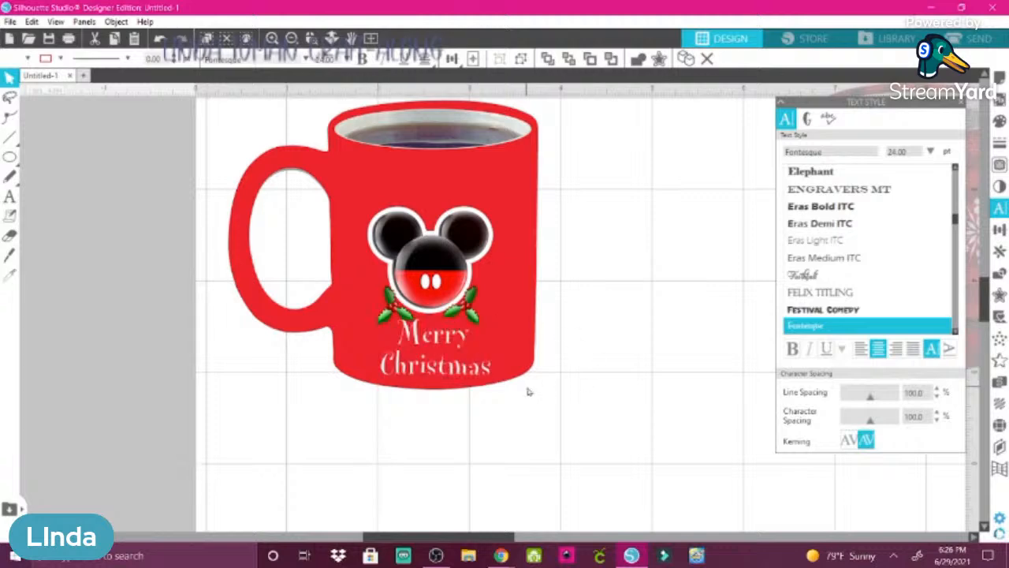
pyautogui.click(414, 344)
pyautogui.doubleClick(414, 341)
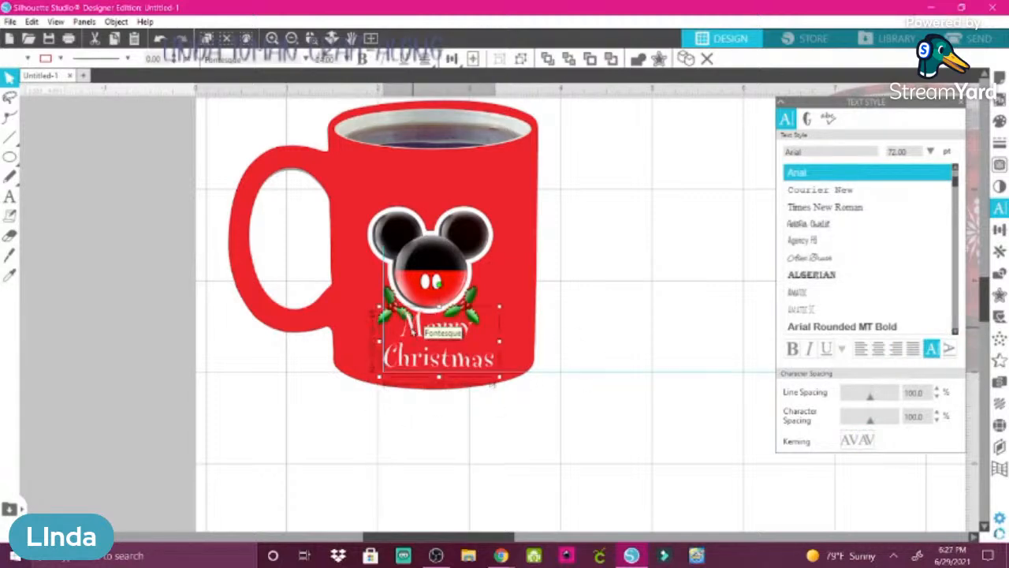
pyautogui.moveTo(412, 328)
pyautogui.mouseDown()
pyautogui.moveTo(419, 320)
pyautogui.moveTo(411, 324)
pyautogui.mouseUp()
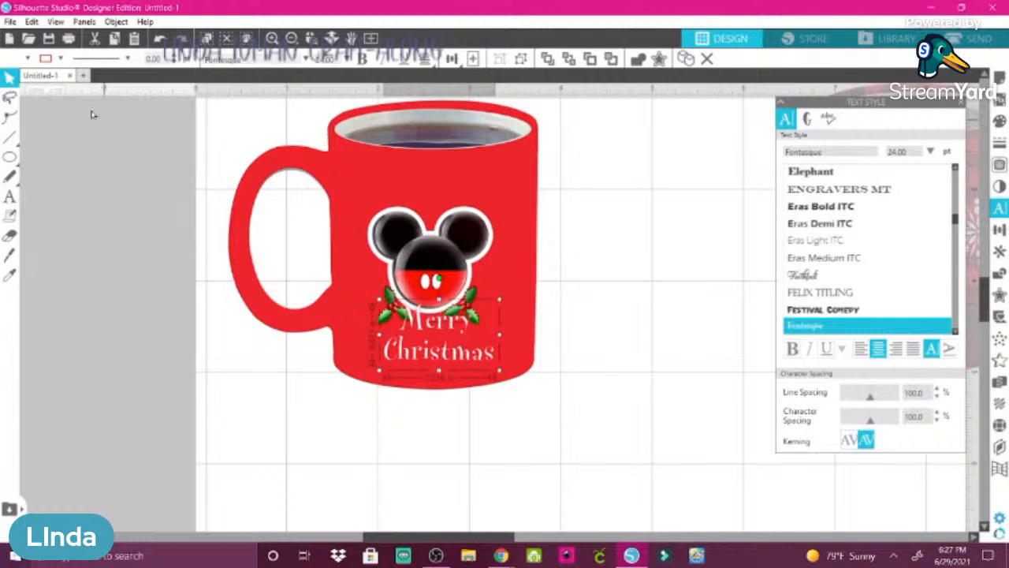
# - Outline the Merry Christmas text in the dark green sampled from a holly leaf, with a line thickness of 0.25 pt
pyautogui.click(60, 59)
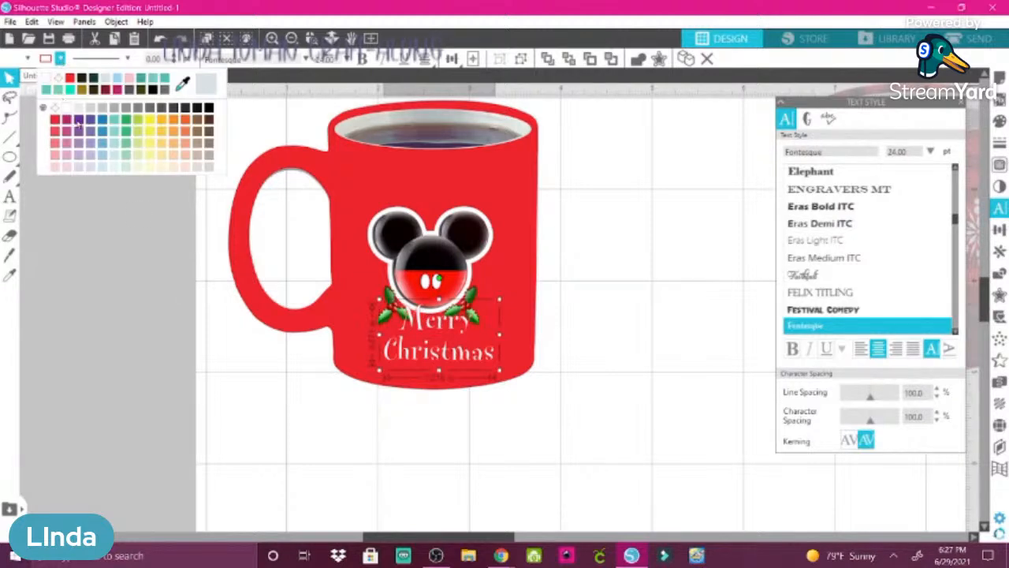
pyautogui.click(125, 123)
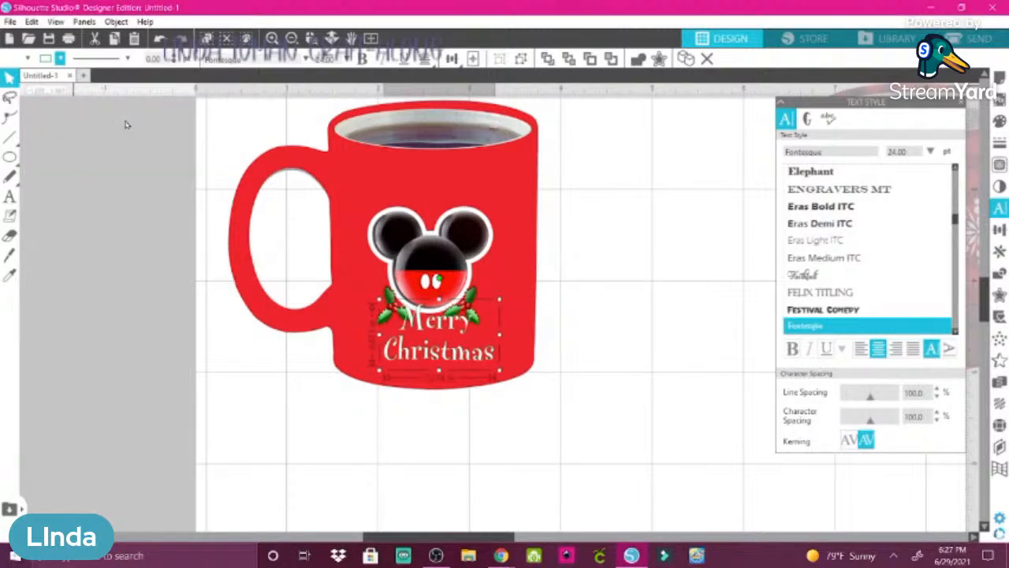
pyautogui.click(270, 38)
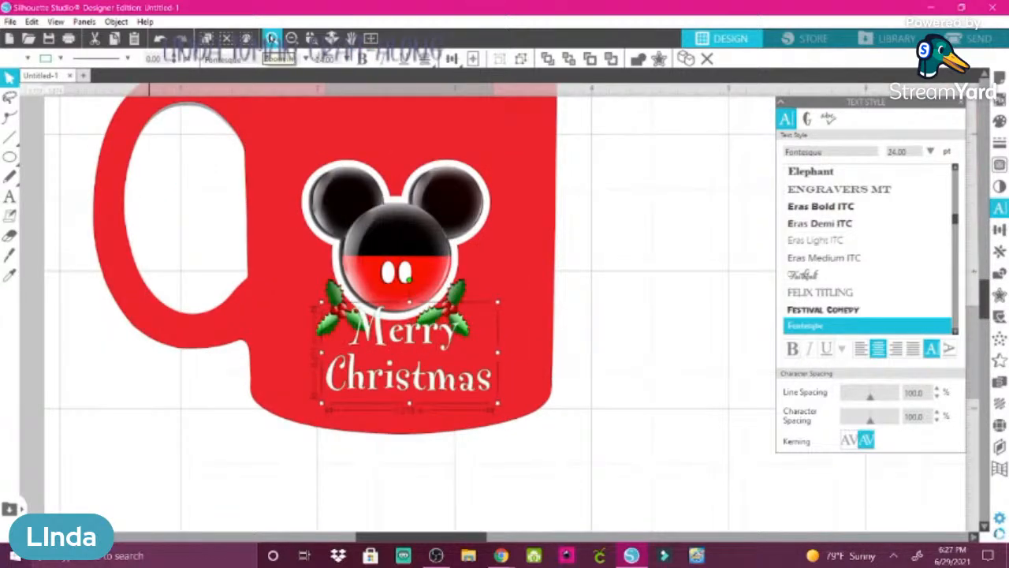
pyautogui.click(270, 38)
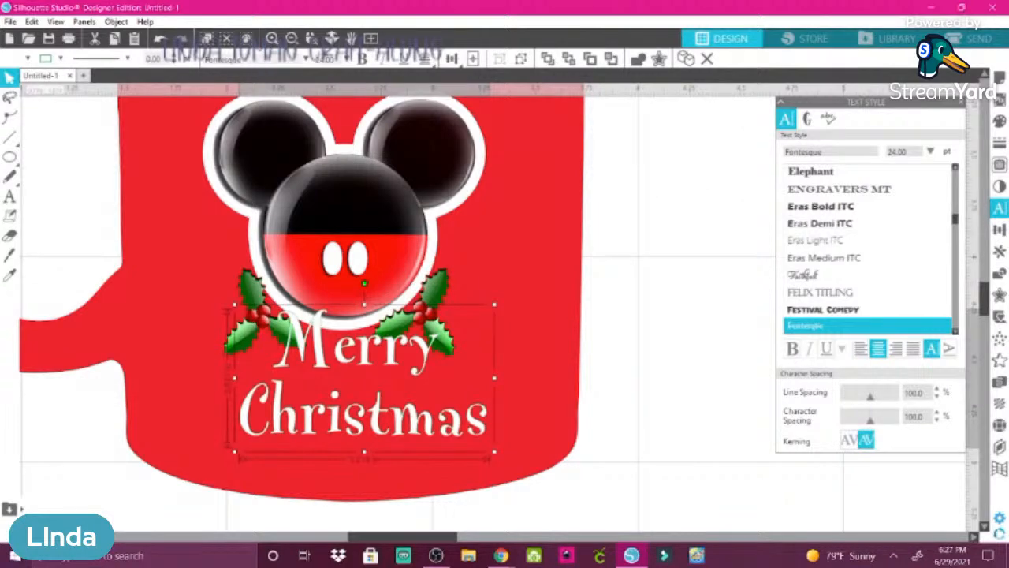
pyautogui.click(999, 142)
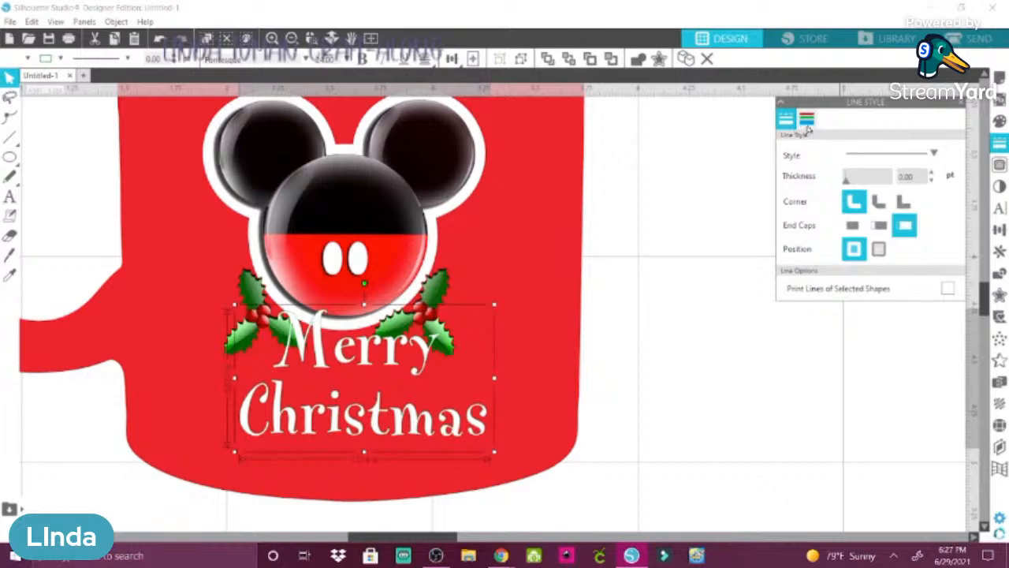
pyautogui.click(808, 120)
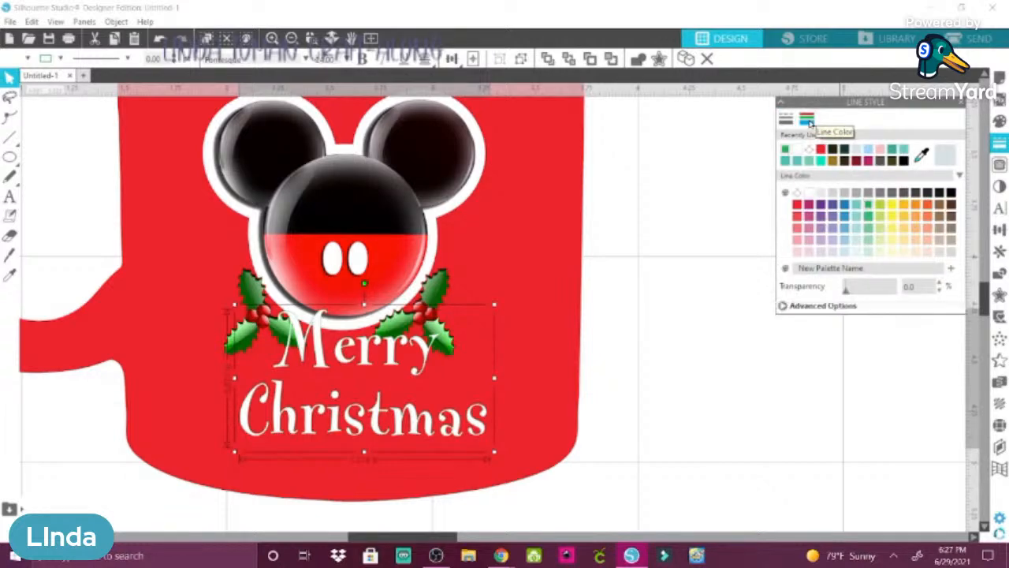
pyautogui.click(921, 155)
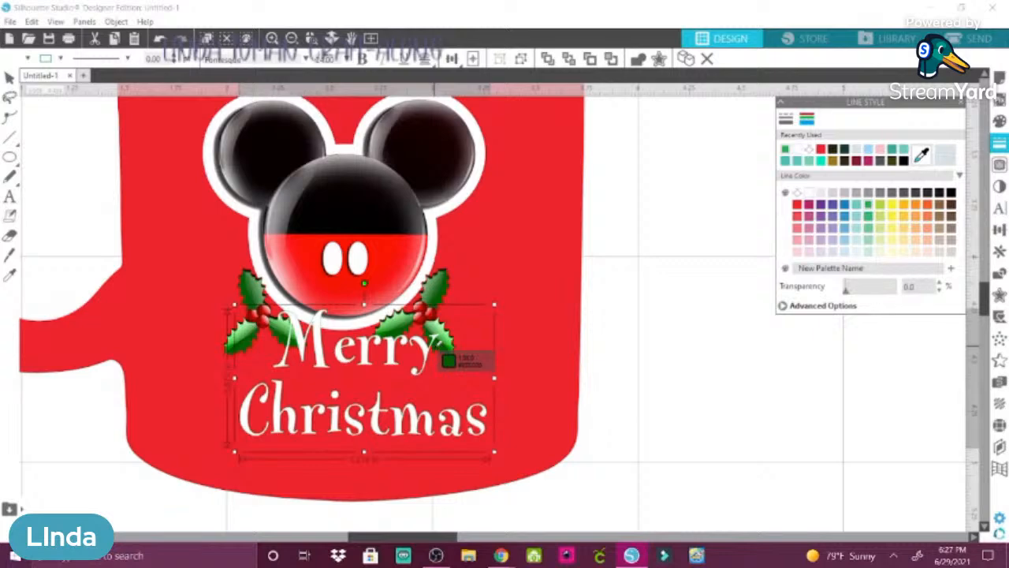
pyautogui.click(434, 346)
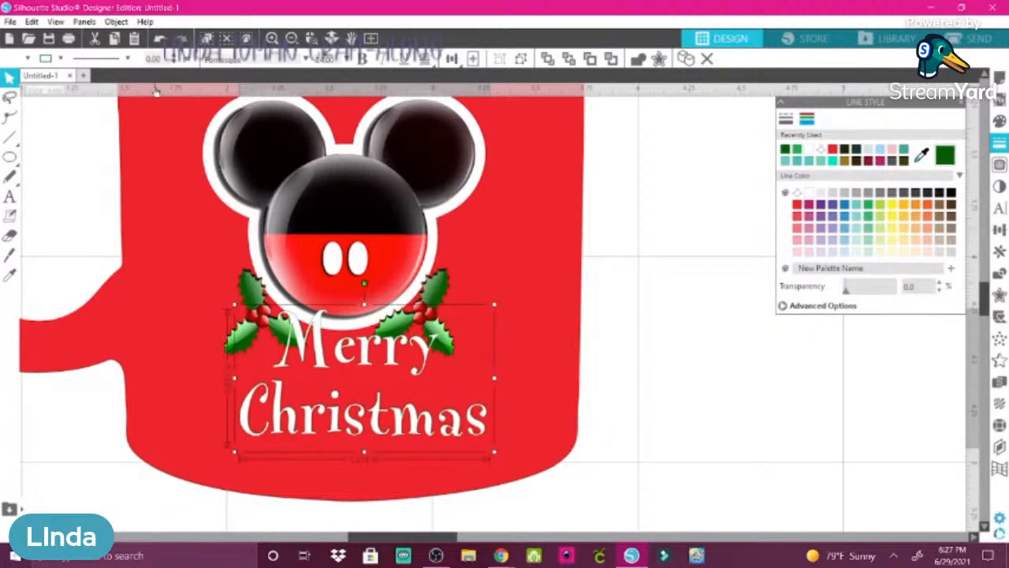
pyautogui.click(174, 56)
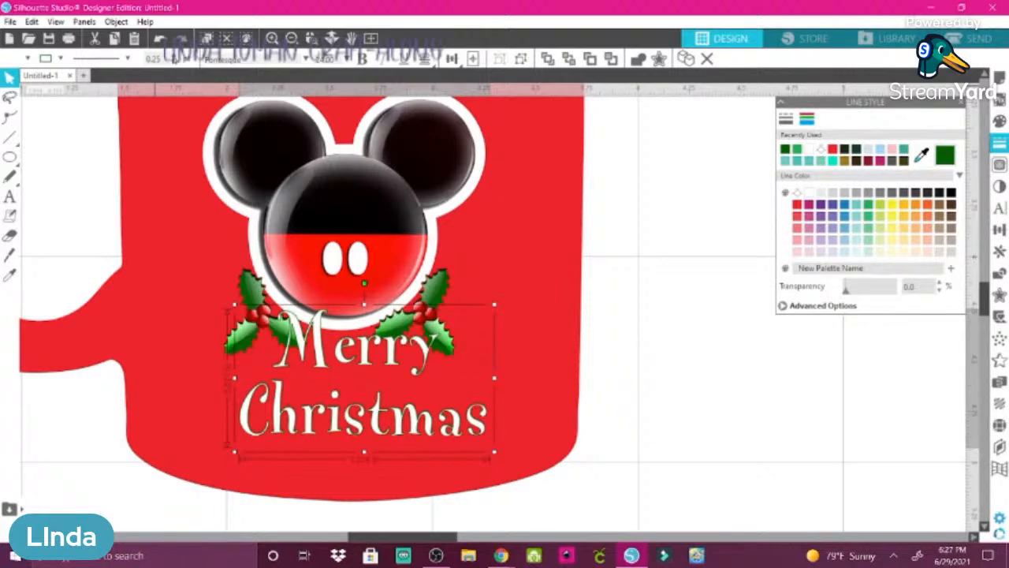
# - Ungroup the red mug design to separate the Mickey head from the mug
pyautogui.click(211, 165)
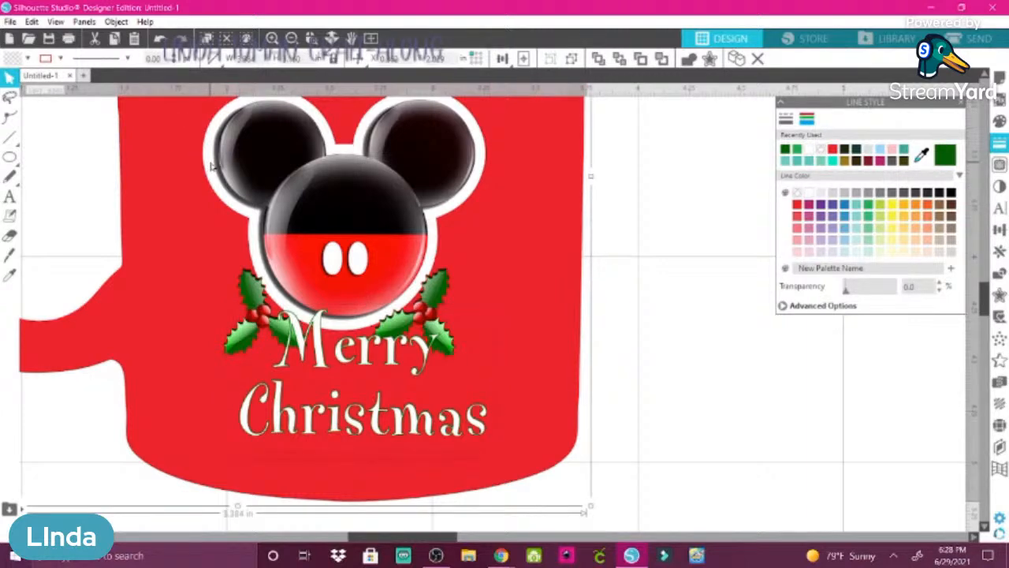
pyautogui.click(115, 23)
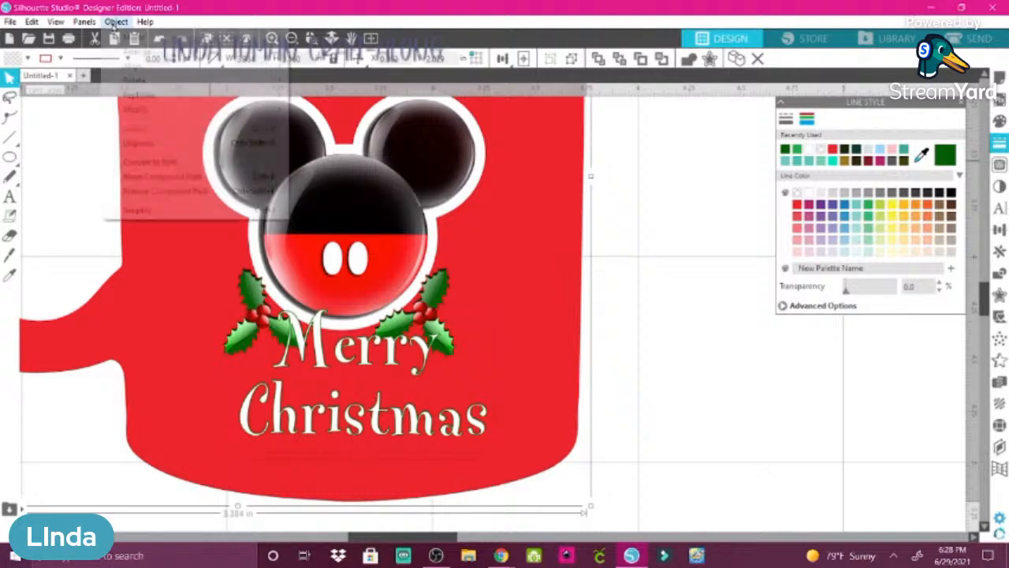
pyautogui.click(140, 144)
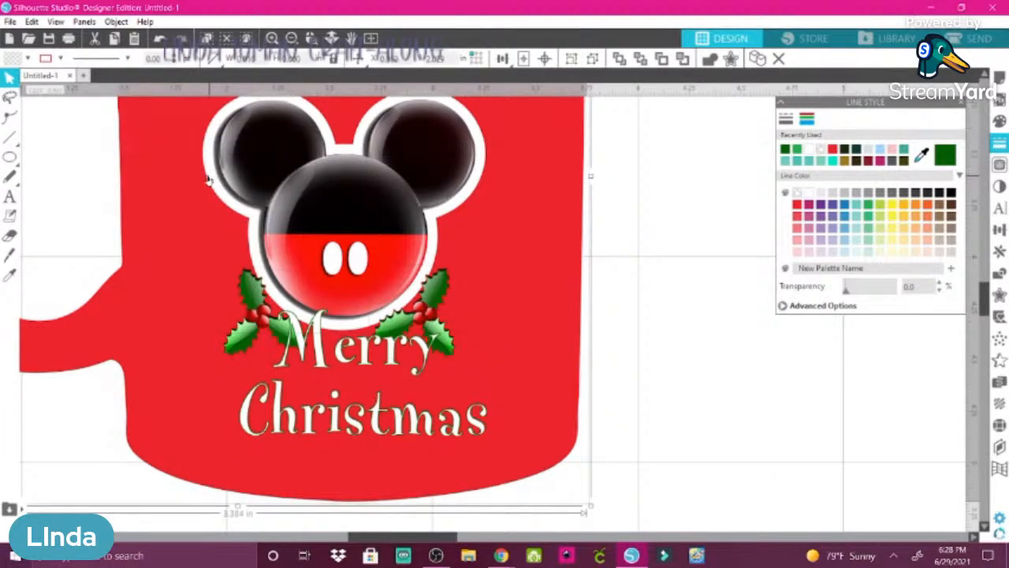
pyautogui.click(89, 174)
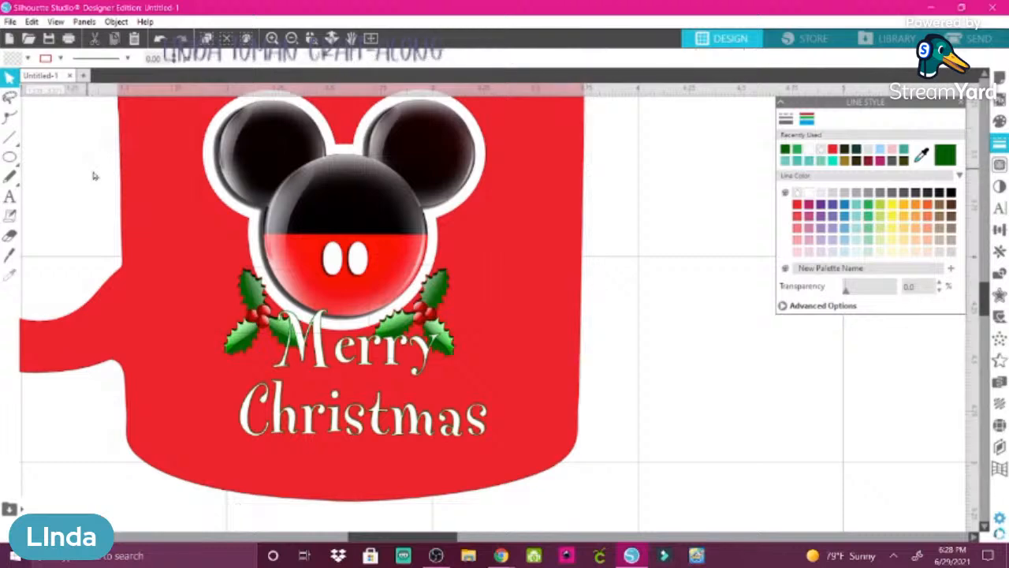
# - Nudge the Mickey head slightly down and right, and outline it in the recently used dark green at 0.50 pt
pyautogui.click(205, 180)
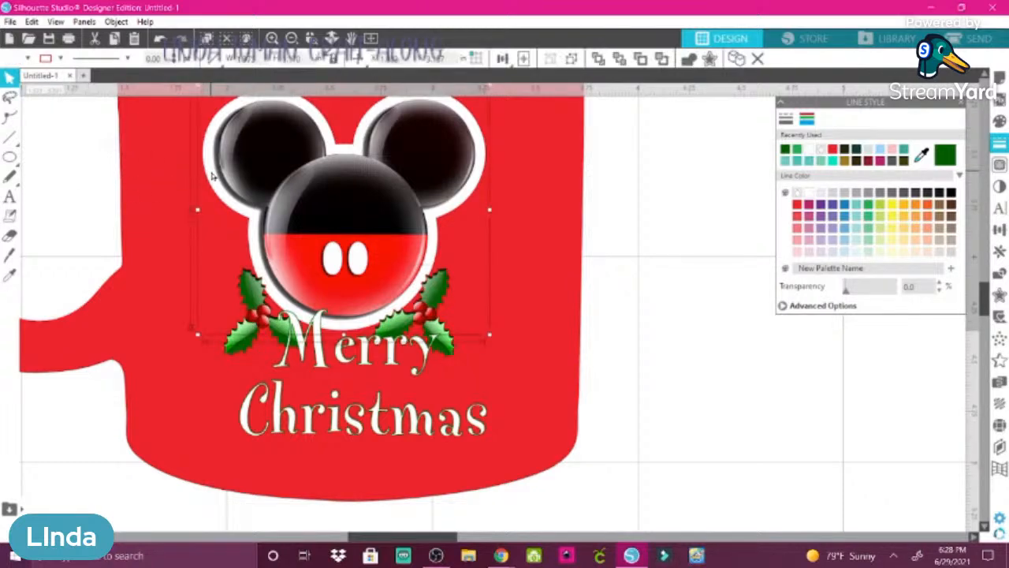
pyautogui.moveTo(211, 176); pyautogui.dragTo(216, 180)
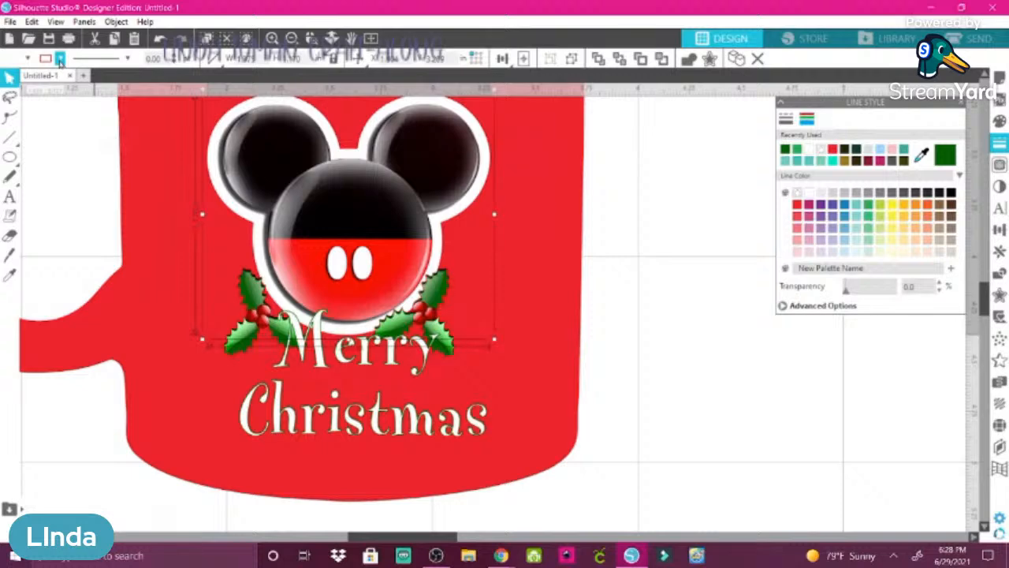
pyautogui.click(59, 60)
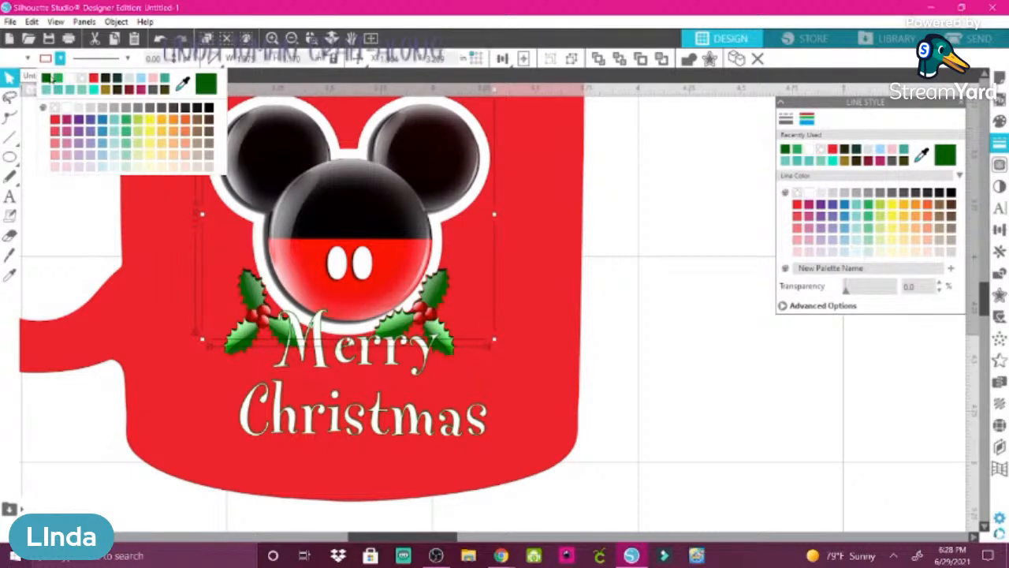
pyautogui.click(48, 79)
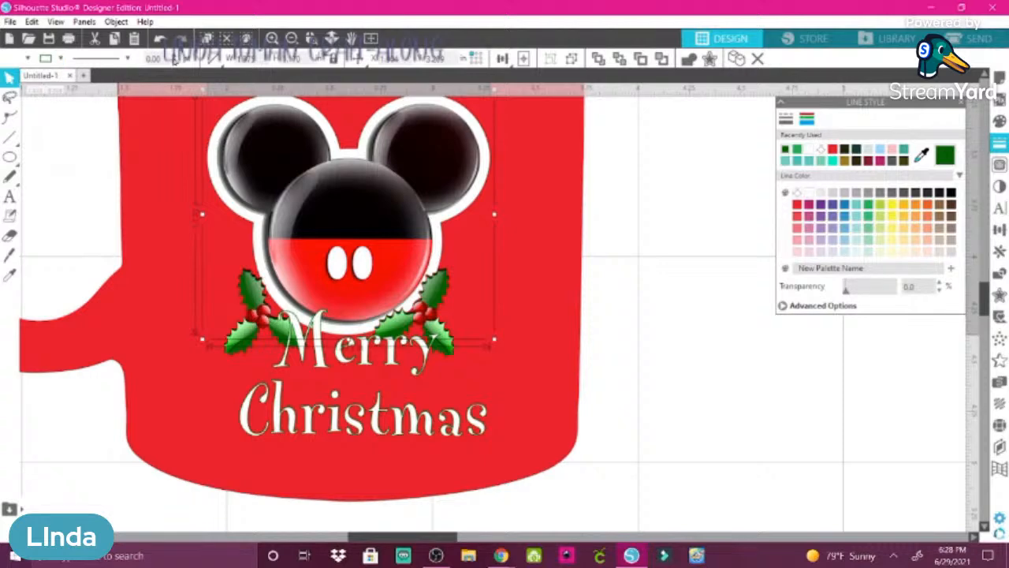
pyautogui.click(175, 57)
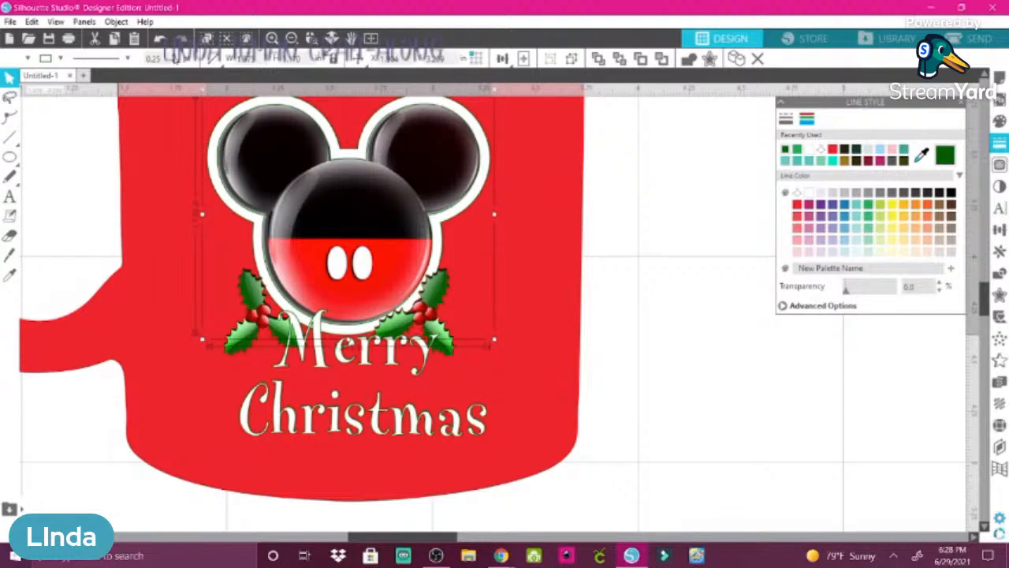
pyautogui.click(175, 56)
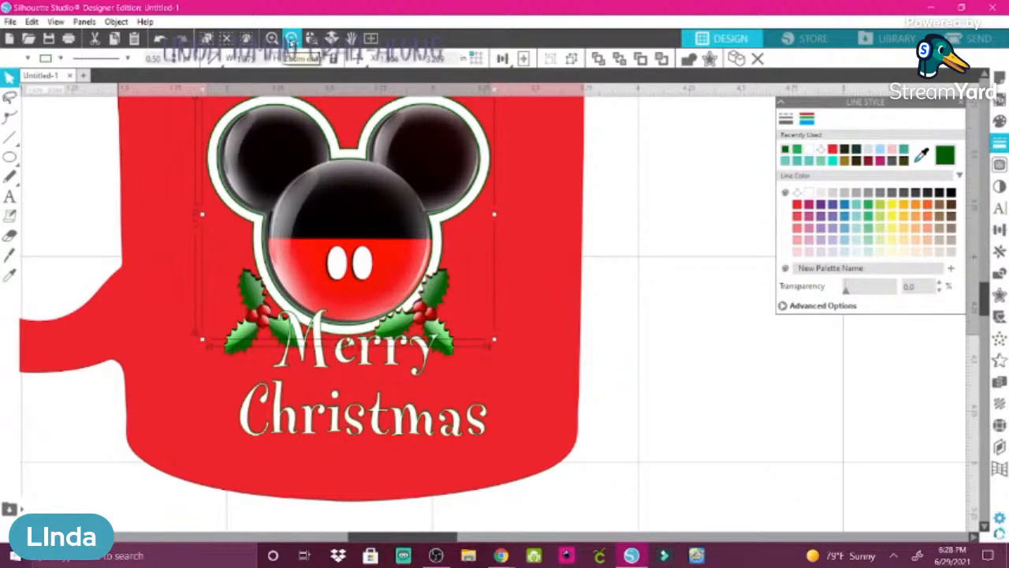
# - Group the red mug, Mickey head, holly and Merry Christmas text into one object
pyautogui.click(291, 39)
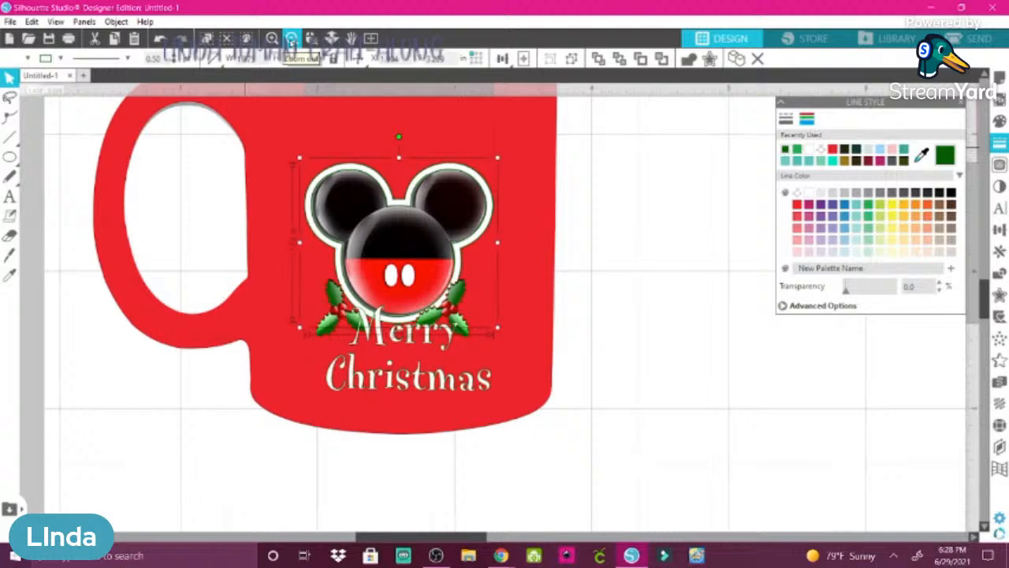
pyautogui.click(291, 39)
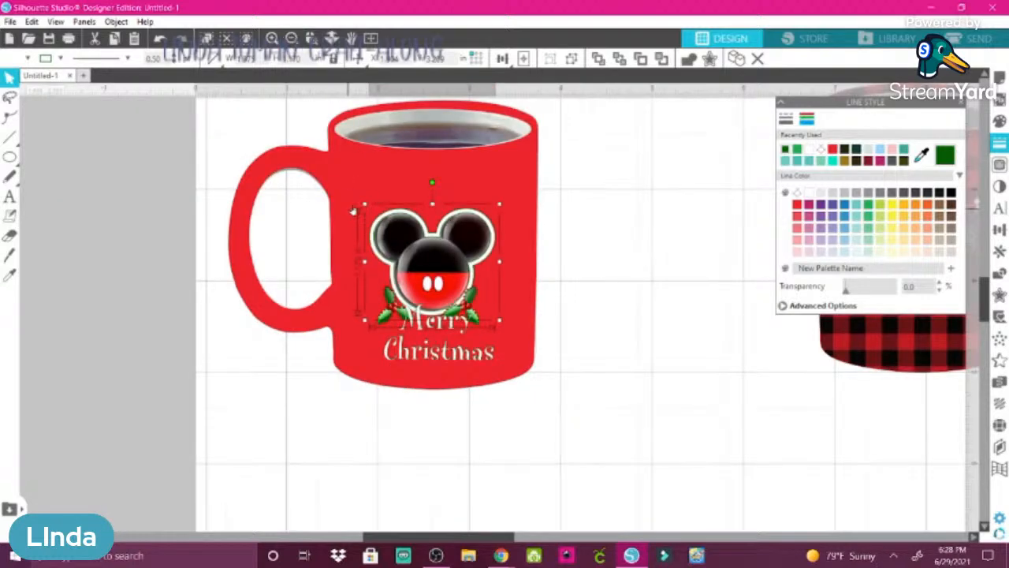
pyautogui.click(609, 285)
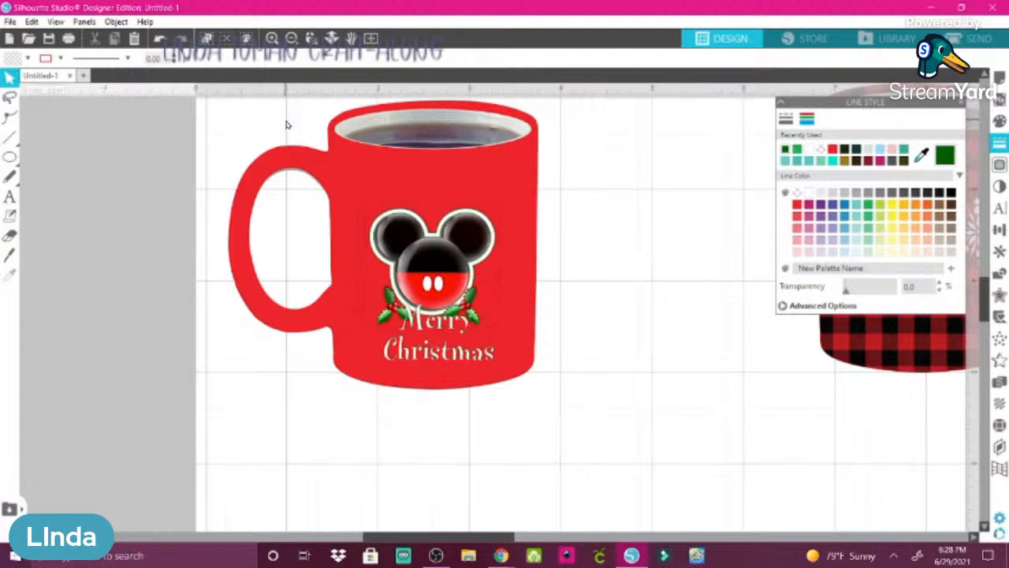
pyautogui.moveTo(287, 122); pyautogui.dragTo(619, 435)
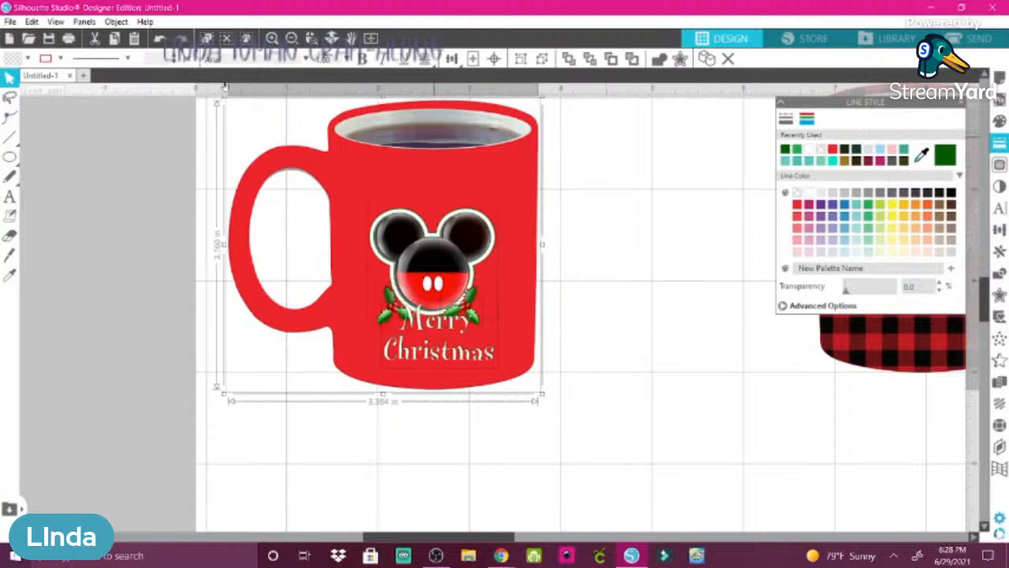
pyautogui.click(116, 22)
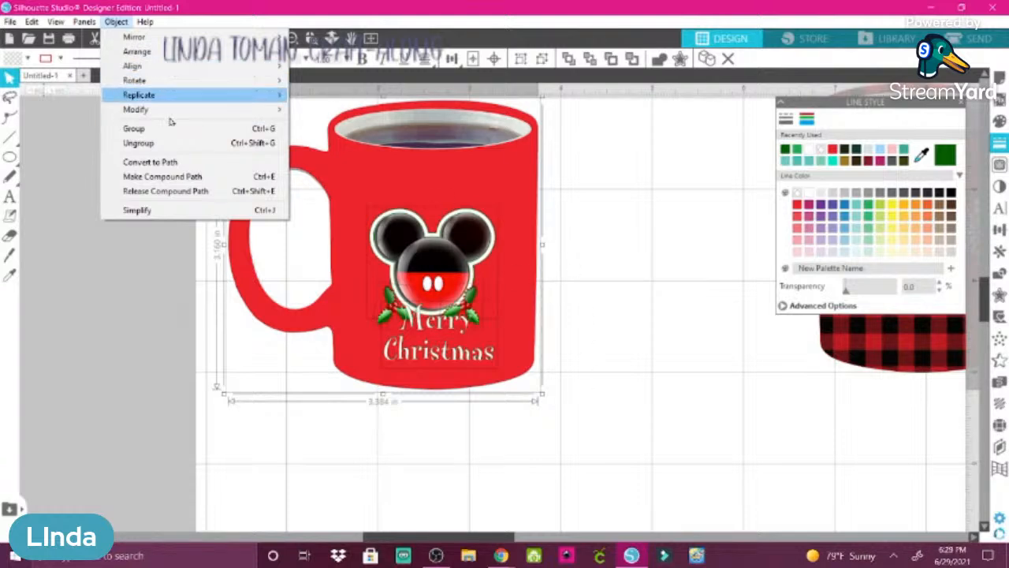
pyautogui.click(146, 132)
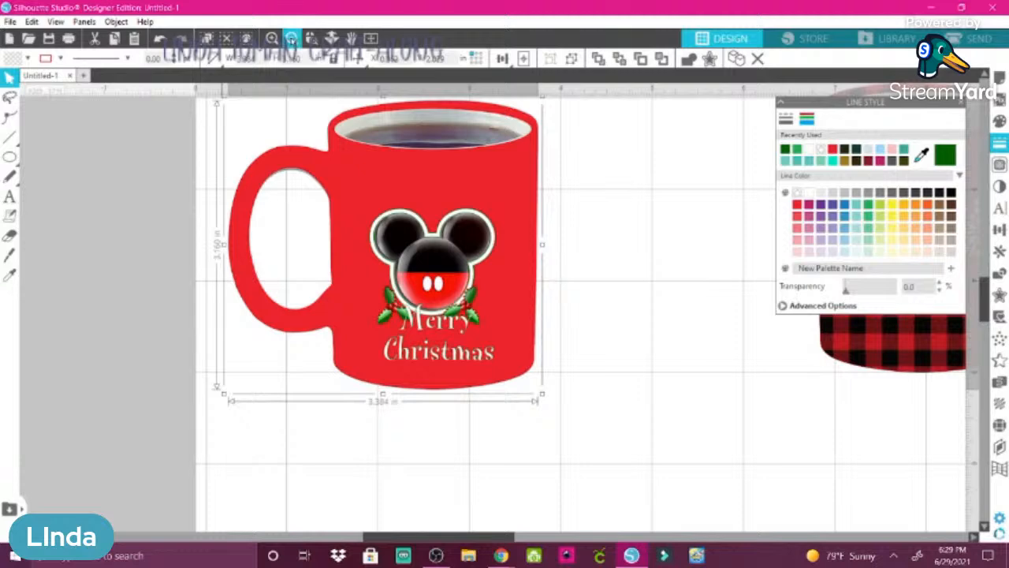
# - View both mugs on the full page, bring up the YouTube live chat window, and return to Silhouette Studio
pyautogui.click(291, 39)
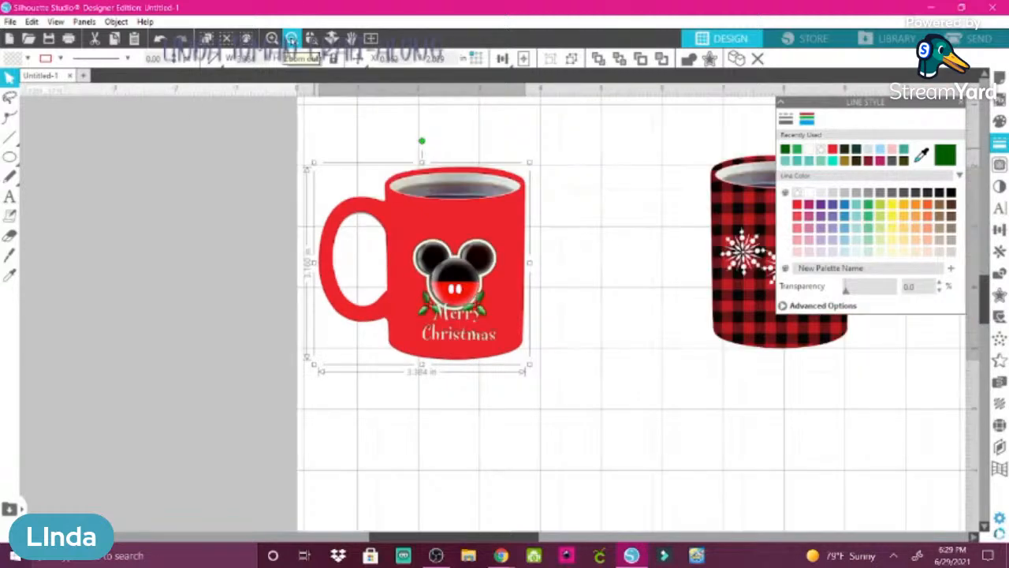
pyautogui.click(291, 39)
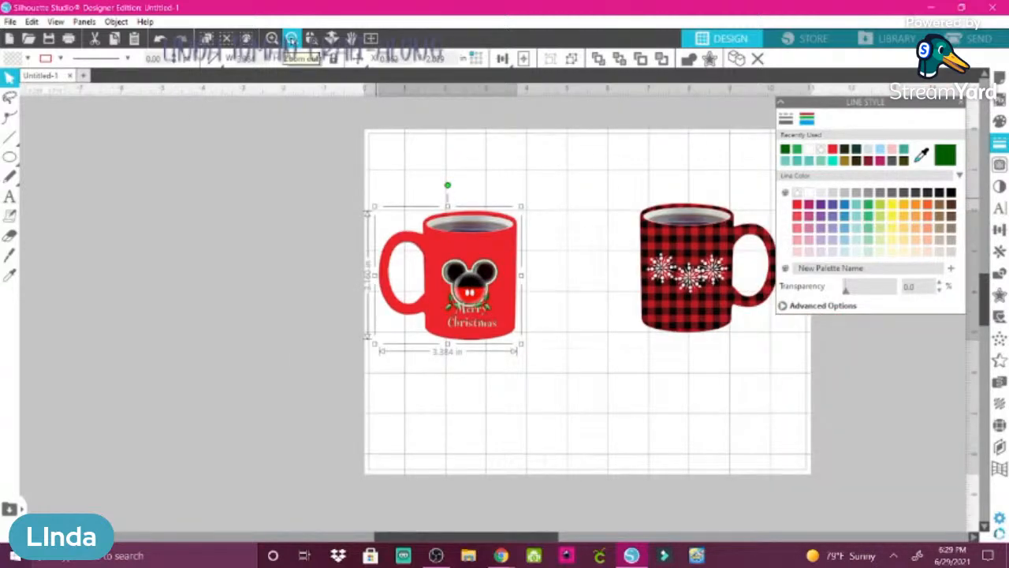
pyautogui.click(370, 40)
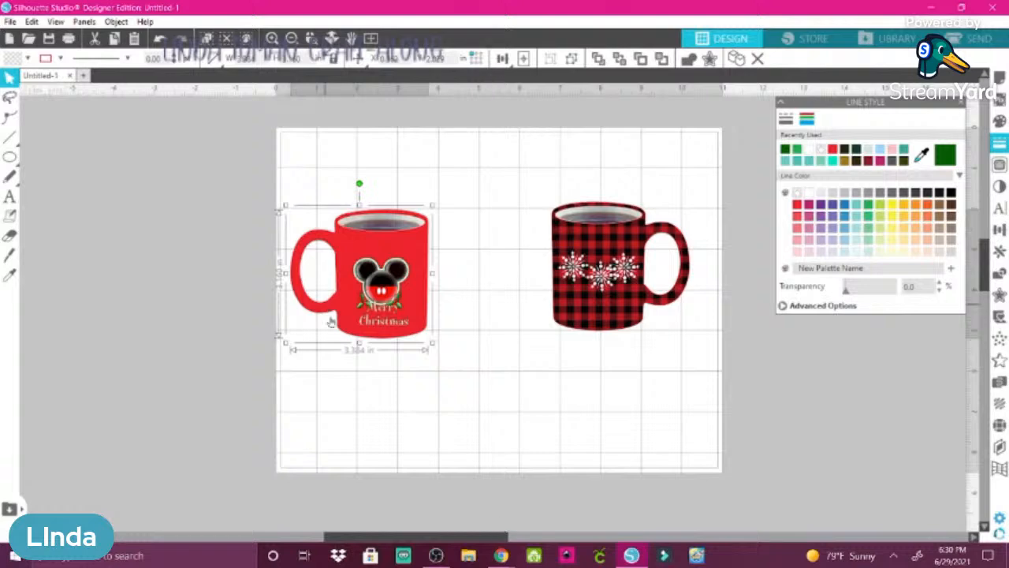
pyautogui.moveTo(502, 558)
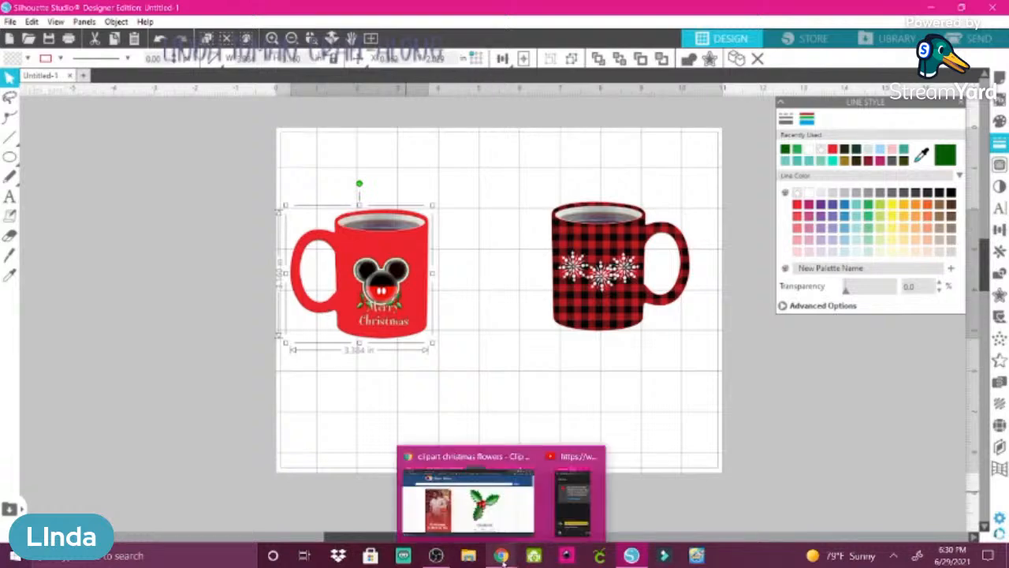
pyautogui.click(576, 500)
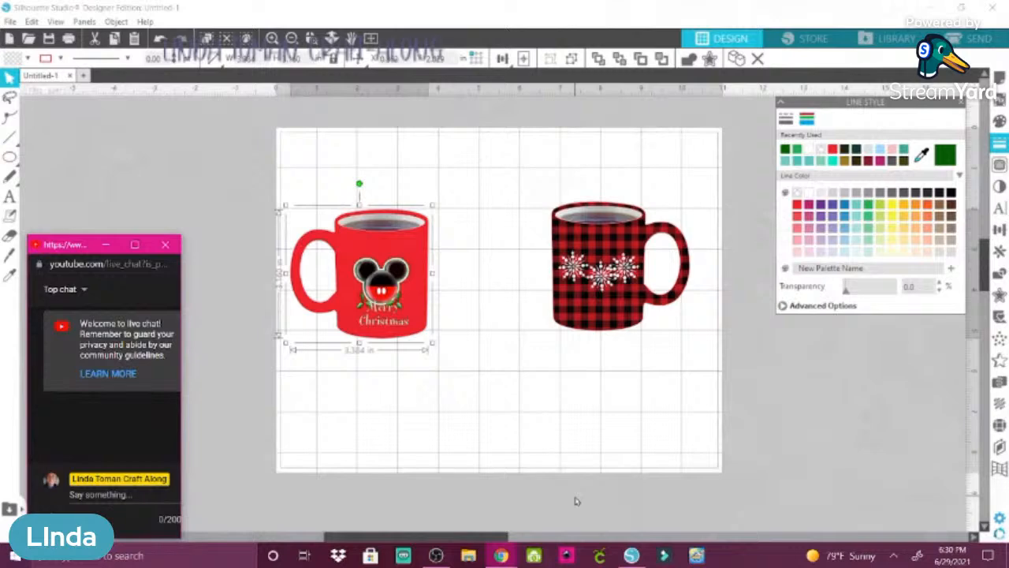
pyautogui.click(577, 501)
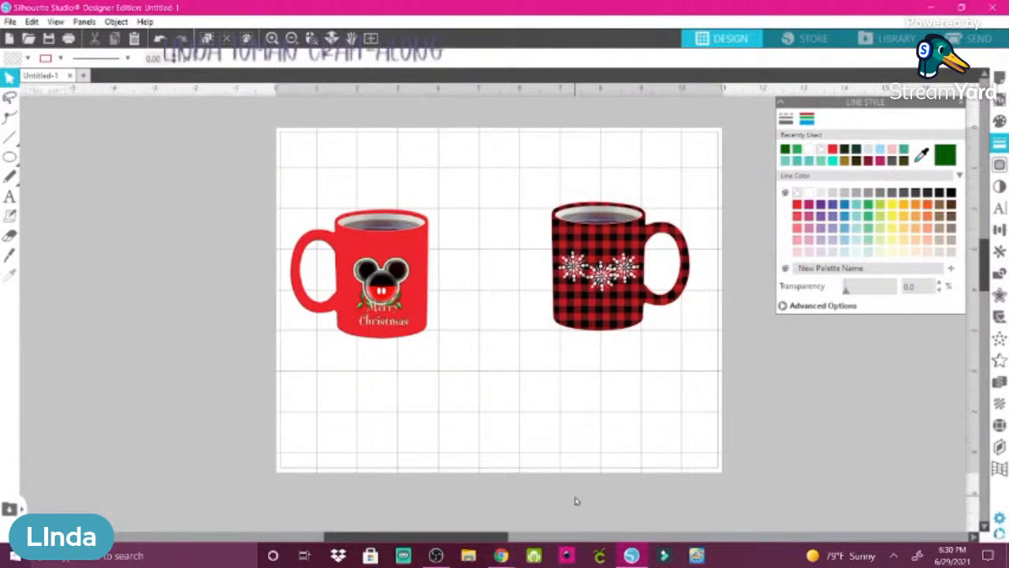
# - Merge the castle image 34 from the Magic Kingdom Clipart folder in Pictures into the two-mug design
pyautogui.click(10, 22)
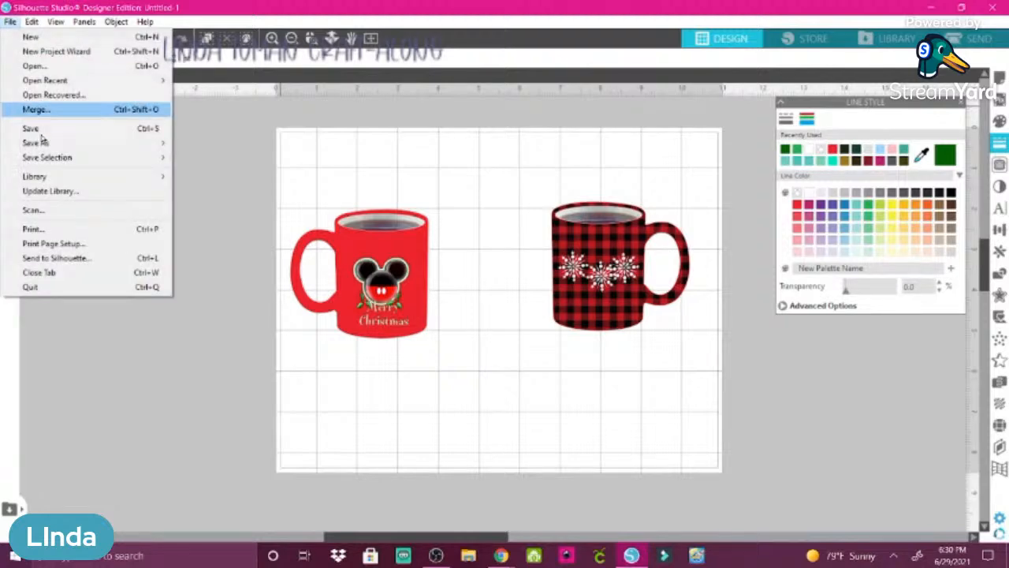
pyautogui.click(45, 109)
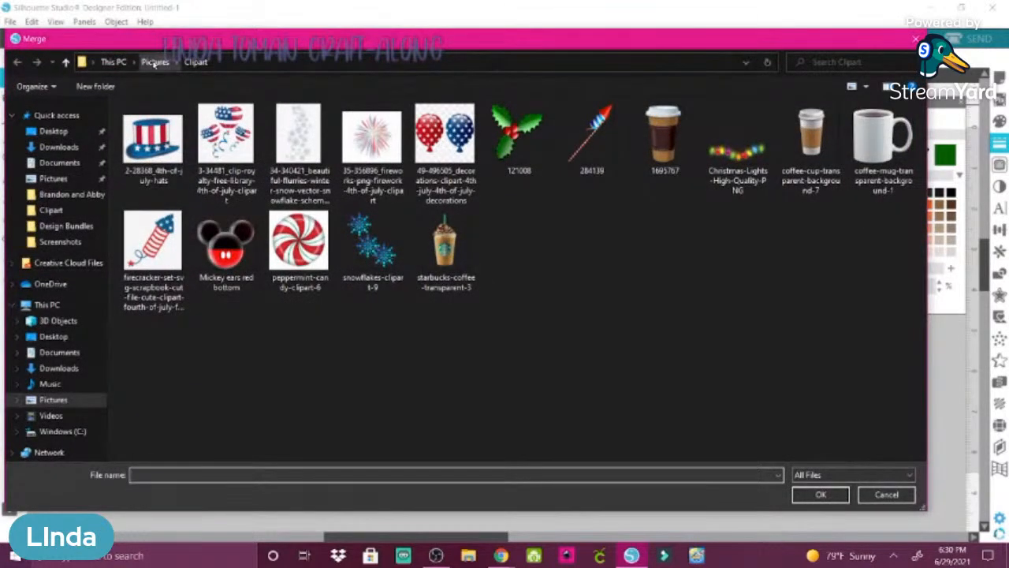
pyautogui.click(155, 62)
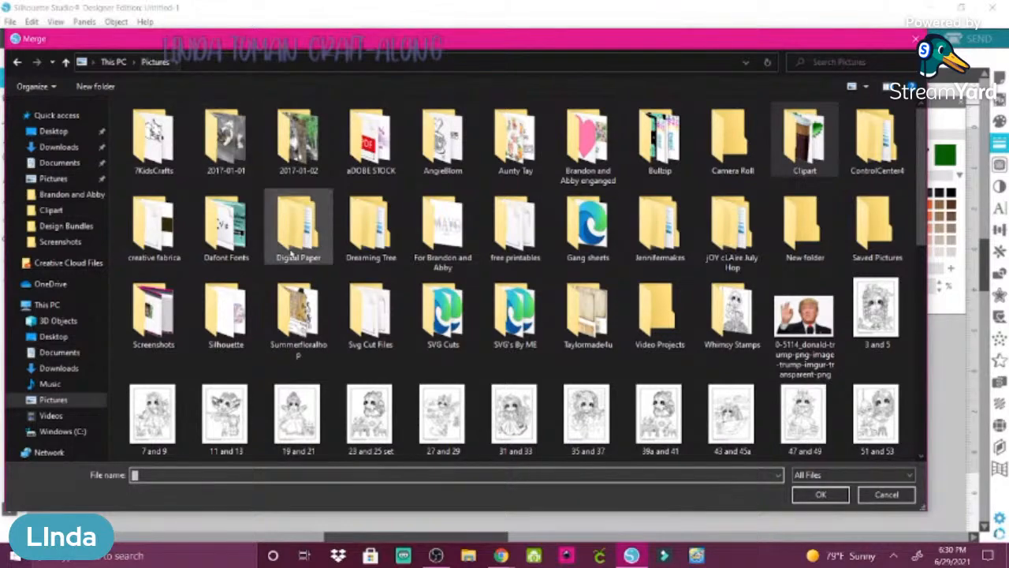
pyautogui.click(520, 154)
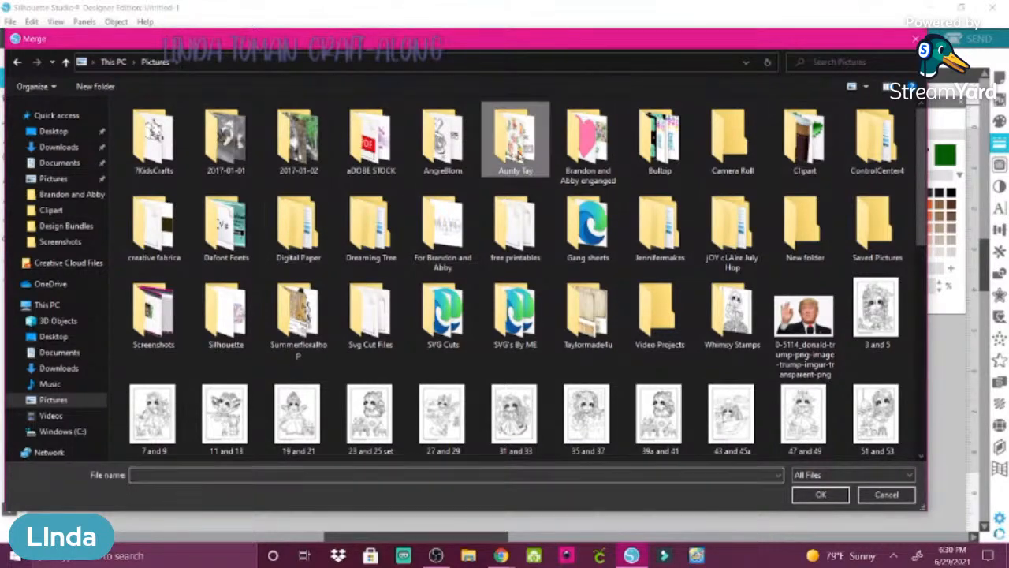
pyautogui.doubleClick(521, 154)
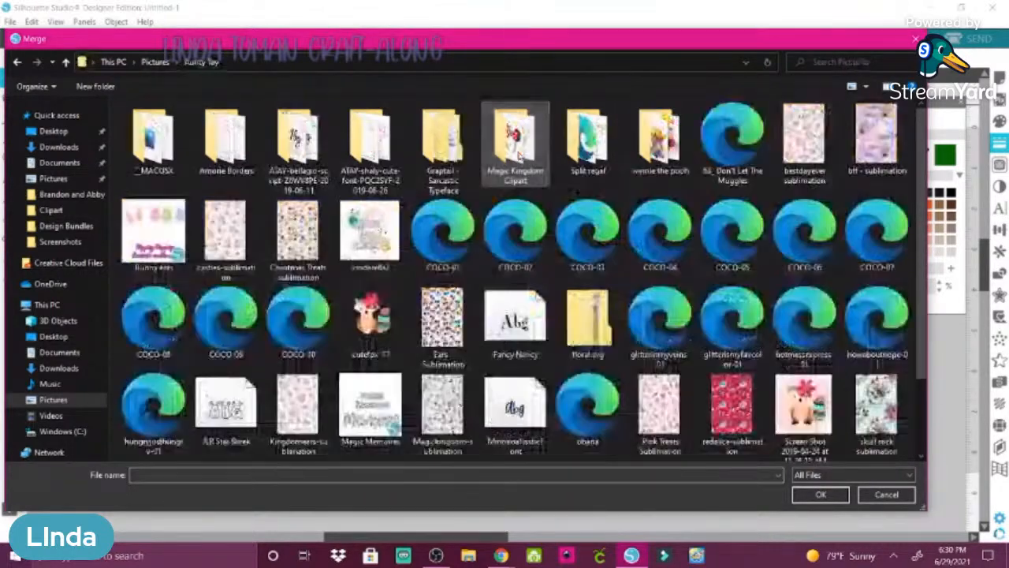
pyautogui.doubleClick(517, 146)
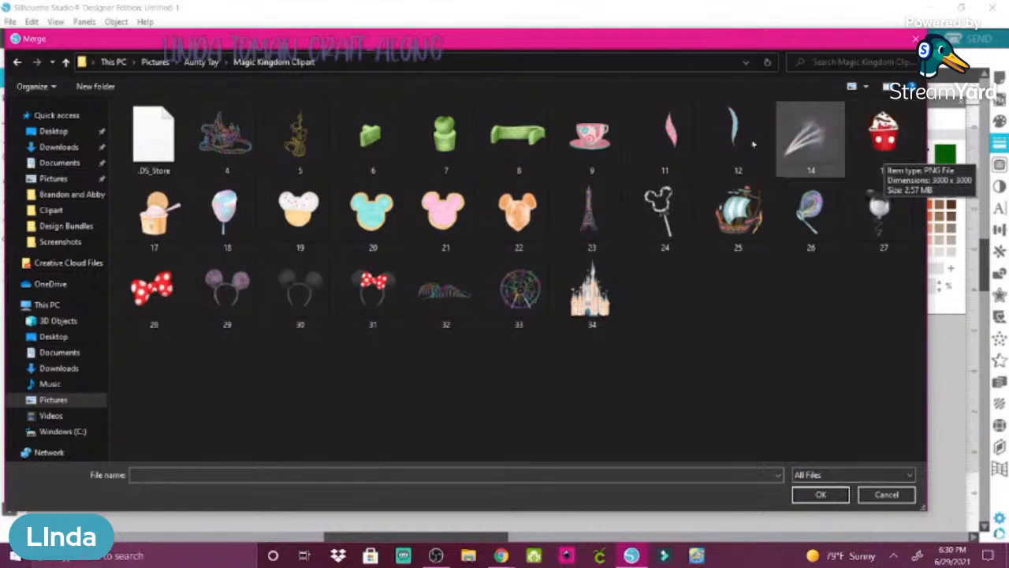
pyautogui.click(201, 62)
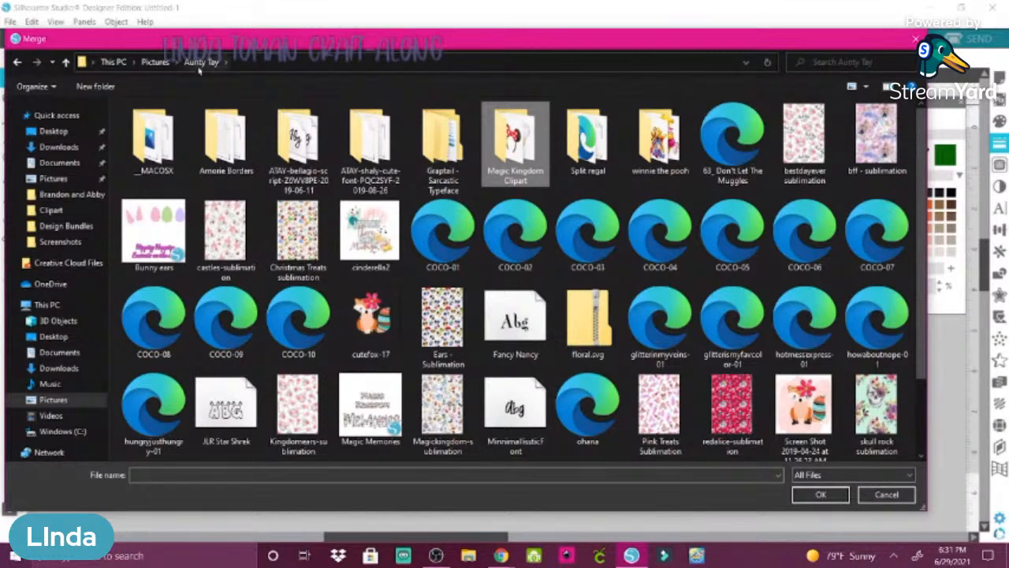
pyautogui.doubleClick(509, 152)
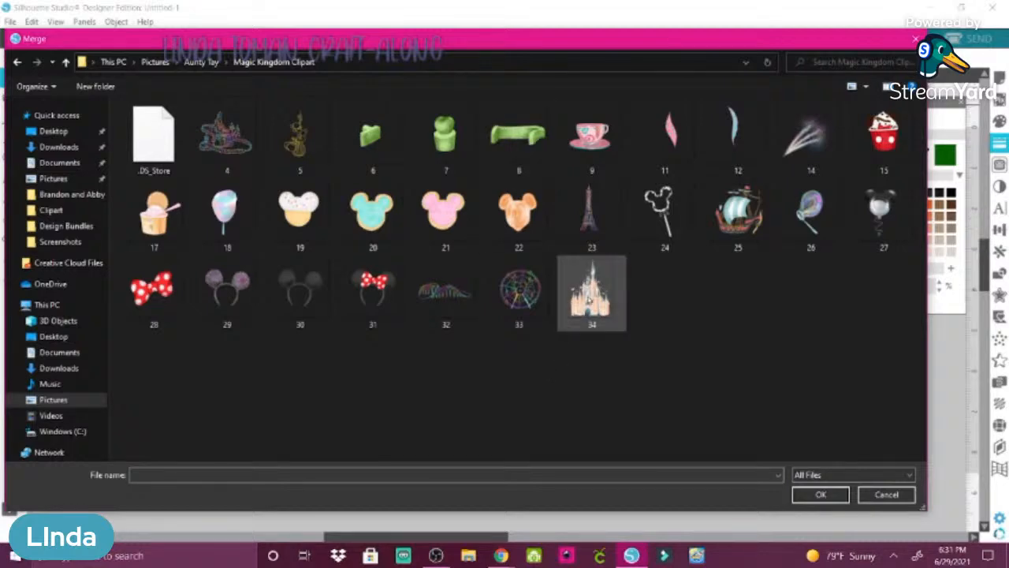
pyautogui.click(589, 297)
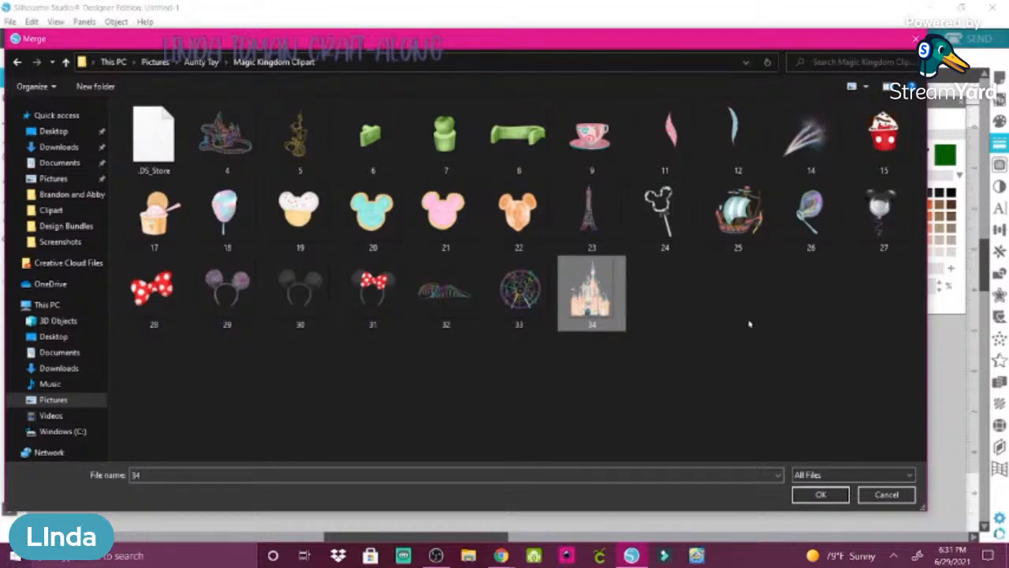
pyautogui.click(837, 498)
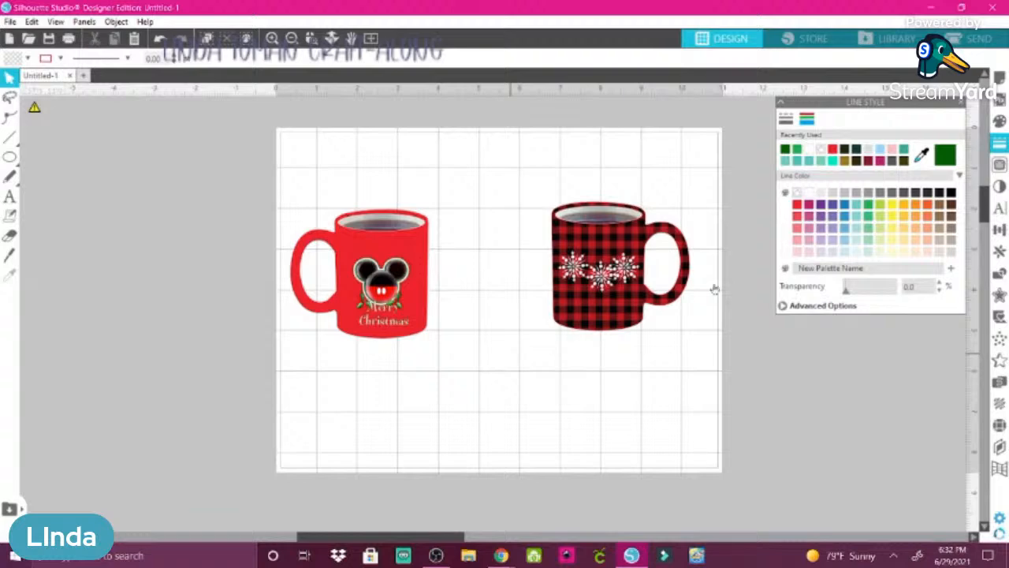
# - Close the line style settings and move the oversized castle over the page with the two mugs
pyautogui.click(962, 104)
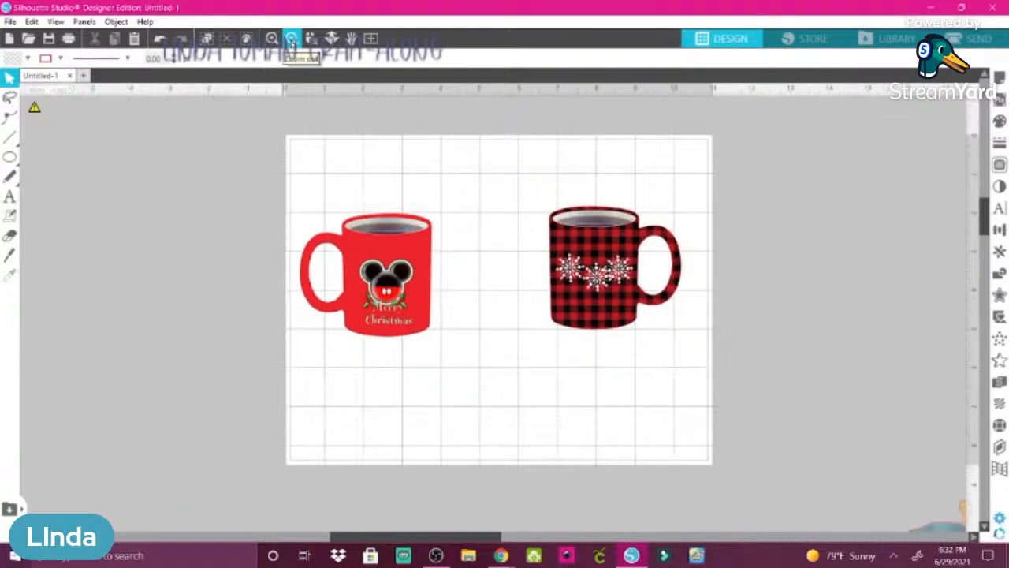
pyautogui.click(291, 40)
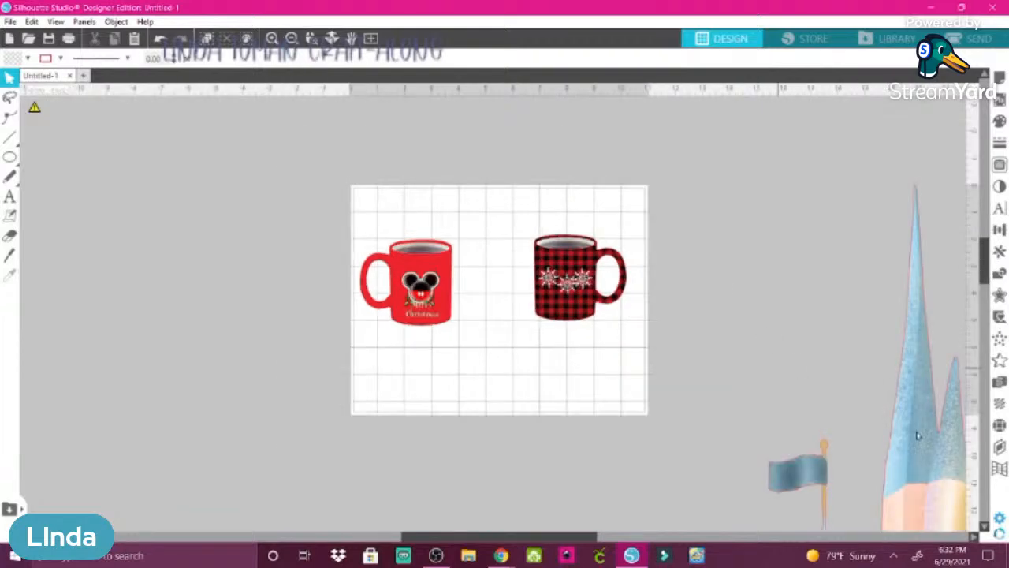
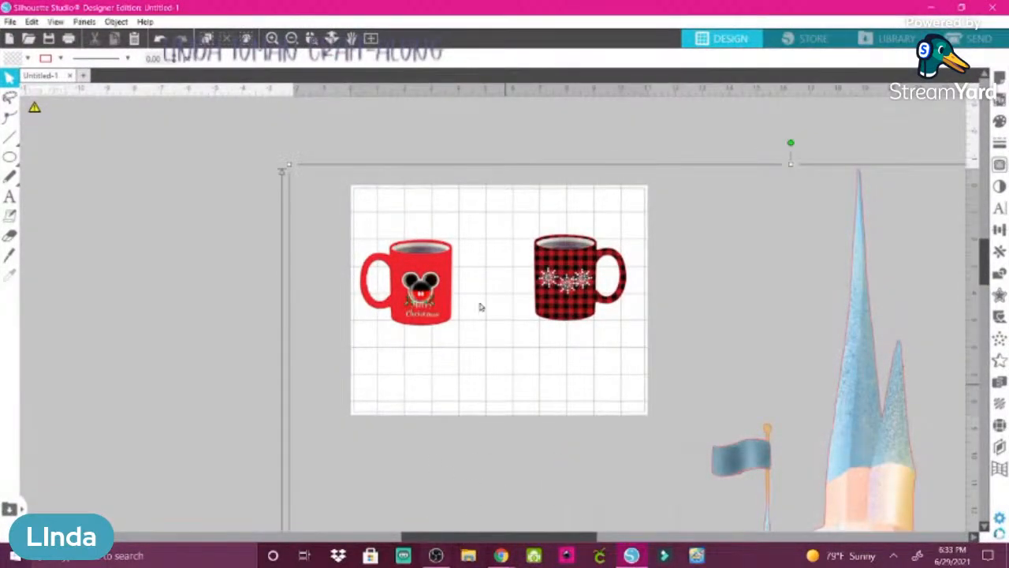
pyautogui.moveTo(864, 443); pyautogui.dragTo(552, 358)
pyautogui.moveTo(490, 191); pyautogui.dragTo(450, 184)
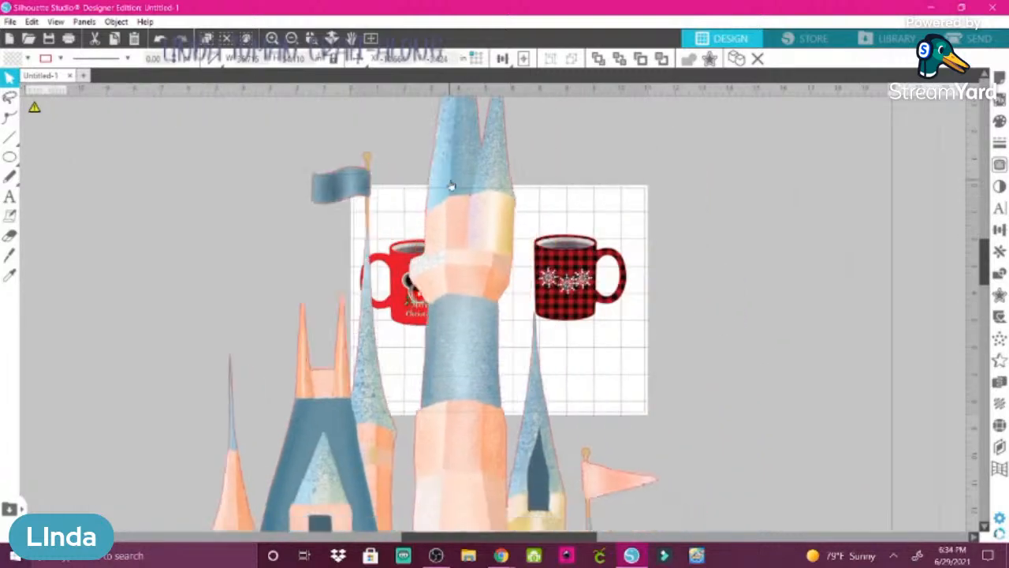
pyautogui.moveTo(444, 471); pyautogui.dragTo(466, 271)
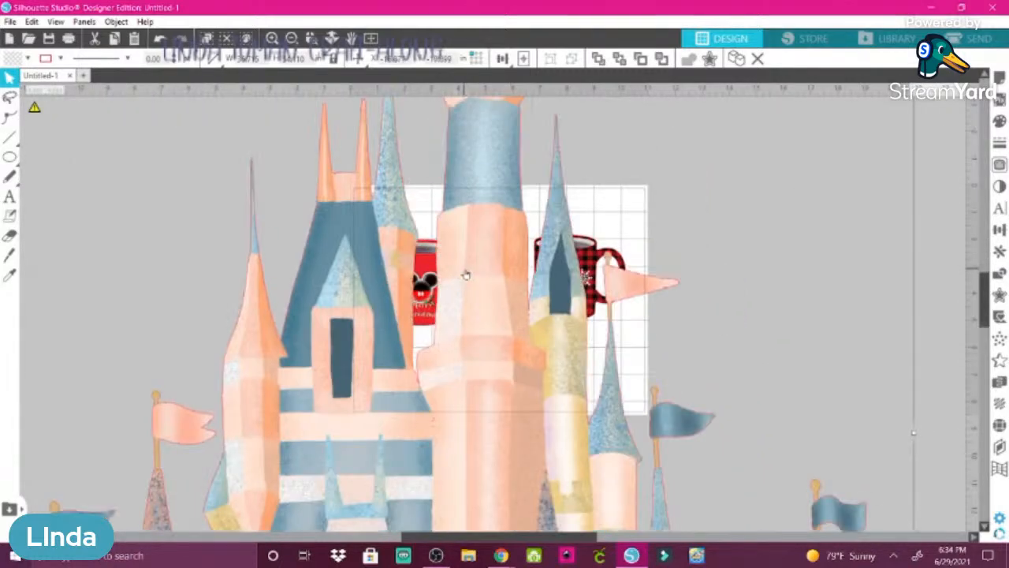
pyautogui.moveTo(491, 420); pyautogui.dragTo(528, 329)
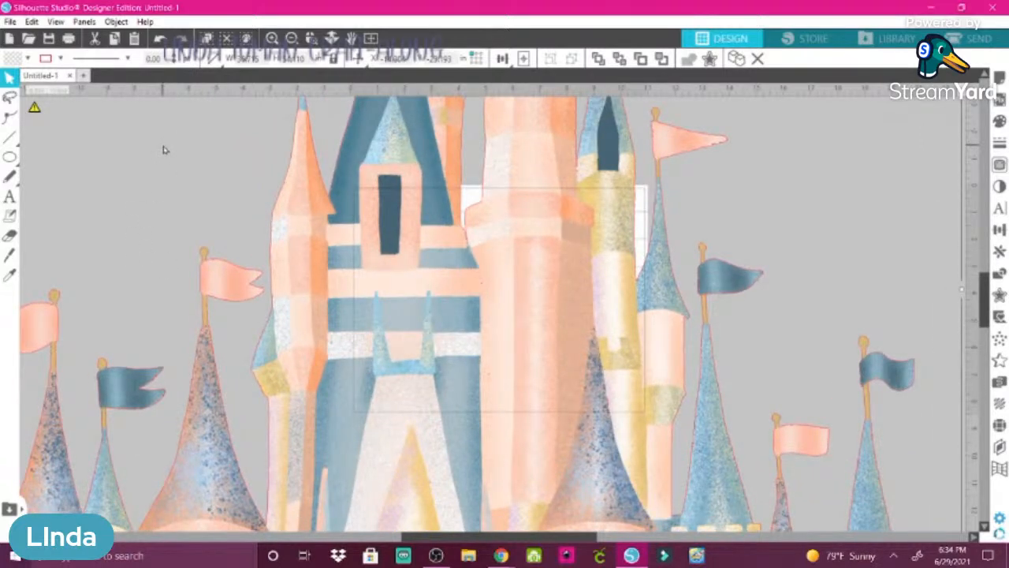
# - Scale the castle down proportionally through widths of 10, 2 and 1.5 in to a final width of 0.8 in
pyautogui.click(262, 57)
pyautogui.write('10')
pyautogui.press('Return')
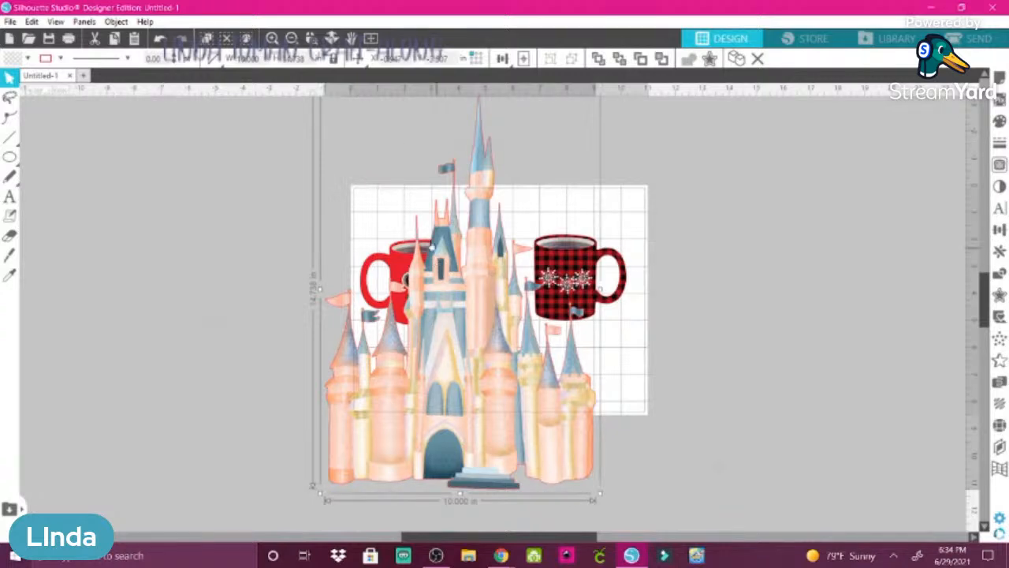
pyautogui.click(262, 56)
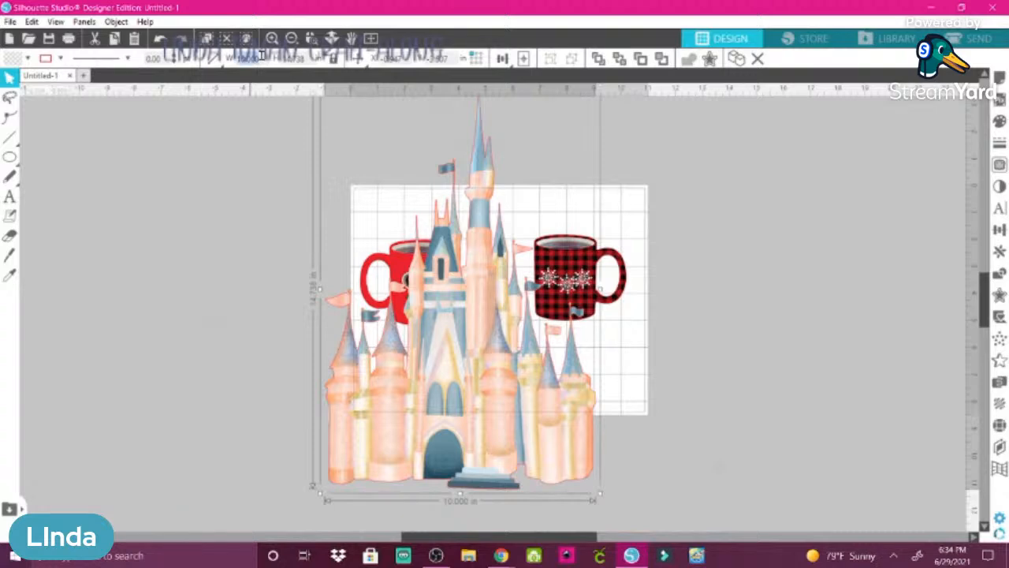
pyautogui.write('2')
pyautogui.press('Return')
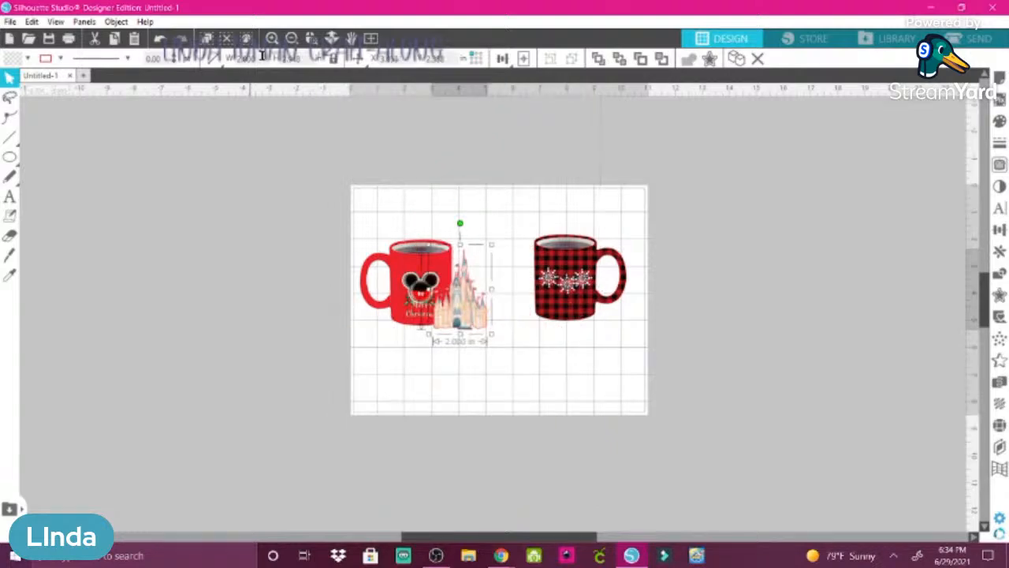
pyautogui.doubleClick(262, 56)
pyautogui.press('BackSpace')
pyautogui.write('1.5')
pyautogui.press('Return')
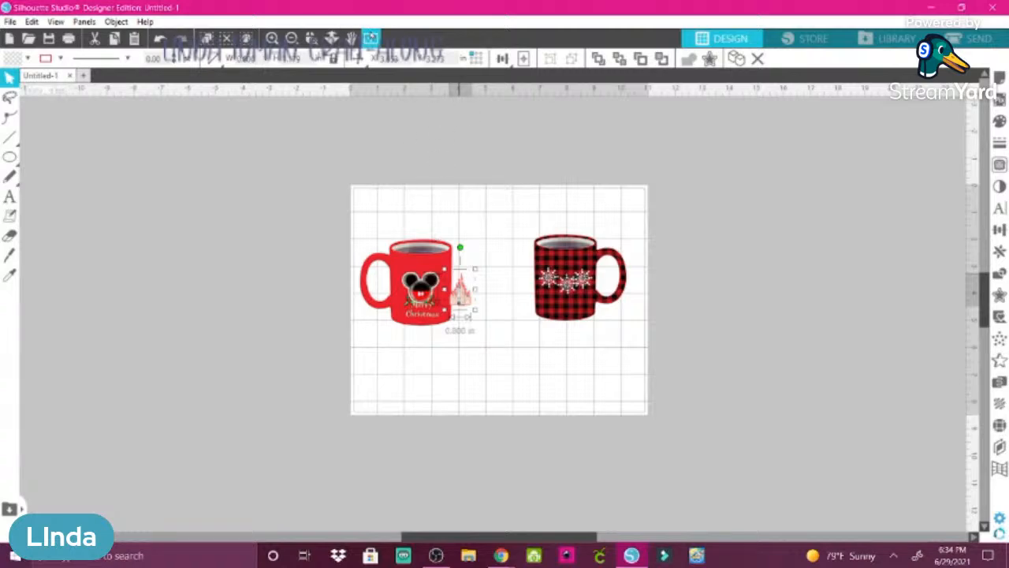
# - Remove the castle's red outline colour and move the castle into the empty space between the two mugs
pyautogui.click(371, 38)
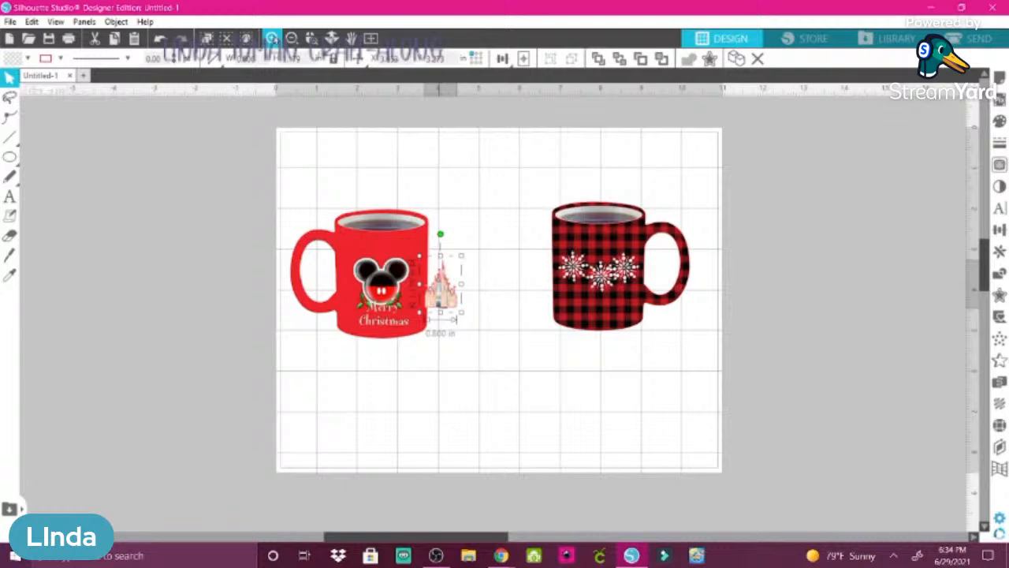
pyautogui.click(271, 38)
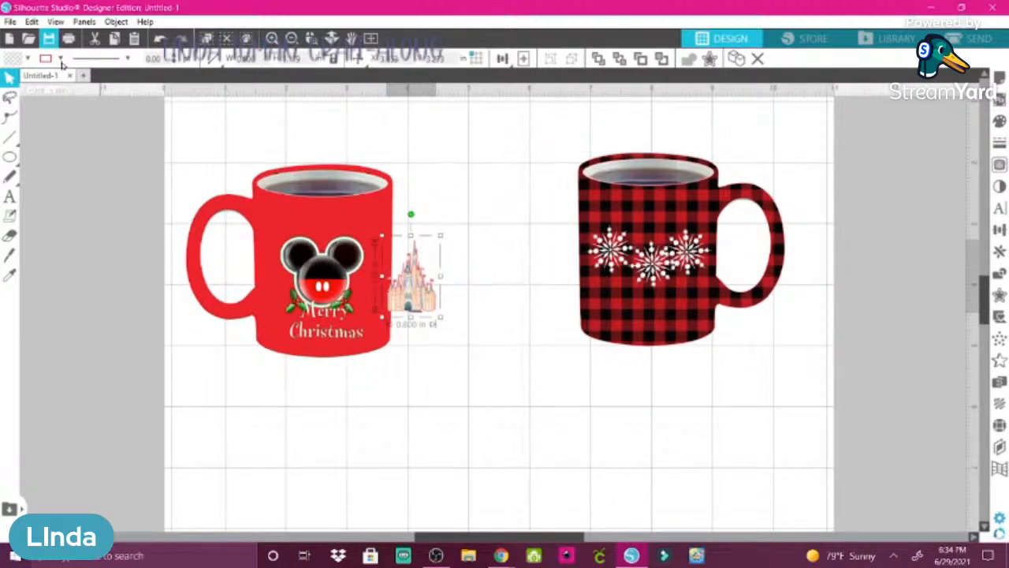
pyautogui.click(60, 60)
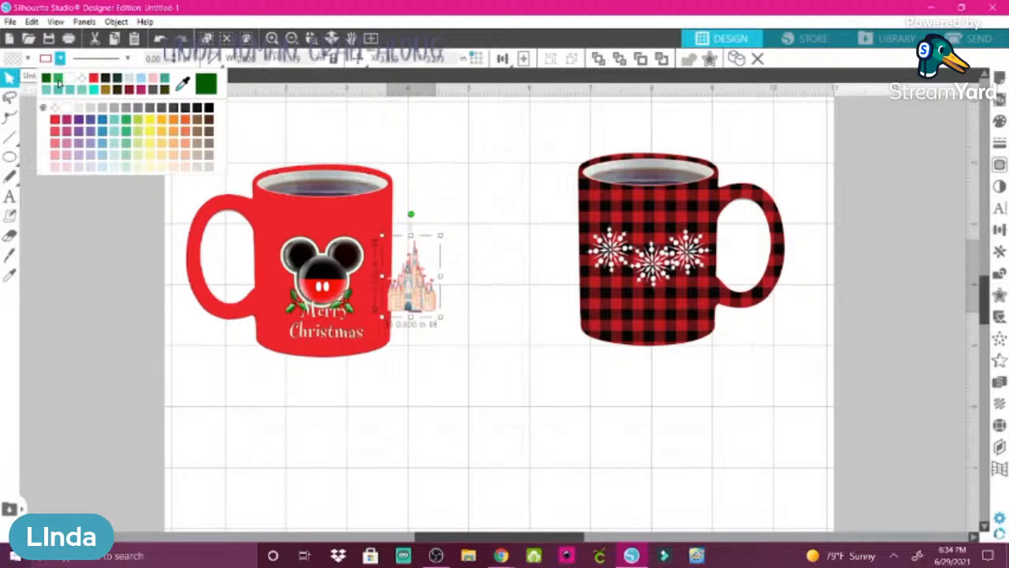
pyautogui.click(84, 79)
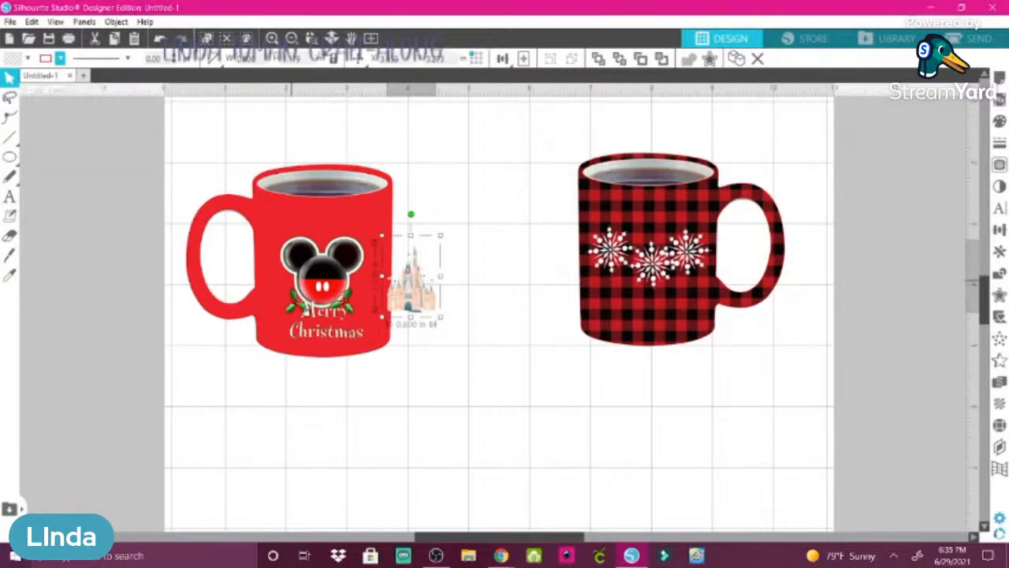
pyautogui.moveTo(409, 298); pyautogui.dragTo(512, 310)
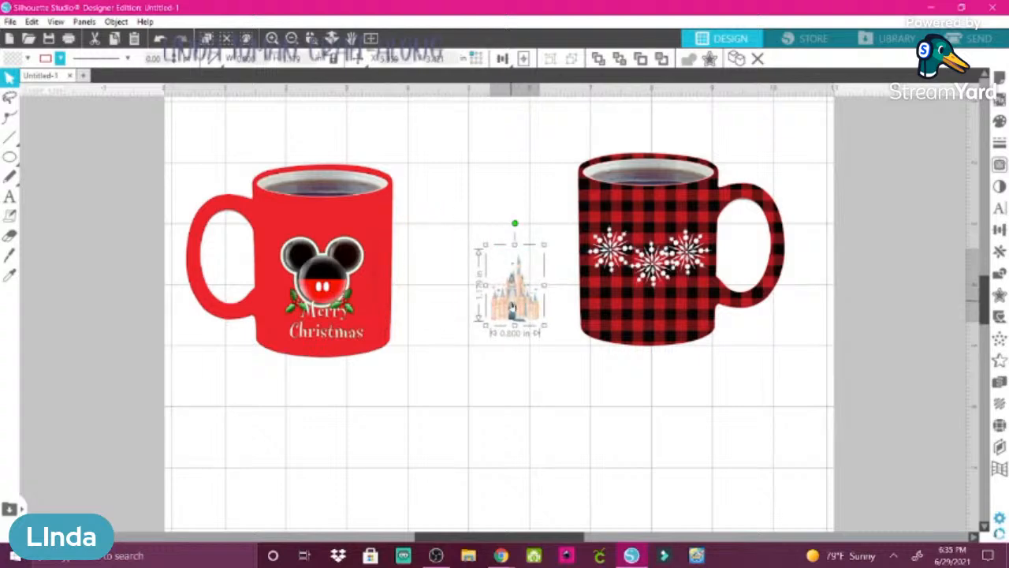
# - Shrink the red mug to about 1.13 in wide and the plaid mug to about 0.92 in wide, placing the plaid mug above the castle
pyautogui.click(321, 293)
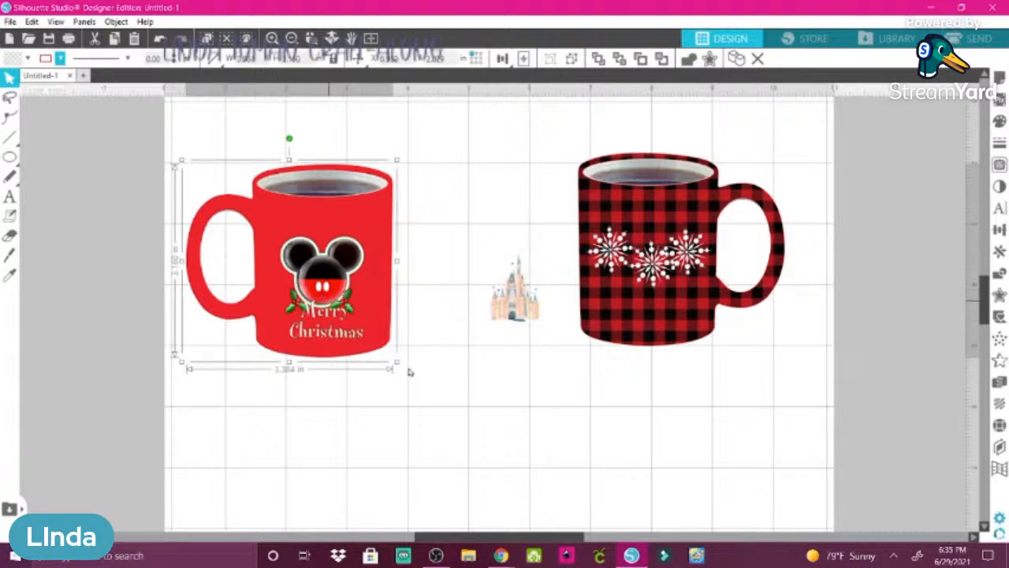
pyautogui.moveTo(397, 363); pyautogui.dragTo(260, 234)
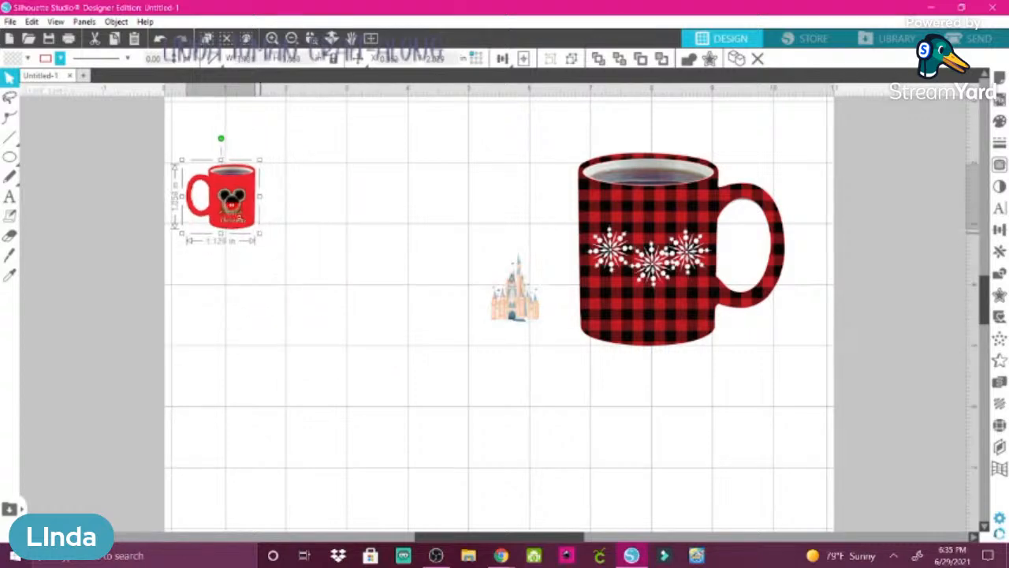
pyautogui.click(679, 328)
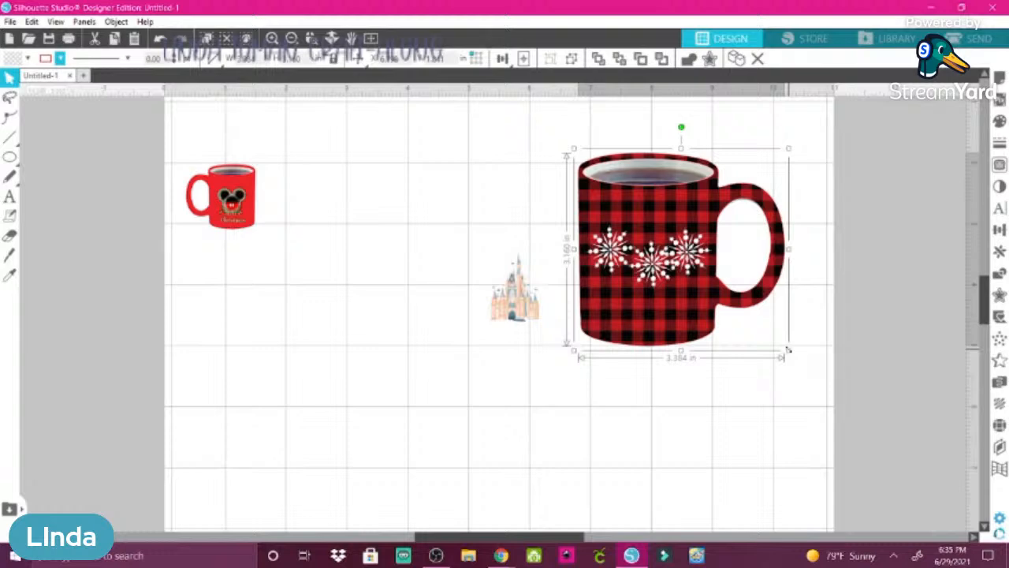
pyautogui.moveTo(789, 350); pyautogui.dragTo(608, 243)
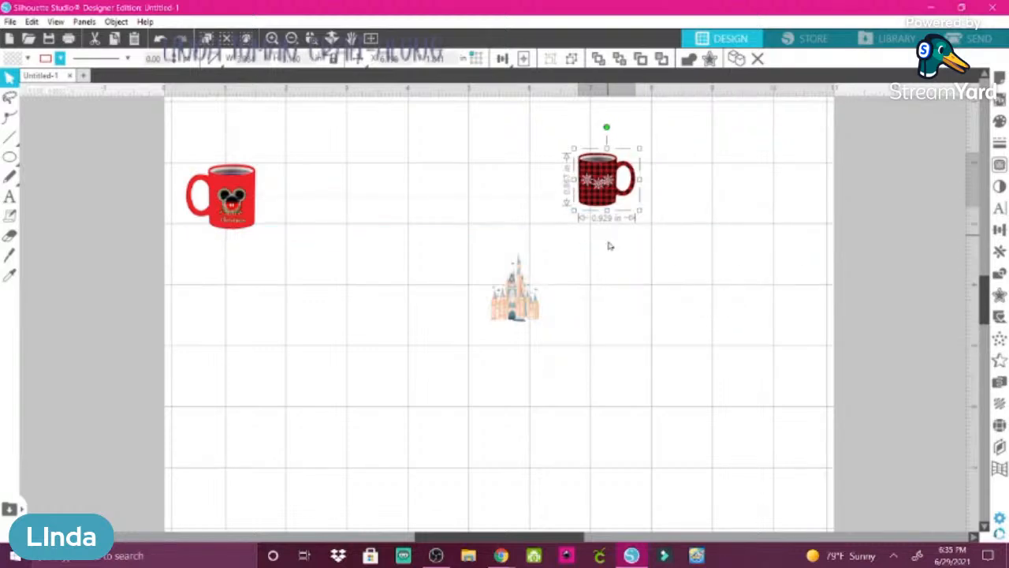
pyautogui.moveTo(600, 185); pyautogui.dragTo(494, 192)
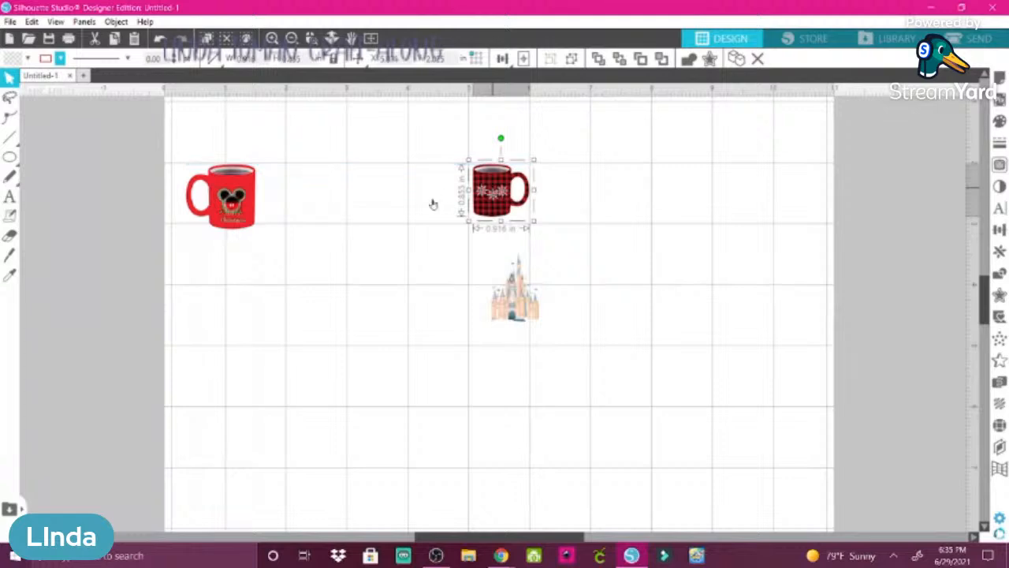
# - Shrink the red mug to about 0.99 in wide and arrange it, the castle and the plaid mug closely side by side in one row
pyautogui.moveTo(235, 193); pyautogui.dragTo(266, 194)
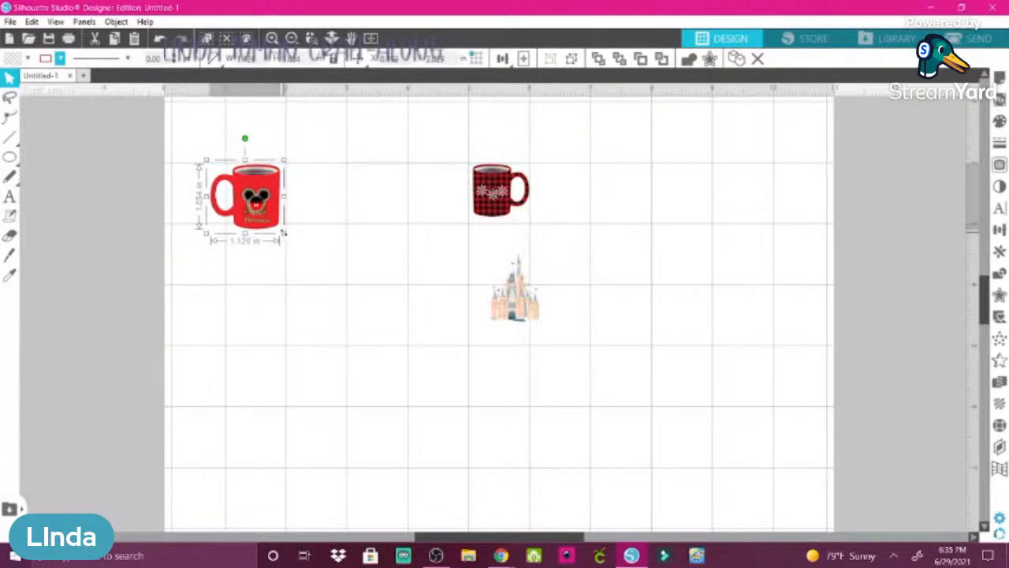
pyautogui.moveTo(284, 235); pyautogui.dragTo(275, 226)
pyautogui.click(525, 292)
pyautogui.moveTo(524, 291); pyautogui.dragTo(323, 198)
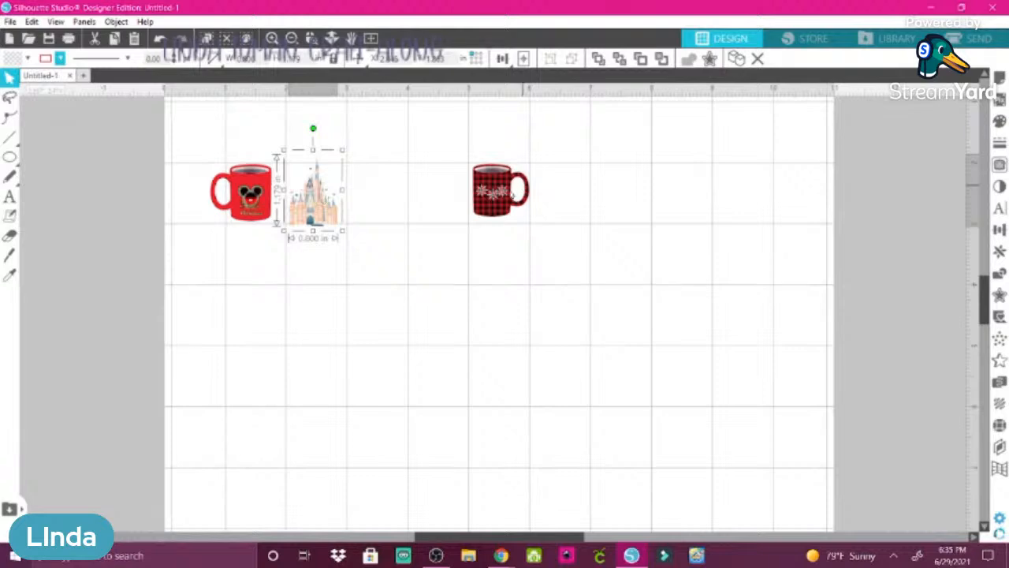
pyautogui.moveTo(494, 195); pyautogui.dragTo(381, 197)
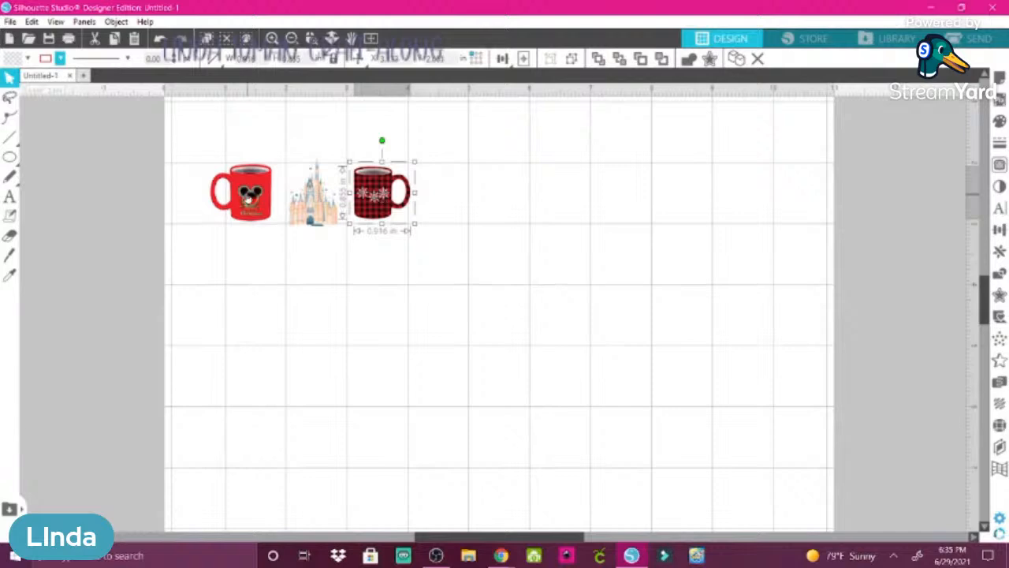
pyautogui.click(247, 198)
pyautogui.moveTo(249, 198); pyautogui.dragTo(262, 200)
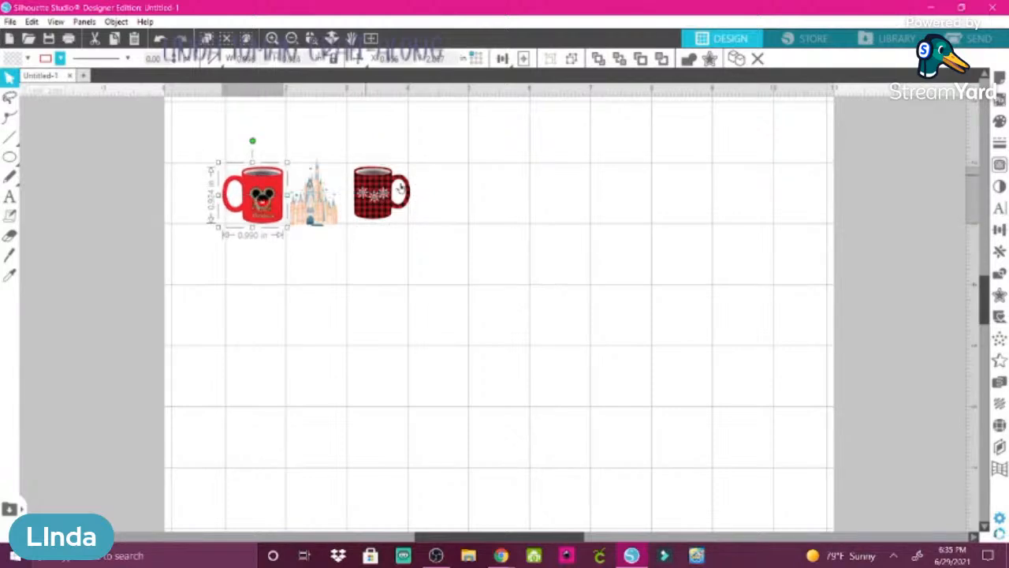
pyautogui.moveTo(378, 199); pyautogui.dragTo(375, 200)
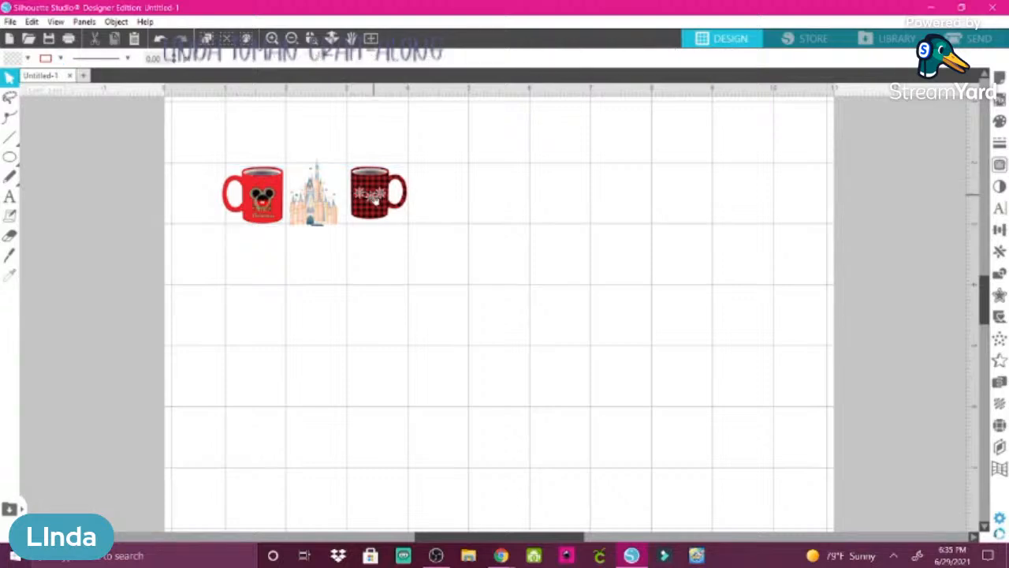
# - Shrink the red Mickey mug slightly so its size matches the plaid mug
pyautogui.click(264, 203)
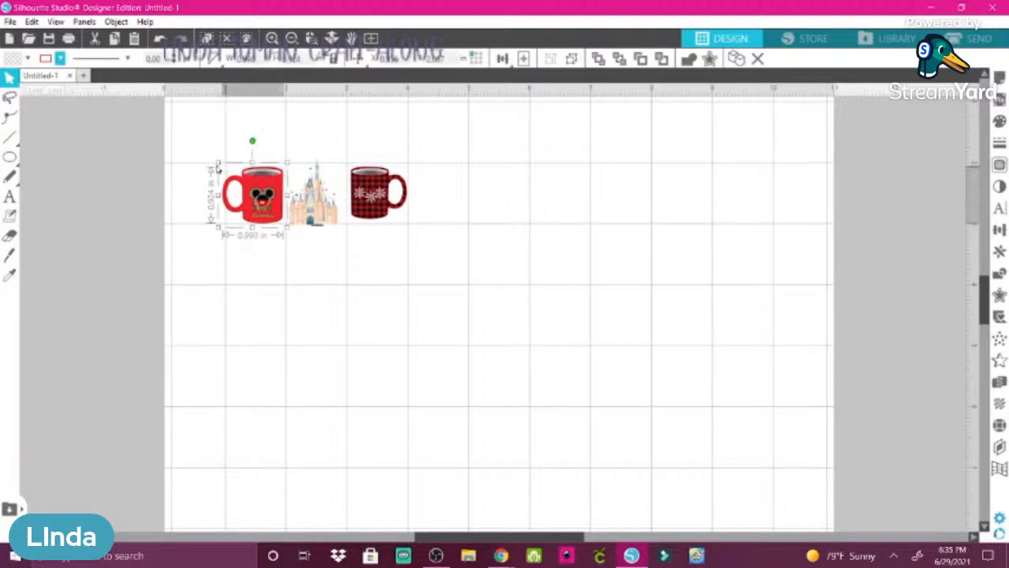
pyautogui.moveTo(218, 168); pyautogui.dragTo(261, 192)
pyautogui.click(324, 261)
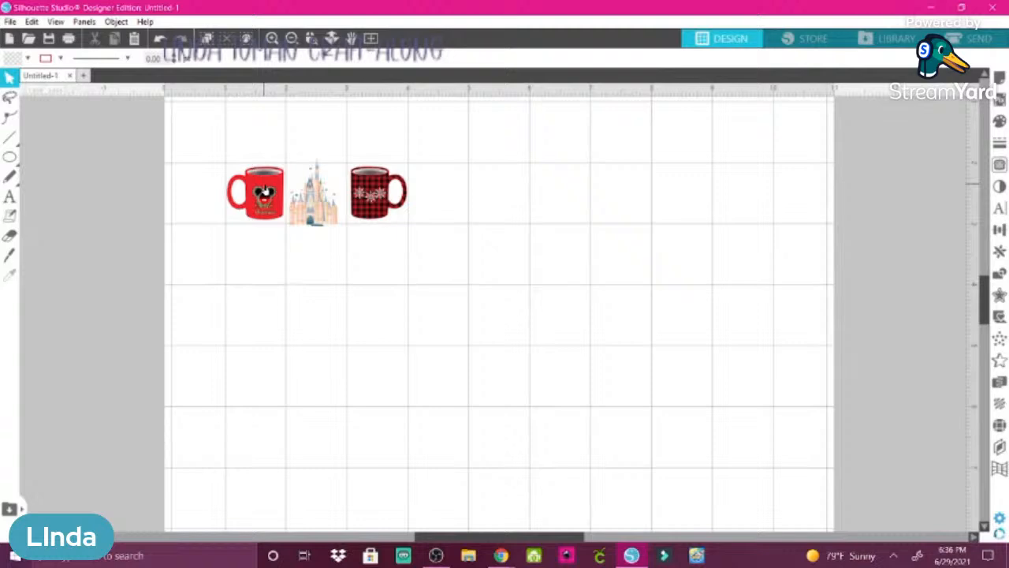
# - Merge peppermint-candy-clipart-6 from the Clipart folder in Pictures and move it to the empty space beside the plaid mug
pyautogui.click(9, 22)
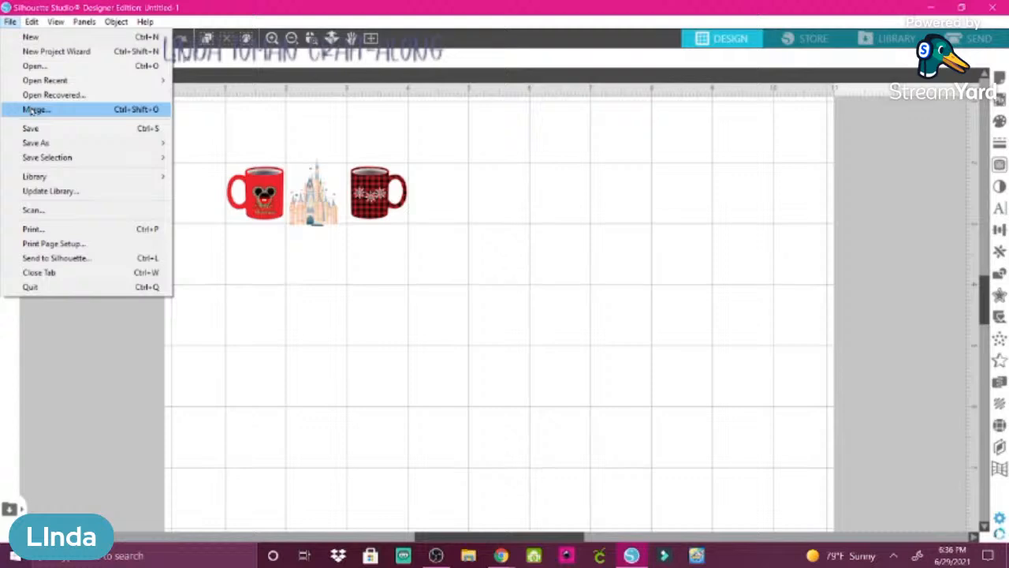
pyautogui.click(35, 110)
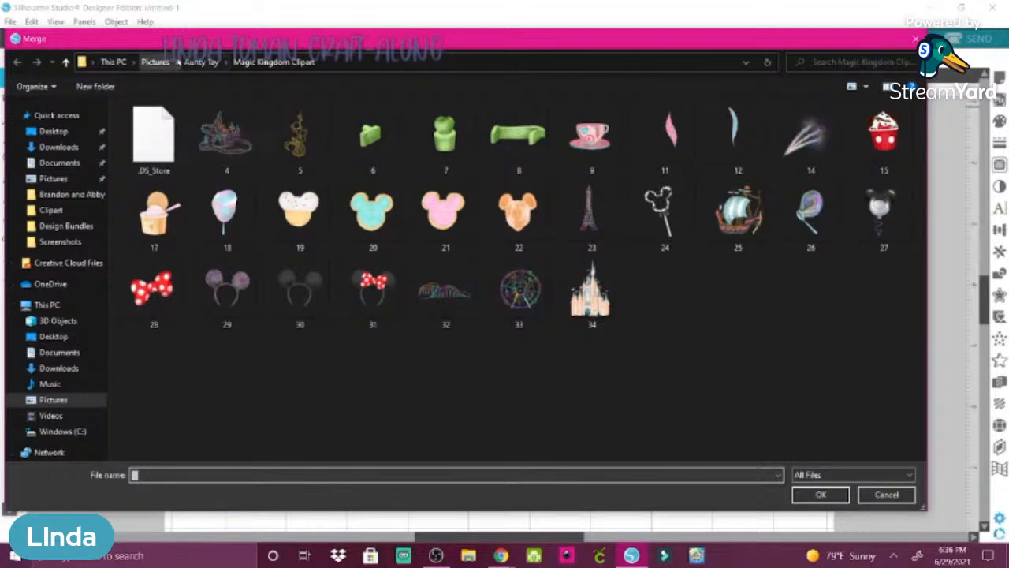
pyautogui.click(157, 62)
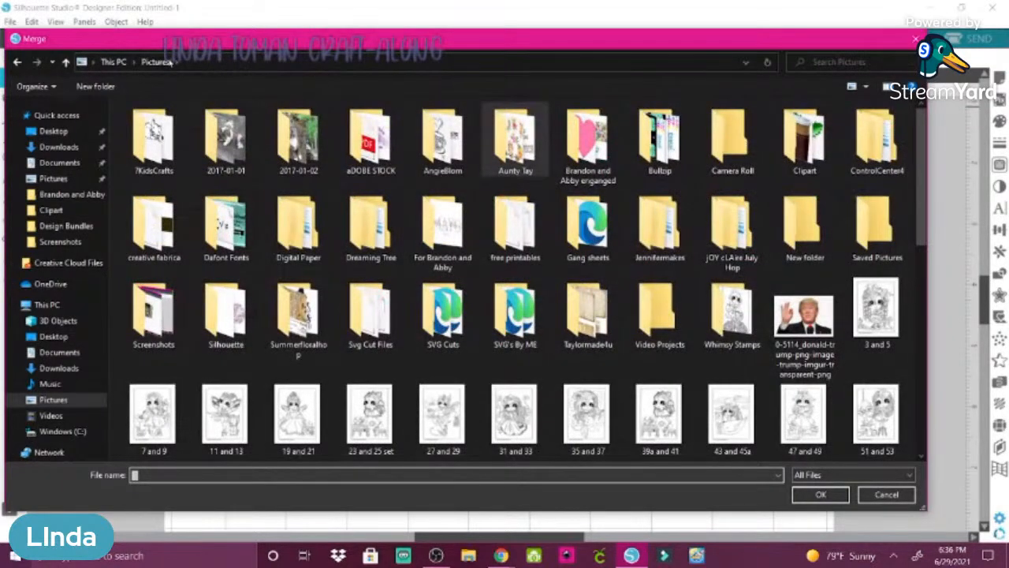
pyautogui.doubleClick(808, 160)
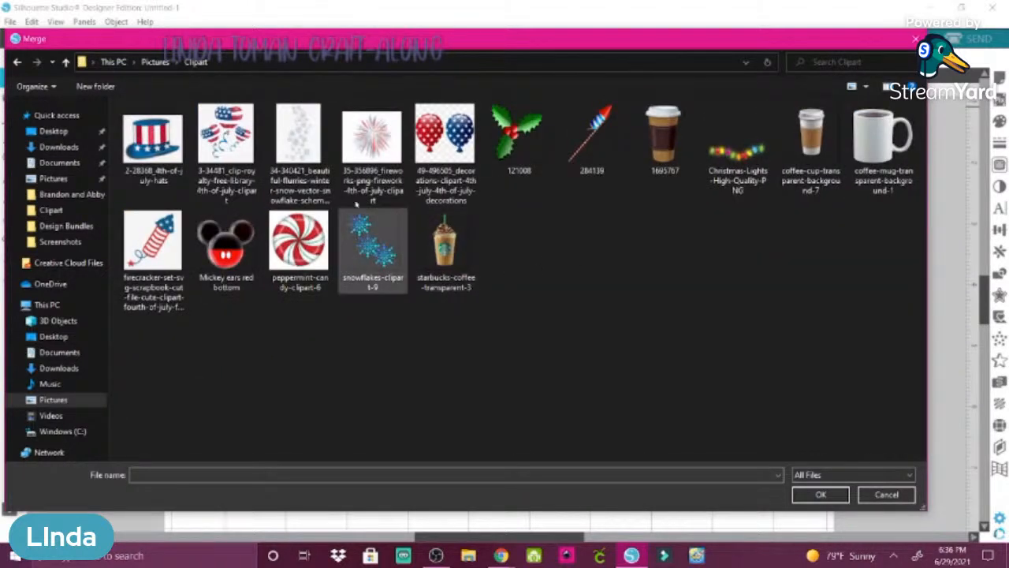
pyautogui.click(294, 225)
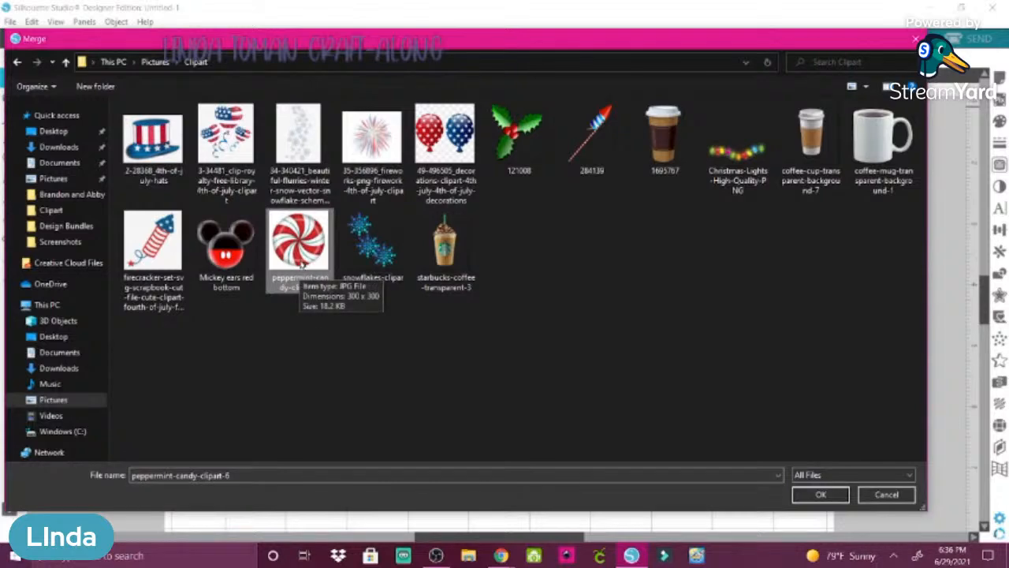
pyautogui.click(820, 495)
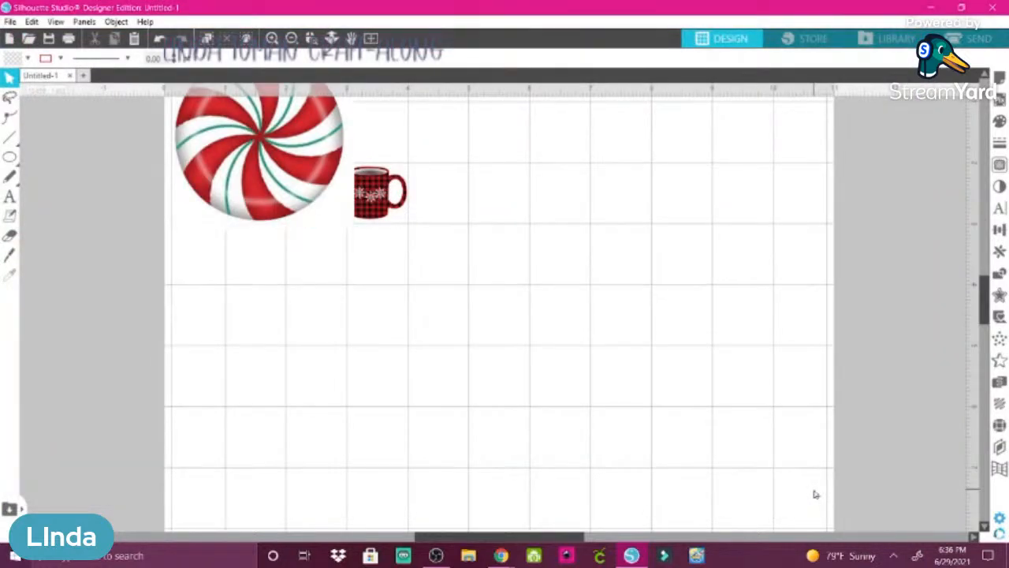
pyautogui.click(281, 138)
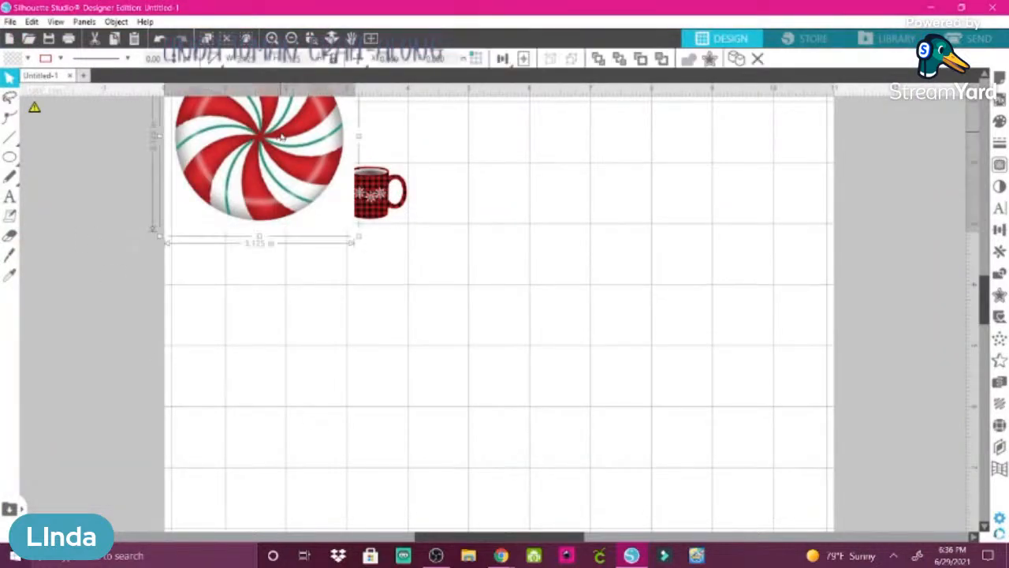
pyautogui.moveTo(282, 138); pyautogui.dragTo(552, 234)
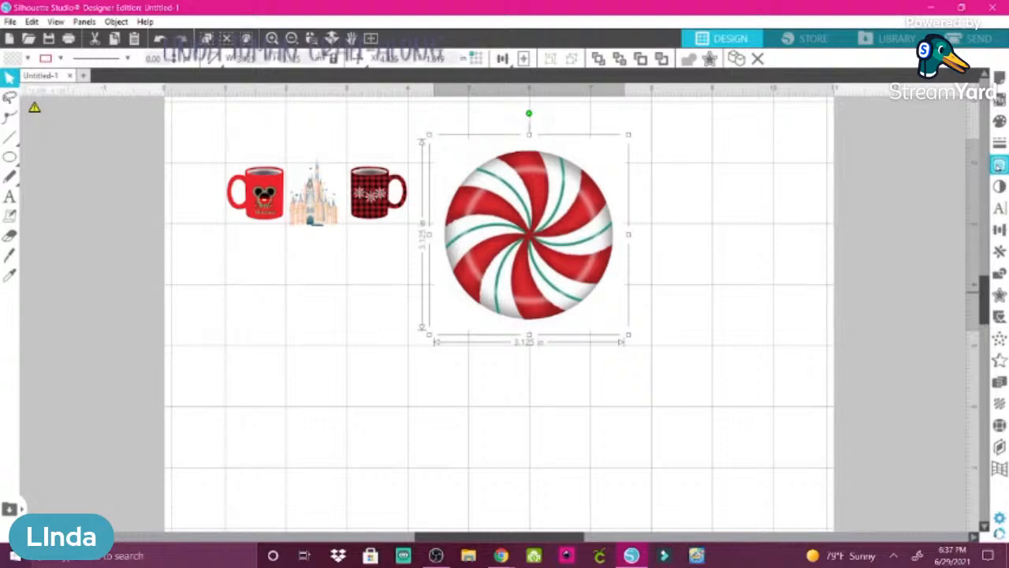
# - Set up a Trace by Color on the peppermint candy, sampling a green stripe with the tolerance at 40%
pyautogui.click(999, 164)
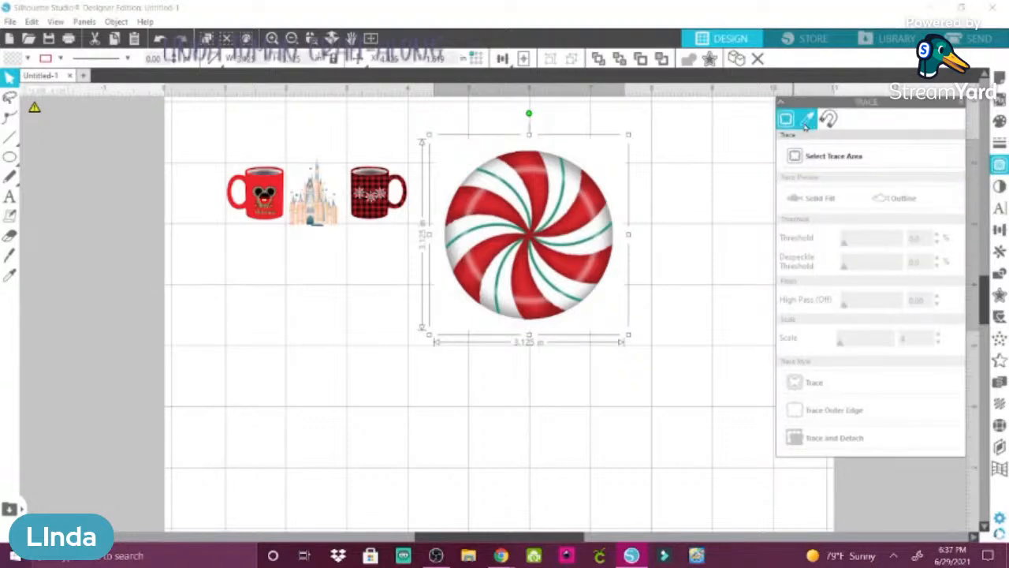
pyautogui.click(806, 120)
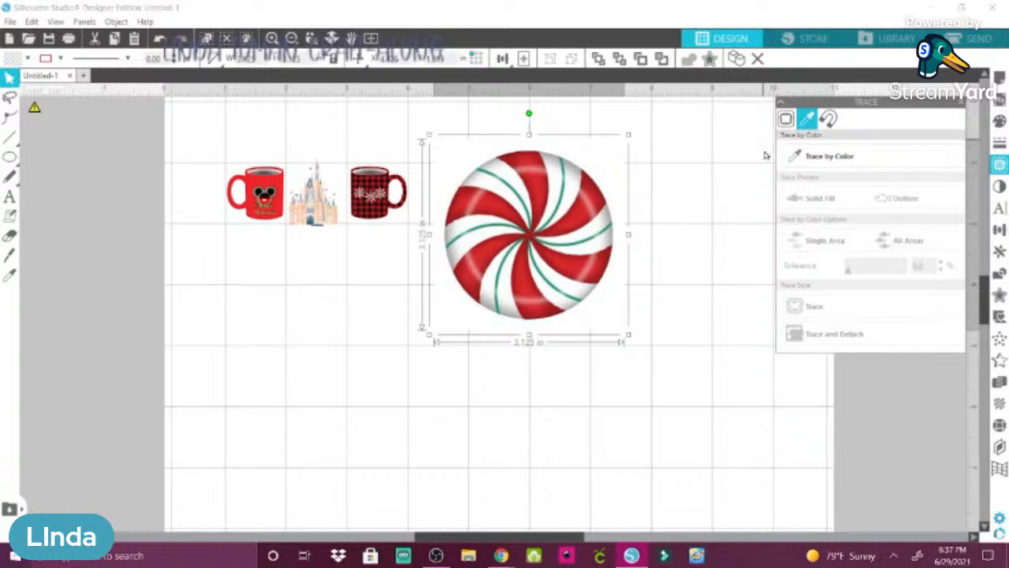
pyautogui.click(792, 159)
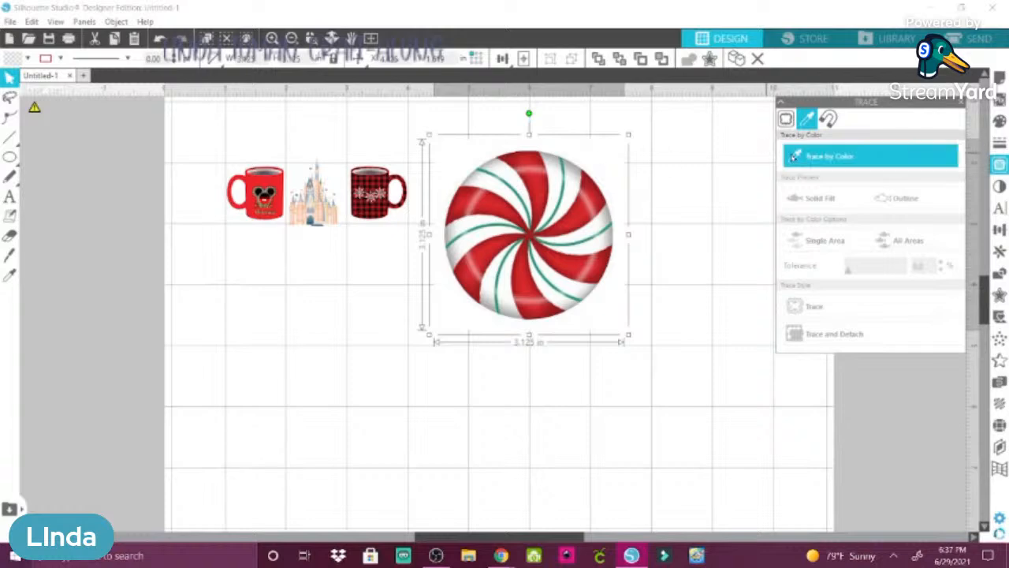
pyautogui.click(505, 181)
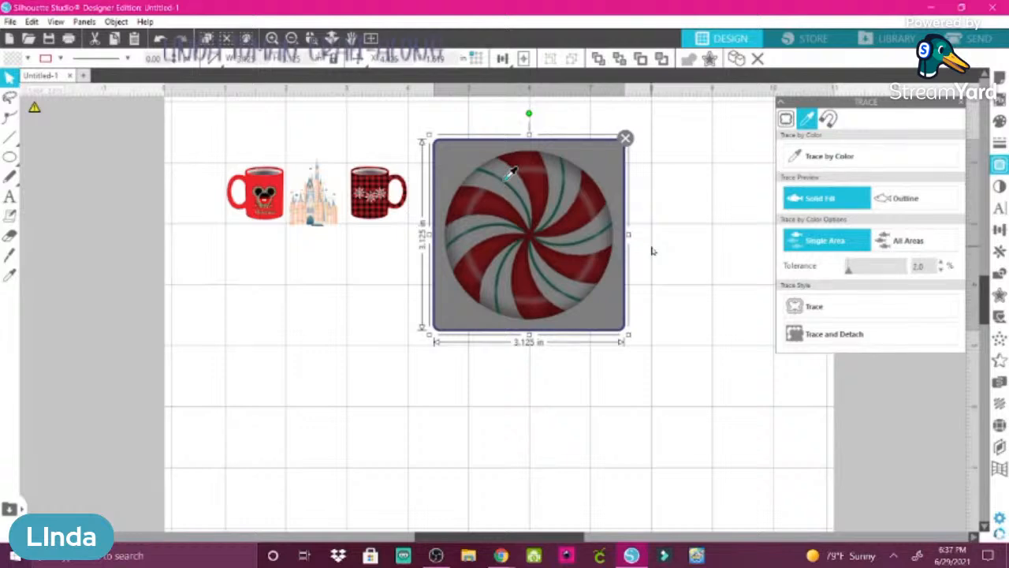
pyautogui.moveTo(848, 269); pyautogui.dragTo(872, 280)
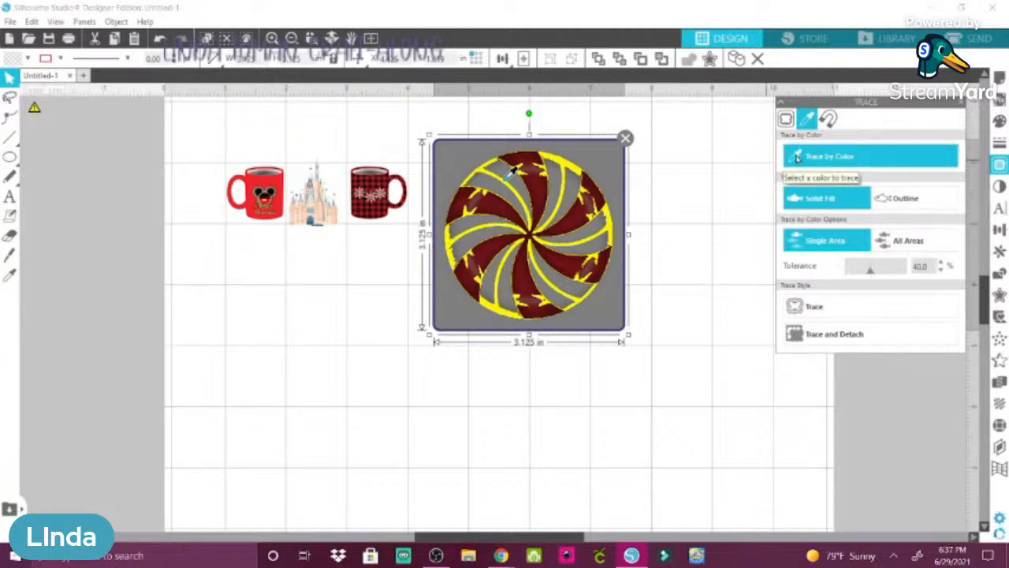
# - Apply the previewed green-stripe colour trace to the peppermint candy
pyautogui.click(653, 227)
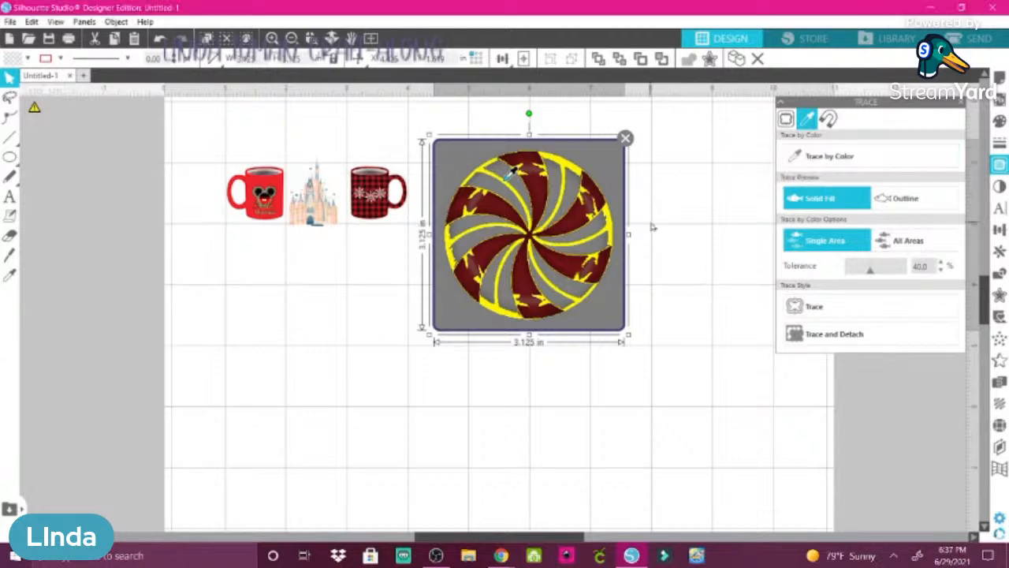
pyautogui.click(608, 265)
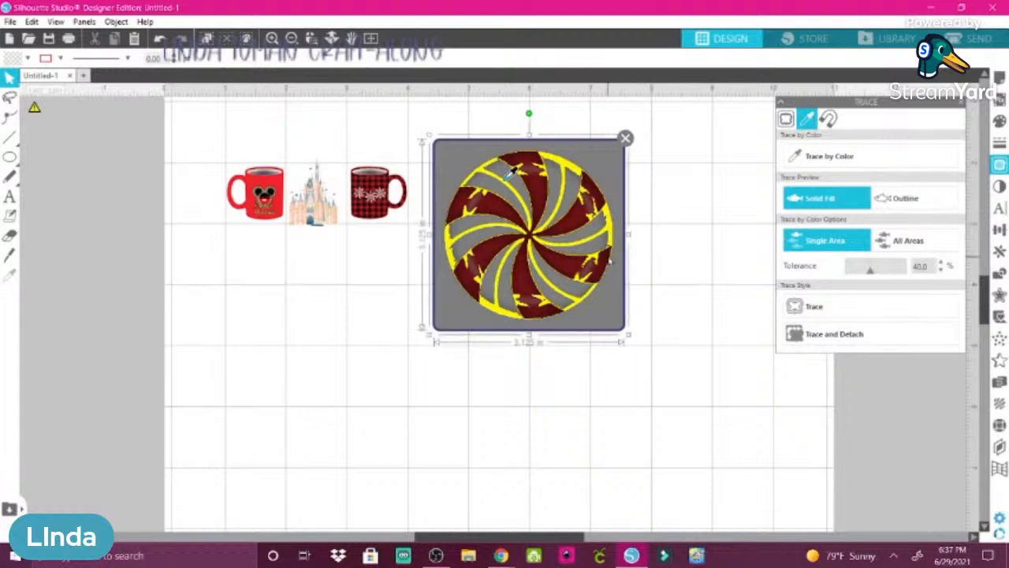
pyautogui.click(701, 311)
pyautogui.click(624, 144)
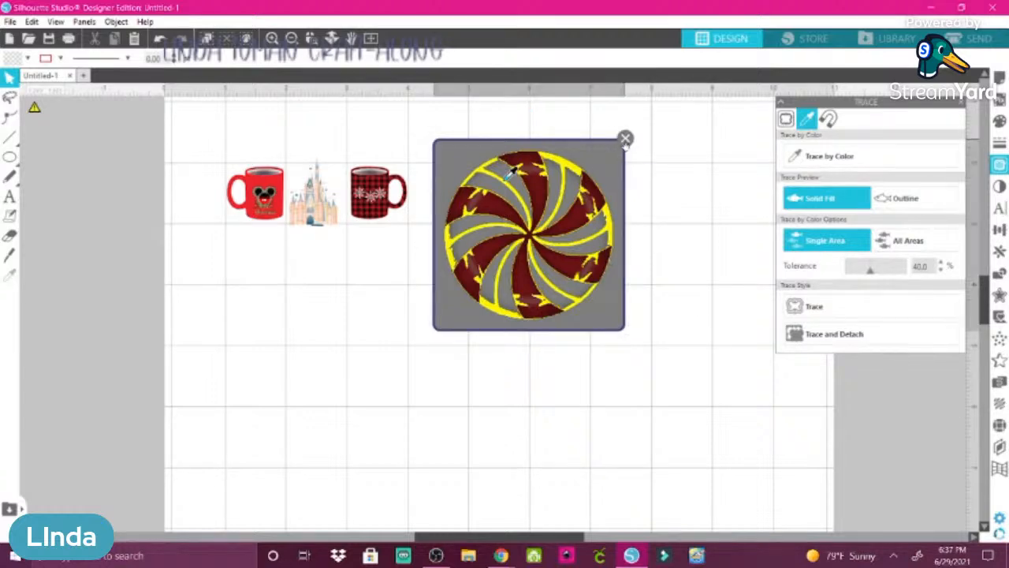
pyautogui.click(627, 141)
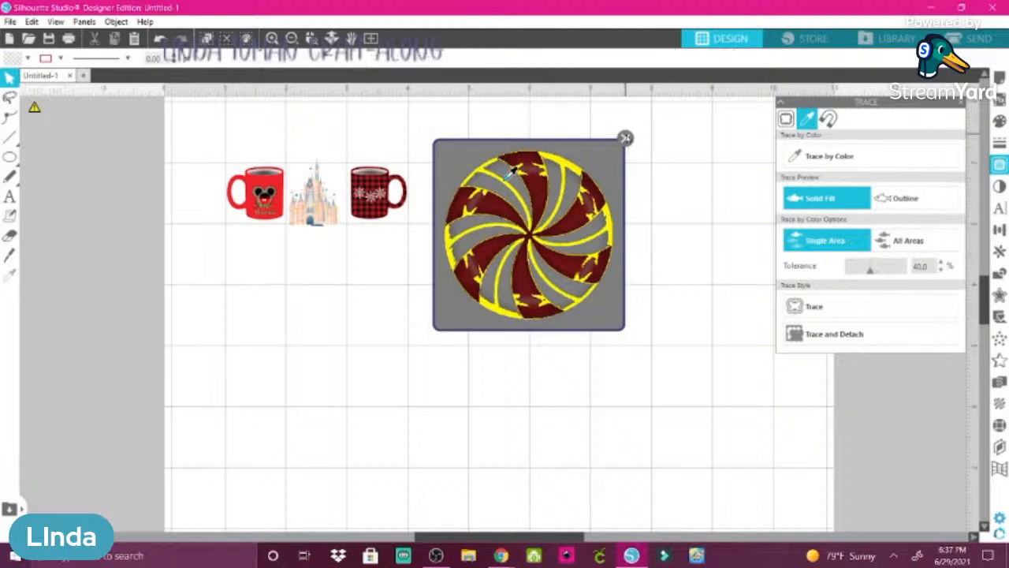
pyautogui.click(627, 141)
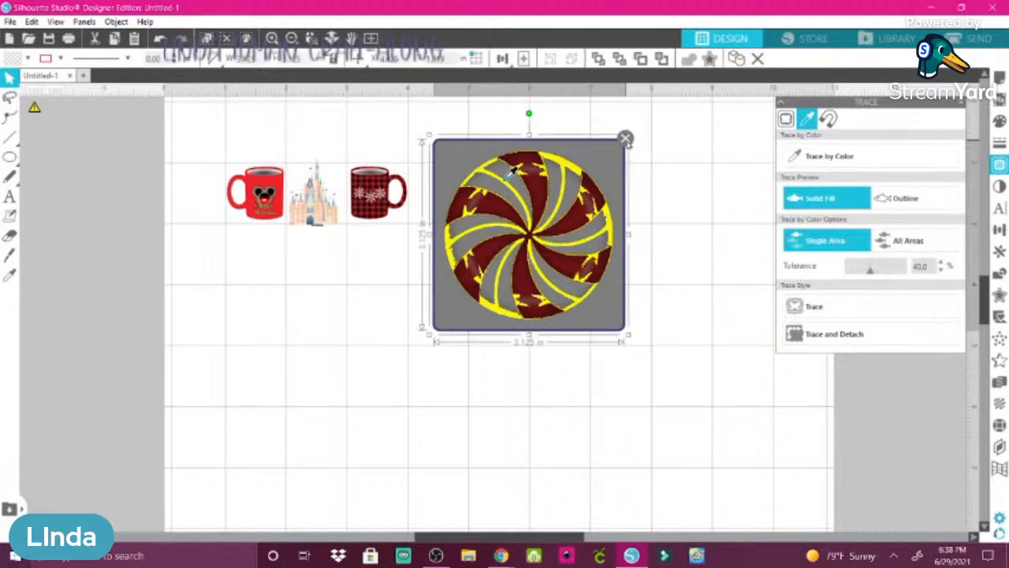
pyautogui.click(658, 264)
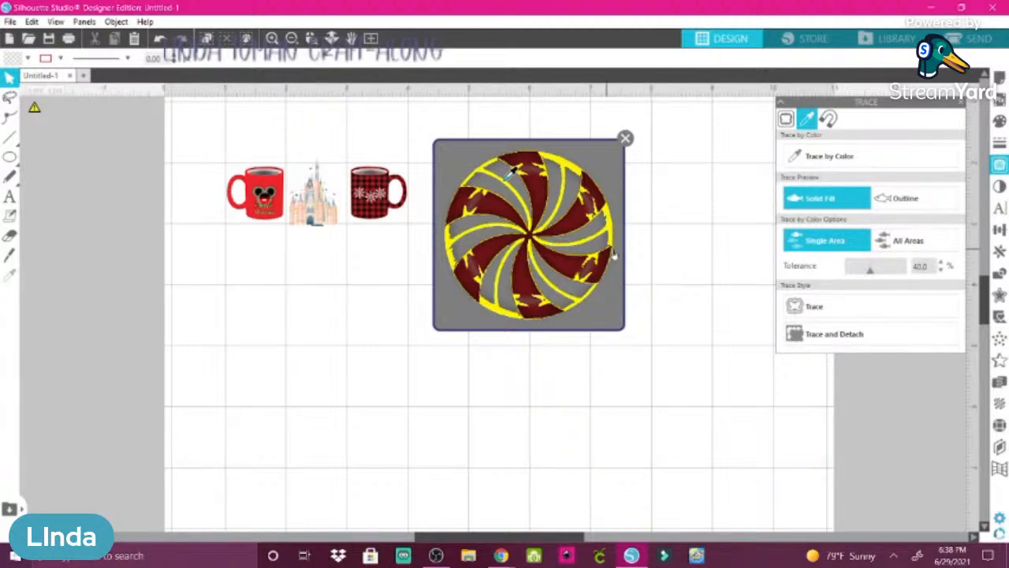
pyautogui.moveTo(583, 309)
pyautogui.mouseDown()
pyautogui.moveTo(574, 331)
pyautogui.moveTo(644, 320)
pyautogui.moveTo(712, 333)
pyautogui.moveTo(713, 310)
pyautogui.moveTo(598, 293)
pyautogui.mouseUp()
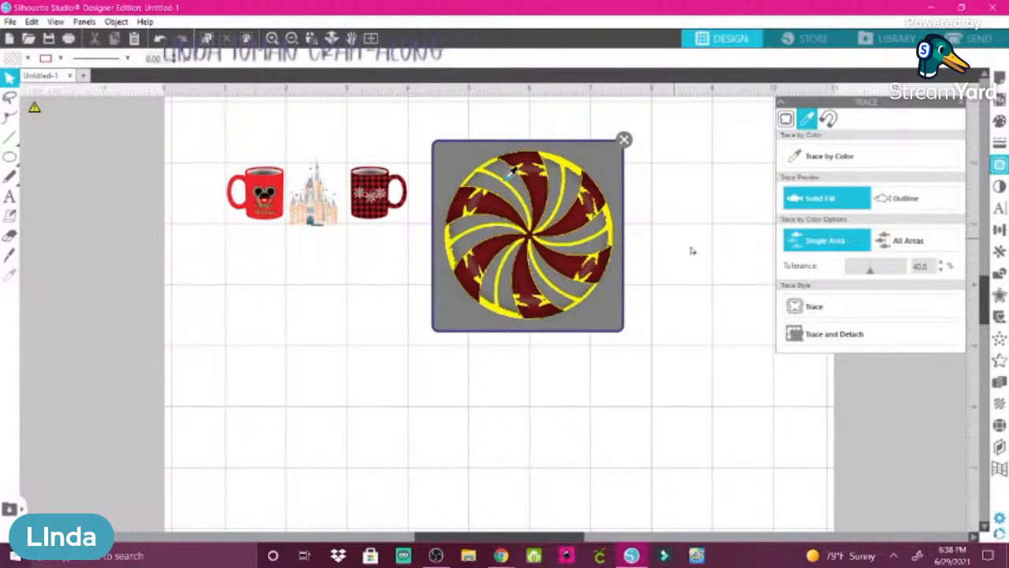
pyautogui.click(825, 313)
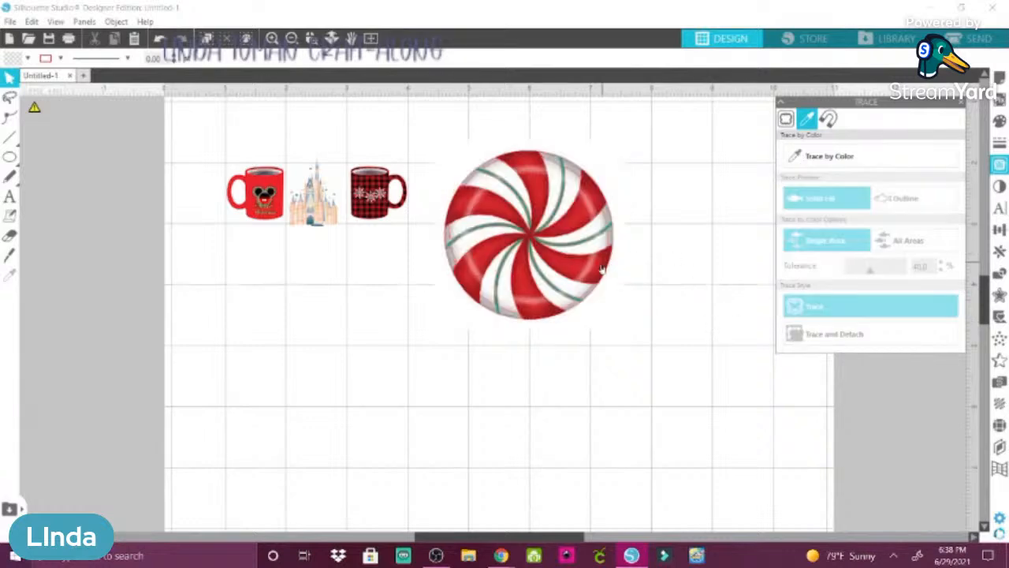
# - Trace the peppermint candy's red swirls by colour with a tolerance of 15%
pyautogui.click(816, 166)
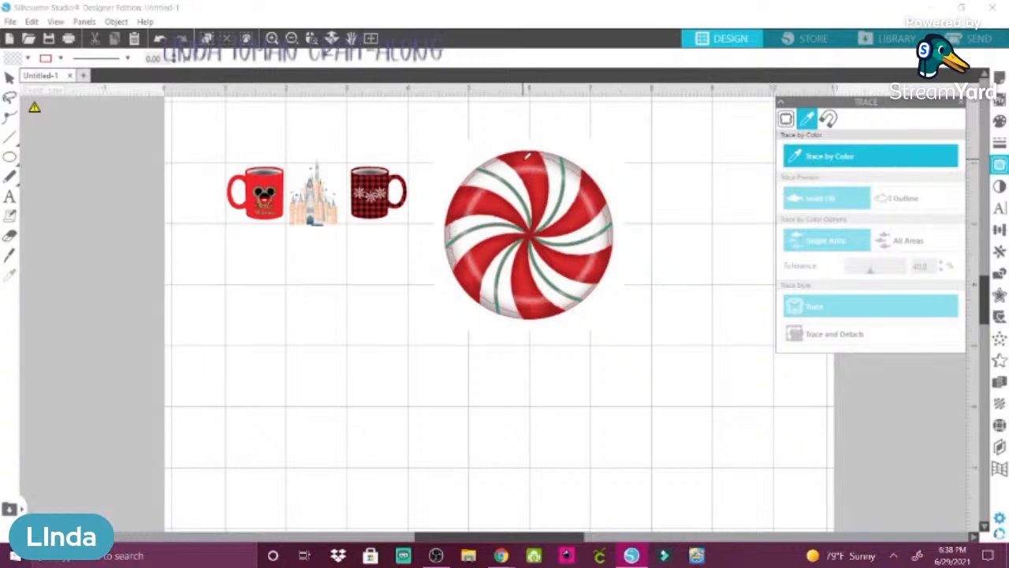
pyautogui.click(529, 156)
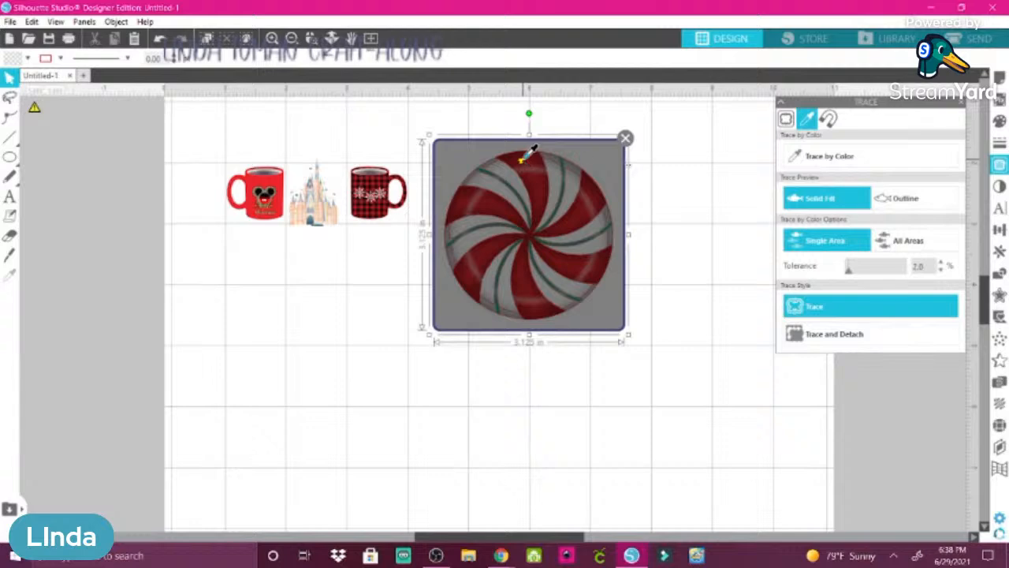
pyautogui.click(838, 153)
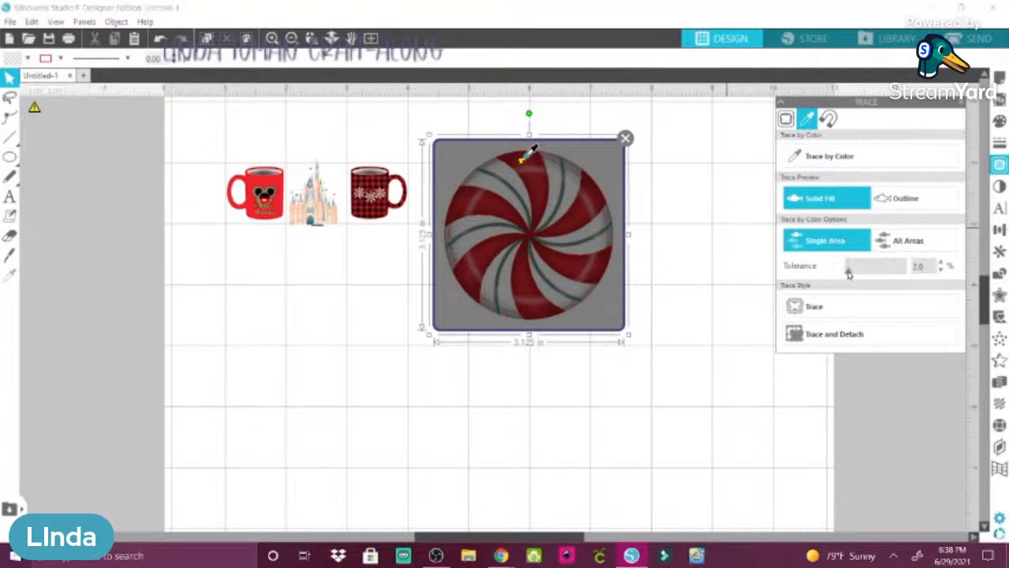
pyautogui.moveTo(848, 272); pyautogui.dragTo(868, 274)
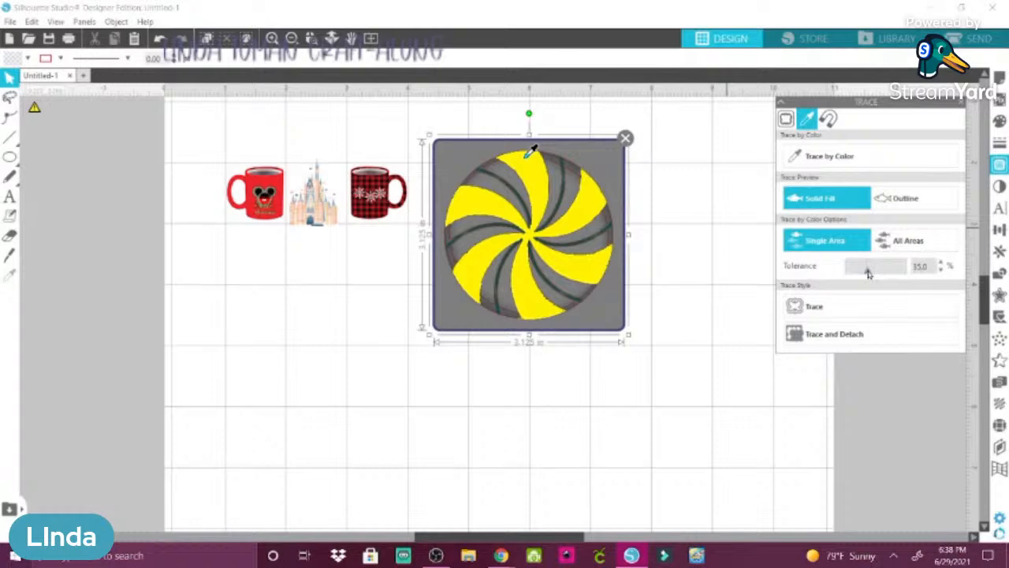
pyautogui.click(815, 307)
pyautogui.click(813, 307)
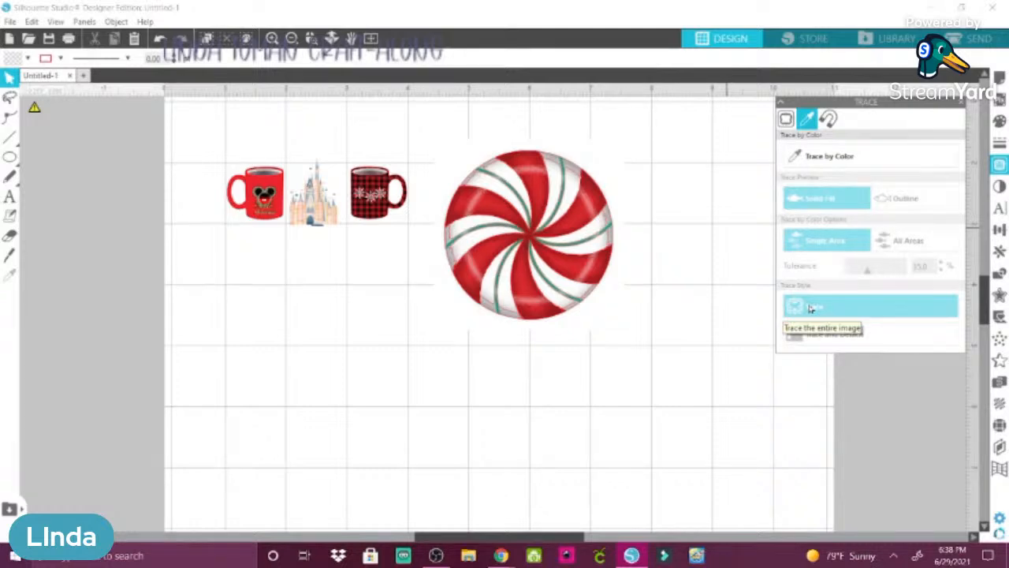
# - Trace the peppermint candy's white areas by colour with a tolerance of 46%
pyautogui.click(791, 152)
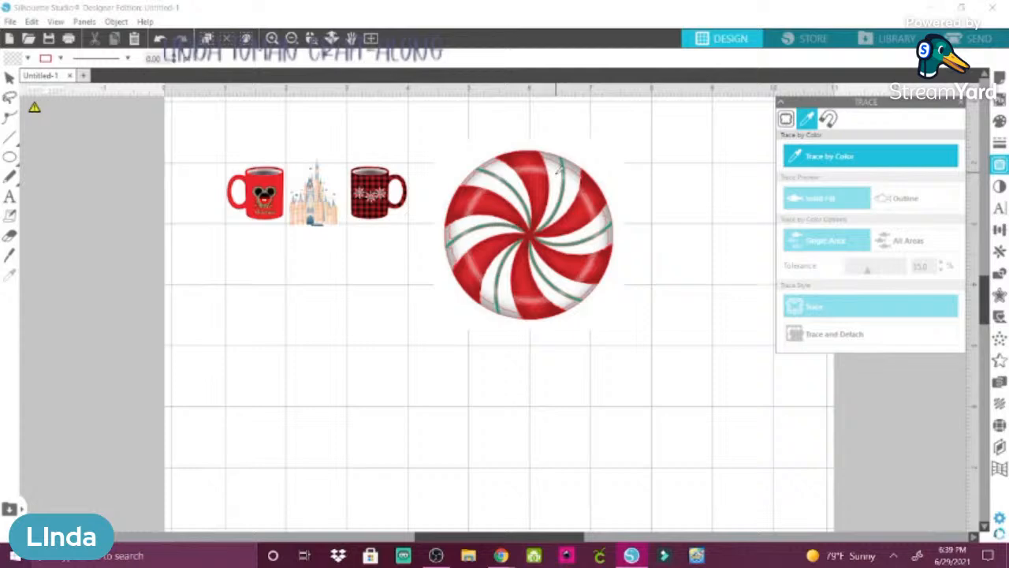
pyautogui.click(558, 170)
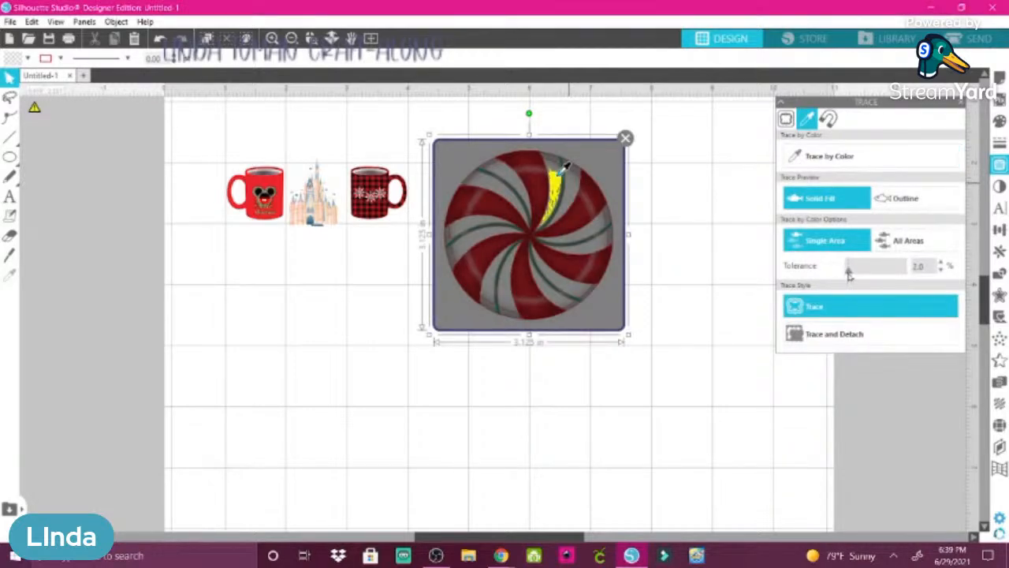
pyautogui.moveTo(849, 272); pyautogui.dragTo(874, 282)
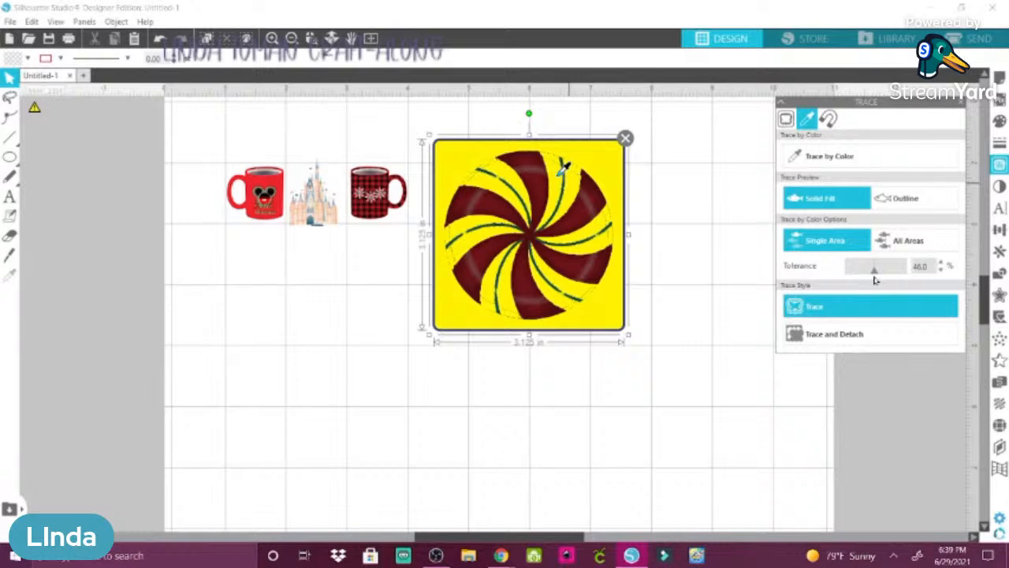
pyautogui.click(807, 307)
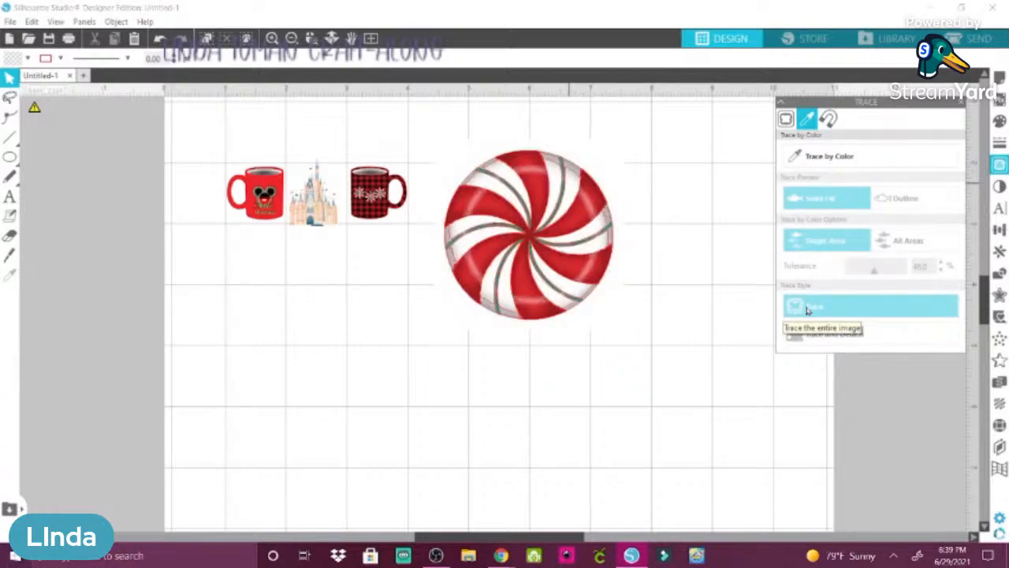
# - Separate the green-stripe trace outline from the candy and move the original candy image partly off the page, away from the traces
pyautogui.click(520, 314)
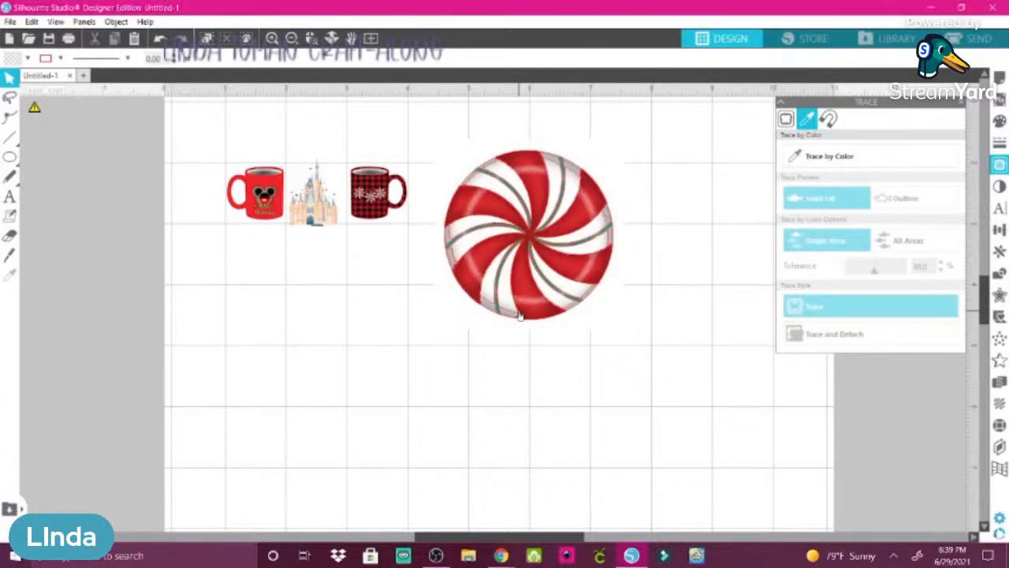
pyautogui.moveTo(520, 315)
pyautogui.mouseDown()
pyautogui.moveTo(487, 332)
pyautogui.moveTo(659, 366)
pyautogui.moveTo(670, 376)
pyautogui.moveTo(662, 393)
pyautogui.mouseUp()
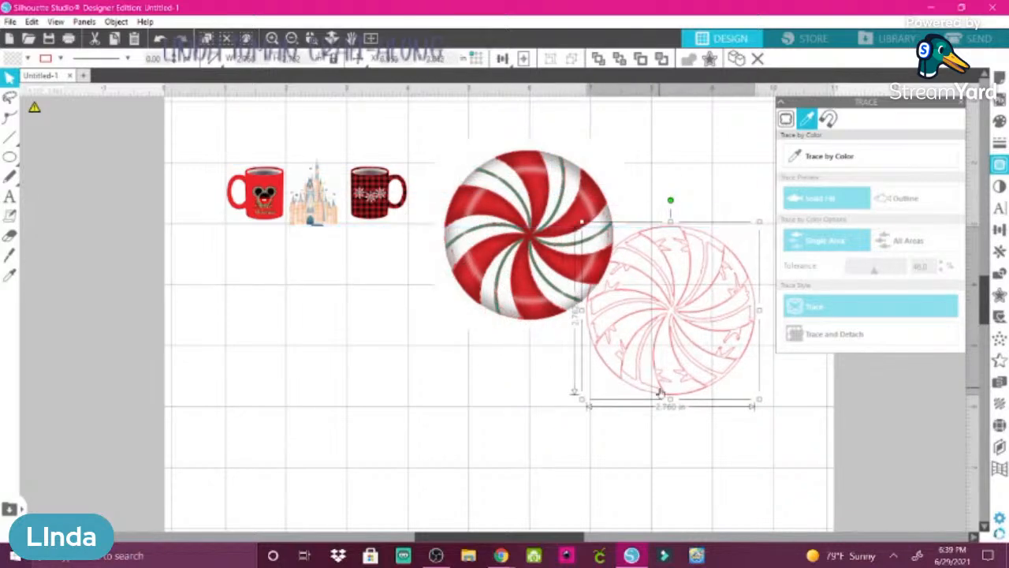
pyautogui.click(490, 276)
pyautogui.moveTo(490, 276)
pyautogui.mouseDown()
pyautogui.moveTo(452, 315)
pyautogui.moveTo(452, 337)
pyautogui.moveTo(413, 345)
pyautogui.moveTo(189, 334)
pyautogui.moveTo(115, 384)
pyautogui.moveTo(120, 366)
pyautogui.mouseUp()
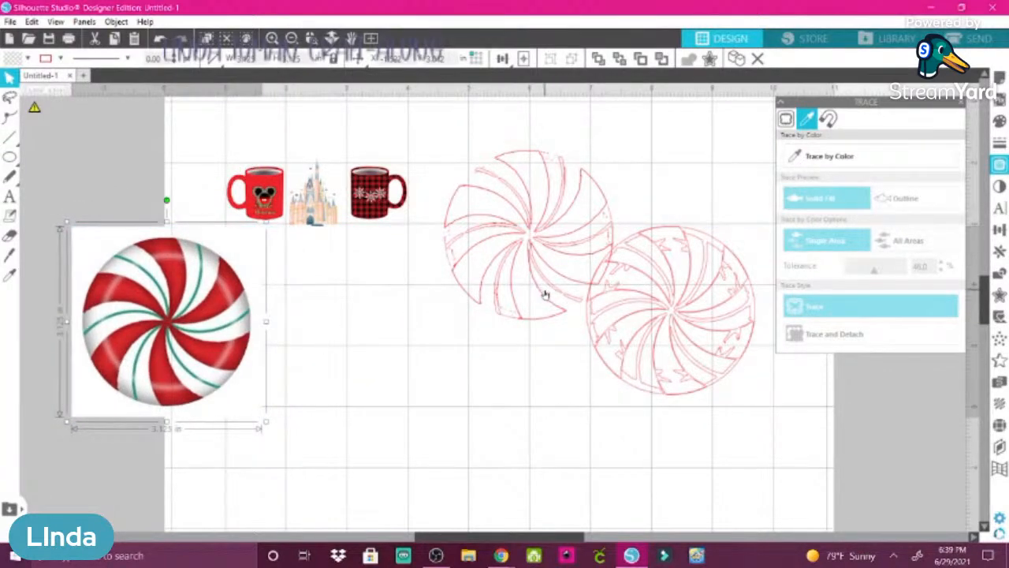
# - Move the trace with swirls and thin stripes down, clear of the plain pinwheel trace, and fill the pinwheel with white
pyautogui.moveTo(543, 293)
pyautogui.mouseDown()
pyautogui.moveTo(536, 338)
pyautogui.moveTo(517, 337)
pyautogui.moveTo(522, 320)
pyautogui.moveTo(500, 354)
pyautogui.moveTo(401, 418)
pyautogui.mouseUp()
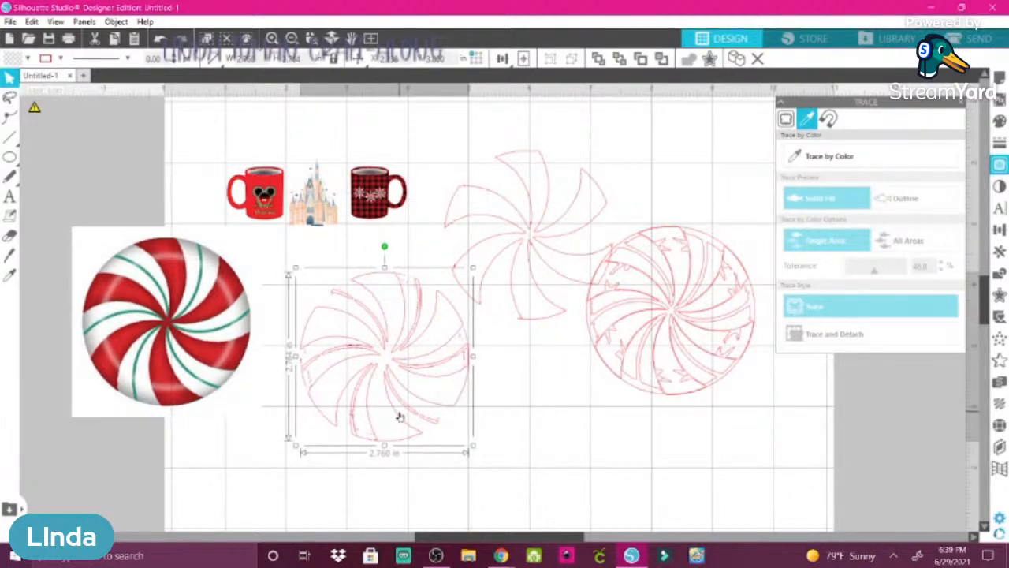
pyautogui.click(521, 231)
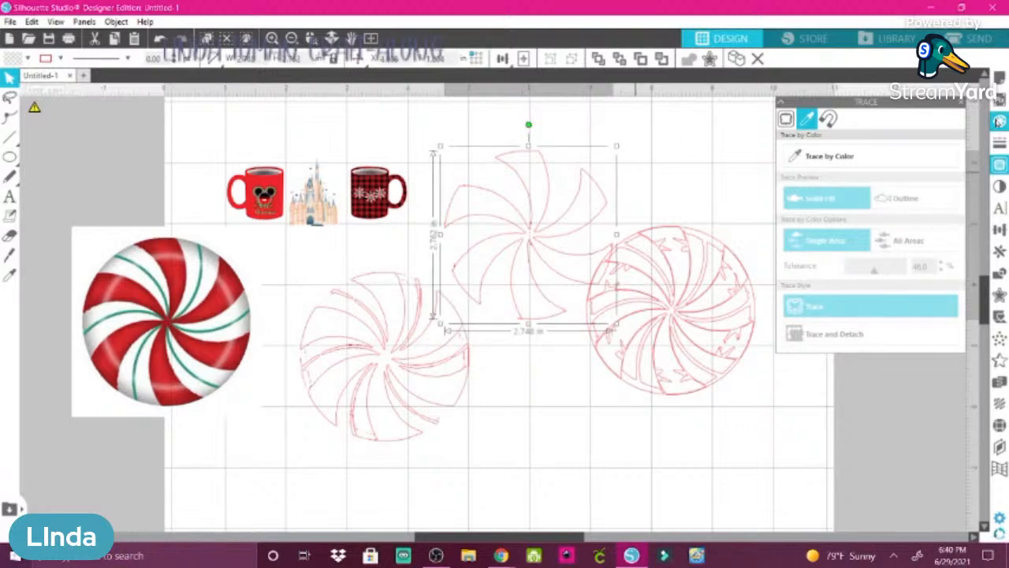
pyautogui.click(999, 120)
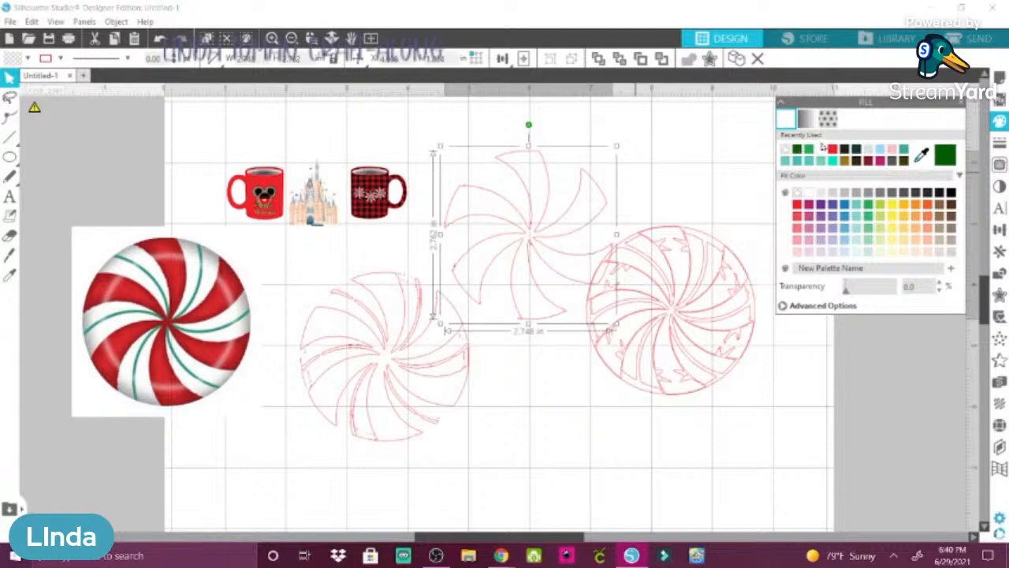
pyautogui.click(822, 151)
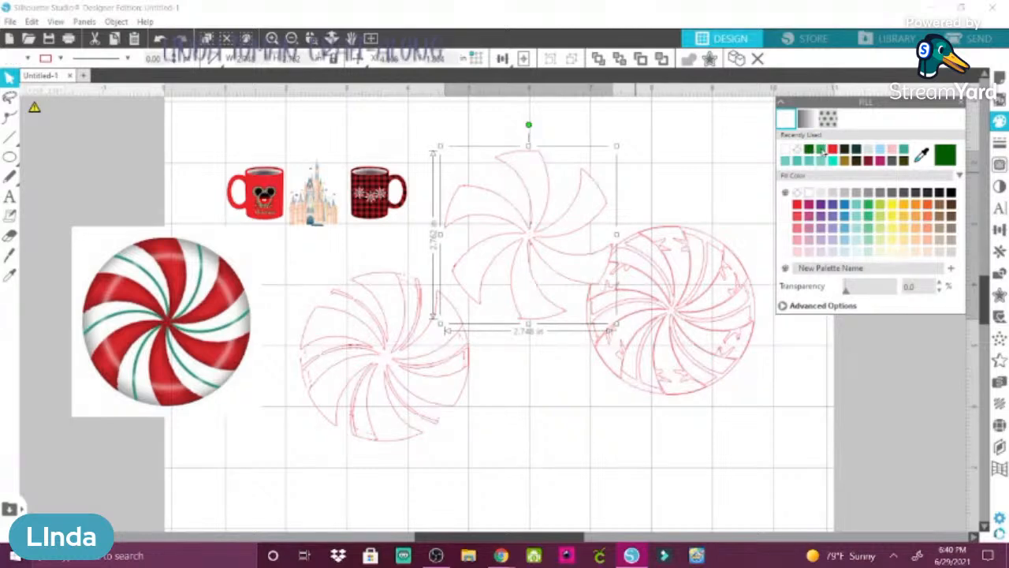
# - Try a dark green fill on the swirl-and-stripe trace and a red fill on the round trace with the full outline
pyautogui.click(398, 354)
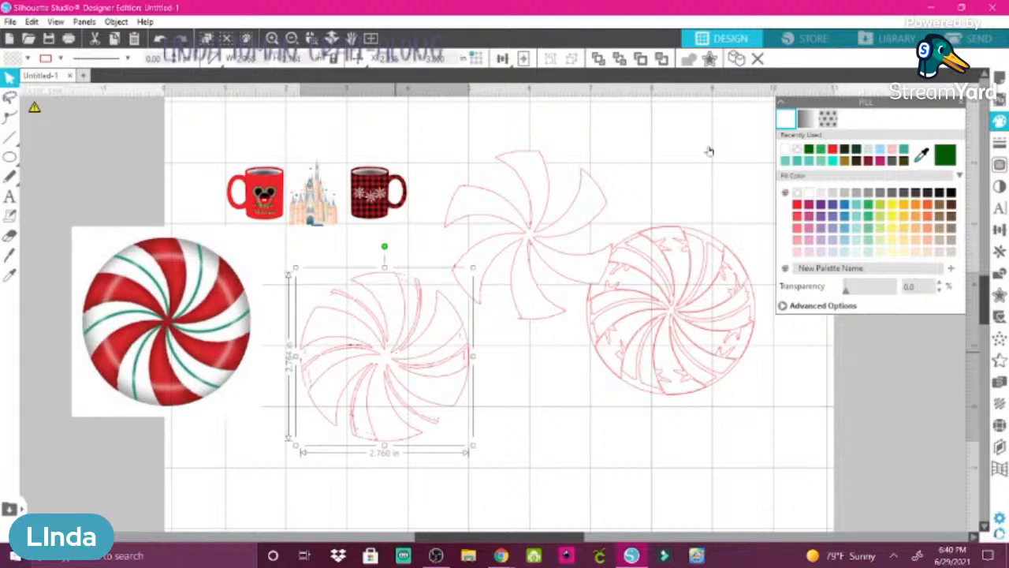
pyautogui.click(808, 151)
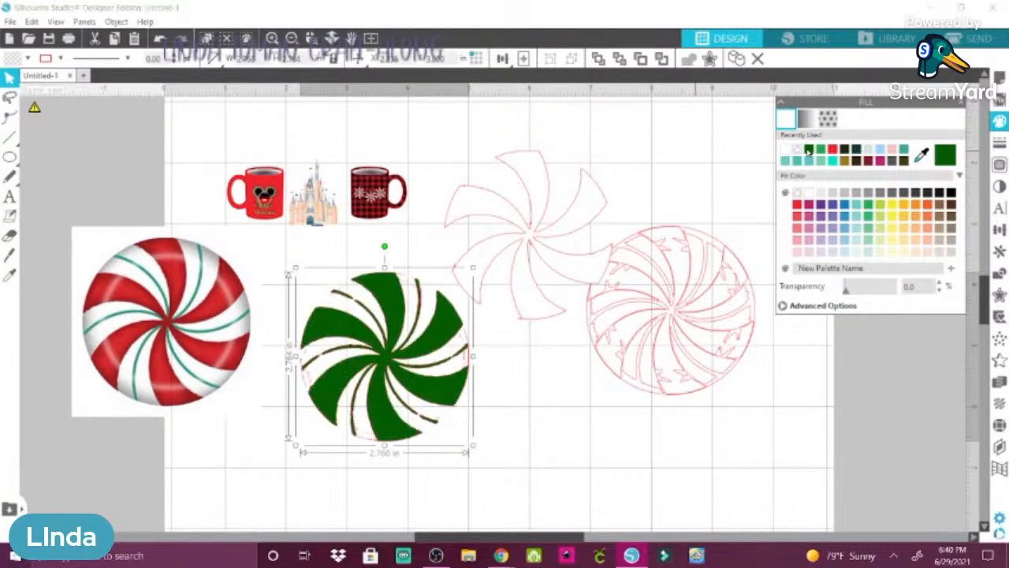
pyautogui.click(663, 353)
pyautogui.click(669, 385)
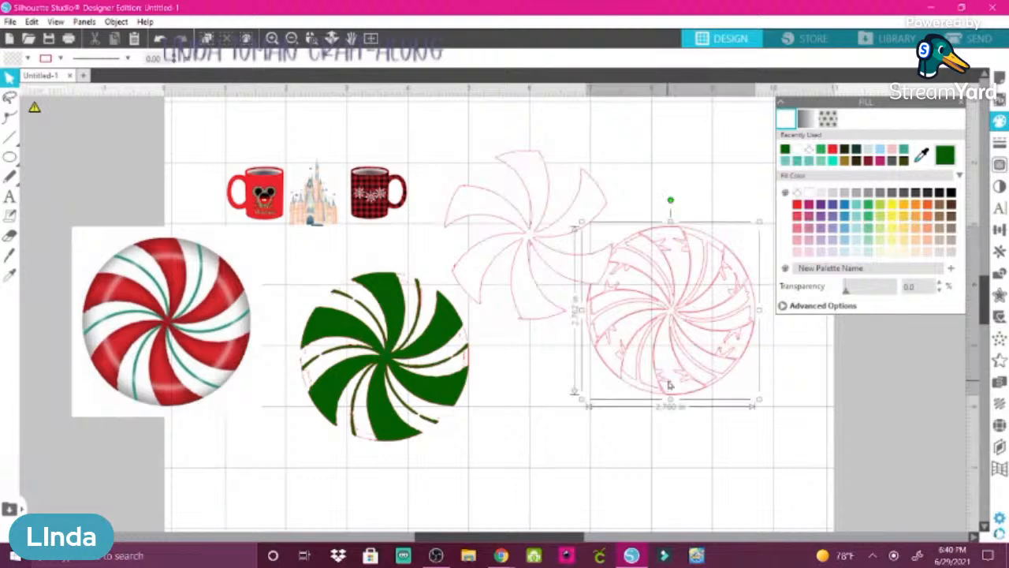
pyautogui.click(833, 149)
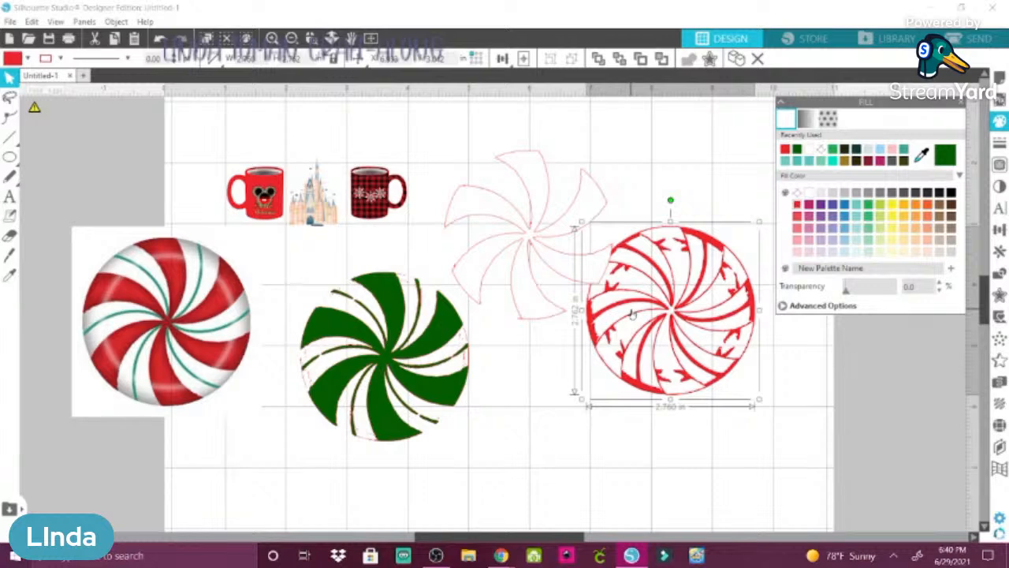
# - Fill the round full-outline trace with dark green and the swirl-and-stripe trace with red
pyautogui.click(798, 150)
pyautogui.click(388, 388)
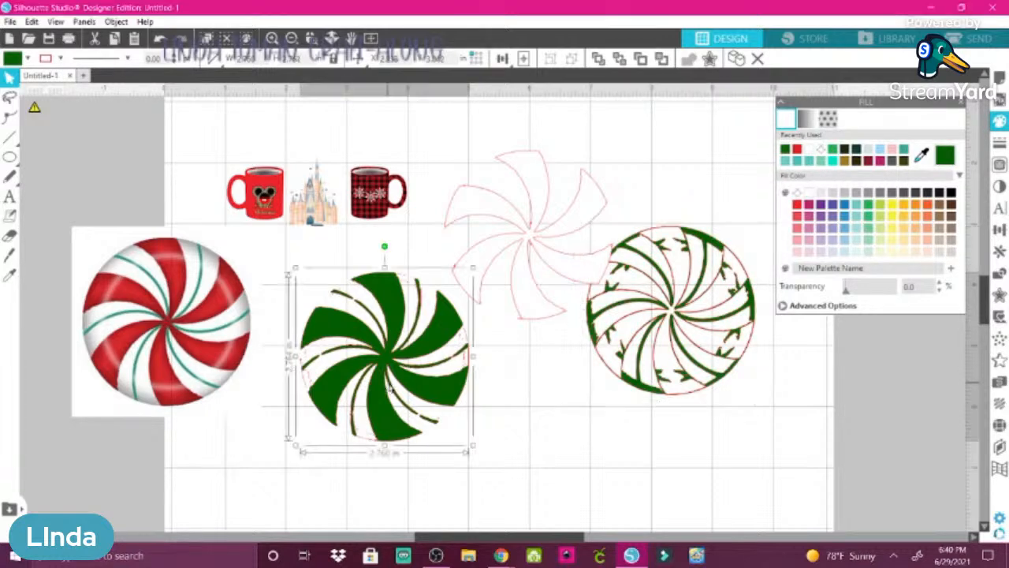
pyautogui.click(834, 150)
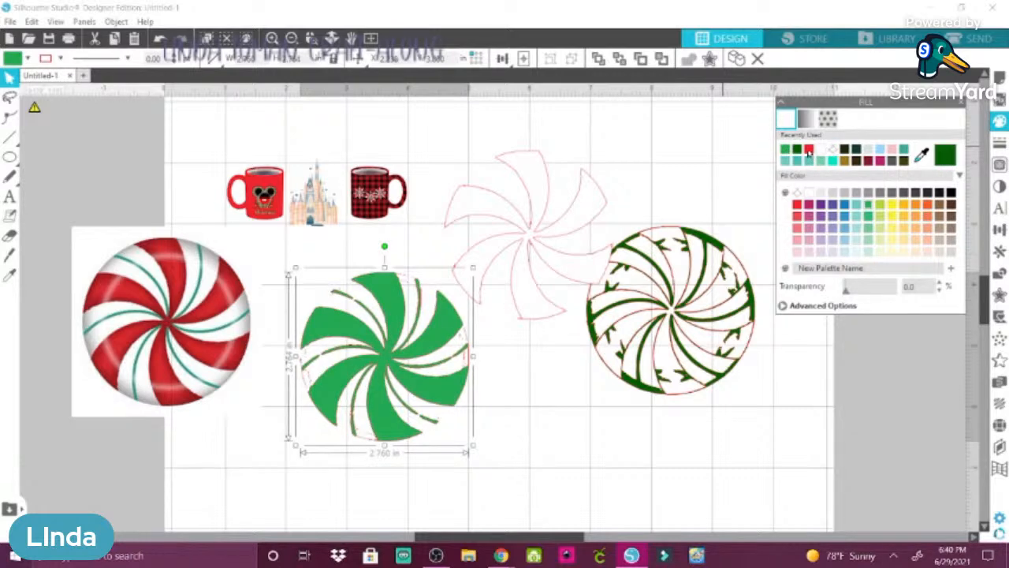
pyautogui.click(808, 151)
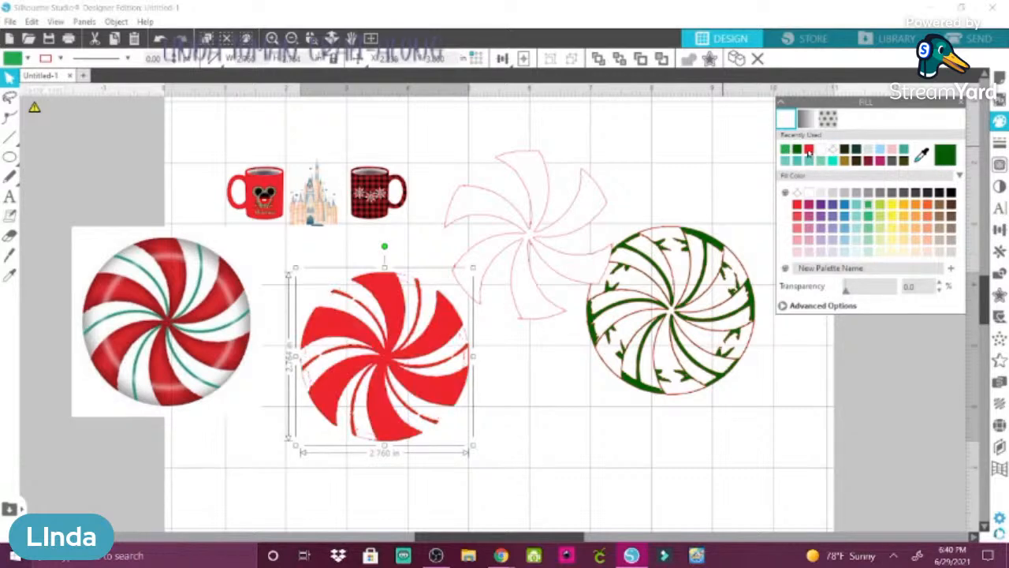
# - Set the line colour of the dark green trace and the white pinwheel trace to transparent
pyautogui.click(637, 335)
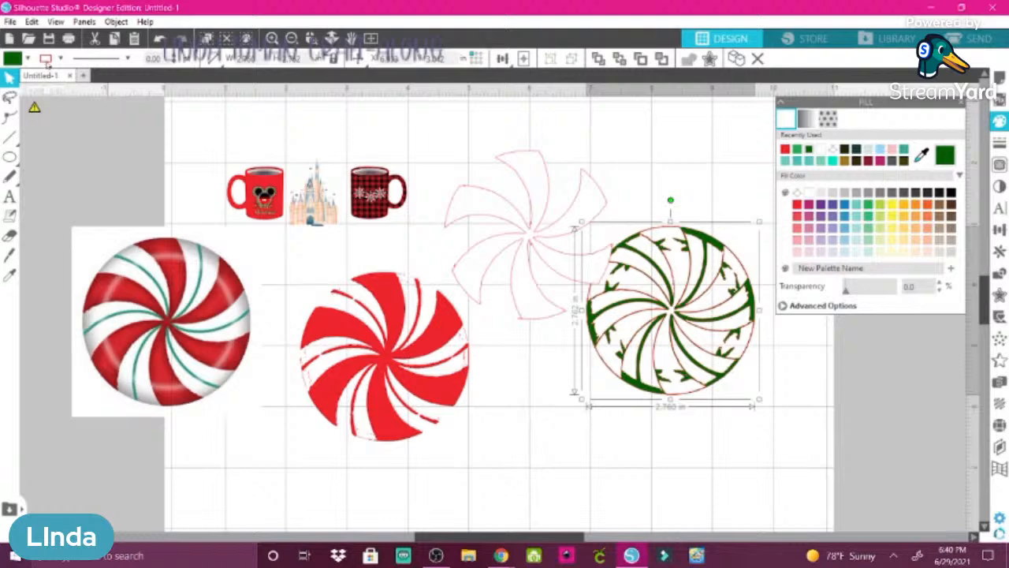
pyautogui.click(59, 61)
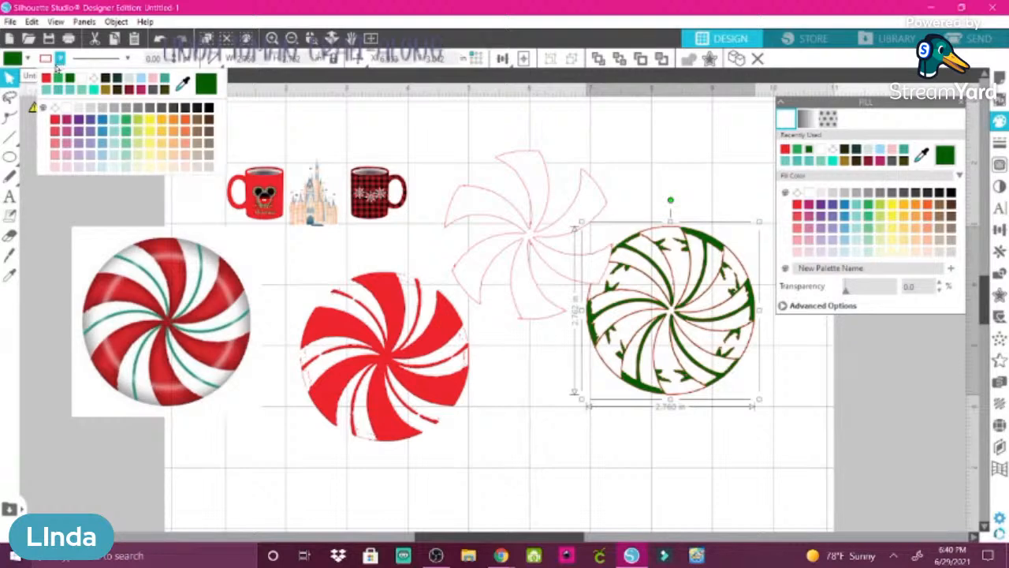
pyautogui.click(93, 81)
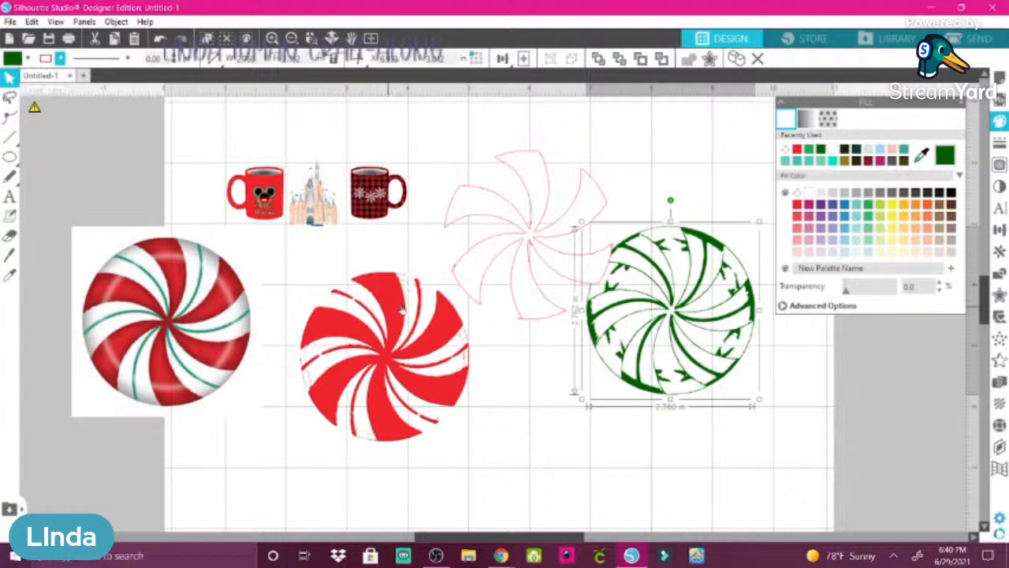
pyautogui.click(477, 266)
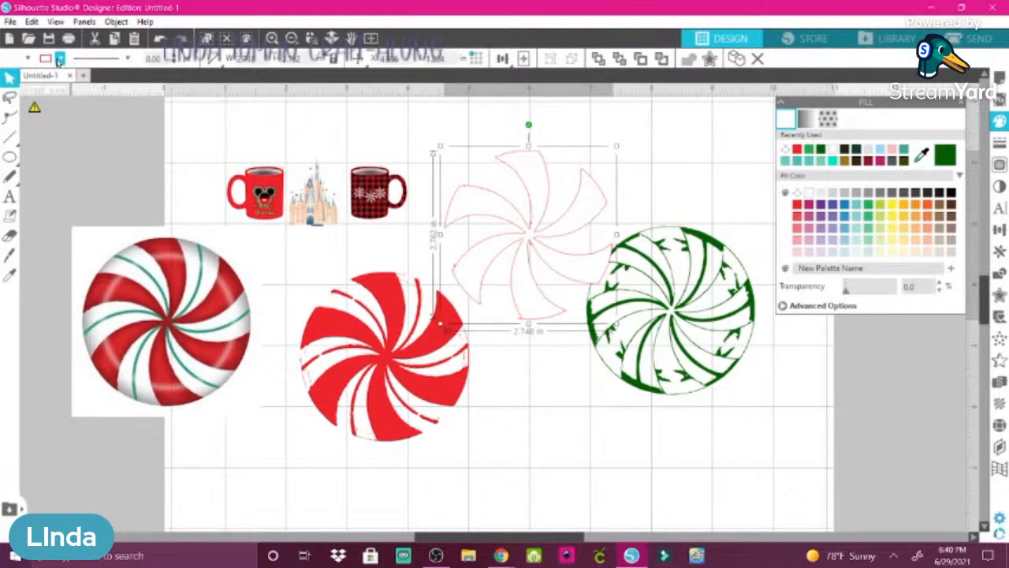
pyautogui.click(59, 58)
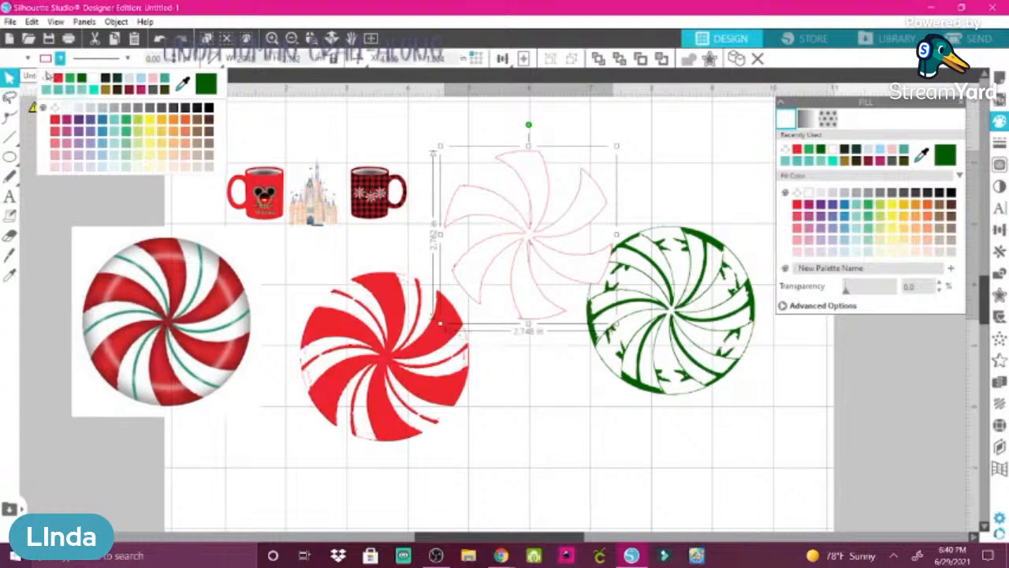
pyautogui.click(48, 77)
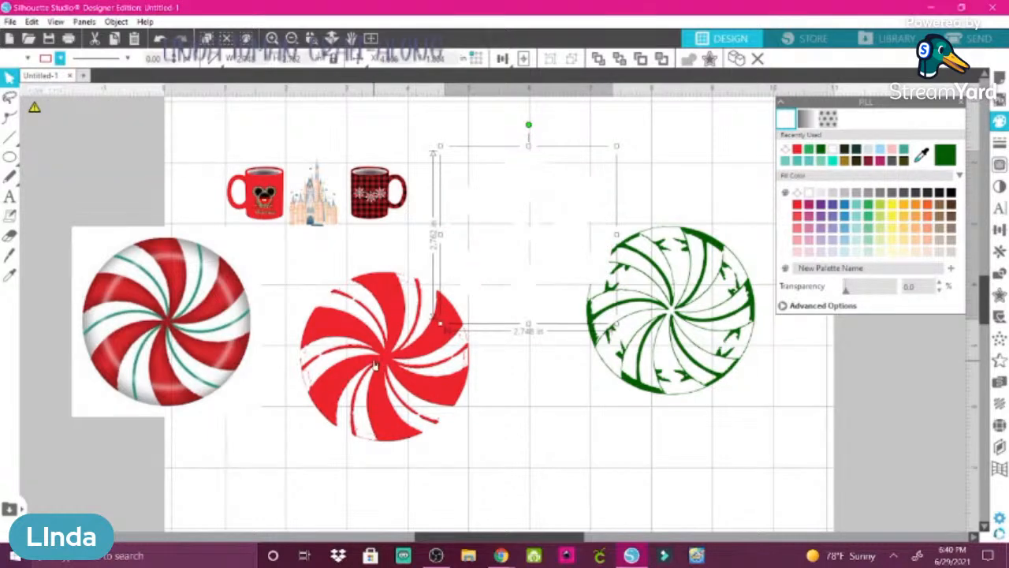
# - Stack the red swirl layer over the white pinwheel, place the dark green layer on it, and bring the green layer to the front
pyautogui.click(392, 360)
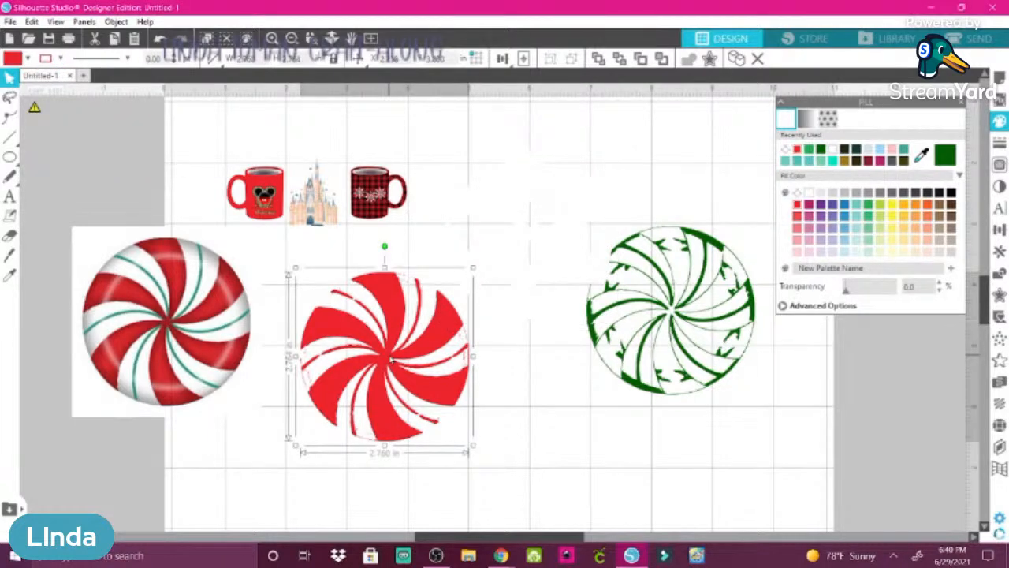
pyautogui.moveTo(391, 360); pyautogui.dragTo(518, 246)
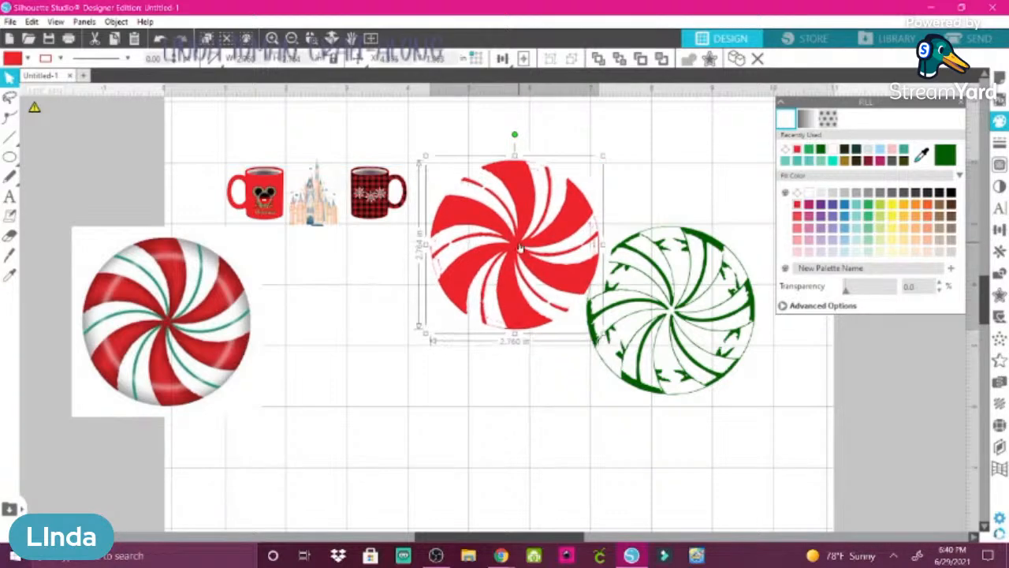
pyautogui.click(634, 297)
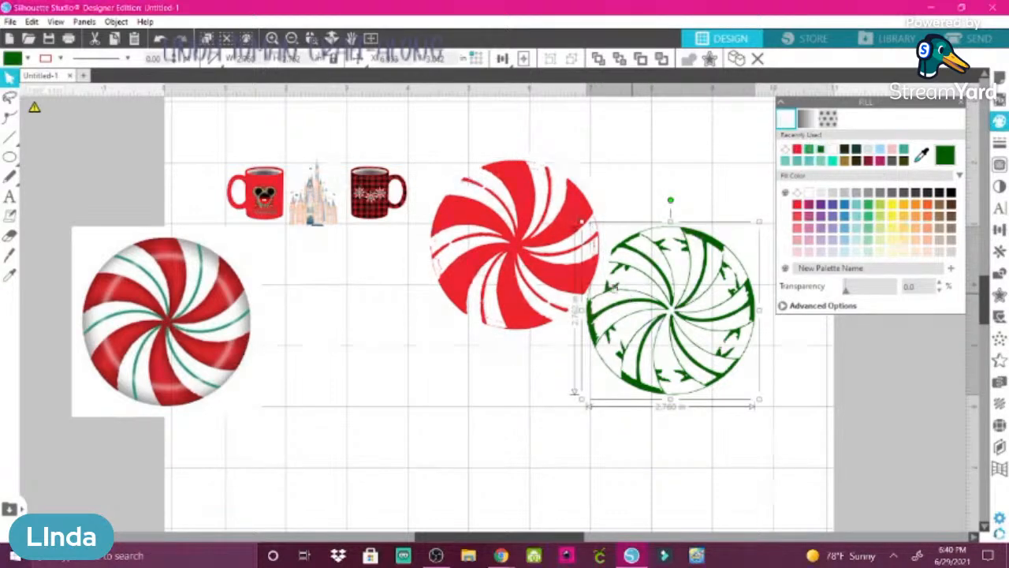
pyautogui.moveTo(634, 298); pyautogui.dragTo(482, 235)
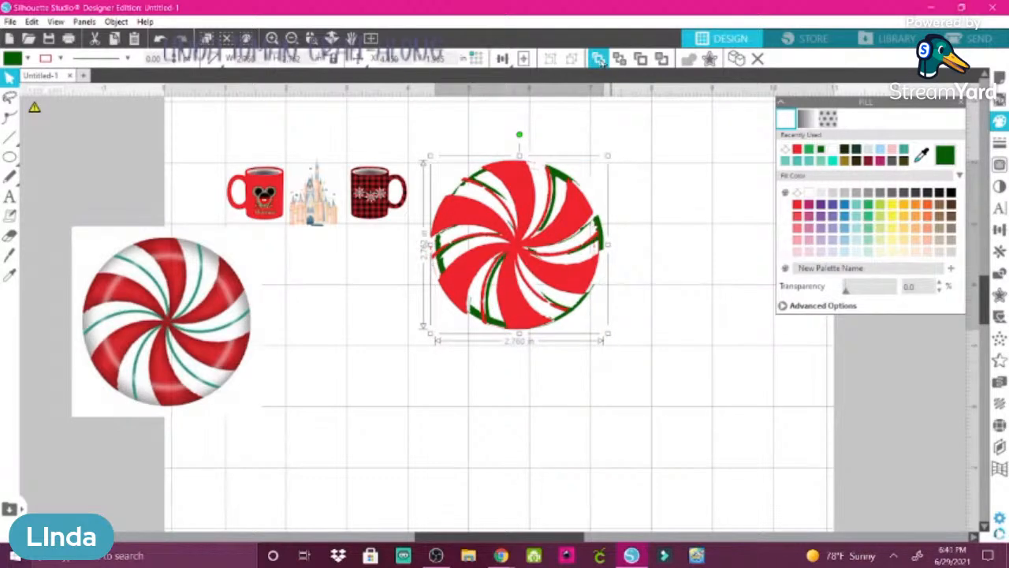
pyautogui.click(599, 60)
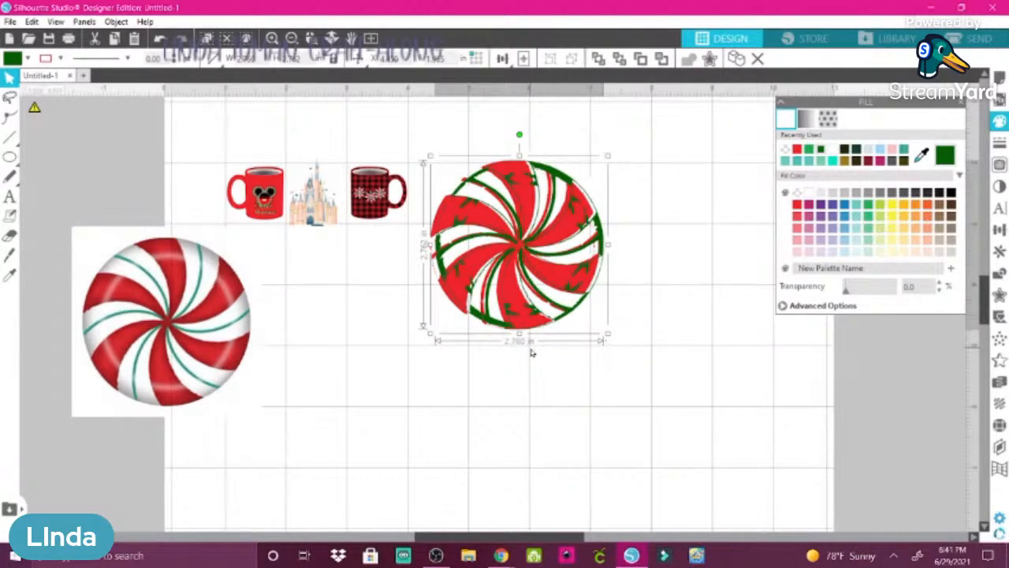
# - Select all the stacked candy layers together and align them with Align Center
pyautogui.click(433, 132)
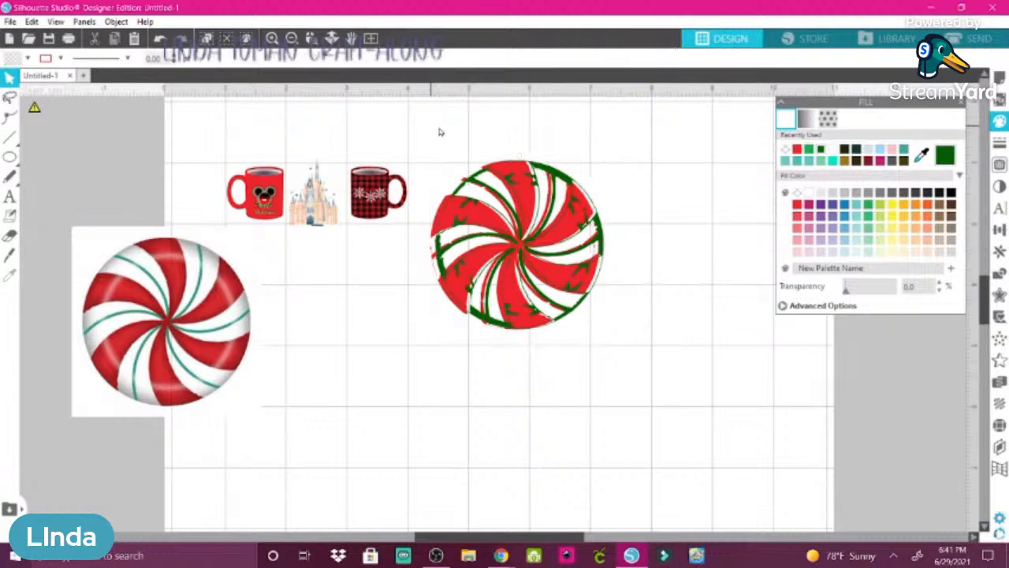
pyautogui.moveTo(430, 138); pyautogui.dragTo(614, 335)
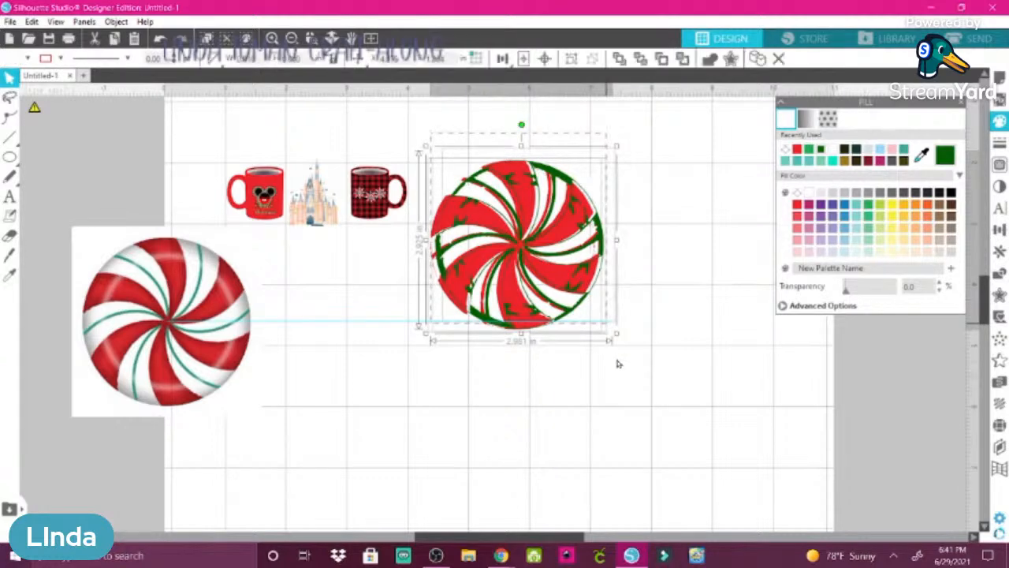
pyautogui.click(118, 22)
pyautogui.moveTo(246, 67)
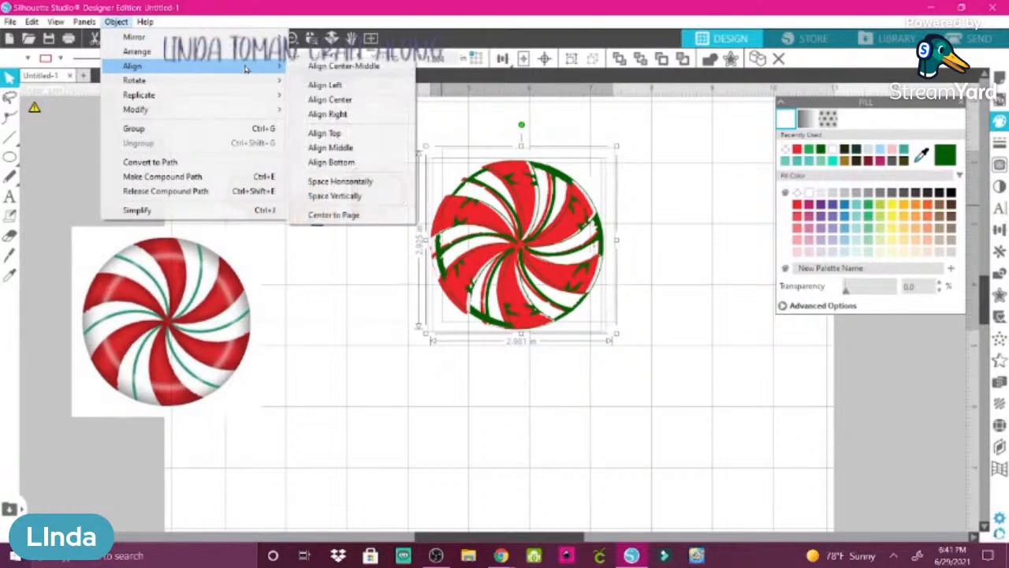
pyautogui.click(325, 99)
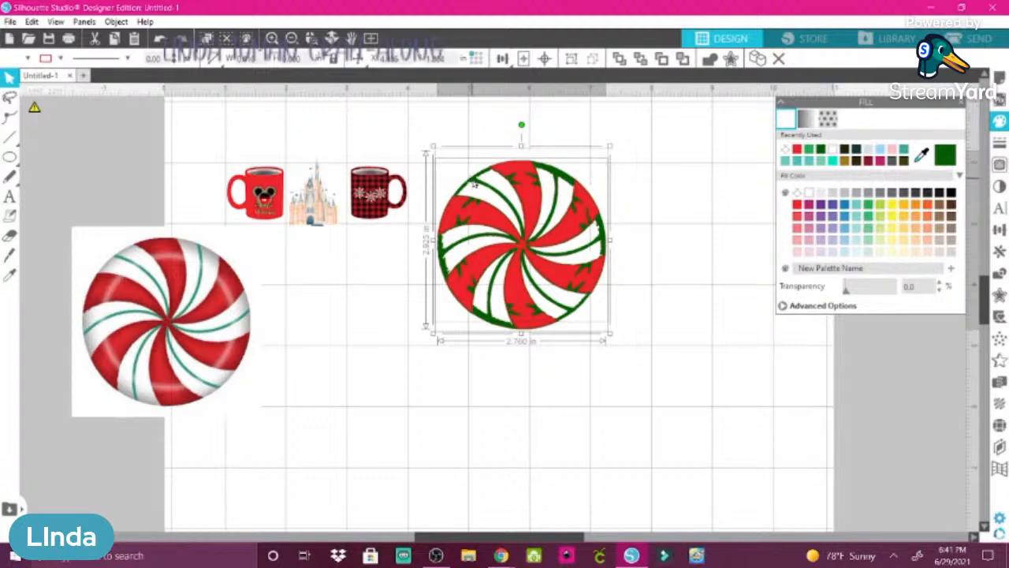
# - Separate the dark green layer from the stack, placing it partly over the original candy, and return the red layer onto the white pinwheel
pyautogui.click(634, 244)
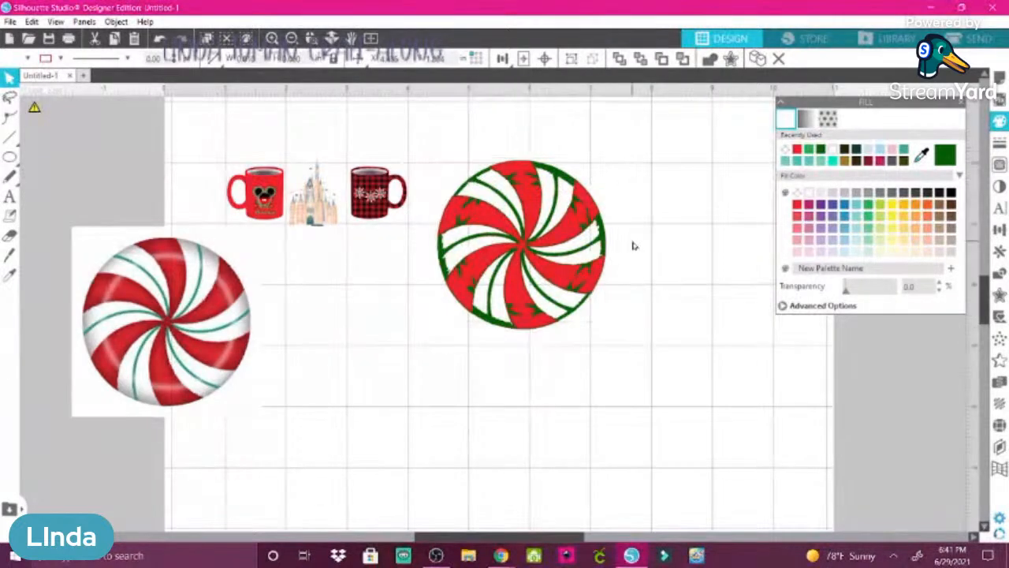
pyautogui.click(588, 285)
pyautogui.moveTo(593, 289); pyautogui.dragTo(722, 296)
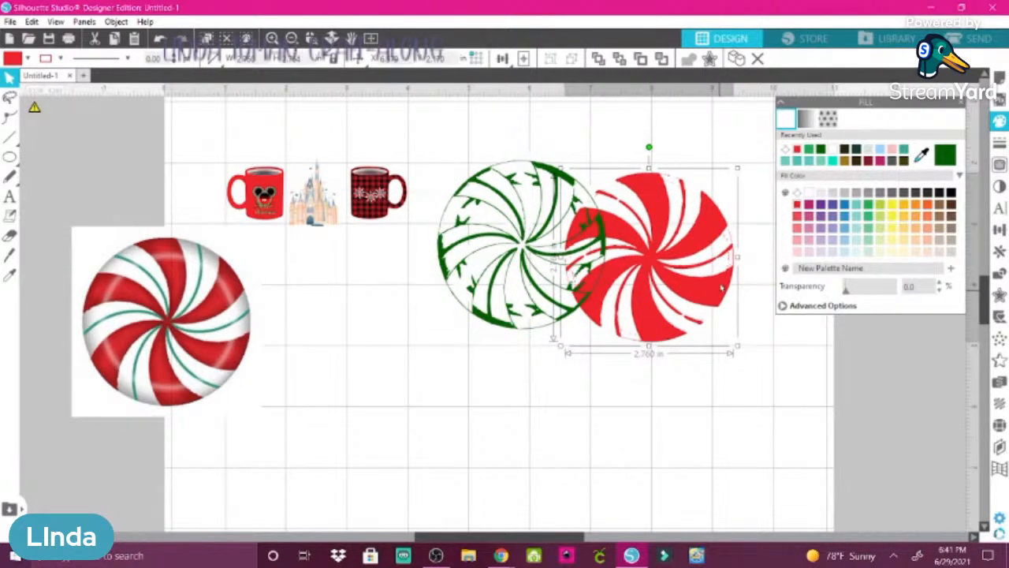
pyautogui.moveTo(722, 288); pyautogui.dragTo(724, 270)
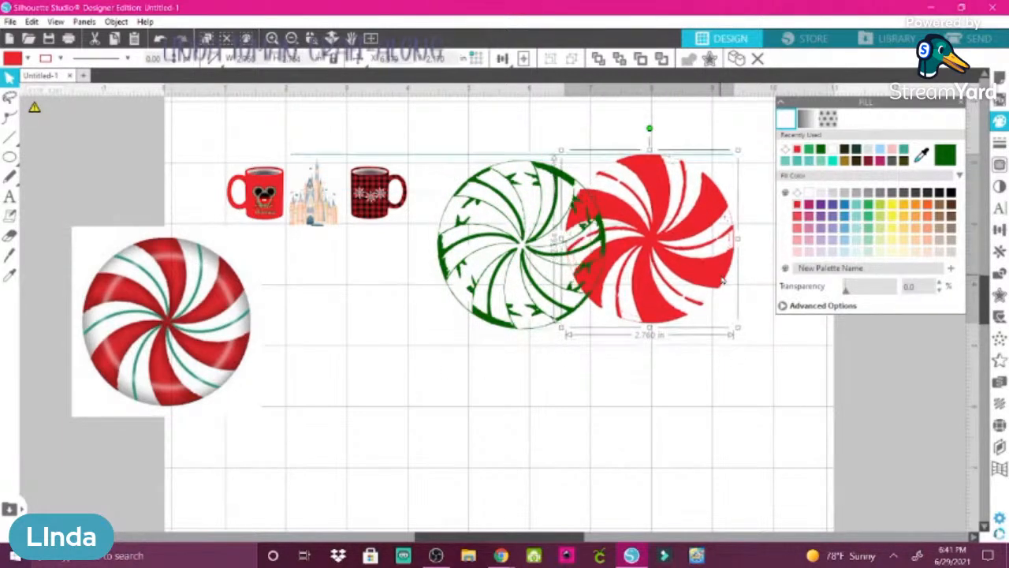
pyautogui.click(513, 320)
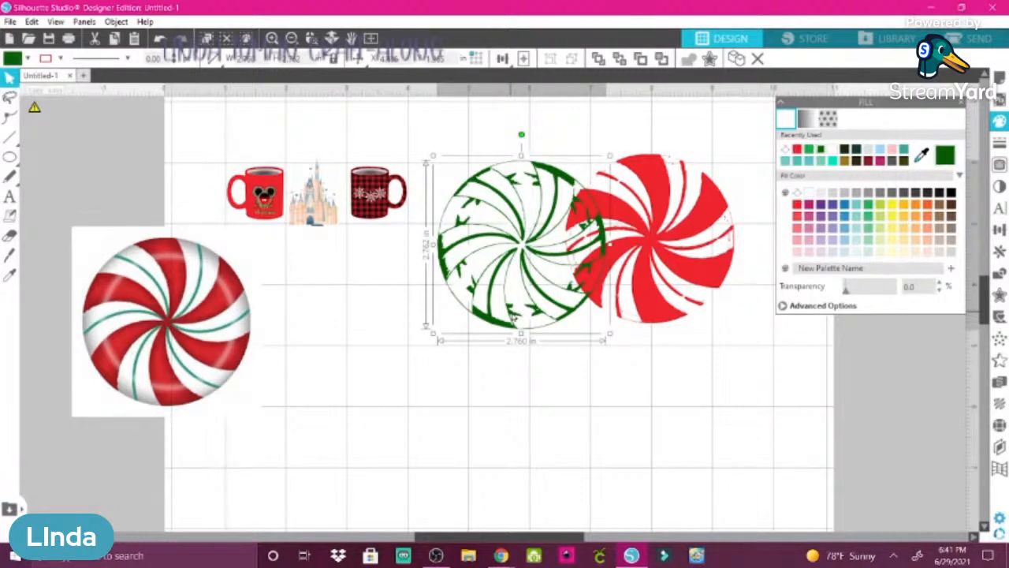
pyautogui.moveTo(513, 317); pyautogui.dragTo(259, 411)
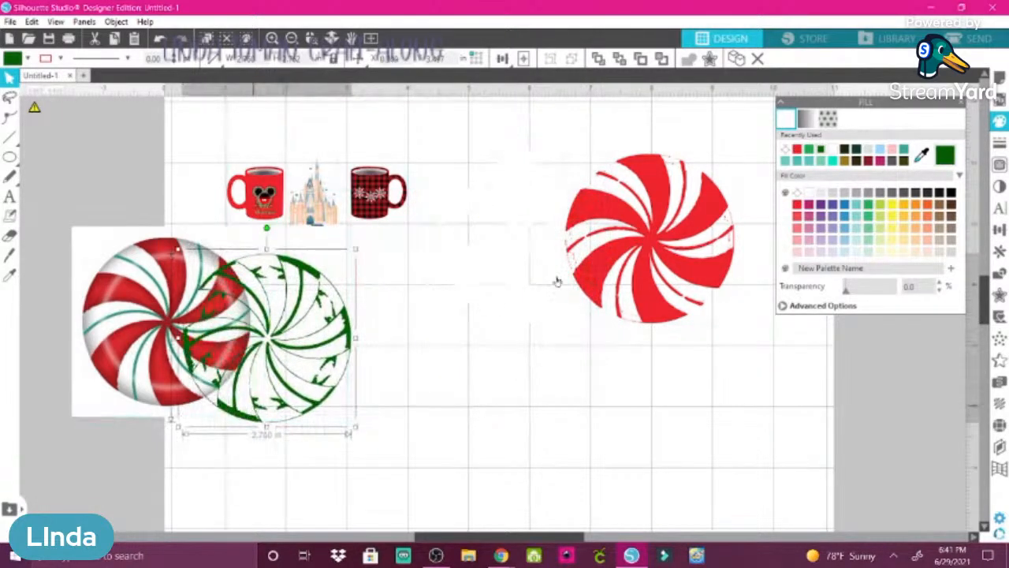
pyautogui.moveTo(655, 259); pyautogui.dragTo(542, 247)
# - Select the red swirl layer together with the white pinwheel and align them with Align Center
pyautogui.click(403, 142)
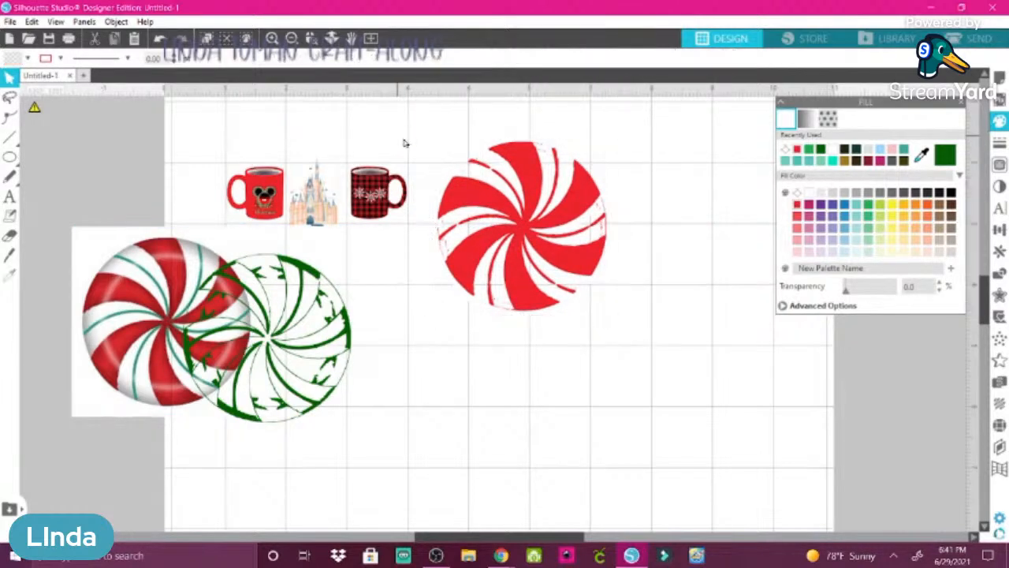
pyautogui.moveTo(437, 127); pyautogui.dragTo(636, 357)
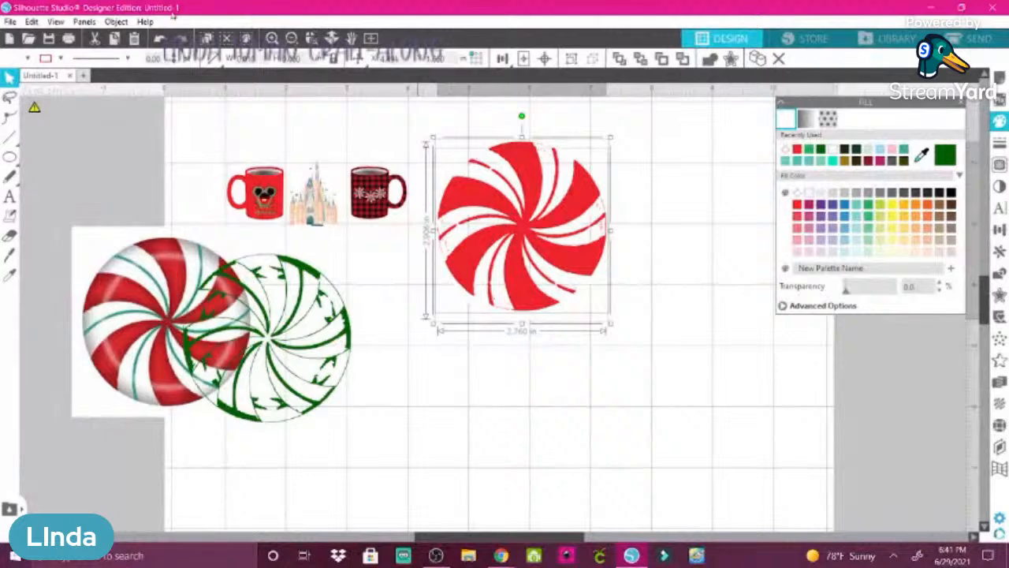
pyautogui.click(117, 22)
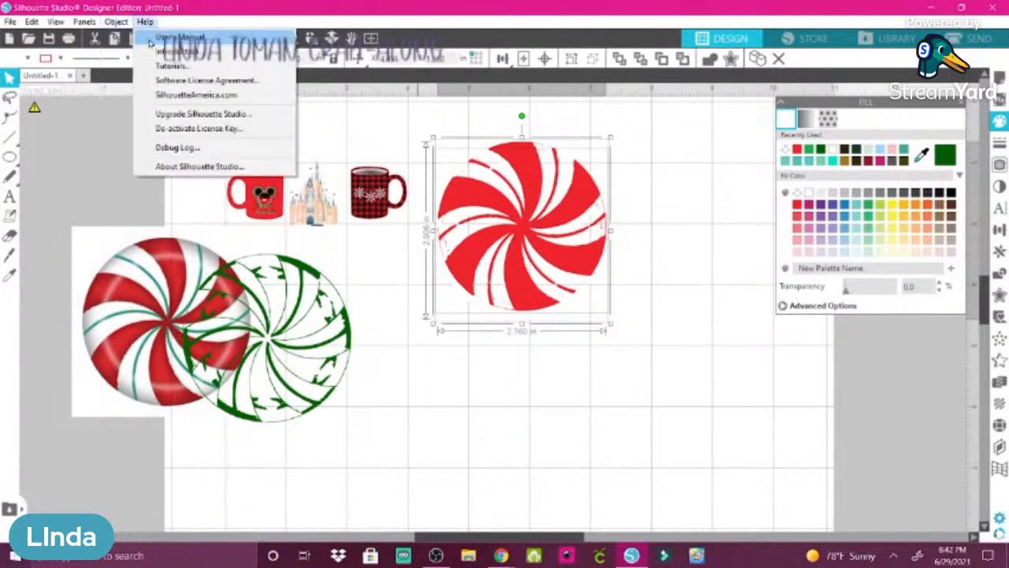
pyautogui.moveTo(163, 109)
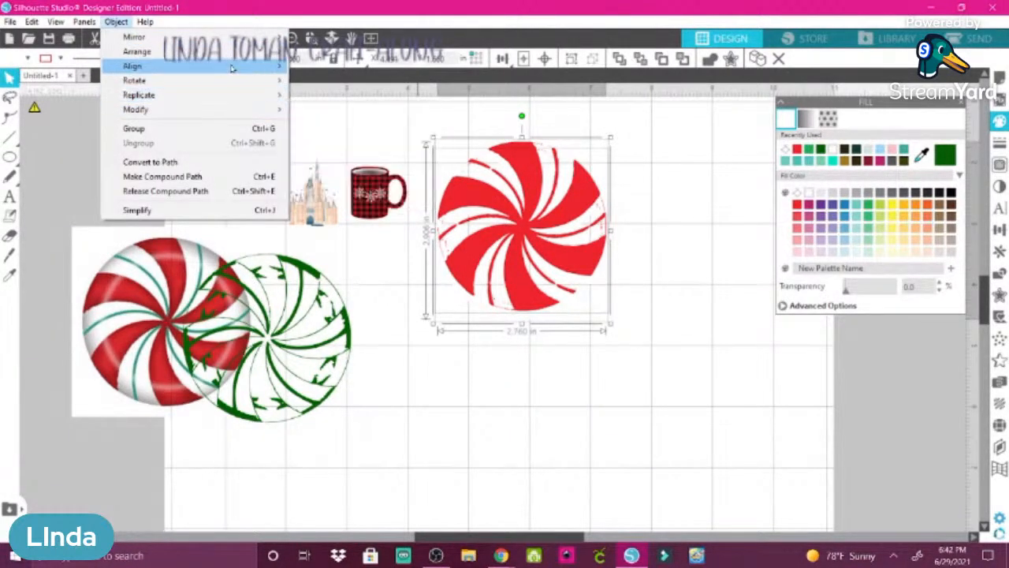
pyautogui.moveTo(232, 67)
pyautogui.click(316, 100)
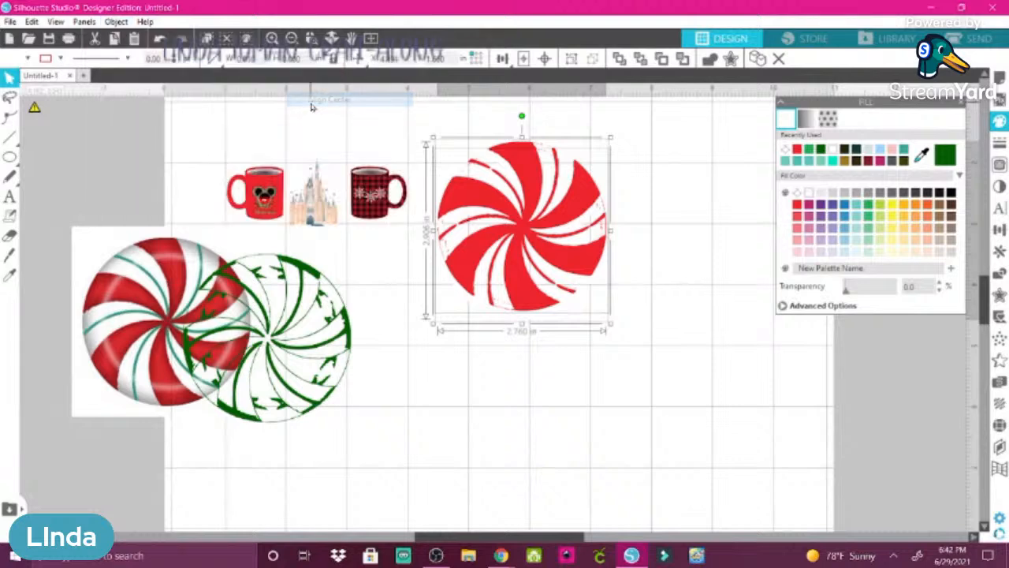
pyautogui.click(117, 22)
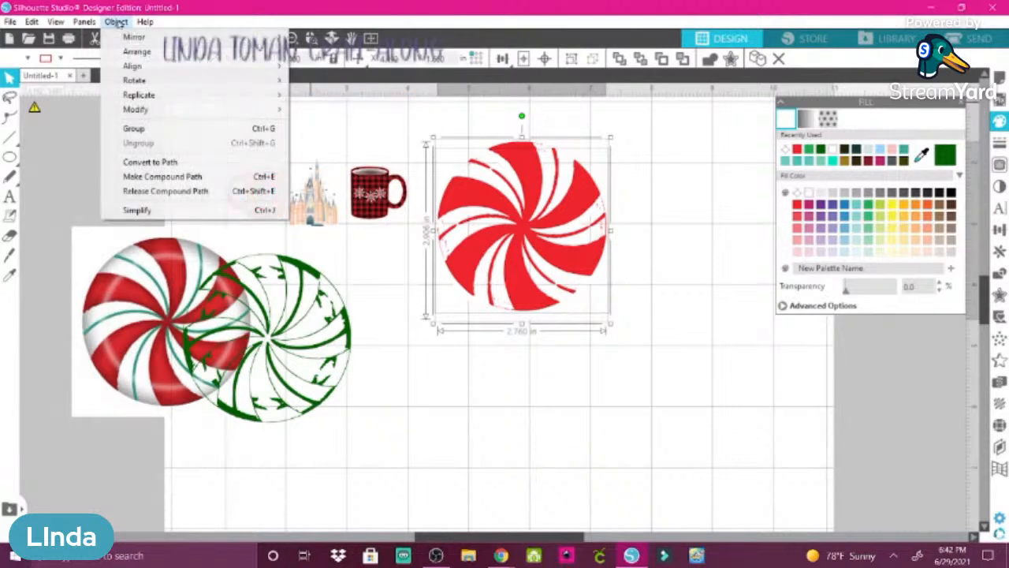
pyautogui.moveTo(212, 67)
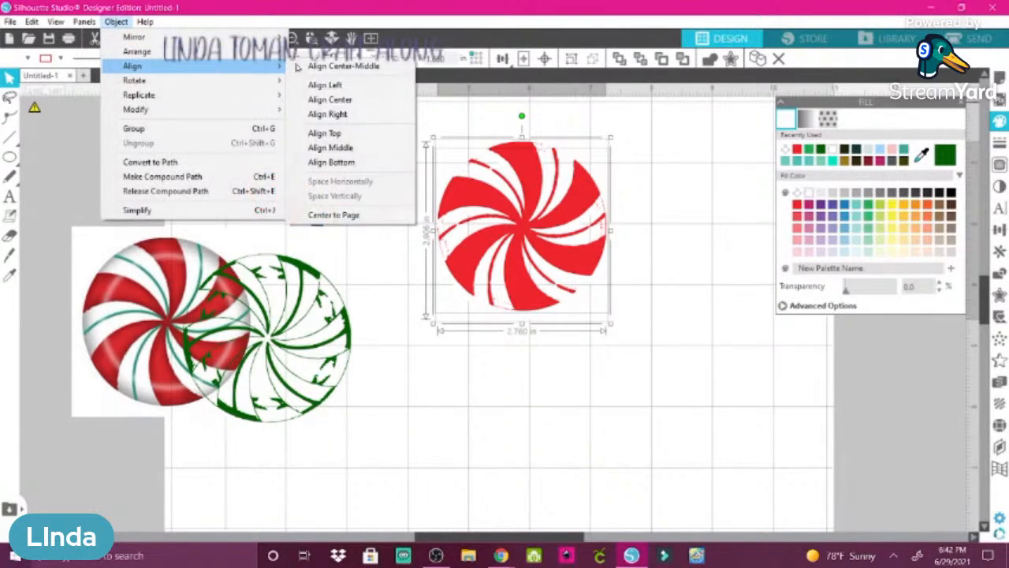
pyautogui.click(330, 100)
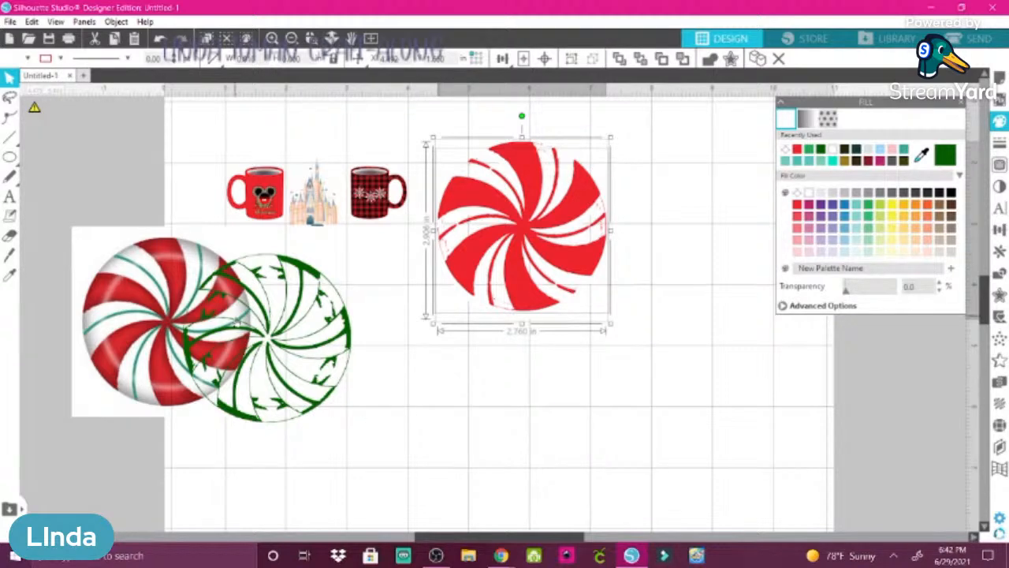
# - Move the green layer off the original candy clipart and draw an ellipse about 2.6 in wide over the candy
pyautogui.moveTo(268, 339); pyautogui.dragTo(705, 218)
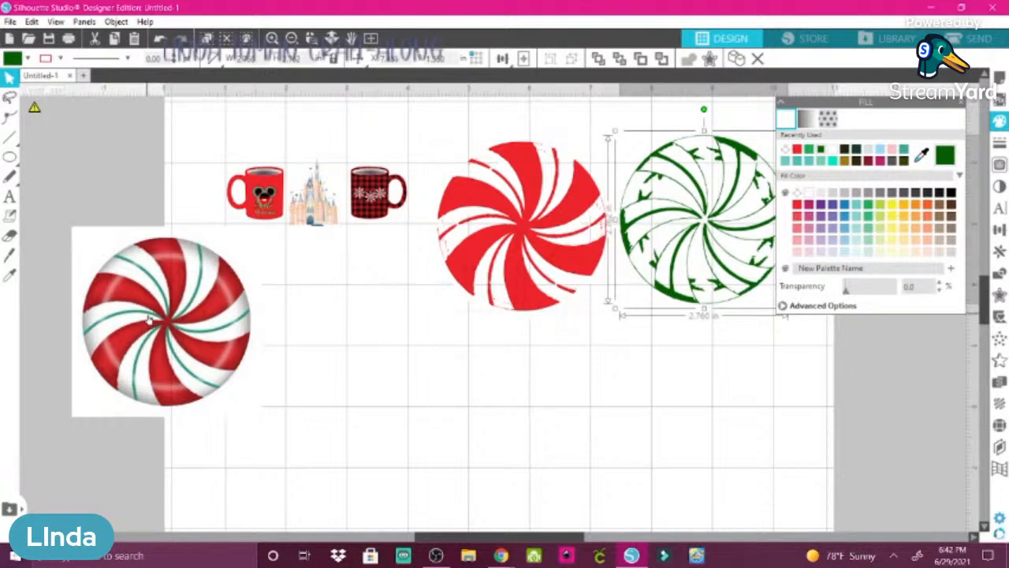
pyautogui.moveTo(146, 319); pyautogui.dragTo(302, 344)
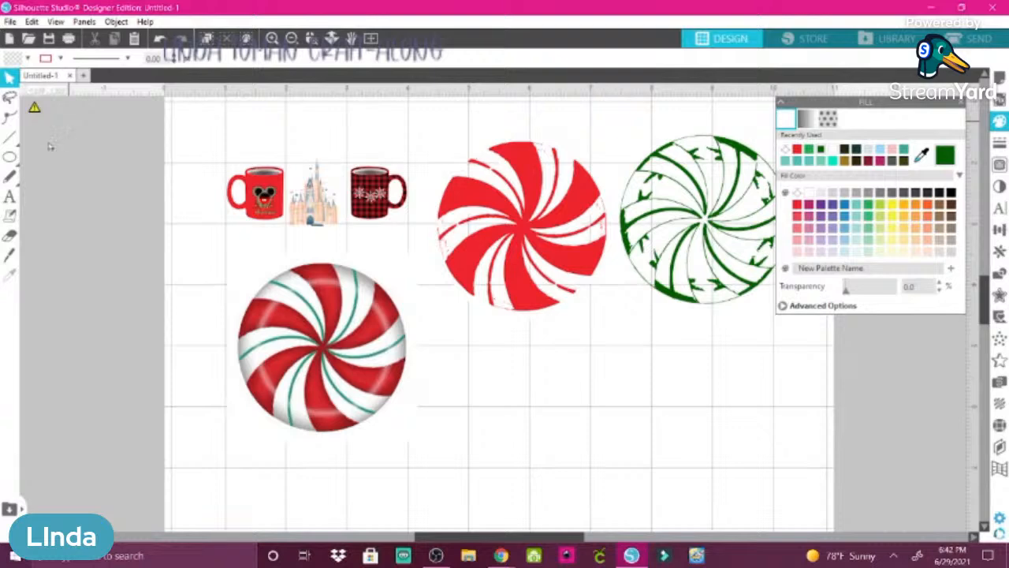
pyautogui.moveTo(10, 158)
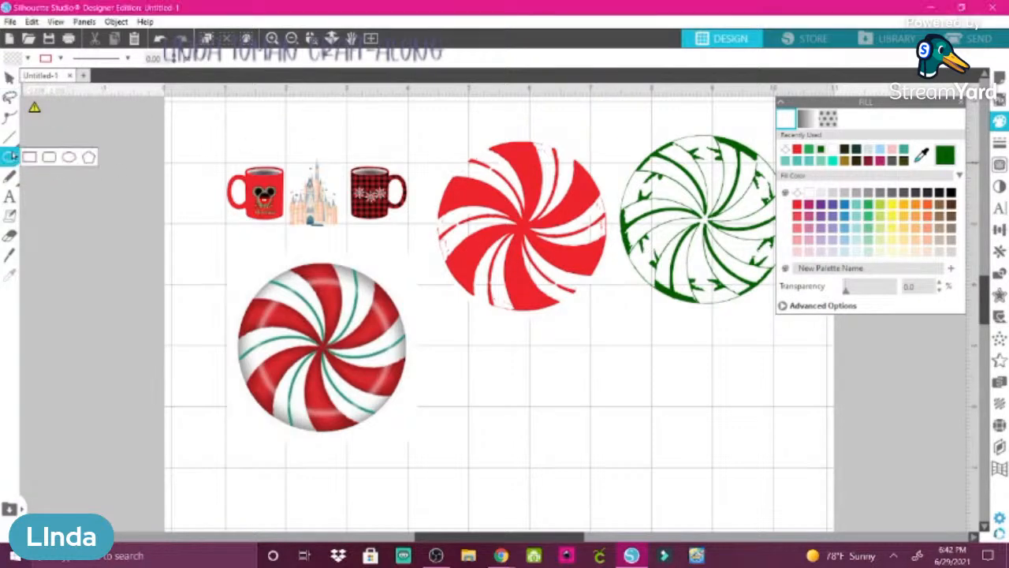
pyautogui.click(69, 157)
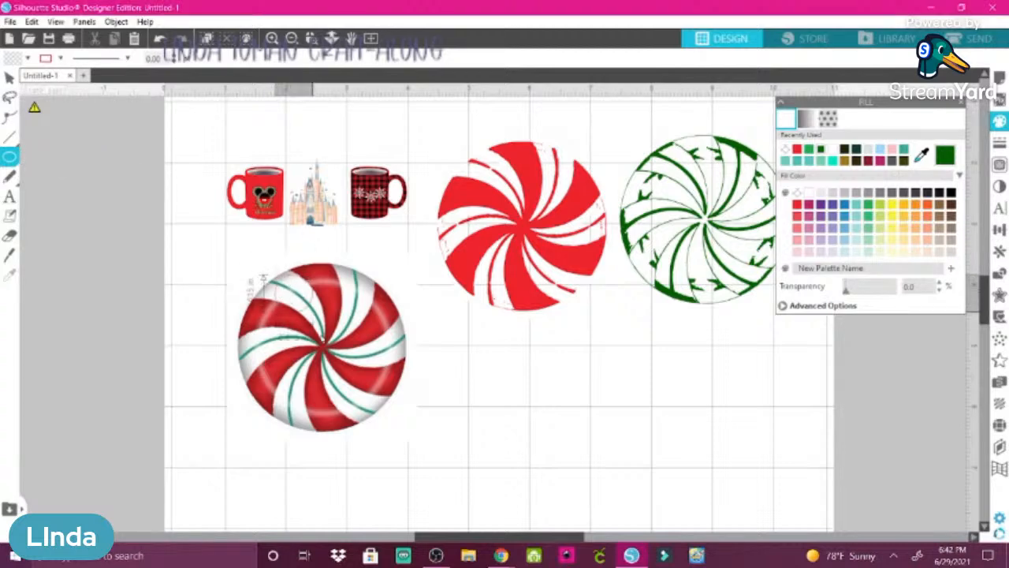
pyautogui.moveTo(263, 276); pyautogui.dragTo(438, 454)
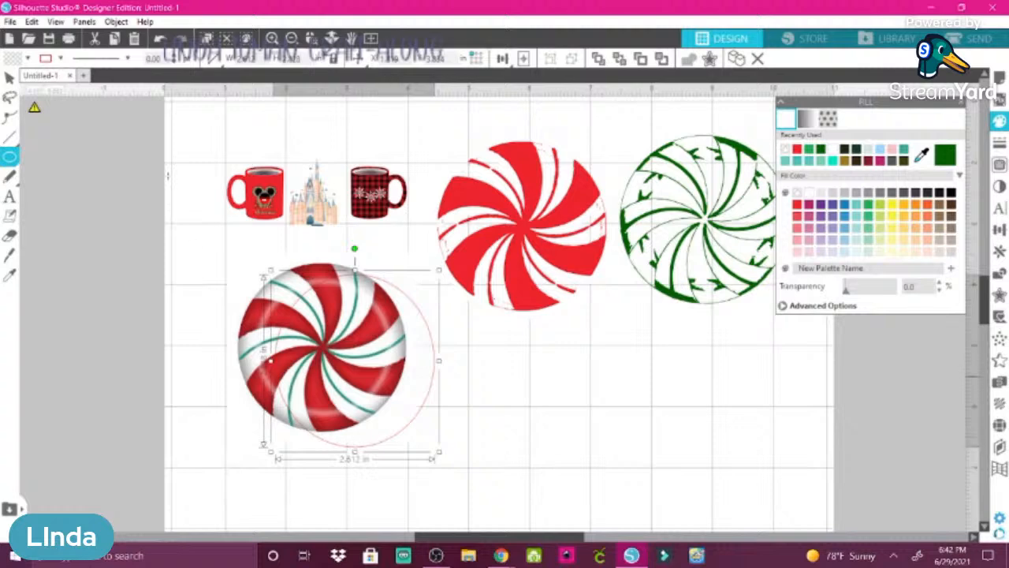
# - Widen the ellipse to about 2.73 in and reposition the candy image so its round edge fits inside the ellipse
pyautogui.click(9, 76)
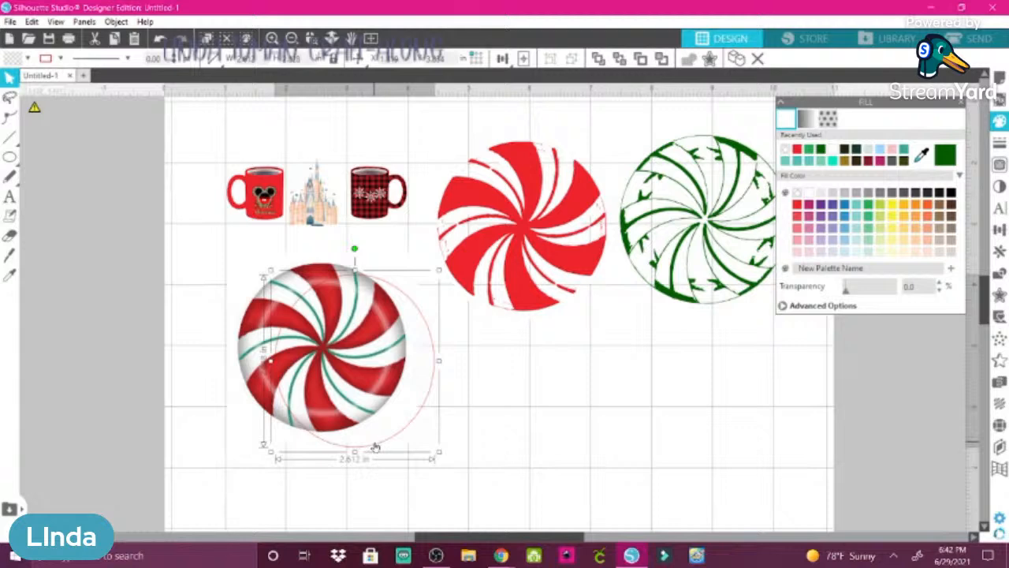
pyautogui.moveTo(373, 444); pyautogui.dragTo(410, 456)
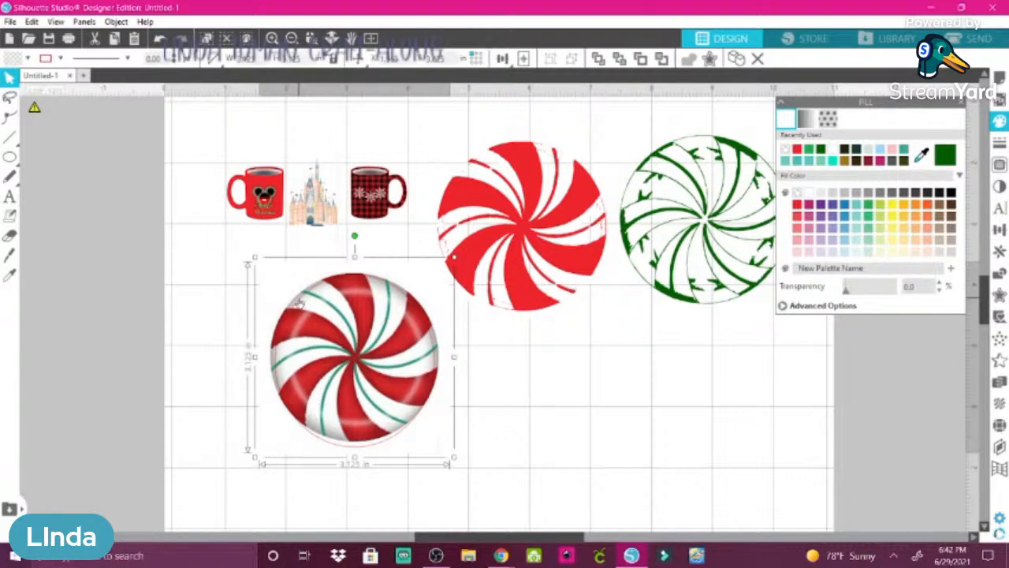
pyautogui.moveTo(299, 303); pyautogui.dragTo(269, 305)
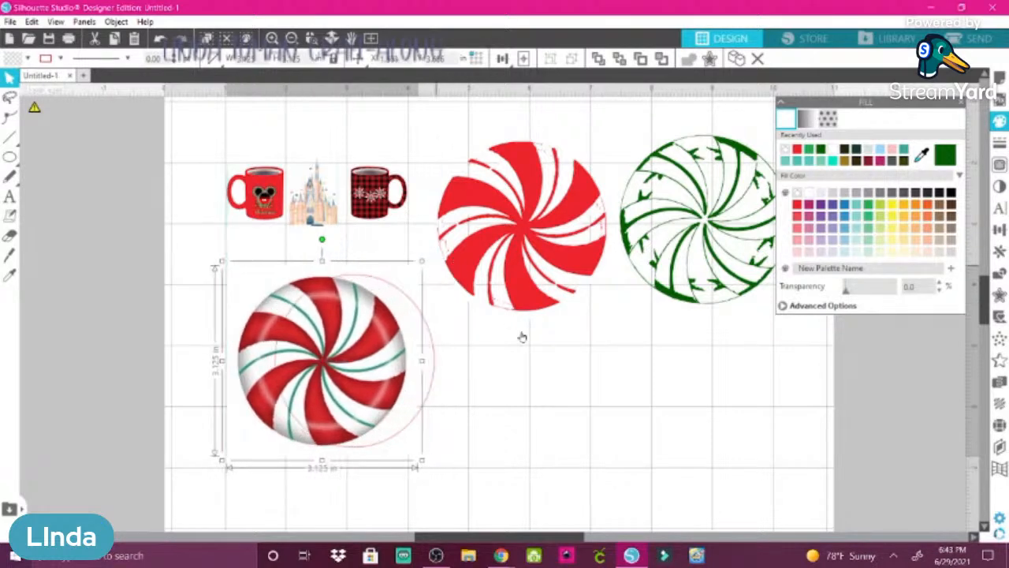
pyautogui.click(438, 374)
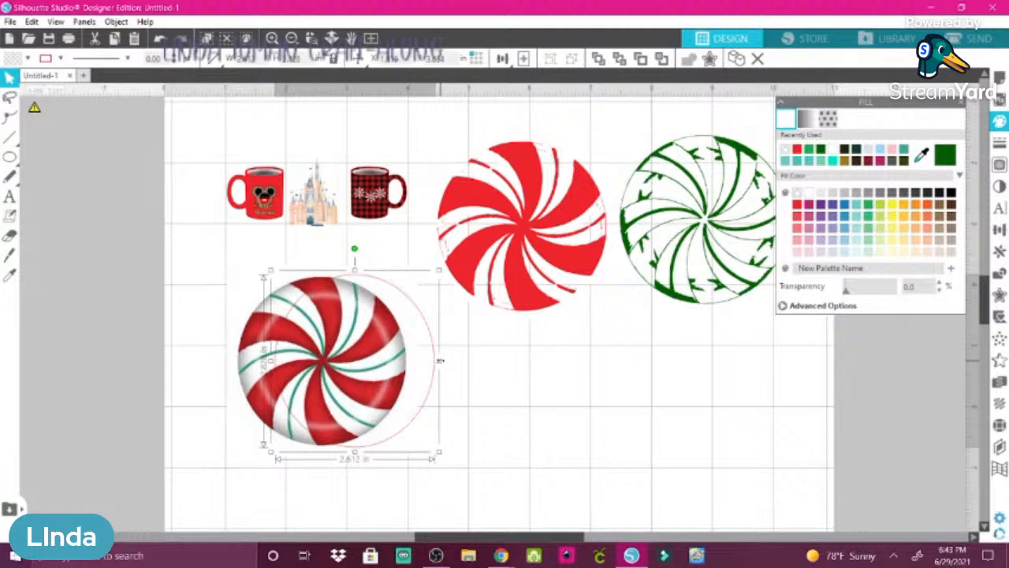
pyautogui.moveTo(439, 363); pyautogui.dragTo(445, 362)
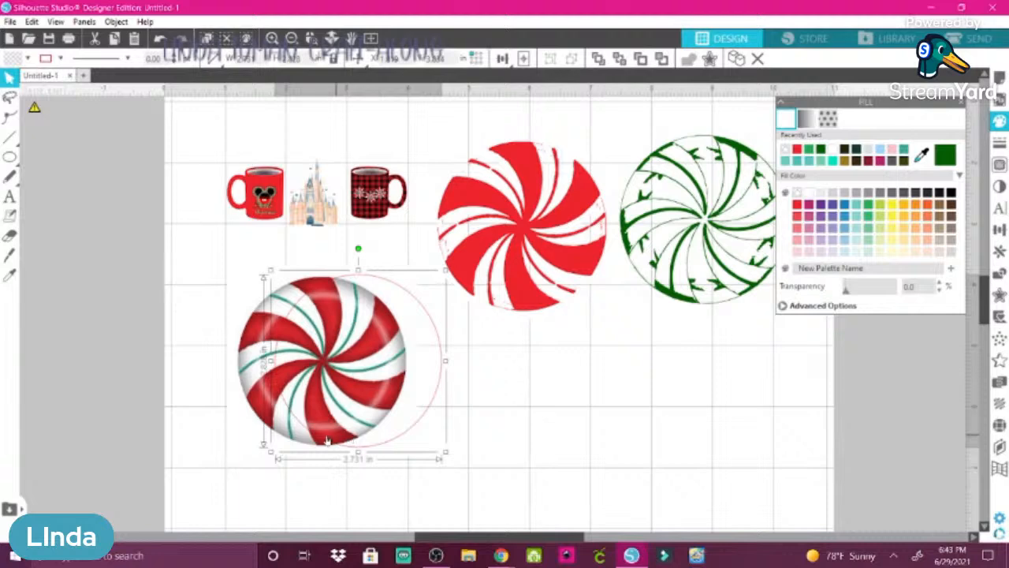
pyautogui.moveTo(413, 432); pyautogui.dragTo(449, 430)
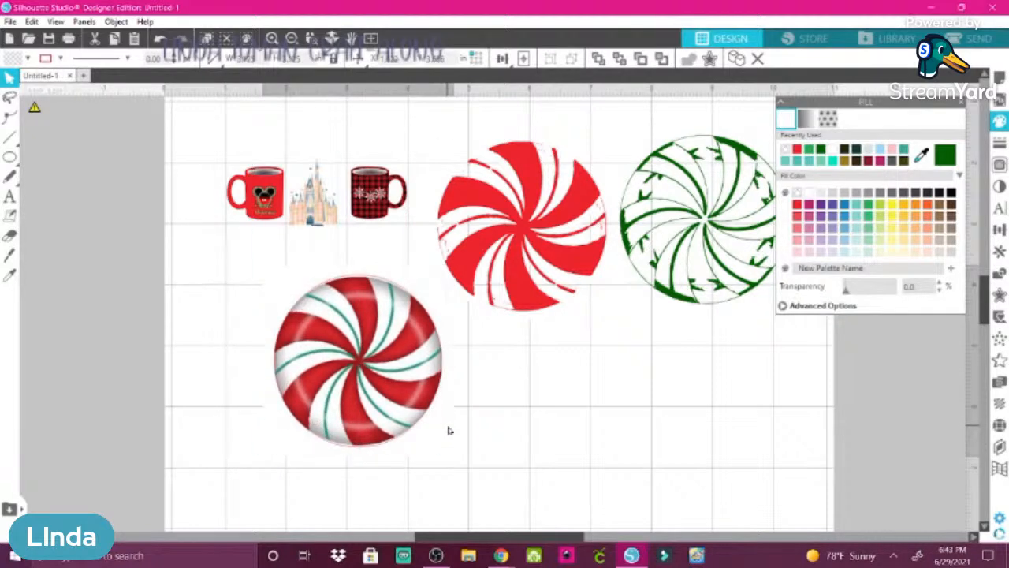
# - Select the candy image and the ellipse together and cut away the white background with Intersect
pyautogui.click(442, 424)
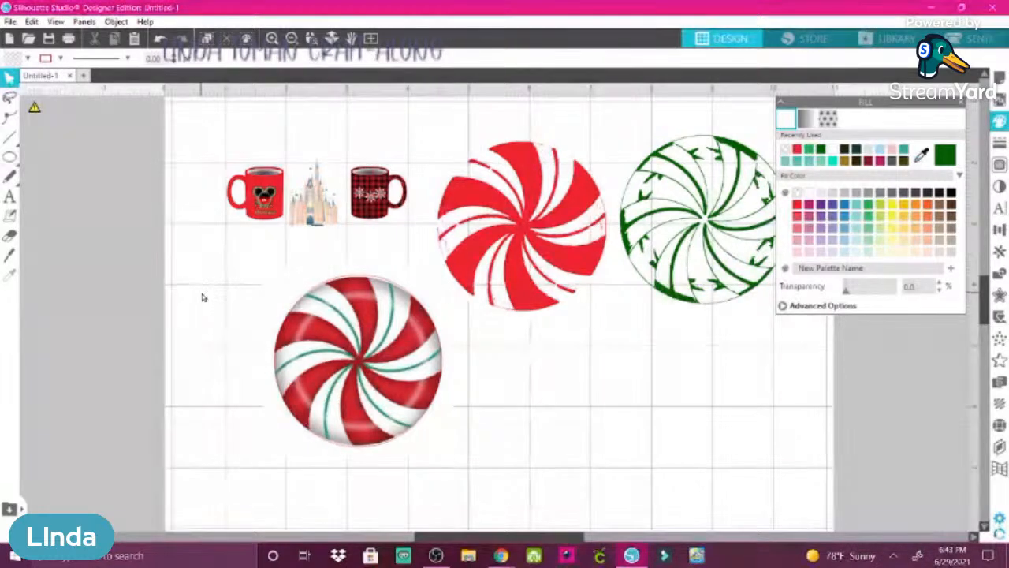
pyautogui.moveTo(201, 295); pyautogui.dragTo(446, 467)
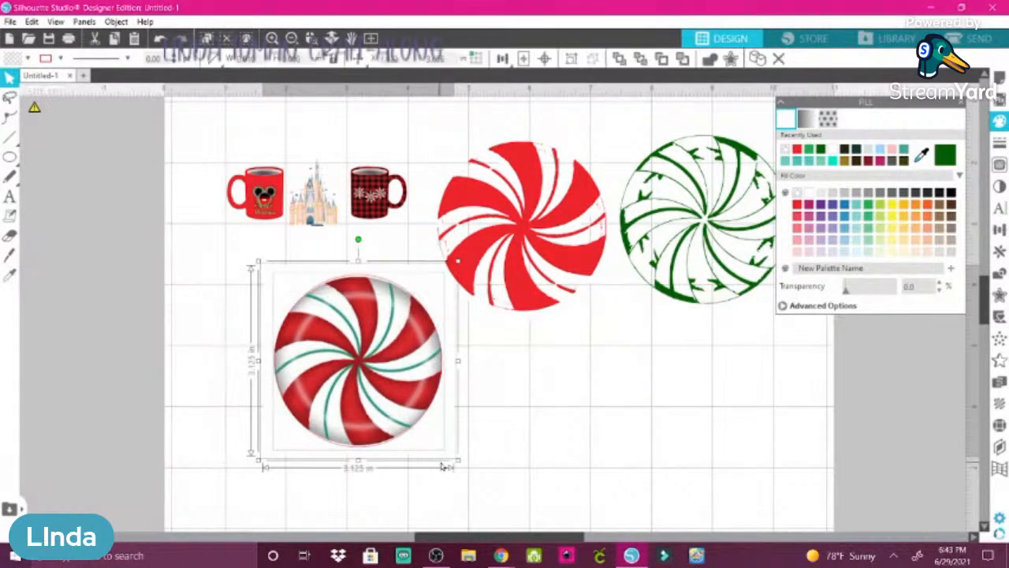
pyautogui.click(116, 22)
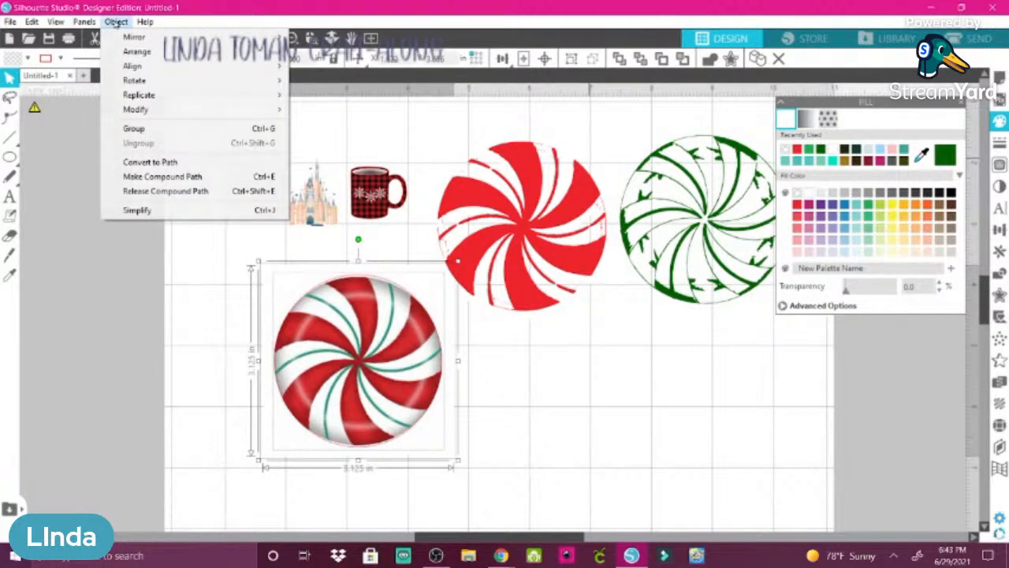
pyautogui.moveTo(283, 115)
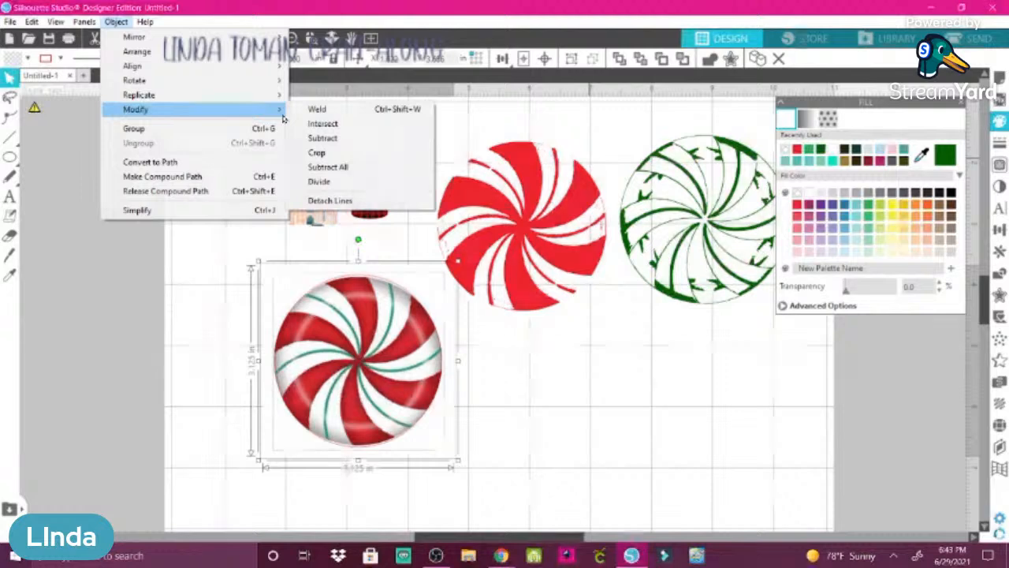
pyautogui.click(323, 125)
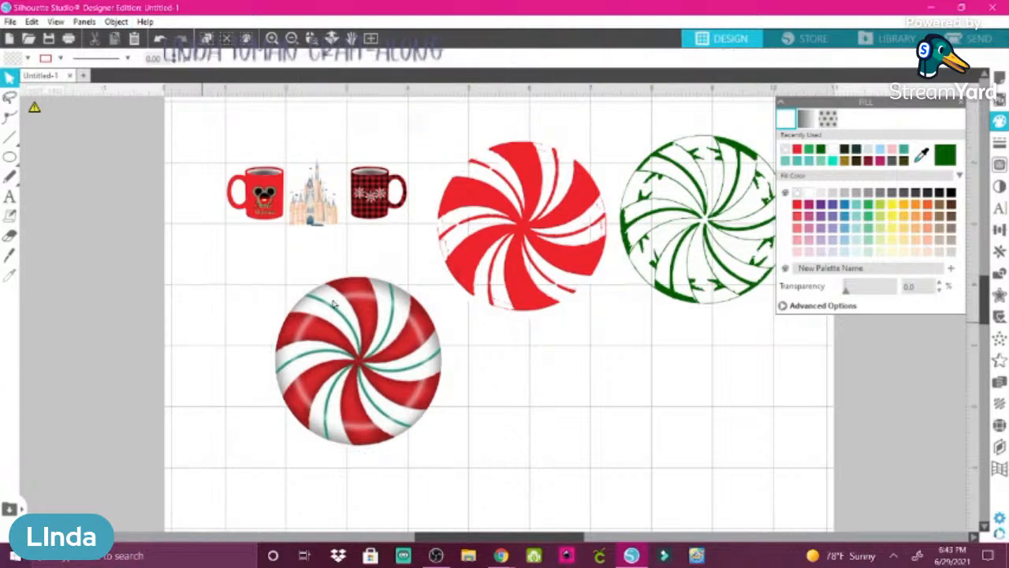
# - Shift the cut-out candy towards the page's edge and delete the traced red, white and green candy layers
pyautogui.moveTo(302, 306); pyautogui.dragTo(303, 332)
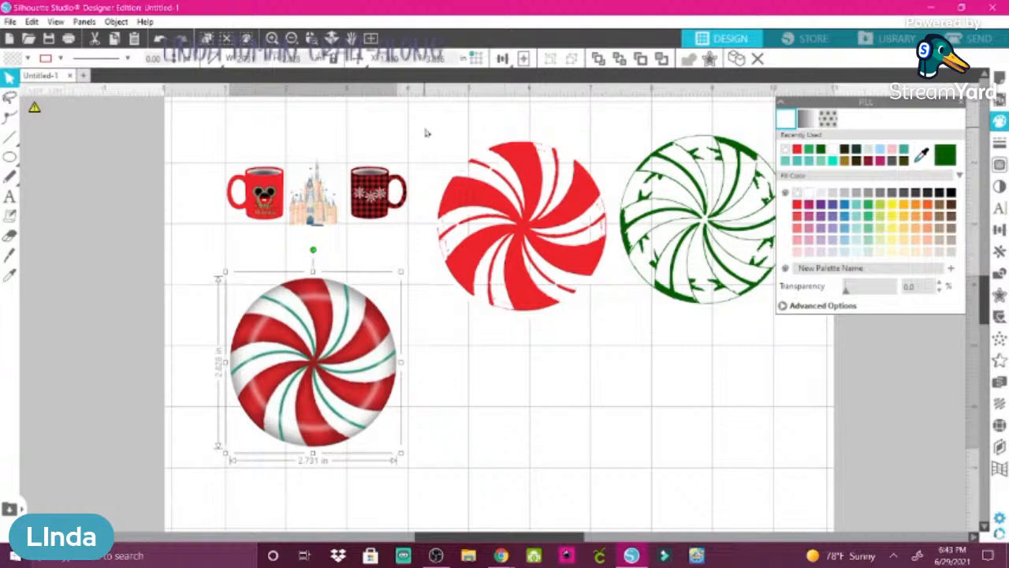
pyautogui.moveTo(428, 129); pyautogui.dragTo(739, 337)
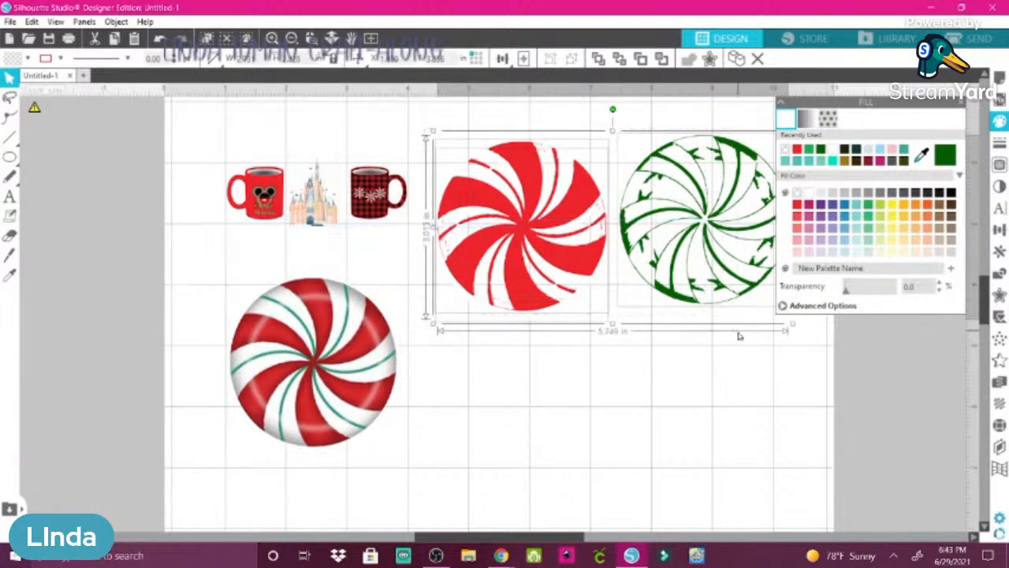
pyautogui.press('Delete')
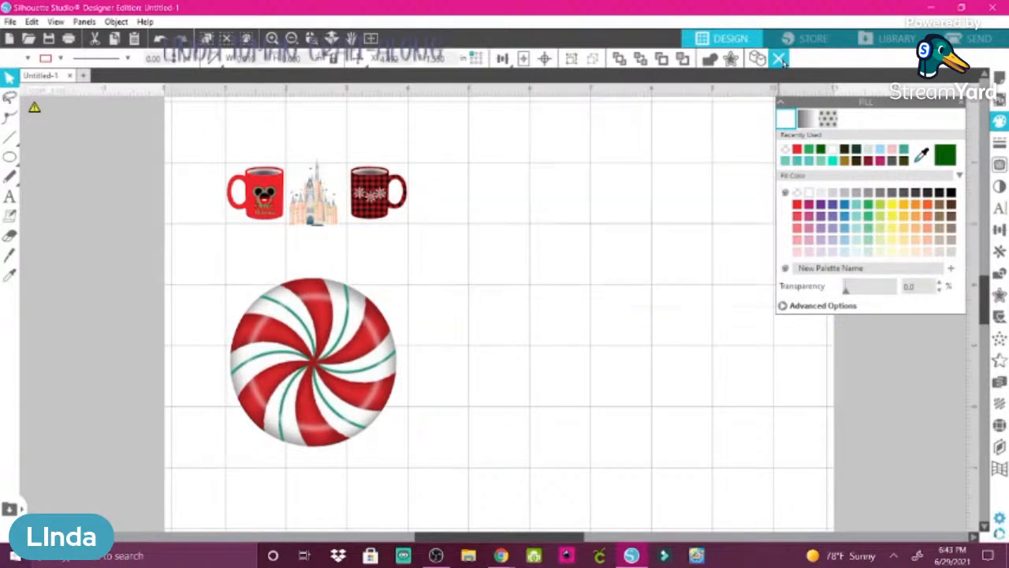
# - Scale the cut-out candy down to about 0.87 in wide and place it beside the plaid mug
pyautogui.click(276, 363)
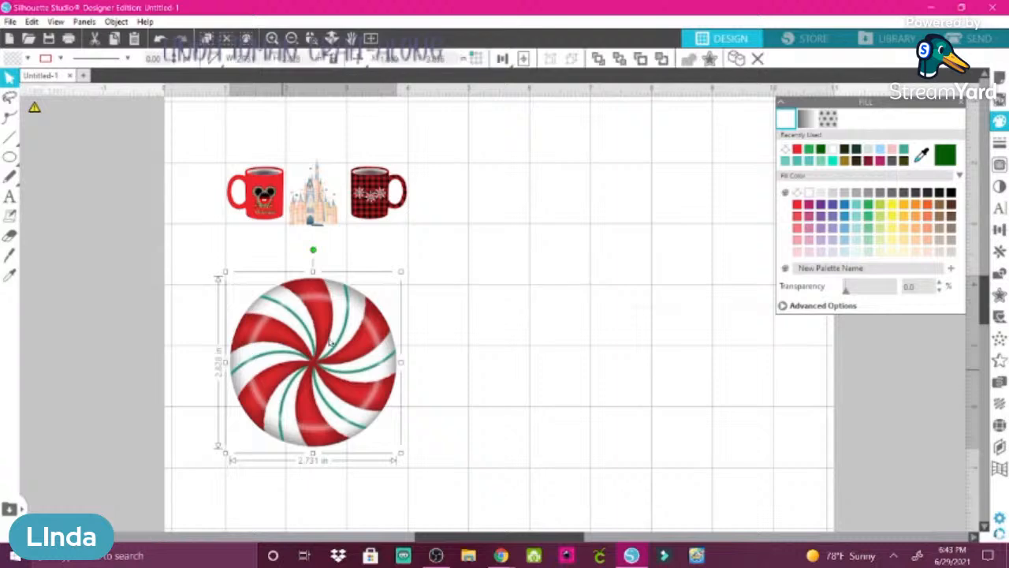
pyautogui.moveTo(275, 360); pyautogui.dragTo(488, 218)
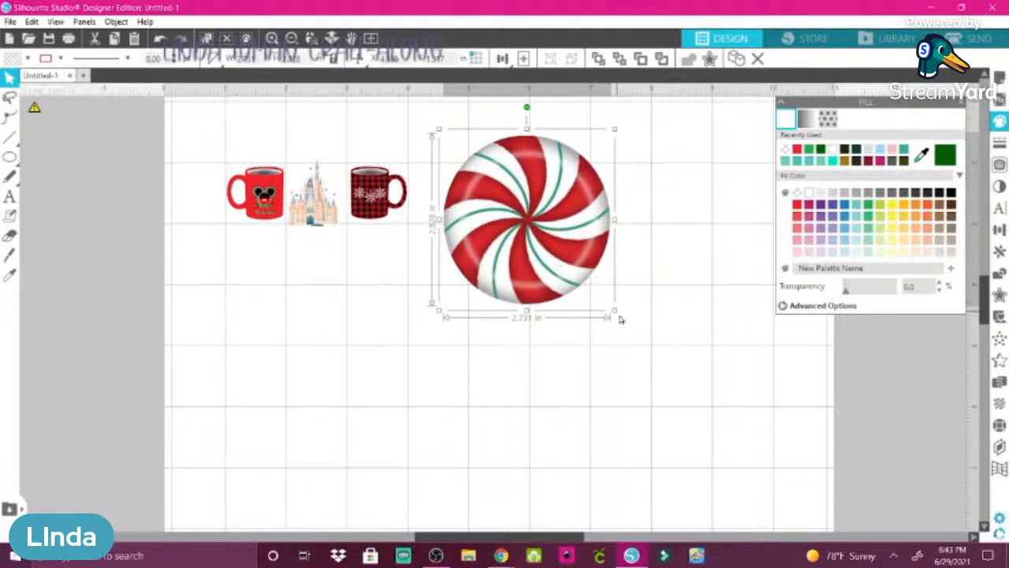
pyautogui.moveTo(610, 310); pyautogui.dragTo(481, 221)
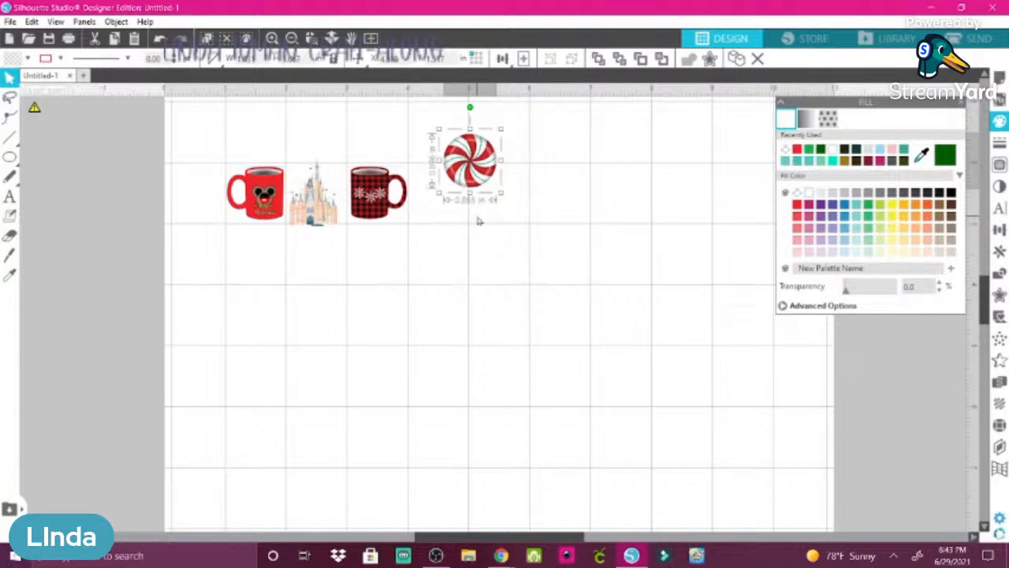
pyautogui.moveTo(470, 160); pyautogui.dragTo(438, 192)
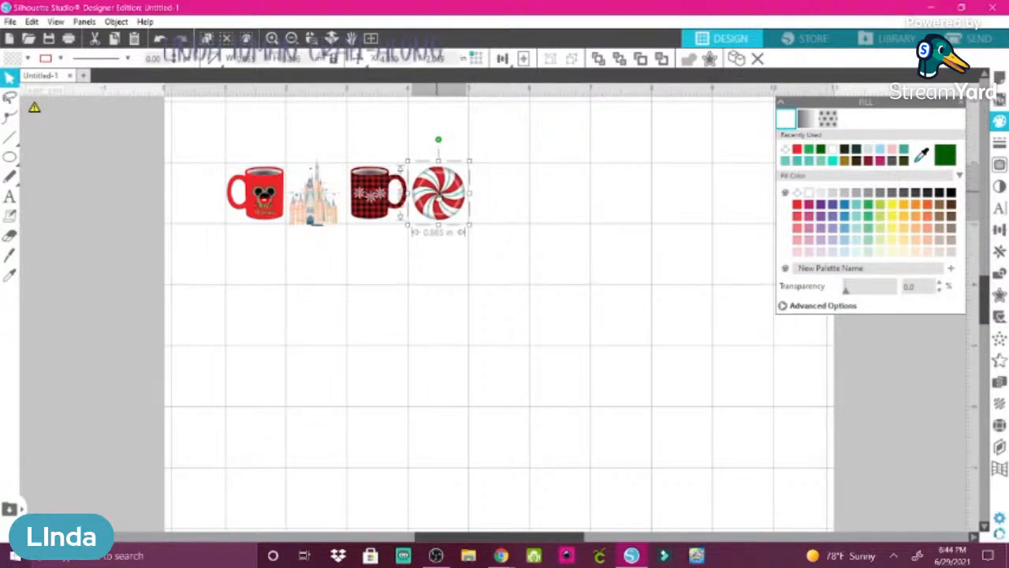
pyautogui.click(333, 306)
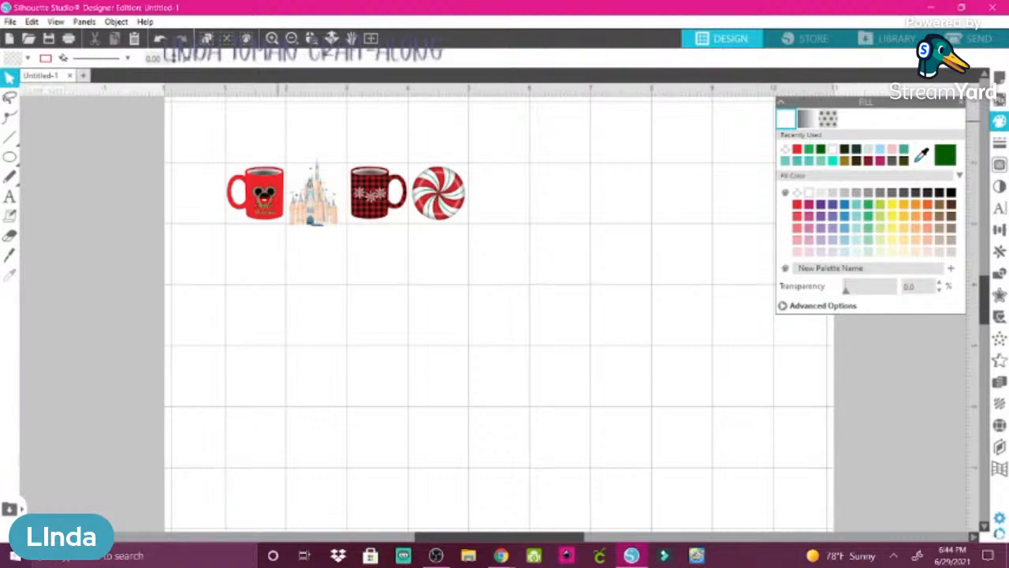
# - Merge the holly clipart 121008 from the Clipart folder into the design
pyautogui.click(11, 22)
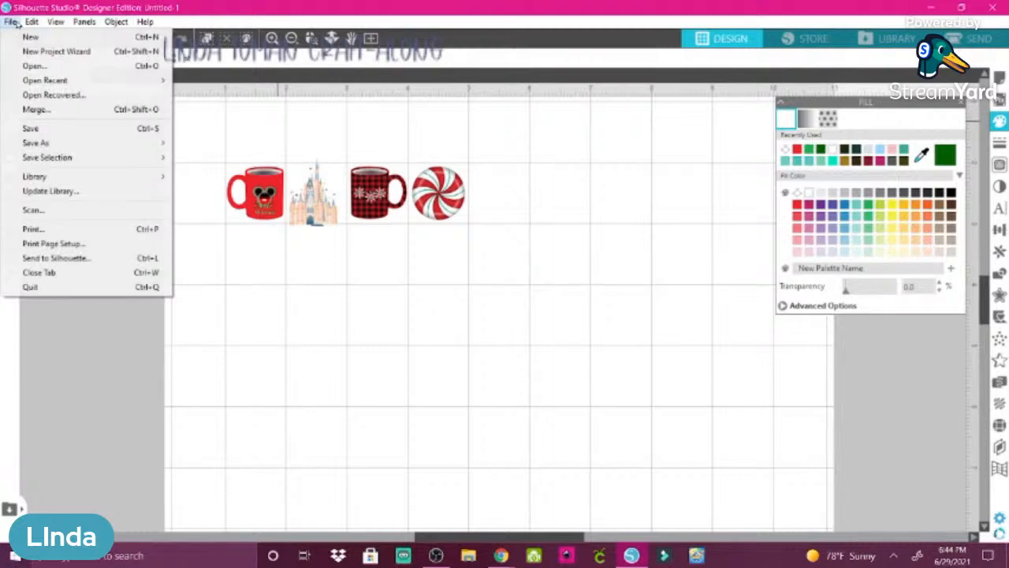
pyautogui.click(31, 110)
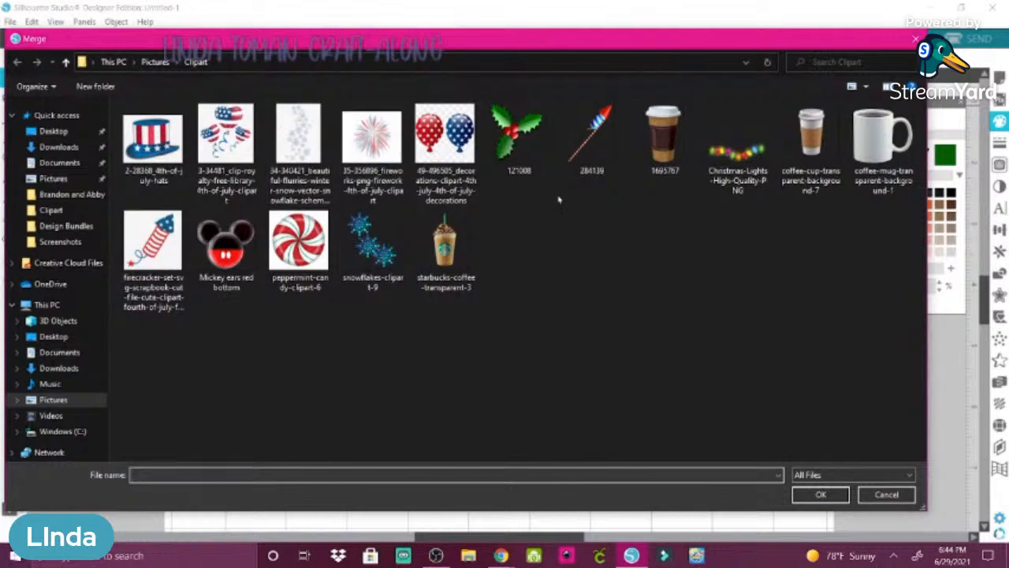
pyautogui.click(517, 135)
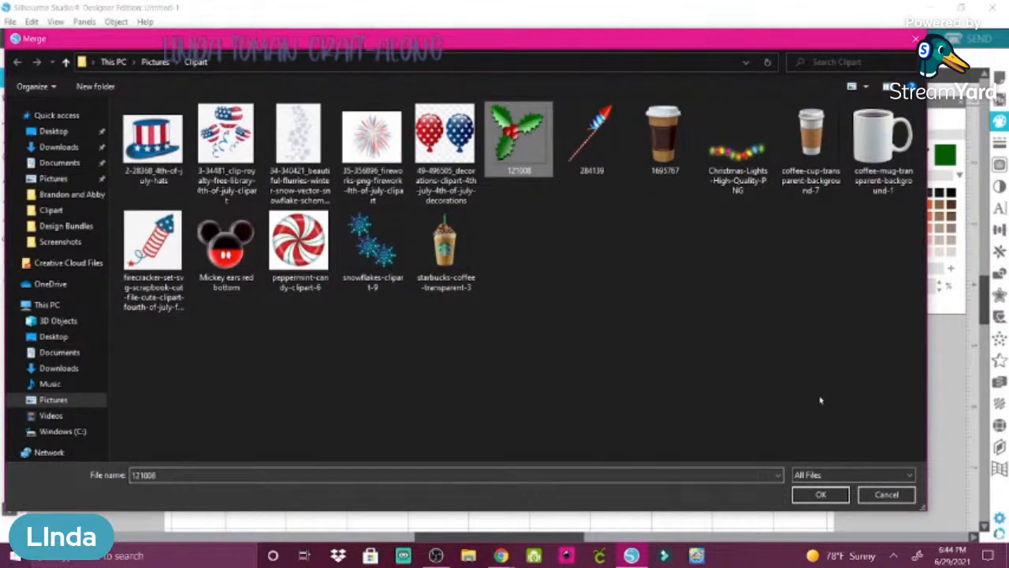
pyautogui.click(818, 495)
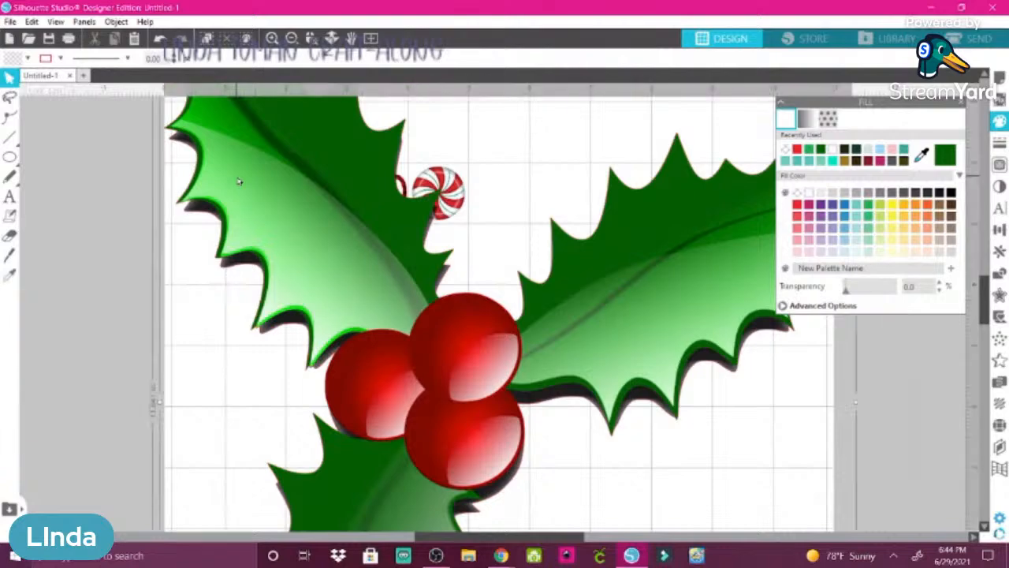
# - Scale the holly down to 1 in wide and place it beside the peppermint candy
pyautogui.moveTo(237, 185); pyautogui.dragTo(315, 108)
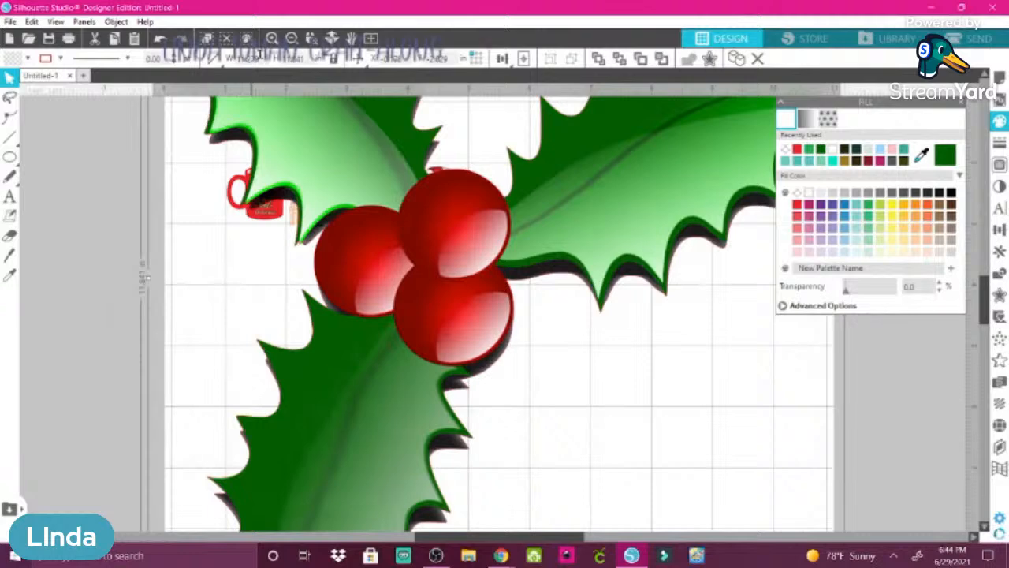
pyautogui.write('1')
pyautogui.press('Return')
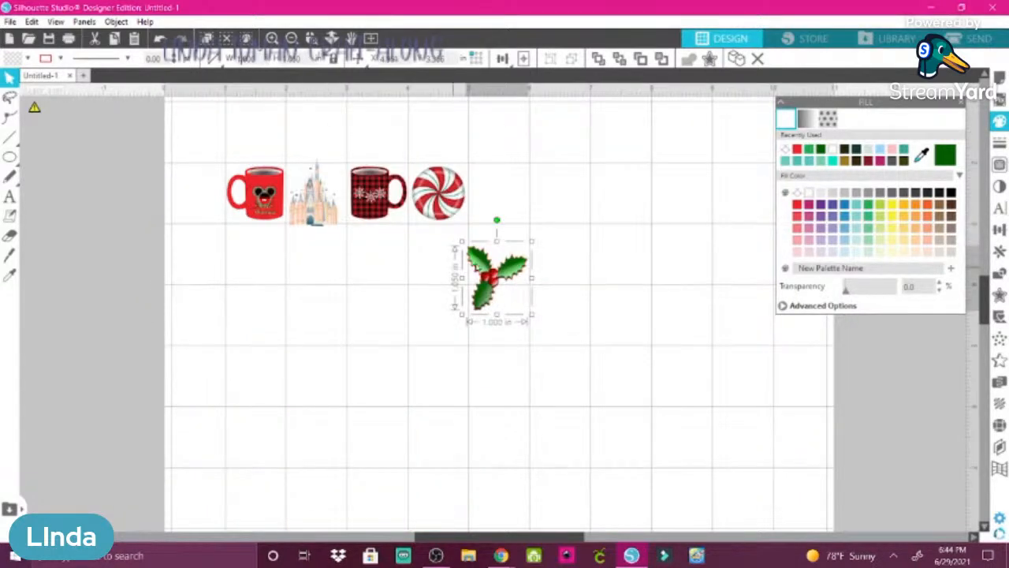
pyautogui.moveTo(478, 268); pyautogui.dragTo(485, 184)
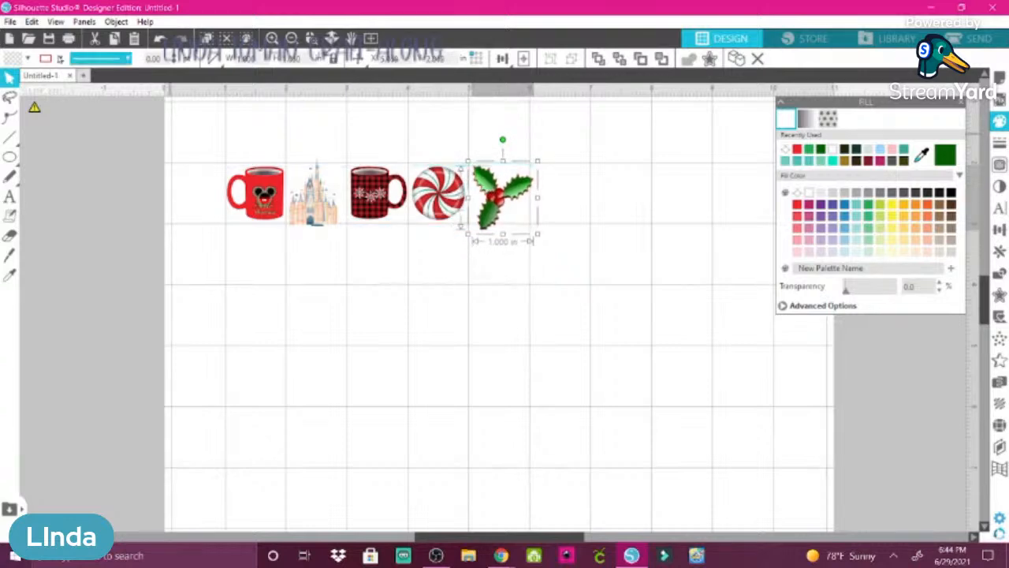
# - Make the holly's outline transparent and nudge the image up slightly to align it with the row
pyautogui.click(60, 58)
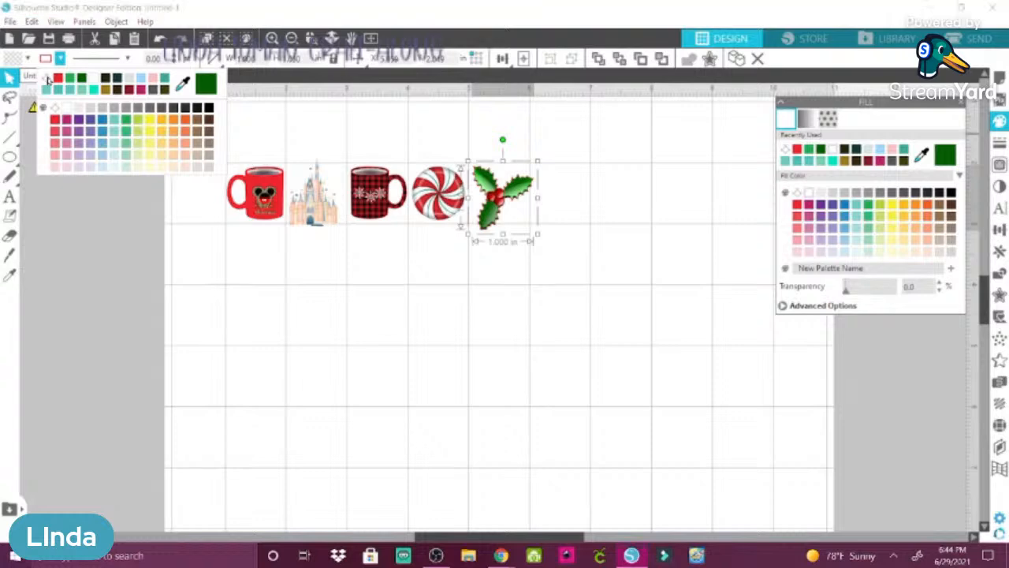
pyautogui.click(48, 80)
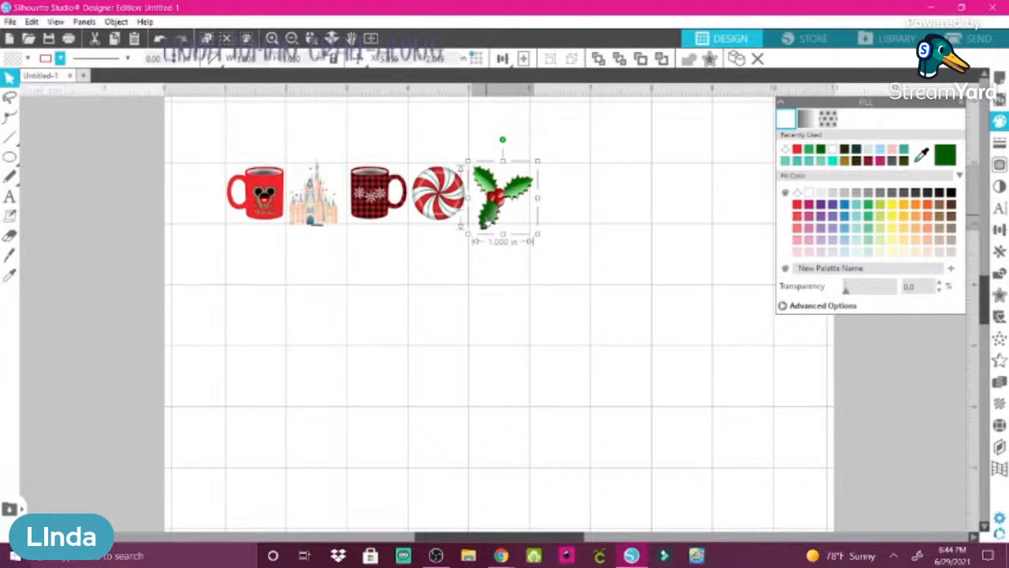
pyautogui.moveTo(487, 221); pyautogui.dragTo(489, 216)
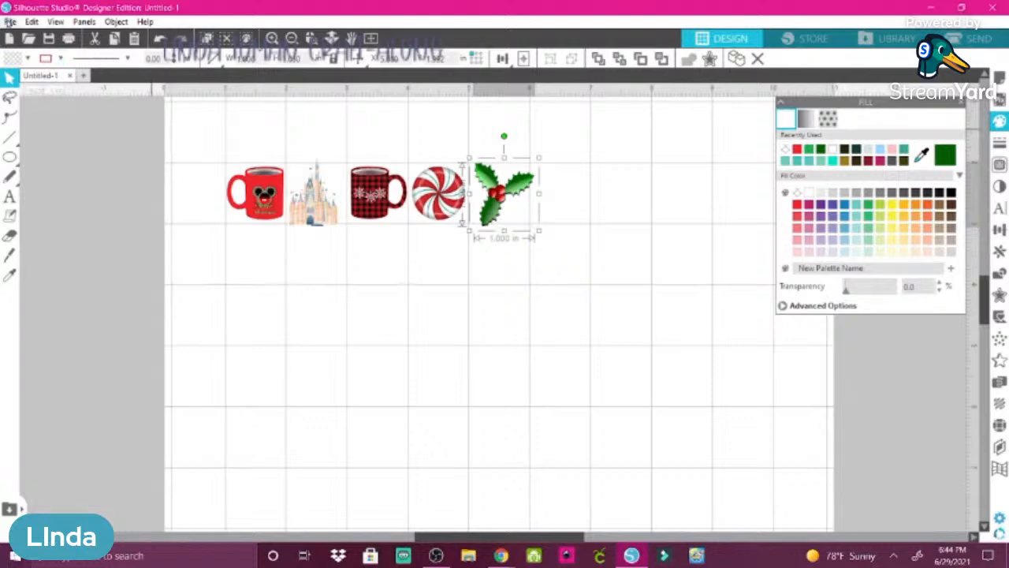
# - Merge the Christmas-Lights-High-Quality-PNG clipart from the Clipart folder and move it below the row of images
pyautogui.click(9, 22)
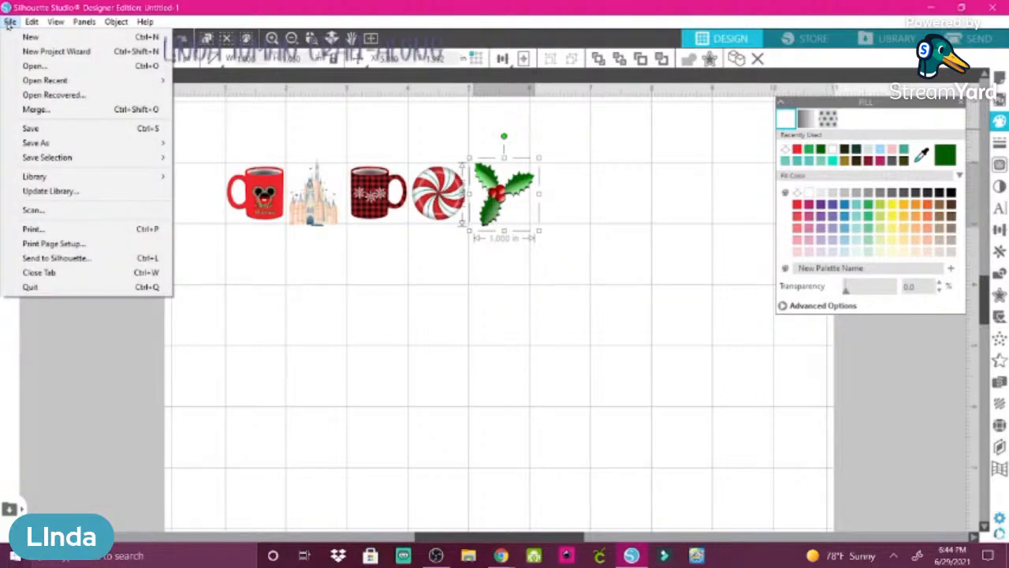
pyautogui.click(45, 110)
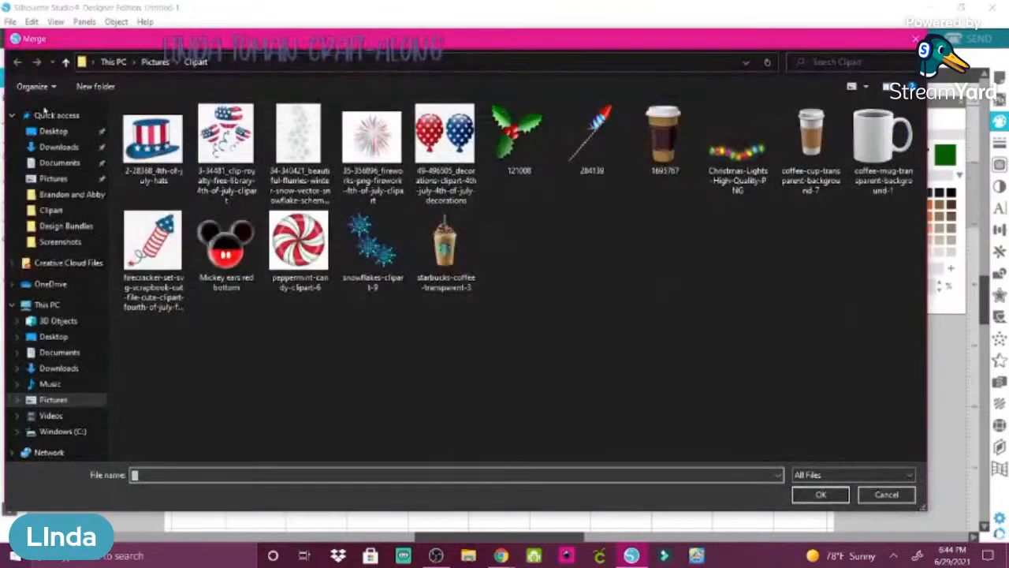
pyautogui.click(739, 167)
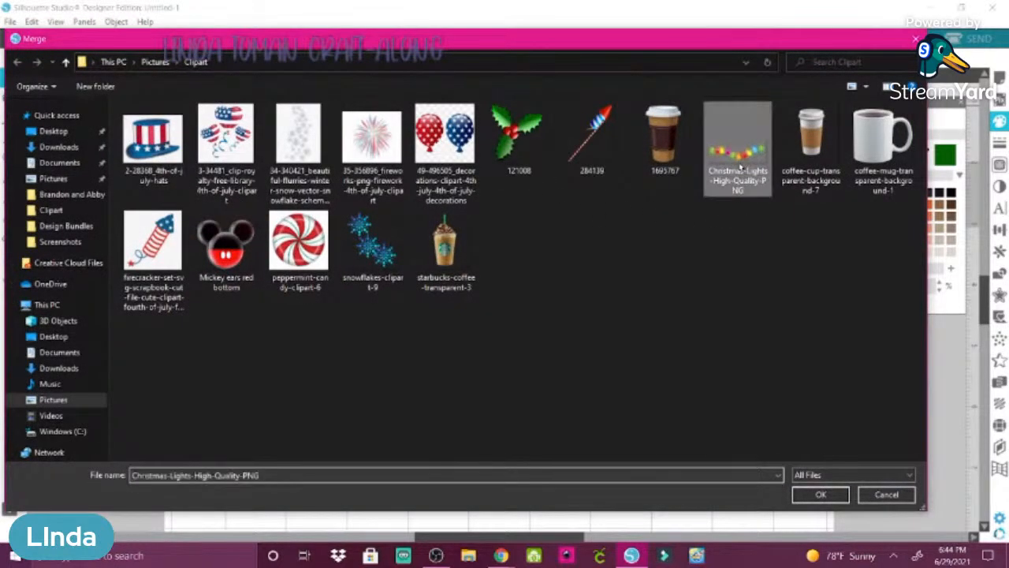
pyautogui.click(809, 494)
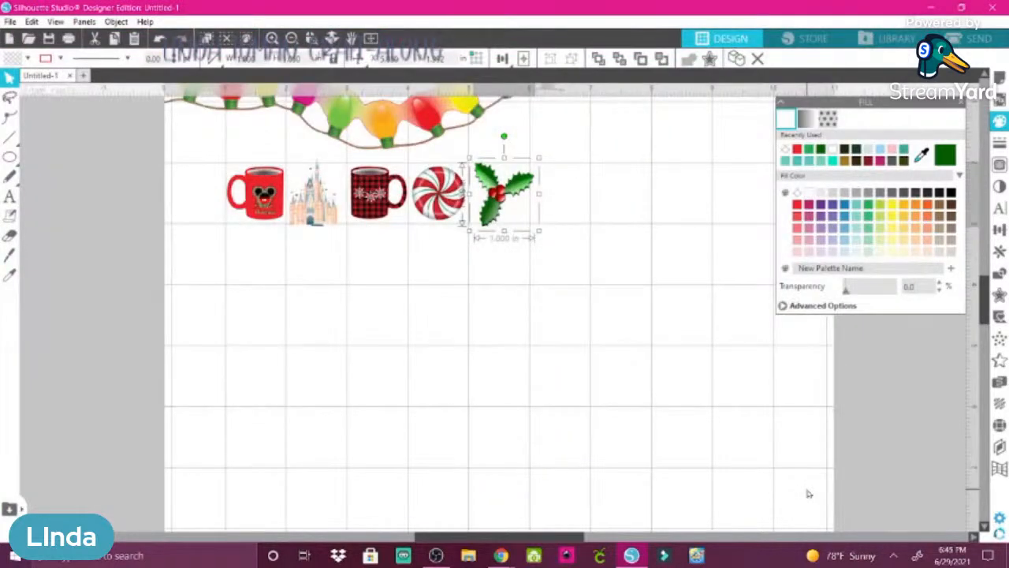
pyautogui.moveTo(342, 132); pyautogui.dragTo(351, 316)
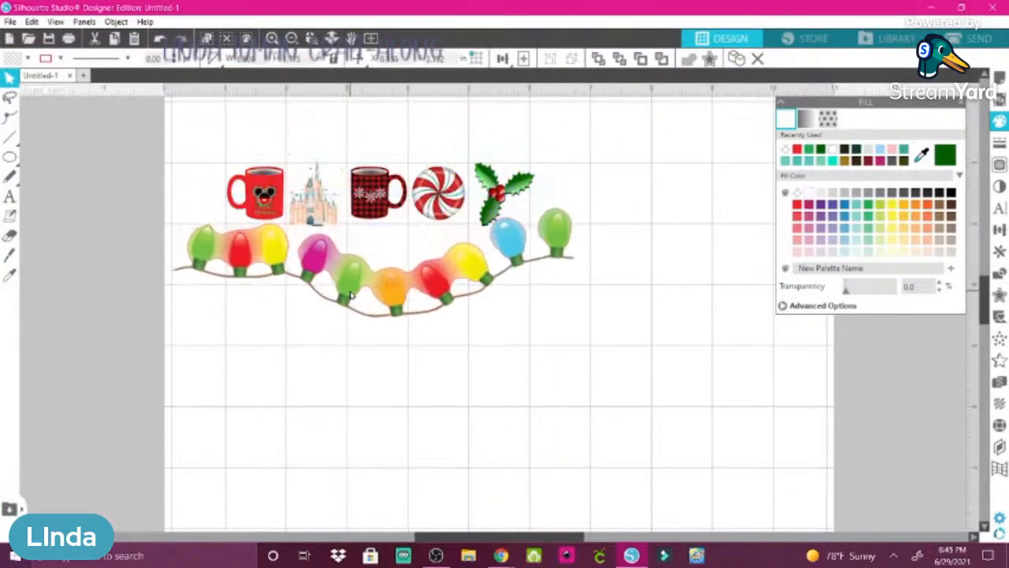
pyautogui.click(50, 61)
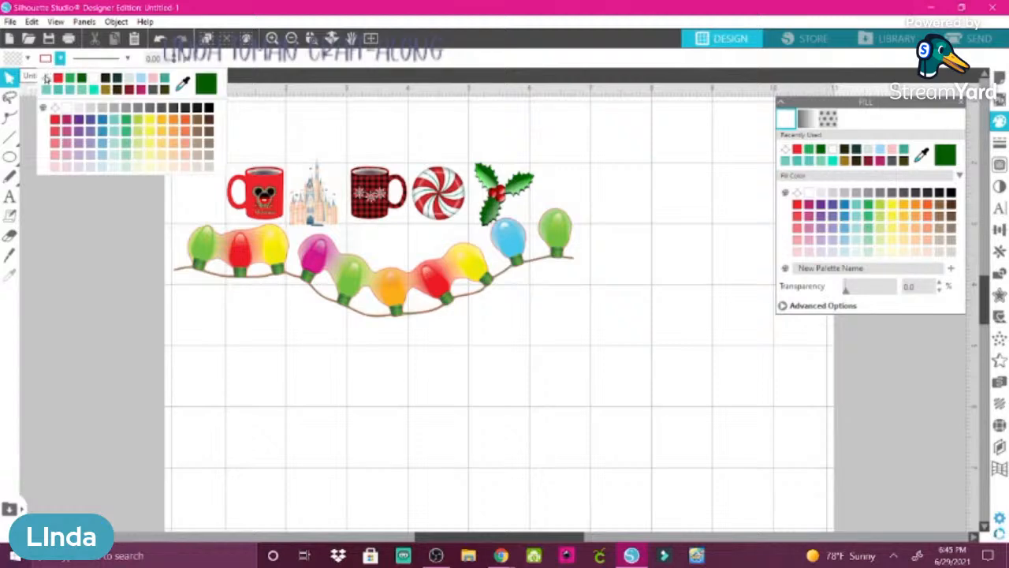
pyautogui.click(46, 79)
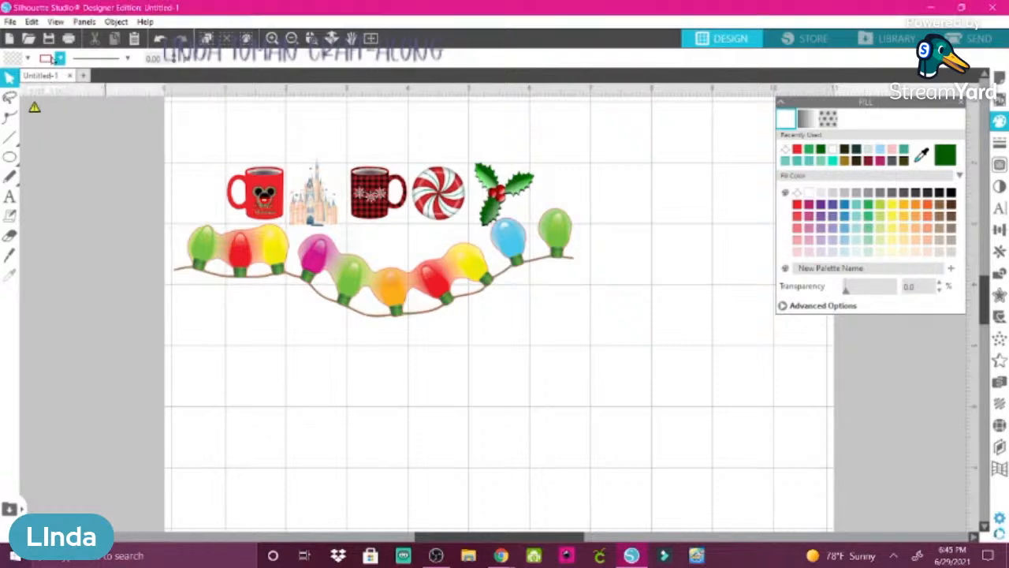
pyautogui.click(60, 60)
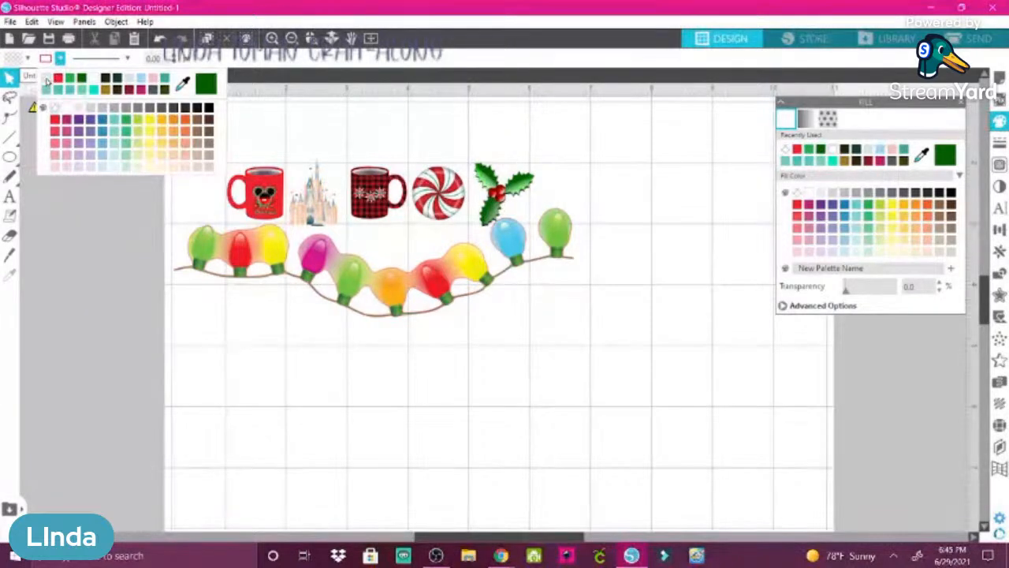
pyautogui.click(48, 81)
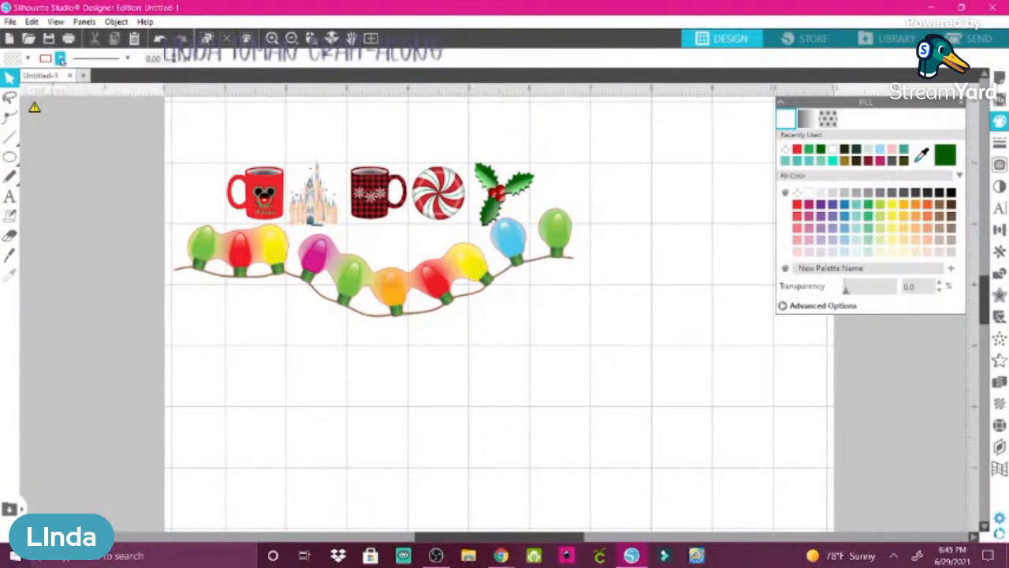
# - Select the string of Christmas lights and make its outline transparent
pyautogui.click(222, 267)
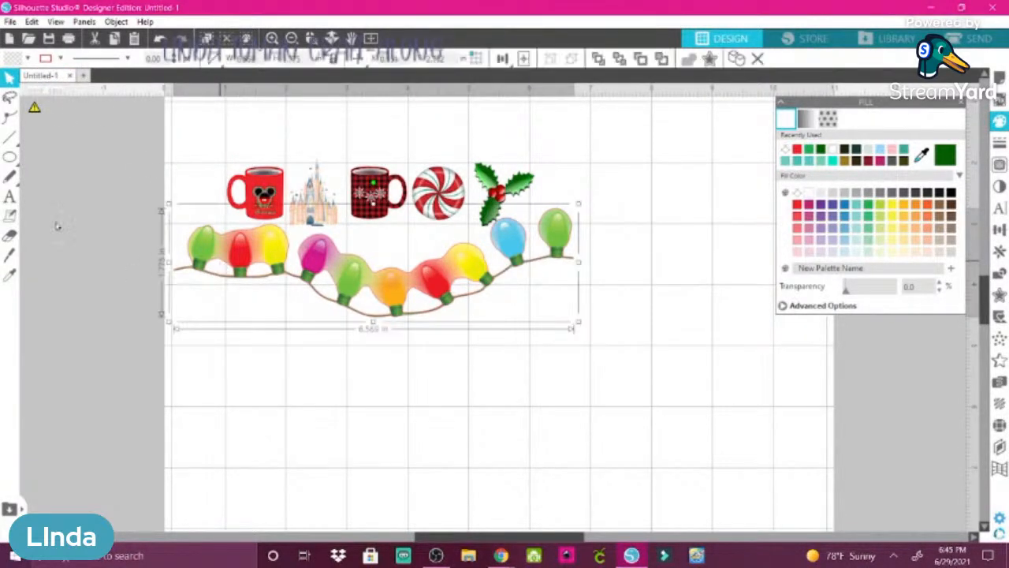
pyautogui.click(61, 59)
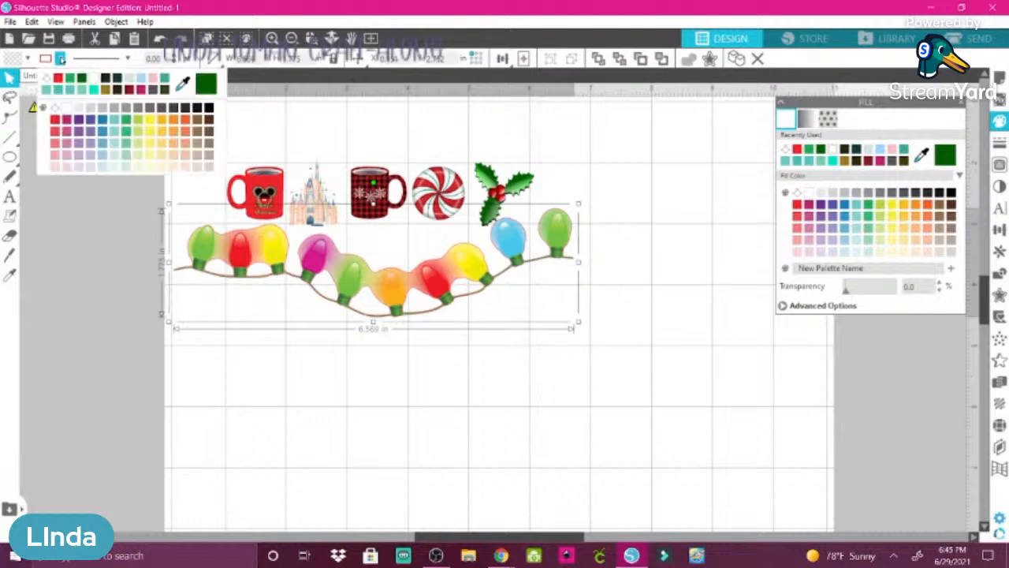
pyautogui.click(48, 79)
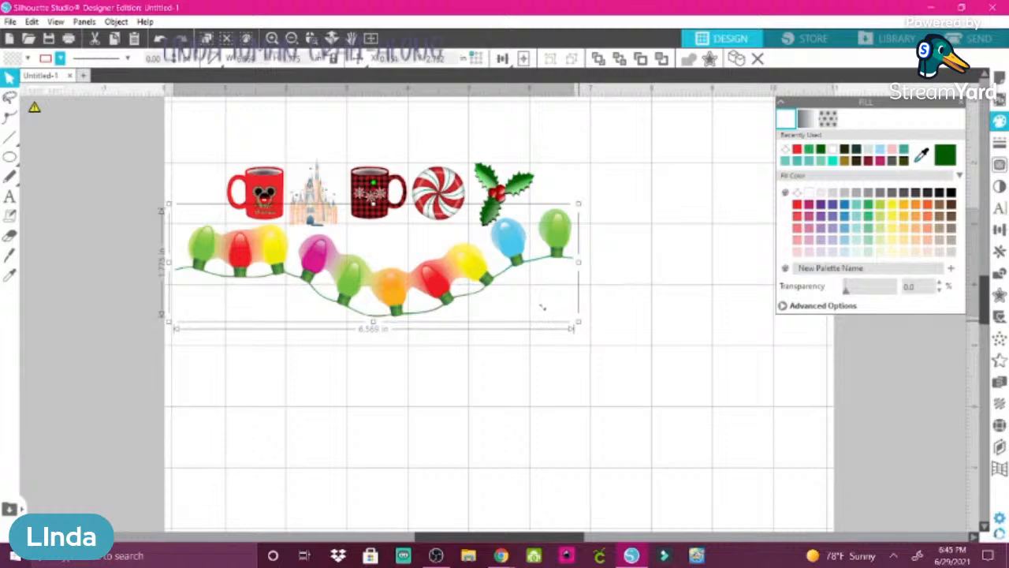
# - Scale the string of lights down to about 1.67 in wide and place it above the red mug and castle
pyautogui.moveTo(543, 308); pyautogui.dragTo(275, 268)
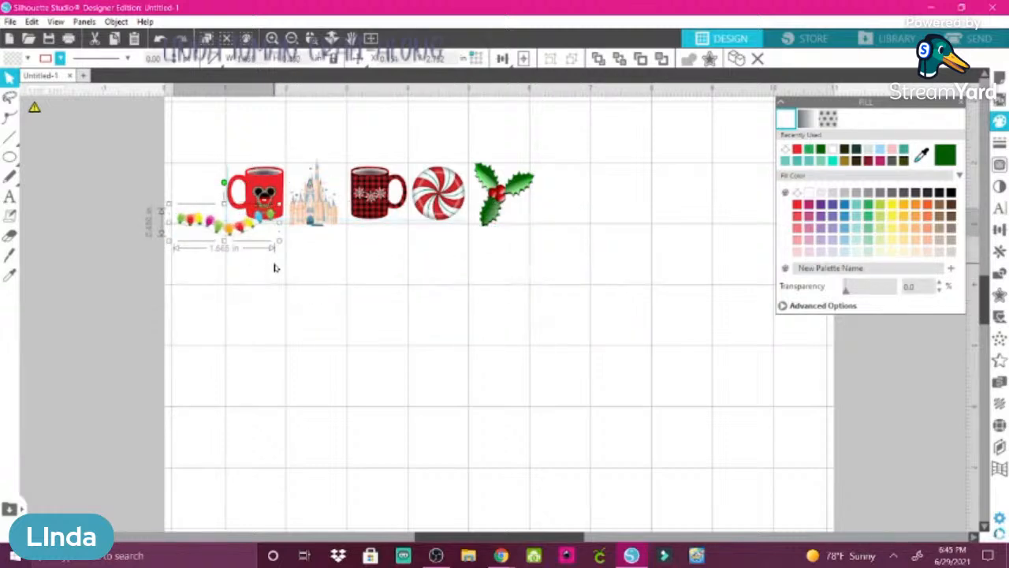
pyautogui.moveTo(222, 226); pyautogui.dragTo(248, 136)
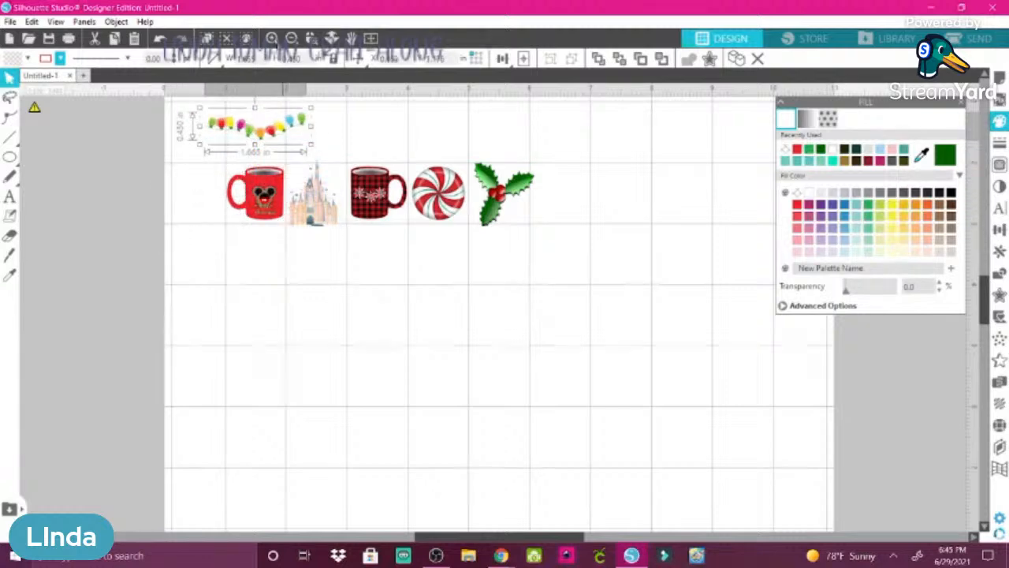
pyautogui.click(291, 38)
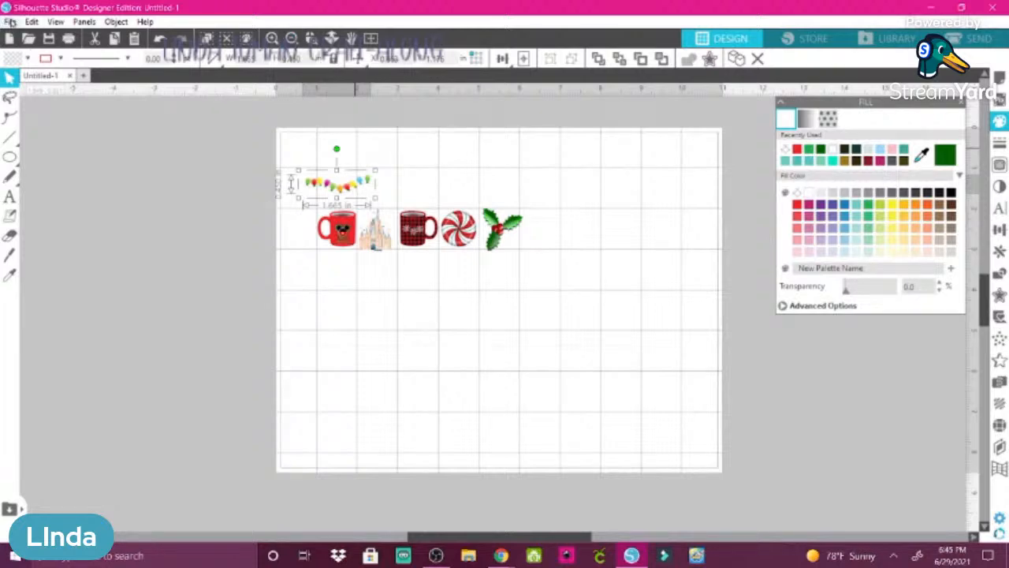
pyautogui.click(622, 226)
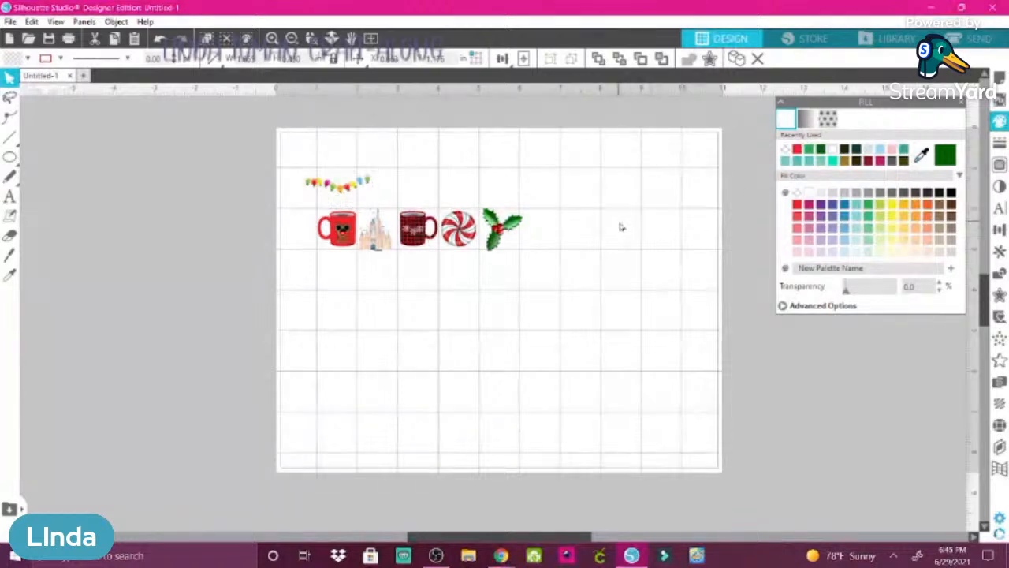
# - Browse the User Designs folder in the library for further clipart to add to the design
pyautogui.click(896, 39)
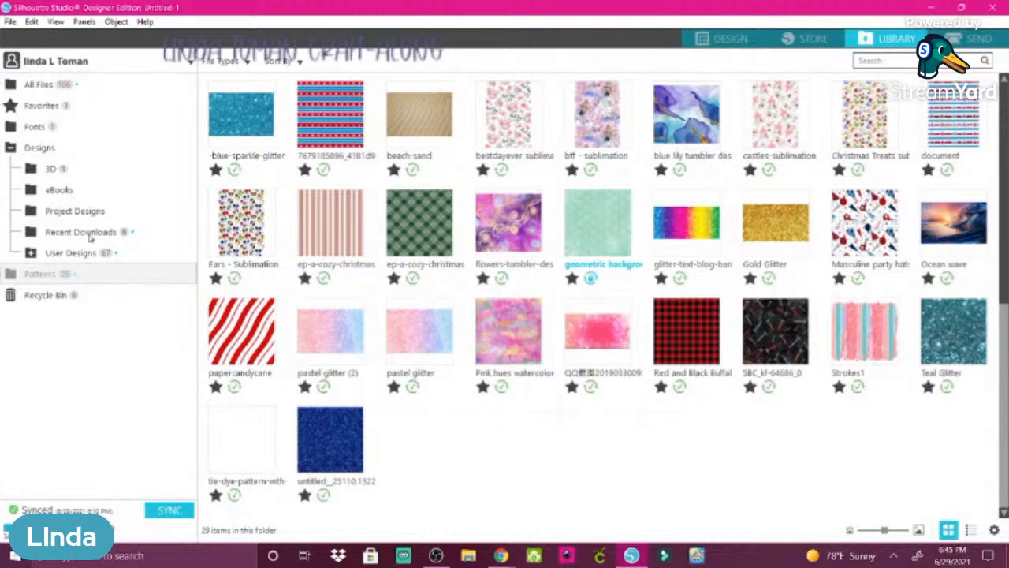
pyautogui.click(73, 253)
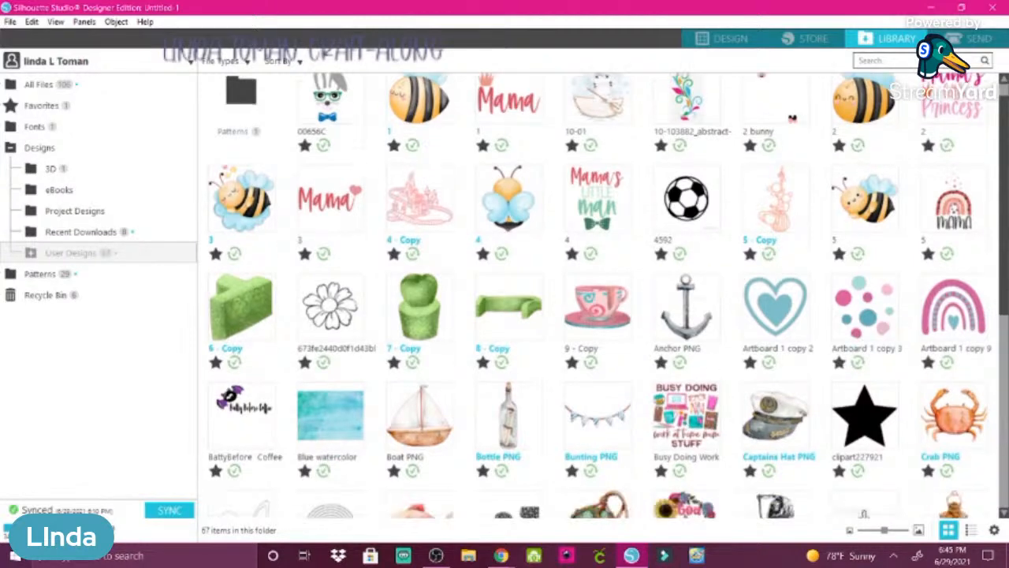
pyautogui.scroll(-3, 599, 295)
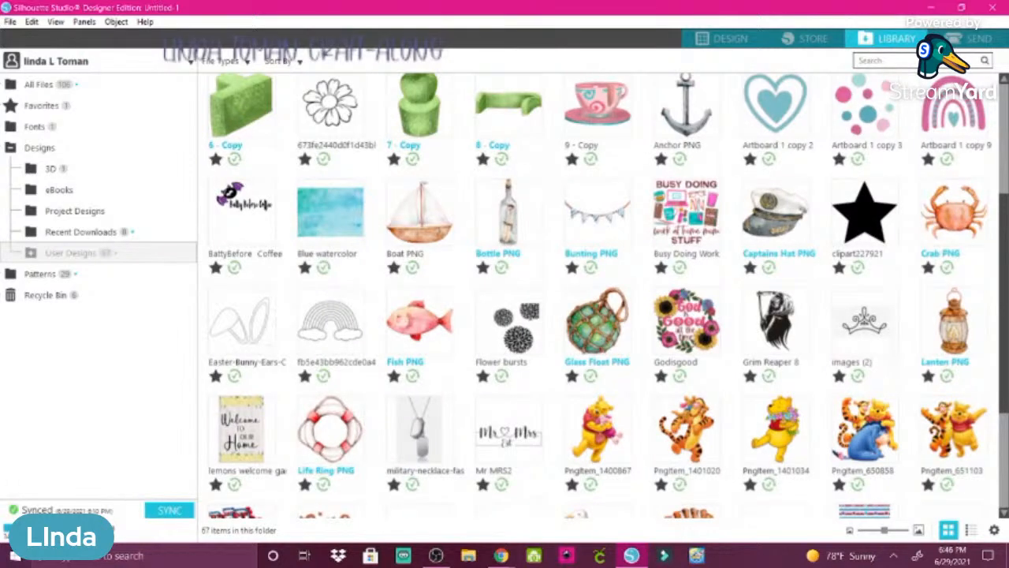
pyautogui.scroll(-2, 599, 296)
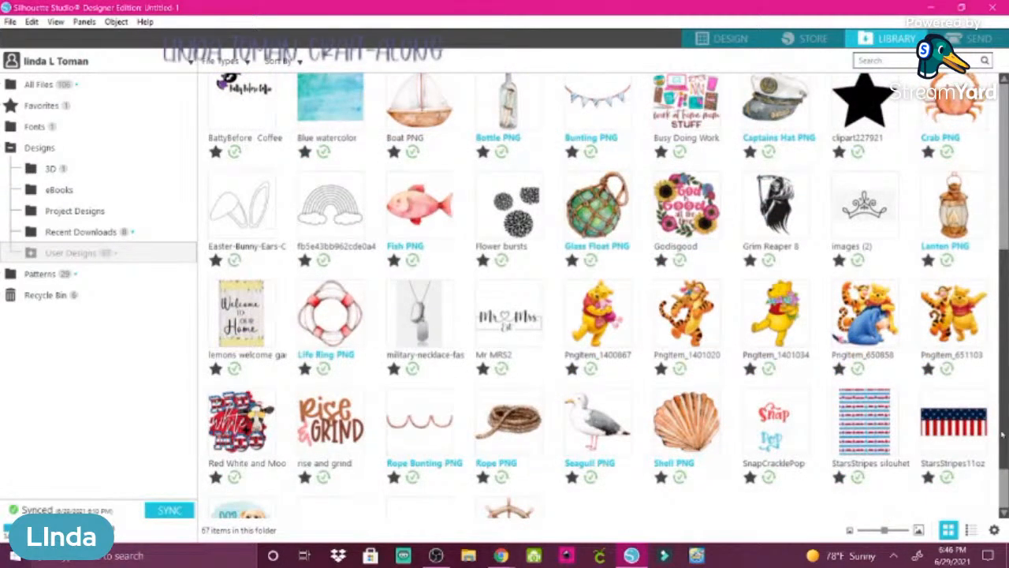
# - Look through the User Designs folder in the library and return to the design page
pyautogui.scroll(-1, 1003, 432)
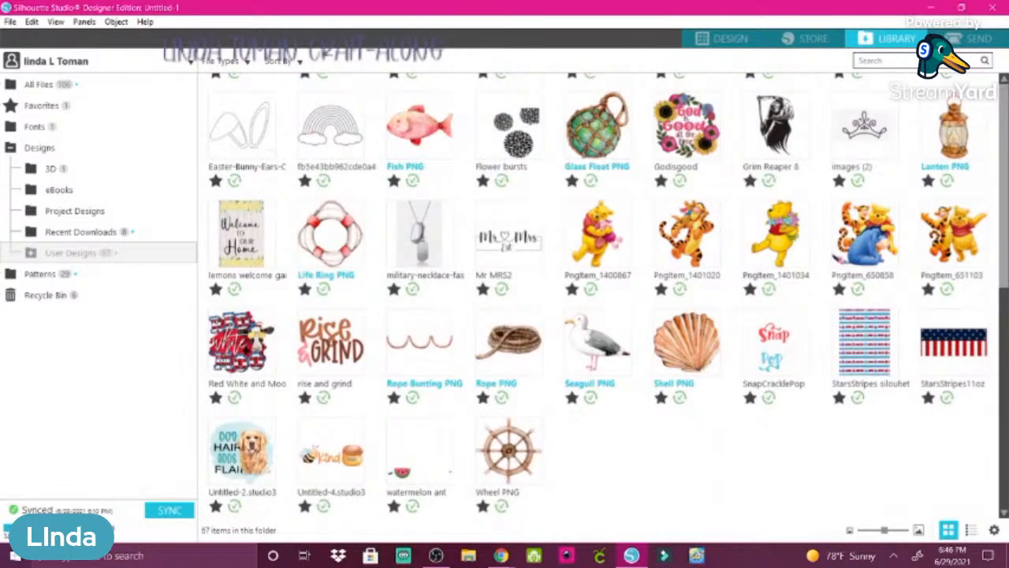
pyautogui.moveTo(1005, 468); pyautogui.dragTo(976, 306)
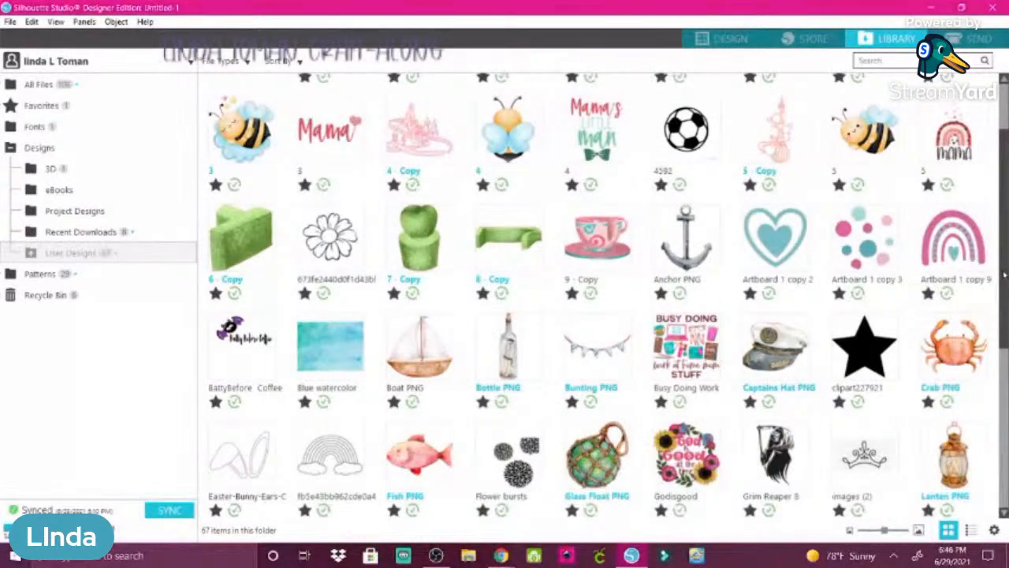
pyautogui.moveTo(1005, 274); pyautogui.dragTo(995, 136)
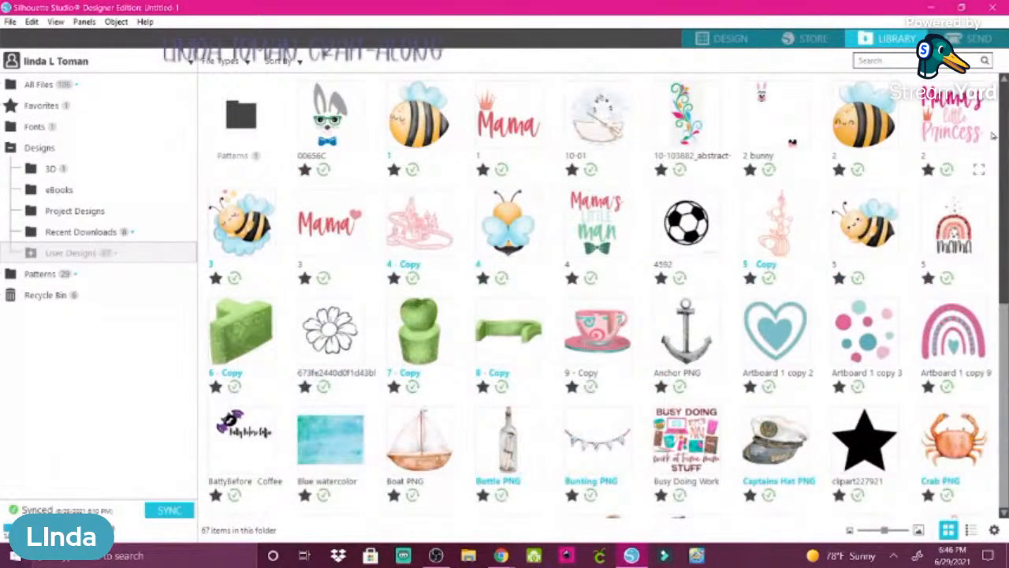
pyautogui.click(731, 39)
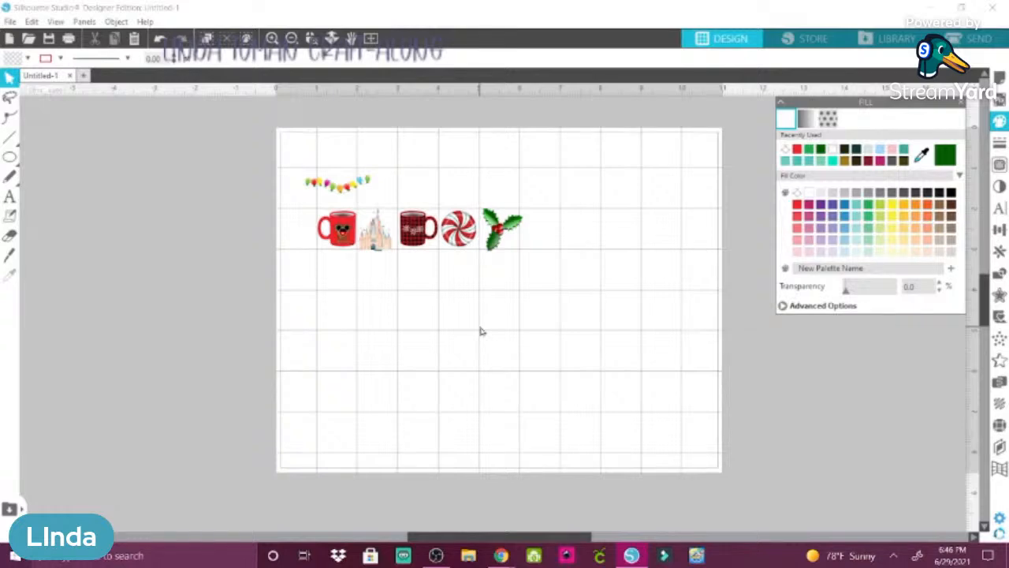
# - Replicate the plain red mug with the Fill Page option so copies cover the whole page
pyautogui.click(340, 238)
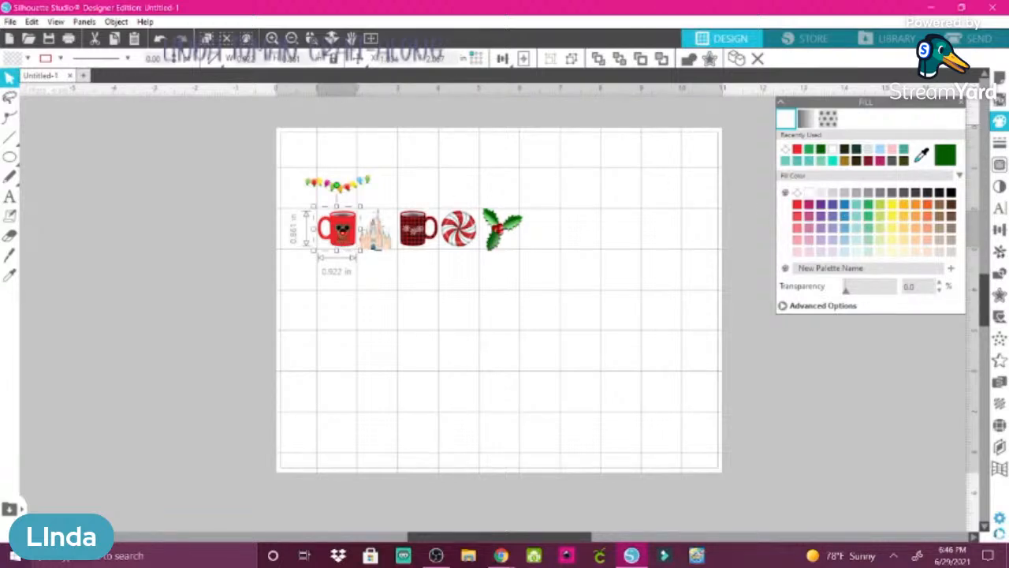
pyautogui.click(999, 251)
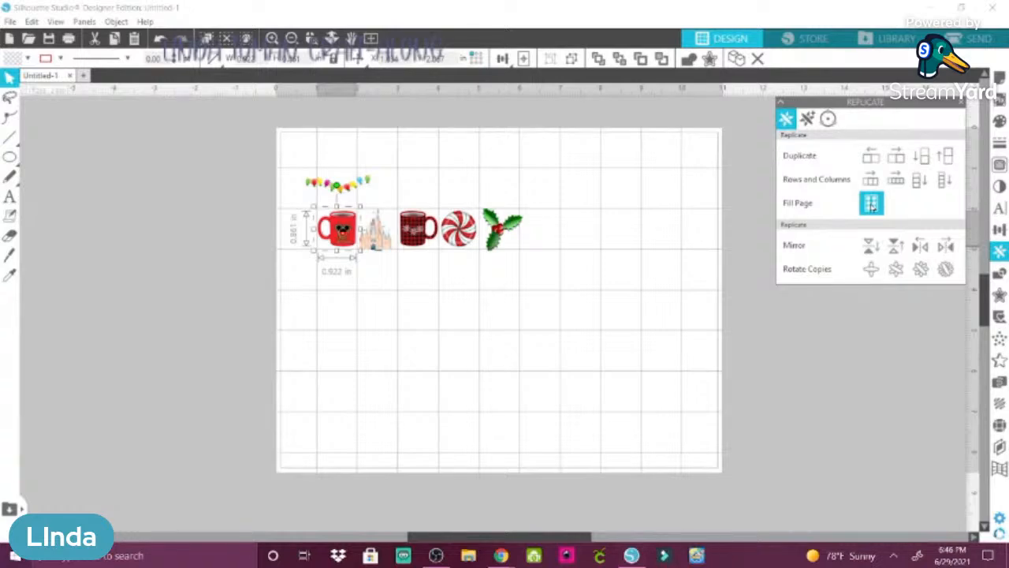
pyautogui.click(872, 205)
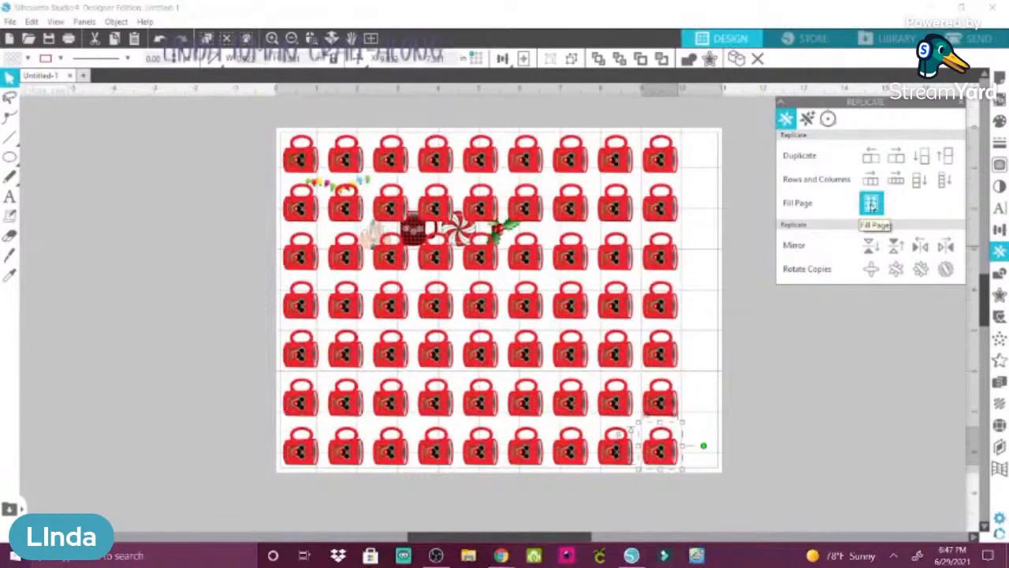
# - Delete the first, third, fifth, seventh and ninth mugs from the first row of the mug grid
pyautogui.click(313, 152)
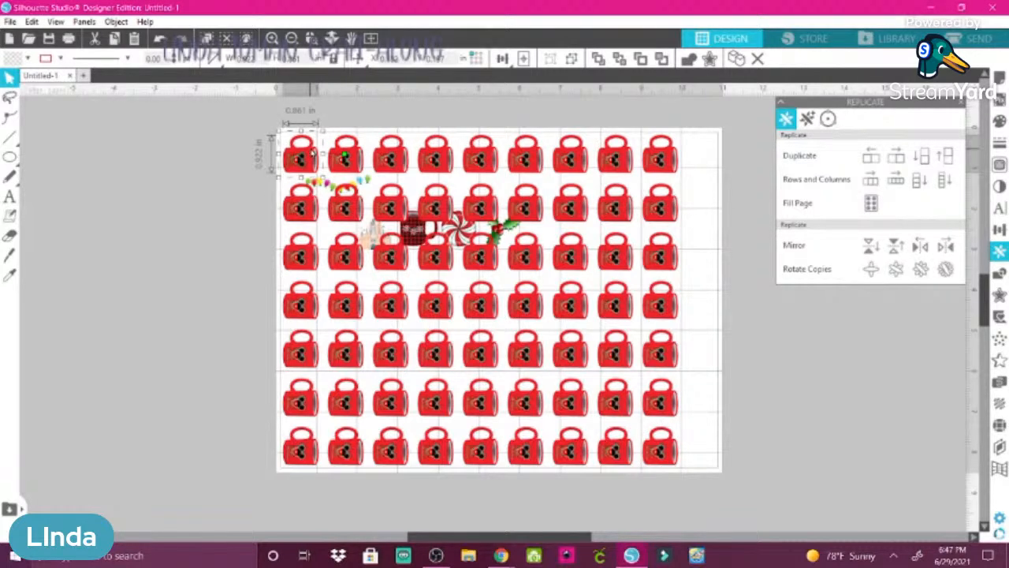
pyautogui.click(758, 61)
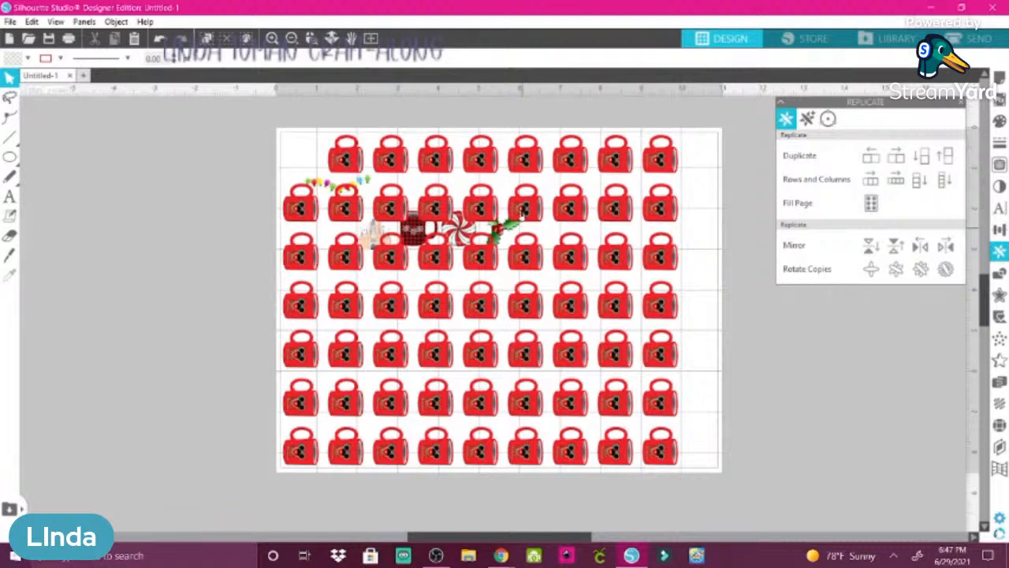
pyautogui.click(487, 170)
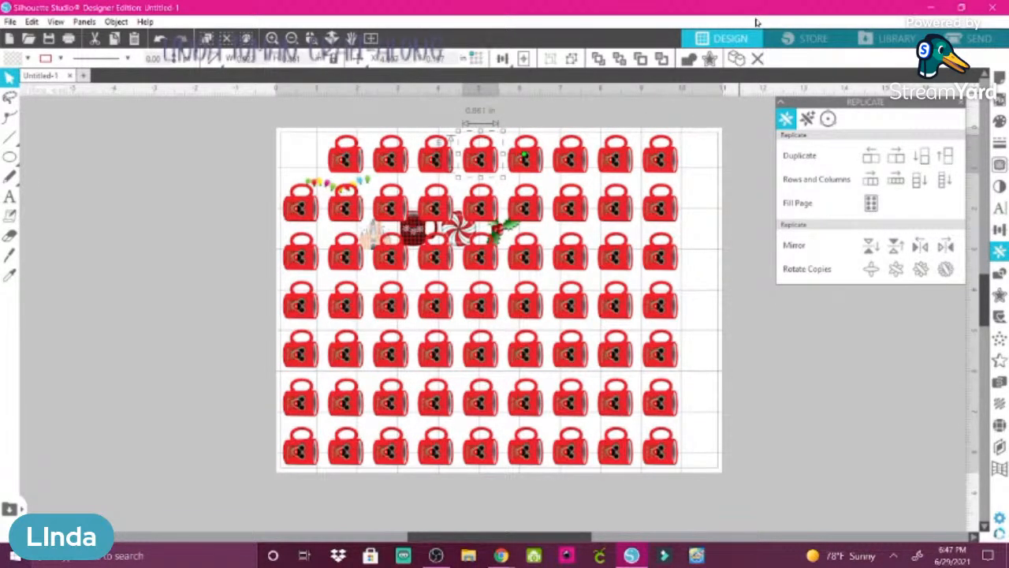
pyautogui.click(389, 161)
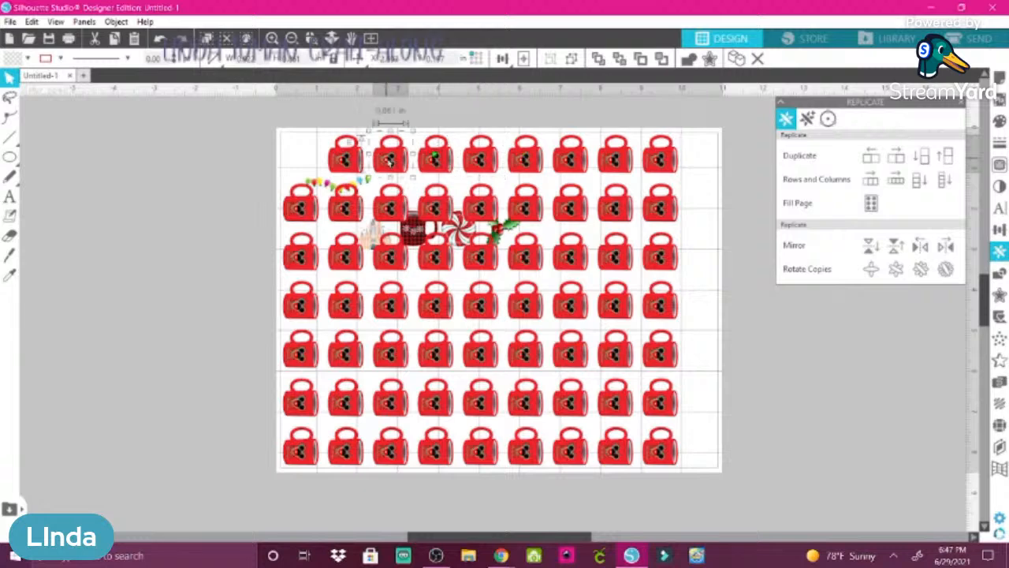
pyautogui.click(758, 59)
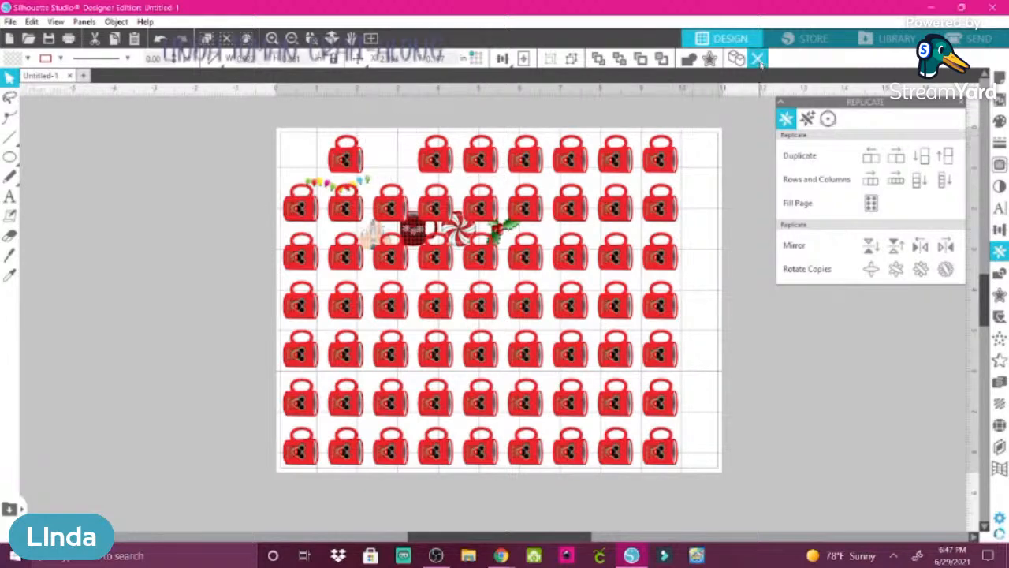
pyautogui.click(481, 160)
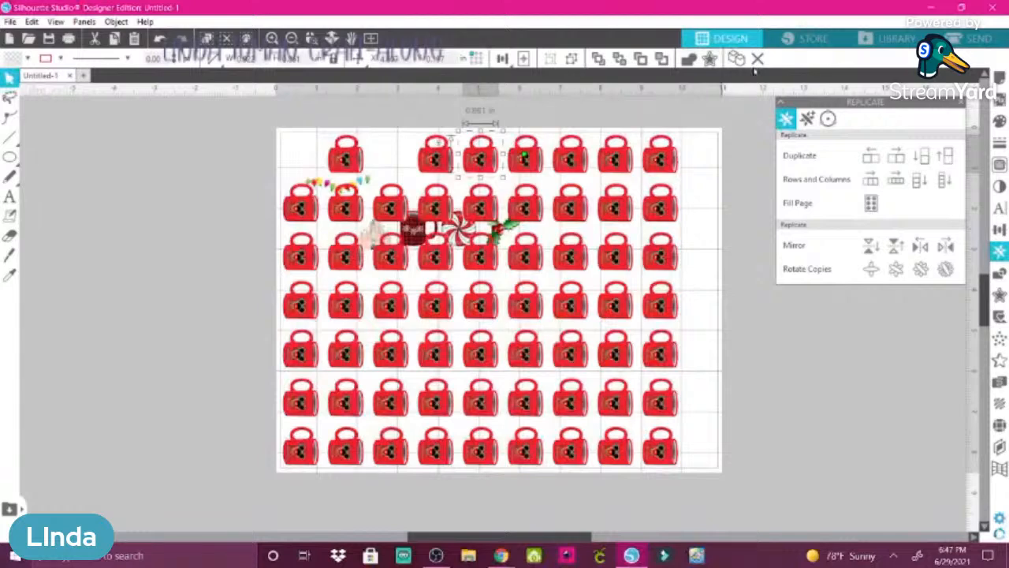
pyautogui.click(758, 59)
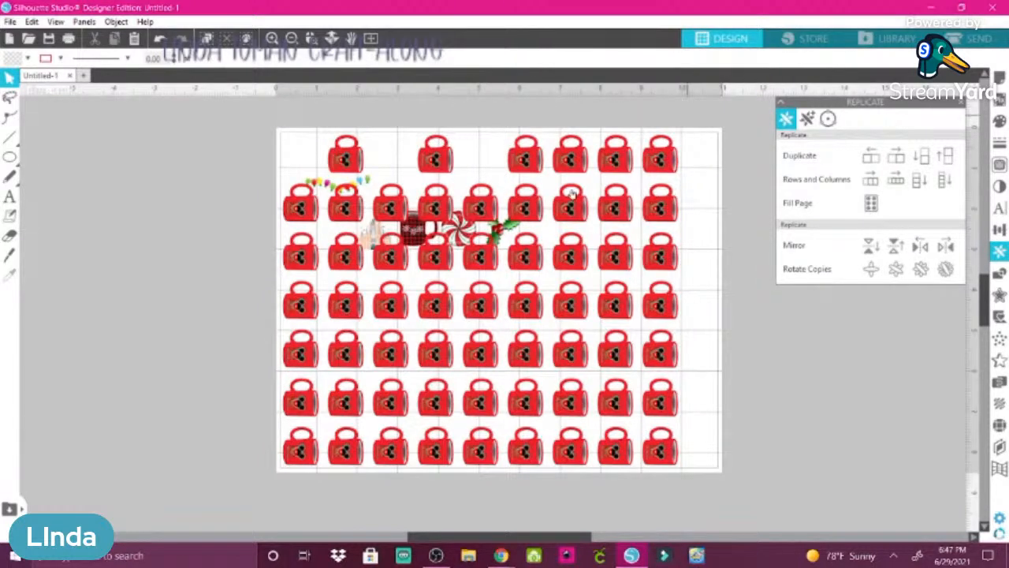
pyautogui.click(585, 167)
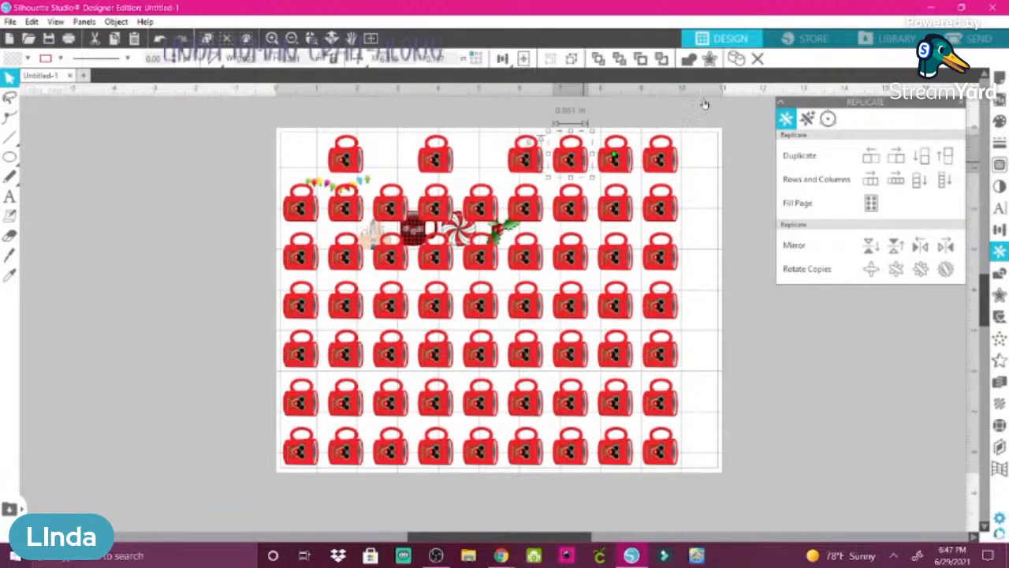
pyautogui.click(758, 60)
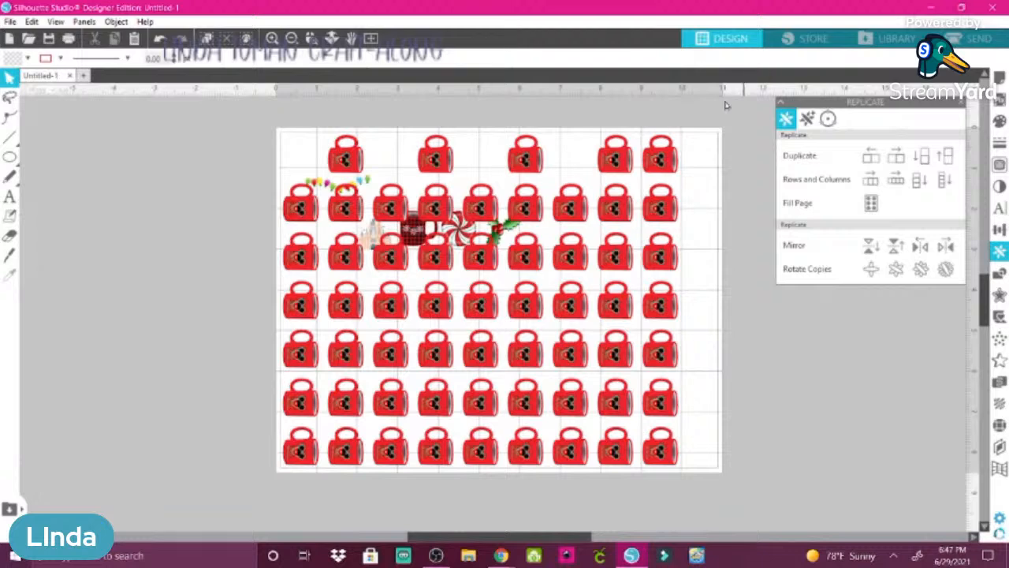
pyautogui.click(660, 162)
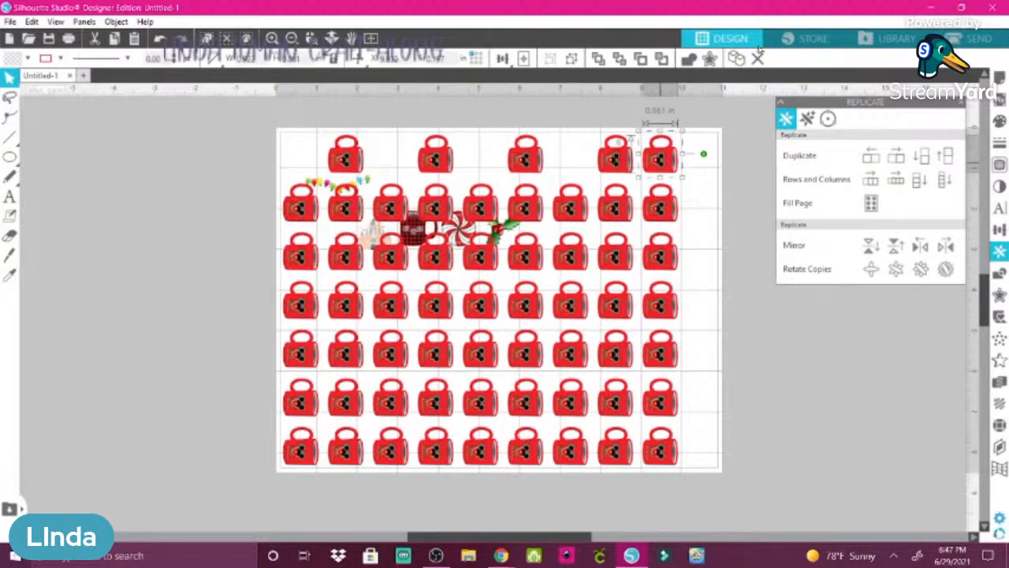
pyautogui.click(757, 60)
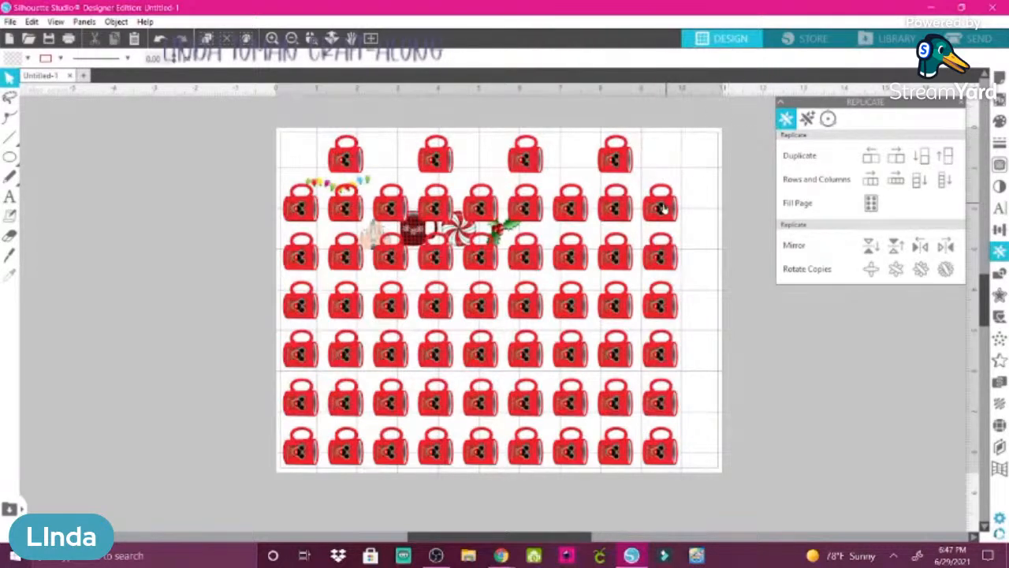
# - Delete the second, fourth, sixth and eighth mugs from the second row to stagger it against the first
pyautogui.click(619, 212)
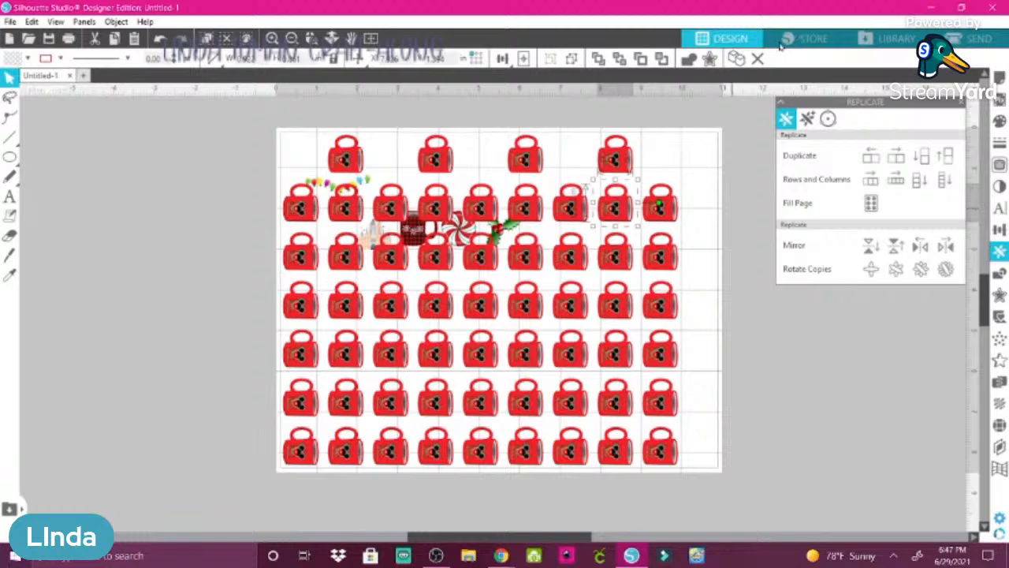
pyautogui.click(757, 60)
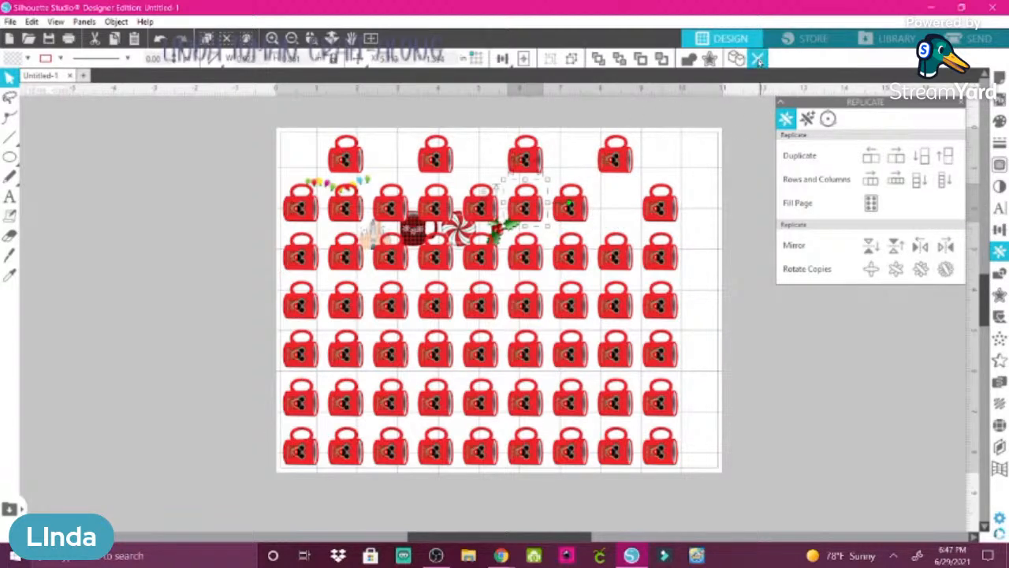
pyautogui.click(758, 60)
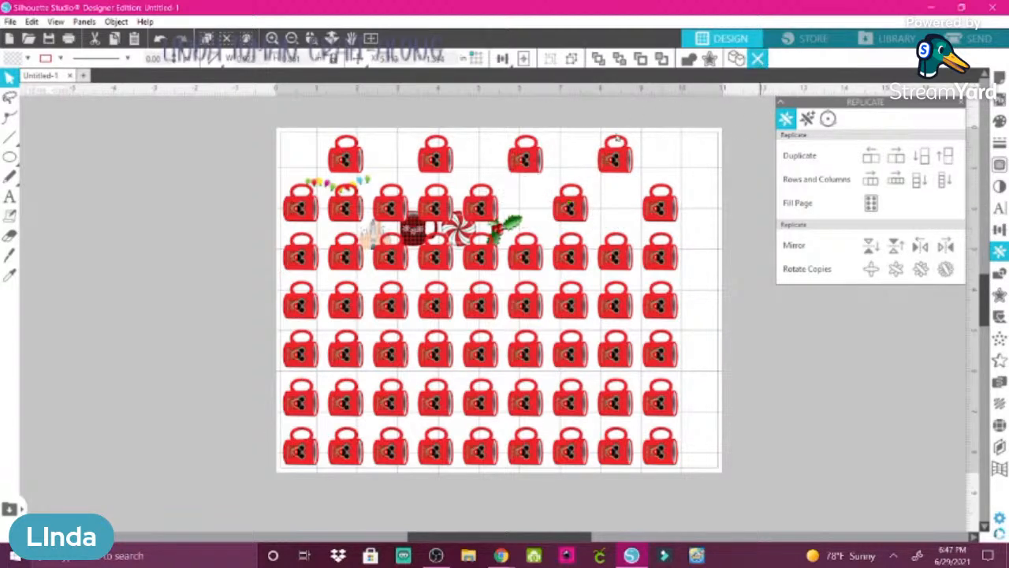
pyautogui.click(435, 206)
pyautogui.click(758, 60)
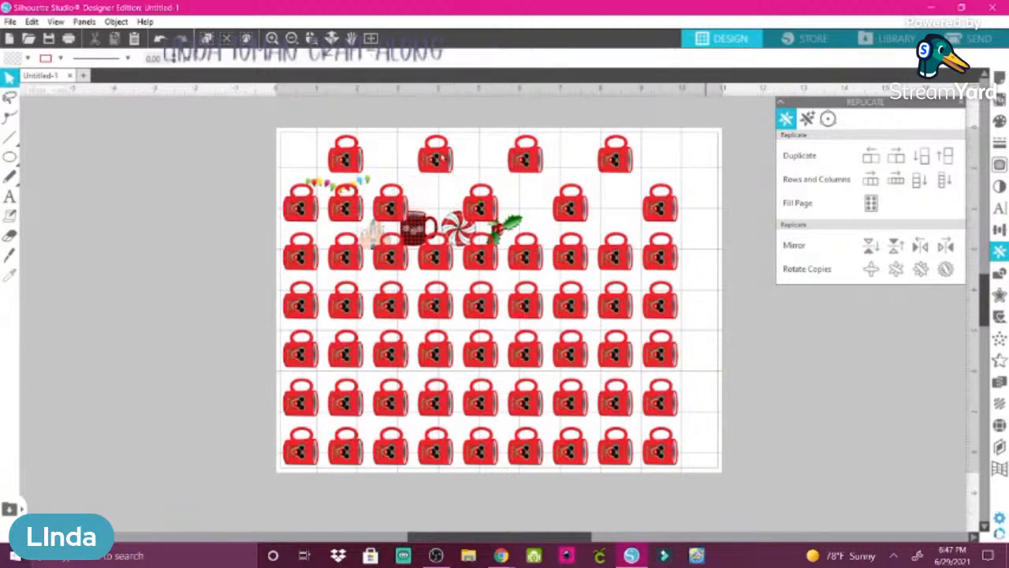
pyautogui.click(415, 166)
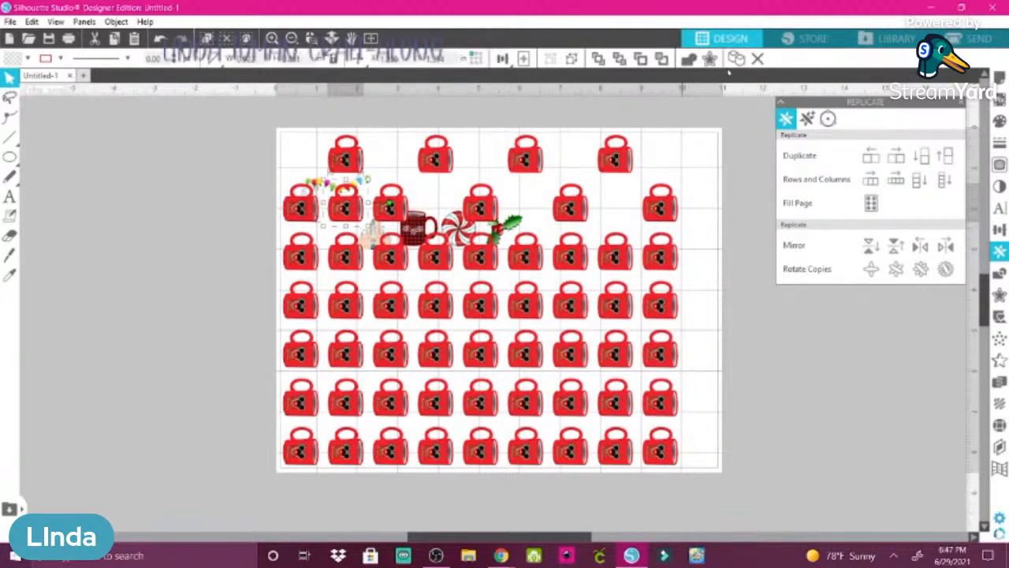
pyautogui.click(758, 61)
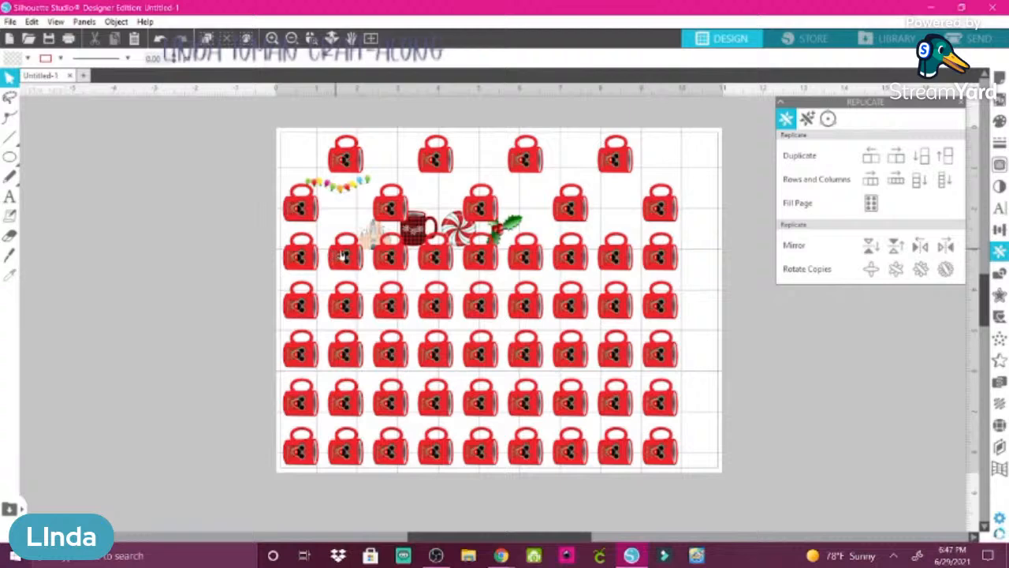
# - Delete the first, third, fifth, seventh and ninth mugs from the third row of the grid
pyautogui.click(299, 255)
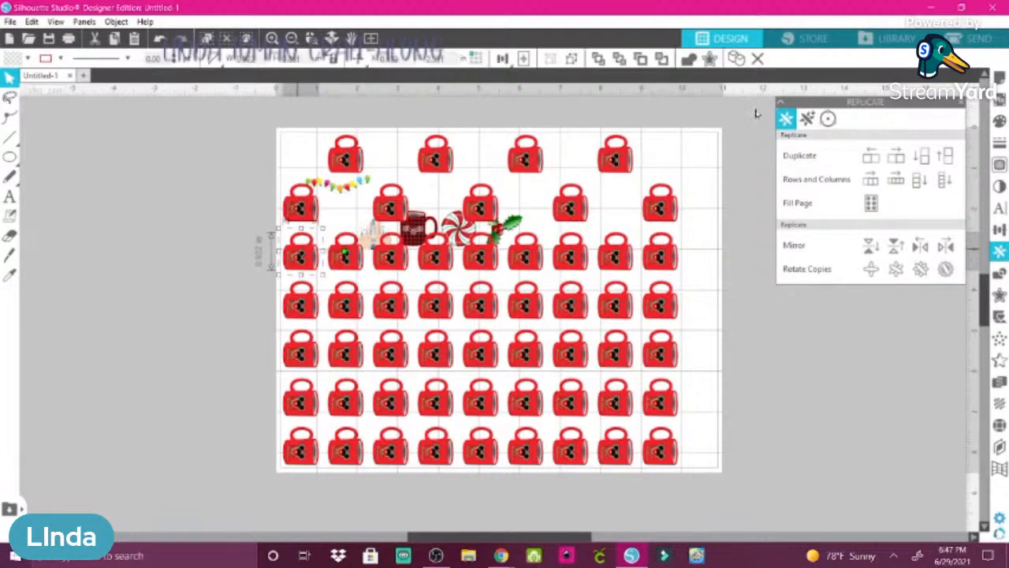
pyautogui.click(758, 59)
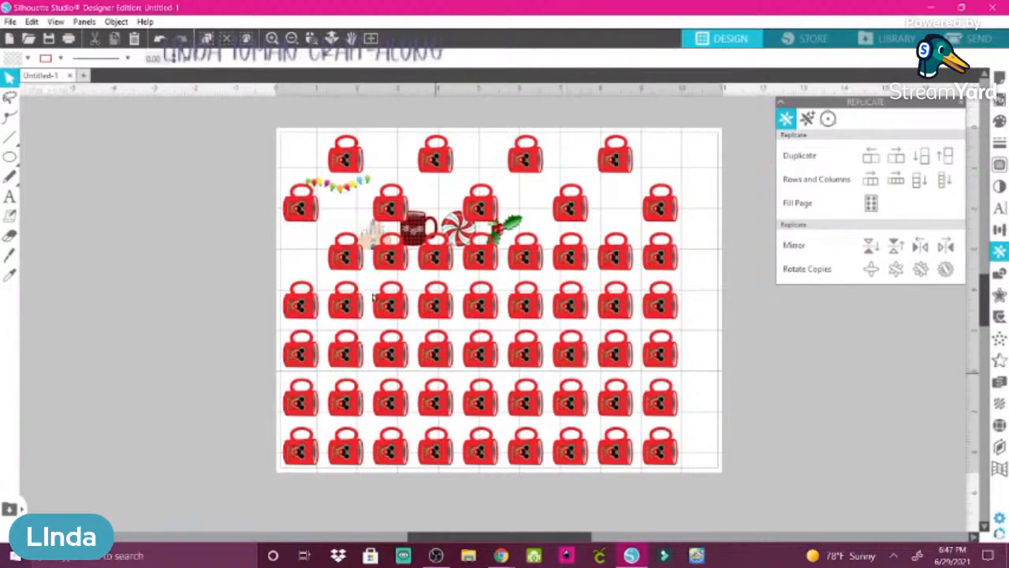
pyautogui.click(390, 258)
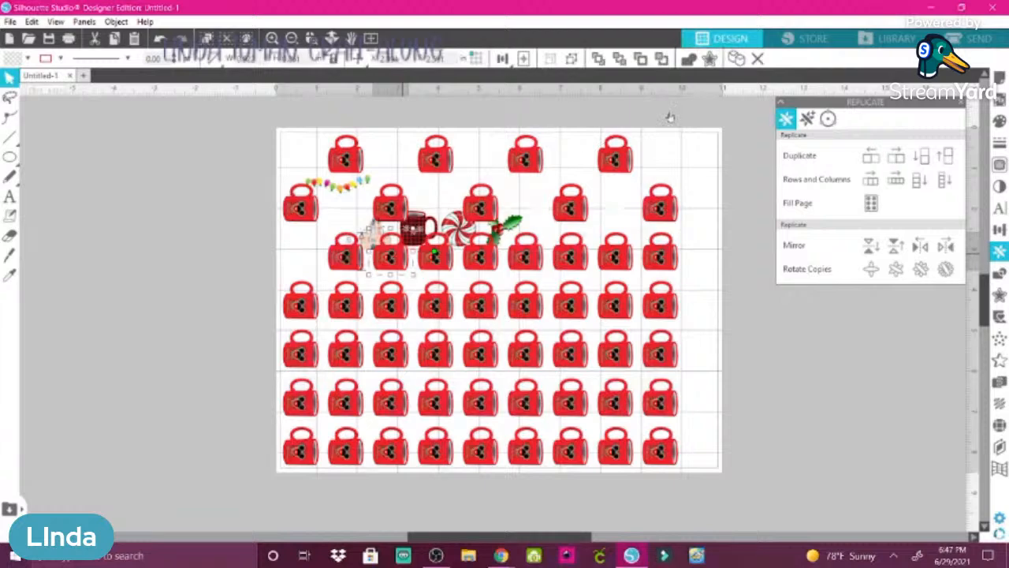
pyautogui.click(758, 61)
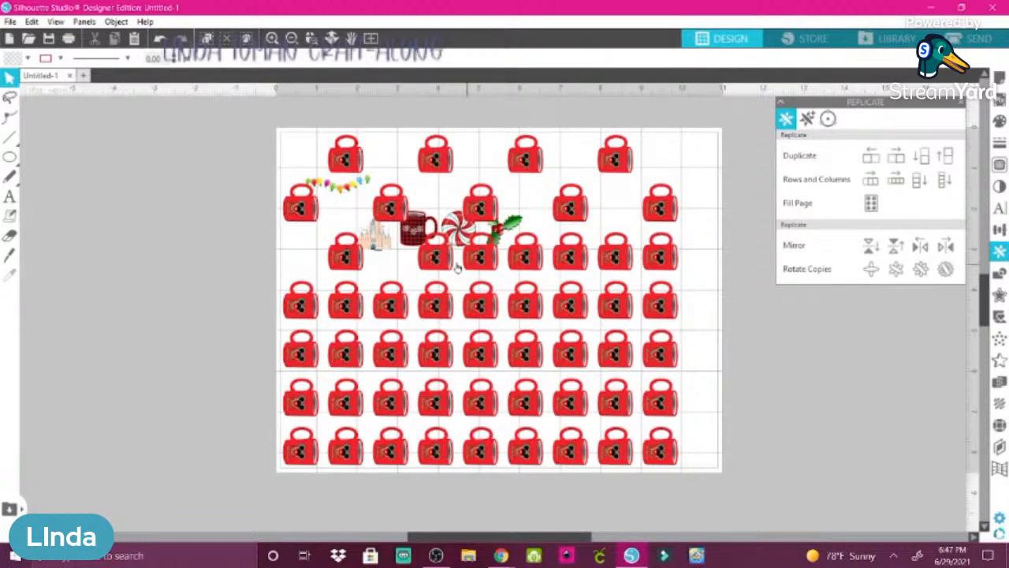
pyautogui.click(487, 259)
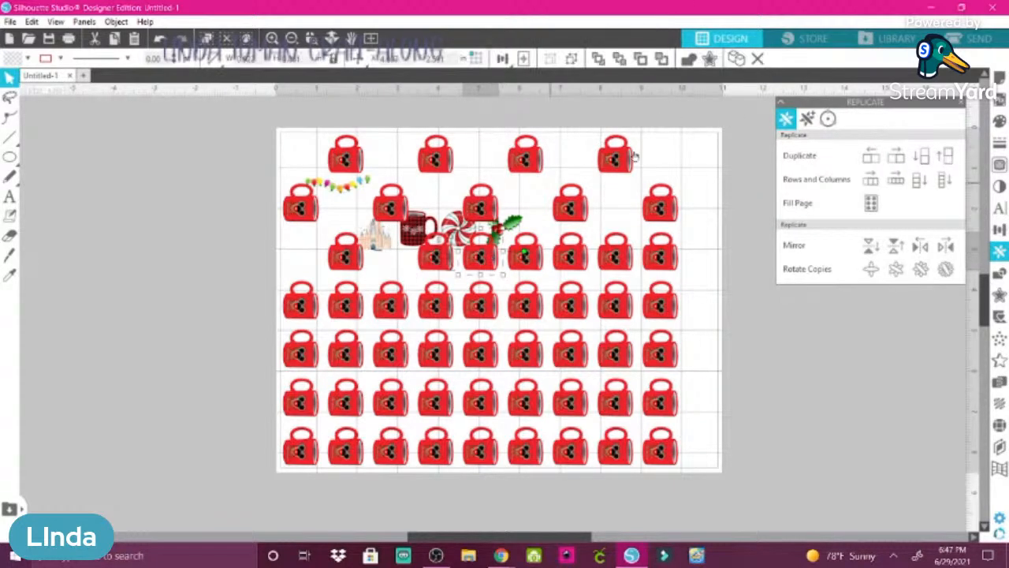
pyautogui.click(759, 61)
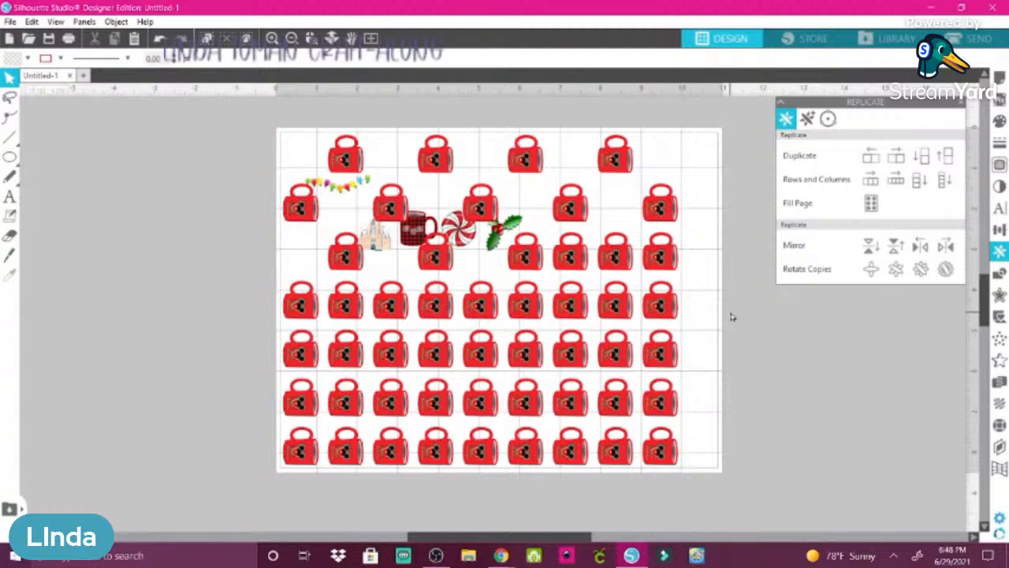
pyautogui.click(570, 260)
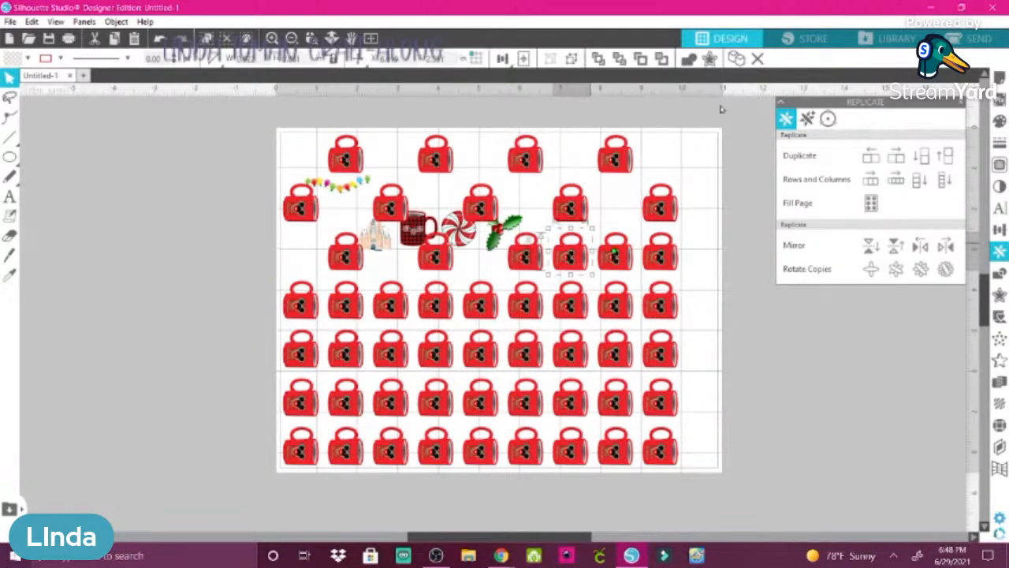
pyautogui.press('Delete')
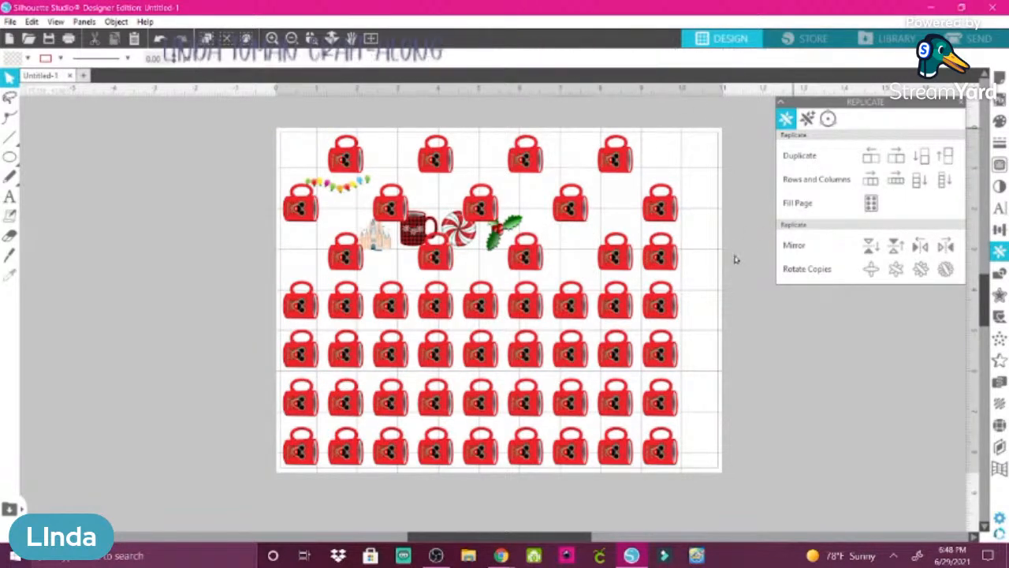
pyautogui.click(661, 264)
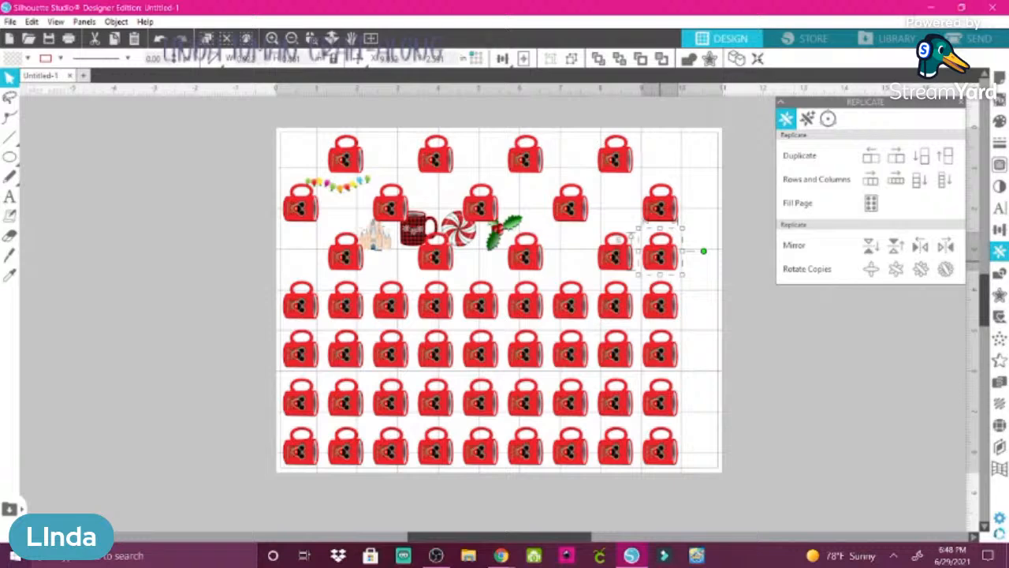
pyautogui.press('Delete')
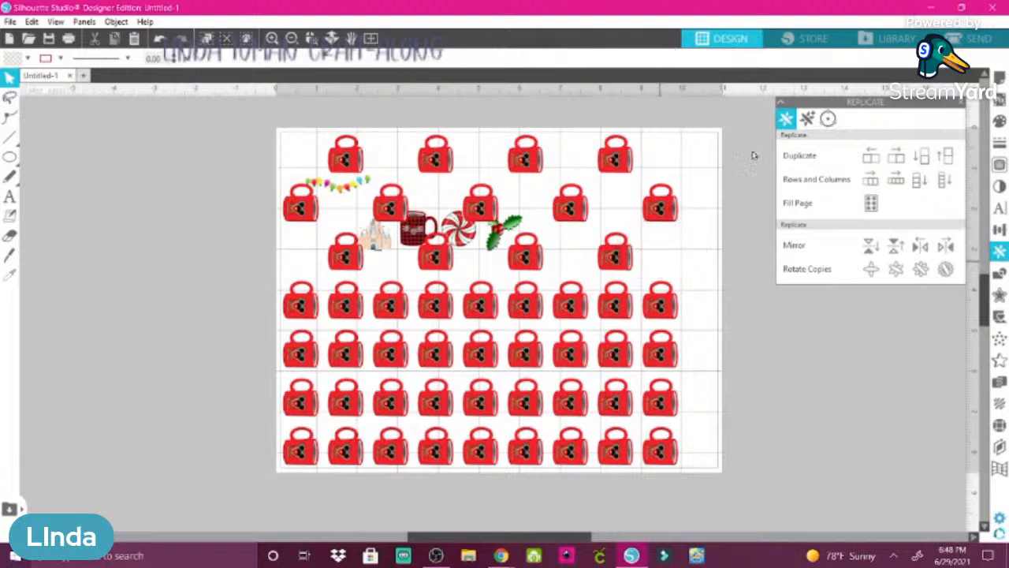
# - Delete the second, fourth, sixth and eighth mugs from the fourth row of the grid
pyautogui.click(616, 307)
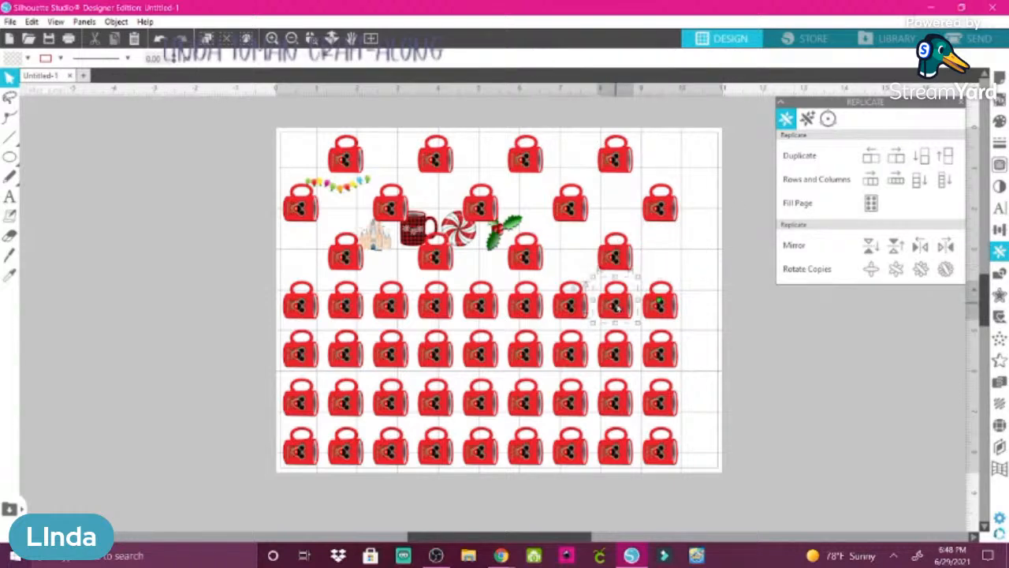
pyautogui.keyDown('shift'); pyautogui.click(521, 311); pyautogui.keyUp('shift')
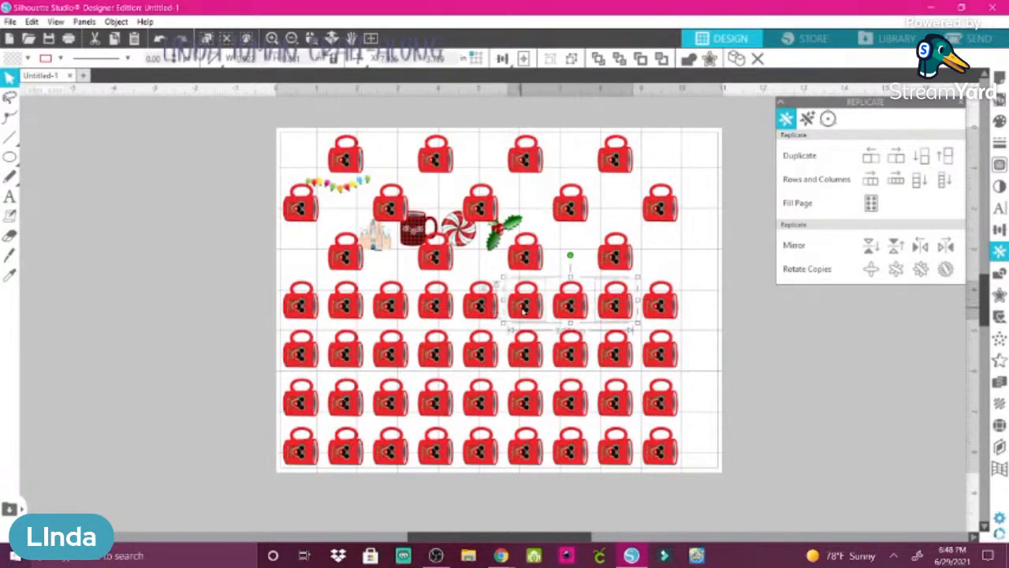
pyautogui.keyDown('shift'); pyautogui.click(436, 309); pyautogui.keyUp('shift')
pyautogui.keyDown('shift'); pyautogui.click(344, 311); pyautogui.keyUp('shift')
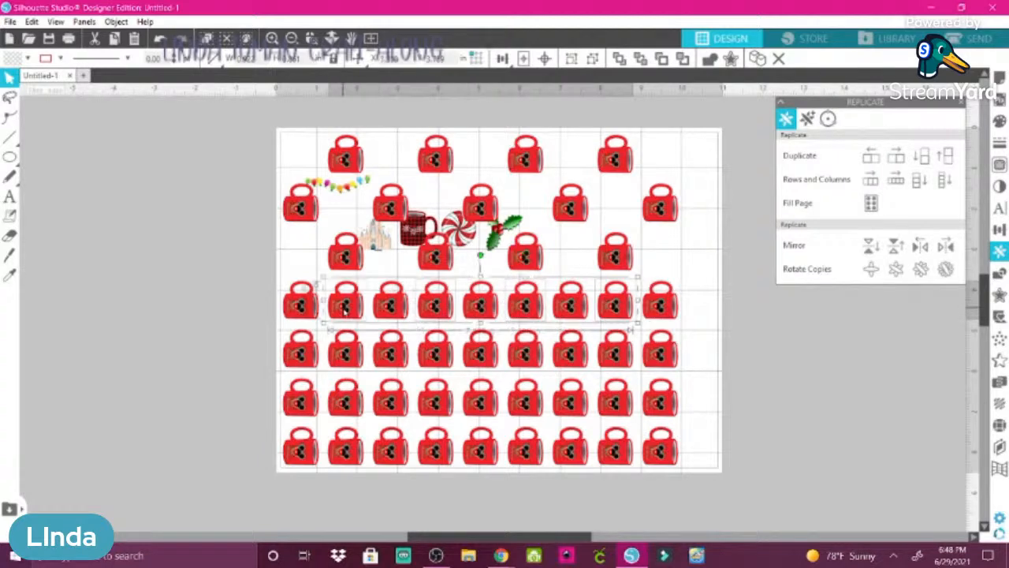
pyautogui.click(779, 61)
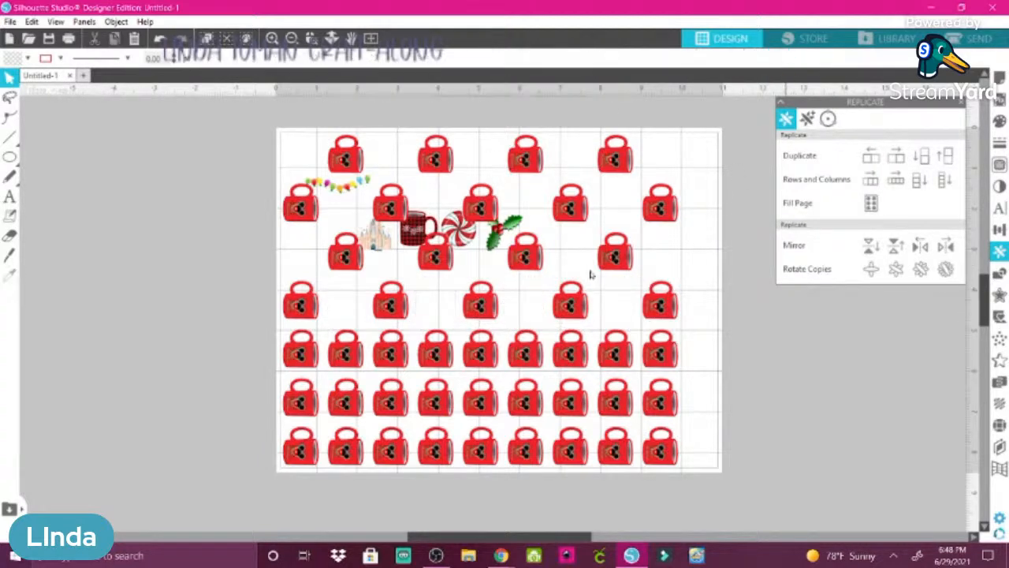
# - Delete the first, third, fifth, seventh and ninth mugs from the fifth row of the grid
pyautogui.click(308, 355)
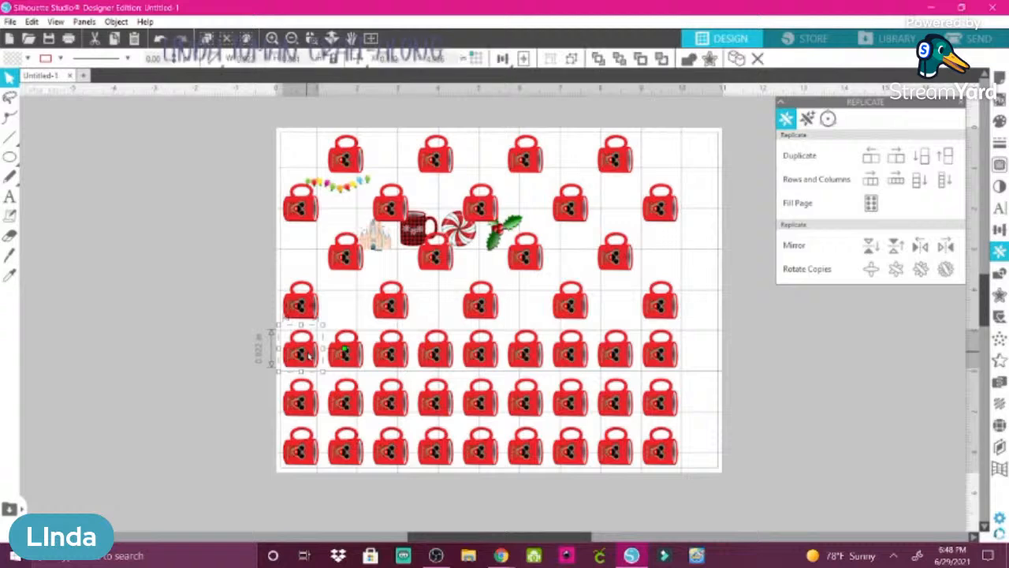
pyautogui.keyDown('shift'); pyautogui.click(397, 367); pyautogui.keyUp('shift')
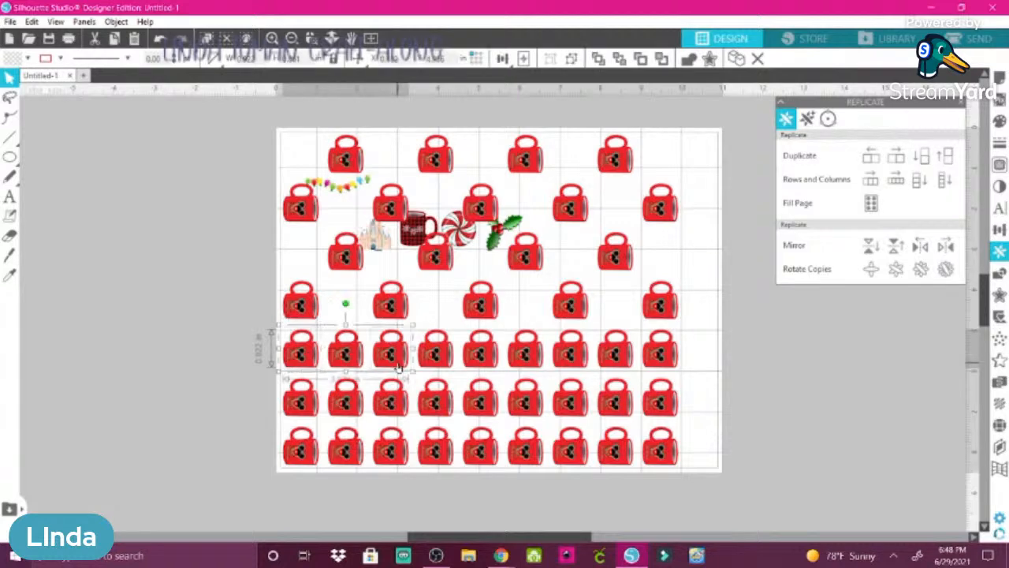
pyautogui.keyDown('shift'); pyautogui.click(478, 360); pyautogui.keyUp('shift')
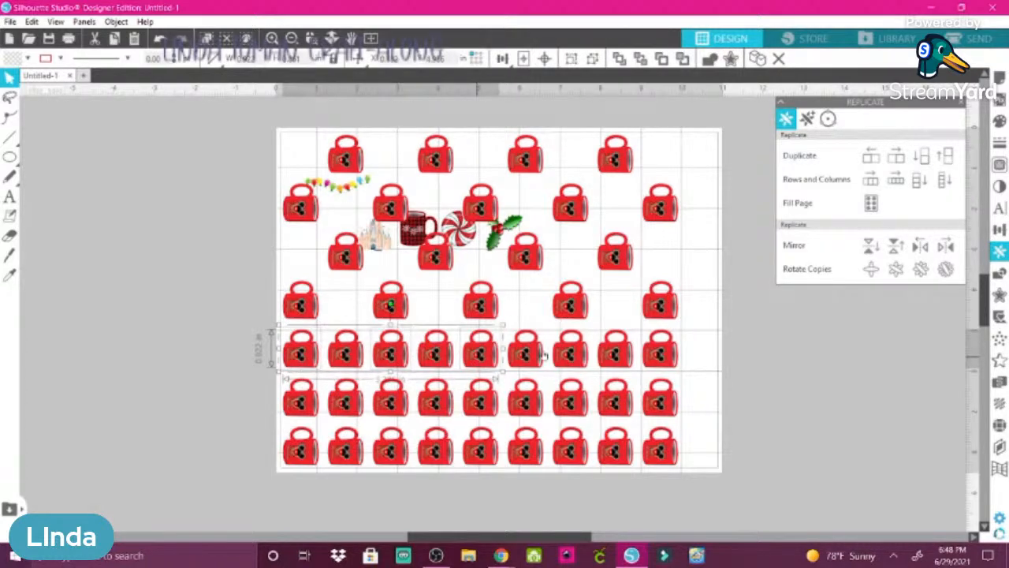
pyautogui.keyDown('shift'); pyautogui.click(572, 357); pyautogui.keyUp('shift')
pyautogui.keyDown('shift'); pyautogui.click(657, 356); pyautogui.keyUp('shift')
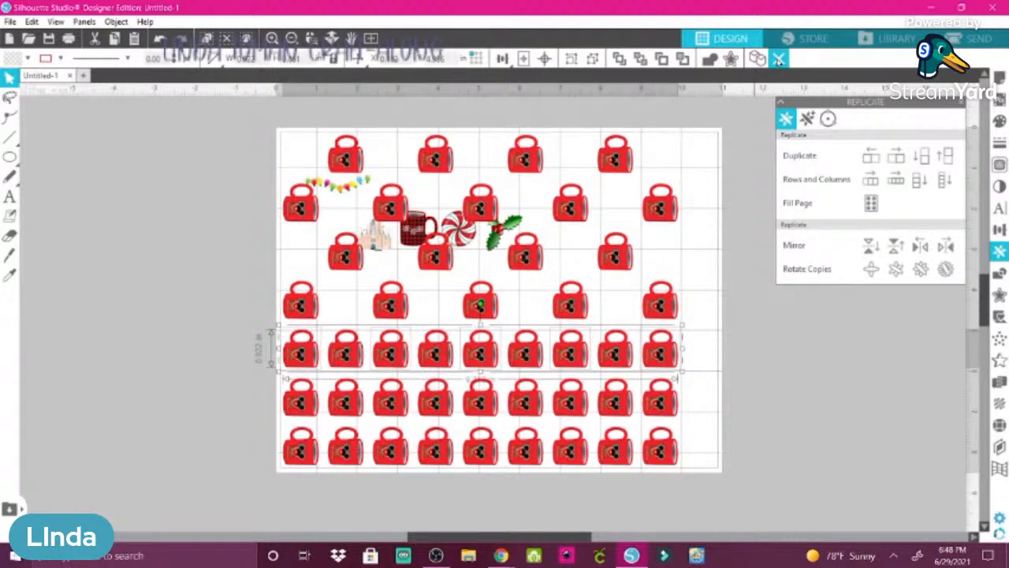
pyautogui.click(779, 60)
pyautogui.click(661, 400)
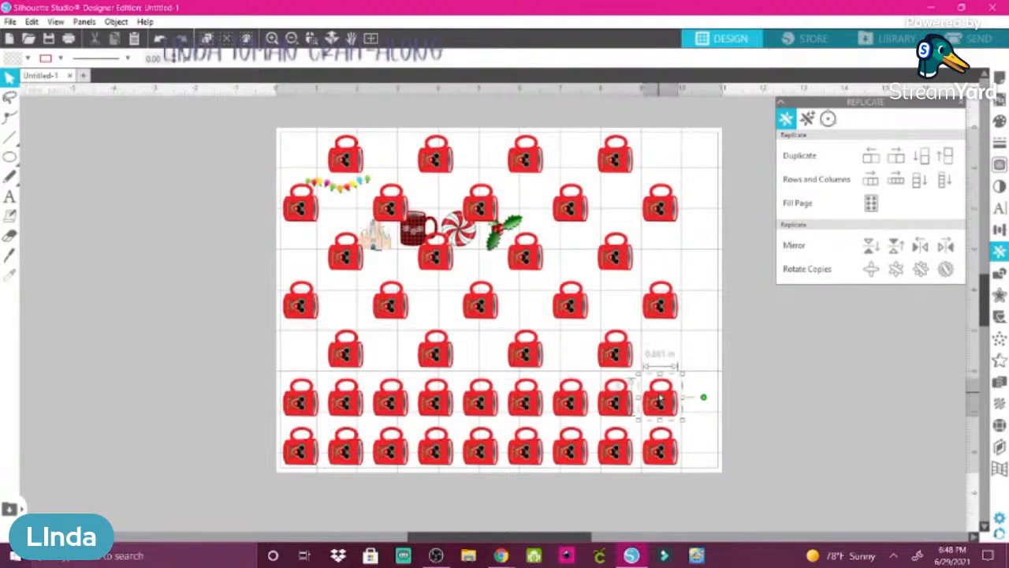
pyautogui.keyDown('shift'); pyautogui.click(570, 400); pyautogui.keyUp('shift')
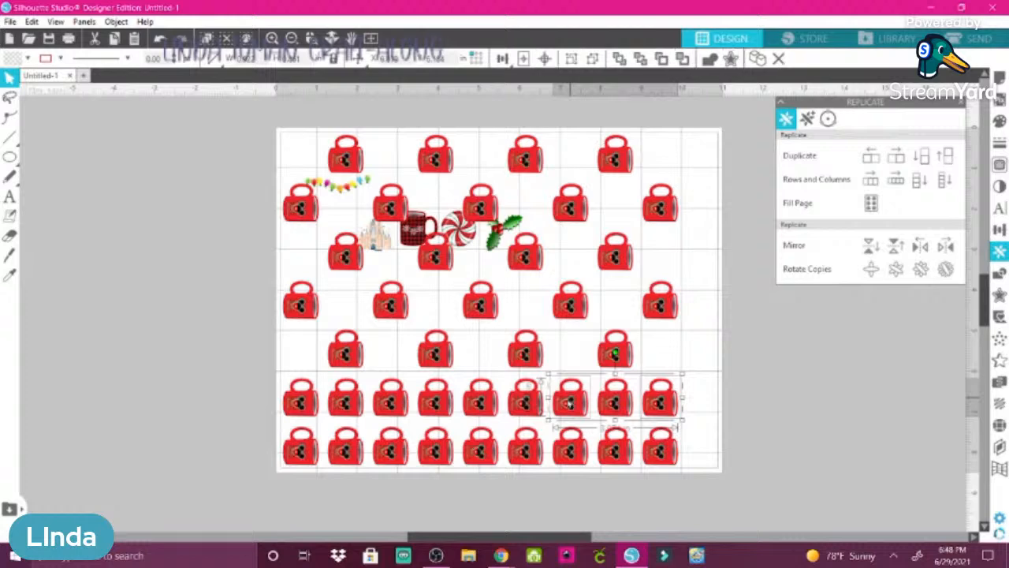
pyautogui.keyDown('shift'); pyautogui.click(485, 407); pyautogui.keyUp('shift')
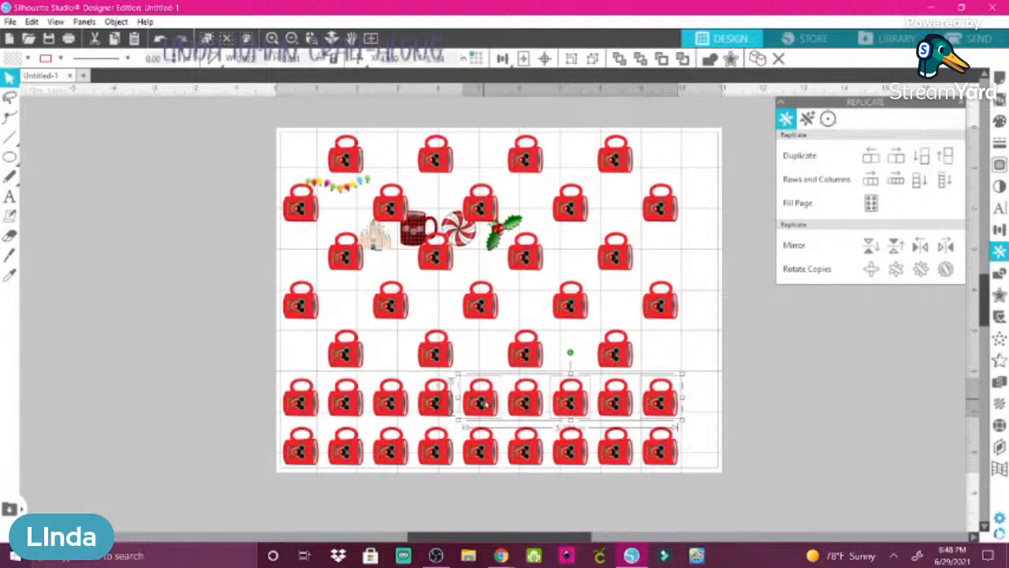
pyautogui.keyDown('shift'); pyautogui.click(398, 406); pyautogui.keyUp('shift')
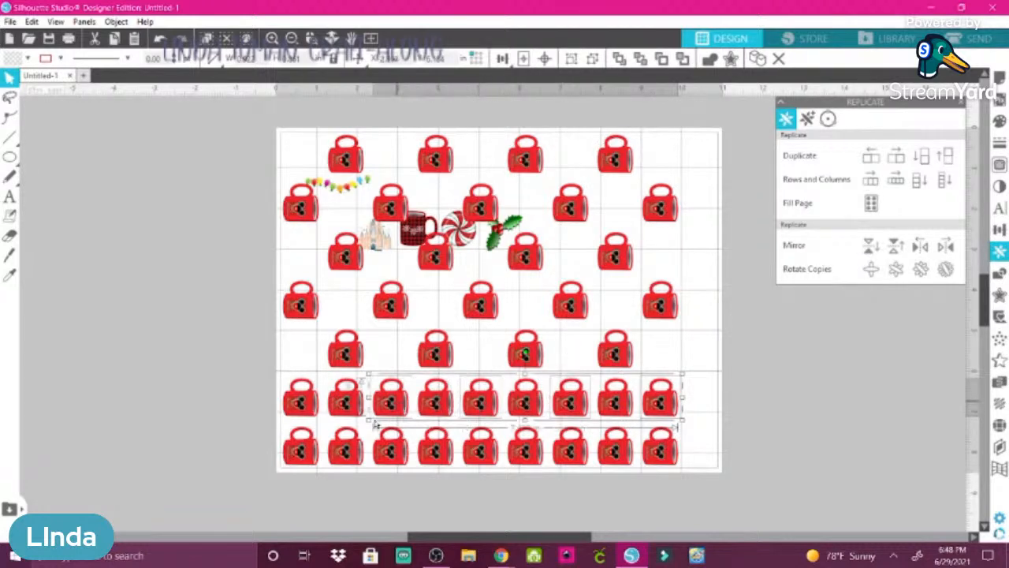
pyautogui.keyDown('shift'); pyautogui.click(298, 402); pyautogui.keyUp('shift')
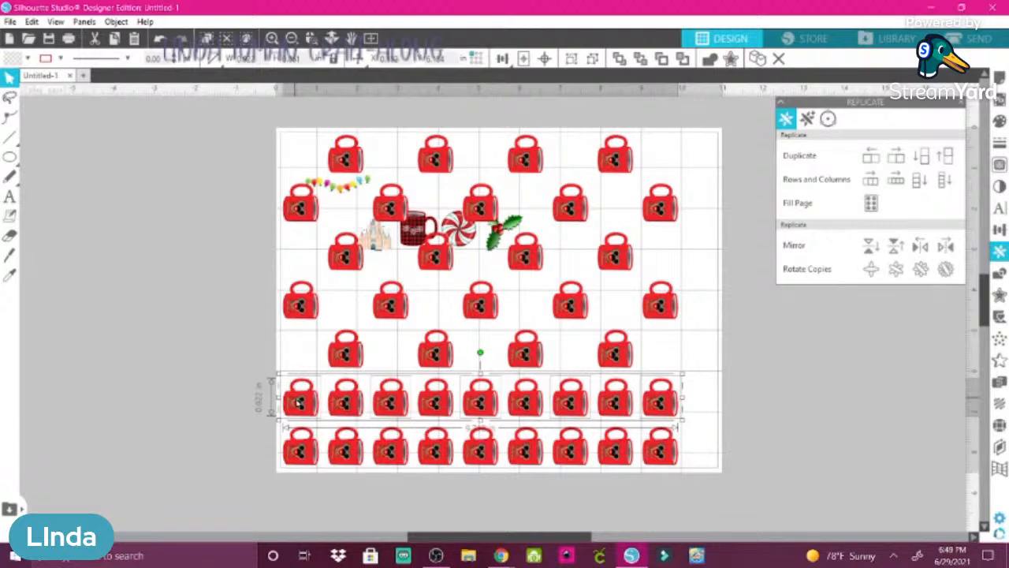
pyautogui.click(217, 381)
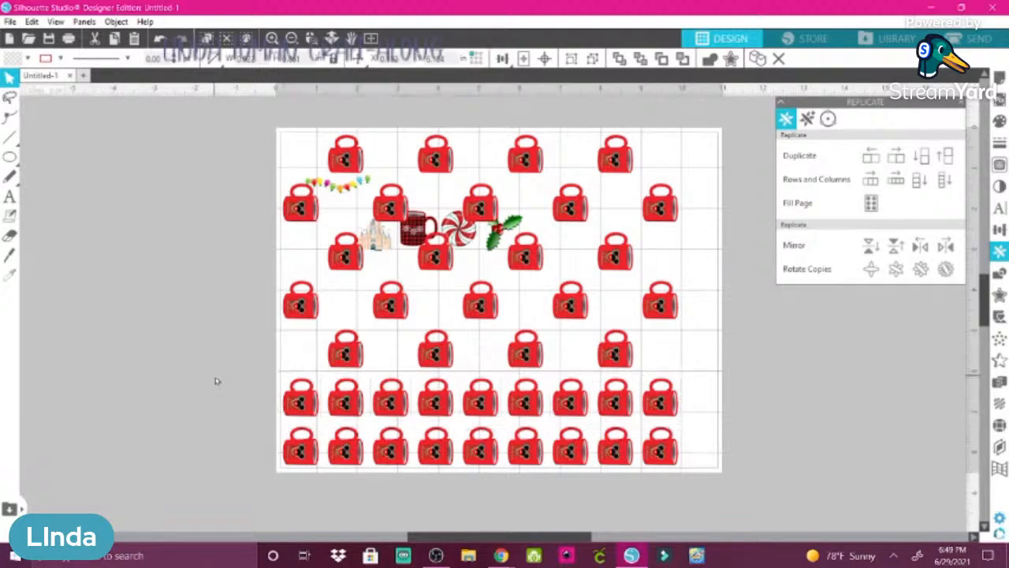
# - Delete the second, fourth, sixth and eighth mugs from the sixth row of the grid
pyautogui.click(344, 401)
pyautogui.keyDown('shift'); pyautogui.click(427, 402); pyautogui.keyUp('shift')
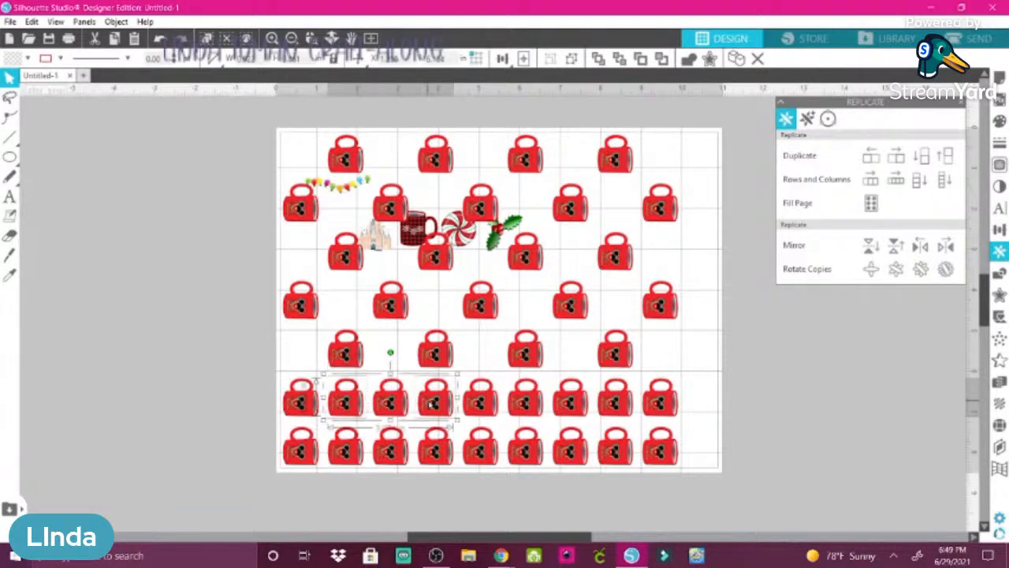
pyautogui.keyDown('shift'); pyautogui.click(526, 402); pyautogui.keyUp('shift')
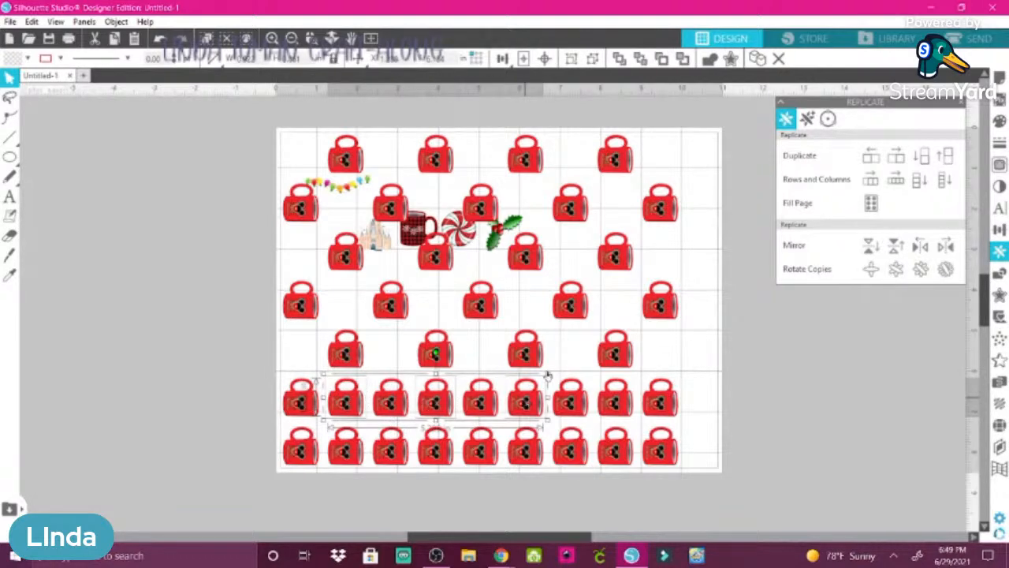
pyautogui.keyDown('shift'); pyautogui.click(613, 411); pyautogui.keyUp('shift')
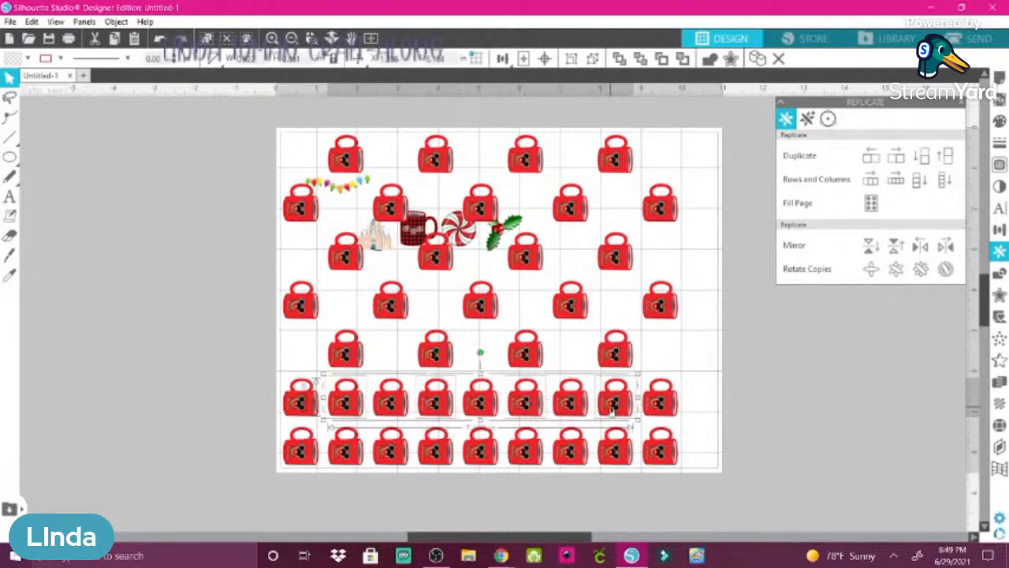
pyautogui.click(779, 59)
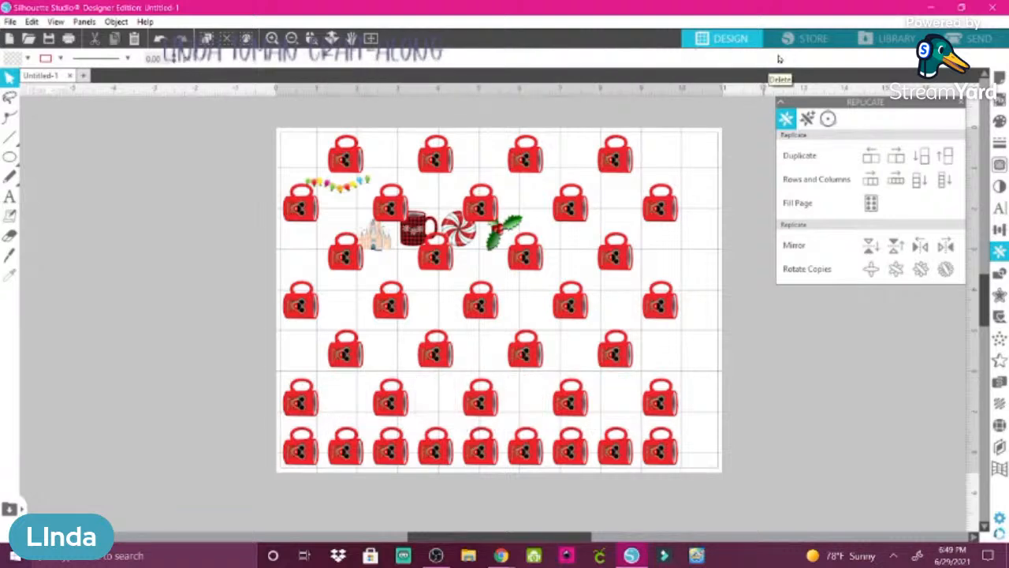
# - Delete the first, third, fifth, seventh and ninth mugs from the seventh and last row of the grid
pyautogui.click(347, 451)
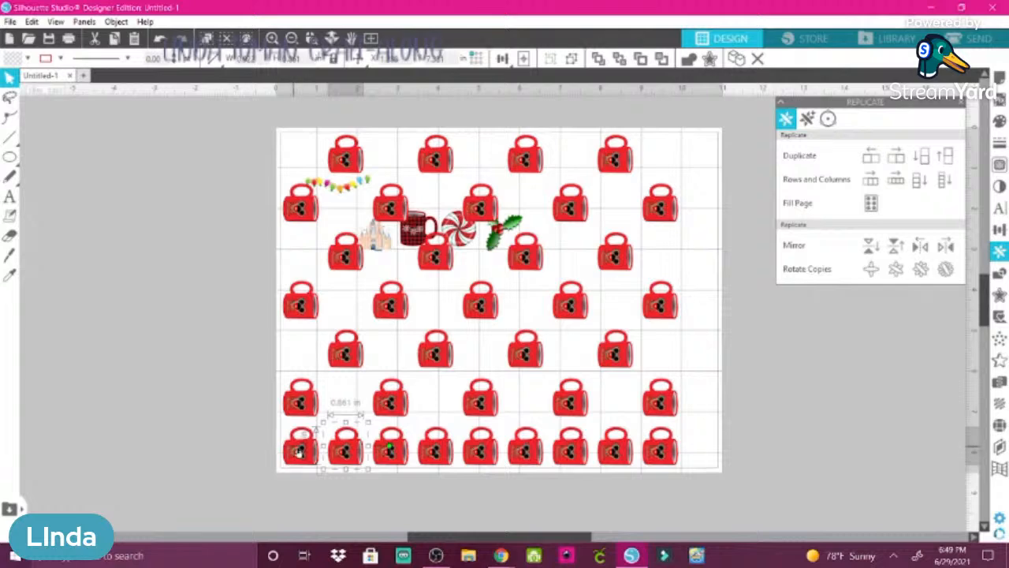
pyautogui.click(301, 453)
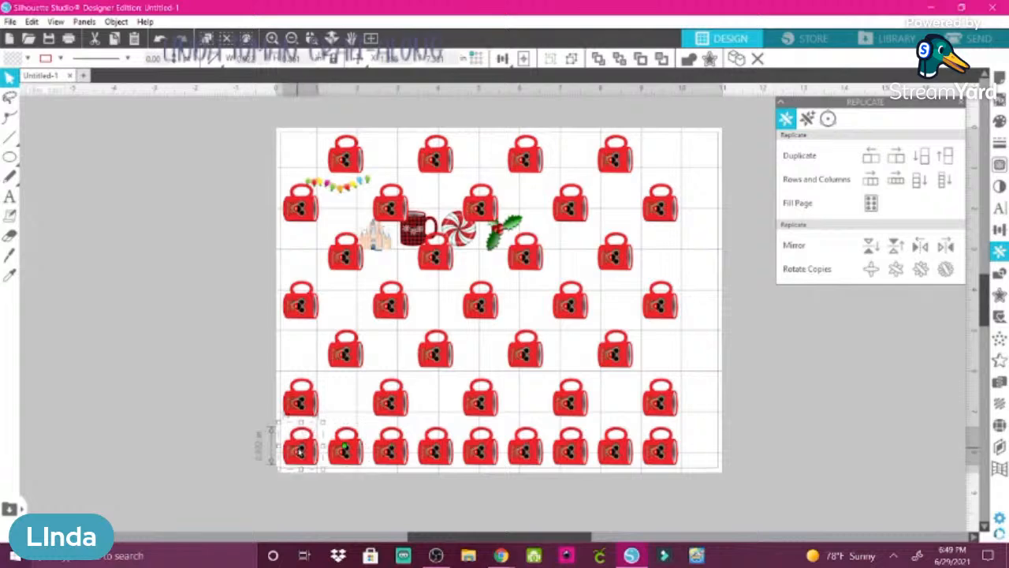
pyautogui.keyDown('shift'); pyautogui.click(389, 454); pyautogui.keyUp('shift')
pyautogui.keyDown('shift'); pyautogui.click(455, 447); pyautogui.keyUp('shift')
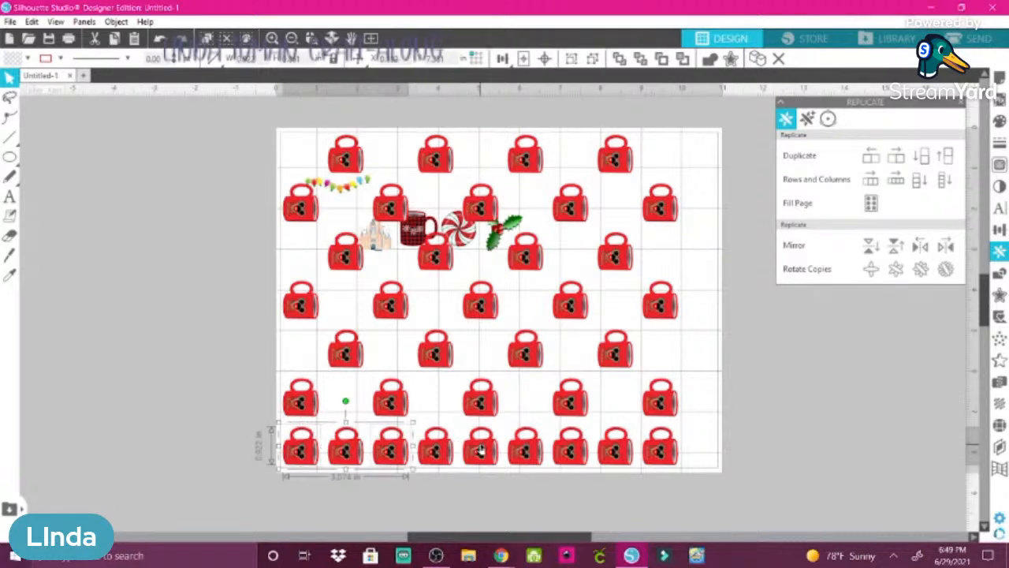
pyautogui.keyDown('shift'); pyautogui.click(481, 449); pyautogui.keyUp('shift')
pyautogui.keyDown('shift'); pyautogui.click(568, 450); pyautogui.keyUp('shift')
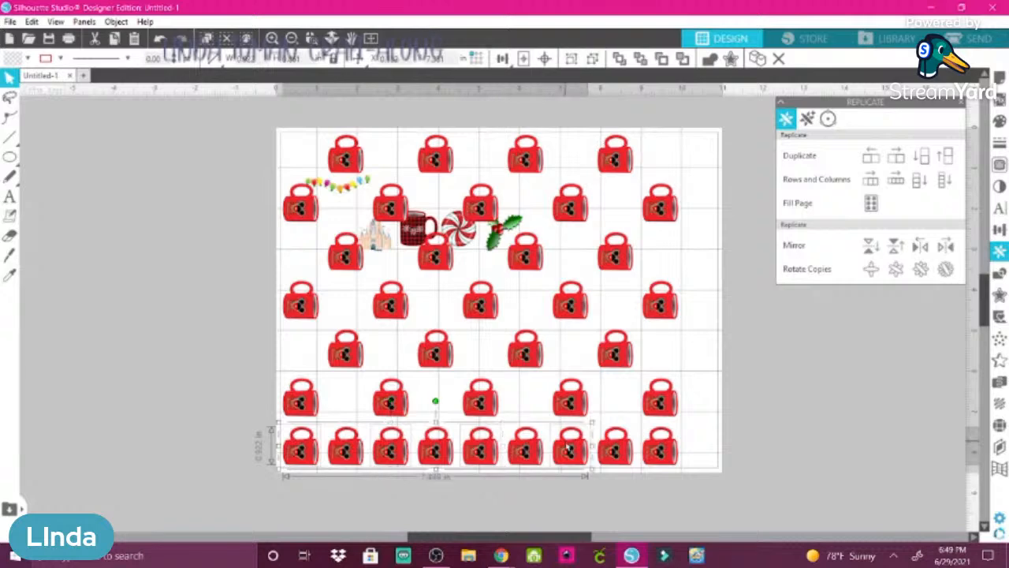
pyautogui.keyDown('shift'); pyautogui.click(657, 450); pyautogui.keyUp('shift')
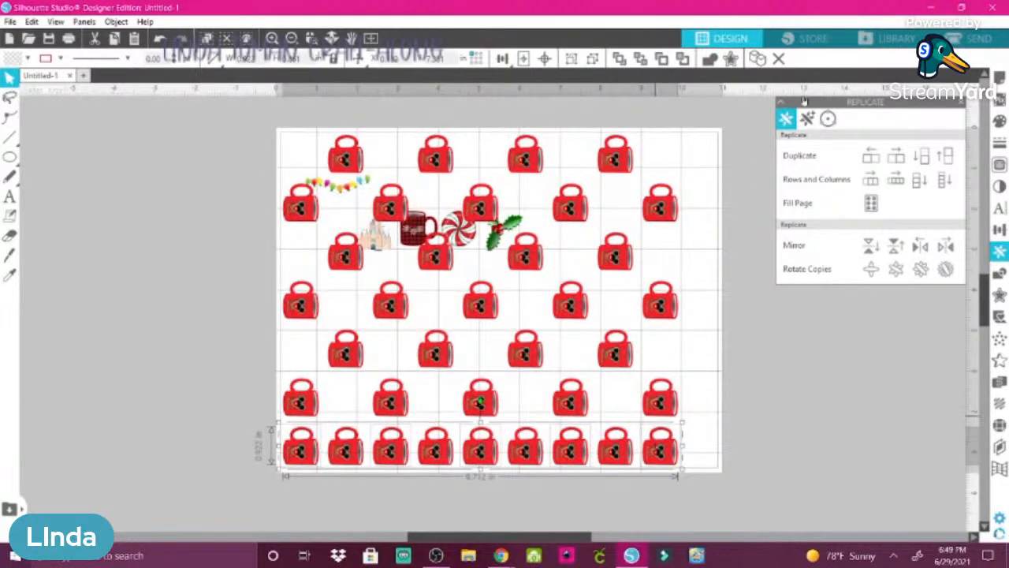
pyautogui.click(779, 60)
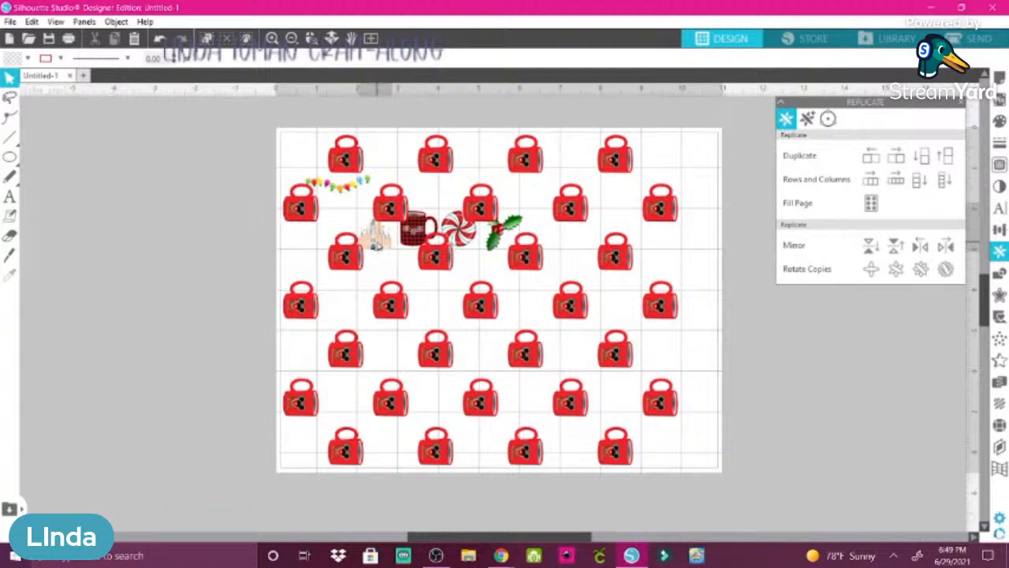
# - Move the castle, string of lights, peppermint, plaid mug and holly off the page into the empty area beside it
pyautogui.click(376, 245)
pyautogui.moveTo(376, 247); pyautogui.dragTo(136, 217)
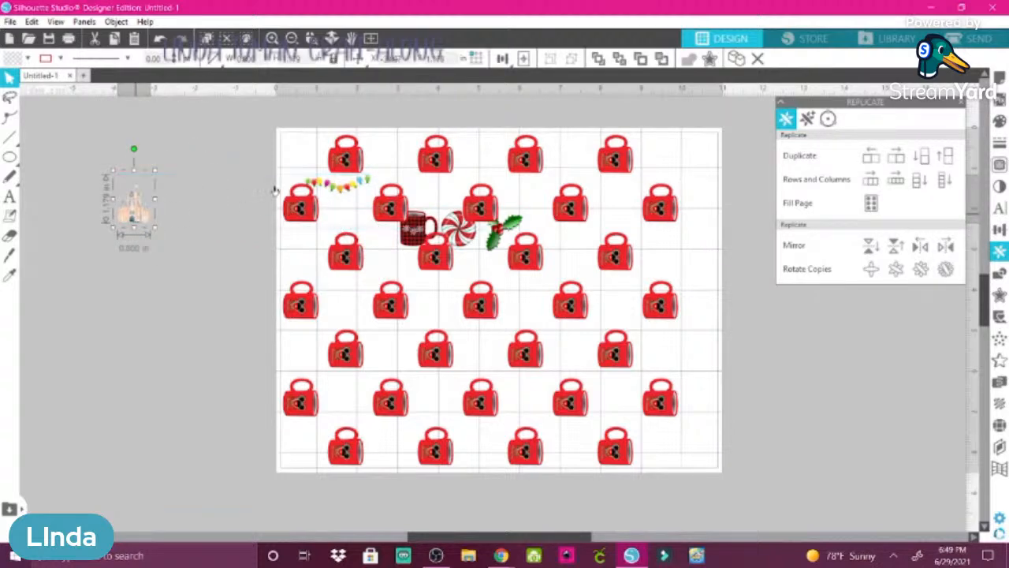
pyautogui.click(328, 192)
pyautogui.moveTo(328, 192); pyautogui.dragTo(125, 166)
pyautogui.click(469, 235)
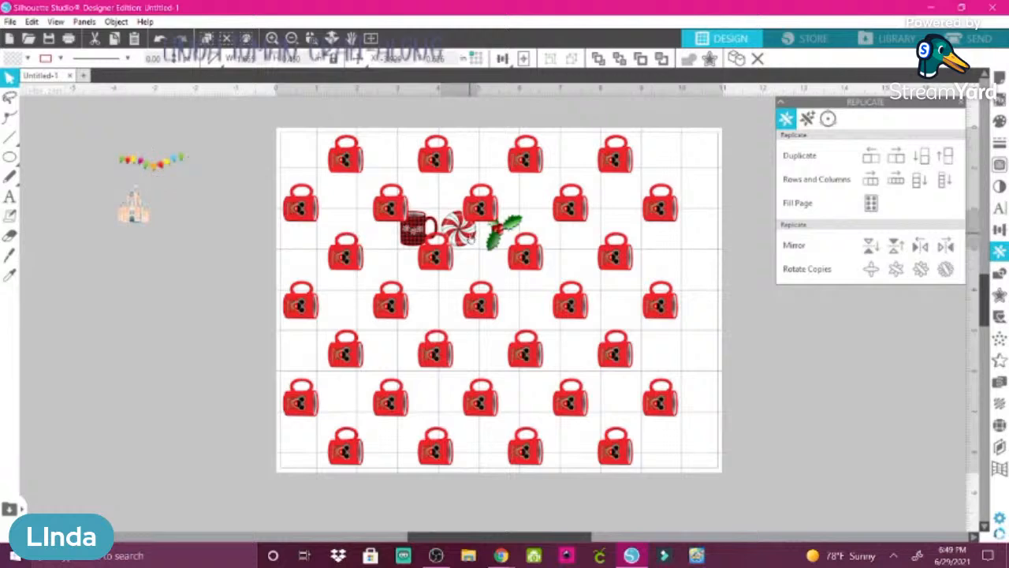
pyautogui.moveTo(469, 235); pyautogui.dragTo(202, 228)
pyautogui.click(410, 236)
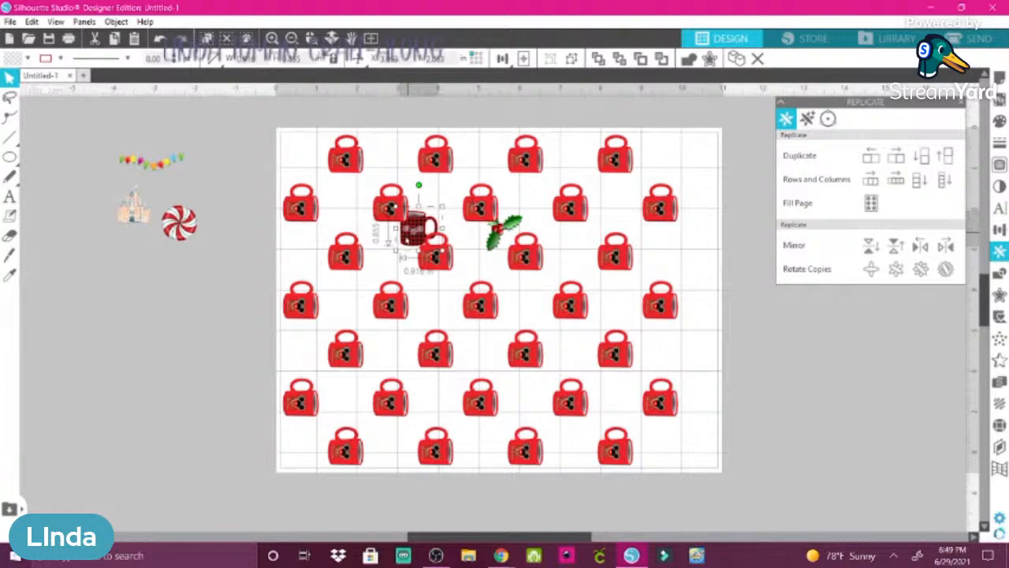
pyautogui.moveTo(206, 279); pyautogui.dragTo(208, 276)
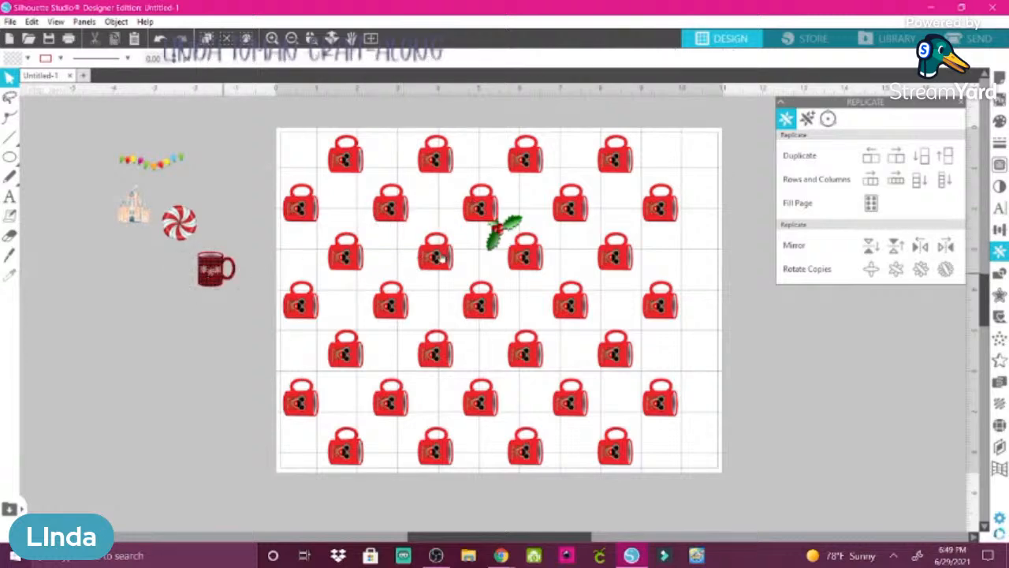
pyautogui.moveTo(497, 241); pyautogui.dragTo(110, 281)
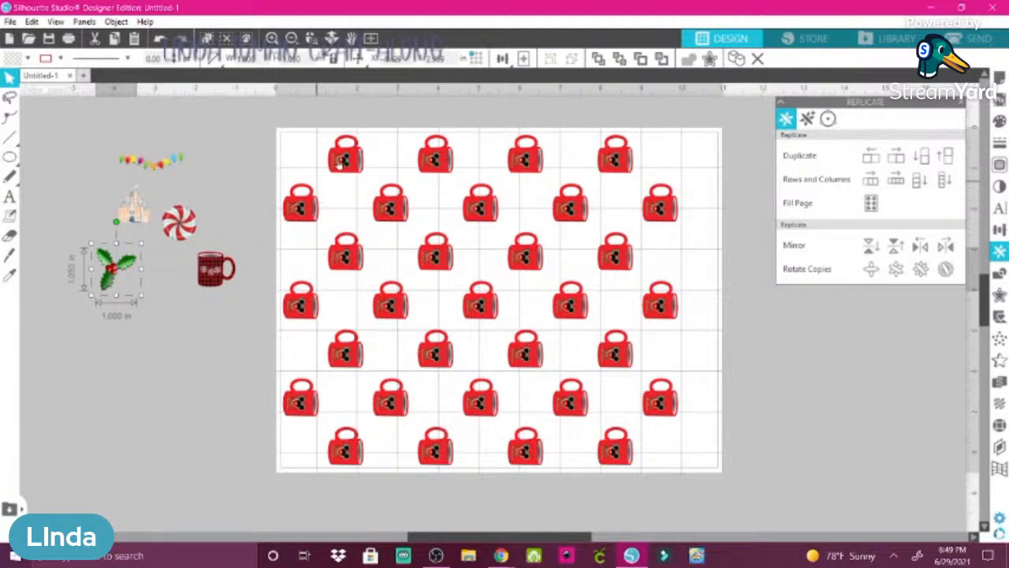
# - Rotate the first and third mugs of the first row counterclockwise, turning the first one's handle down-left and the third one's handle to the left
pyautogui.click(344, 167)
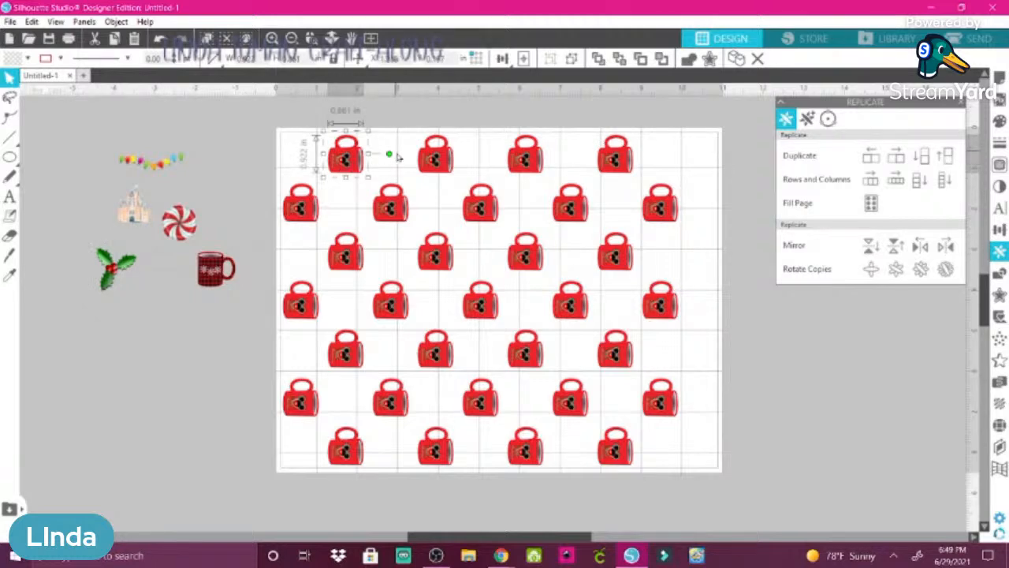
pyautogui.moveTo(390, 153); pyautogui.dragTo(317, 122)
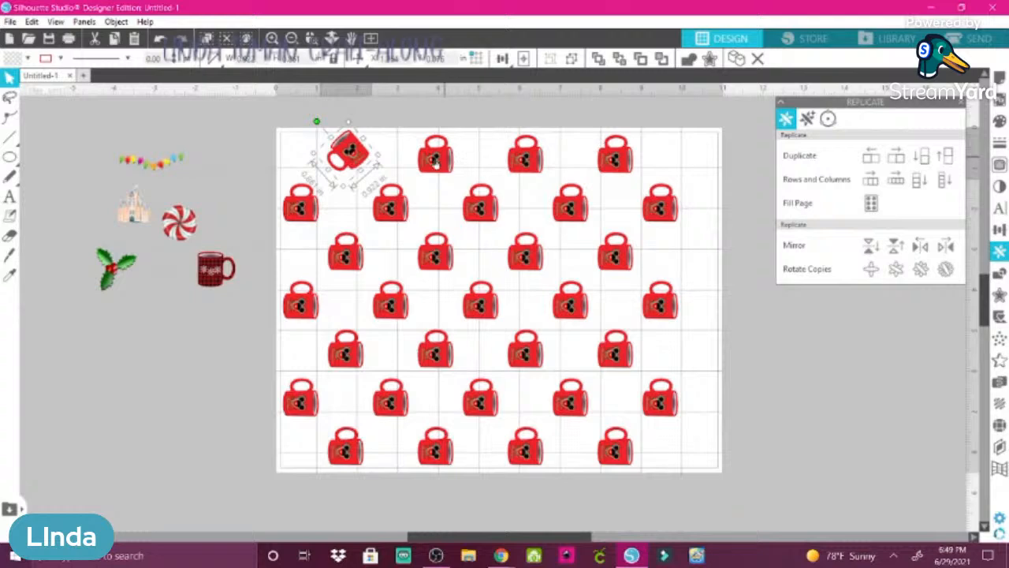
pyautogui.click(520, 161)
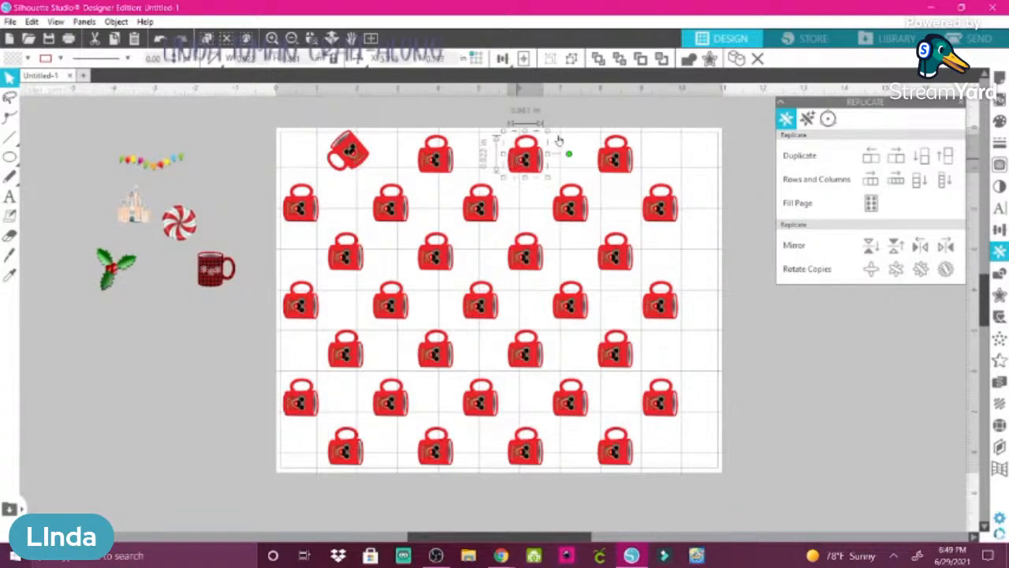
pyautogui.moveTo(568, 153); pyautogui.dragTo(543, 115)
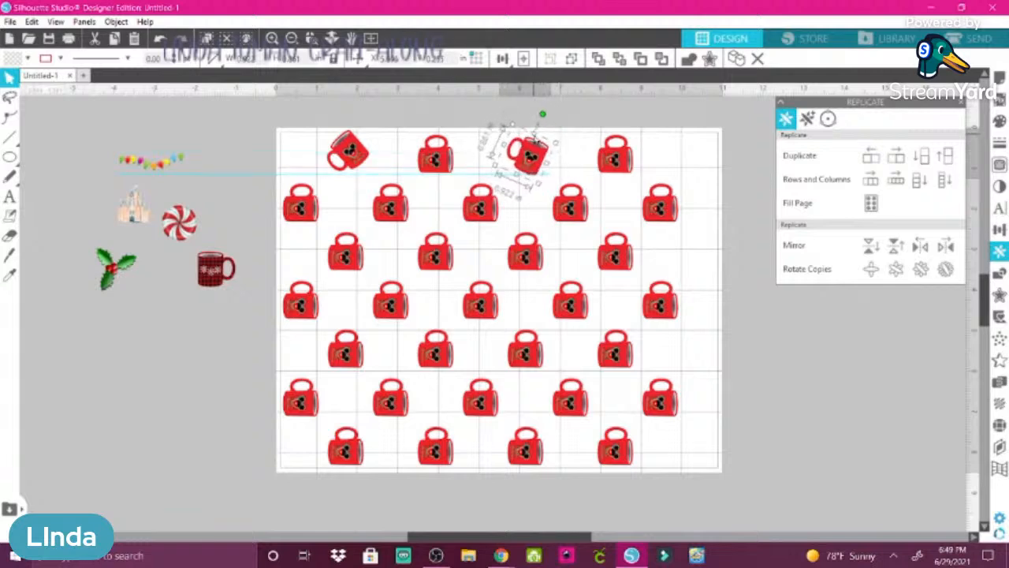
# - Delete the second and fourth mugs of the first row and the first mug of the second row
pyautogui.click(433, 162)
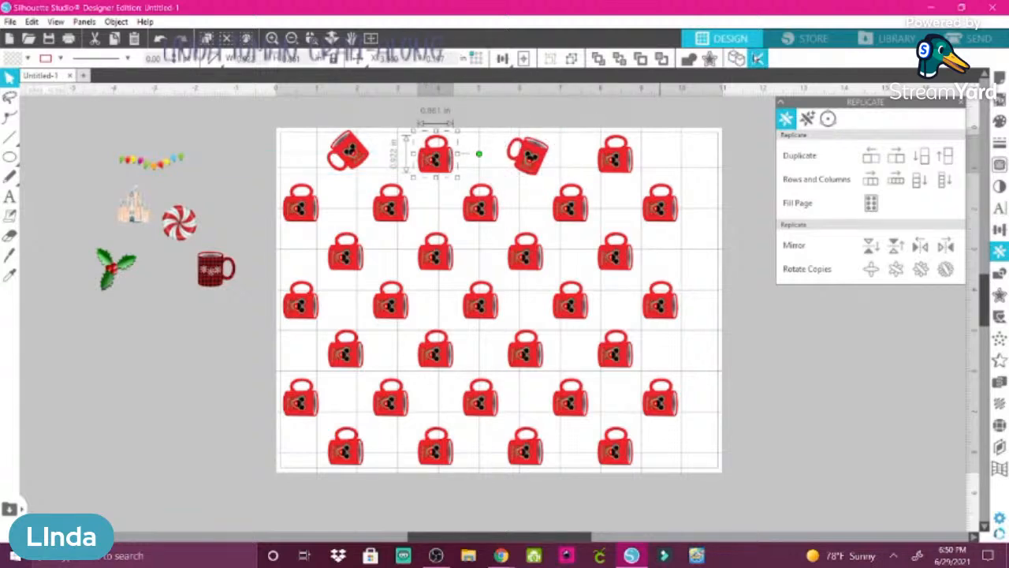
pyautogui.press('Delete')
pyautogui.click(612, 171)
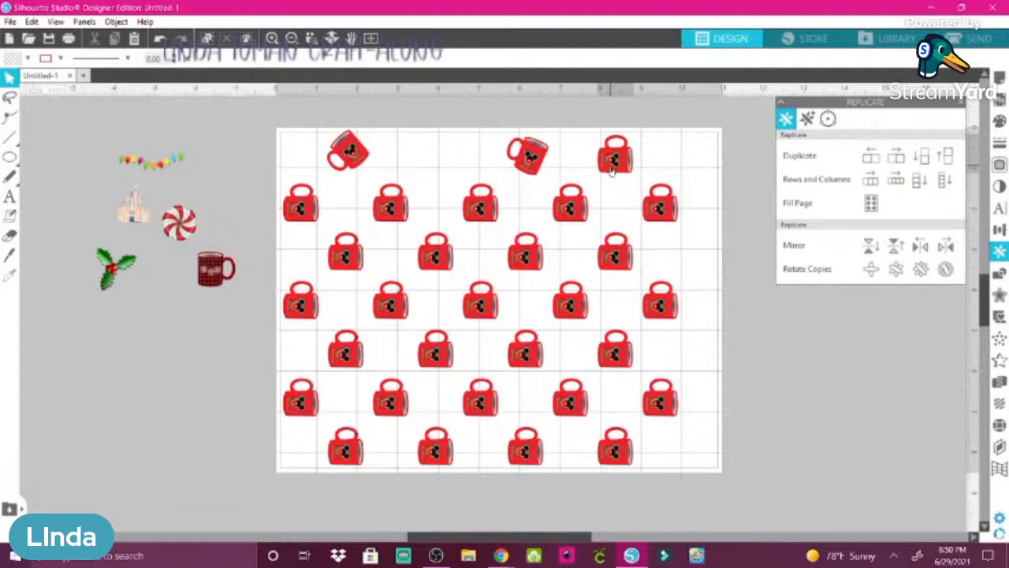
pyautogui.press('Delete')
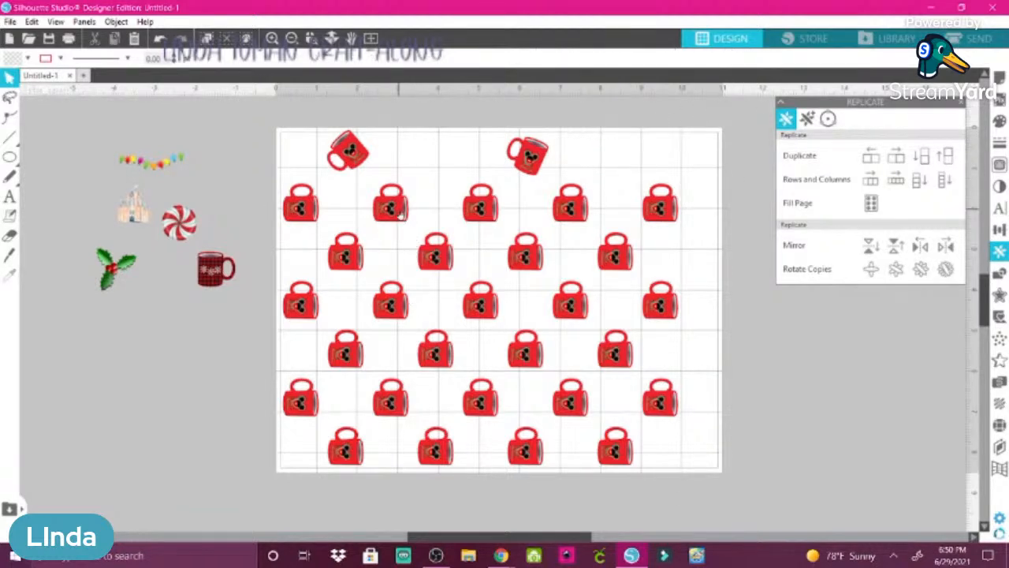
pyautogui.click(309, 213)
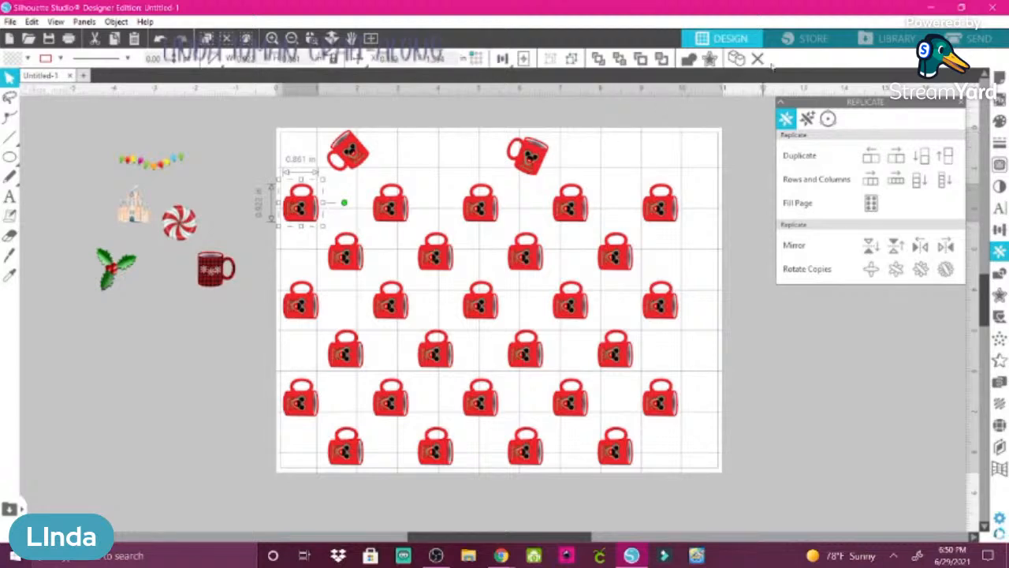
pyautogui.press('Delete')
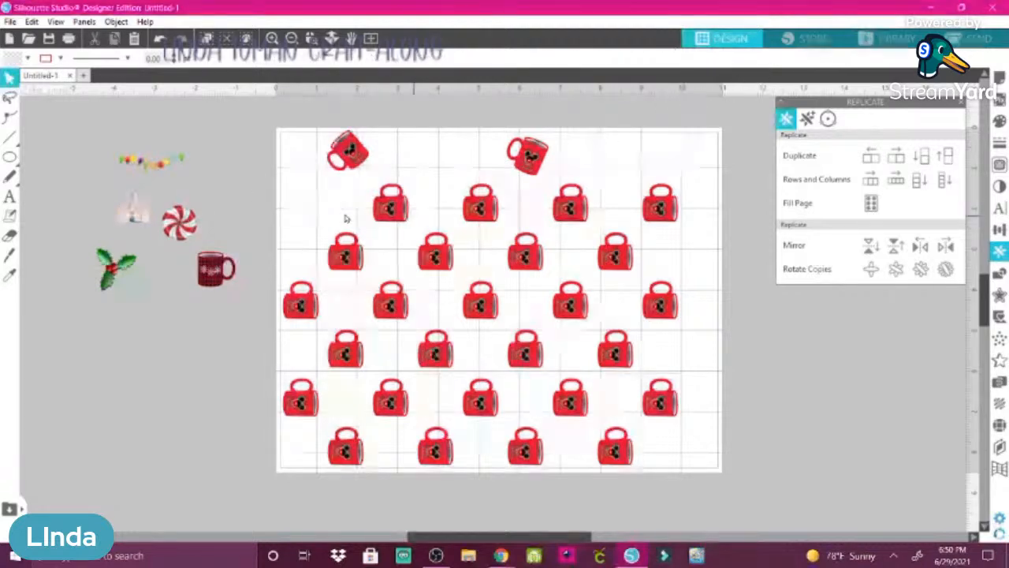
# - Rotate the second row's first two remaining mugs counterclockwise, turning the first one's handle to the left and the second one's handle down-left
pyautogui.click(397, 211)
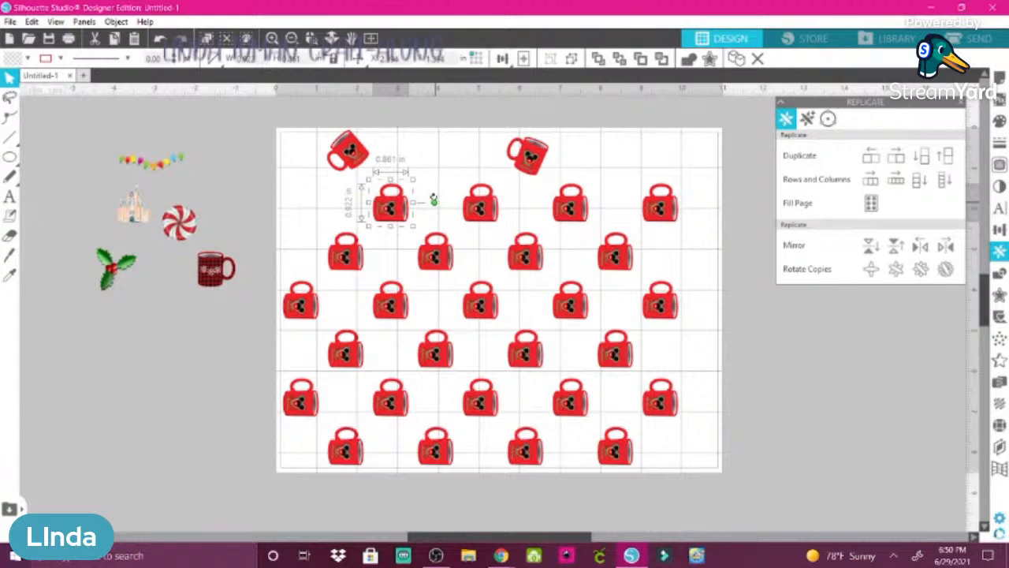
pyautogui.moveTo(433, 199); pyautogui.dragTo(467, 201)
pyautogui.click(481, 208)
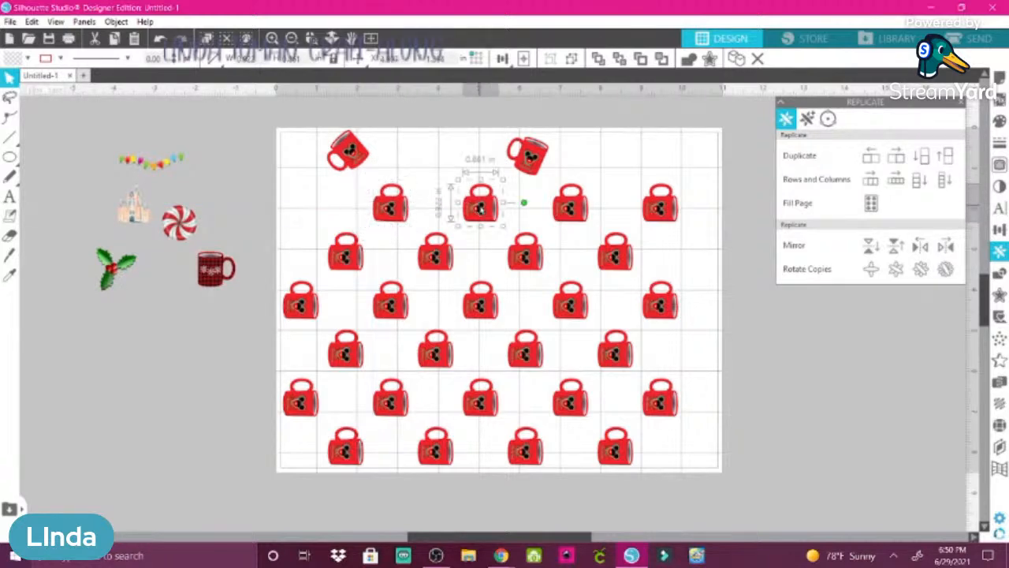
pyautogui.moveTo(523, 202); pyautogui.dragTo(444, 181)
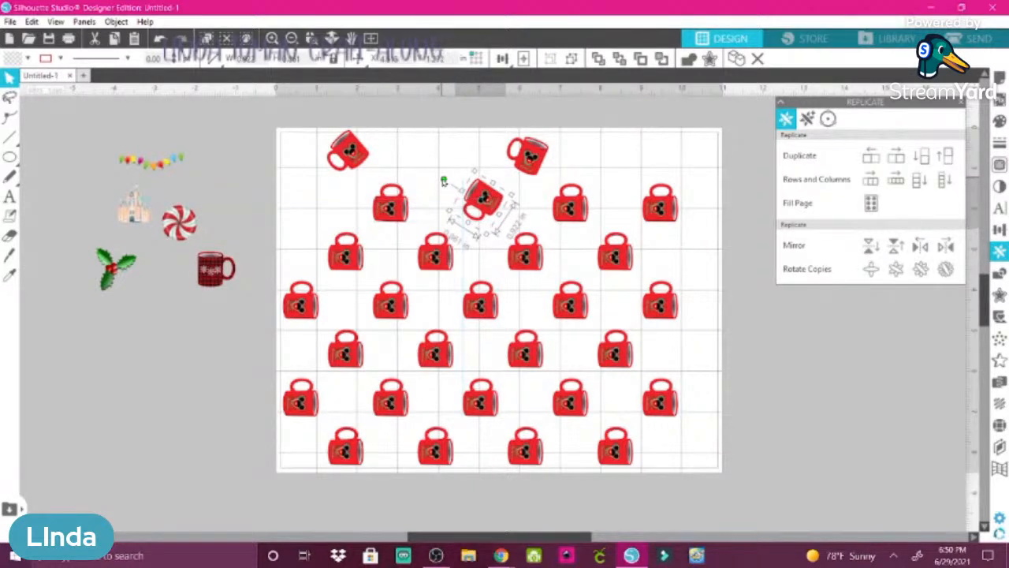
pyautogui.click(386, 202)
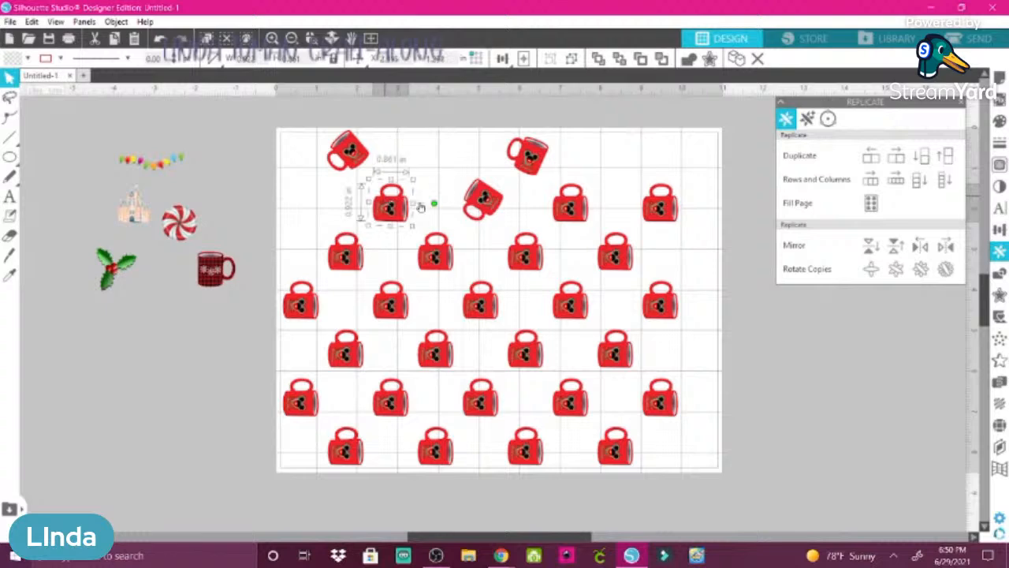
pyautogui.moveTo(434, 203); pyautogui.dragTo(409, 159)
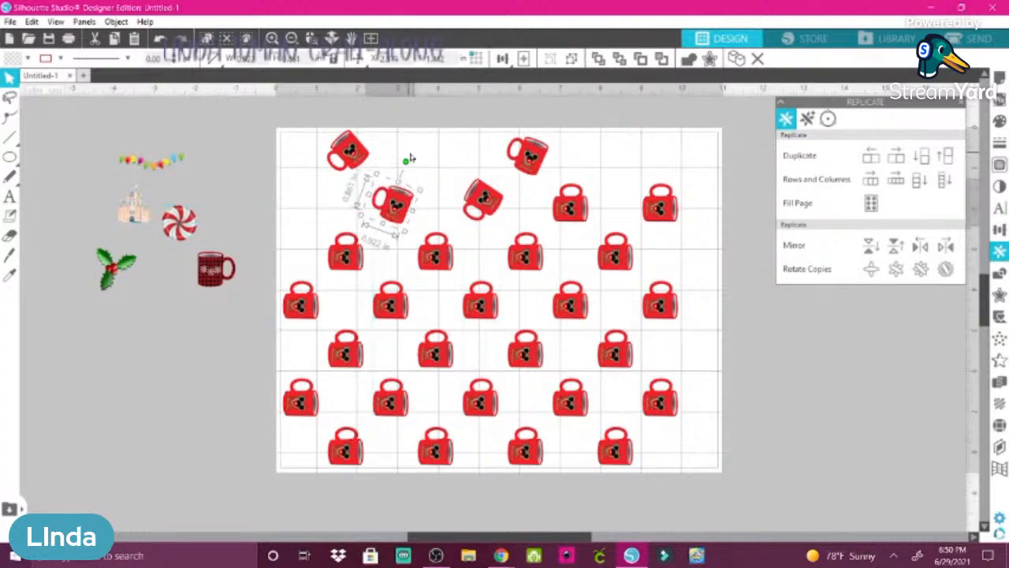
# - Rotate the second row's last two mugs counterclockwise, turning the third one's handle to the left and the fourth one's handle up-left
pyautogui.click(572, 205)
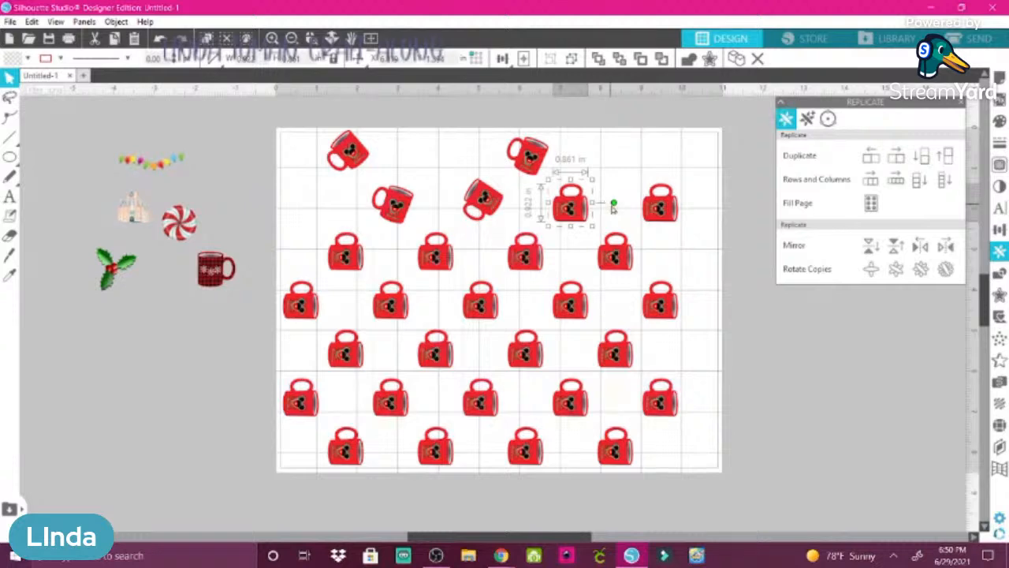
pyautogui.click(615, 204)
pyautogui.click(586, 186)
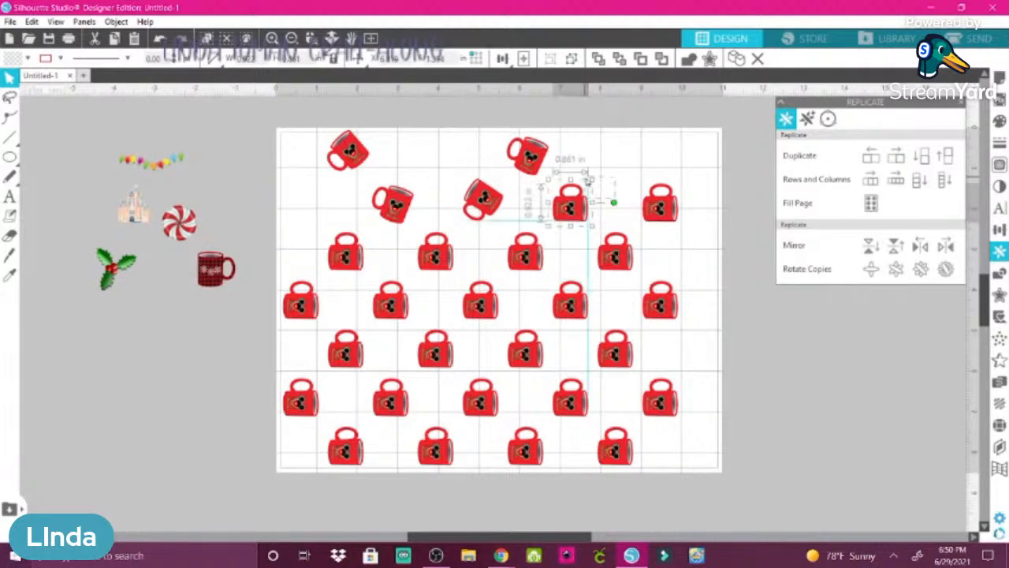
pyautogui.click(606, 196)
pyautogui.click(569, 218)
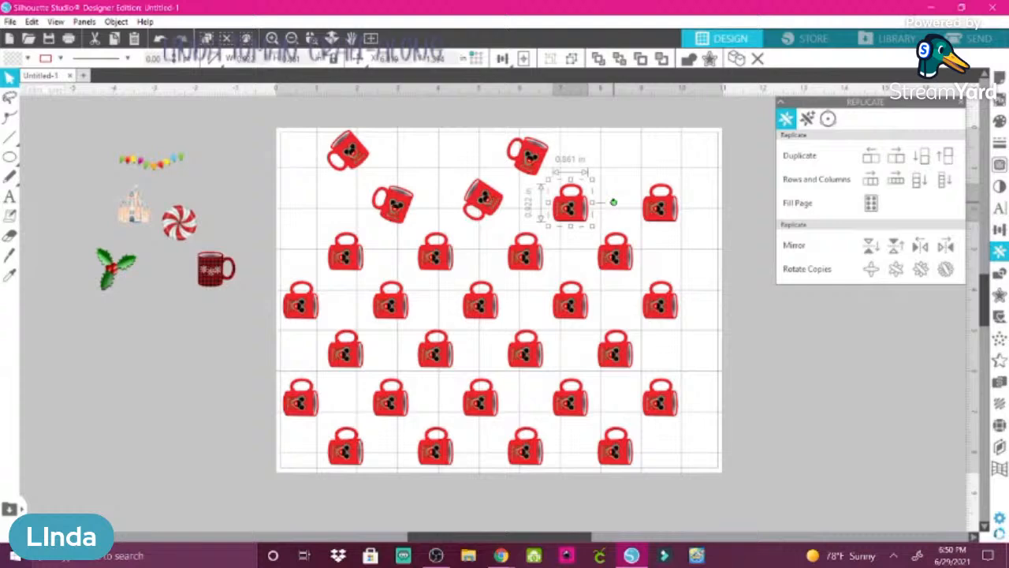
pyautogui.moveTo(615, 204); pyautogui.dragTo(560, 175)
pyautogui.click(661, 206)
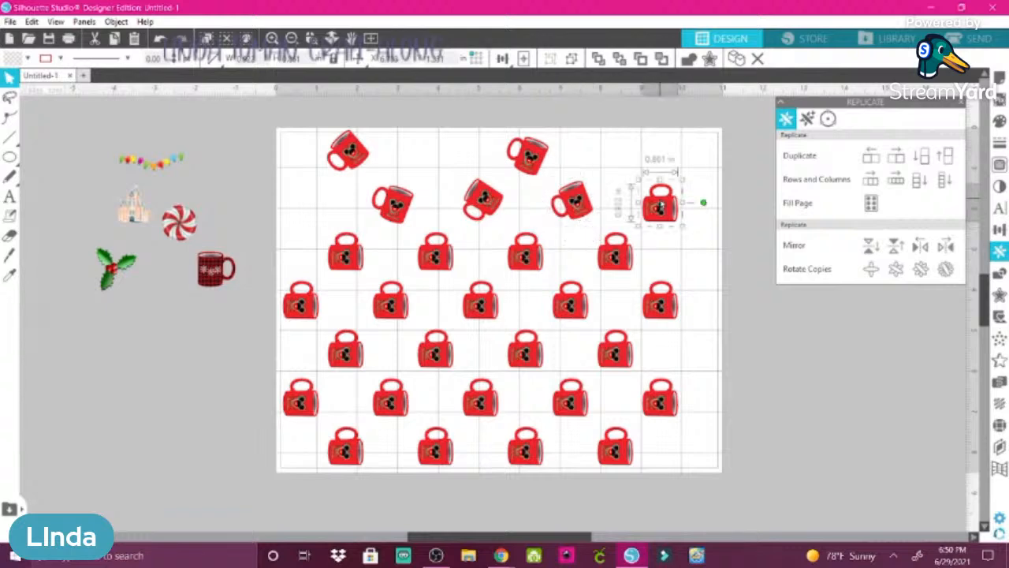
pyautogui.moveTo(704, 202); pyautogui.dragTo(678, 187)
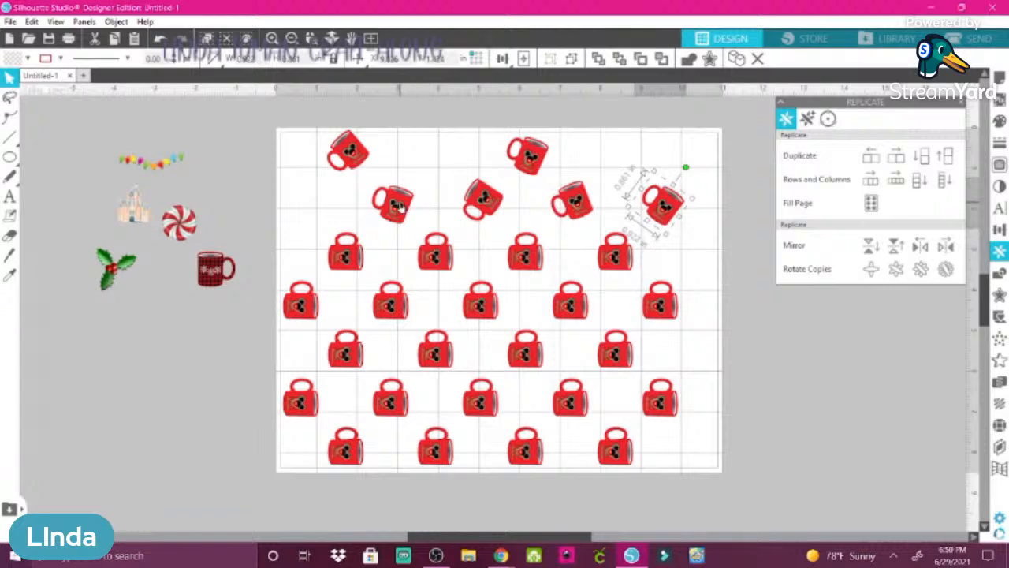
# - Shift the second row's first mug slightly down and to the left
pyautogui.click(399, 207)
pyautogui.moveTo(396, 205)
pyautogui.mouseDown()
pyautogui.moveTo(342, 201)
pyautogui.moveTo(400, 214)
pyautogui.mouseUp()
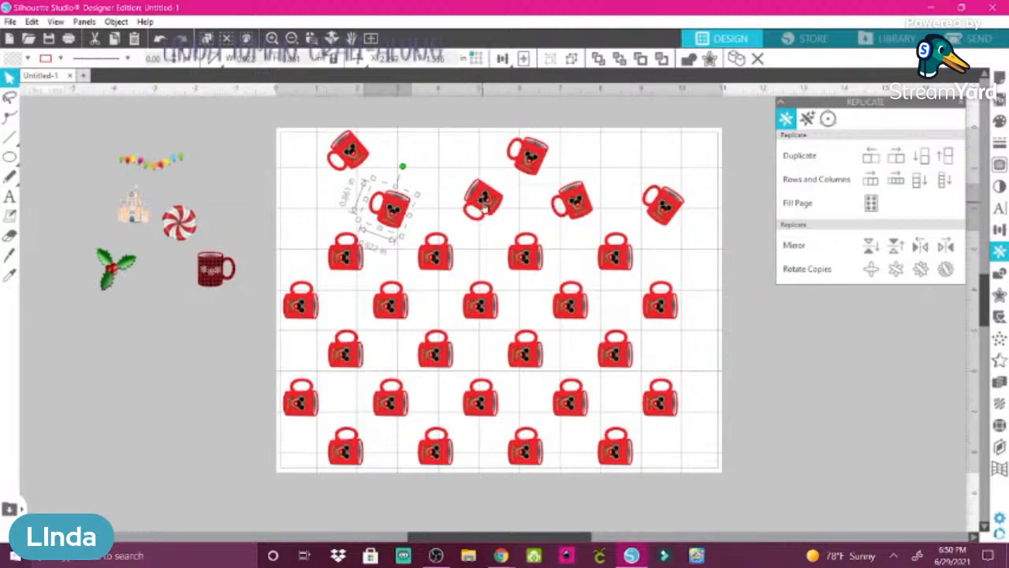
pyautogui.click(483, 203)
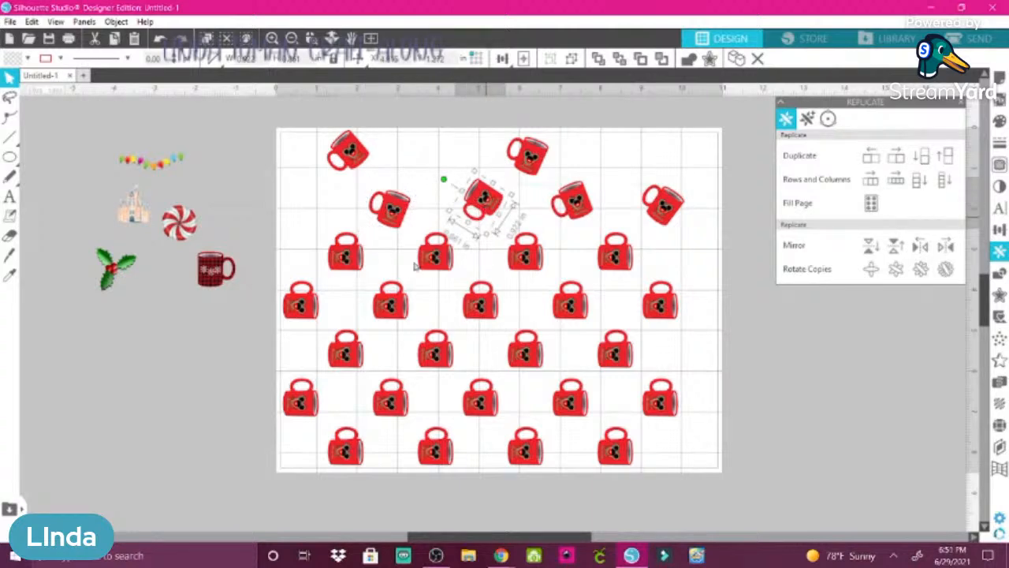
# - Rotate the third row's first mug counterclockwise until its handle points left and slightly down, and flip it horizontally
pyautogui.click(343, 262)
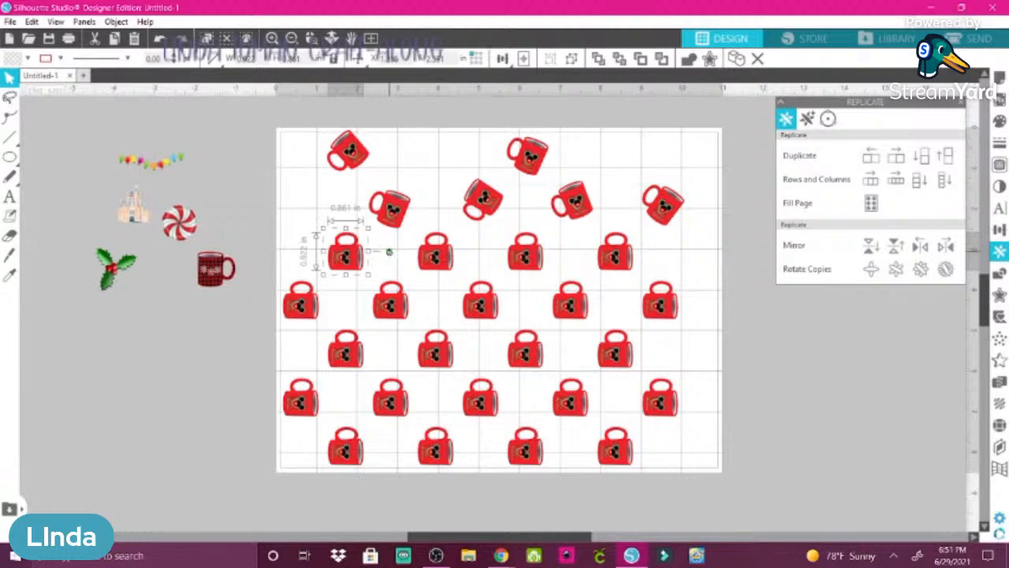
pyautogui.moveTo(388, 252); pyautogui.dragTo(323, 211)
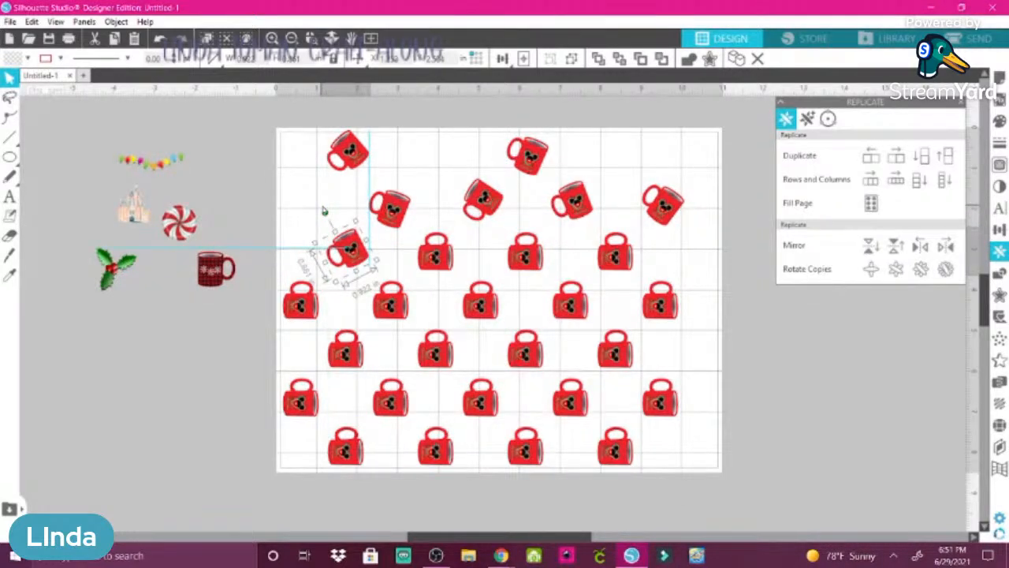
pyautogui.click(117, 22)
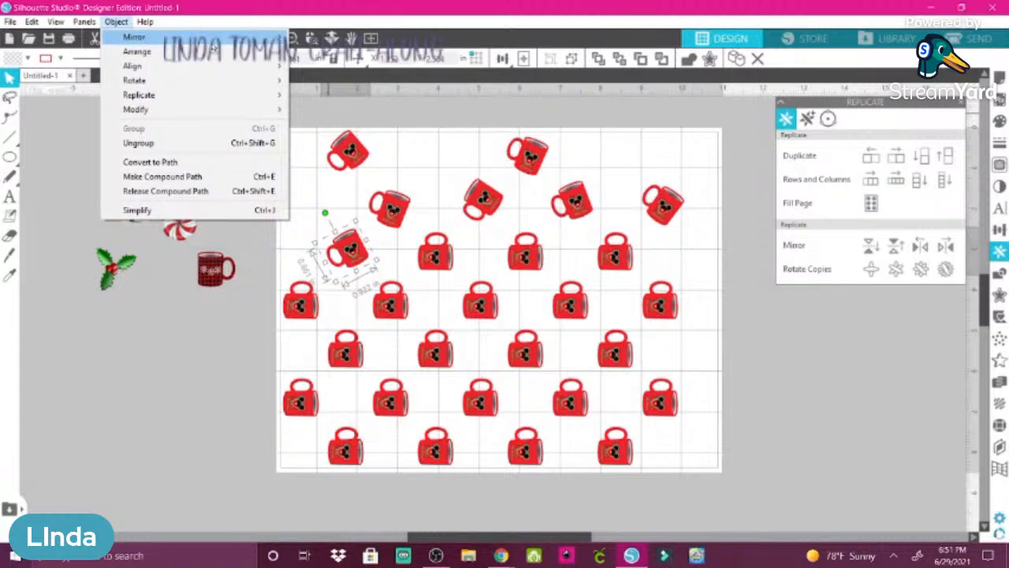
pyautogui.moveTo(134, 37)
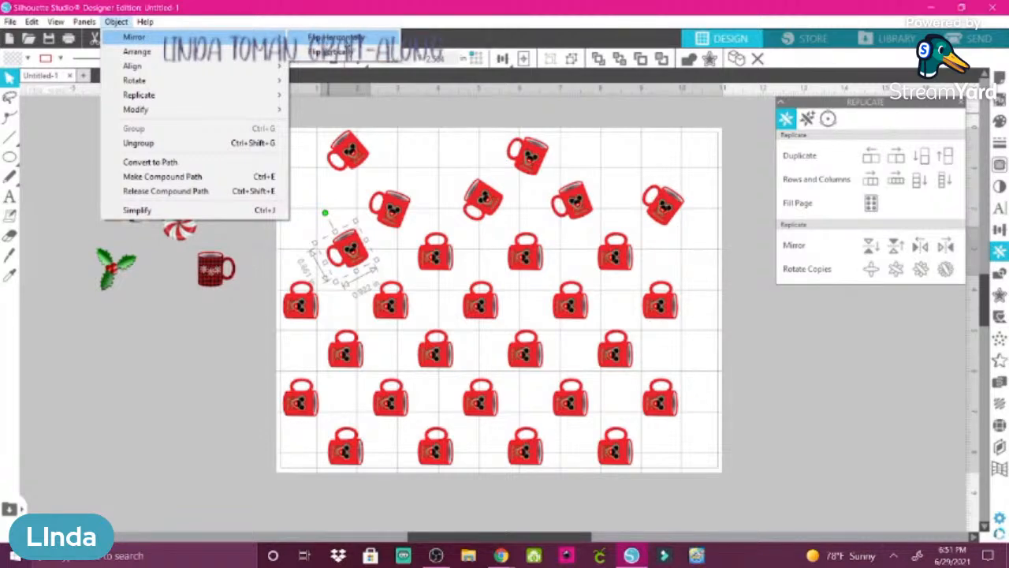
pyautogui.click(335, 38)
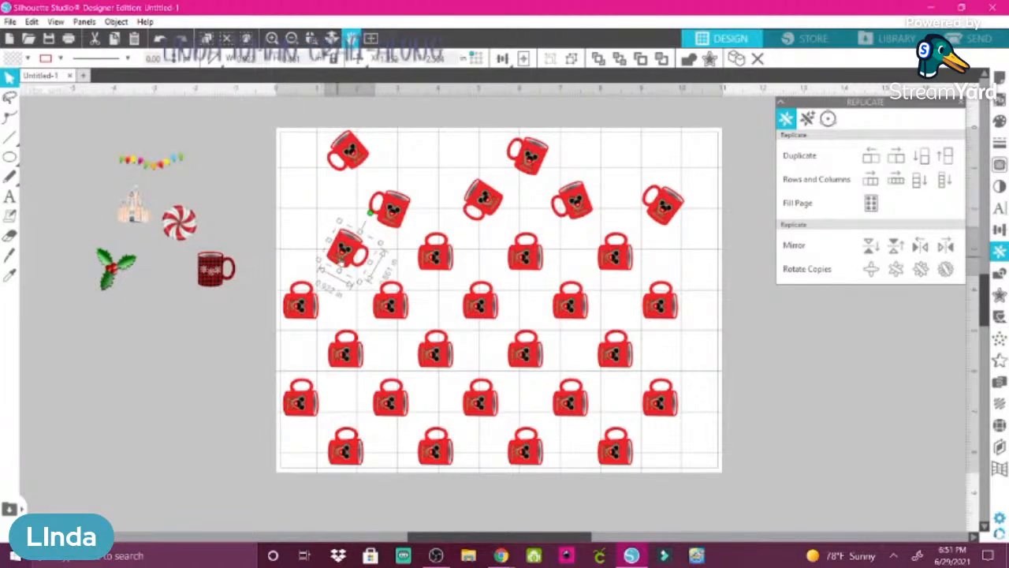
# - Move the flipped mug slightly up and left and rotate it counterclockwise until its handle points right and slightly up
pyautogui.moveTo(341, 259); pyautogui.dragTo(323, 253)
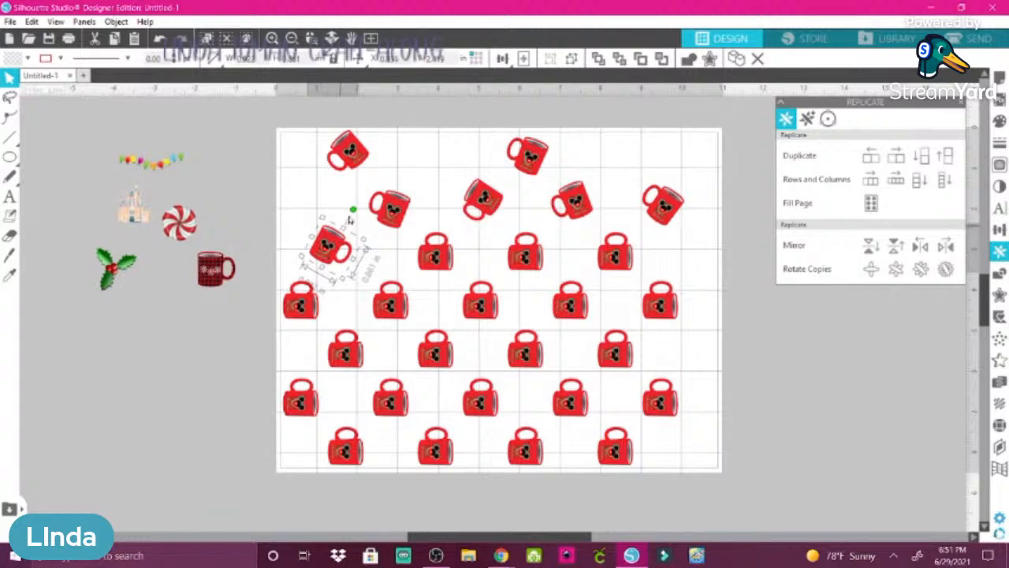
pyautogui.moveTo(343, 205); pyautogui.dragTo(318, 196)
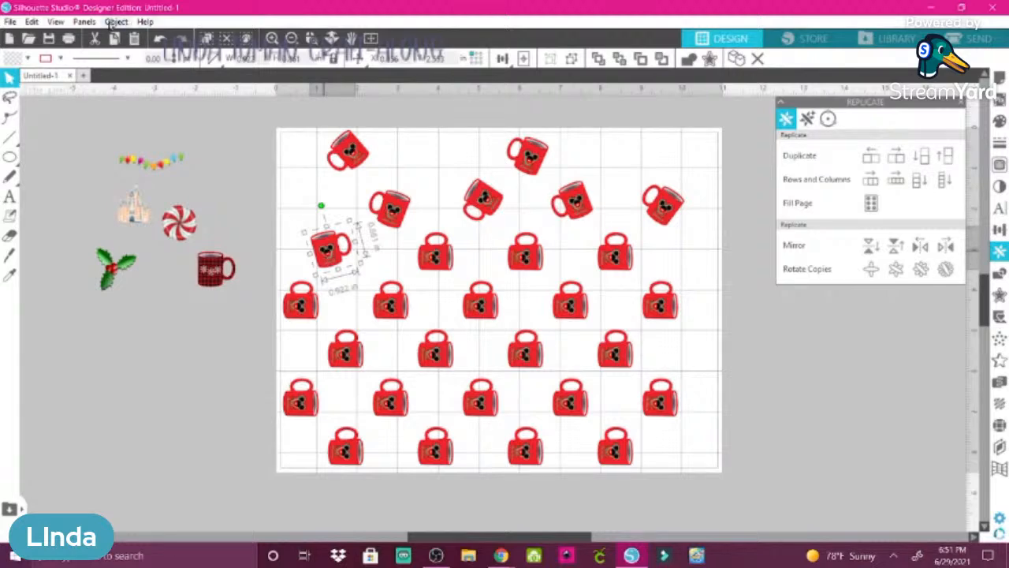
# - Flip the third row's first mug horizontally so its handle faces left again, and tilt it slightly counterclockwise
pyautogui.click(114, 22)
pyautogui.moveTo(264, 38)
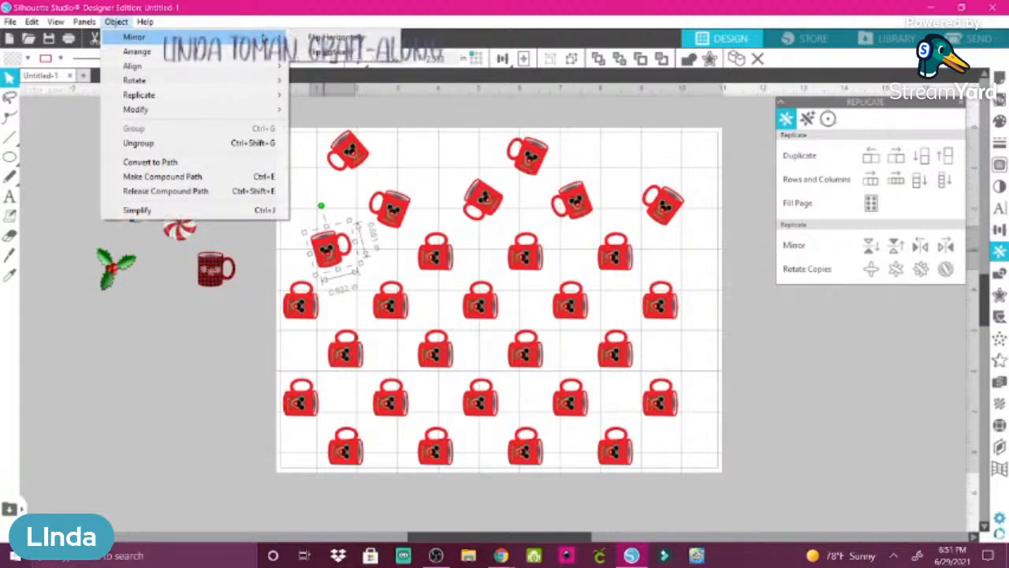
pyautogui.click(335, 37)
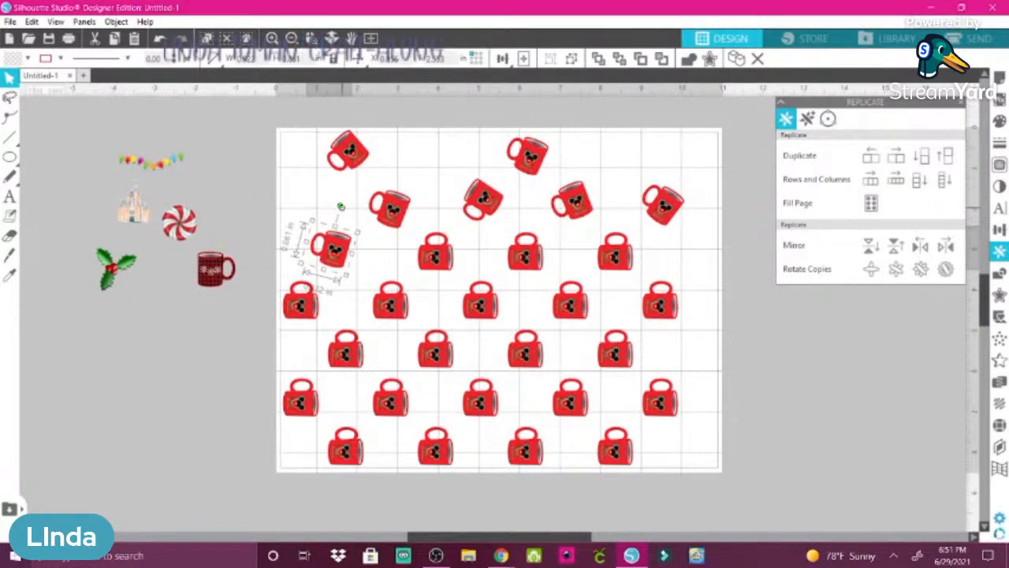
pyautogui.moveTo(340, 207); pyautogui.dragTo(317, 199)
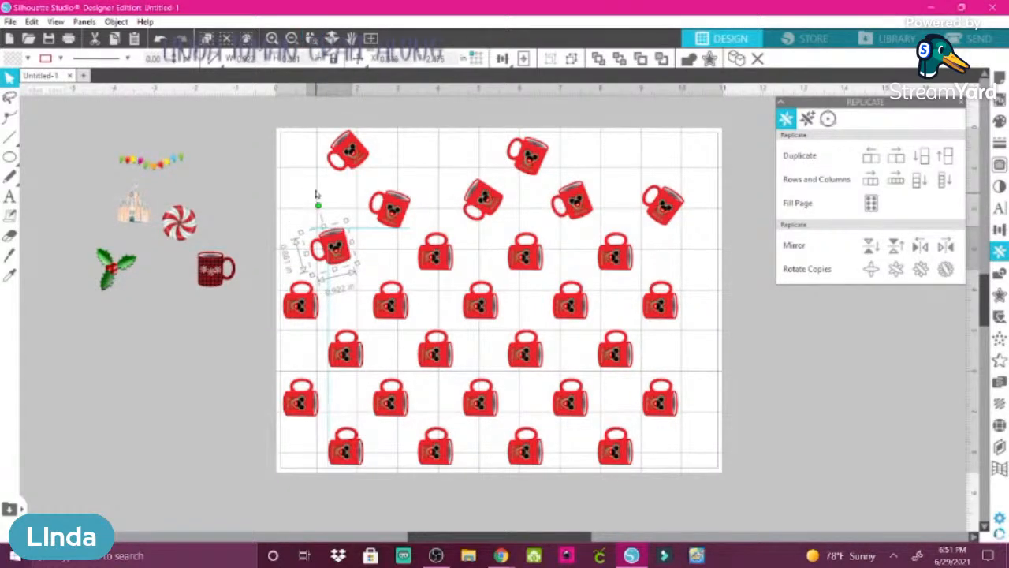
# - Rotate the third row's second mug a quarter turn counterclockwise so its handle faces left, and delete the third mug of that row
pyautogui.click(440, 257)
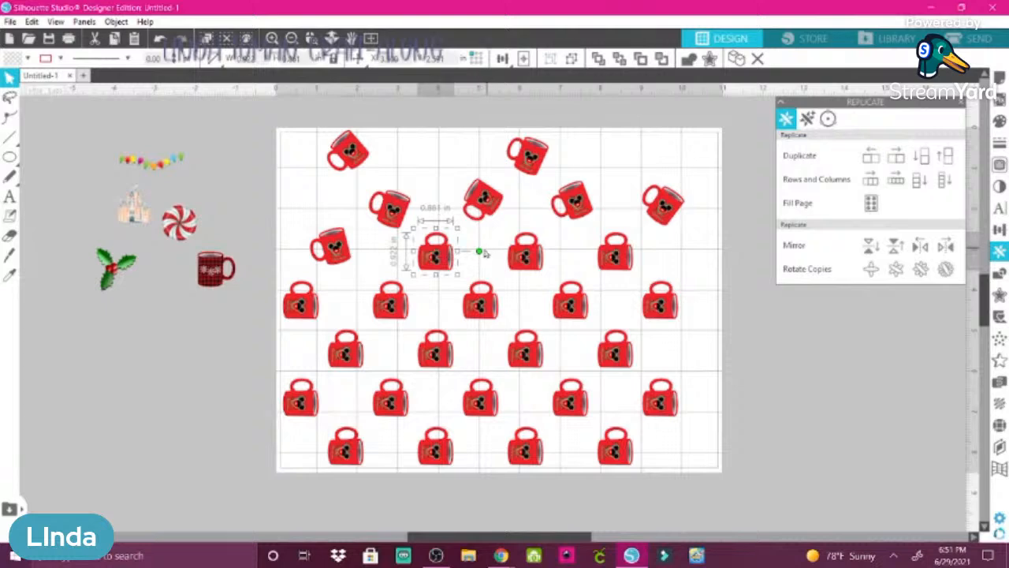
pyautogui.moveTo(470, 246); pyautogui.dragTo(438, 212)
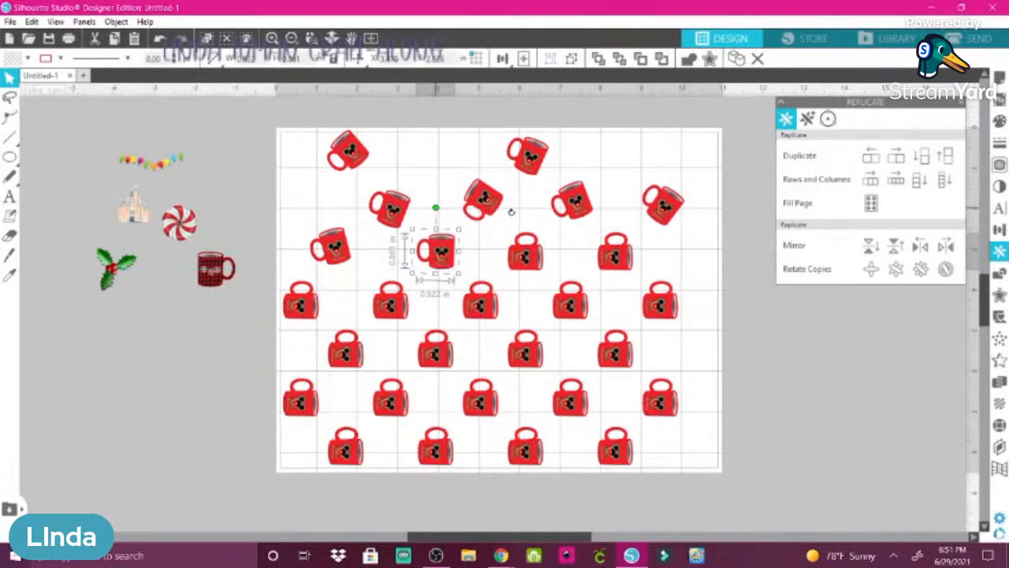
pyautogui.click(537, 263)
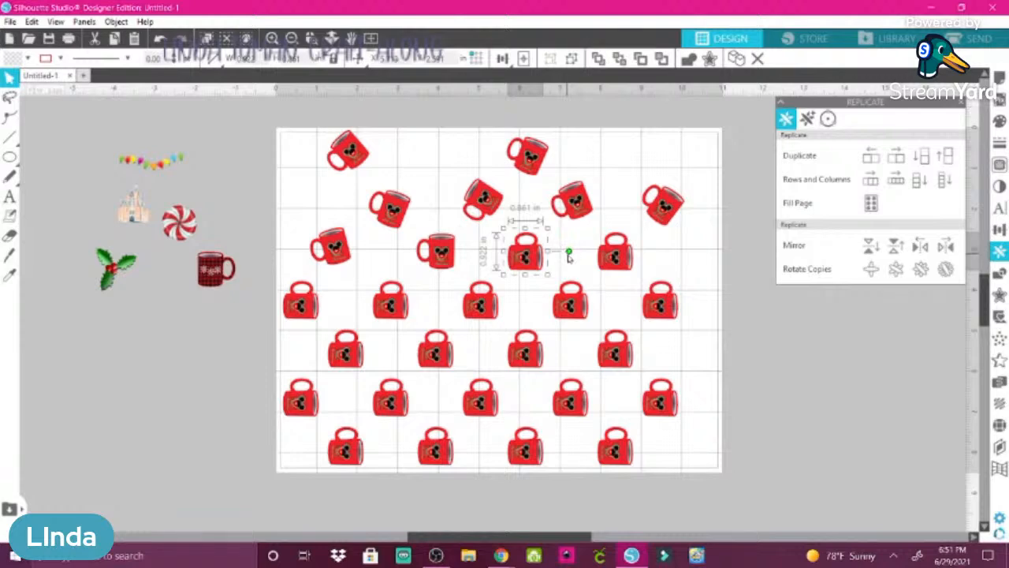
pyautogui.press('Delete')
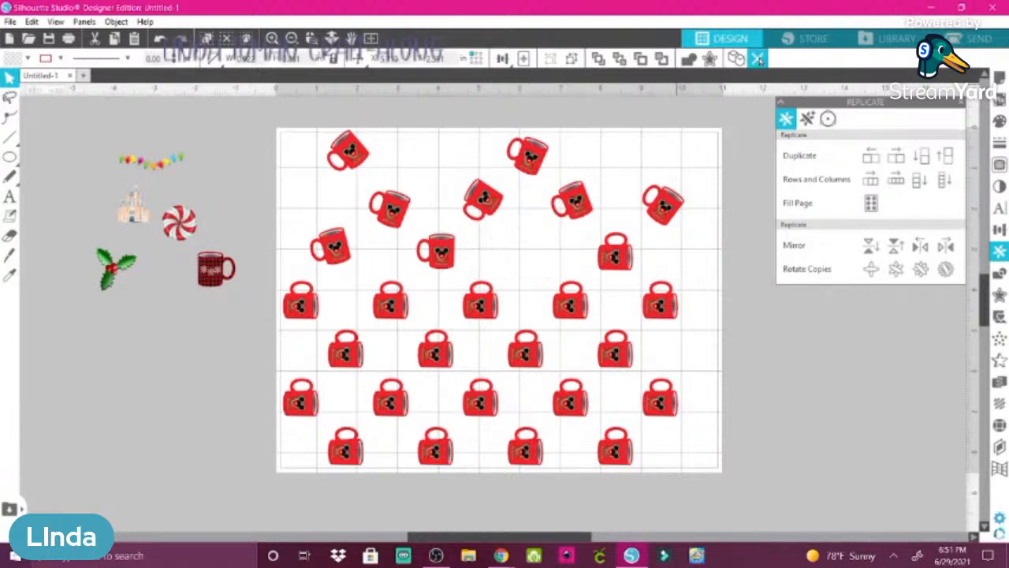
# - Rotate the third row's last mug counterclockwise so its handle faces left, and delete the third mug of the second row
pyautogui.click(615, 256)
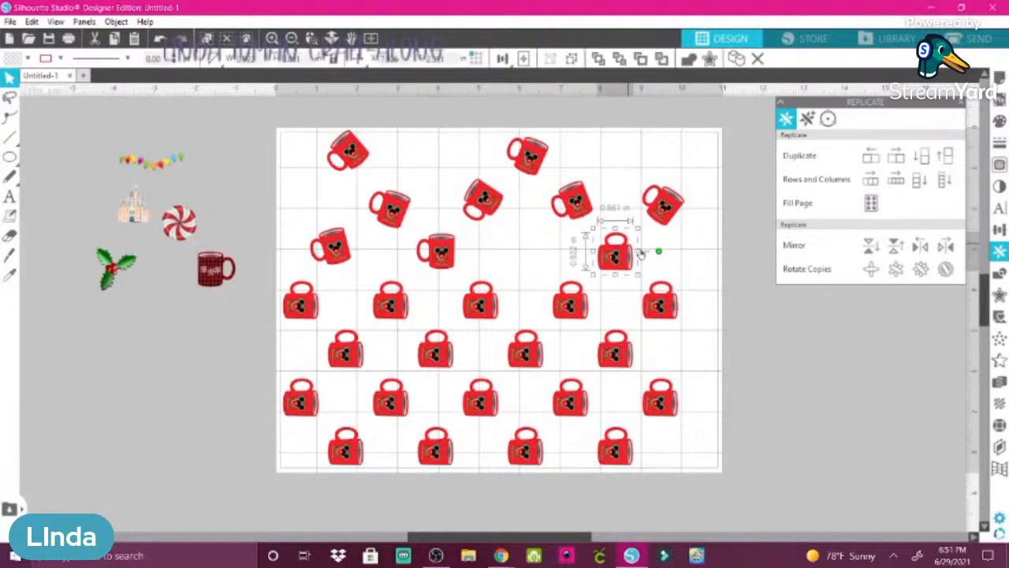
pyautogui.moveTo(659, 250); pyautogui.dragTo(622, 209)
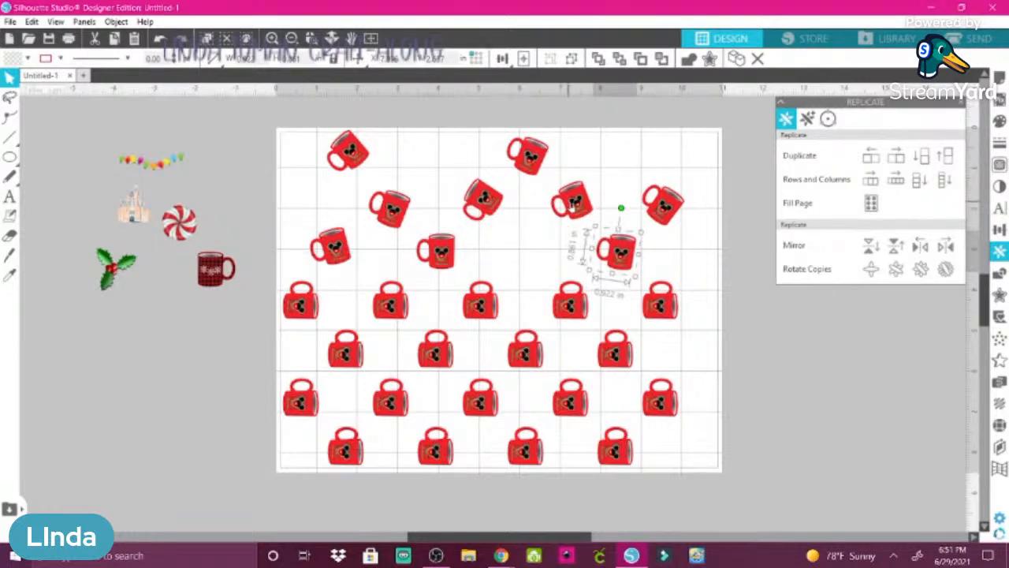
pyautogui.click(572, 203)
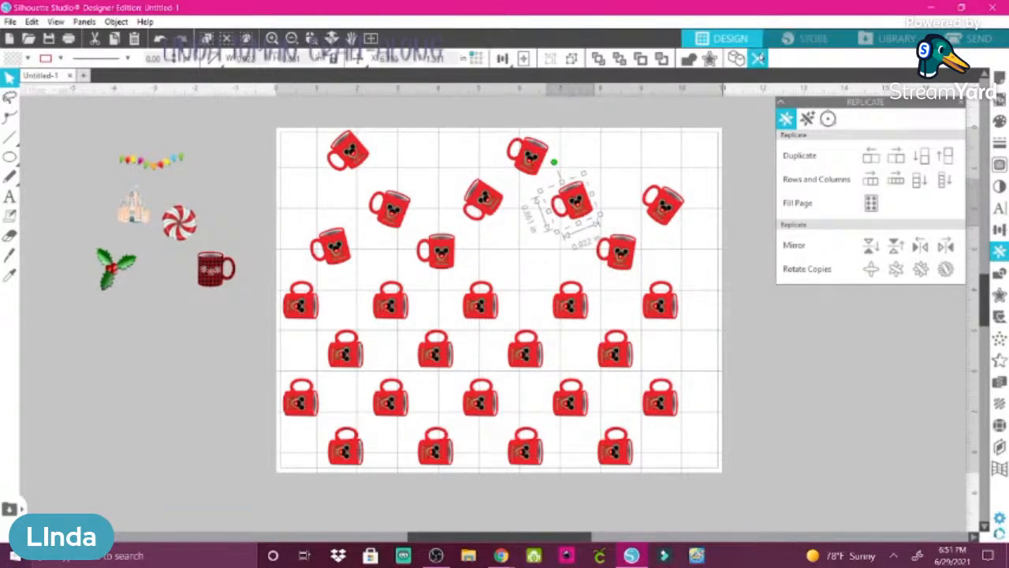
pyautogui.press('Delete')
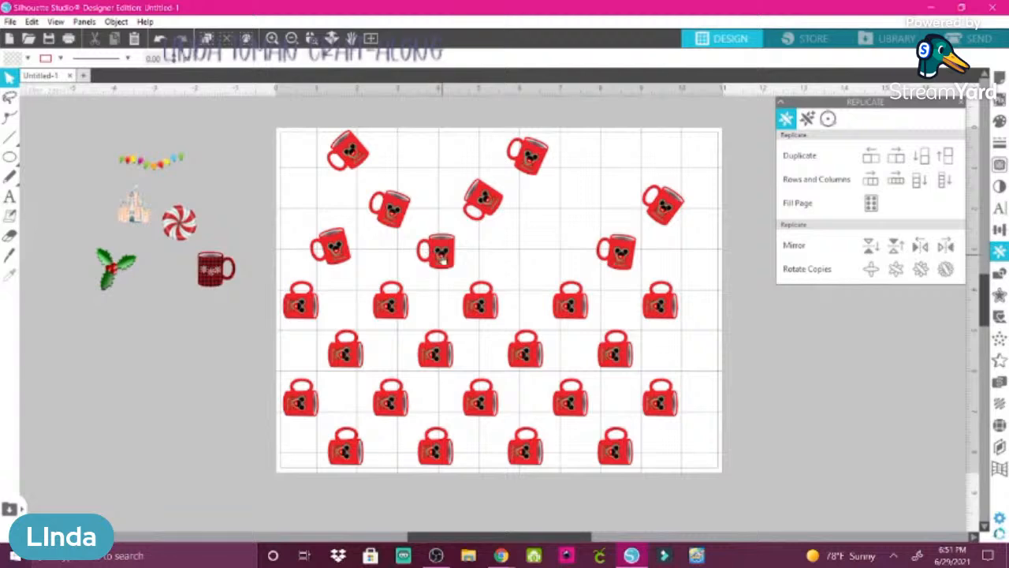
# - Delete the third row's second mug, and rotate the fourth row's second mug to face its handle left, shifting it slightly up and right
pyautogui.click(440, 252)
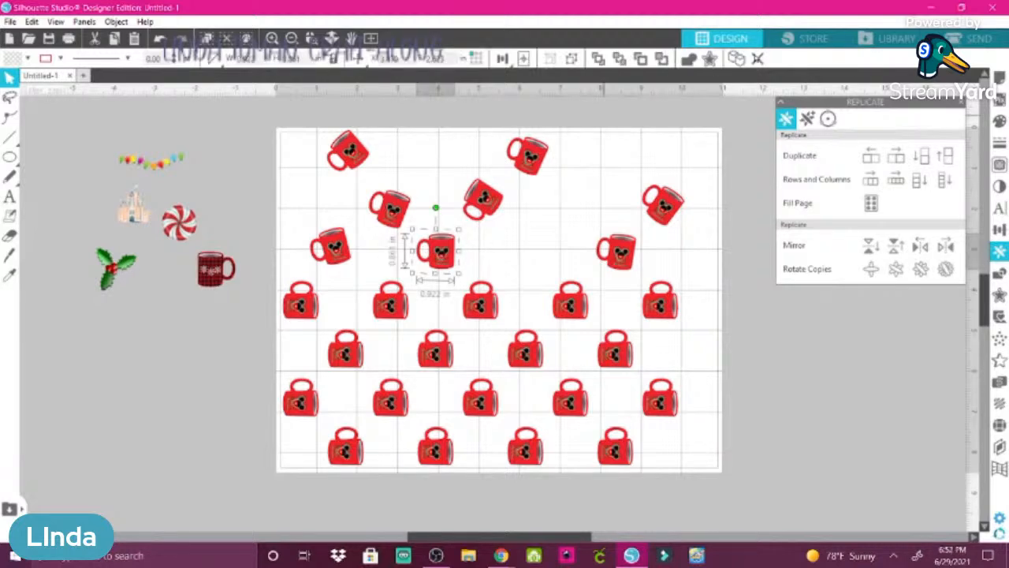
pyautogui.press('Delete')
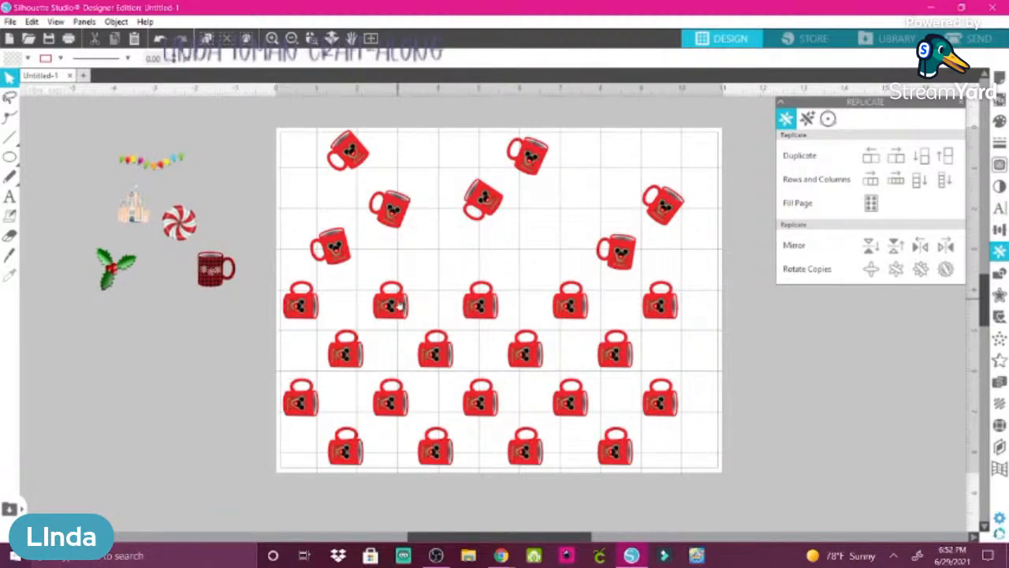
pyautogui.click(391, 302)
pyautogui.moveTo(433, 291); pyautogui.dragTo(438, 263)
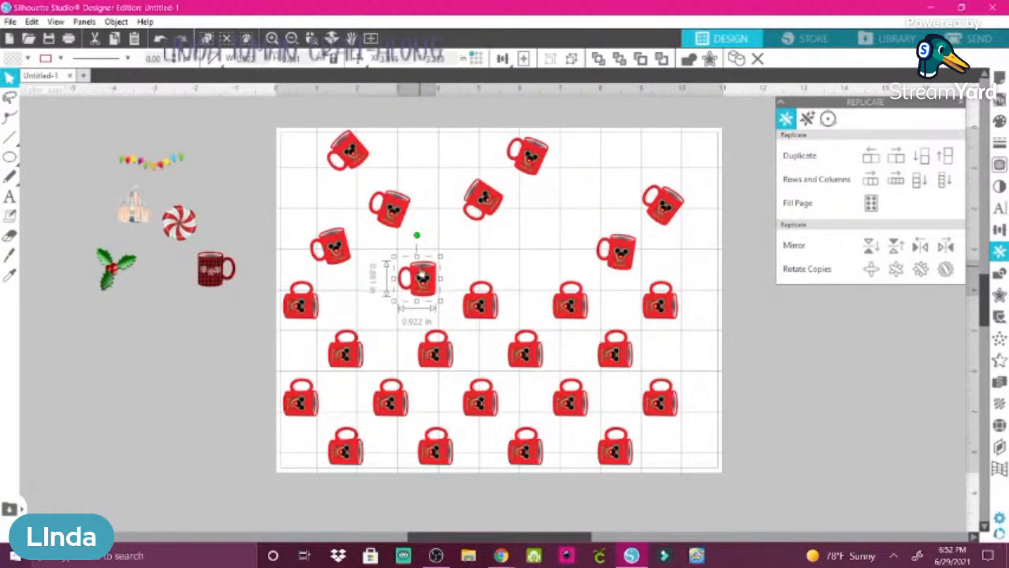
# - Delete the fourth row's middle mug, and tilt its right neighbour counterclockwise until the handle points left and slightly down, shifted up and left
pyautogui.click(482, 306)
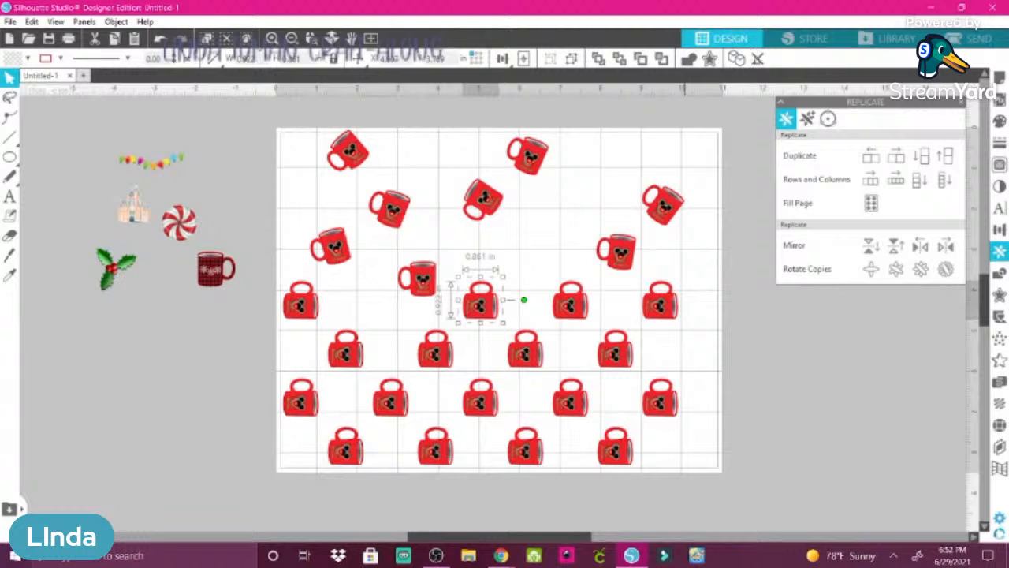
pyautogui.click(757, 59)
pyautogui.click(572, 308)
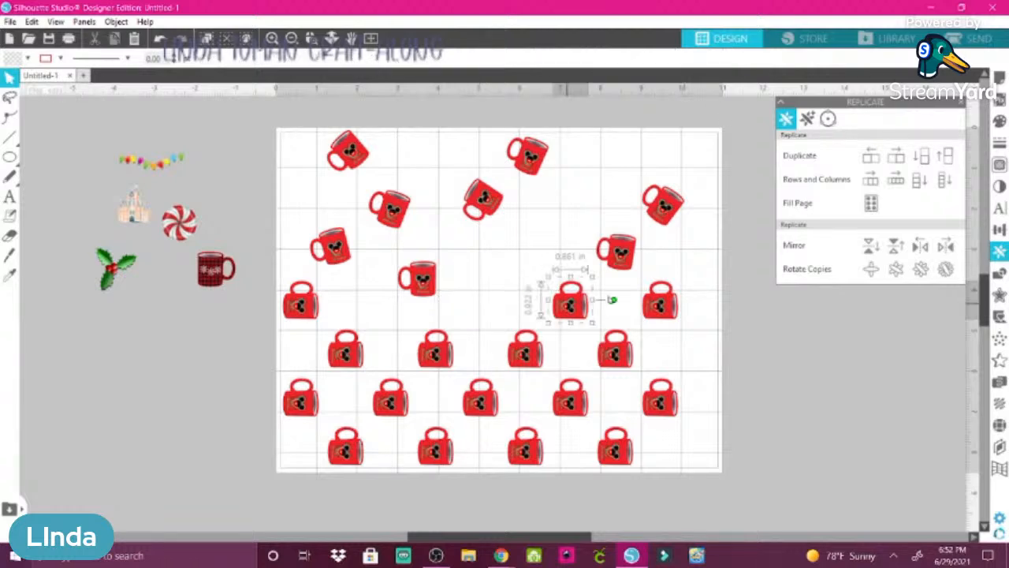
pyautogui.moveTo(614, 299); pyautogui.dragTo(555, 260)
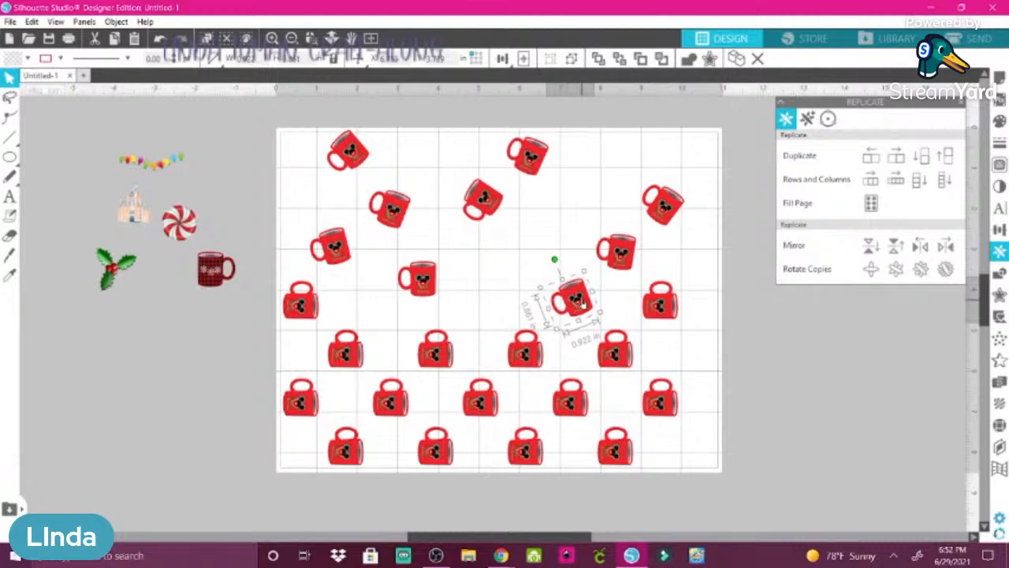
pyautogui.moveTo(579, 303); pyautogui.dragTo(542, 274)
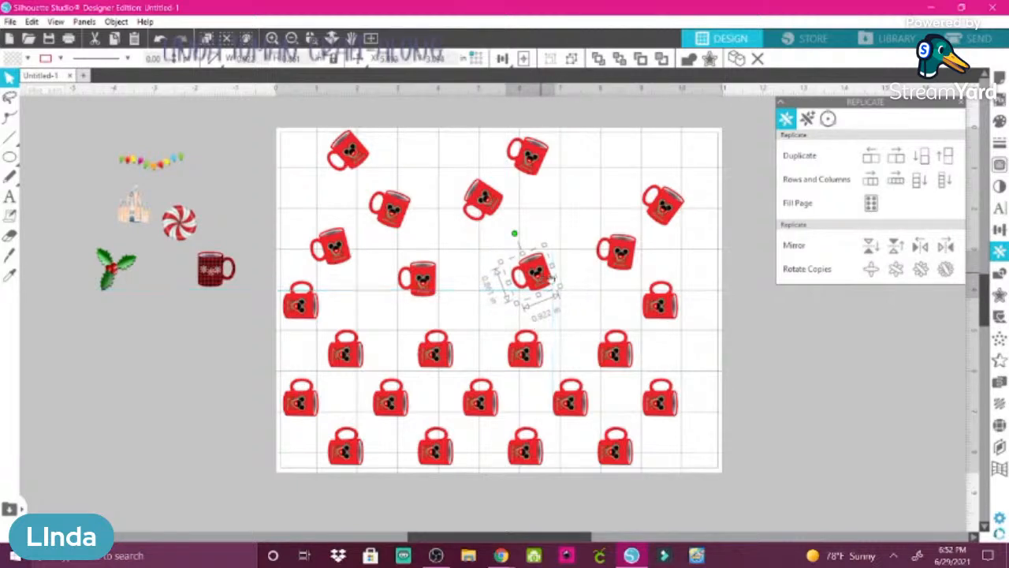
# - Delete the fourth row's last mug, and place the fifth row's last mug slightly up and right with its handle tilted down-left
pyautogui.click(660, 304)
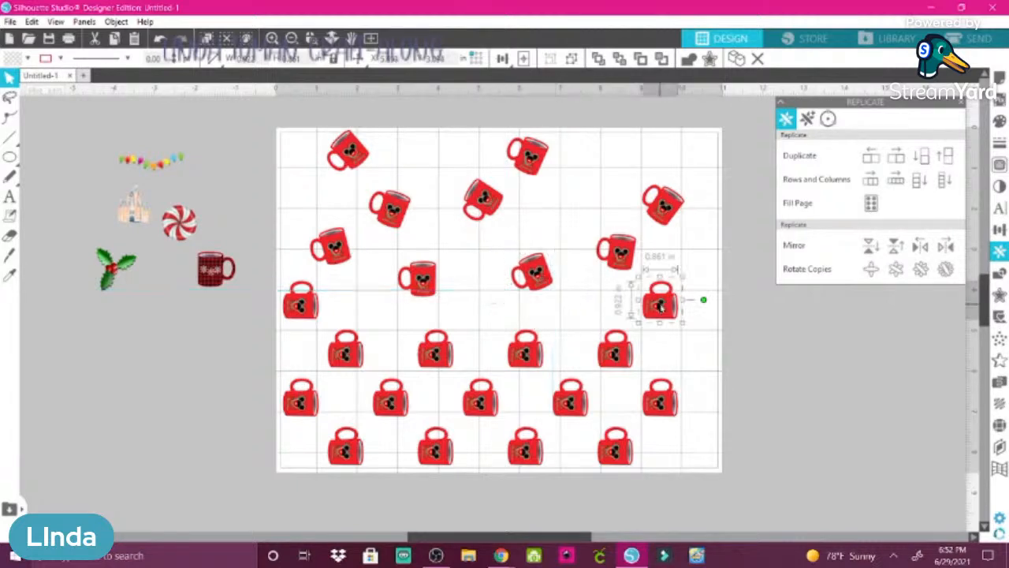
pyautogui.click(757, 58)
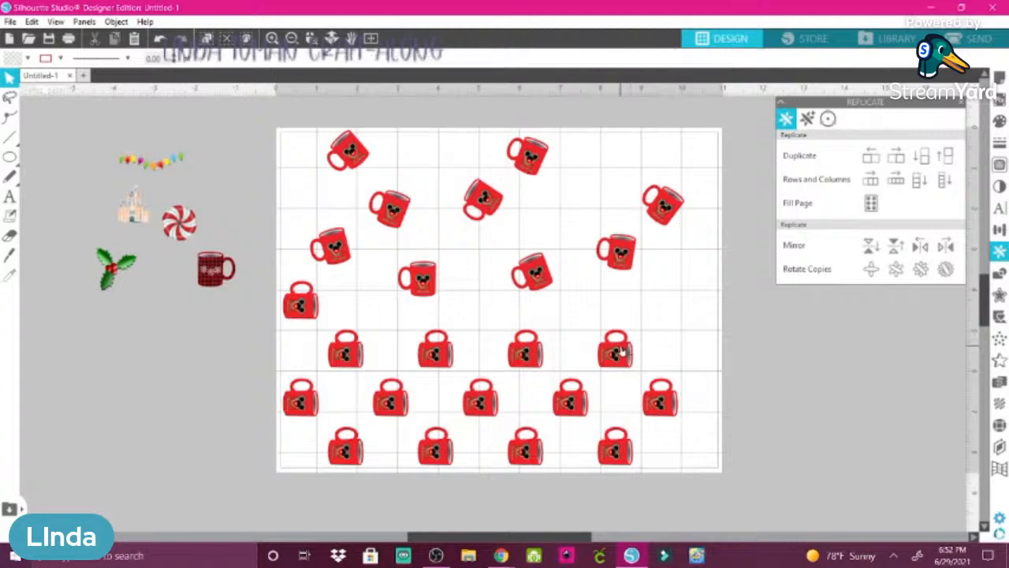
pyautogui.moveTo(623, 358); pyautogui.dragTo(626, 293)
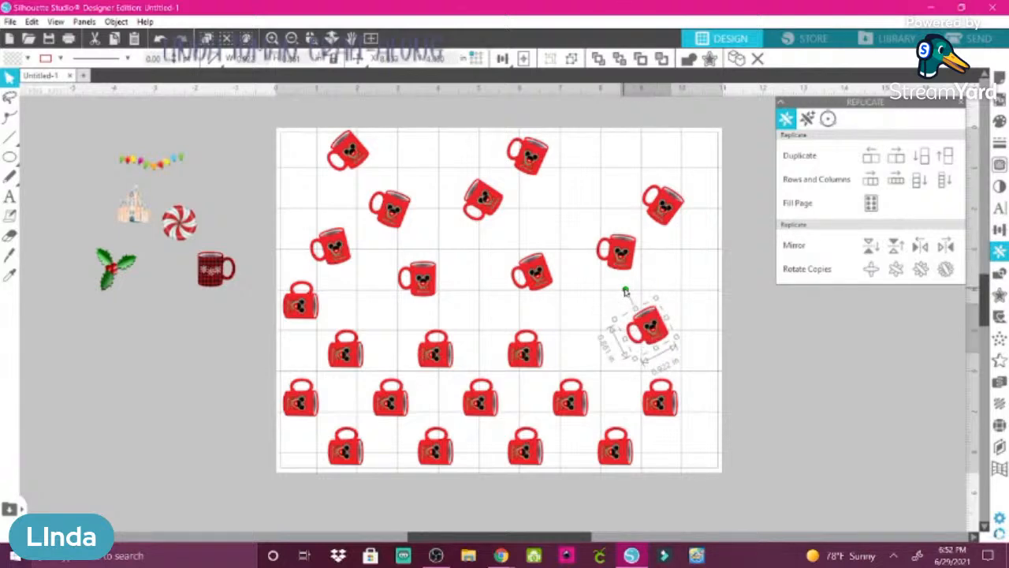
# - Rotate the fifth row's third mug counterclockwise so its handle points left and slightly up, and delete that row's second mug
pyautogui.click(525, 353)
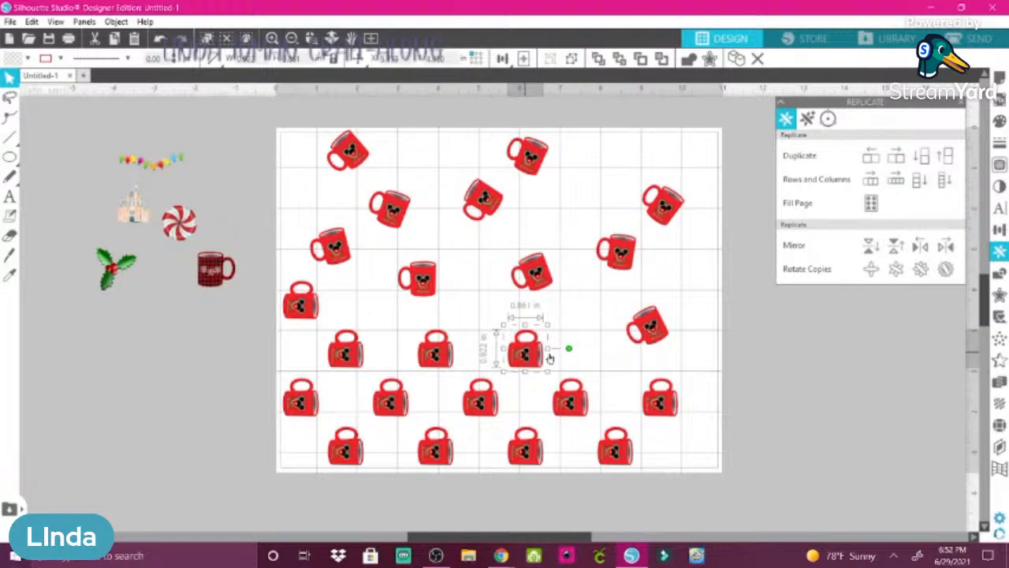
pyautogui.moveTo(569, 348); pyautogui.dragTo(544, 308)
pyautogui.click(436, 347)
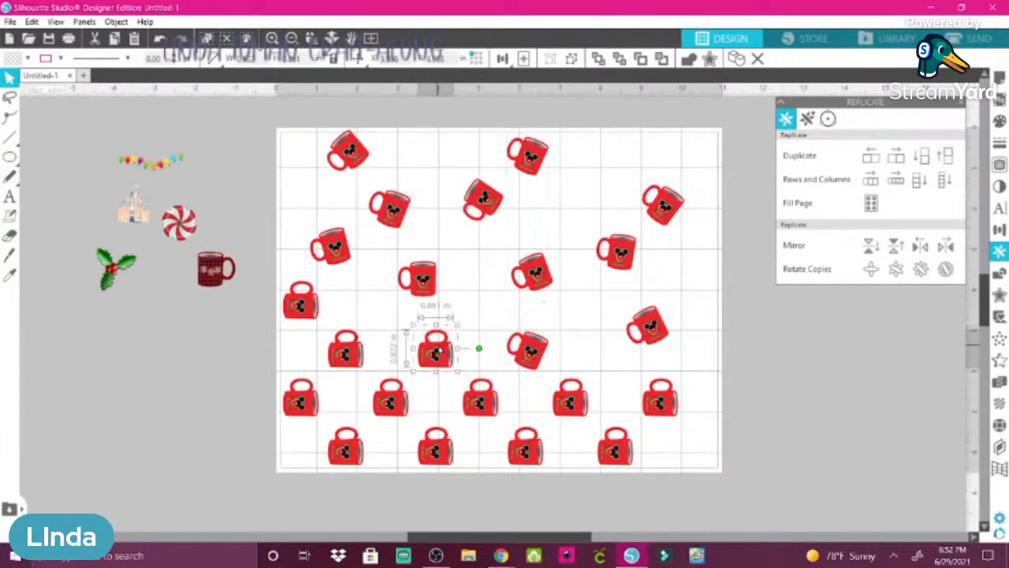
pyautogui.click(757, 59)
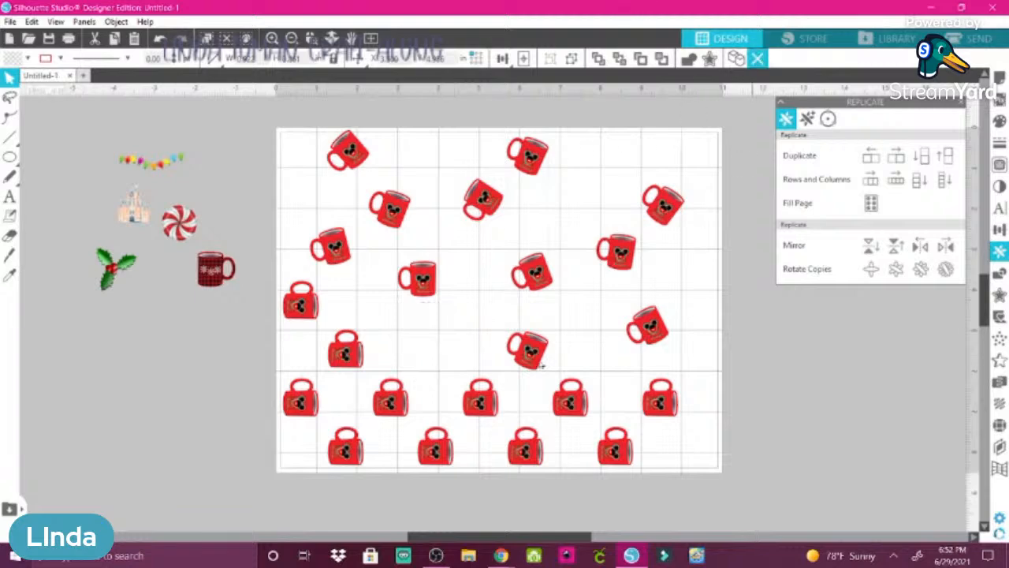
# - Turn the fifth row's first mug so its handle faces left, shifted about one grid square right, and delete the sixth row's second mug
pyautogui.click(356, 359)
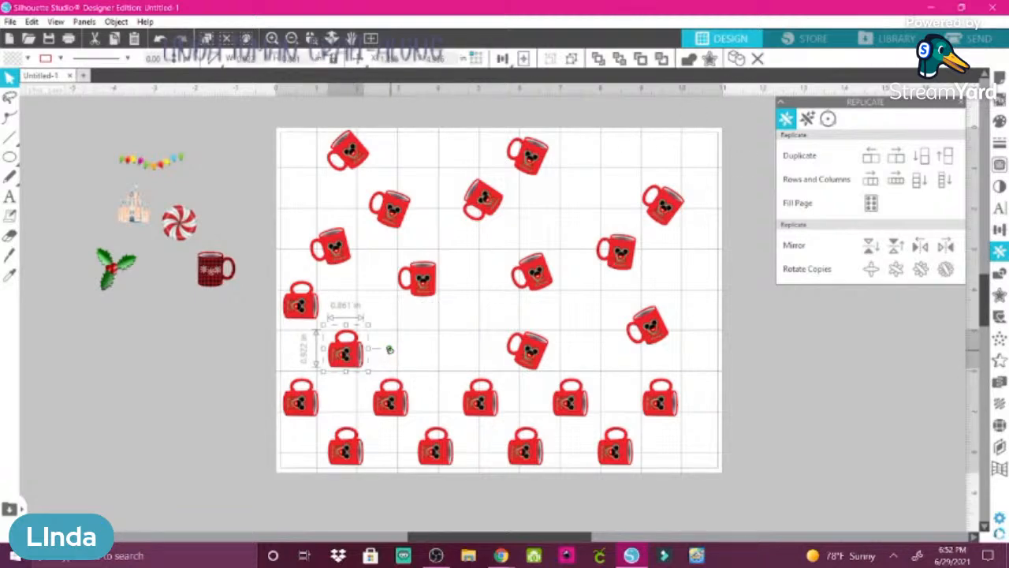
pyautogui.moveTo(389, 349); pyautogui.dragTo(352, 295)
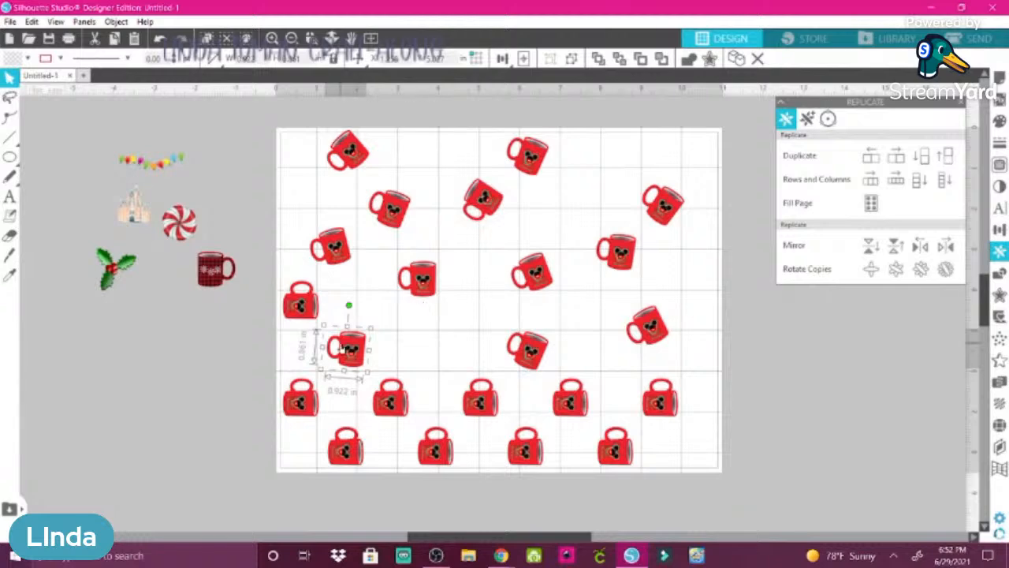
pyautogui.moveTo(349, 352); pyautogui.dragTo(387, 346)
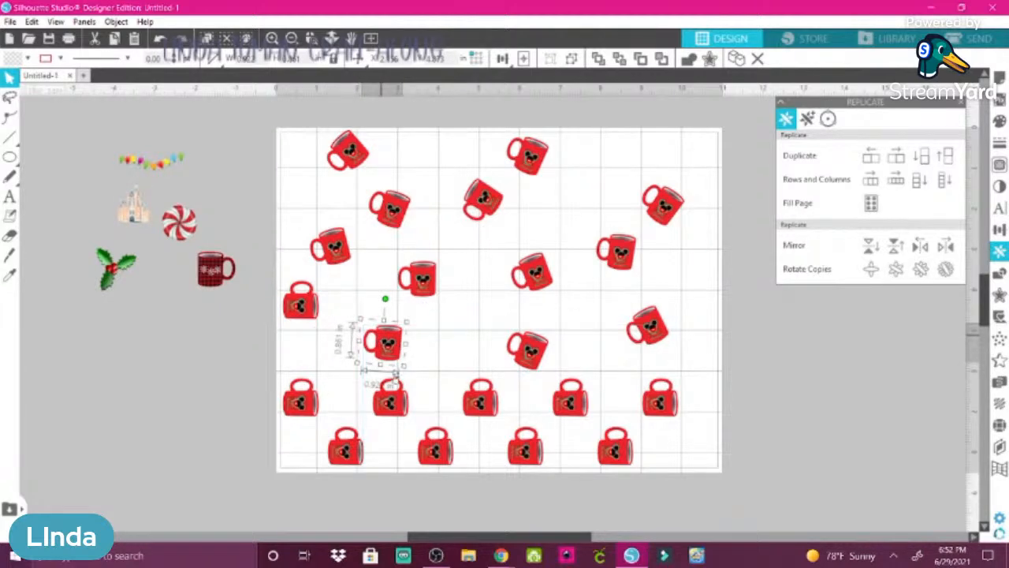
pyautogui.click(390, 403)
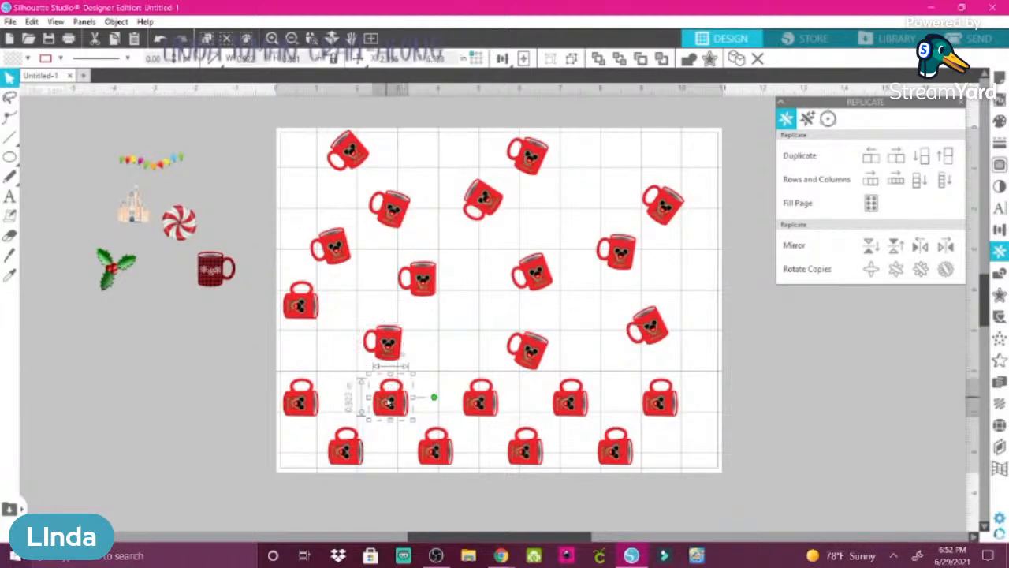
pyautogui.click(759, 59)
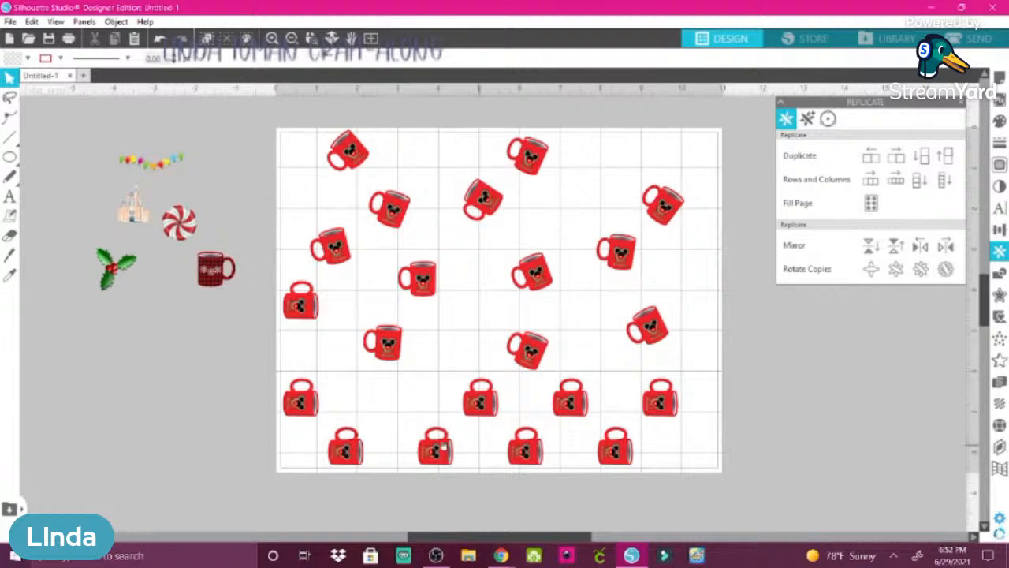
# - Rotate the bottom row's first two mugs counterclockwise so their handles face left, tilting the second one's handle slightly downward
pyautogui.click(436, 447)
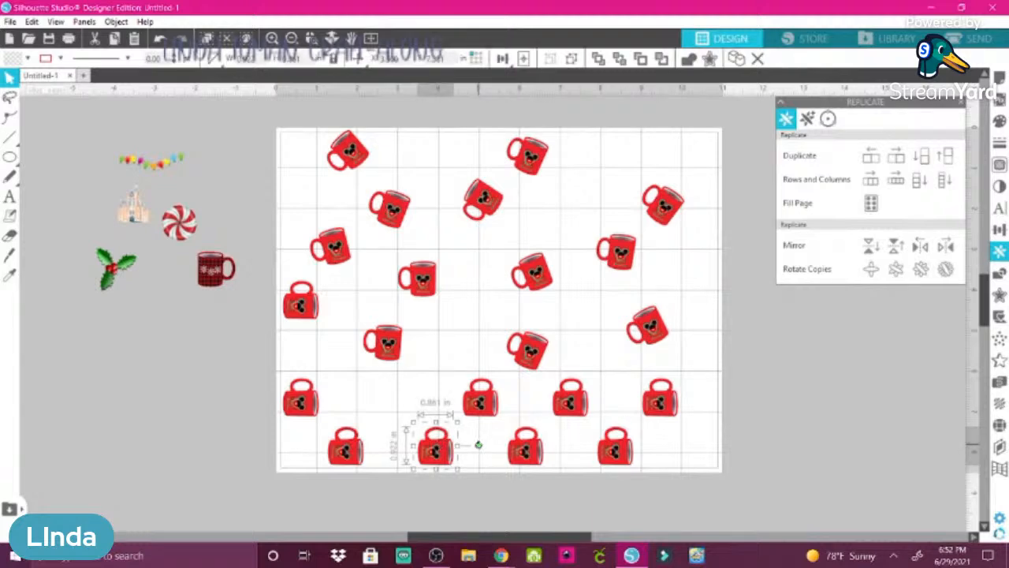
pyautogui.moveTo(478, 444); pyautogui.dragTo(416, 406)
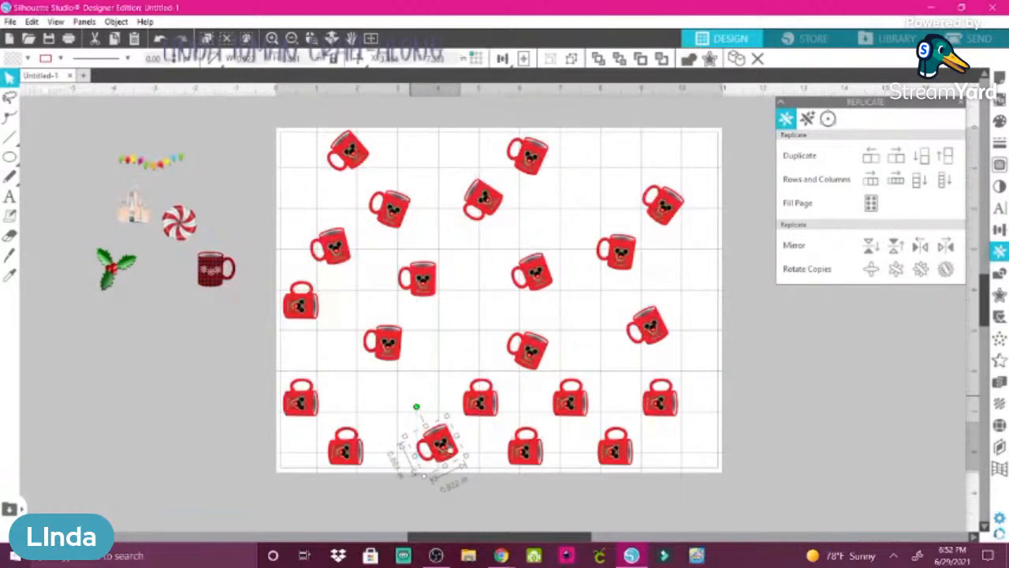
pyautogui.click(344, 451)
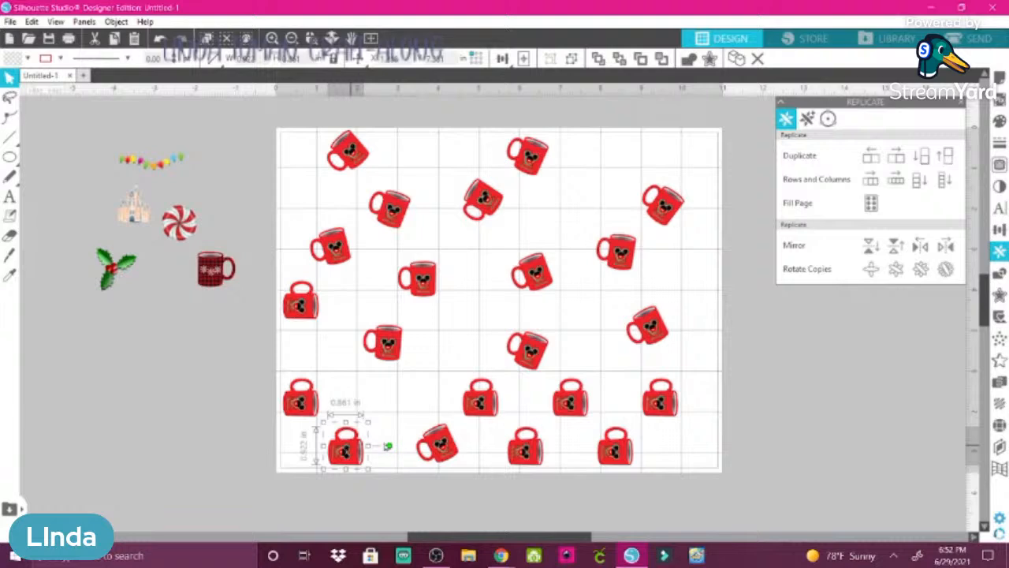
pyautogui.moveTo(389, 445); pyautogui.dragTo(350, 404)
# - Rotate the sixth row's first mug counterclockwise so its handle points up-left, and shift it partly over the page's left edge
pyautogui.click(299, 400)
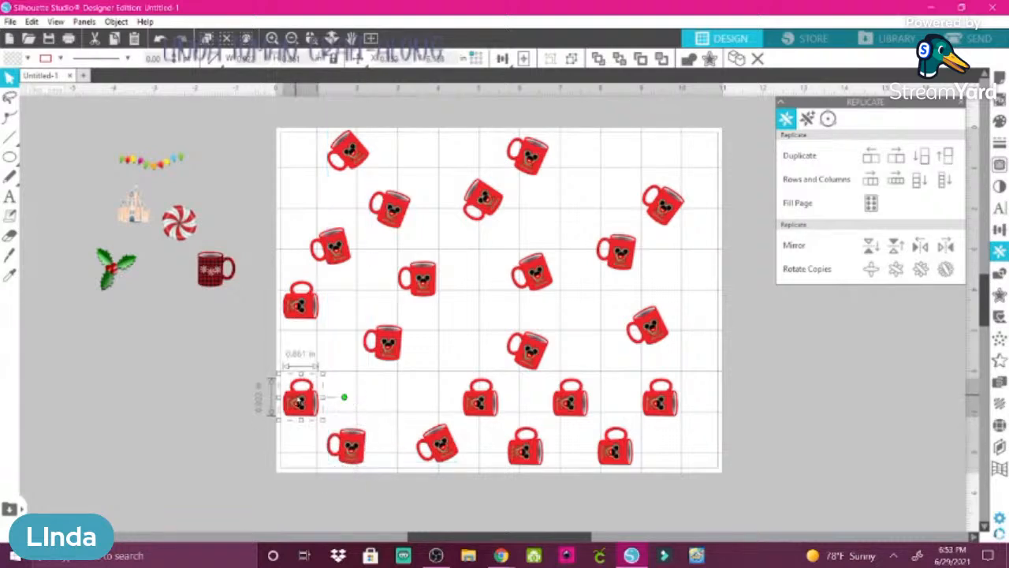
pyautogui.click(334, 382)
pyautogui.click(300, 402)
pyautogui.moveTo(344, 396); pyautogui.dragTo(322, 358)
pyautogui.moveTo(304, 399); pyautogui.dragTo(286, 391)
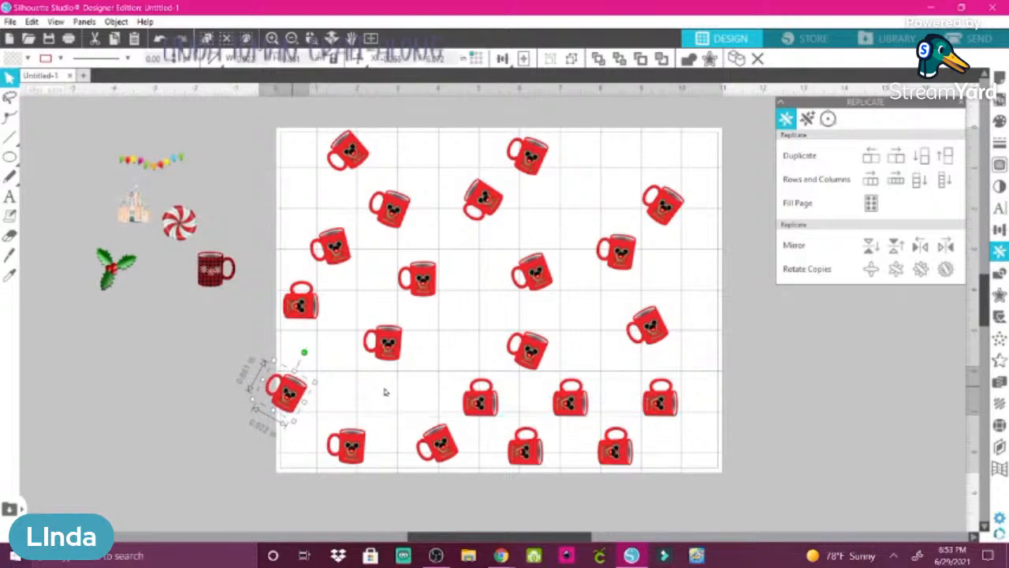
# - Rotate the fourth row's first mug counterclockwise so its handle points down-left, and shift it partly over the page's left edge
pyautogui.click(313, 306)
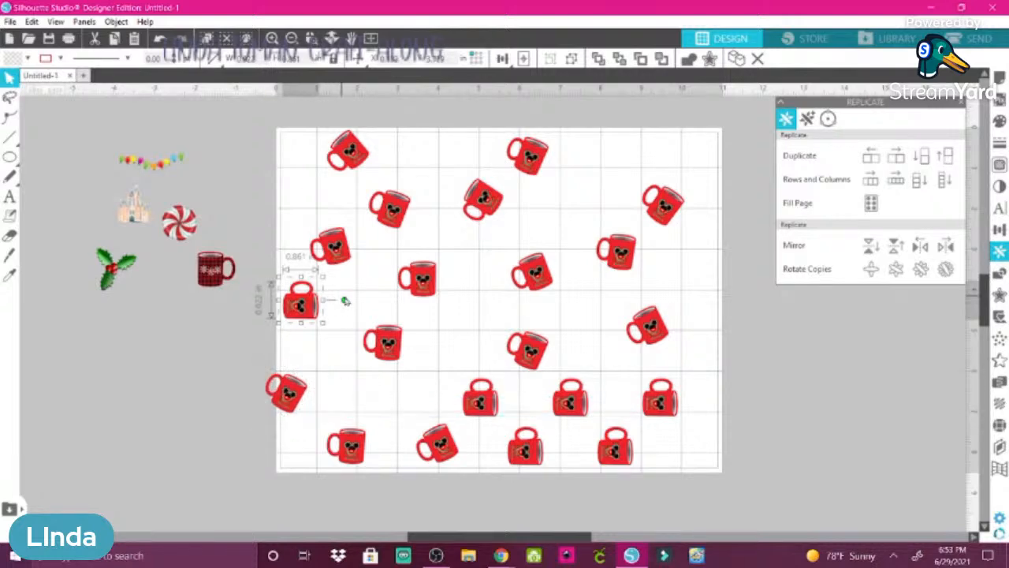
pyautogui.moveTo(344, 298); pyautogui.dragTo(277, 263)
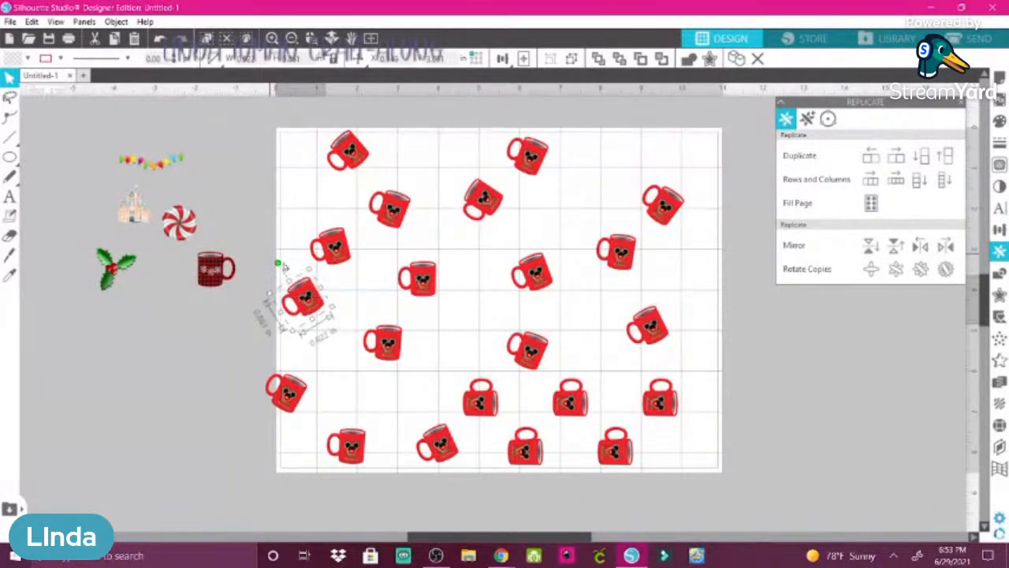
pyautogui.moveTo(306, 300); pyautogui.dragTo(292, 292)
# - Move the third row's first mug slightly up and left, and the top row's first mug into the page's upper-left corner
pyautogui.click(336, 250)
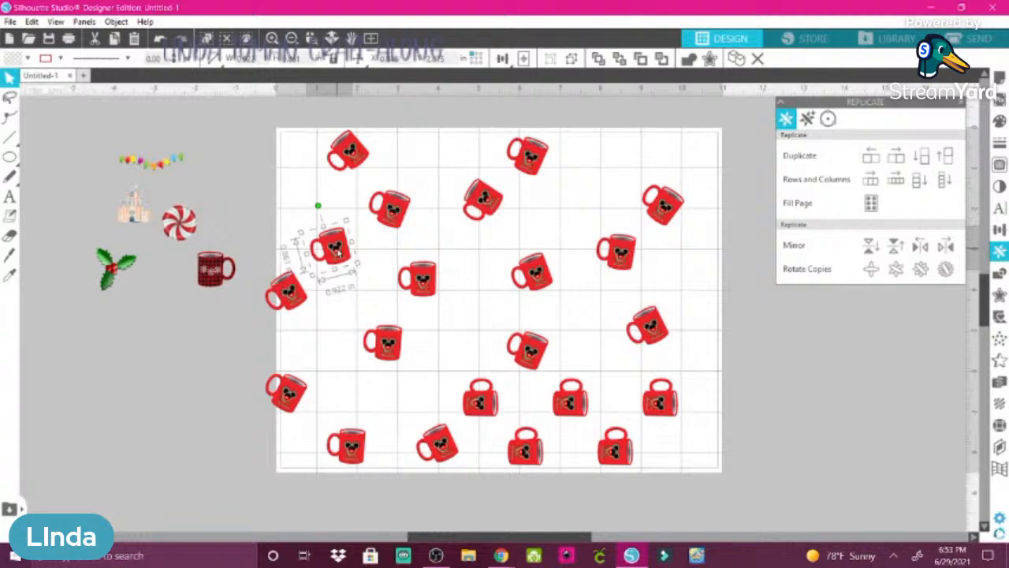
pyautogui.moveTo(336, 250); pyautogui.dragTo(327, 219)
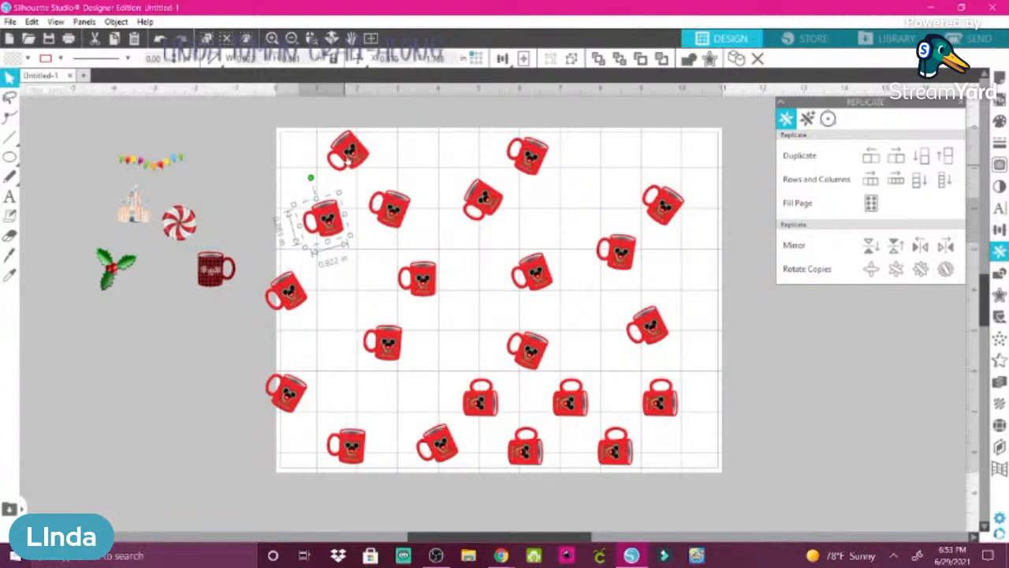
pyautogui.moveTo(348, 156); pyautogui.dragTo(293, 154)
pyautogui.click(293, 152)
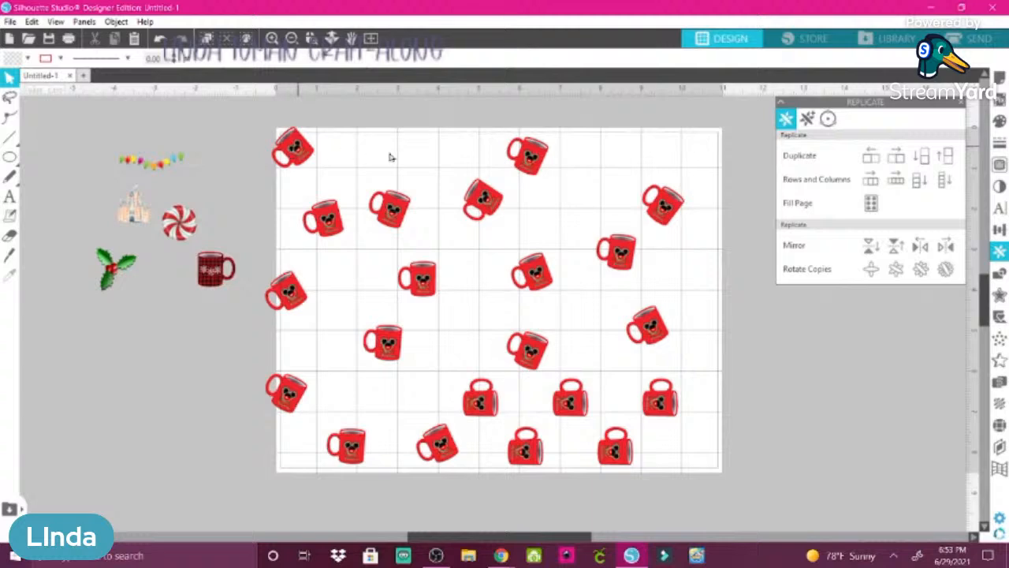
# - Move the other top-row mug slightly up and left, and the second row's first mug up and right
pyautogui.moveTo(530, 157); pyautogui.dragTo(522, 146)
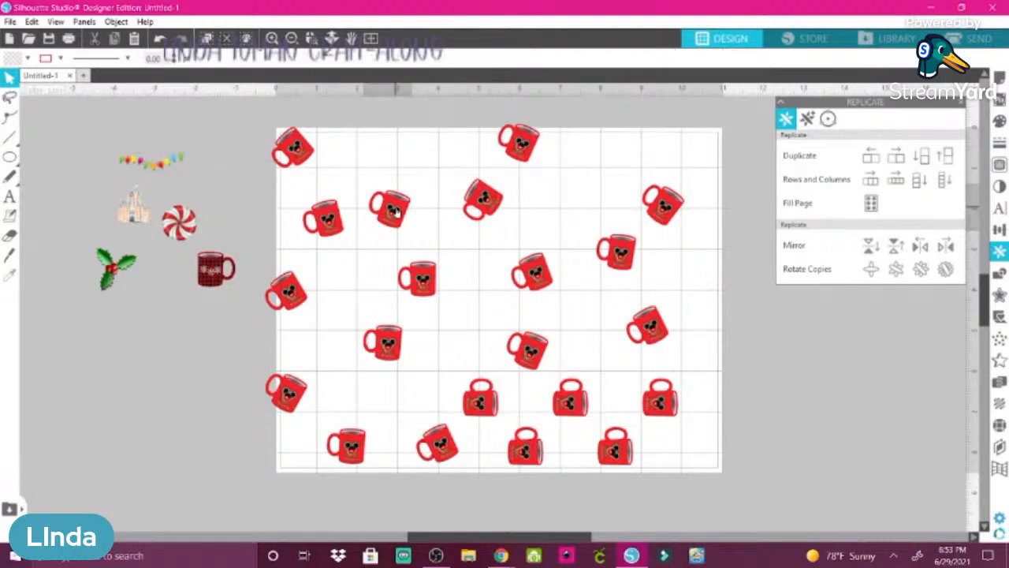
pyautogui.moveTo(394, 207); pyautogui.dragTo(421, 170)
# - Move the second row's last mug into the page's upper-right corner, and the third row's last mug up and right
pyautogui.moveTo(664, 207); pyautogui.dragTo(700, 147)
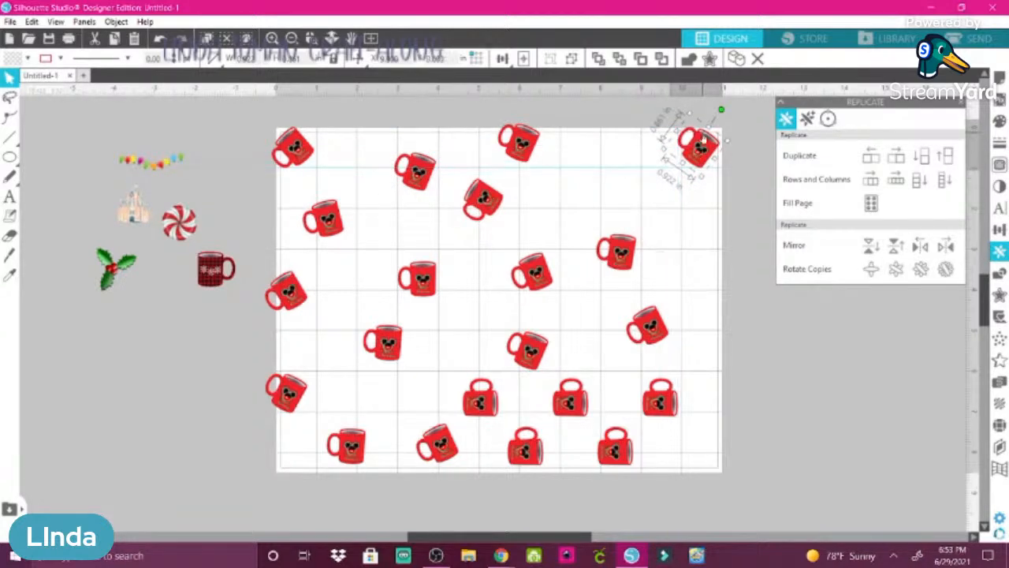
pyautogui.click(621, 254)
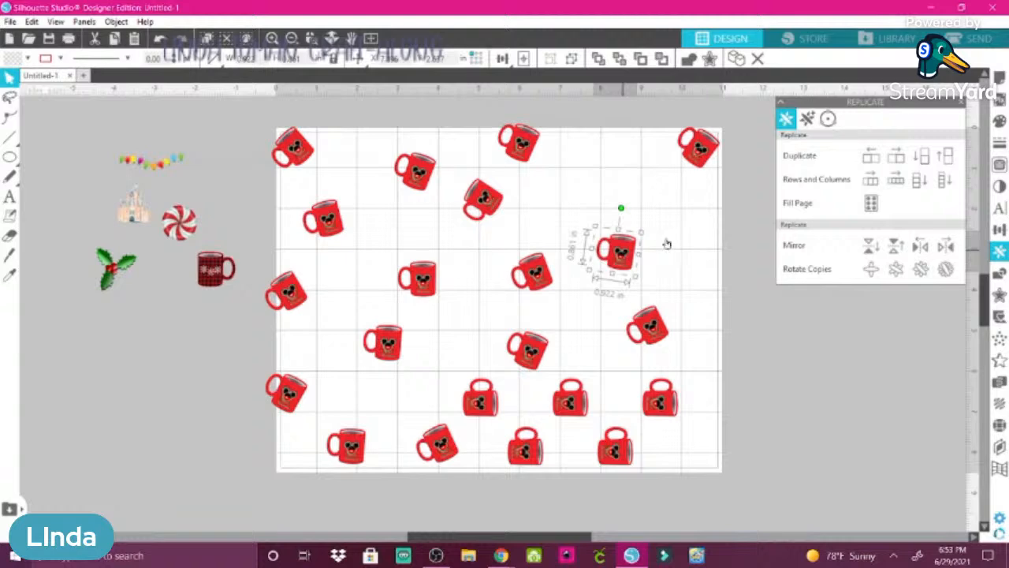
pyautogui.moveTo(620, 257); pyautogui.dragTo(661, 221)
# - Move the fourth row's last mug about one grid square right and slightly up, and delete the sixth row's last mug
pyautogui.click(531, 269)
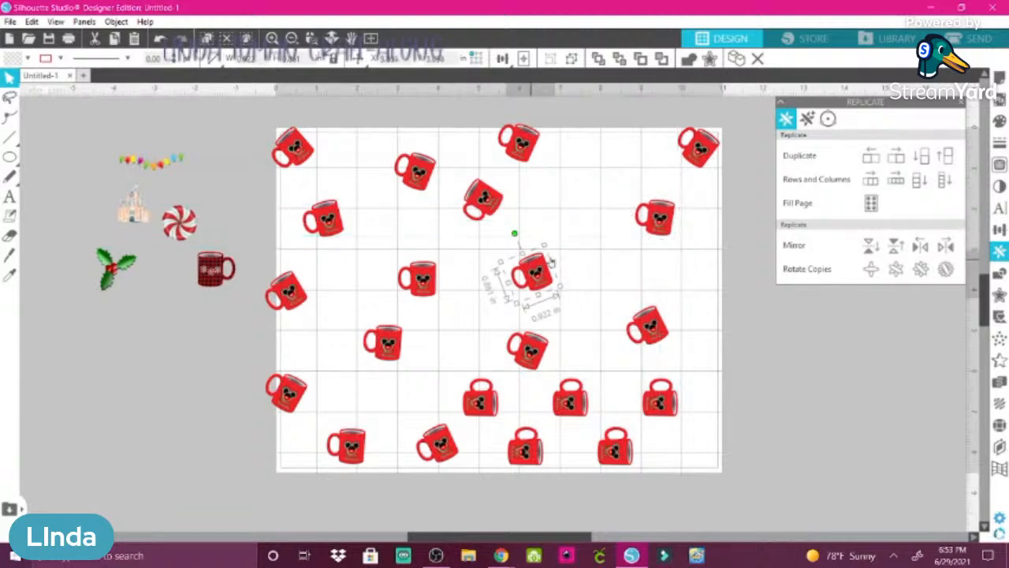
pyautogui.moveTo(551, 261); pyautogui.dragTo(579, 253)
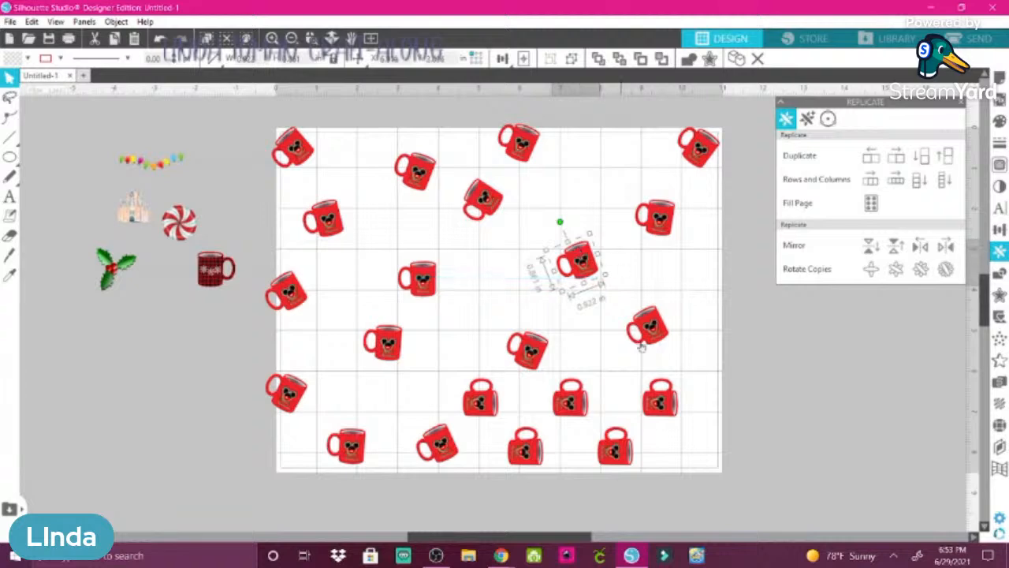
pyautogui.click(661, 402)
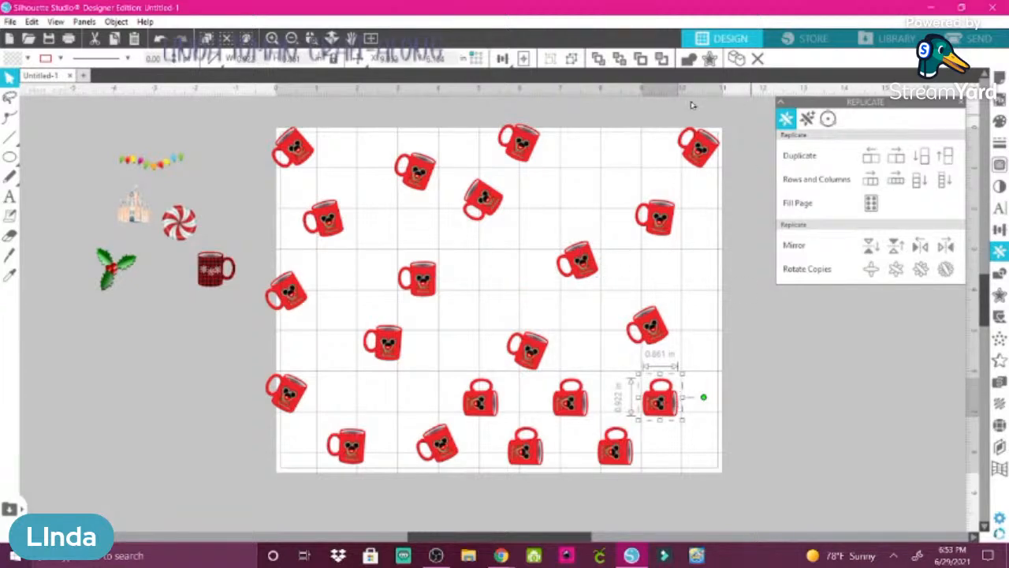
pyautogui.click(757, 61)
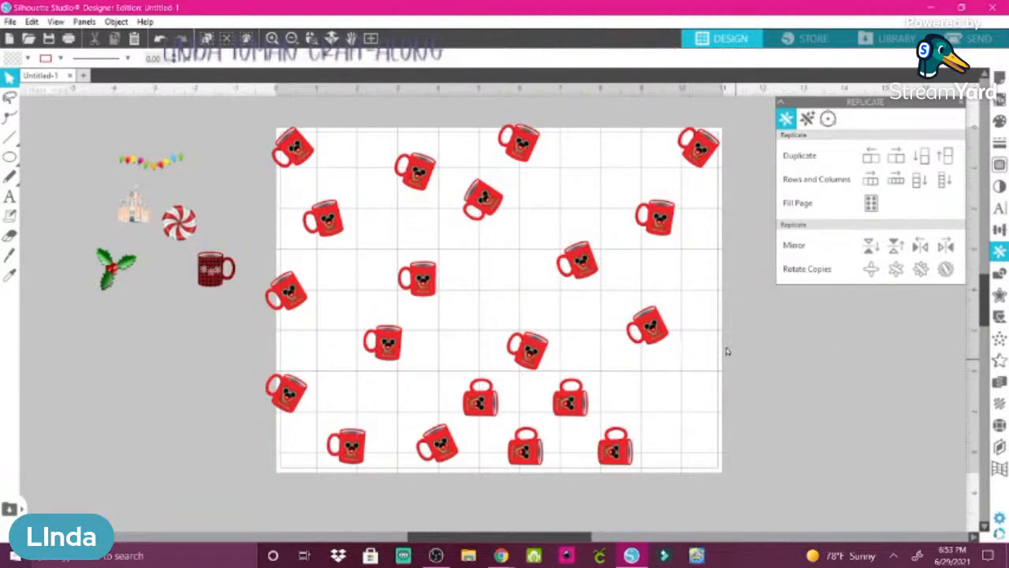
# - Delete the bottom row's last mug, and turn the sideways mug above it upright with a slight left tilt into the page's lower-right corner
pyautogui.click(608, 451)
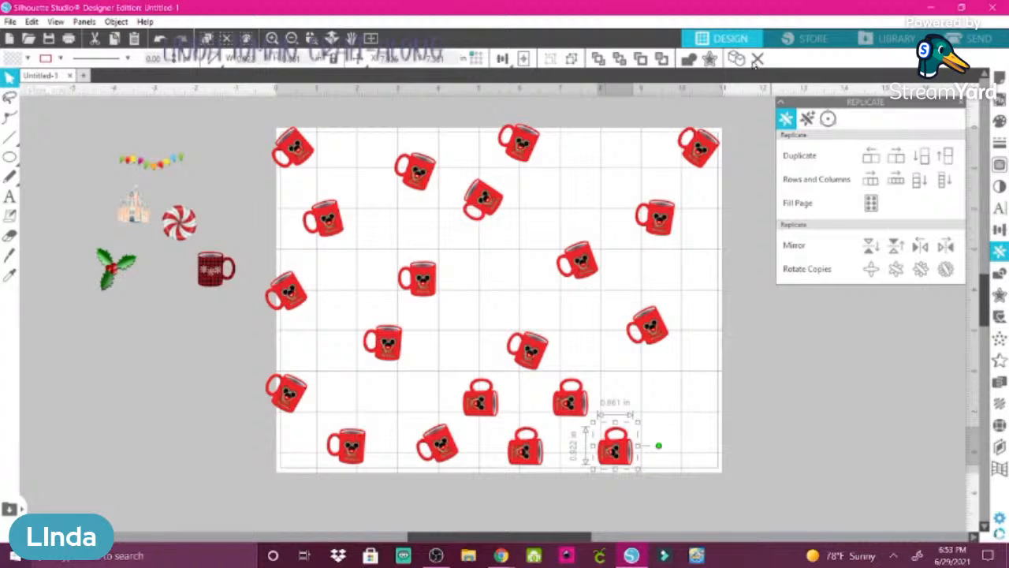
pyautogui.click(757, 61)
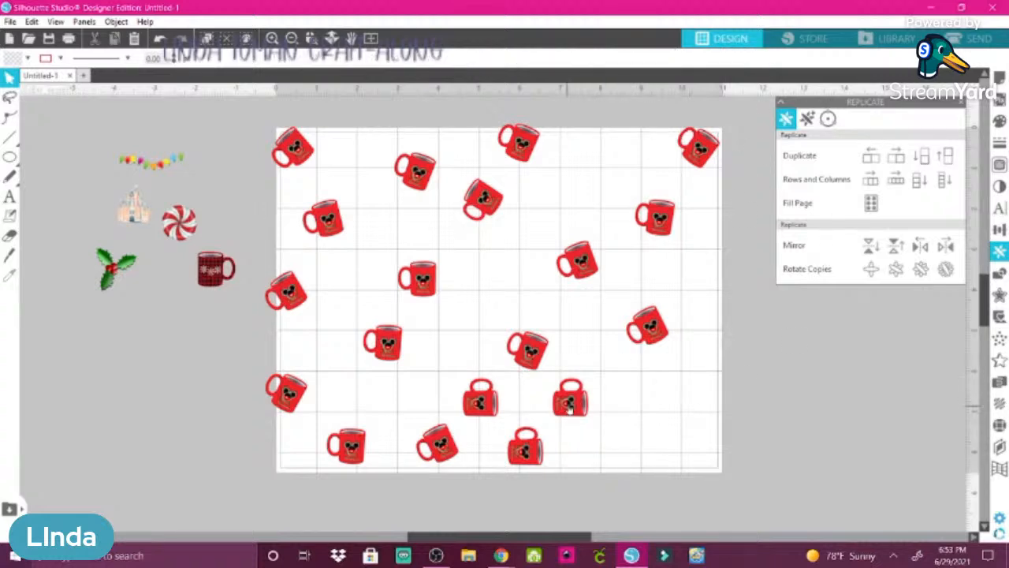
pyautogui.click(569, 404)
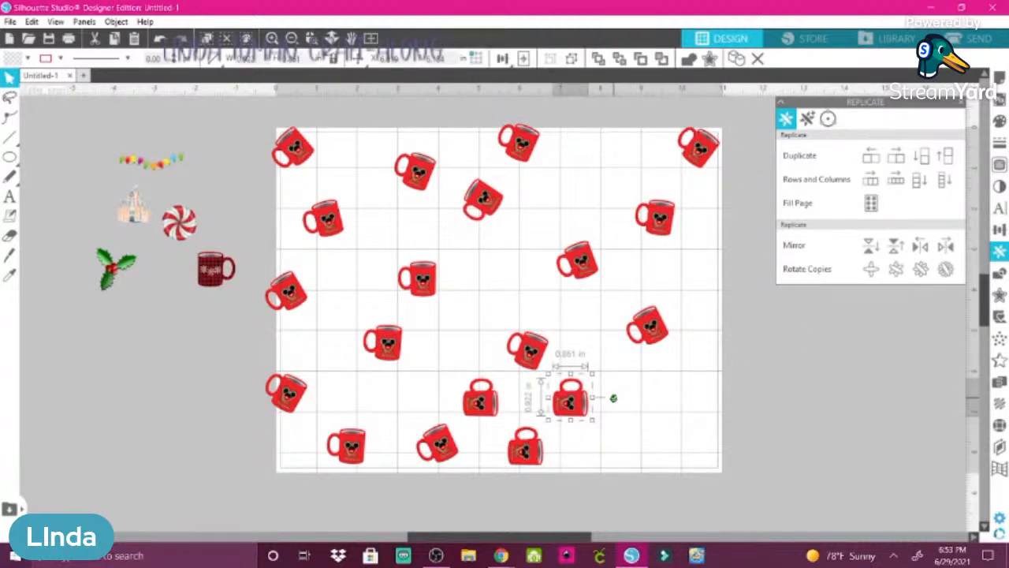
pyautogui.moveTo(614, 398); pyautogui.dragTo(552, 344)
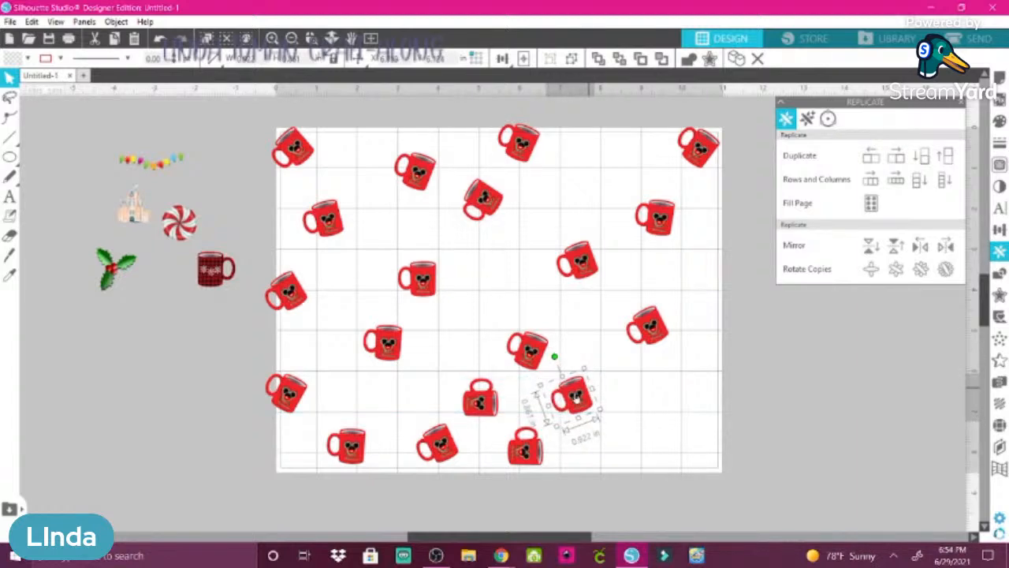
pyautogui.moveTo(578, 398); pyautogui.dragTo(715, 438)
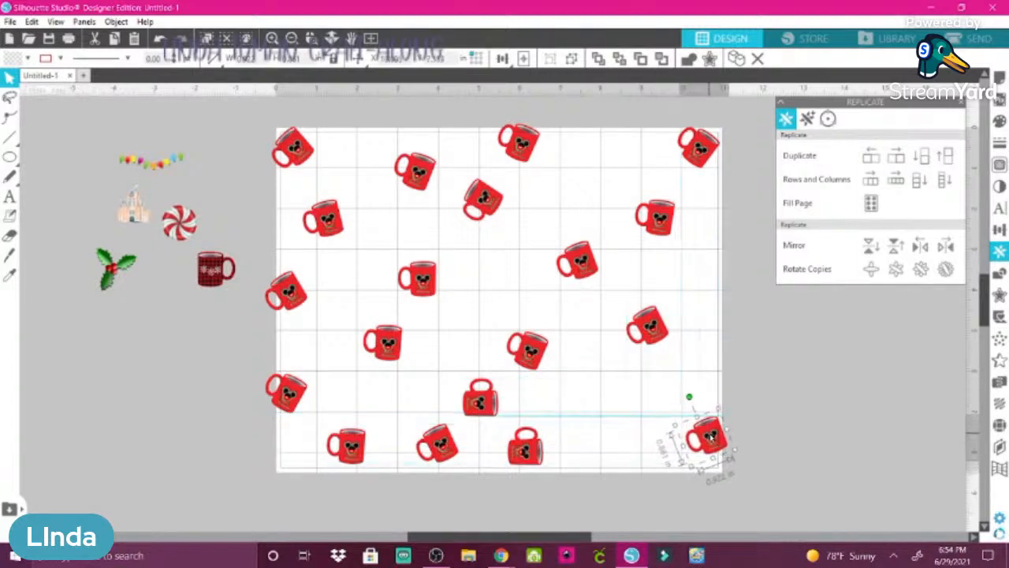
# - Move the bottom row's sideways mug about two grid squares right and one up, and turn it nearly upright
pyautogui.click(523, 453)
pyautogui.moveTo(524, 450); pyautogui.dragTo(600, 420)
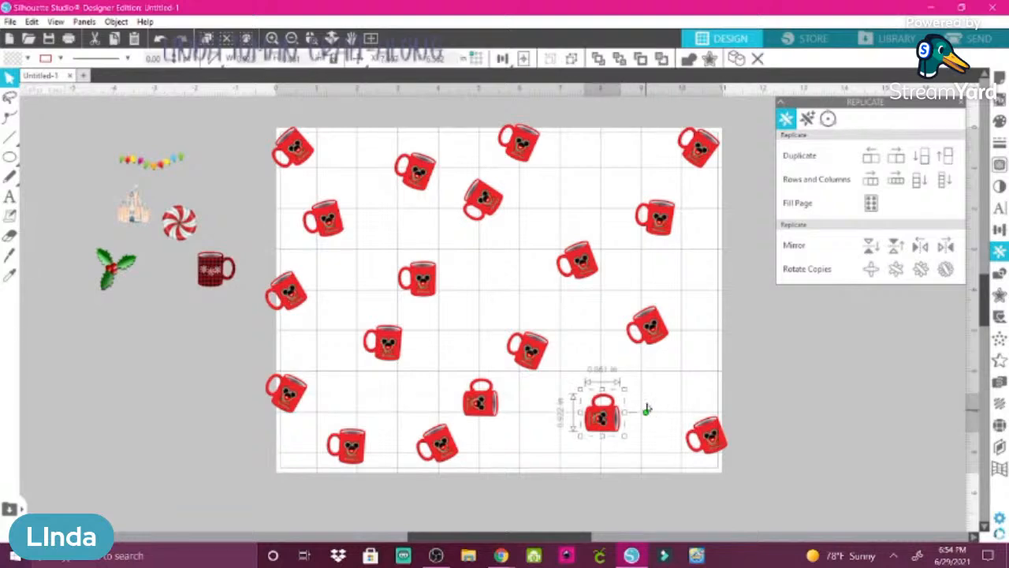
pyautogui.moveTo(646, 408); pyautogui.dragTo(597, 367)
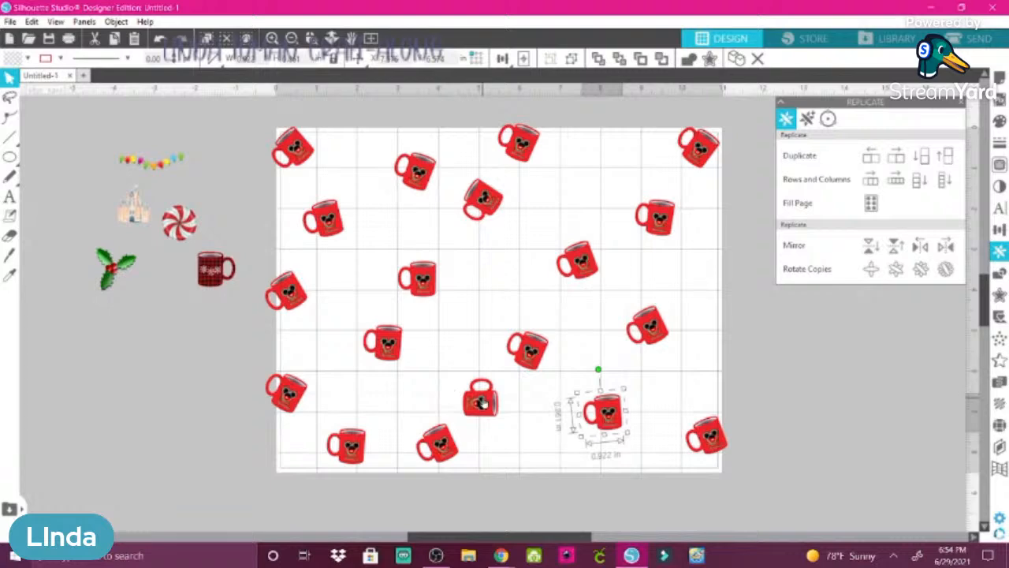
# - Turn the remaining sideways mug upright with a right tilt, and move it to the page's right edge at about mid-height
pyautogui.click(480, 400)
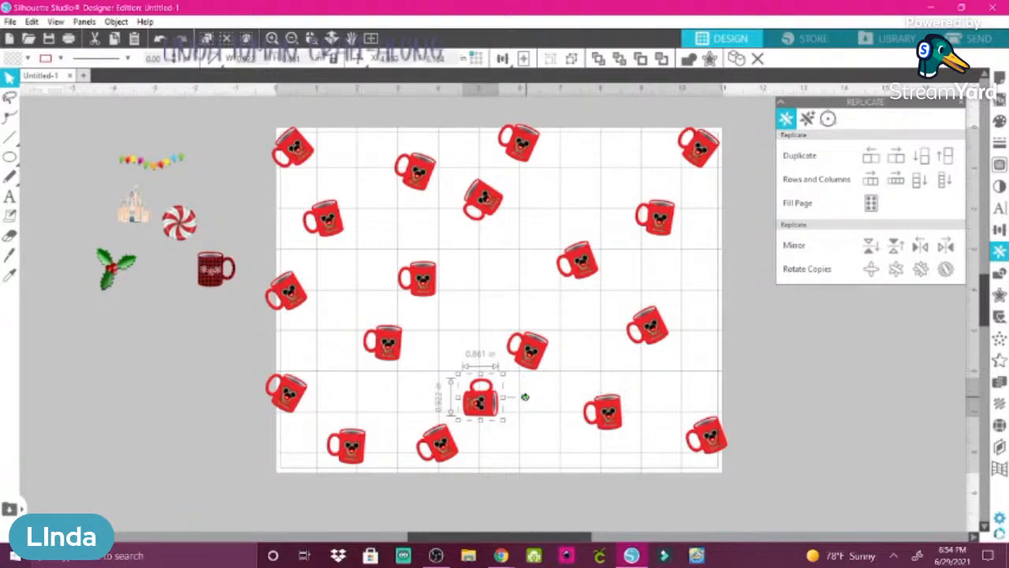
pyautogui.moveTo(526, 397); pyautogui.dragTo(498, 357)
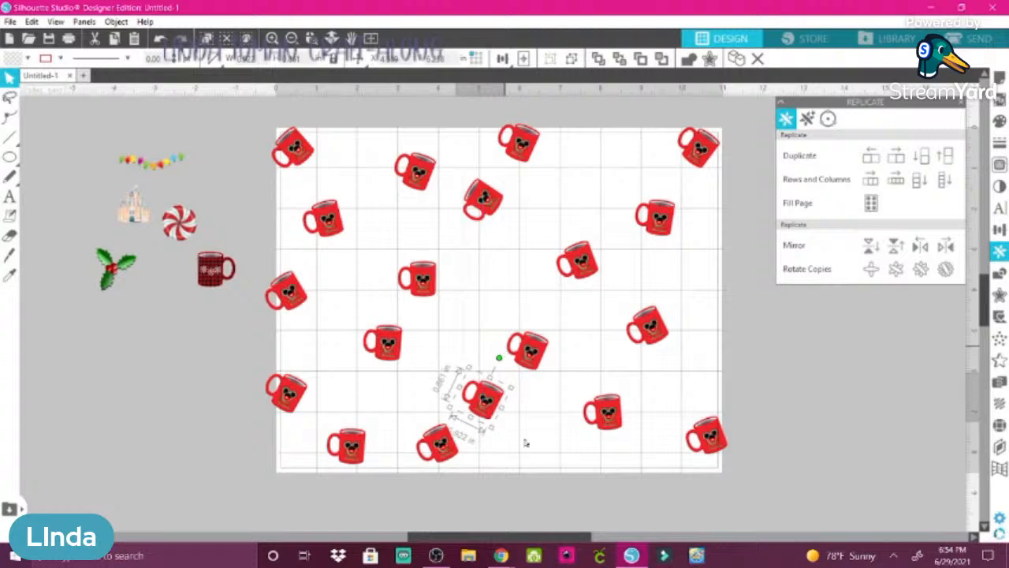
pyautogui.moveTo(478, 406); pyautogui.dragTo(714, 304)
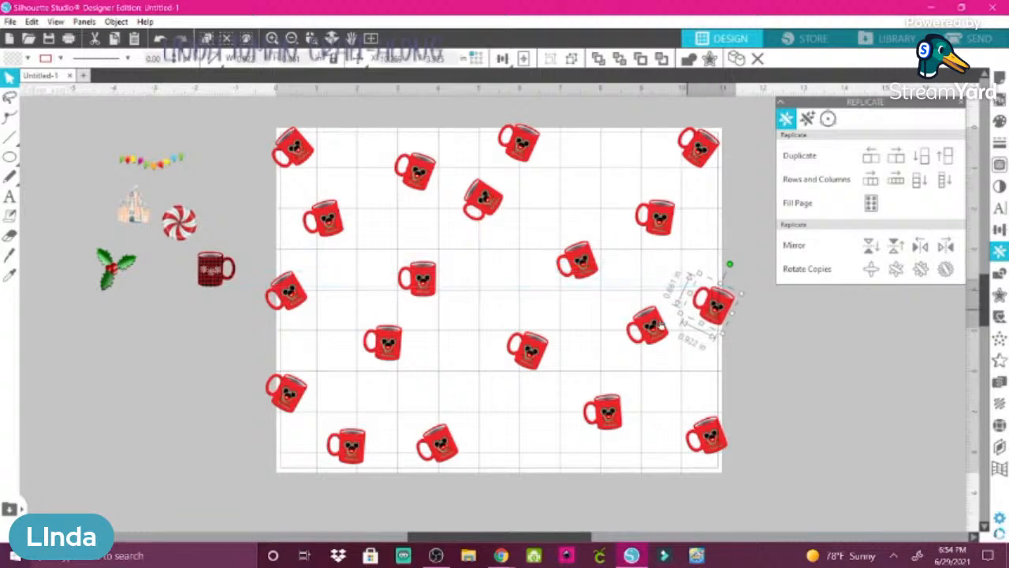
# - Move the lower-right inner mug about one grid square left and slightly down, and the tilted bottom-row mug about one square up
pyautogui.moveTo(606, 414); pyautogui.dragTo(564, 432)
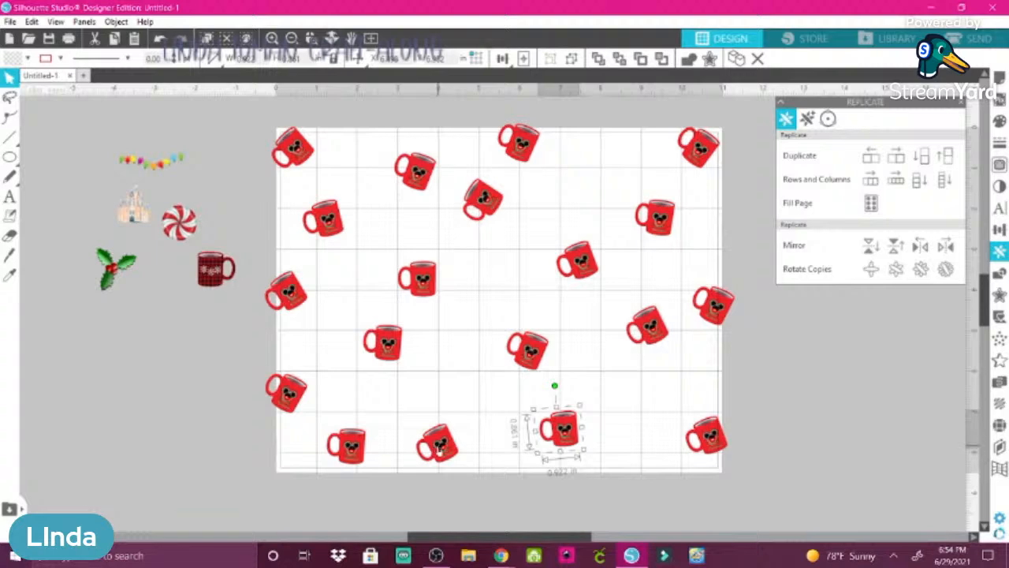
pyautogui.moveTo(438, 448); pyautogui.dragTo(438, 411)
# - Move the mug just below the page centre slightly up and left, and the mug beside the right-edge mug slightly down and left
pyautogui.moveTo(527, 347); pyautogui.dragTo(511, 331)
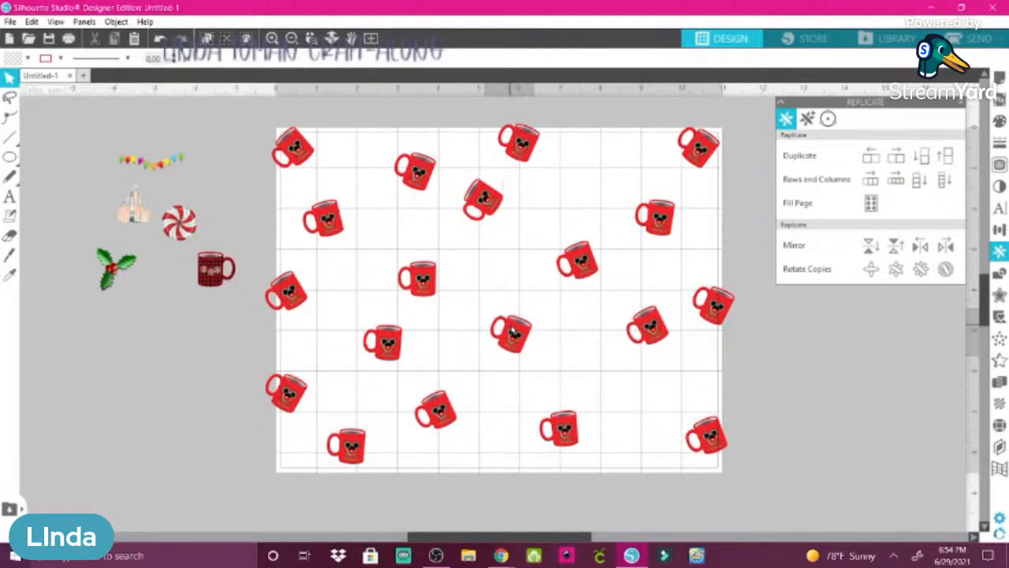
pyautogui.click(645, 333)
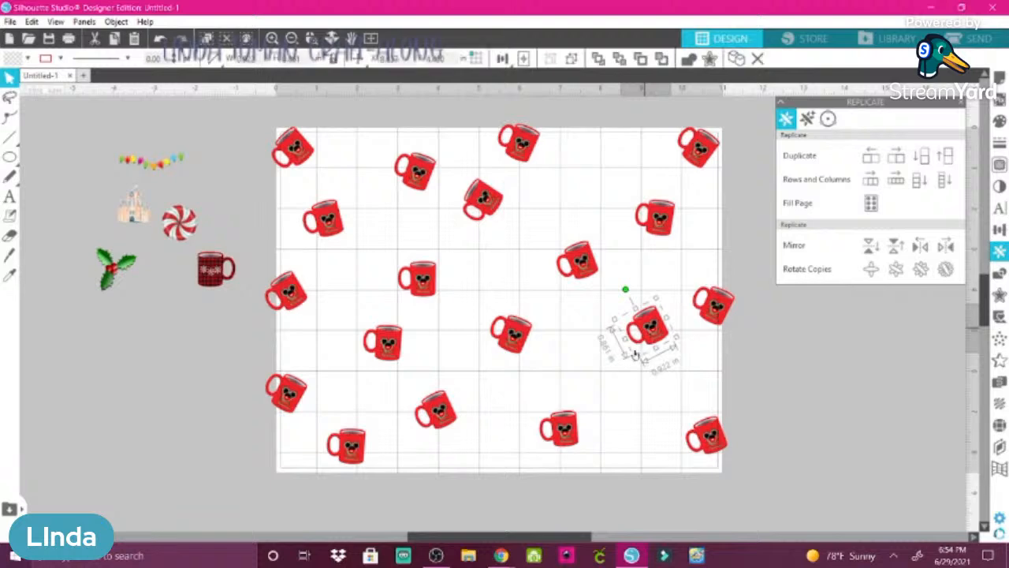
pyautogui.moveTo(636, 355); pyautogui.dragTo(620, 381)
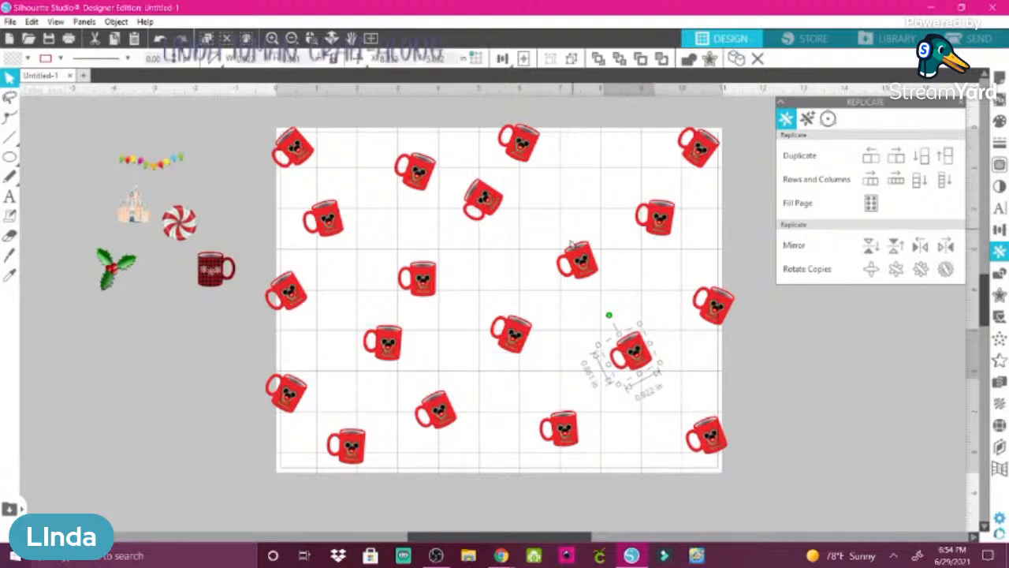
# - Move the second row's last mug slightly up and left, and that row's middle mug slightly down and right
pyautogui.click(658, 217)
pyautogui.moveTo(636, 199); pyautogui.dragTo(614, 183)
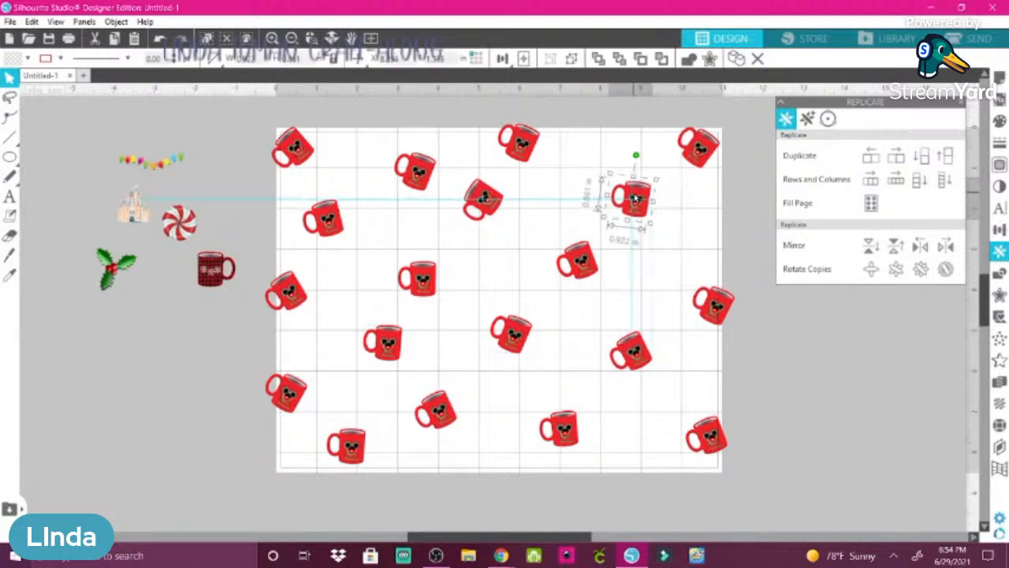
pyautogui.click(483, 201)
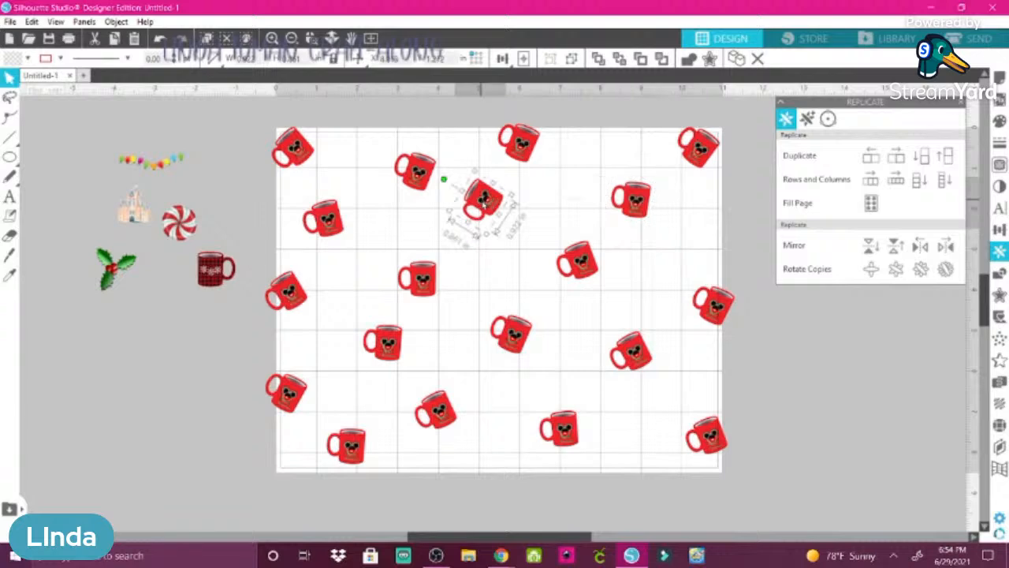
pyautogui.moveTo(483, 201); pyautogui.dragTo(497, 219)
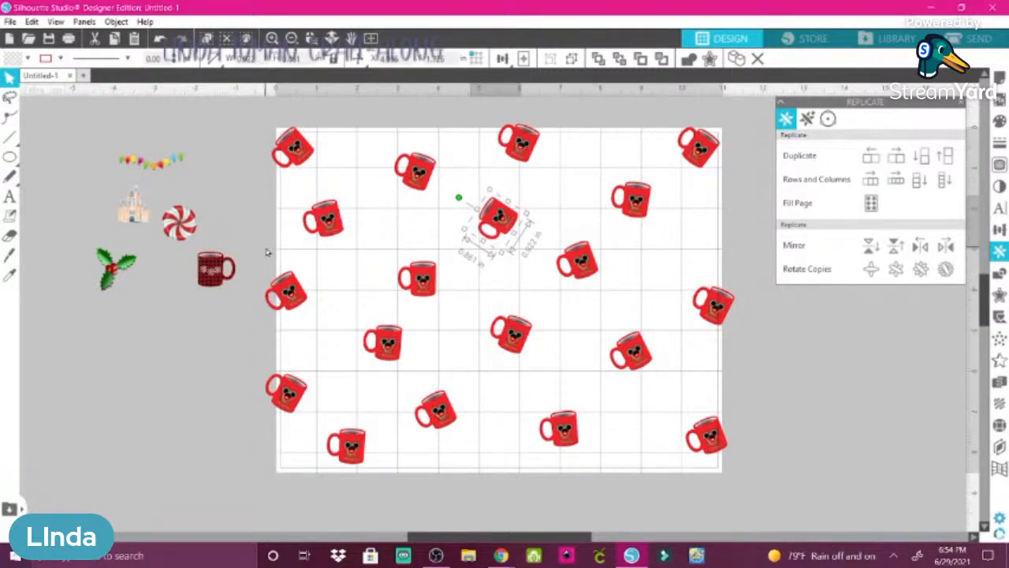
# - Place the peppermint candy between the first two mugs near the page's top, and replicate it into a row of four
pyautogui.click(179, 222)
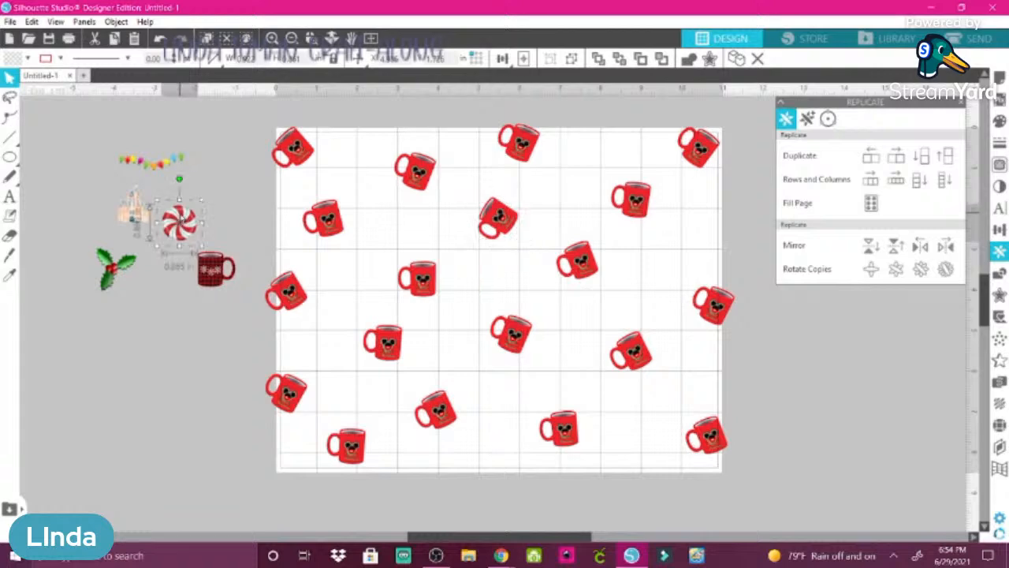
pyautogui.moveTo(180, 222); pyautogui.dragTo(355, 162)
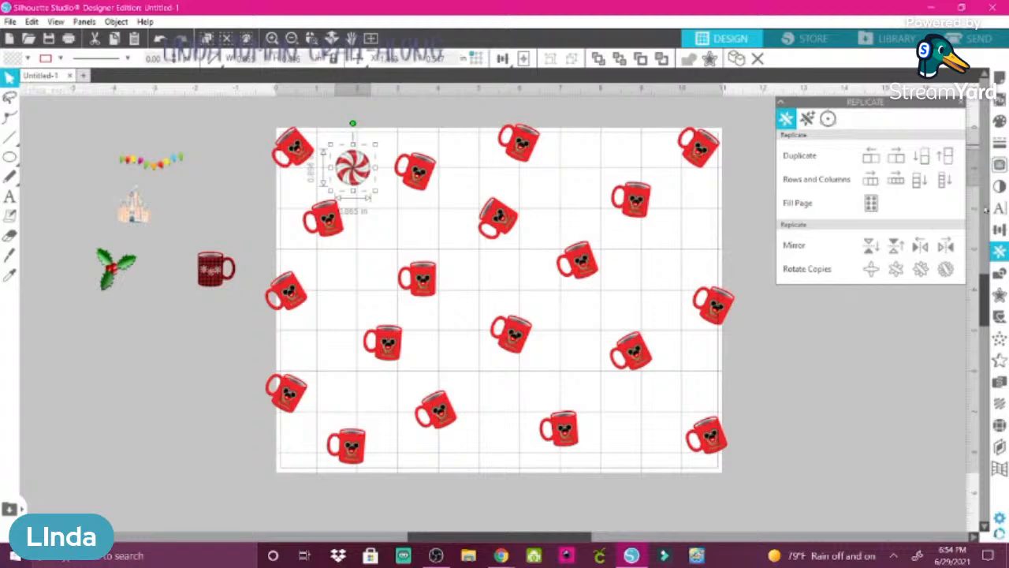
pyautogui.click(1000, 251)
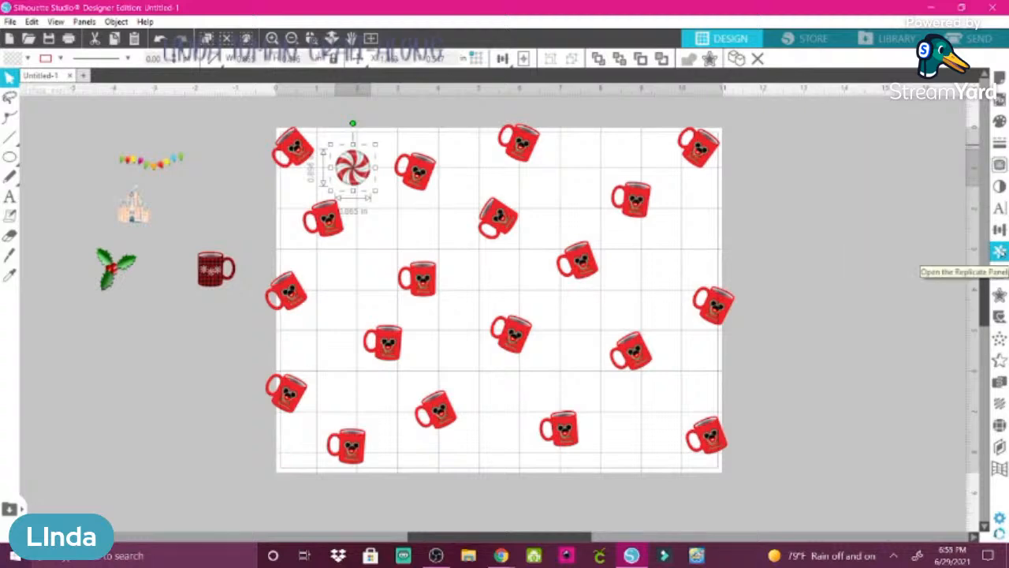
pyautogui.click(1000, 251)
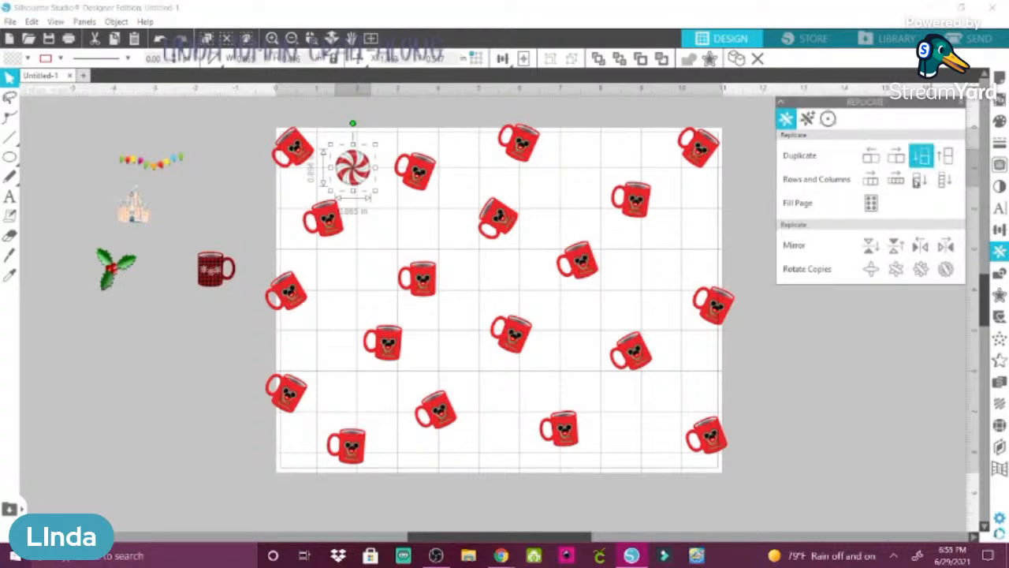
pyautogui.click(897, 180)
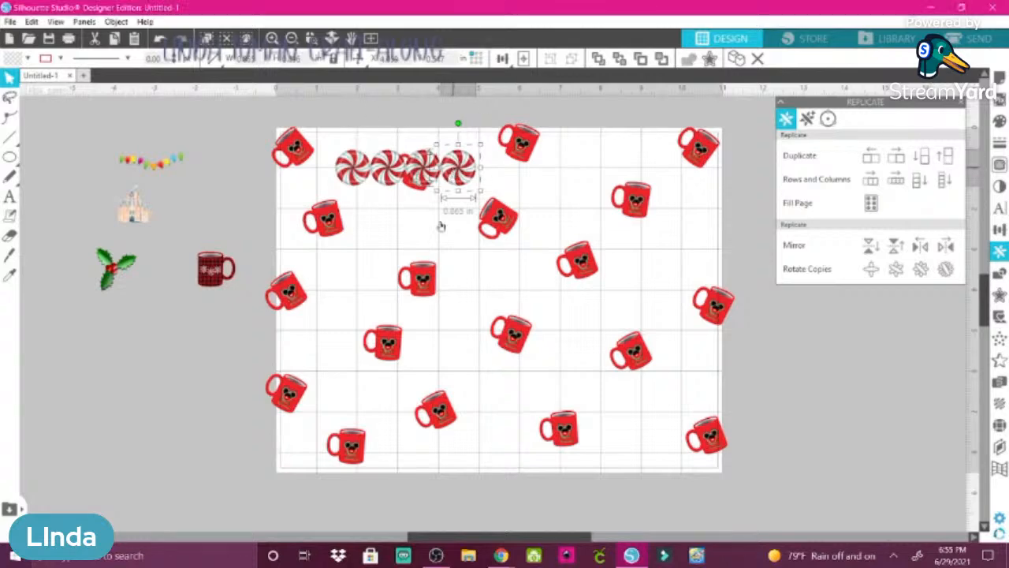
# - Spread the three peppermint copies above the lower-left mug, beside the lower-right corner mug, and at the page centre
pyautogui.moveTo(459, 167); pyautogui.dragTo(352, 398)
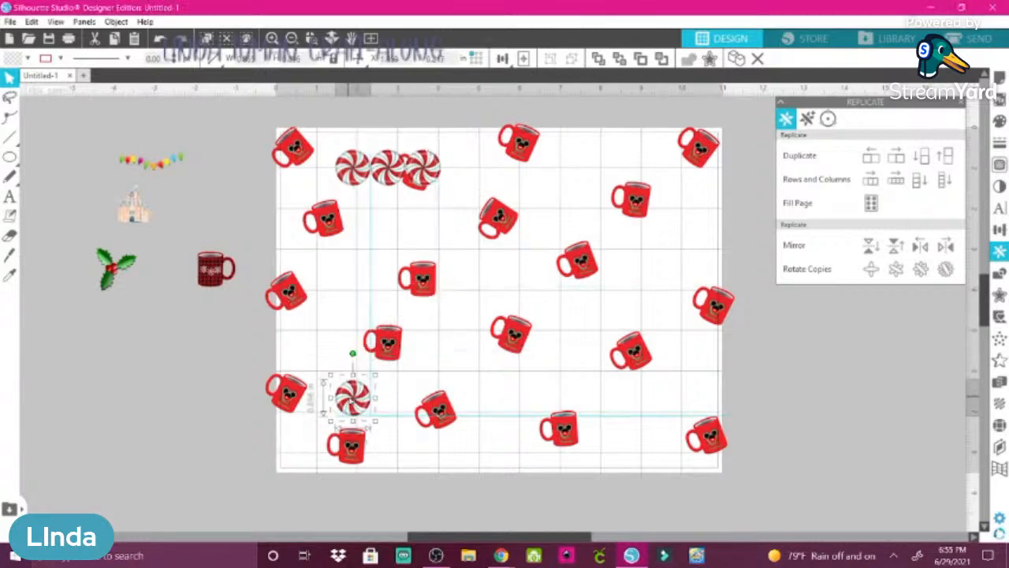
pyautogui.click(387, 170)
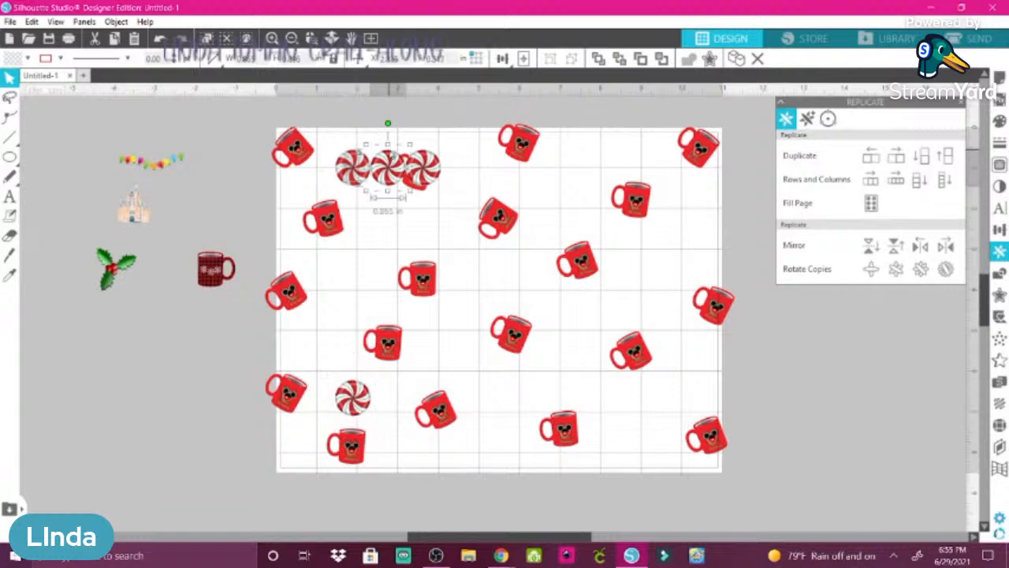
pyautogui.moveTo(388, 169); pyautogui.dragTo(576, 335)
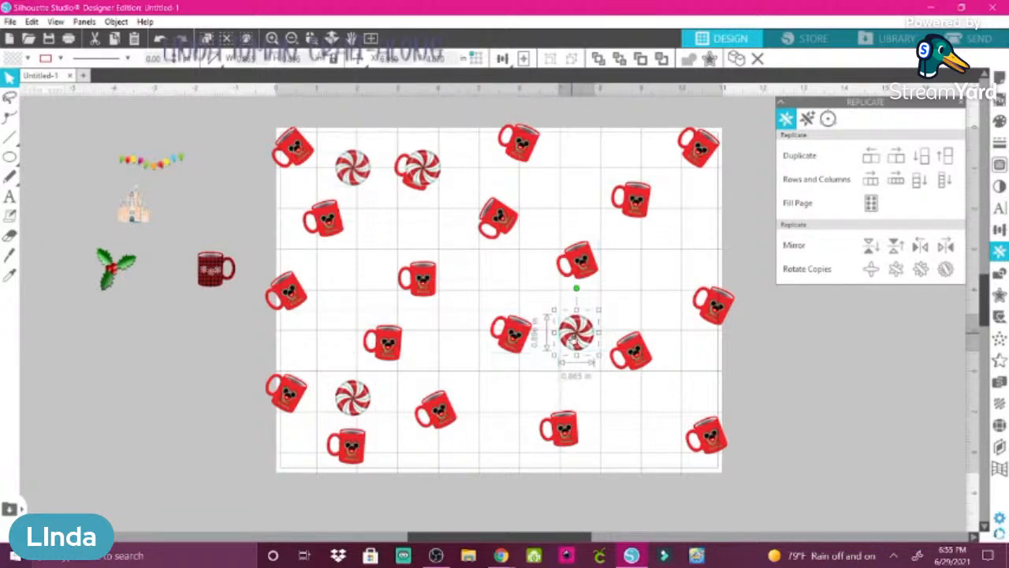
pyautogui.click(428, 166)
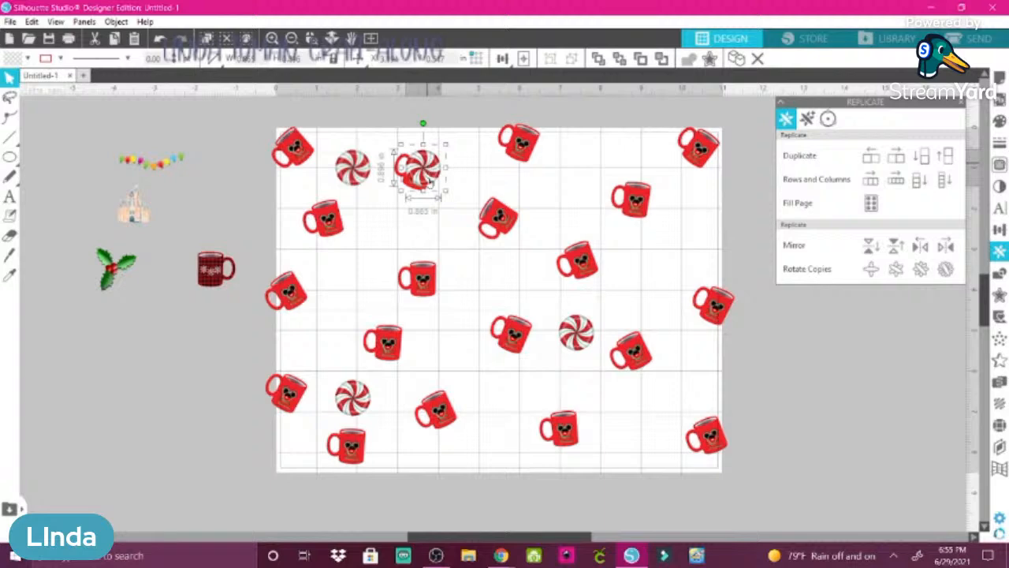
pyautogui.moveTo(428, 180); pyautogui.dragTo(647, 424)
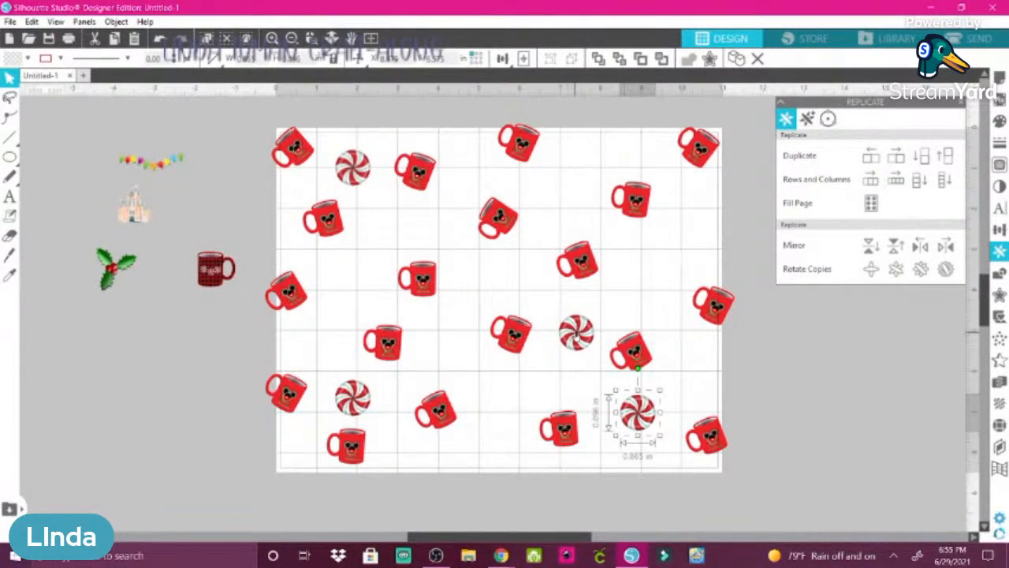
pyautogui.click(576, 333)
pyautogui.moveTo(577, 333); pyautogui.dragTo(496, 284)
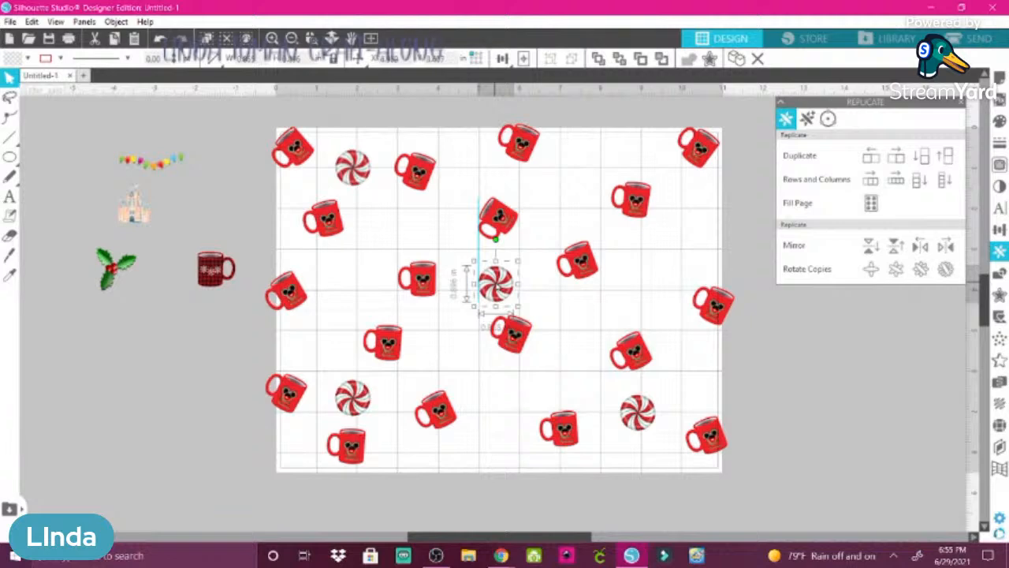
# - Replicate the top-left peppermint into a row of four again, and move the last copy below the second row's last mug
pyautogui.click(347, 174)
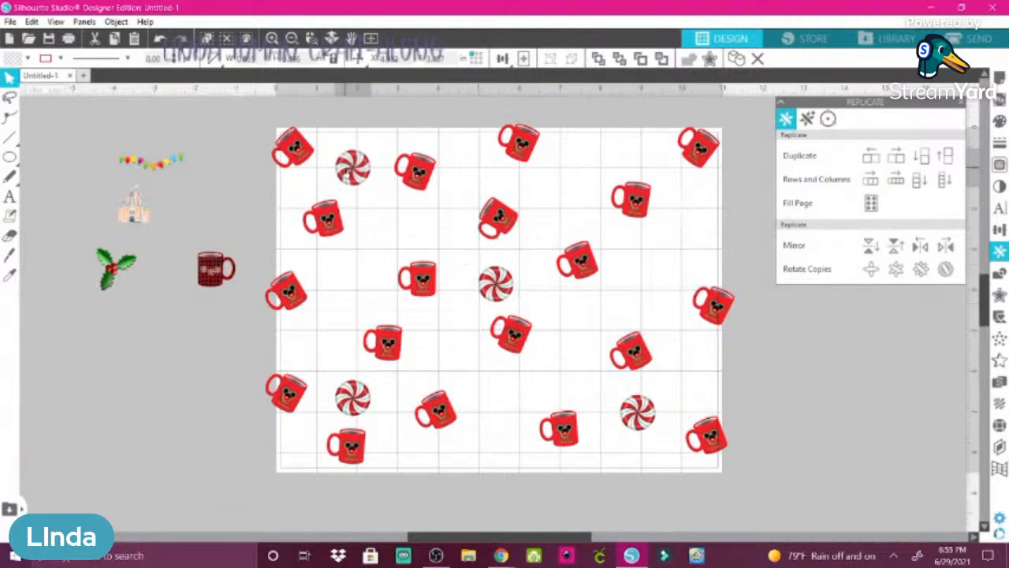
pyautogui.click(897, 179)
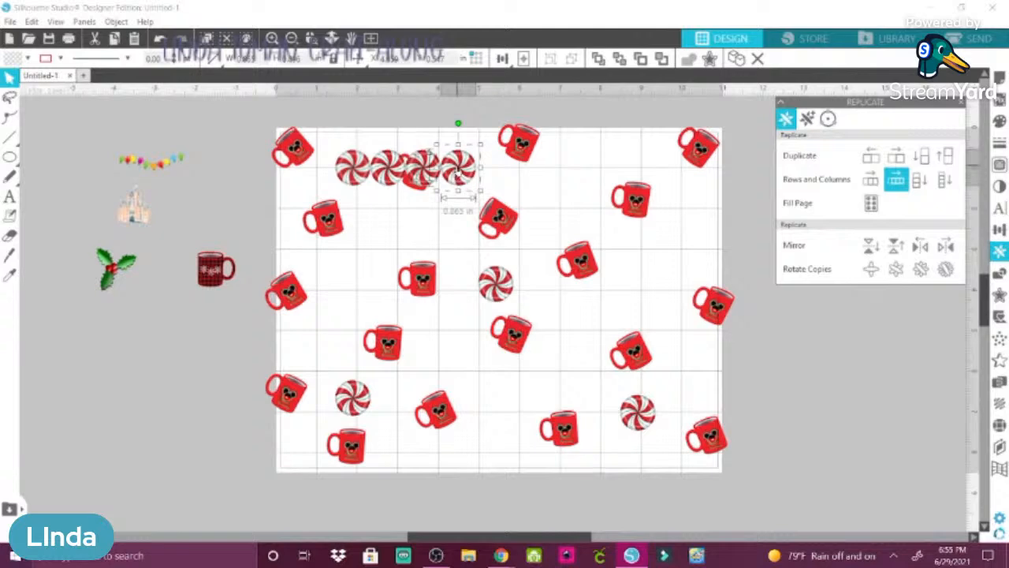
pyautogui.moveTo(458, 168); pyautogui.dragTo(681, 239)
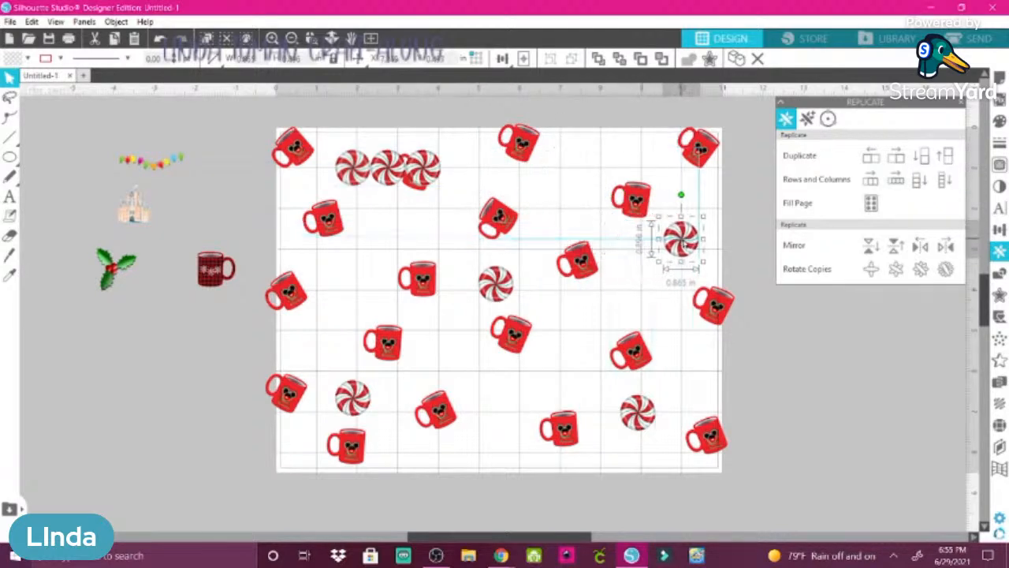
# - Move one peppermint copy below the second row's first mug, and the other onto the page's top edge between the last two mugs
pyautogui.click(422, 178)
pyautogui.moveTo(361, 268); pyautogui.dragTo(343, 289)
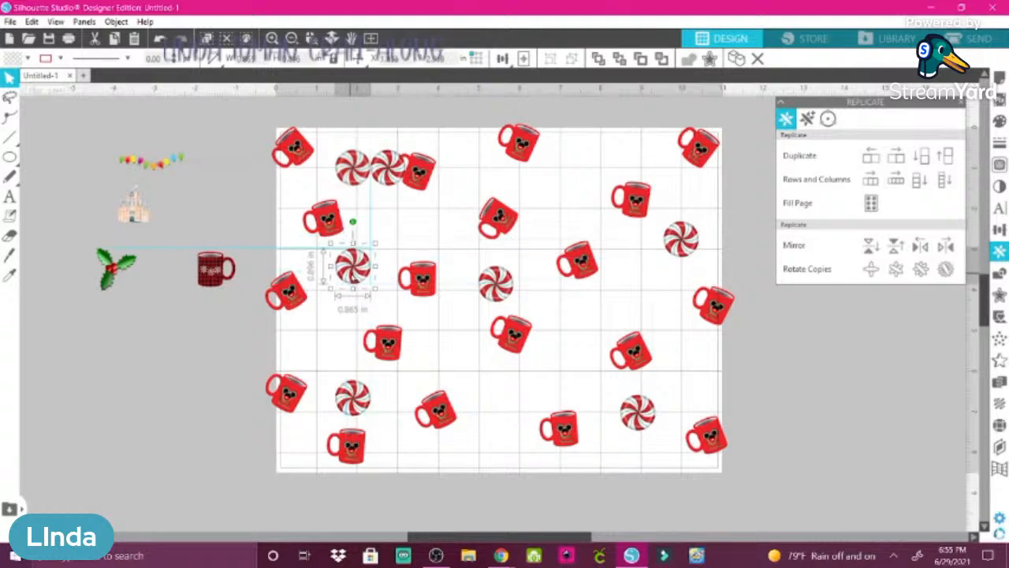
pyautogui.click(390, 168)
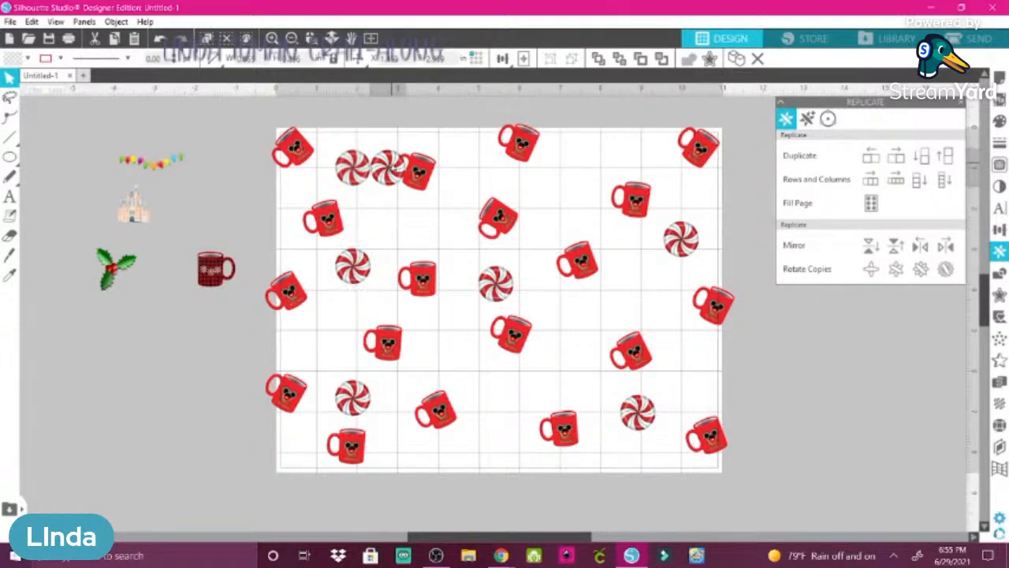
pyautogui.moveTo(390, 167); pyautogui.dragTo(595, 126)
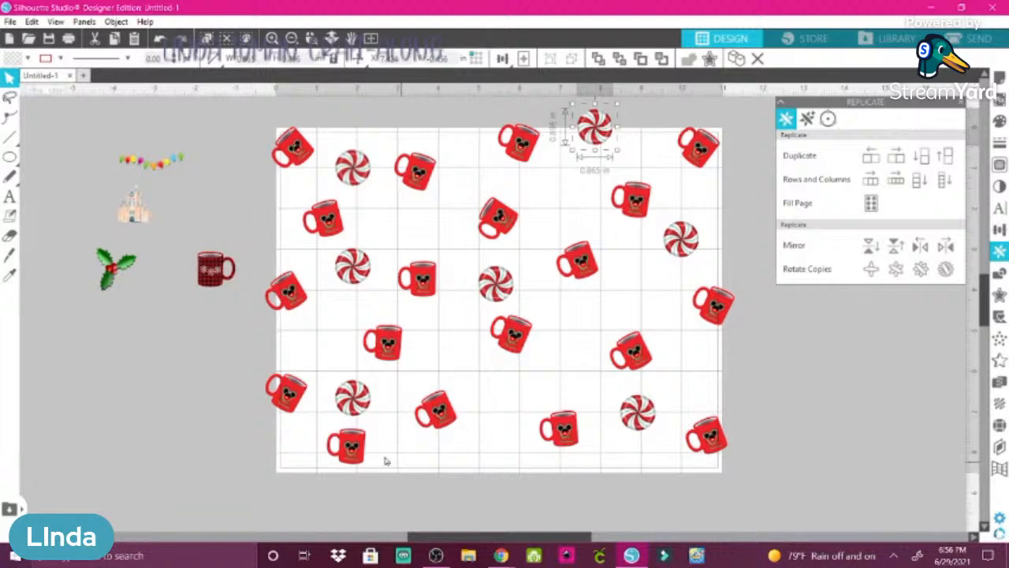
# - Replicate the lower-left peppermint into a row of four, and spread the copies right of centre, near the bottom edge, and between the upper middle mugs
pyautogui.click(352, 401)
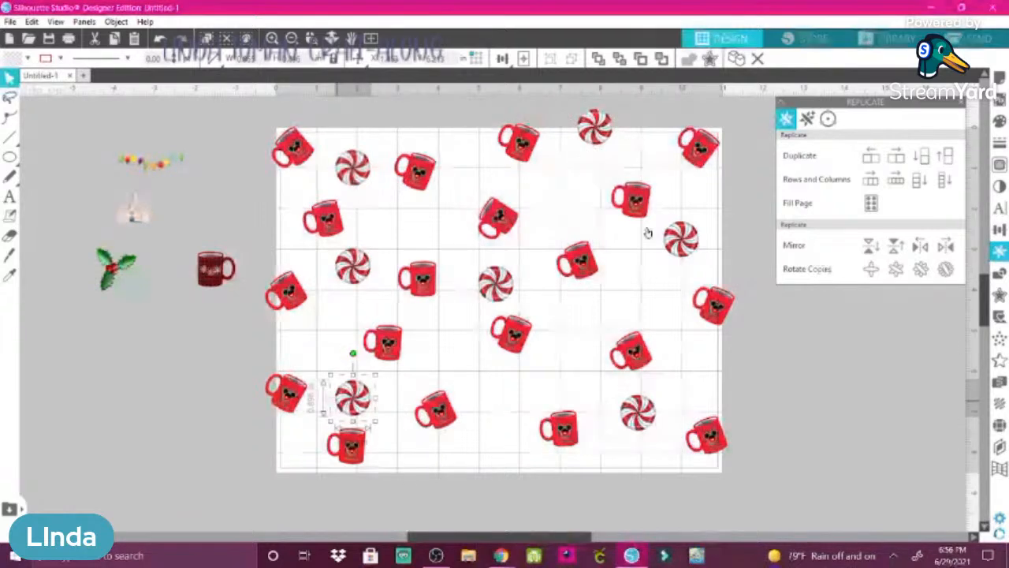
pyautogui.click(895, 180)
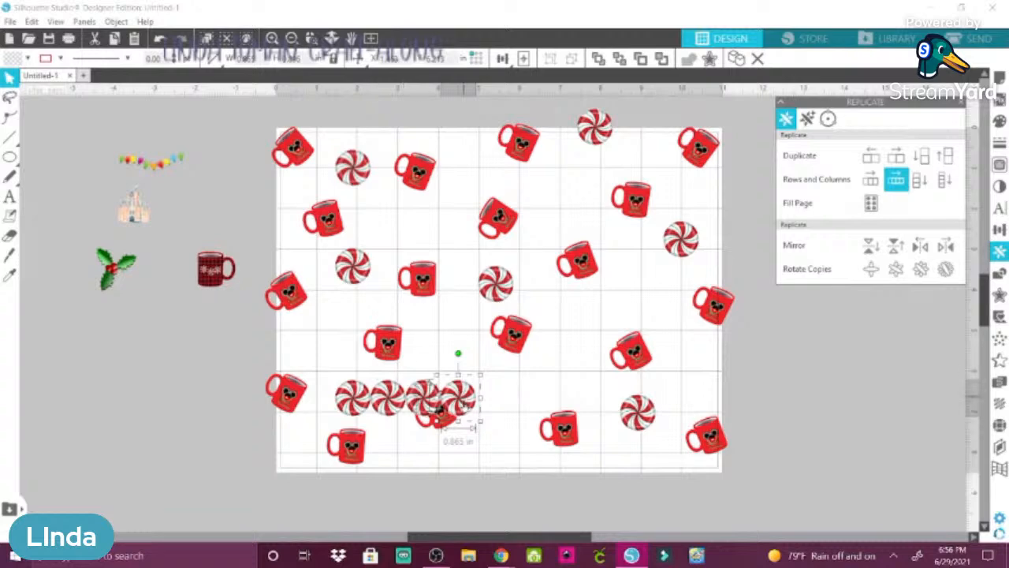
pyautogui.moveTo(477, 406); pyautogui.dragTo(580, 341)
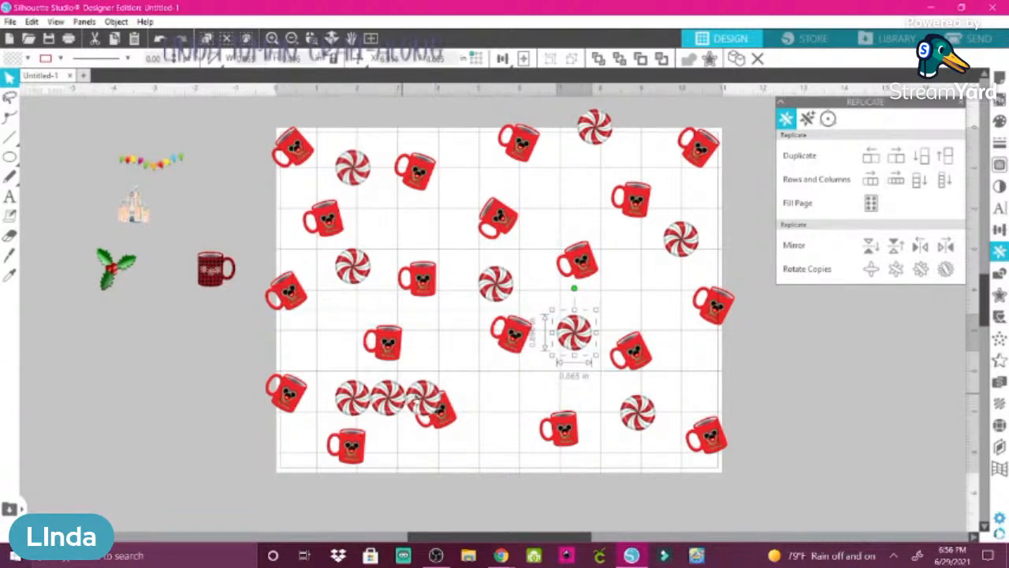
pyautogui.moveTo(420, 399); pyautogui.dragTo(485, 446)
pyautogui.click(461, 416)
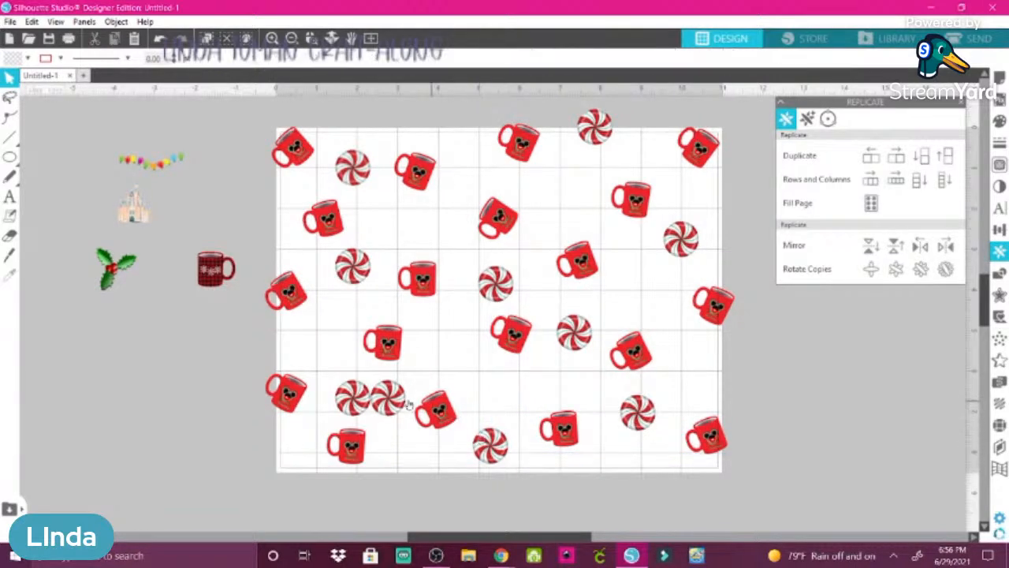
pyautogui.moveTo(387, 399); pyautogui.dragTo(474, 175)
pyautogui.click(404, 224)
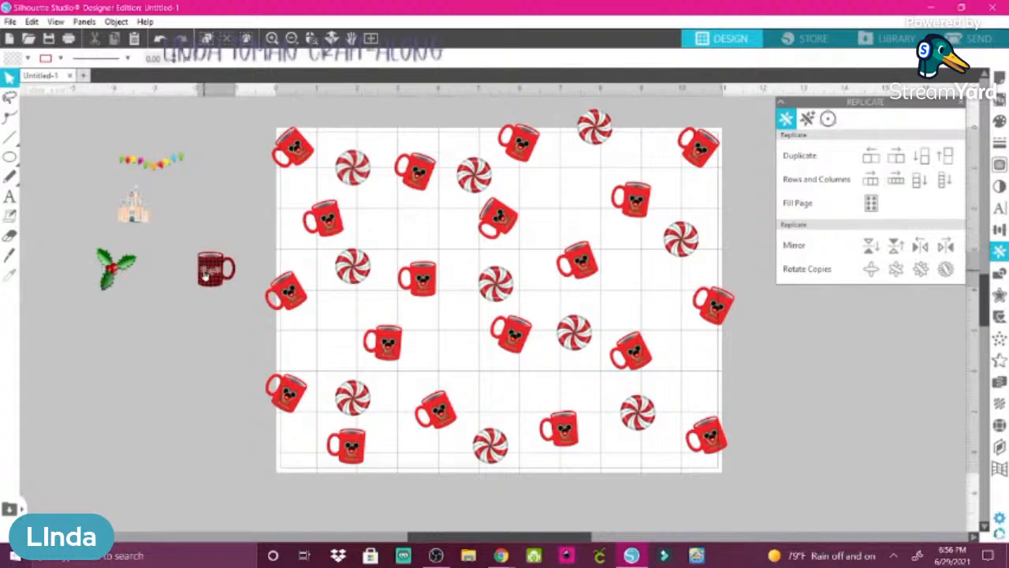
# - Place the plaid mug in the gap between the second row's first two red mugs, and tilt it clockwise
pyautogui.moveTo(212, 271); pyautogui.dragTo(402, 201)
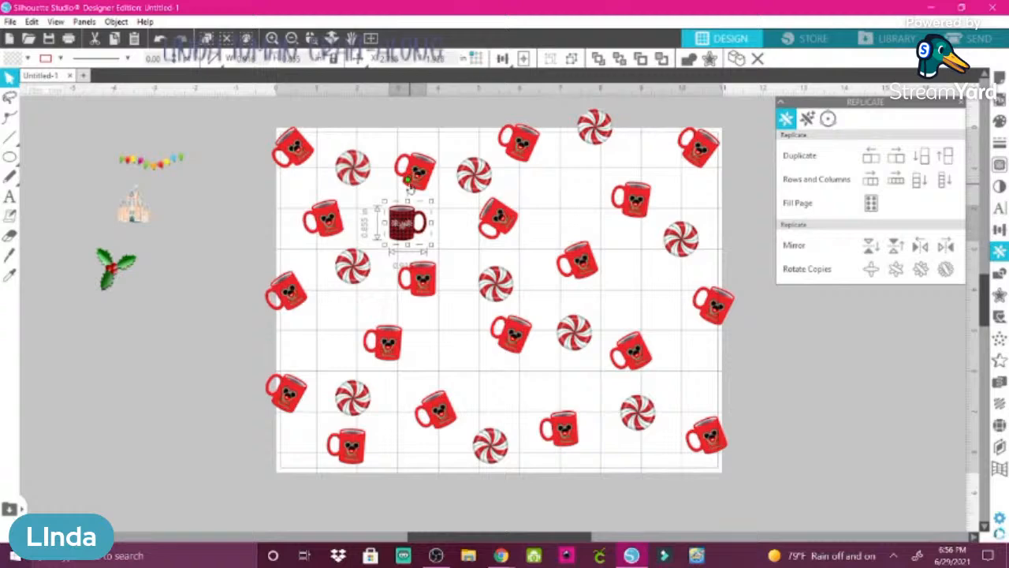
pyautogui.click(409, 185)
pyautogui.moveTo(411, 185)
pyautogui.mouseDown()
pyautogui.moveTo(396, 182)
pyautogui.moveTo(411, 185)
pyautogui.mouseUp()
pyautogui.click(388, 208)
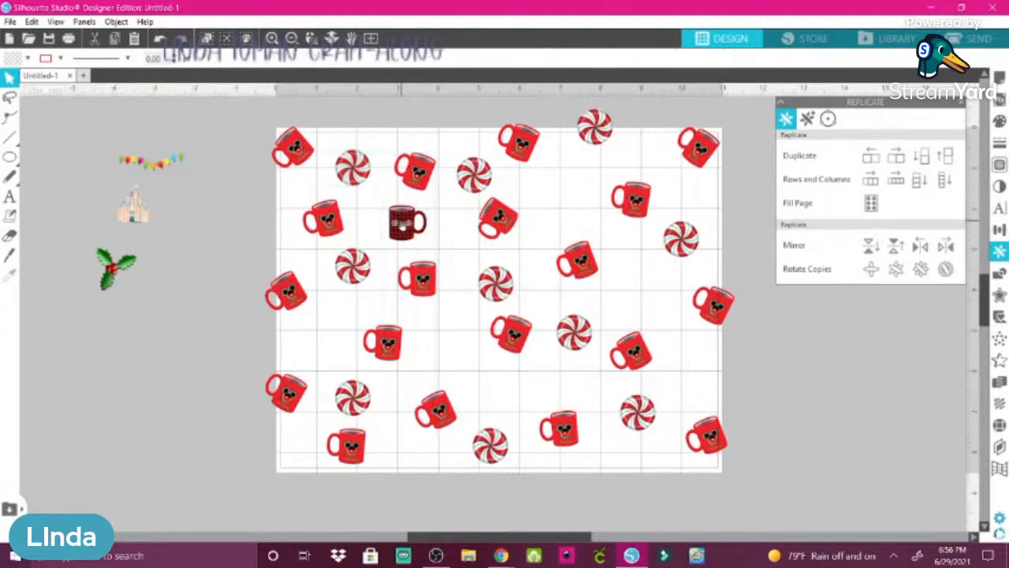
pyautogui.click(395, 220)
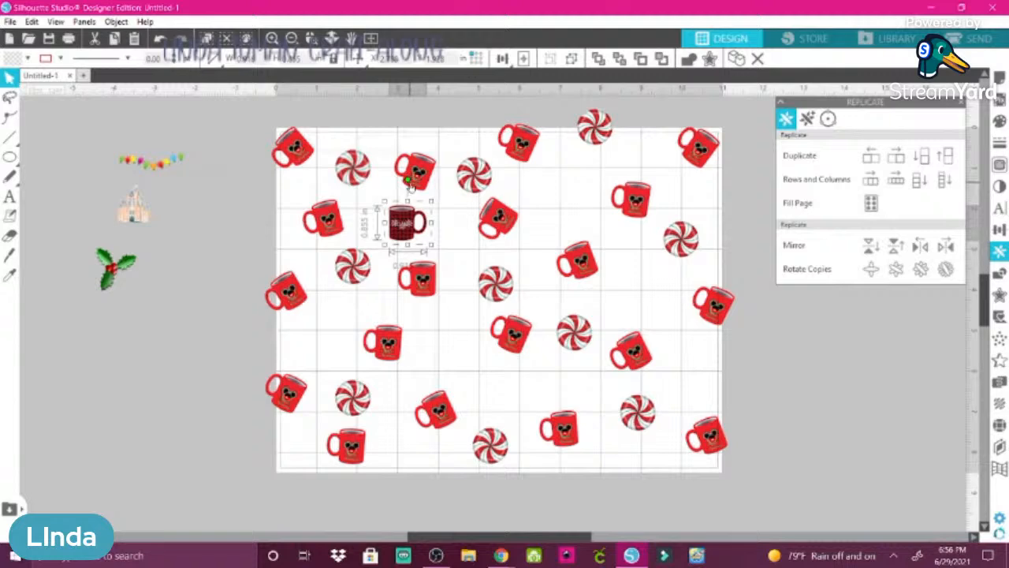
pyautogui.moveTo(404, 180)
pyautogui.mouseDown()
pyautogui.moveTo(390, 181)
pyautogui.moveTo(410, 178)
pyautogui.moveTo(423, 190)
pyautogui.moveTo(413, 185)
pyautogui.mouseUp()
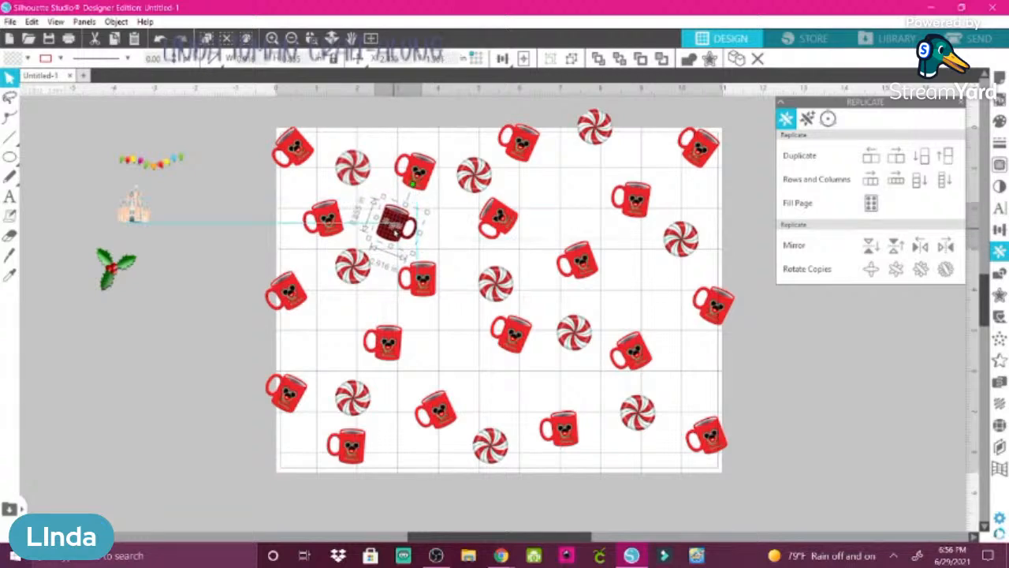
pyautogui.moveTo(396, 233); pyautogui.dragTo(396, 235)
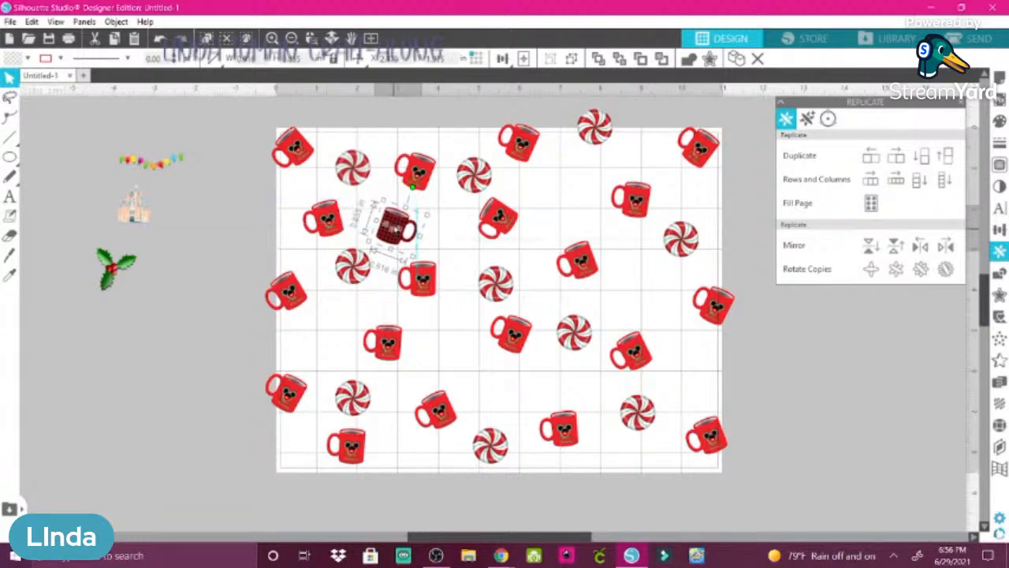
# - Move the holly beside the page, duplicate it to the right, and place the copy between the plaid mug and the next red mug
pyautogui.click(115, 266)
pyautogui.moveTo(115, 267); pyautogui.dragTo(238, 204)
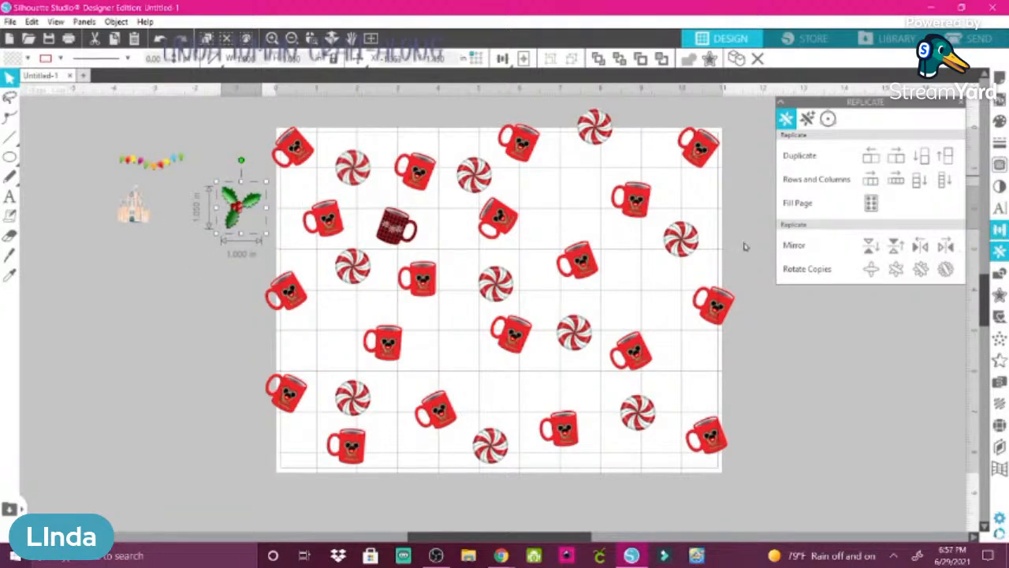
pyautogui.click(897, 156)
pyautogui.moveTo(279, 207); pyautogui.dragTo(453, 210)
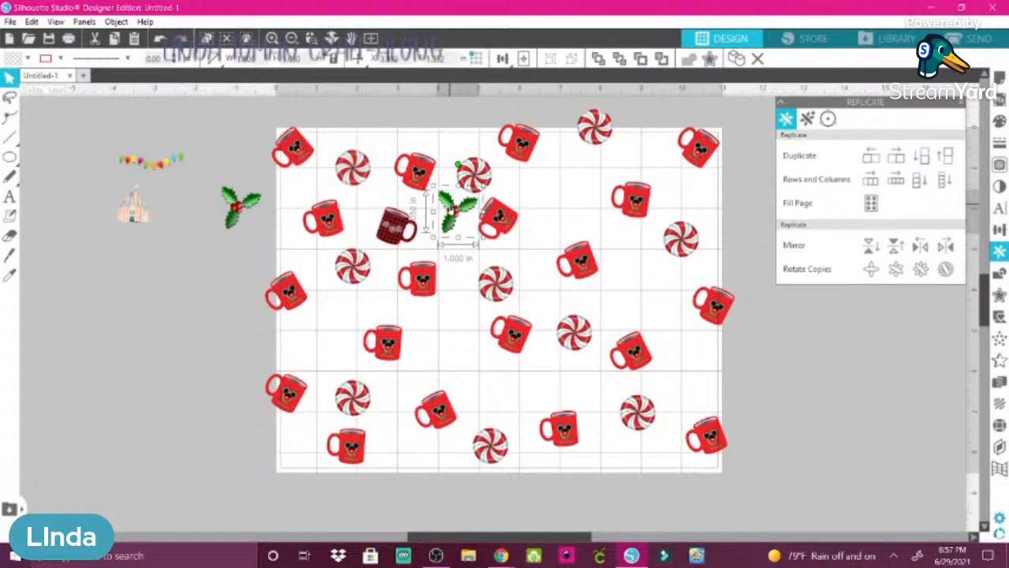
# - Replicate the plaid mug into a row of four, and spread the copies to the page's lower right, upper right and lower left gaps
pyautogui.click(390, 228)
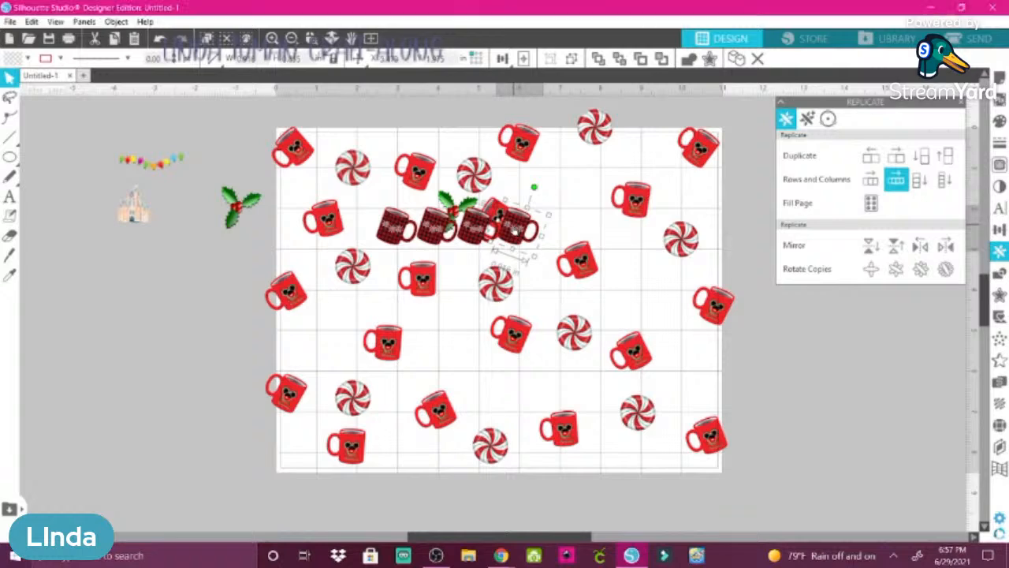
pyautogui.moveTo(517, 229); pyautogui.dragTo(697, 429)
pyautogui.moveTo(682, 385); pyautogui.dragTo(676, 381)
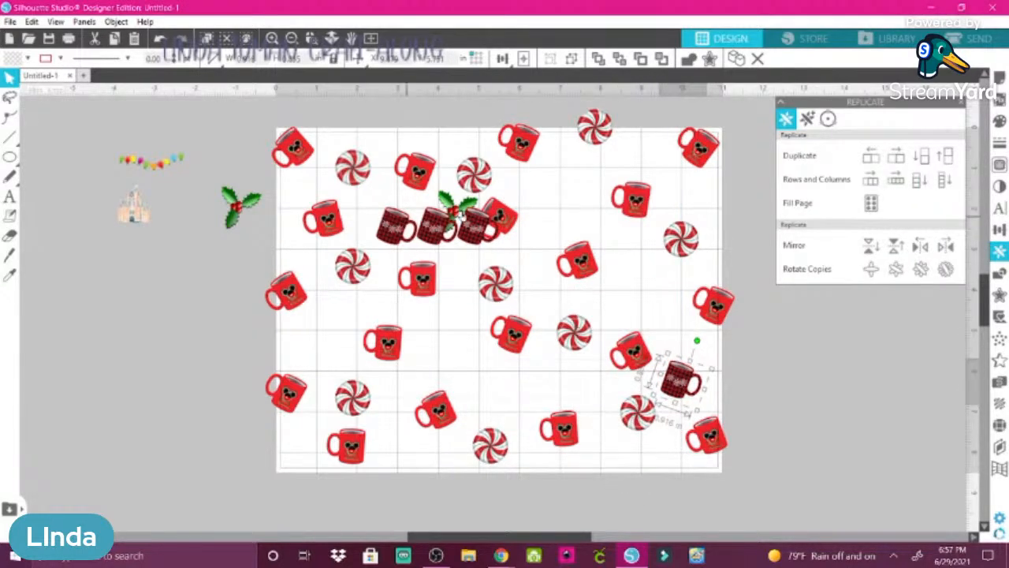
pyautogui.moveTo(468, 226); pyautogui.dragTo(615, 250)
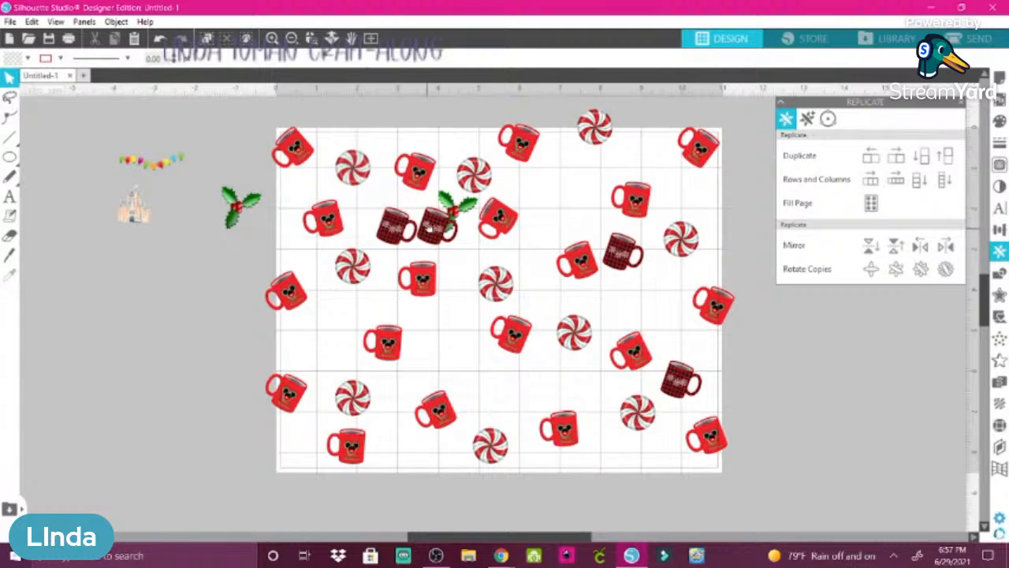
pyautogui.click(429, 230)
pyautogui.moveTo(433, 229); pyautogui.dragTo(321, 336)
# - Replicate the original plaid mug into a row of four again, and place the last copy, tilted counterclockwise, beside the top-right corner mug
pyautogui.click(389, 224)
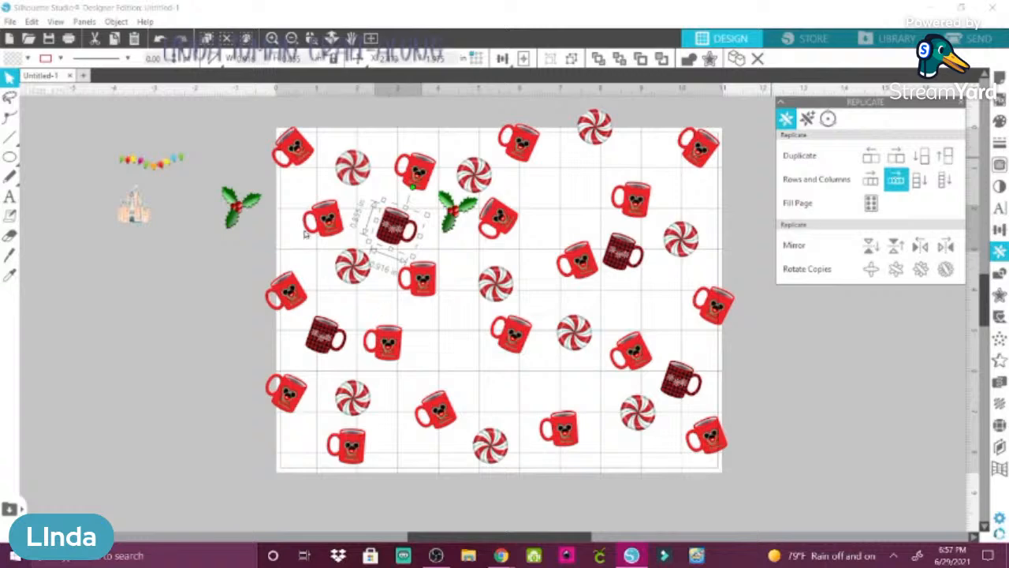
pyautogui.click(896, 179)
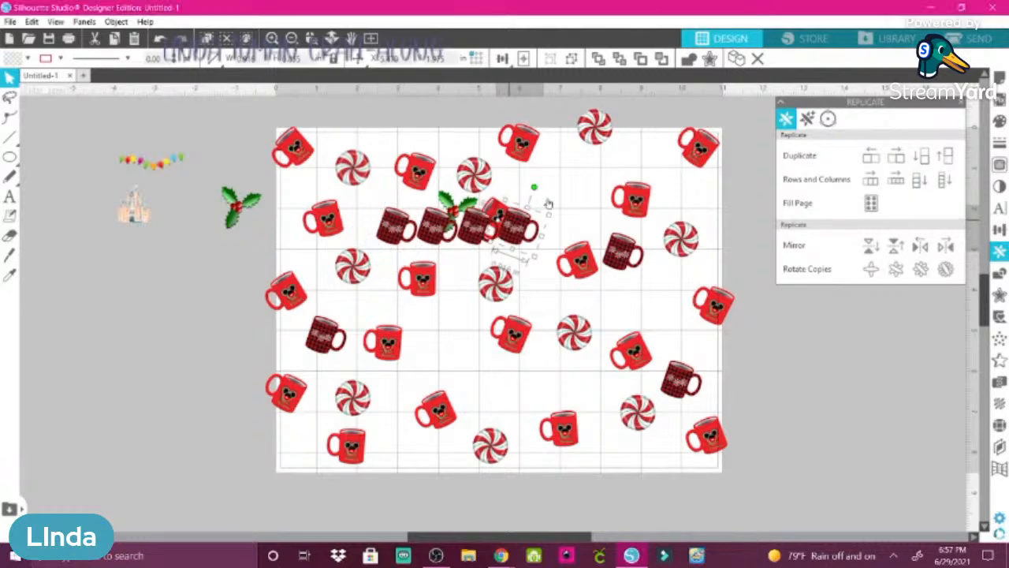
pyautogui.moveTo(510, 225); pyautogui.dragTo(632, 126)
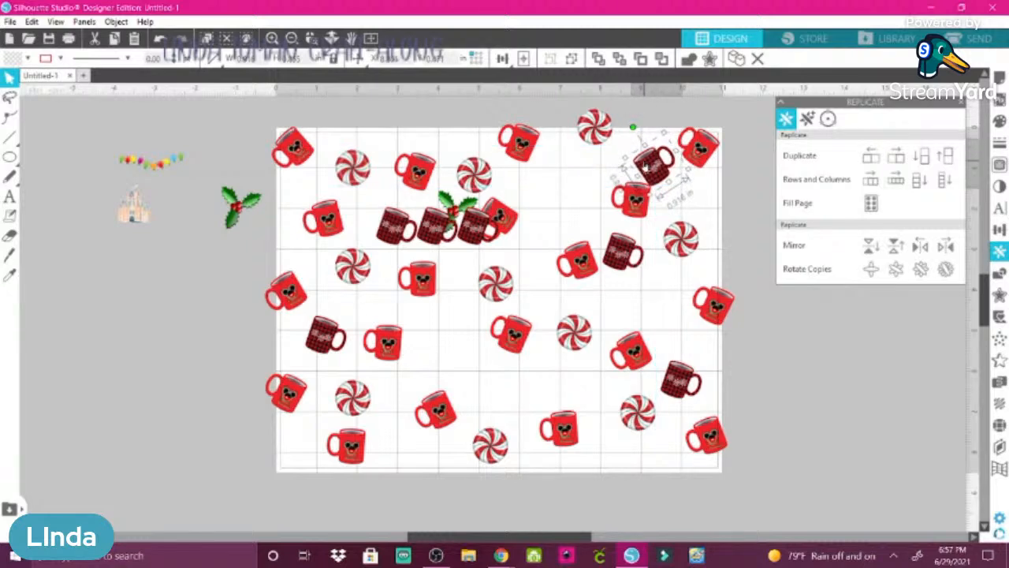
pyautogui.moveTo(645, 166); pyautogui.dragTo(643, 156)
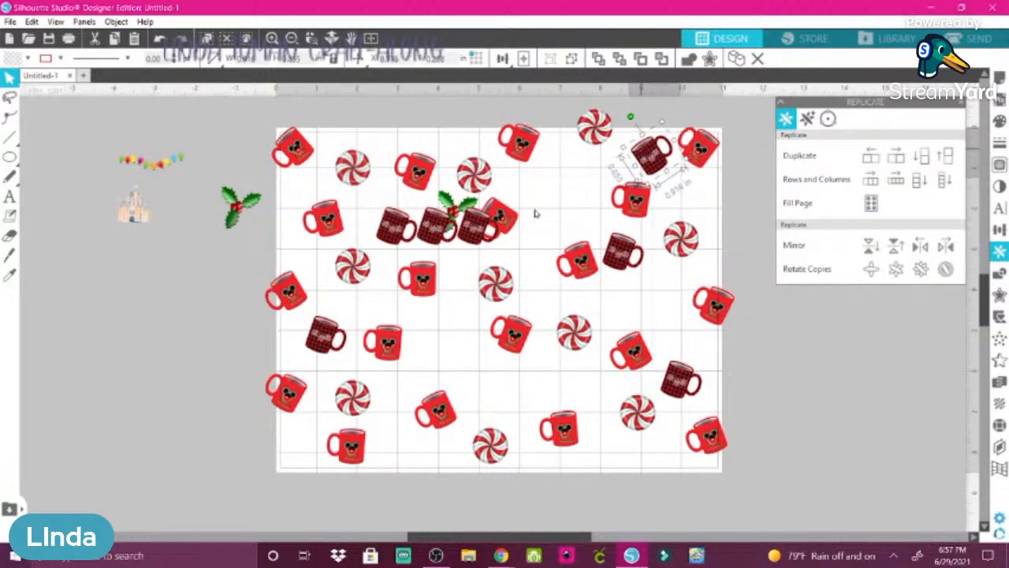
# - Move one plaid mug copy between the second row's last two red mugs, and the other above the bottom-centre peppermint
pyautogui.click(476, 230)
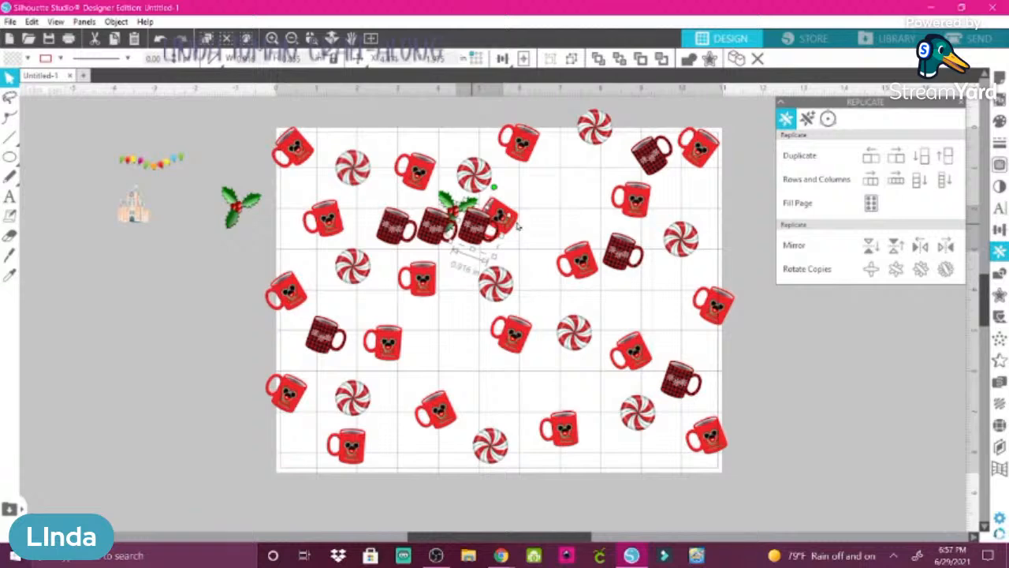
pyautogui.moveTo(474, 231); pyautogui.dragTo(562, 200)
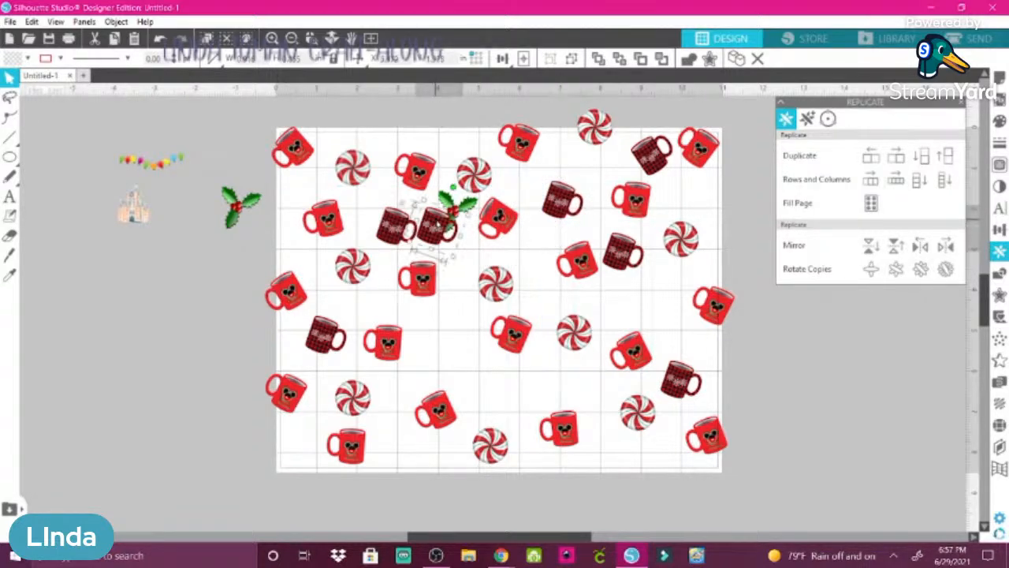
pyautogui.moveTo(435, 225); pyautogui.dragTo(516, 390)
# - Move the original plaid mug between the two red mugs below the page's centre, and tilt it counterclockwise
pyautogui.click(394, 232)
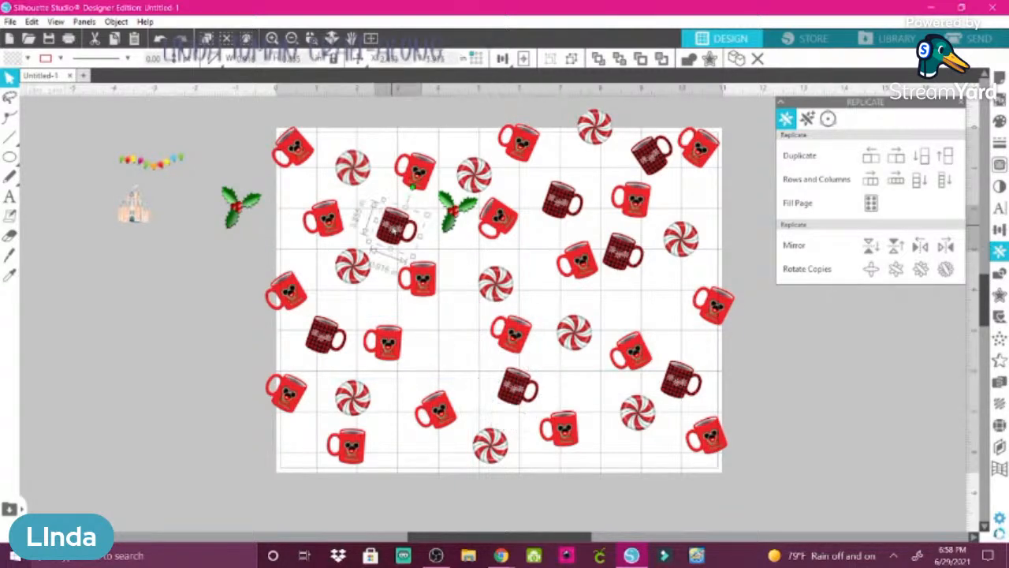
pyautogui.moveTo(413, 323); pyautogui.dragTo(447, 340)
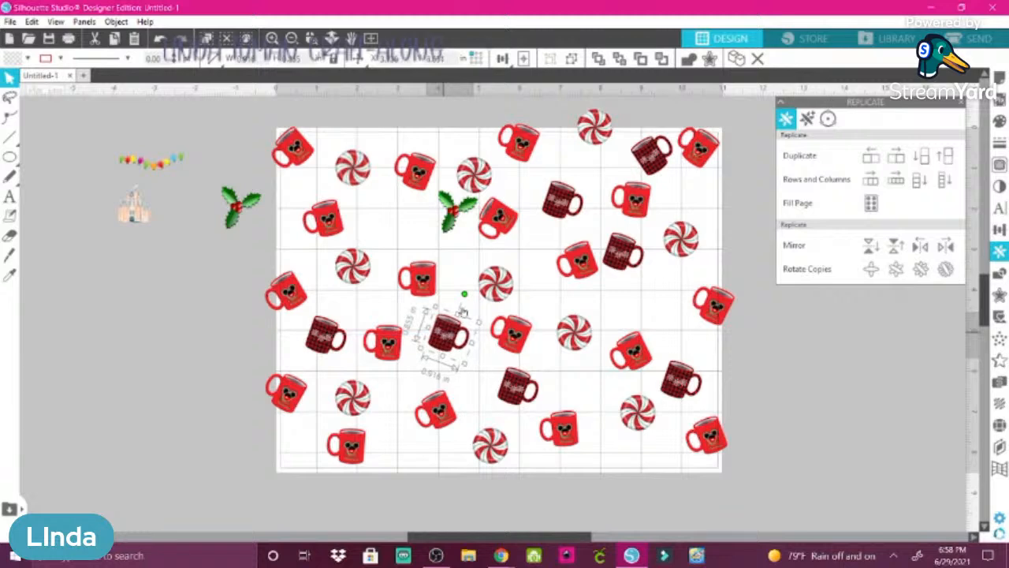
pyautogui.moveTo(463, 292); pyautogui.dragTo(432, 295)
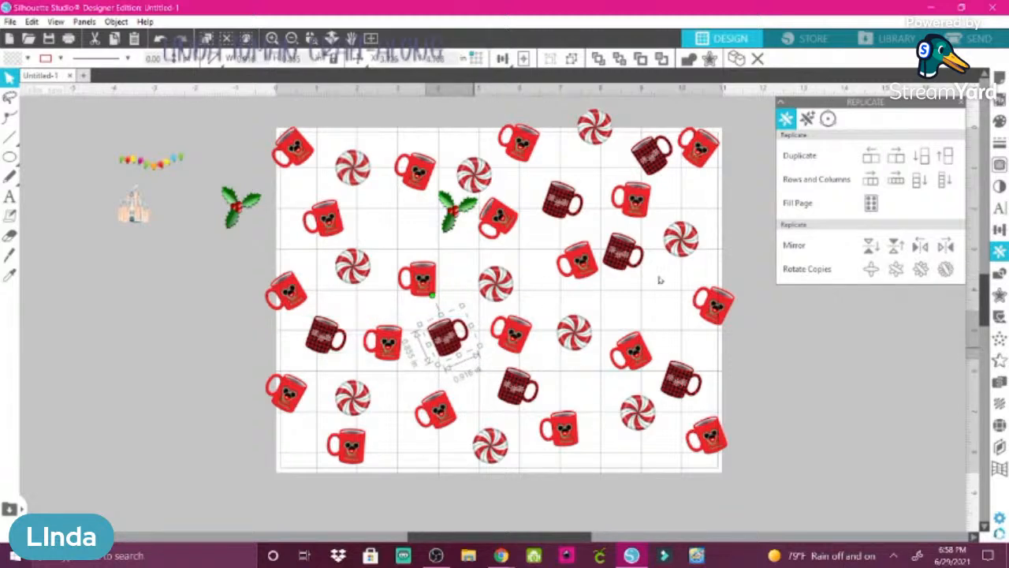
# - Replicate the counterclockwise-tilted plaid mug into a row of four, and place copies in the upper-left gap and on the page's top edge
pyautogui.click(896, 180)
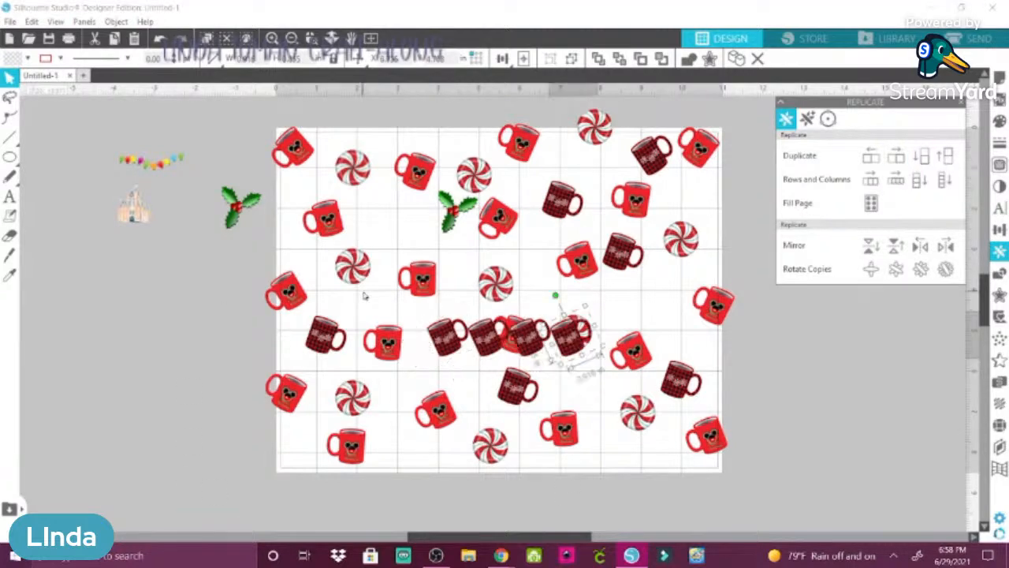
pyautogui.moveTo(558, 309); pyautogui.dragTo(371, 184)
pyautogui.moveTo(525, 333); pyautogui.dragTo(388, 124)
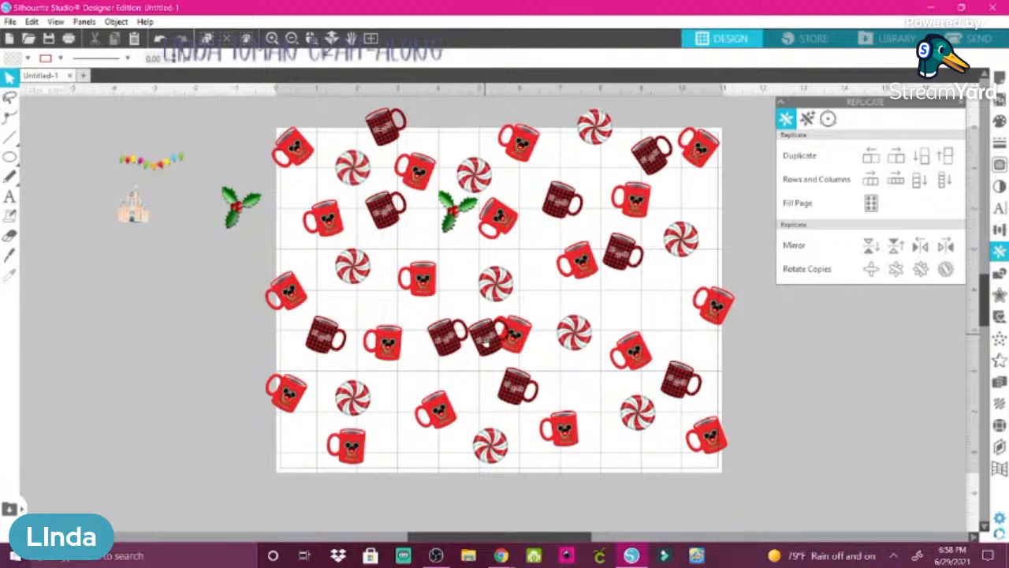
# - Move the remaining plaid copy onto the page's left edge and rotate it further counterclockwise, and shift the right-edge red mug slightly up
pyautogui.click(485, 339)
pyautogui.moveTo(376, 290); pyautogui.dragTo(278, 246)
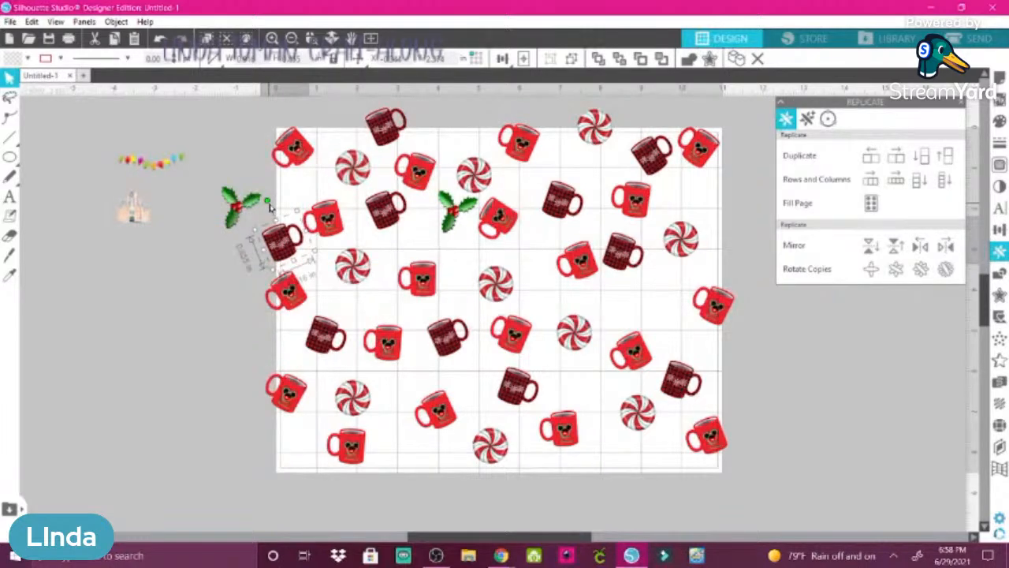
pyautogui.moveTo(265, 200); pyautogui.dragTo(276, 252)
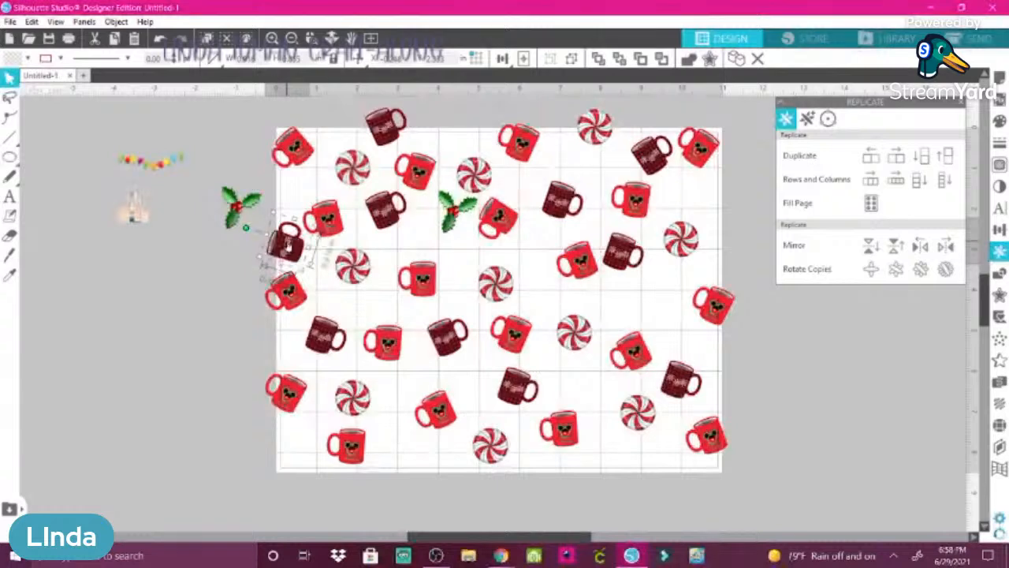
pyautogui.moveTo(720, 308); pyautogui.dragTo(713, 282)
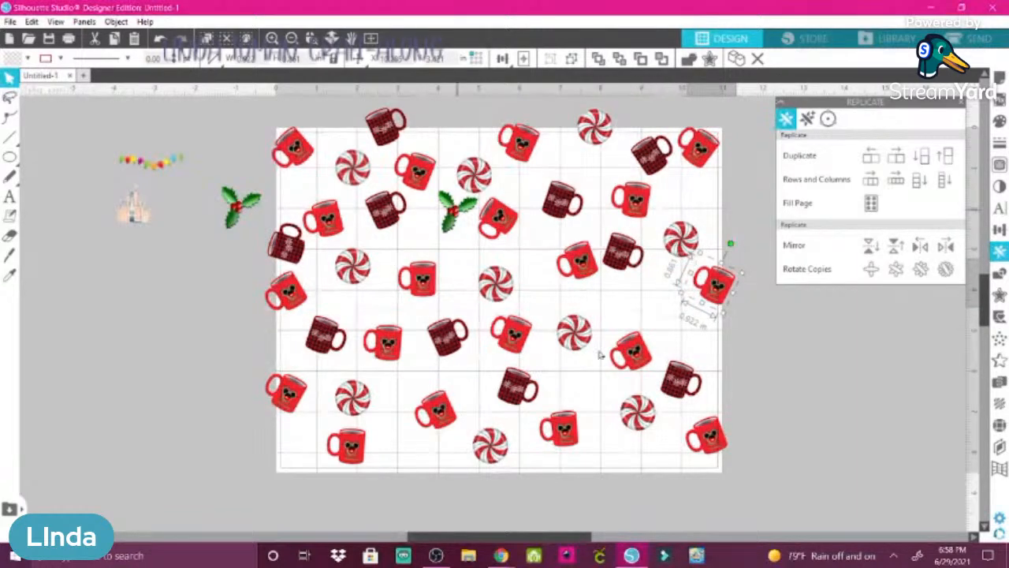
# - Replicate the holly beside the page into a row of four, and spread the copies to the lower right, the right side and near the centre
pyautogui.click(230, 214)
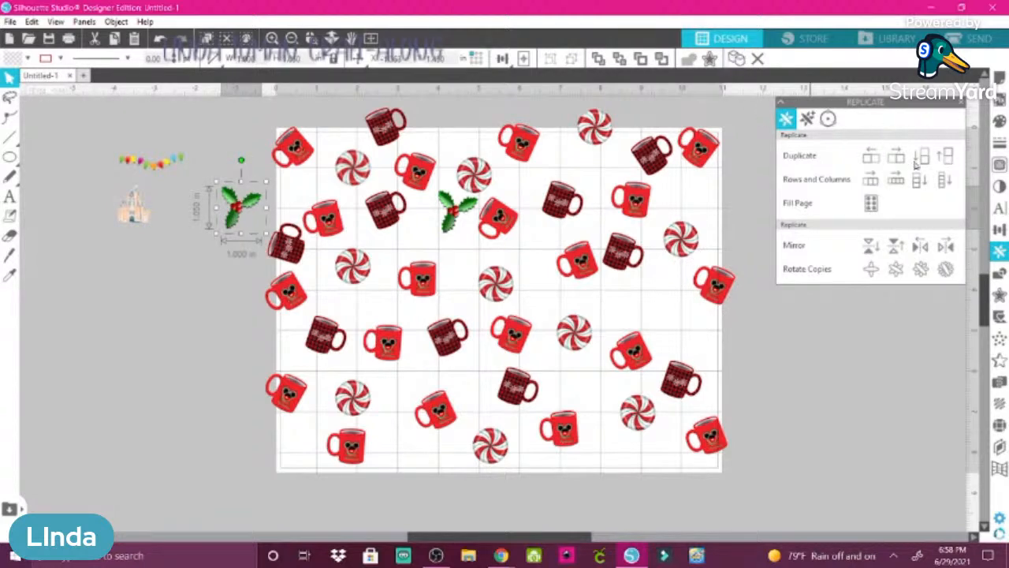
pyautogui.click(899, 181)
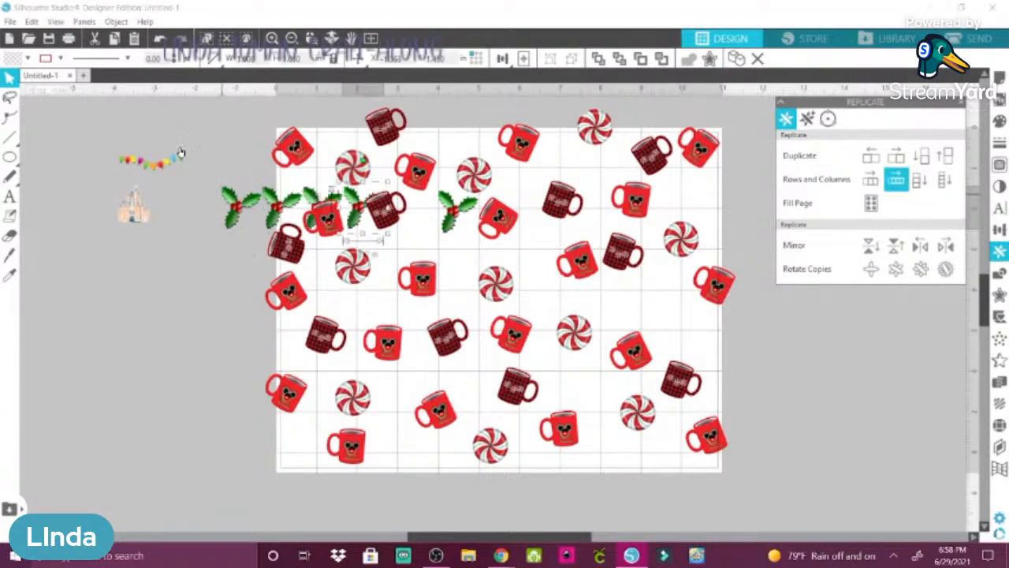
pyautogui.moveTo(358, 209); pyautogui.dragTo(599, 409)
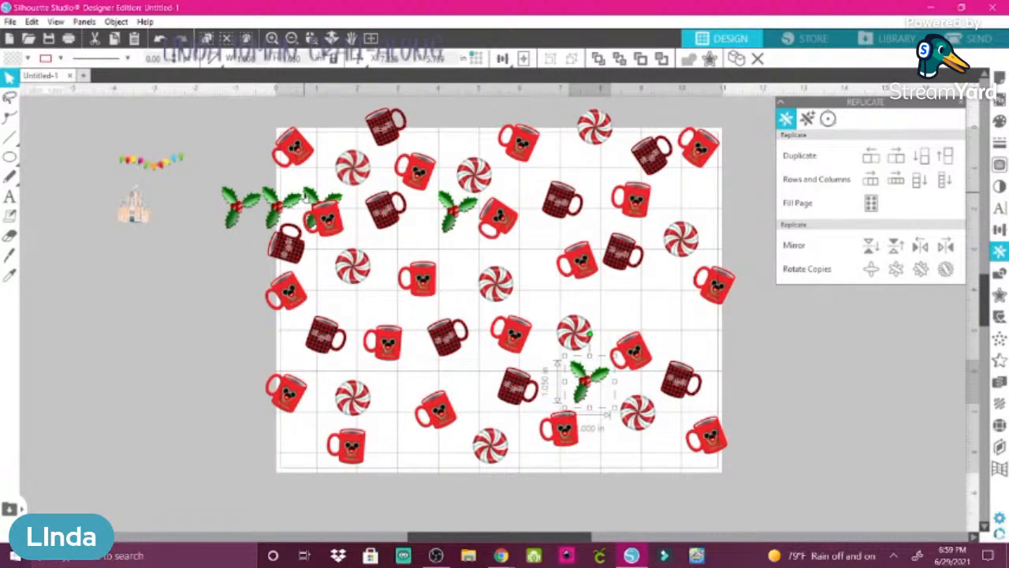
pyautogui.moveTo(306, 197); pyautogui.dragTo(656, 308)
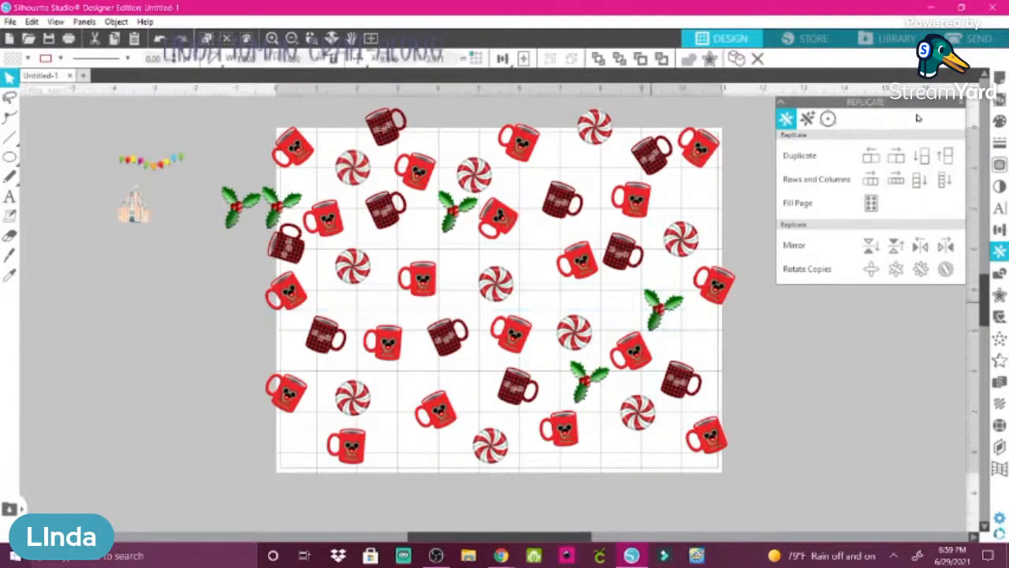
pyautogui.click(316, 112)
pyautogui.moveTo(273, 208); pyautogui.dragTo(510, 248)
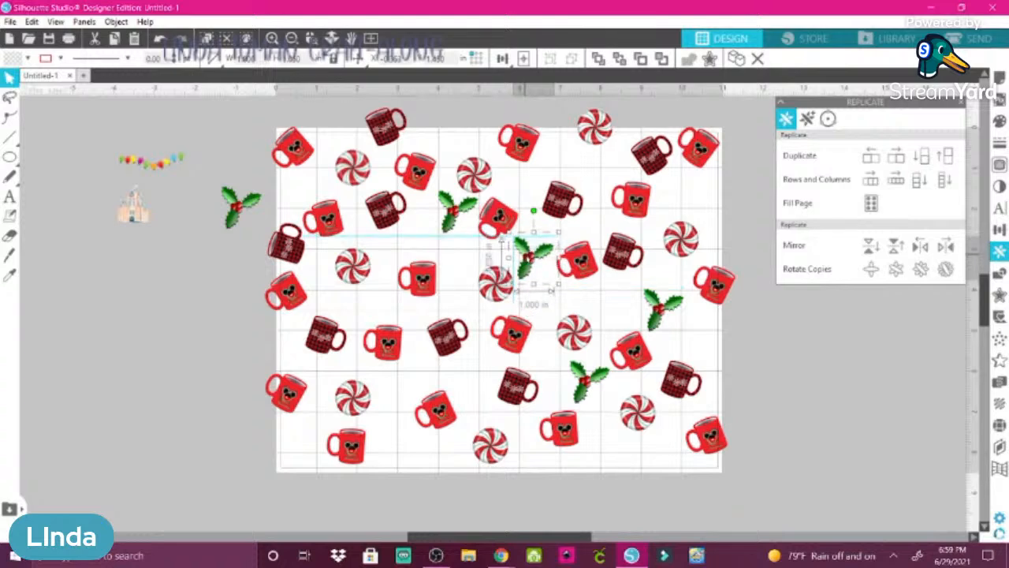
pyautogui.click(238, 206)
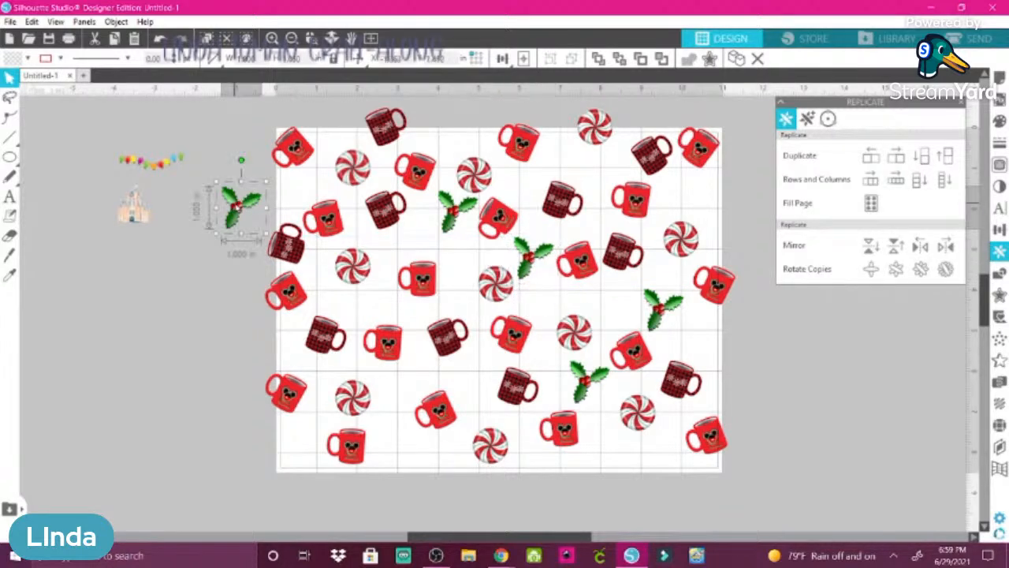
# - Move the holly beside the page to the lower left, replicate it into a row of four, and place copies on the page's left and top edges
pyautogui.moveTo(308, 285); pyautogui.dragTo(424, 377)
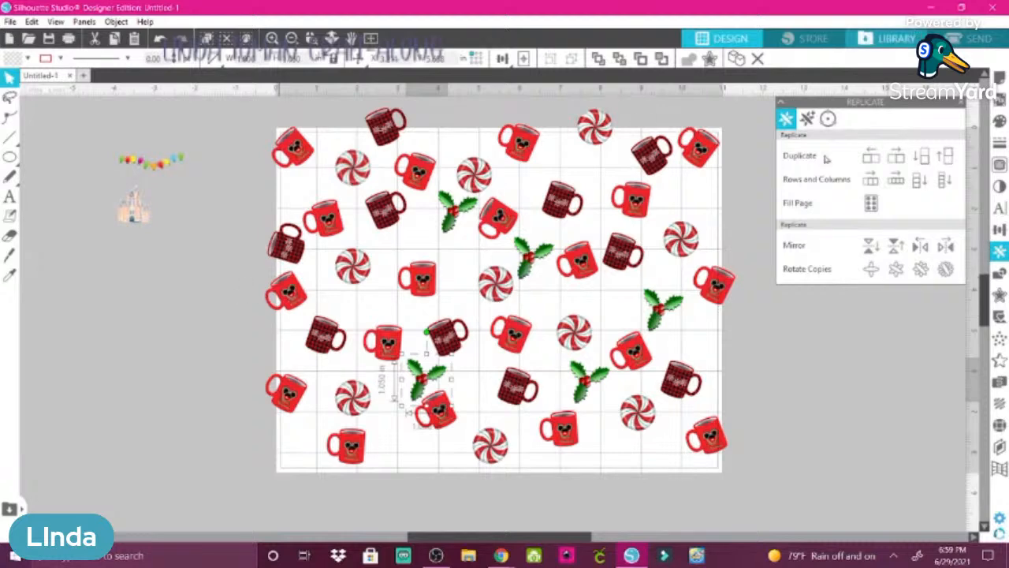
pyautogui.click(897, 181)
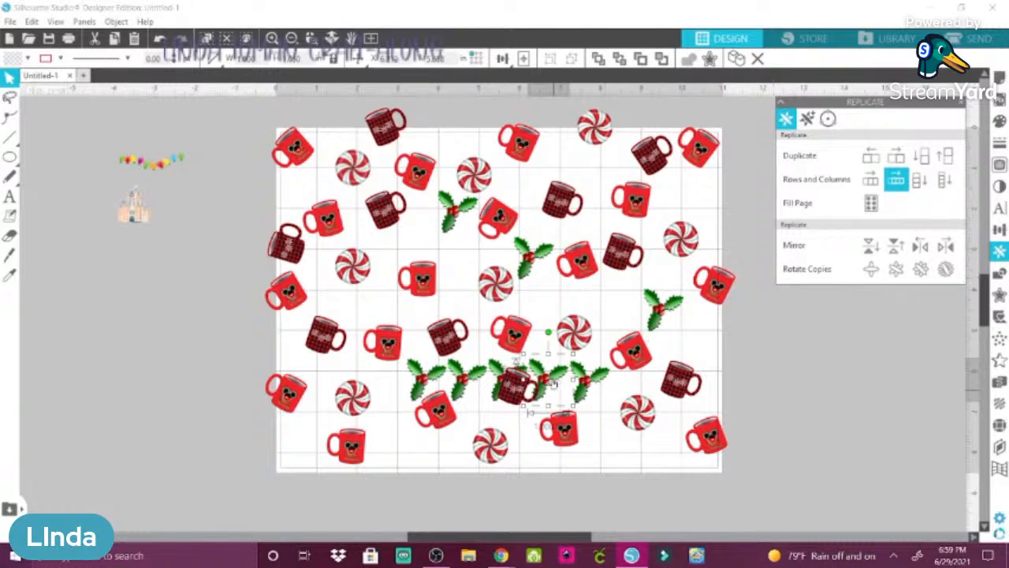
pyautogui.moveTo(551, 382); pyautogui.dragTo(285, 195)
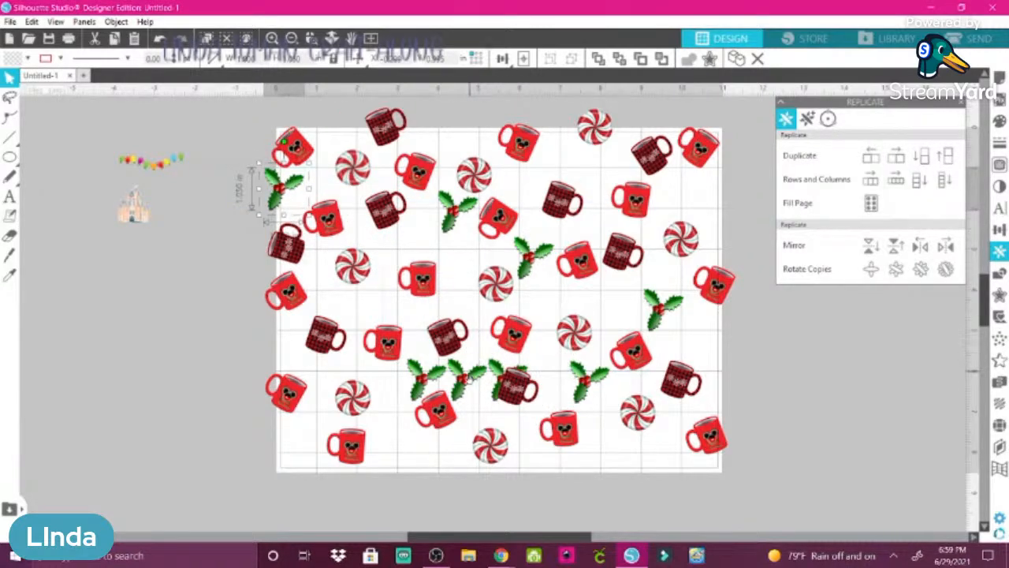
pyautogui.click(468, 377)
pyautogui.moveTo(468, 377); pyautogui.dragTo(463, 134)
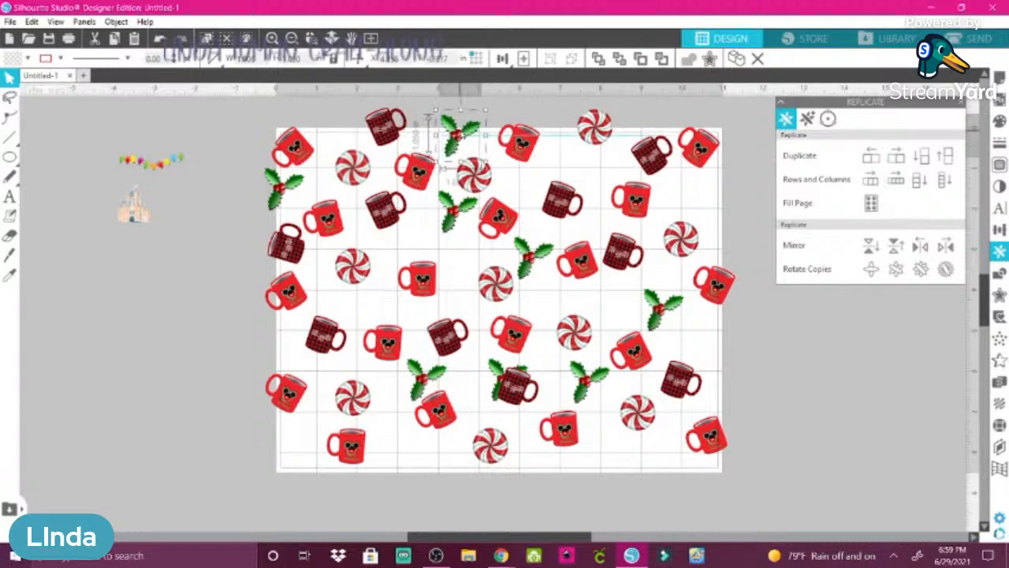
# - Shift the upper-centre holly slightly down and left, and move the holly behind the lower plaid mug up below the top-edge peppermint
pyautogui.moveTo(459, 206); pyautogui.dragTo(438, 228)
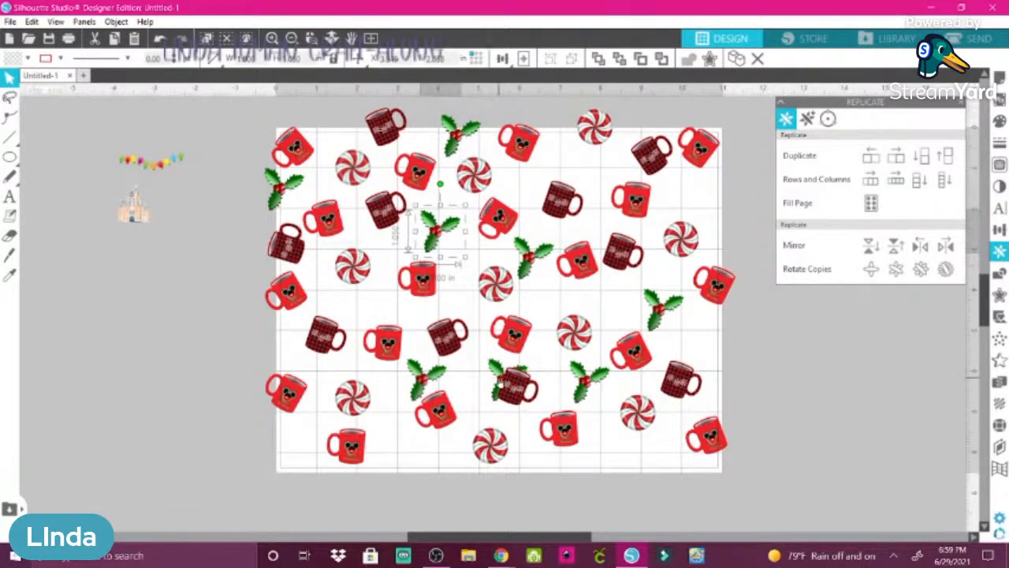
pyautogui.click(505, 385)
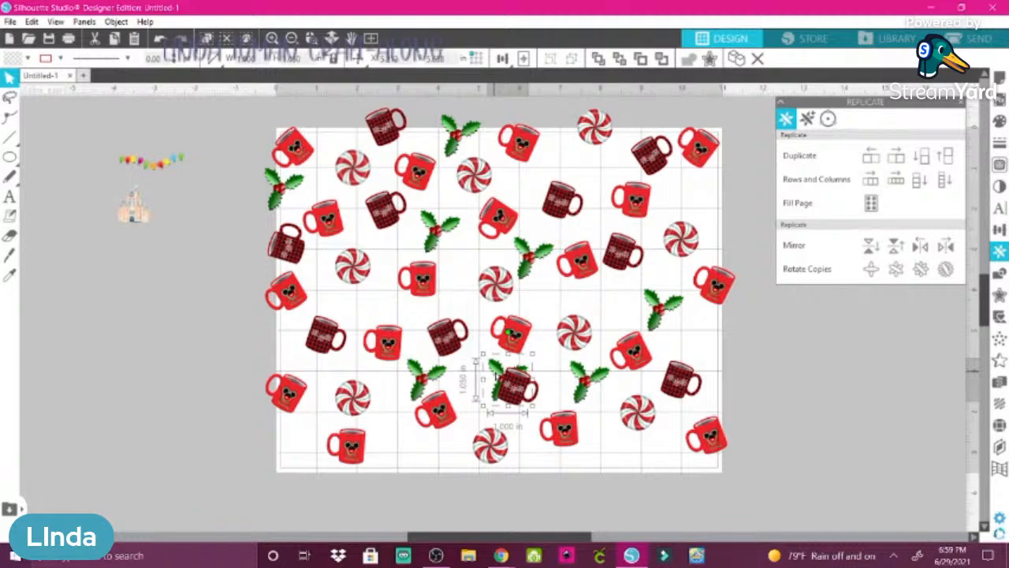
pyautogui.moveTo(496, 377); pyautogui.dragTo(589, 168)
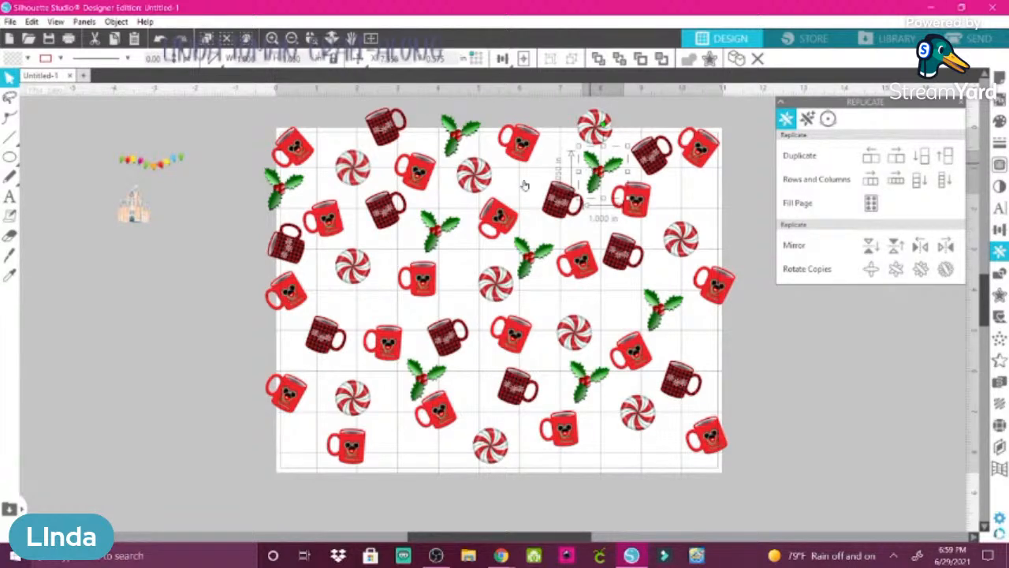
# - Move the castle into the gap near the page's centre, shrink it to about 0.484 in wide, and replicate it into a row
pyautogui.click(135, 213)
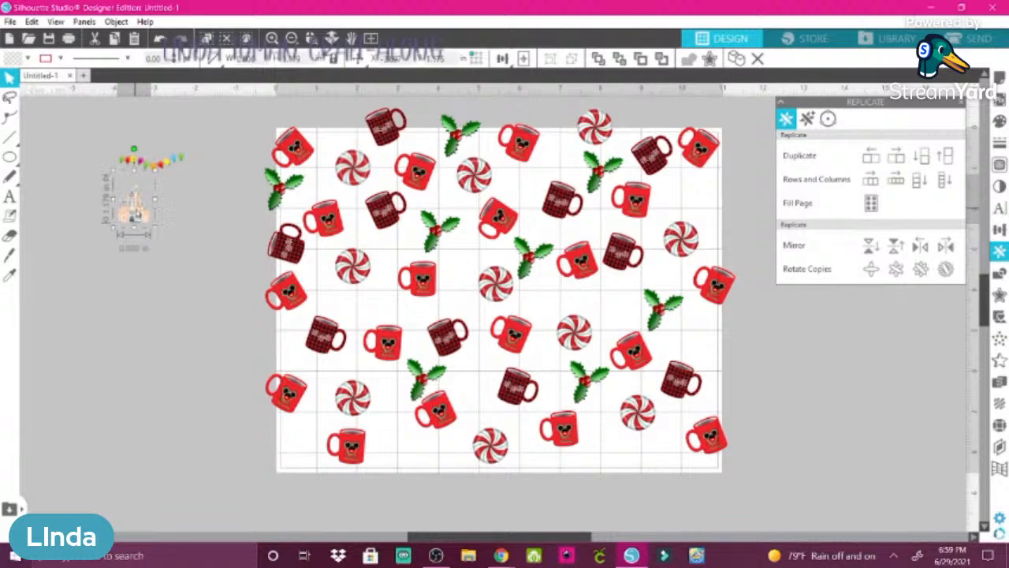
pyautogui.moveTo(136, 211); pyautogui.dragTo(464, 259)
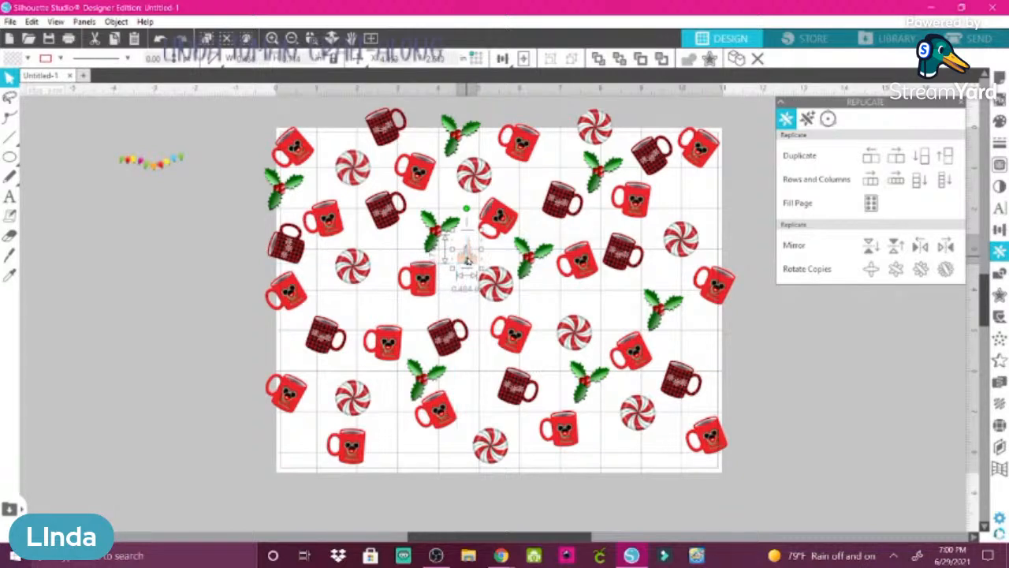
pyautogui.click(903, 188)
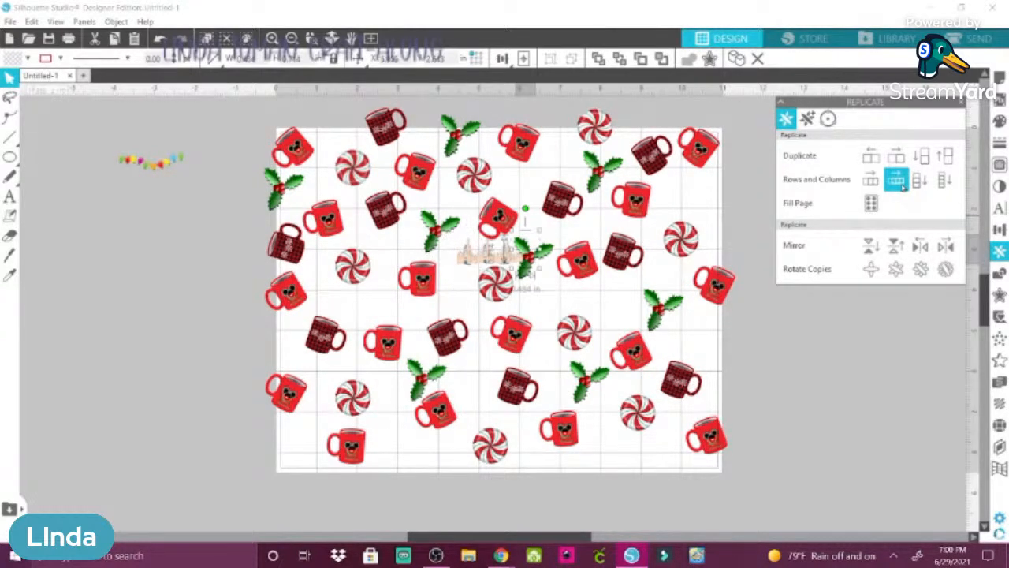
pyautogui.click(898, 181)
# - Spread the castle copies to the lower left, below the centre, right of centre, near the right edge and the upper right
pyautogui.moveTo(484, 264); pyautogui.dragTo(404, 460)
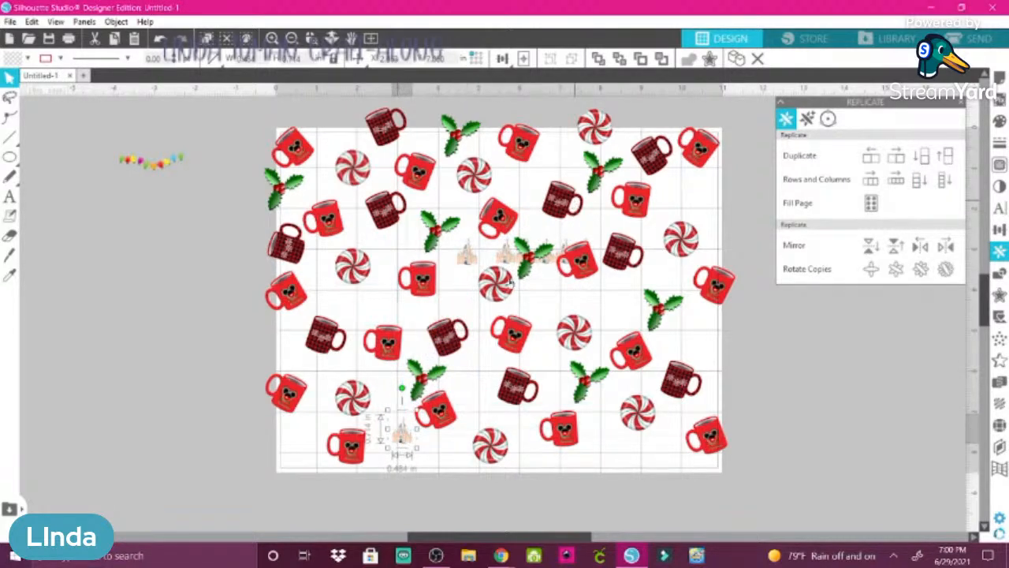
pyautogui.moveTo(505, 260); pyautogui.dragTo(475, 363)
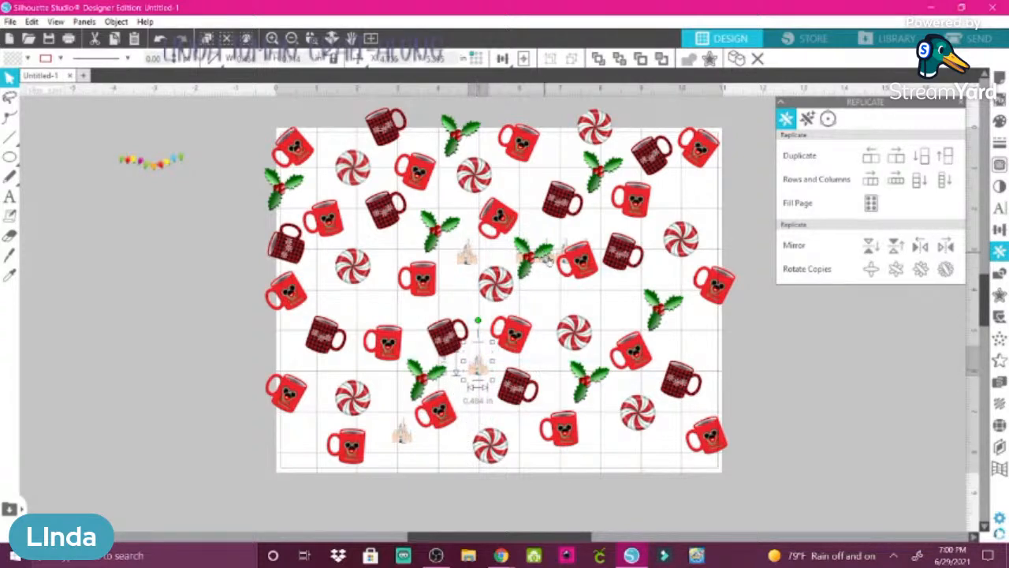
pyautogui.moveTo(561, 255); pyautogui.dragTo(629, 315)
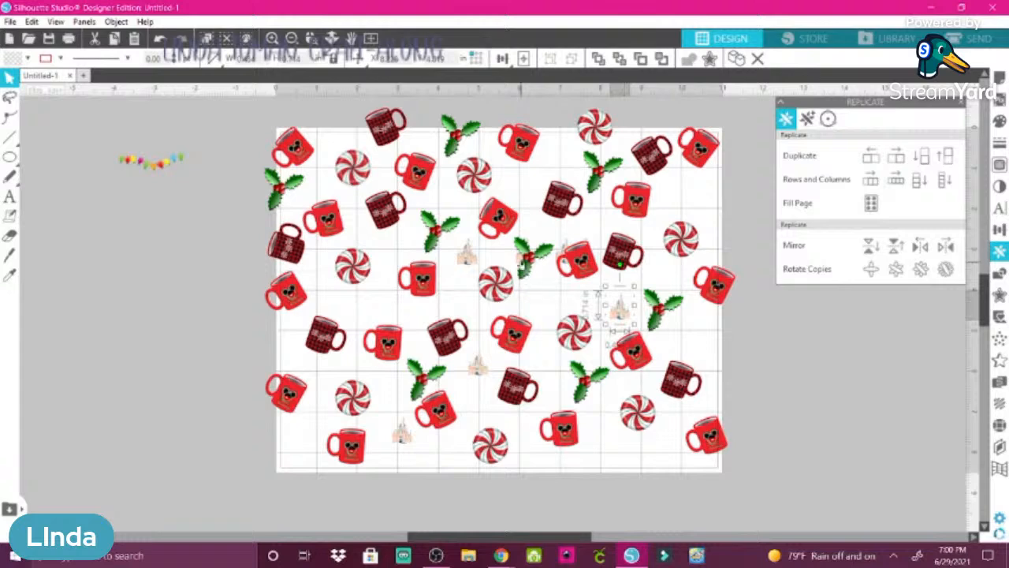
pyautogui.click(504, 252)
pyautogui.moveTo(505, 261); pyautogui.dragTo(694, 348)
pyautogui.click(570, 251)
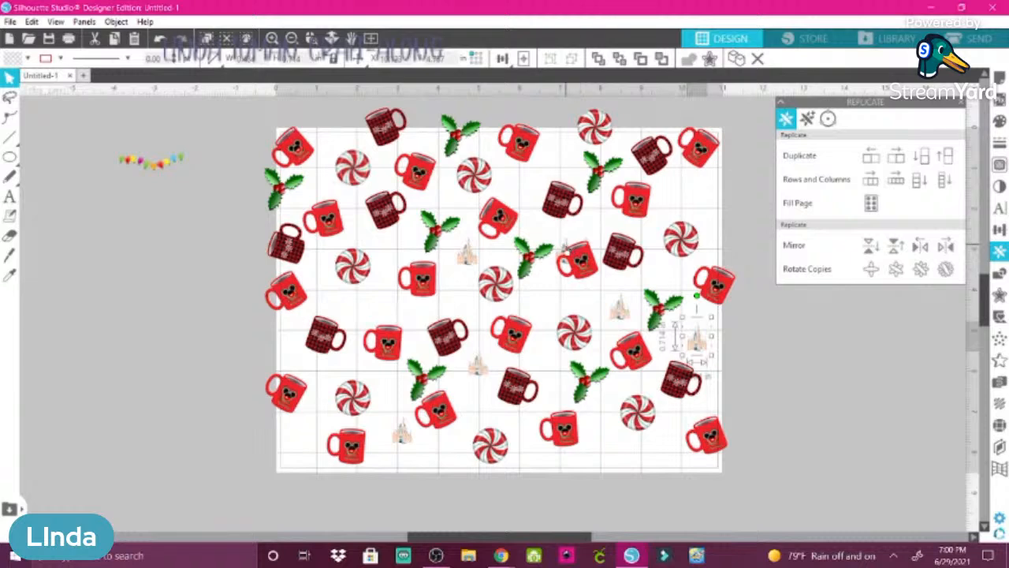
pyautogui.moveTo(568, 251); pyautogui.dragTo(678, 193)
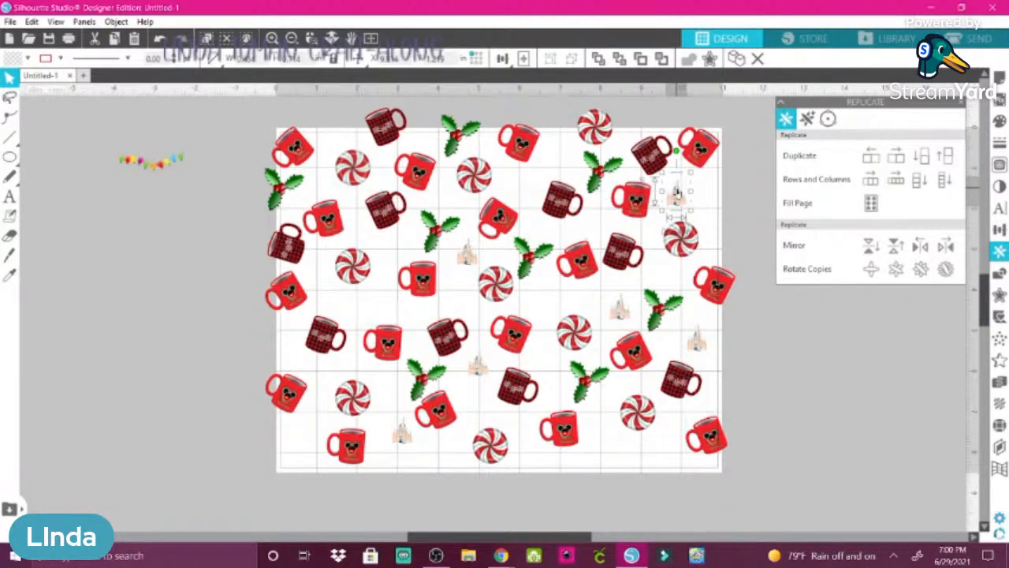
# - Replicate the central castle into a row of four, placing one copy in the upper-left corner gap and another off the page's left side
pyautogui.click(466, 253)
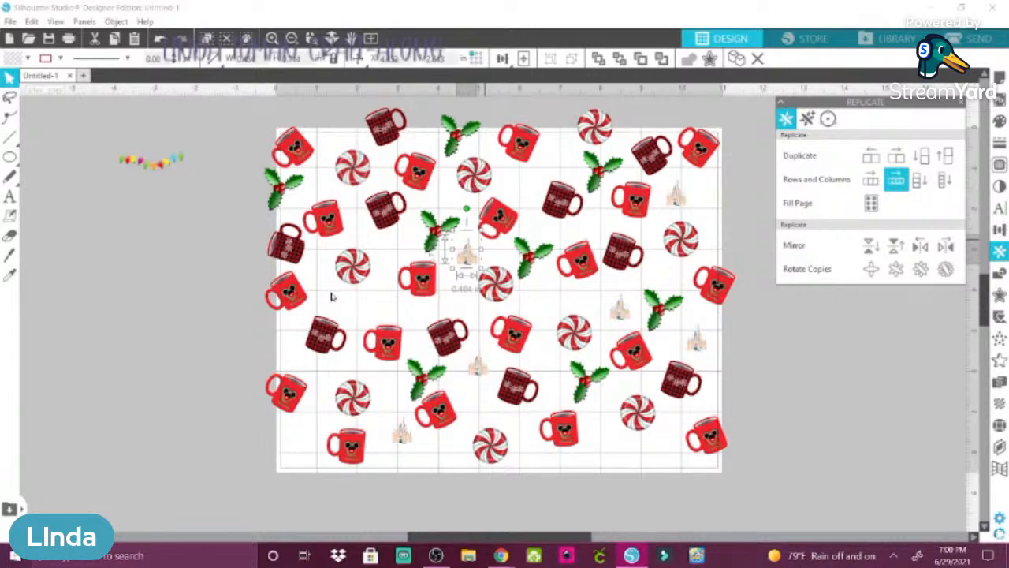
pyautogui.click(463, 257)
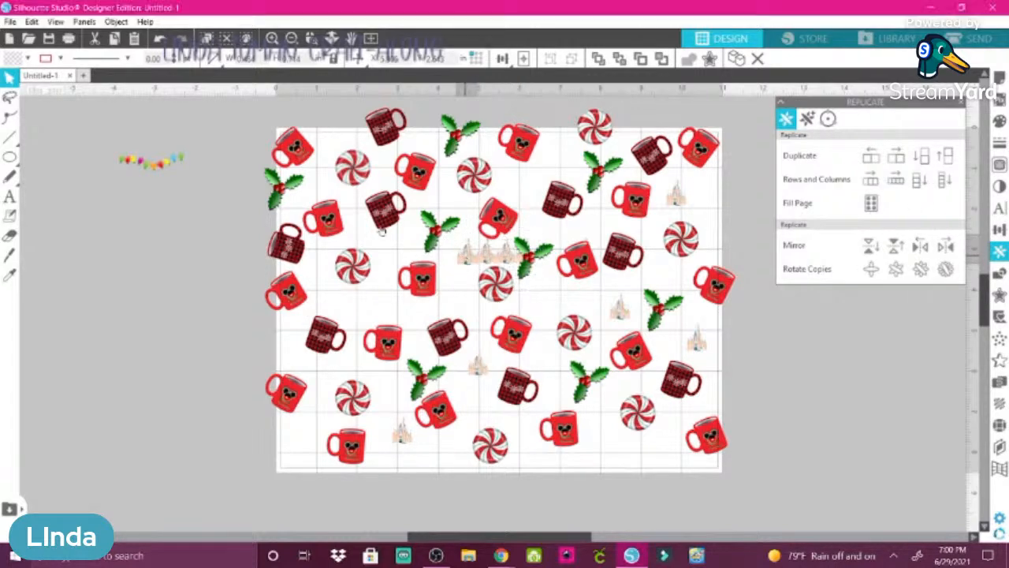
pyautogui.moveTo(383, 231); pyautogui.dragTo(332, 149)
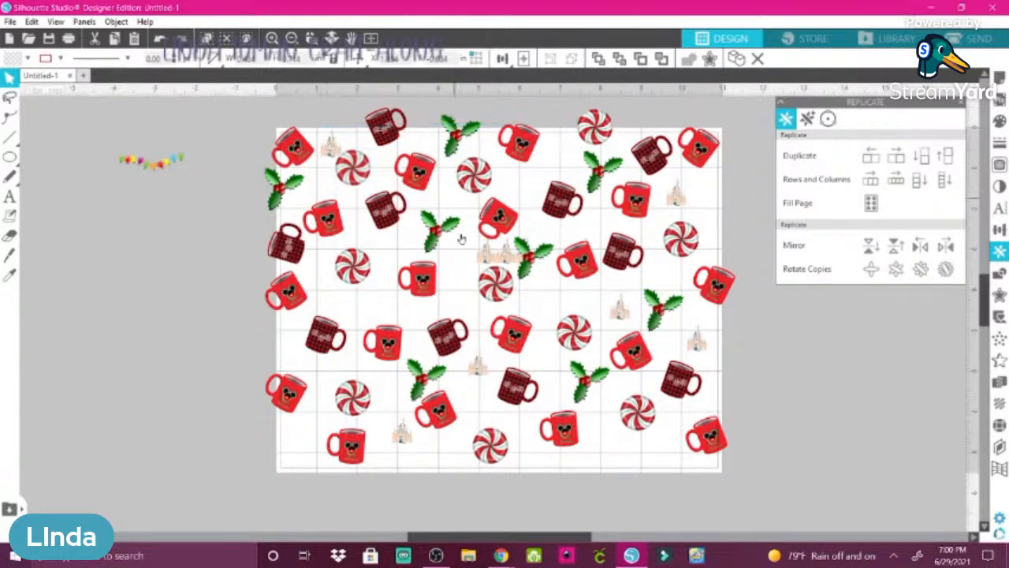
pyautogui.click(513, 262)
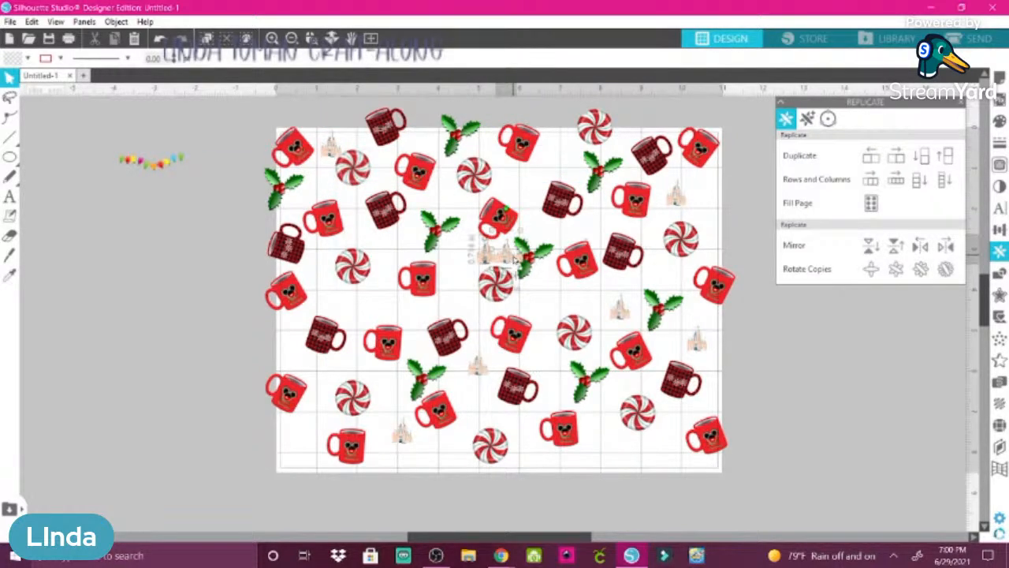
pyautogui.moveTo(499, 254); pyautogui.dragTo(147, 245)
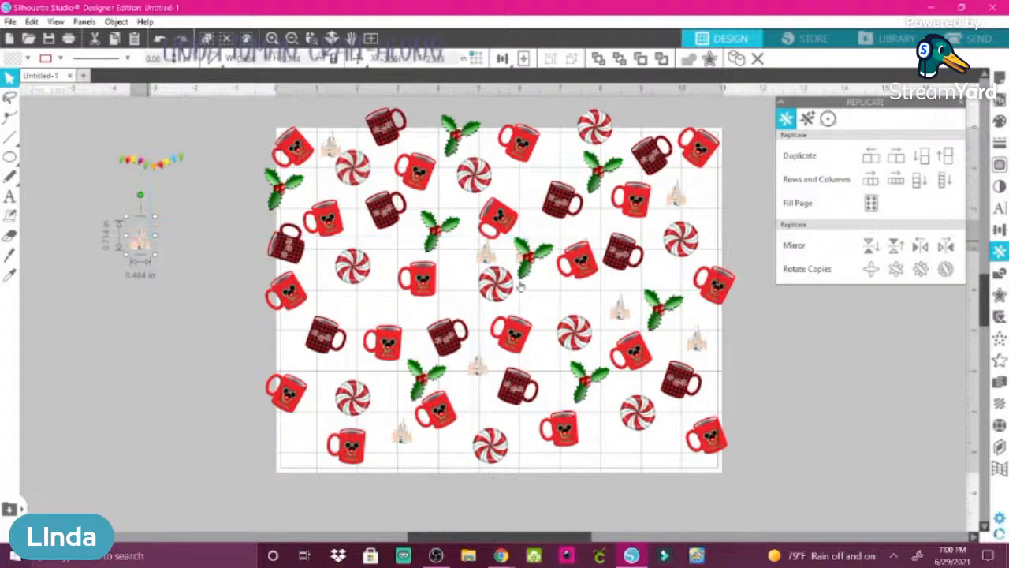
# - Move a castle copy to the gap below the left-side peppermint, and shift the castle near the centre slightly left
pyautogui.click(522, 249)
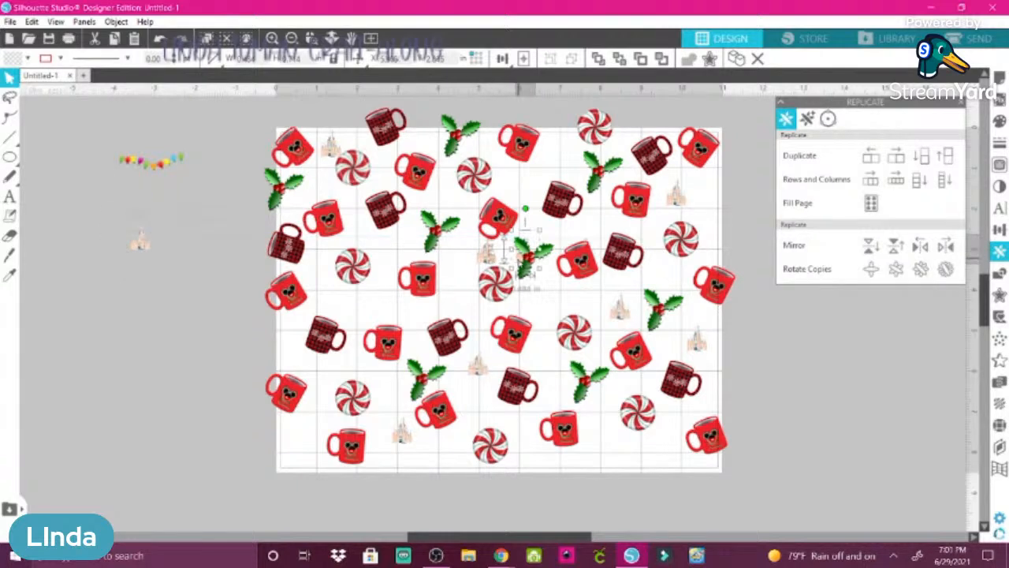
pyautogui.moveTo(460, 263); pyautogui.dragTo(365, 312)
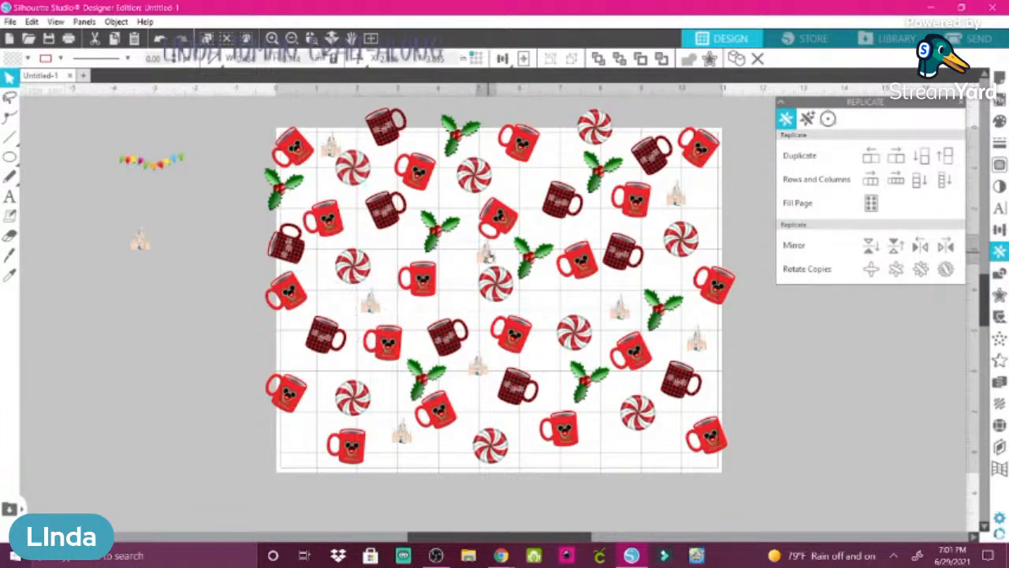
pyautogui.moveTo(486, 254); pyautogui.dragTo(470, 258)
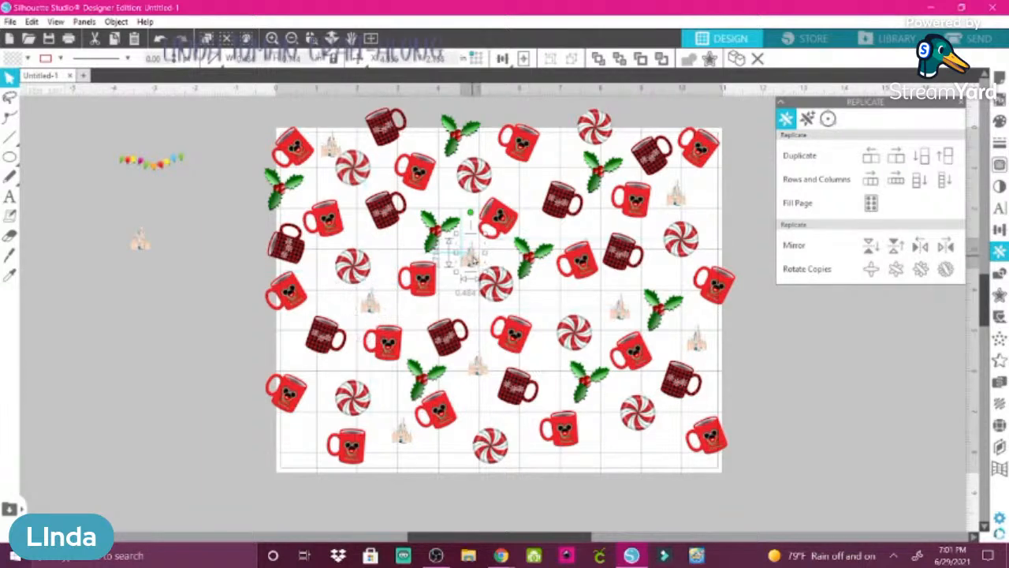
# - Replicate the castle beside the page into a column of four, and place one copy below the red mug at the page's top edge
pyautogui.click(139, 251)
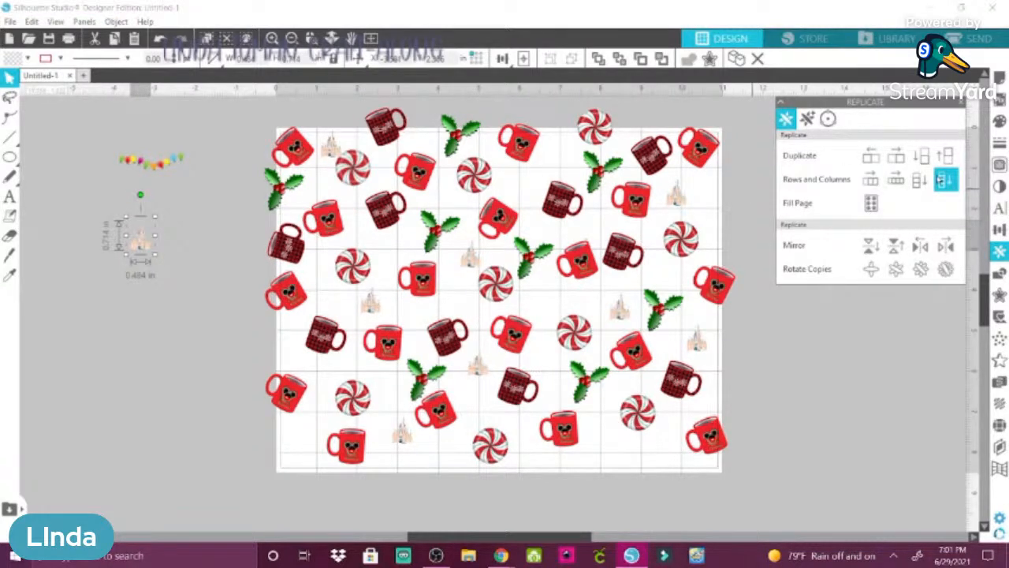
pyautogui.click(946, 180)
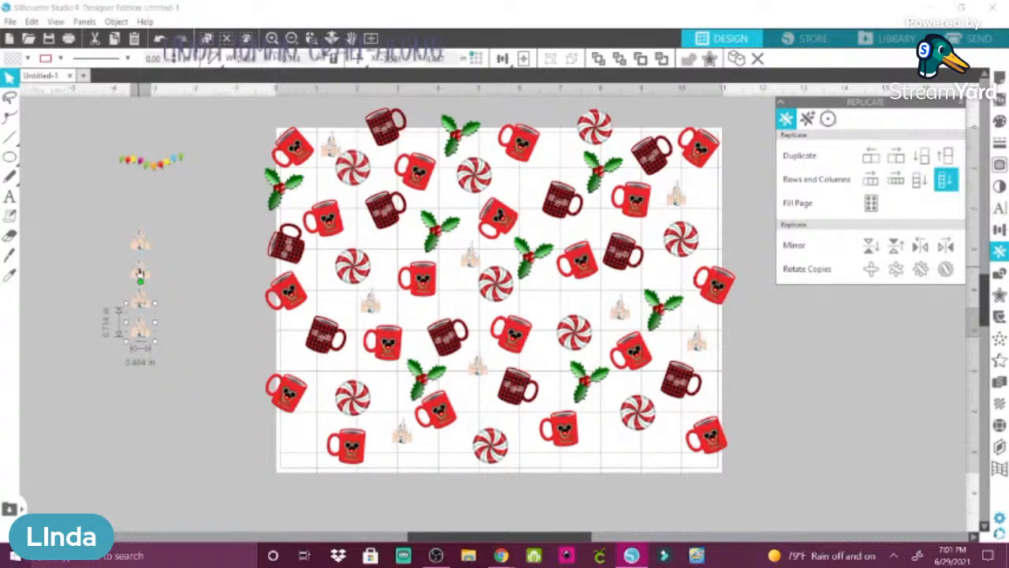
pyautogui.moveTo(136, 332); pyautogui.dragTo(519, 186)
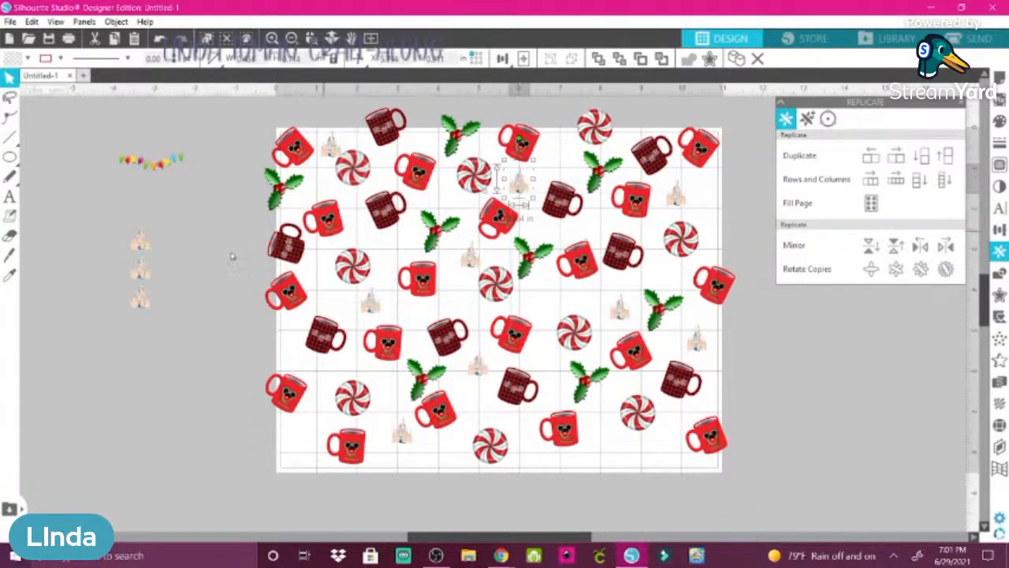
# - Place another castle on the page's top edge between the red mug and the peppermint, and close the point editing options
pyautogui.click(139, 307)
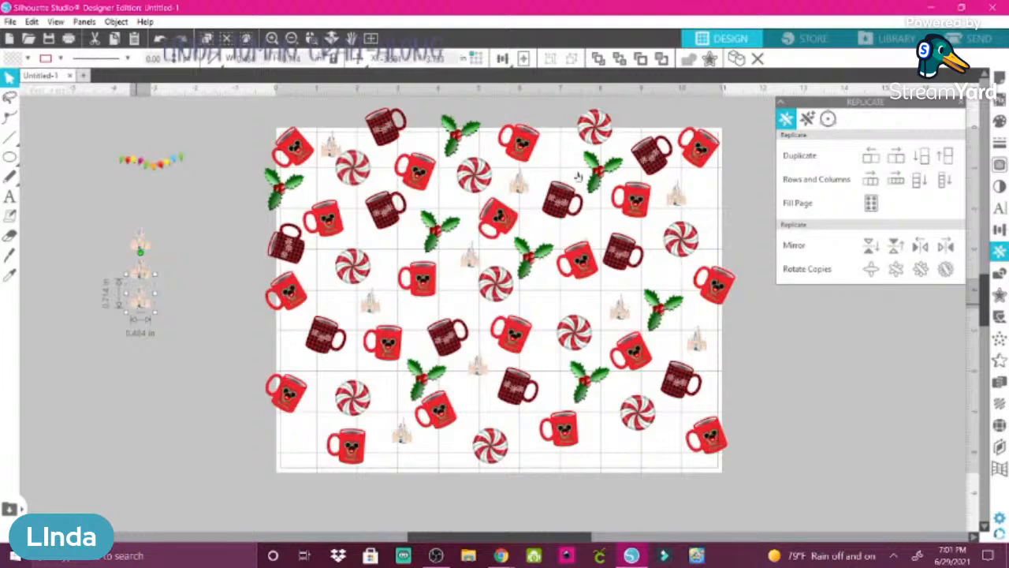
pyautogui.moveTo(563, 159); pyautogui.dragTo(558, 136)
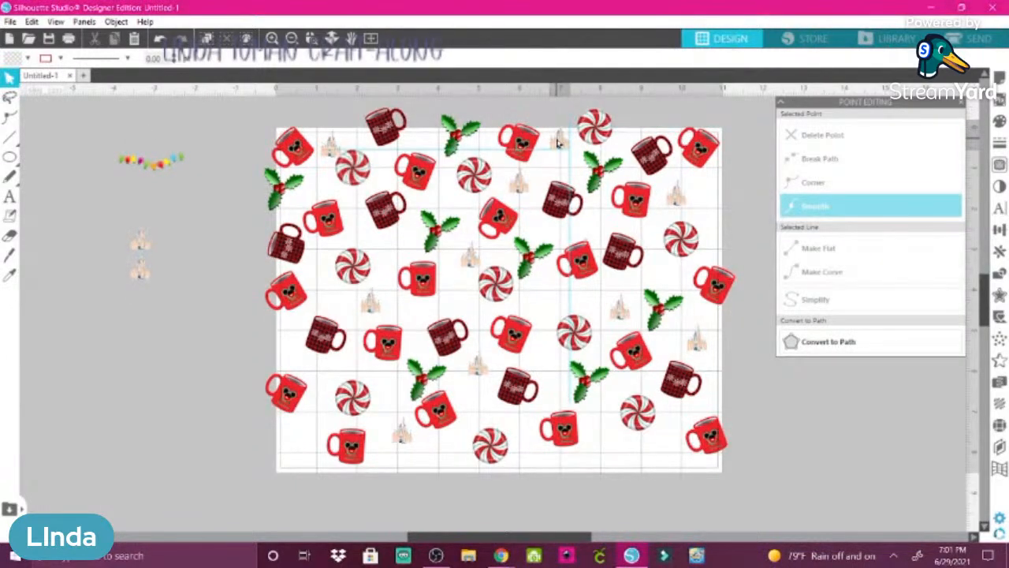
pyautogui.click(556, 141)
pyautogui.moveTo(559, 146); pyautogui.dragTo(558, 134)
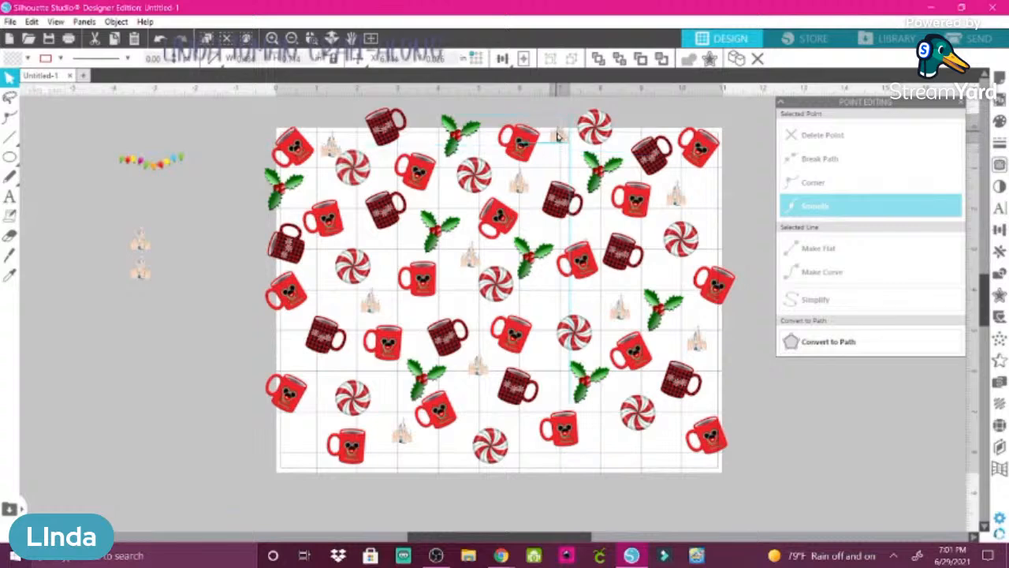
pyautogui.click(962, 103)
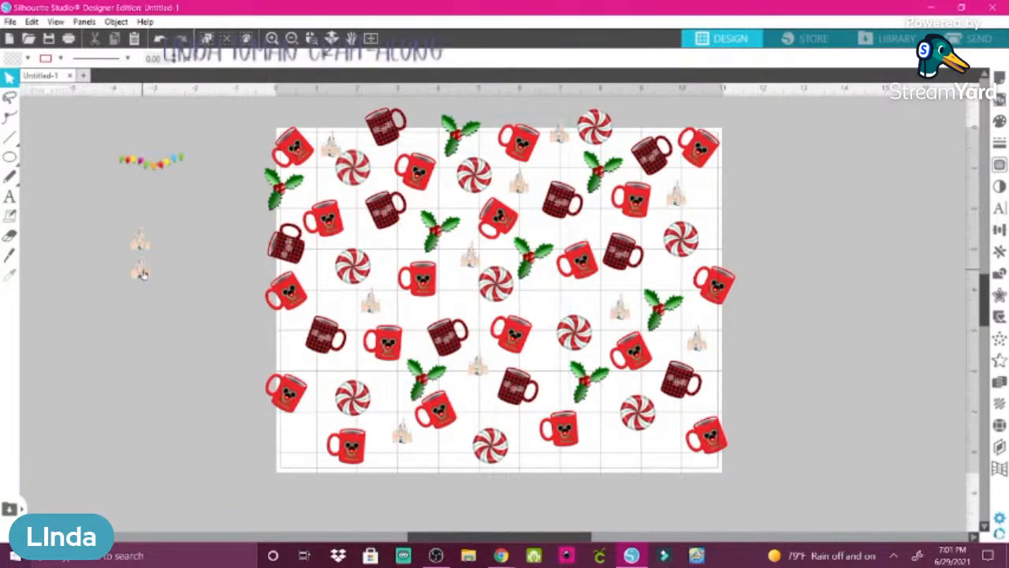
# - Place castles along the page's bottom edge and above the lower plaid mug, and shift the lower-right castle slightly up
pyautogui.moveTo(143, 274); pyautogui.dragTo(650, 454)
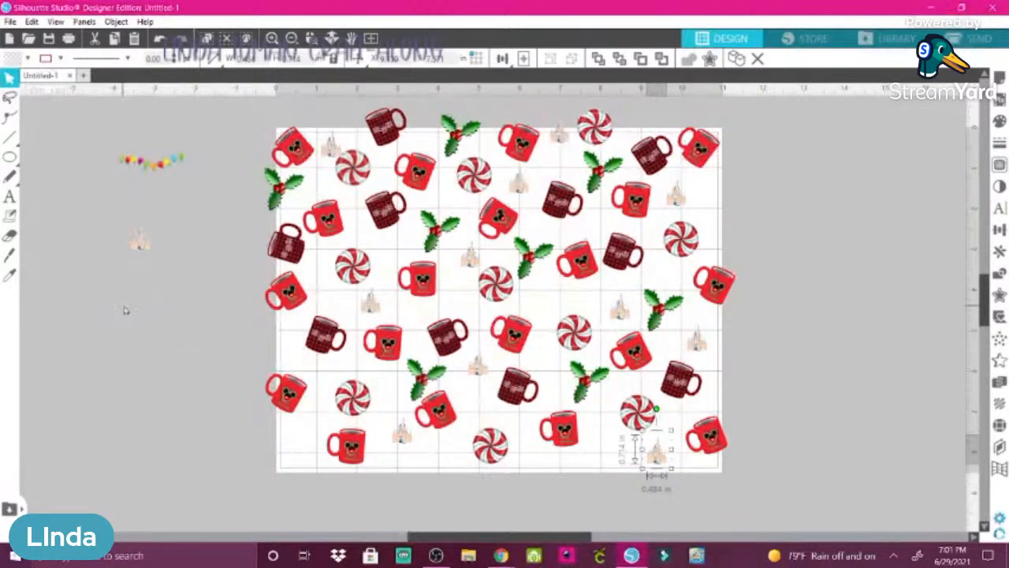
pyautogui.moveTo(140, 246); pyautogui.dragTo(532, 454)
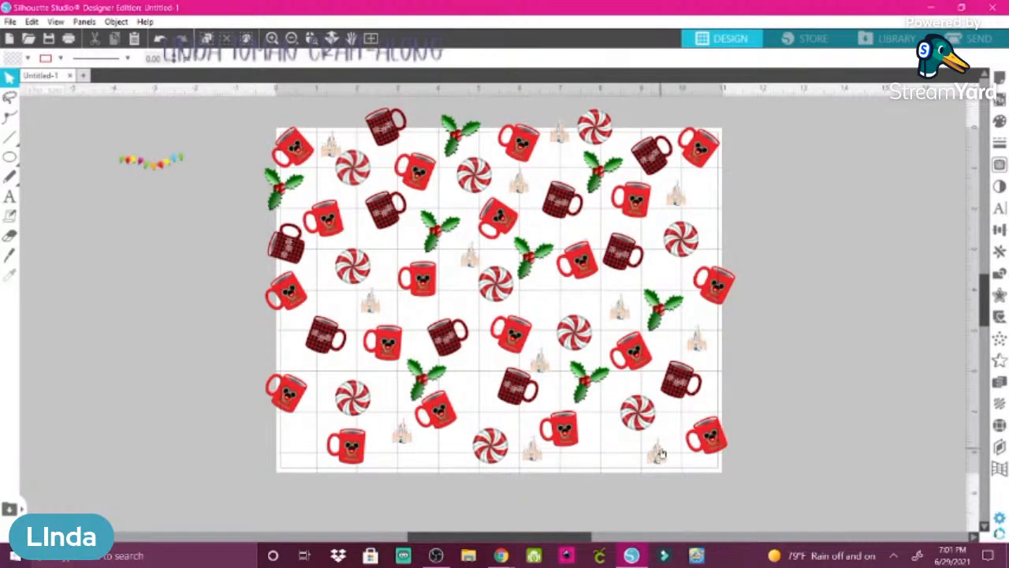
pyautogui.moveTo(656, 457); pyautogui.dragTo(667, 438)
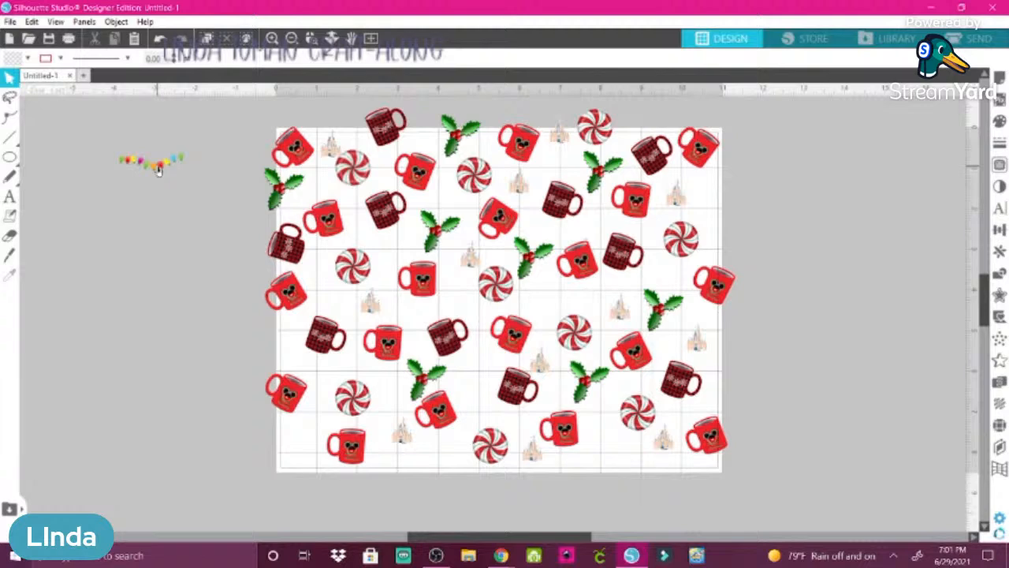
# - Delete the string of lights beside the page
pyautogui.moveTo(158, 169); pyautogui.dragTo(146, 221)
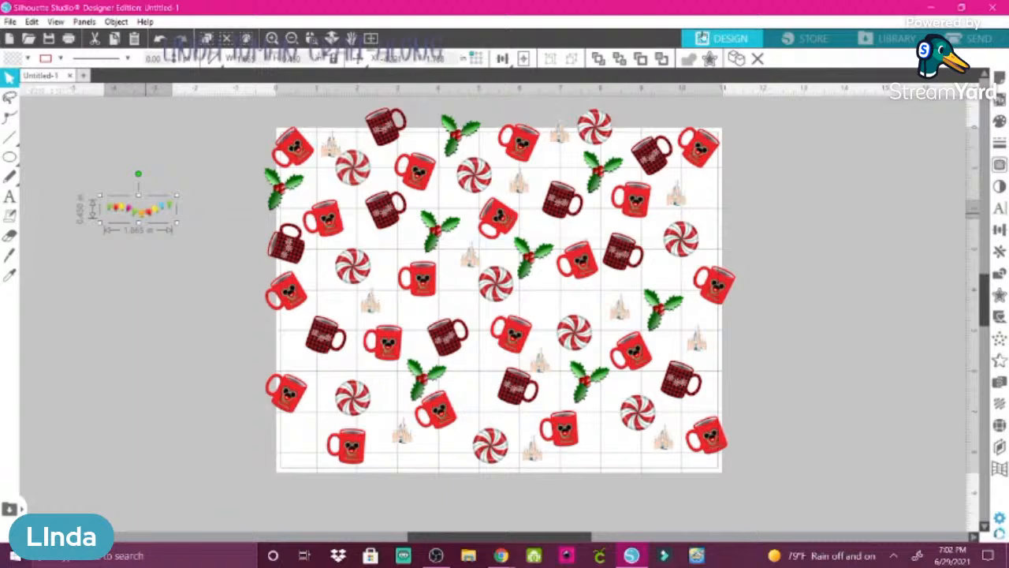
pyautogui.click(760, 59)
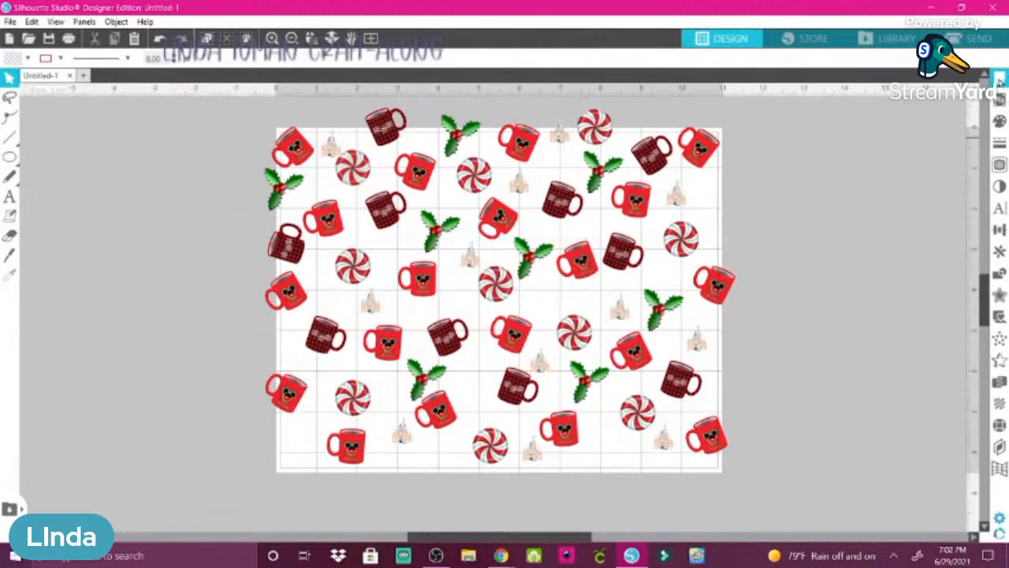
# - Turn off the grid display on the page
pyautogui.click(1000, 79)
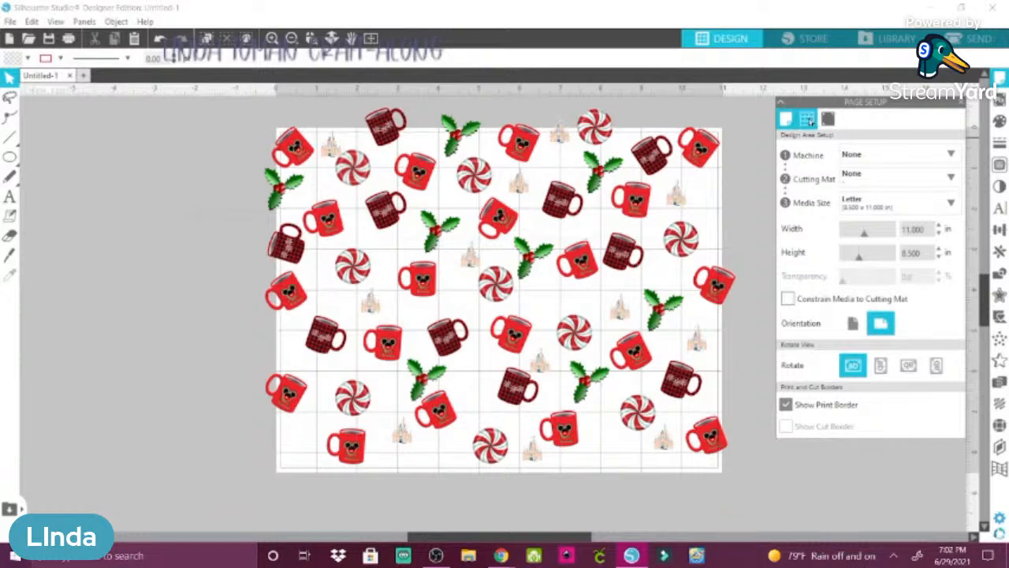
pyautogui.click(808, 120)
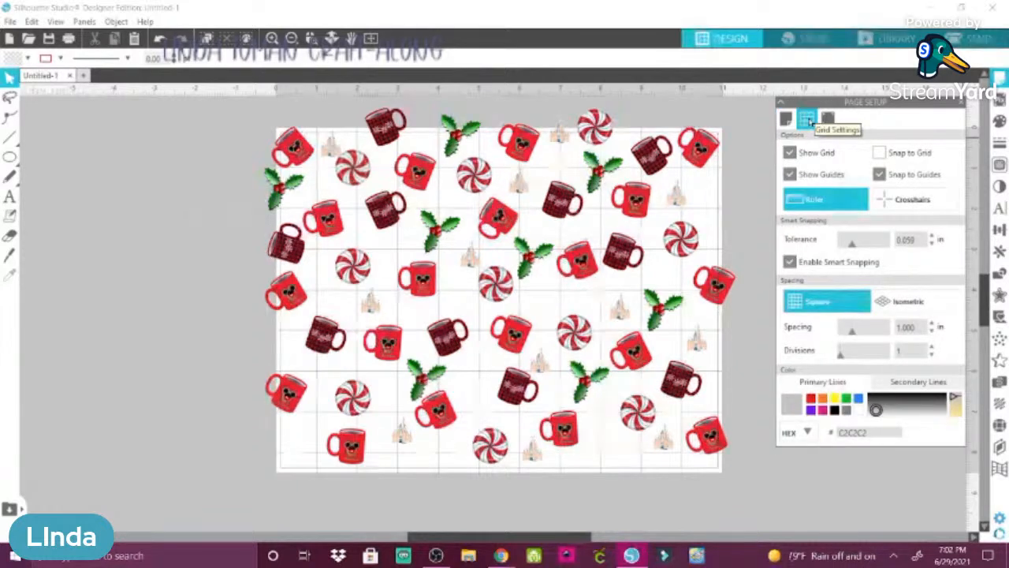
pyautogui.click(791, 152)
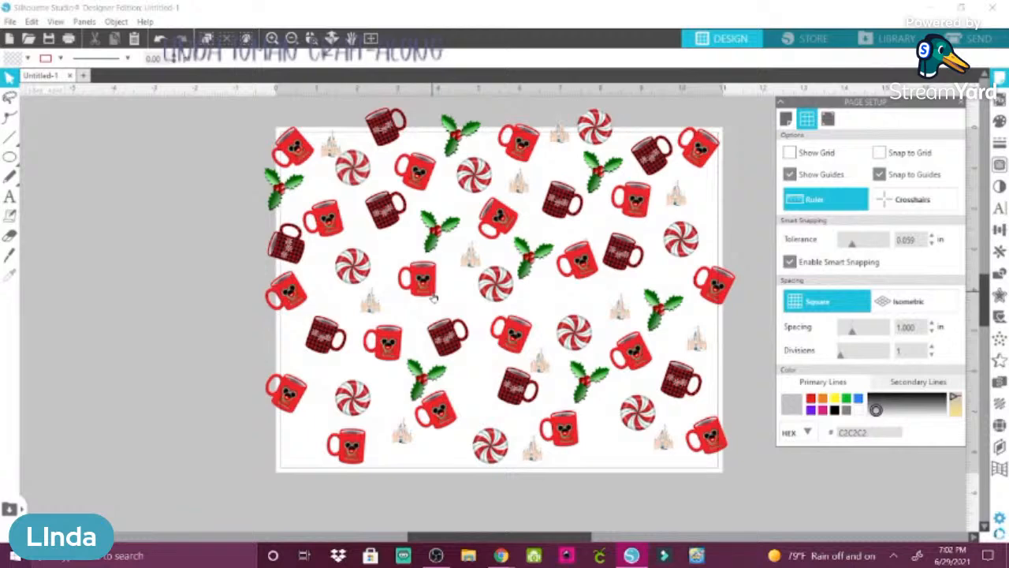
# - Merge the "Mickey ears hat" image from the Pictures folder into the design
pyautogui.click(11, 22)
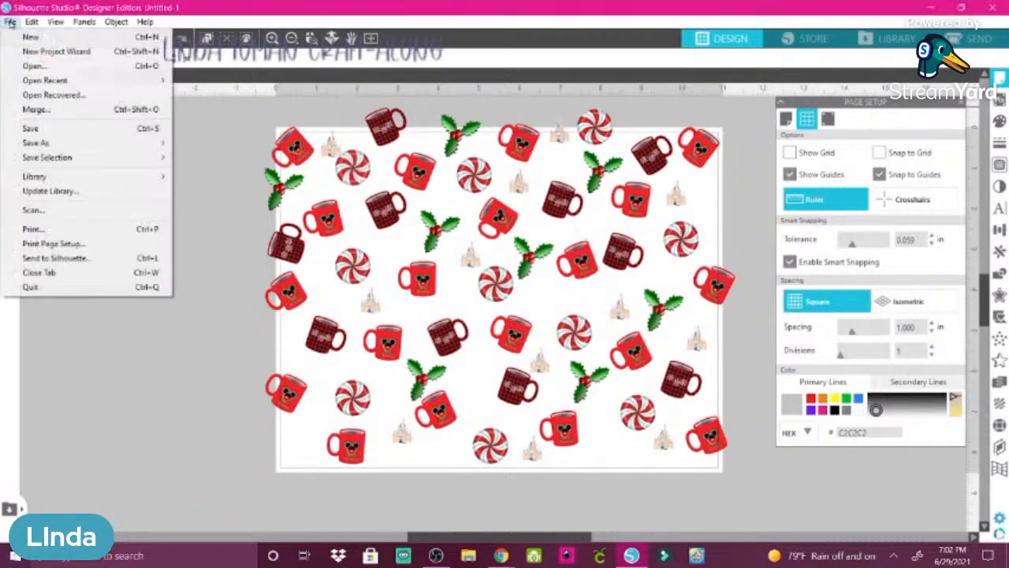
pyautogui.click(35, 109)
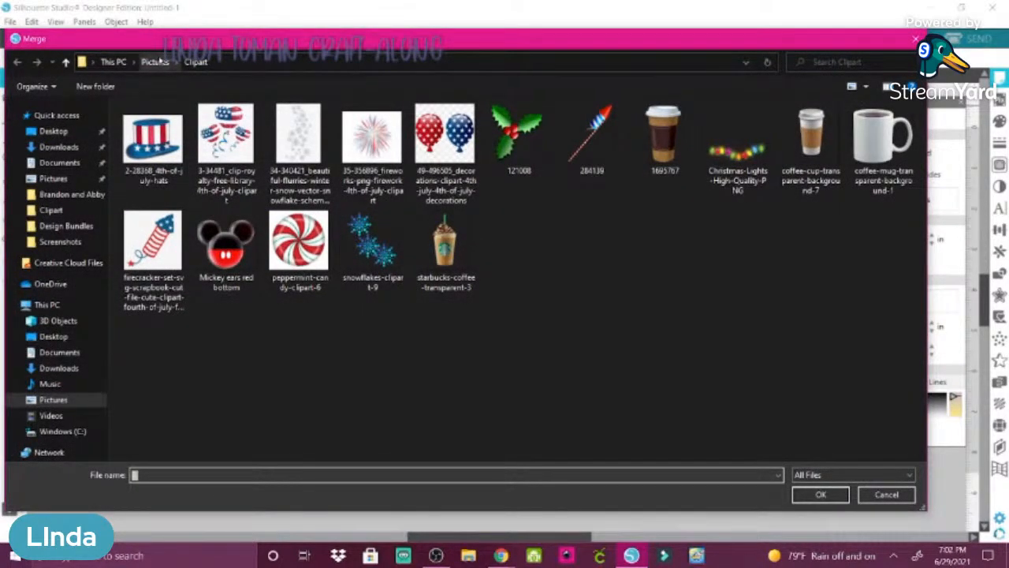
pyautogui.click(155, 61)
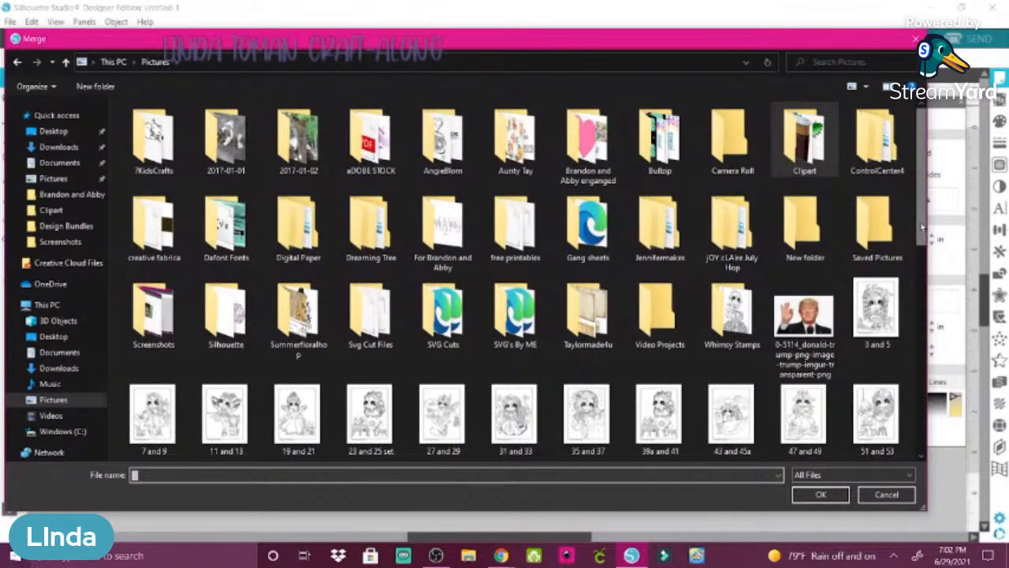
pyautogui.moveTo(922, 227)
pyautogui.mouseDown()
pyautogui.moveTo(941, 400)
pyautogui.moveTo(936, 384)
pyautogui.moveTo(922, 430)
pyautogui.mouseUp()
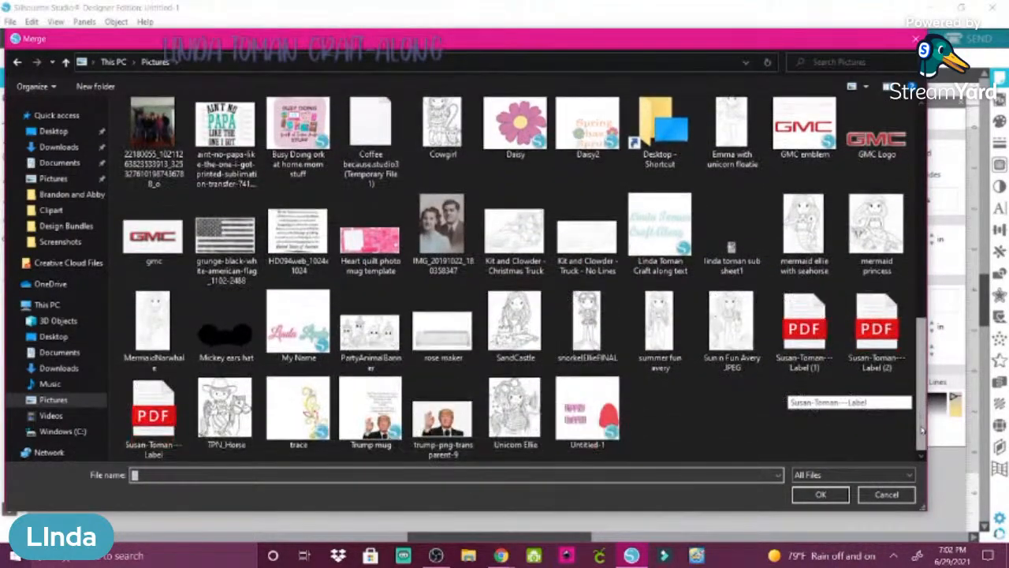
pyautogui.click(225, 335)
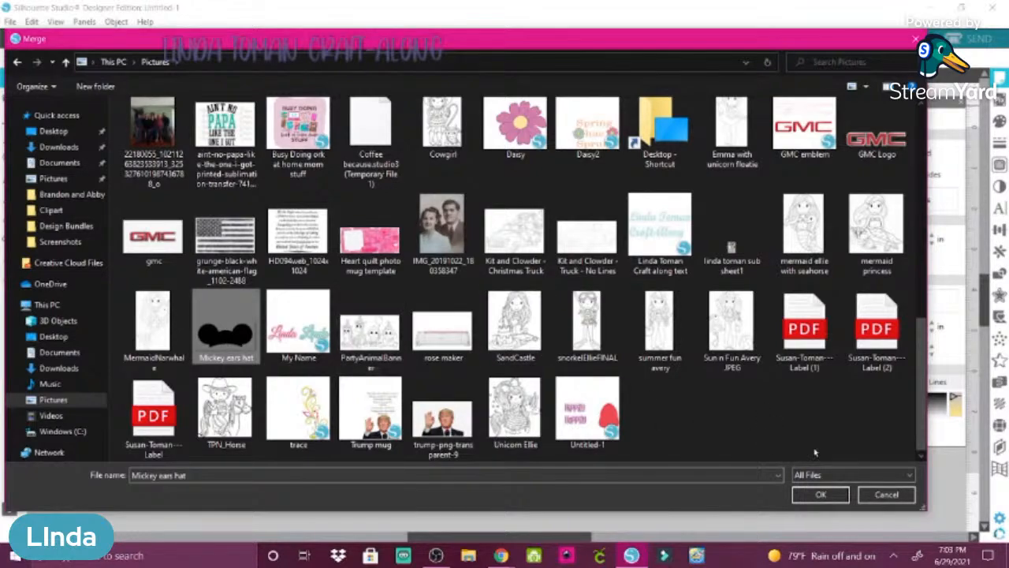
pyautogui.click(821, 493)
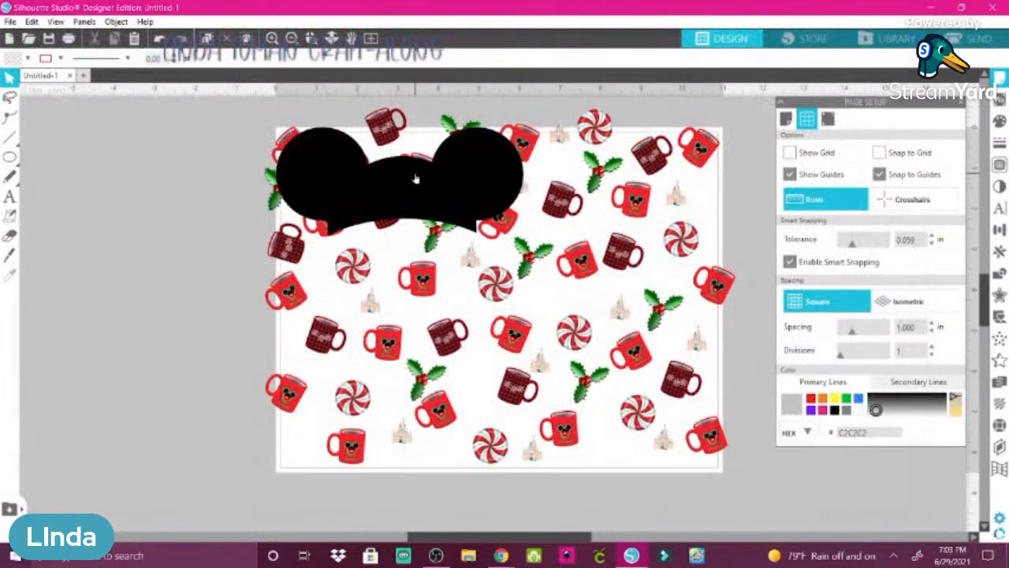
# - Shrink the ears to about 0.71 in wide and place them between the red mug at the page's left edge and the nearby castle
pyautogui.moveTo(415, 179); pyautogui.dragTo(197, 220)
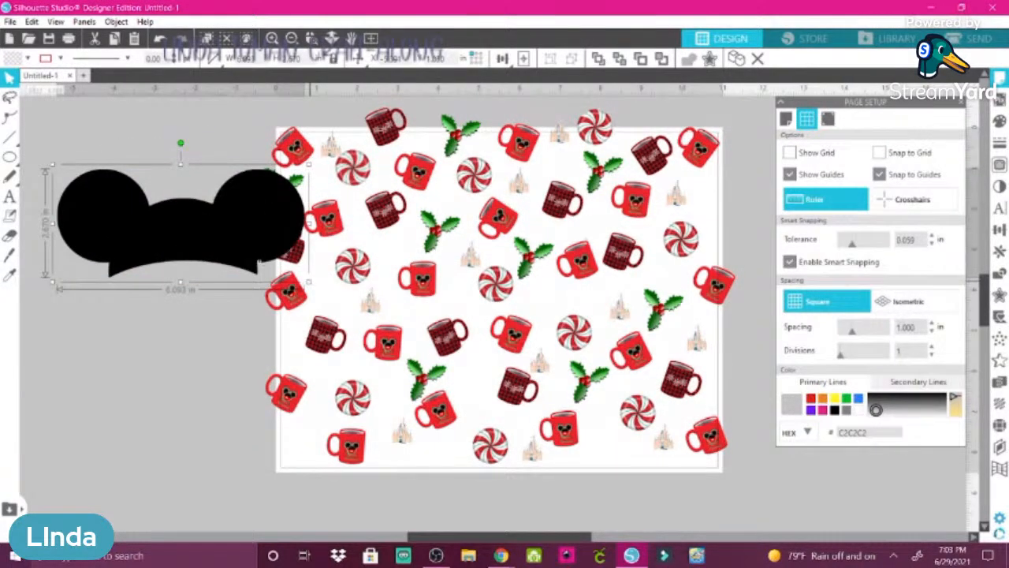
pyautogui.moveTo(309, 281); pyautogui.dragTo(162, 219)
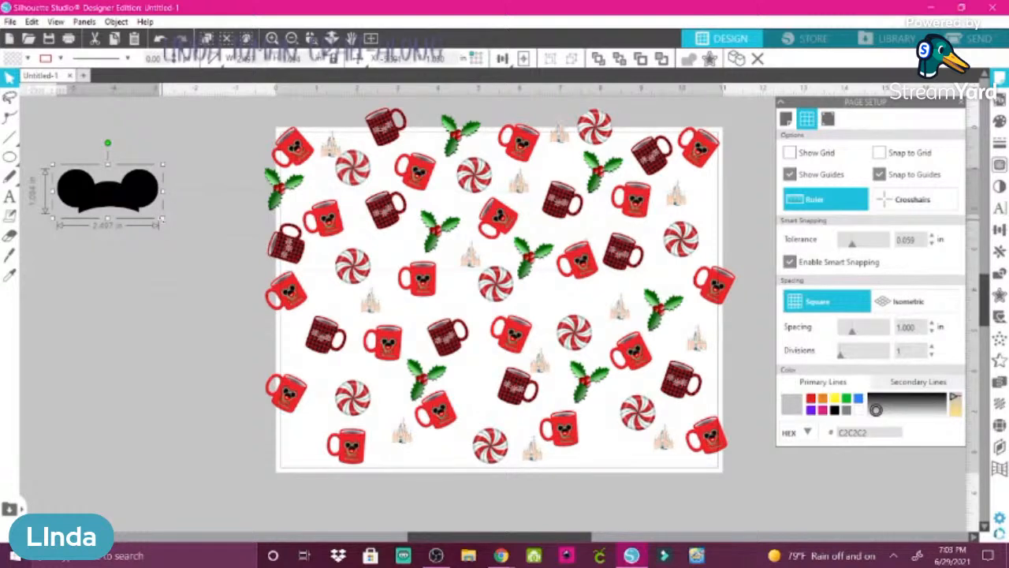
pyautogui.moveTo(162, 219); pyautogui.dragTo(336, 305)
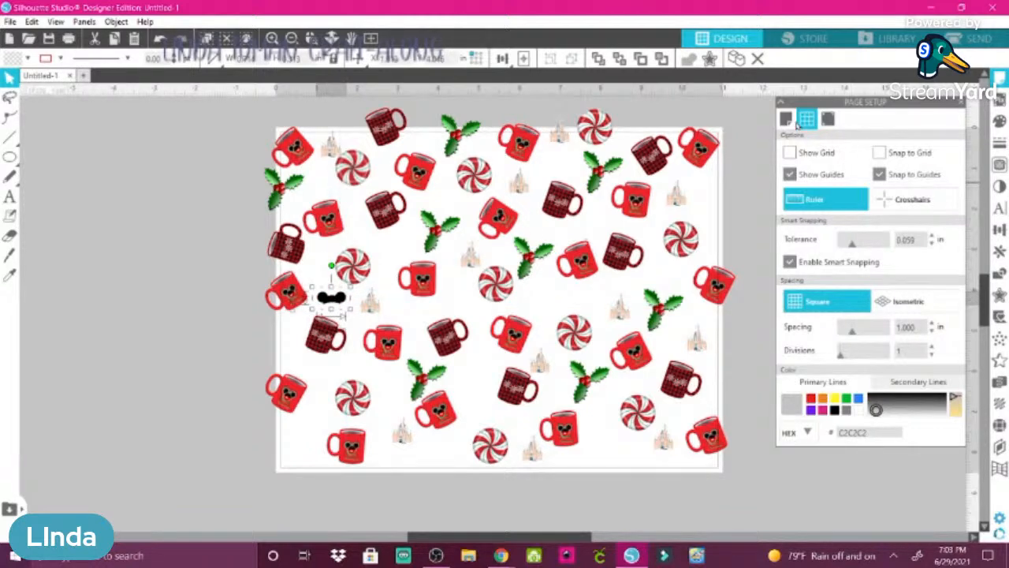
pyautogui.click(961, 103)
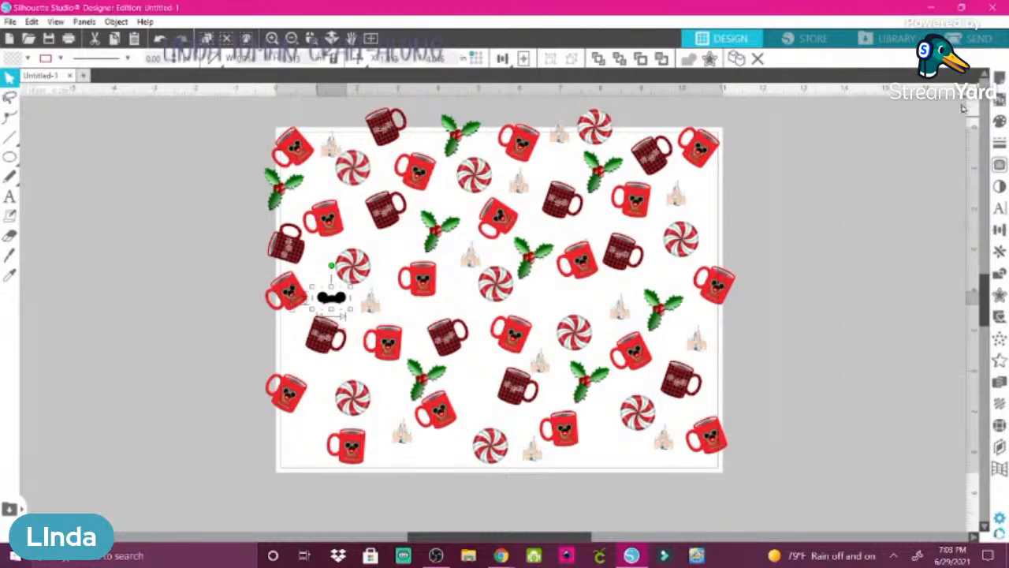
# - Replicate the ears into a row of four and spread copies beside the upper-left holly, in the lower-left corner and above the center-right peppermint
pyautogui.click(999, 251)
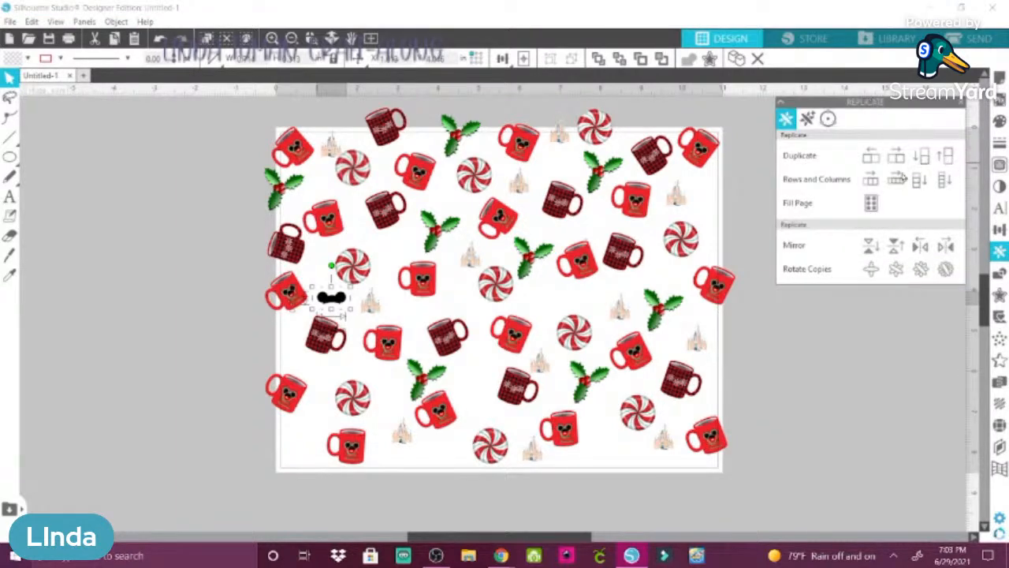
pyautogui.click(903, 181)
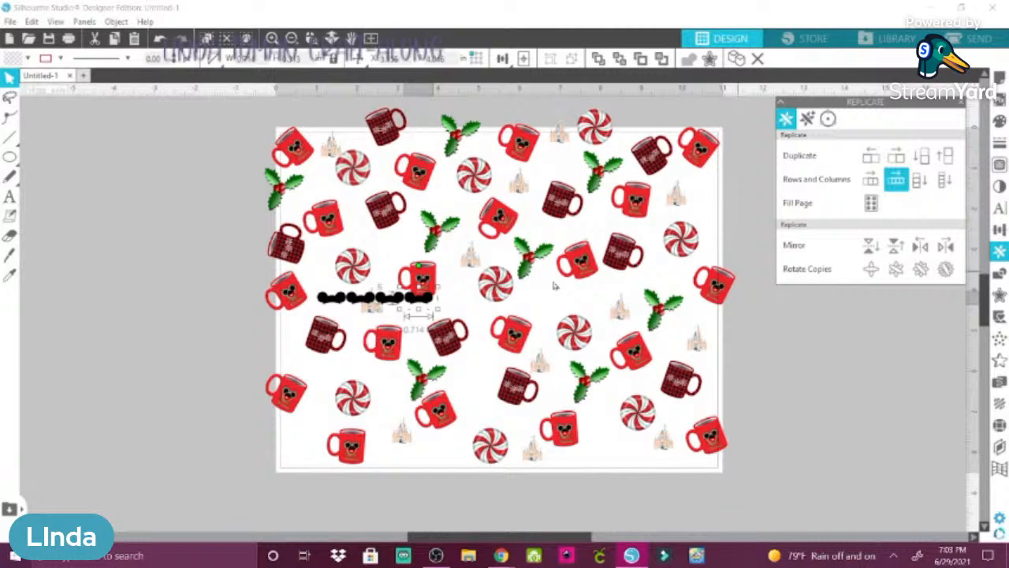
pyautogui.moveTo(420, 301); pyautogui.dragTo(321, 189)
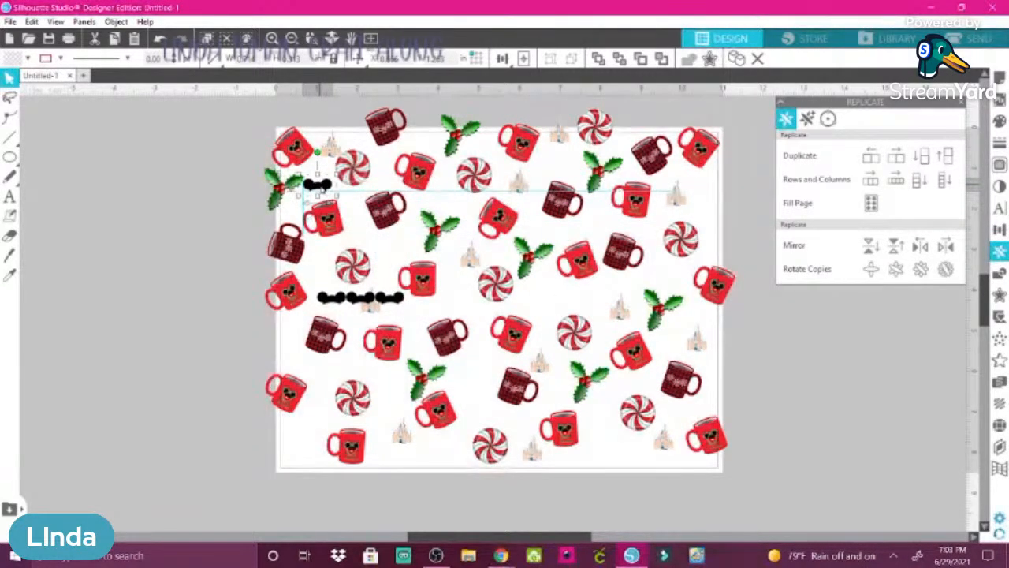
pyautogui.moveTo(378, 315); pyautogui.dragTo(303, 444)
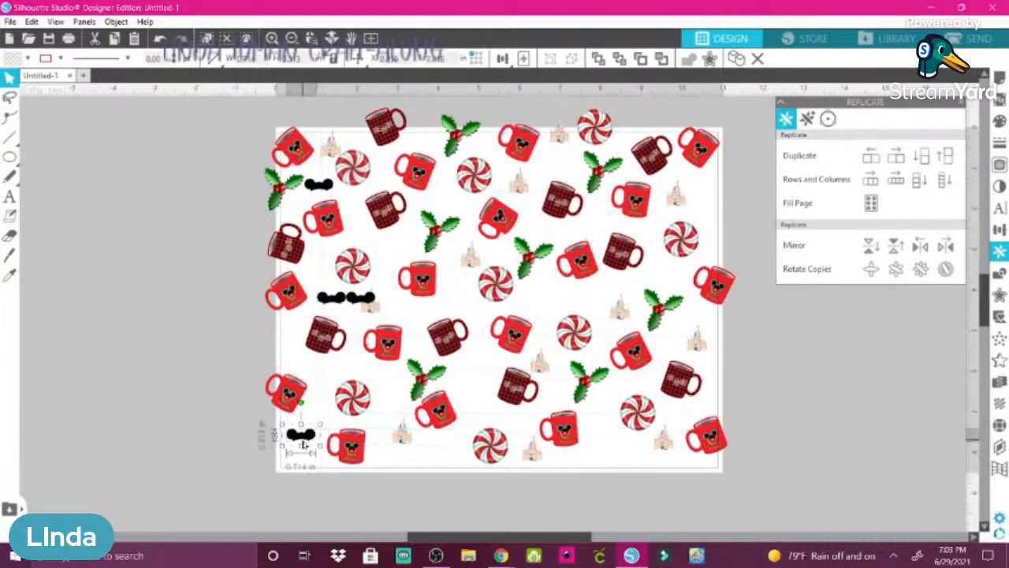
pyautogui.click(357, 300)
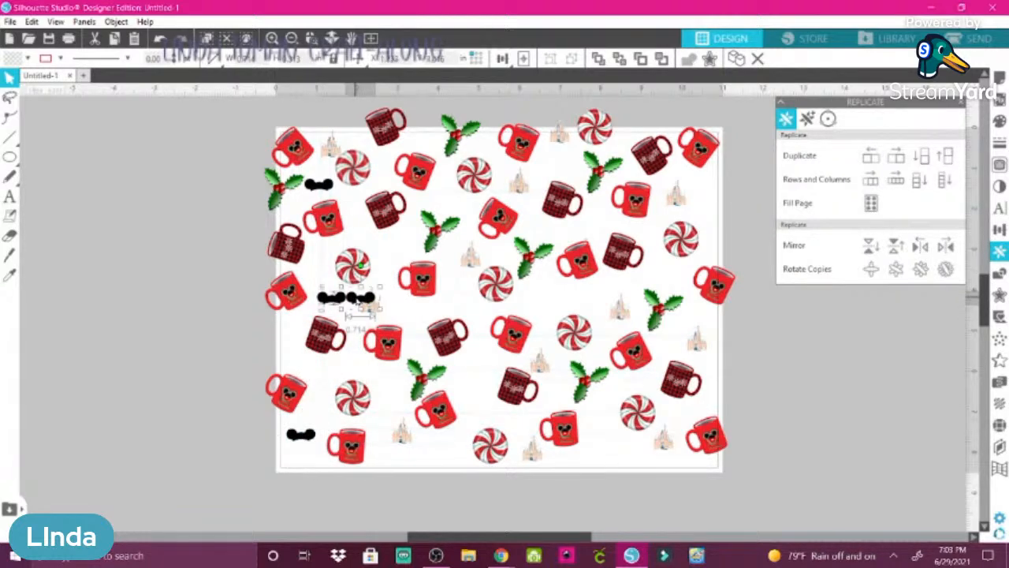
pyautogui.moveTo(360, 298); pyautogui.dragTo(554, 298)
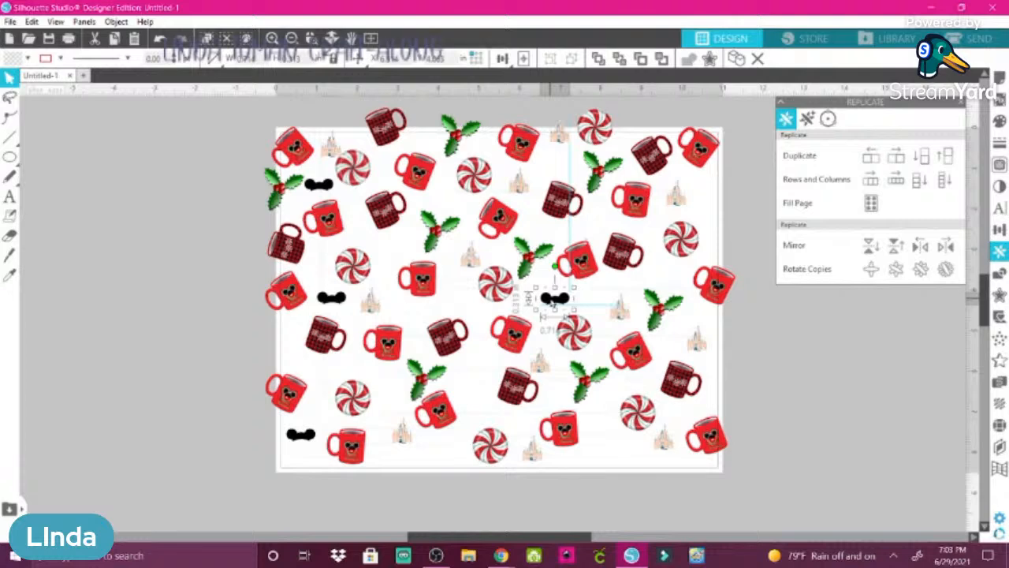
# - Replicate the center-right ears into a row of four and spread copies above the right plaid mug, near the bottom edge and above the upper-center holly
pyautogui.click(896, 181)
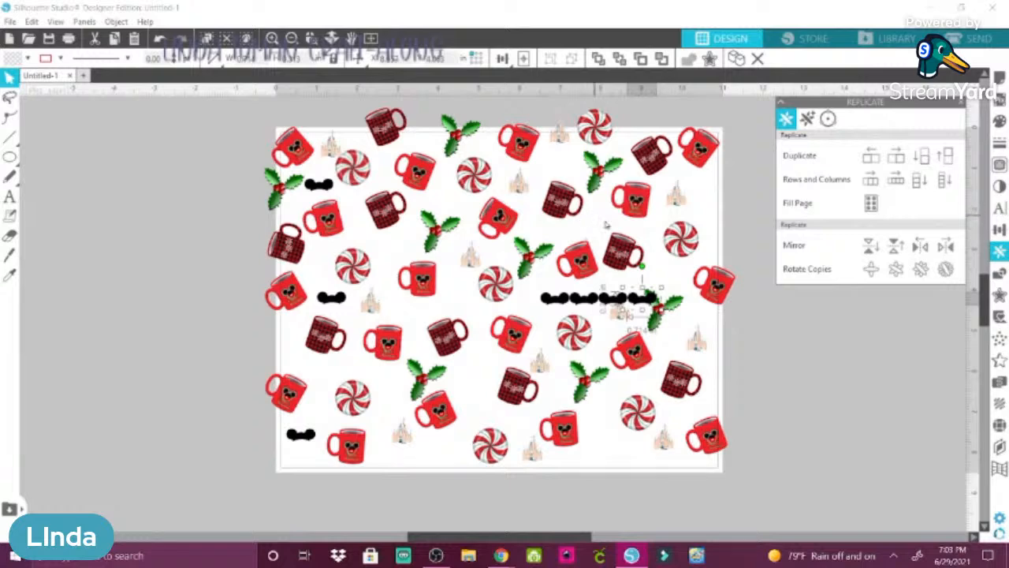
pyautogui.moveTo(645, 297); pyautogui.dragTo(604, 221)
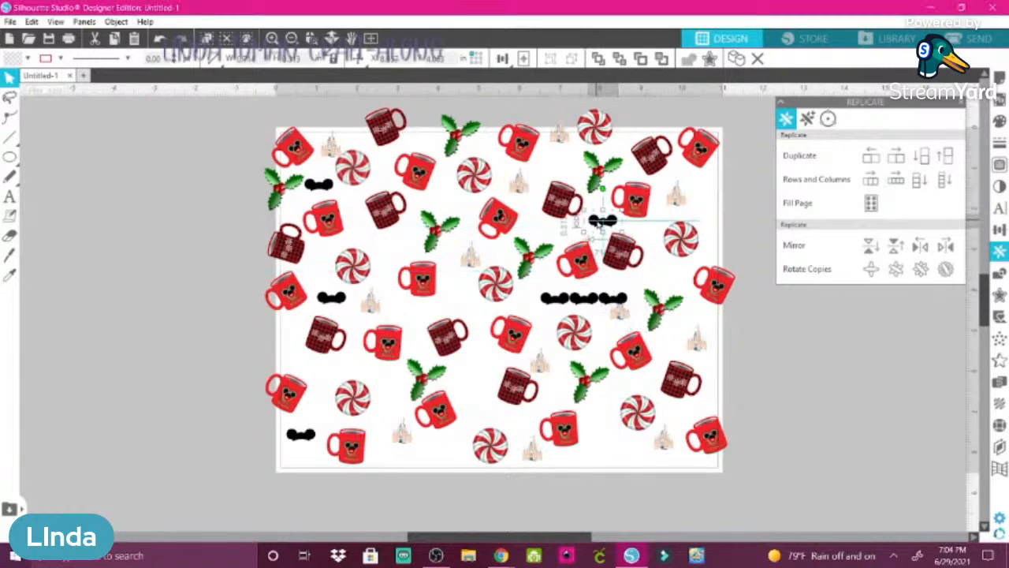
pyautogui.click(605, 301)
pyautogui.moveTo(608, 306); pyautogui.dragTo(607, 448)
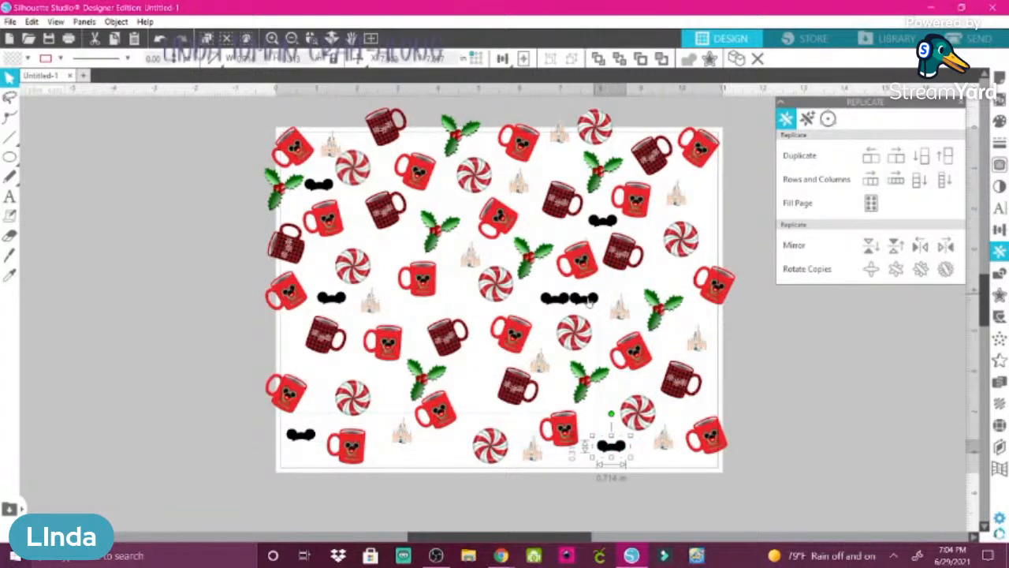
pyautogui.click(587, 303)
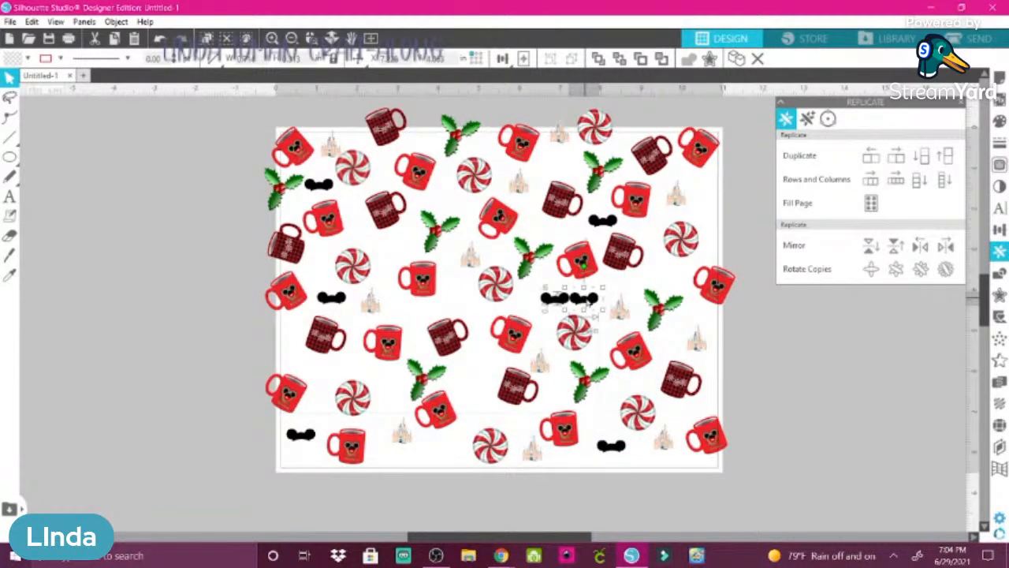
pyautogui.moveTo(587, 303); pyautogui.dragTo(456, 204)
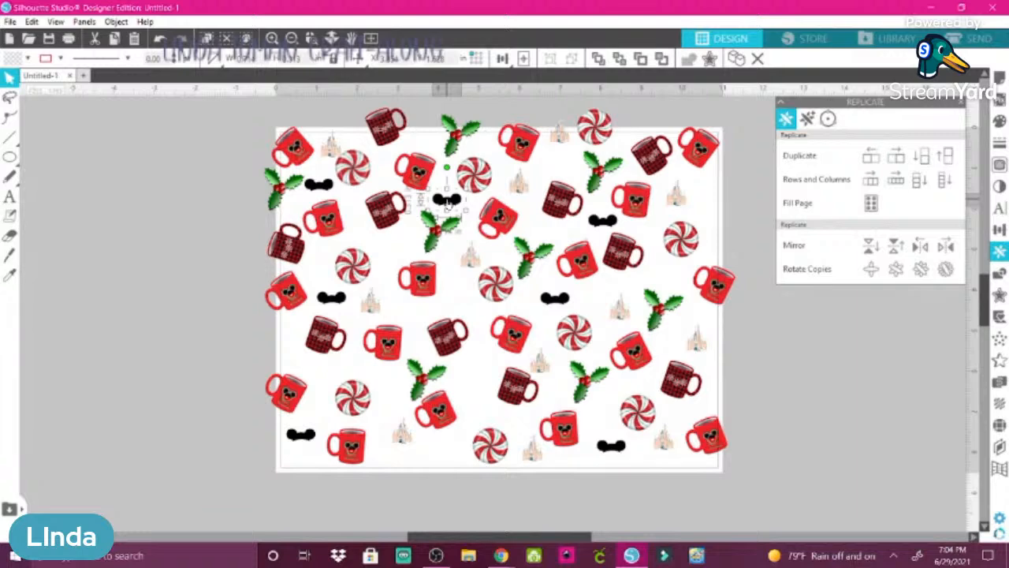
# - Replicate the upper-center ears into a row of four, and place one copy above the central plaid mug, rotated steeply clockwise
pyautogui.click(900, 186)
pyautogui.moveTo(536, 201); pyautogui.dragTo(462, 304)
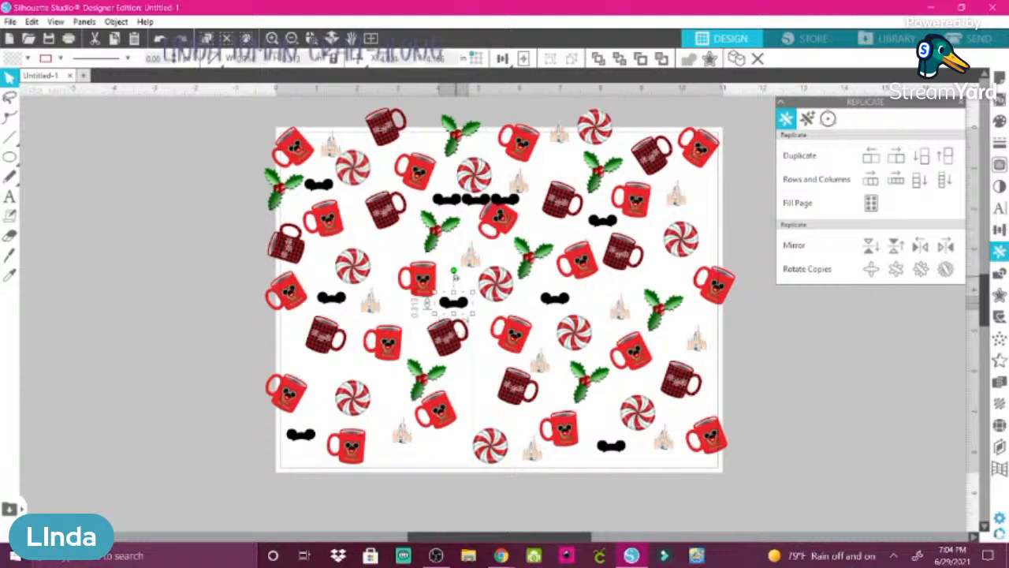
pyautogui.click(460, 275)
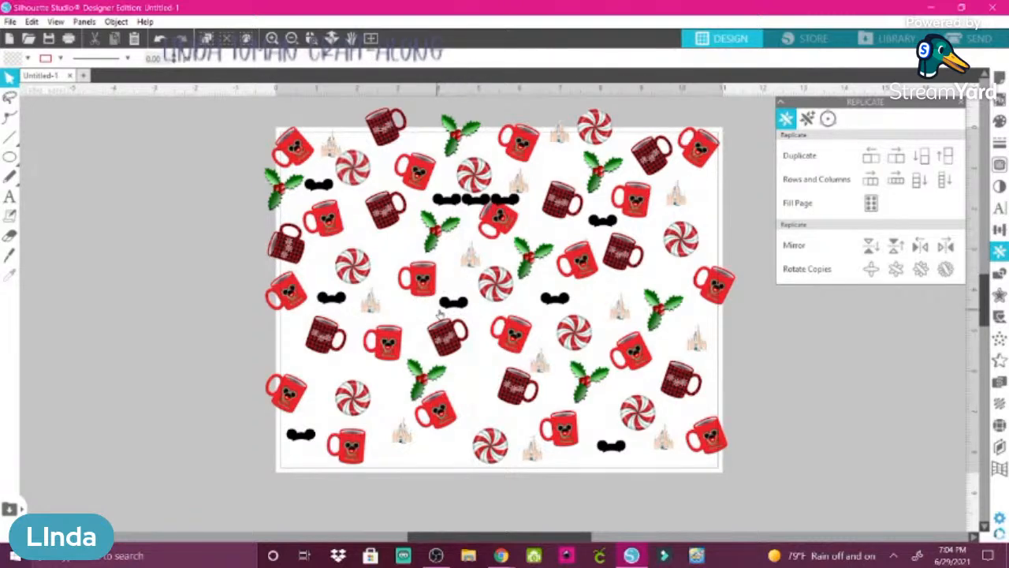
pyautogui.click(453, 302)
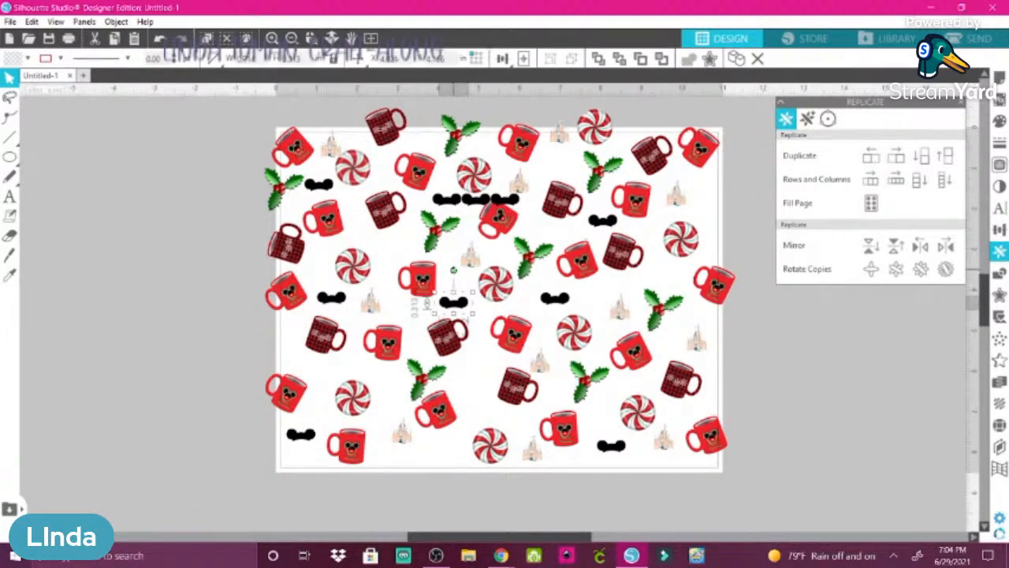
pyautogui.moveTo(454, 270); pyautogui.dragTo(479, 284)
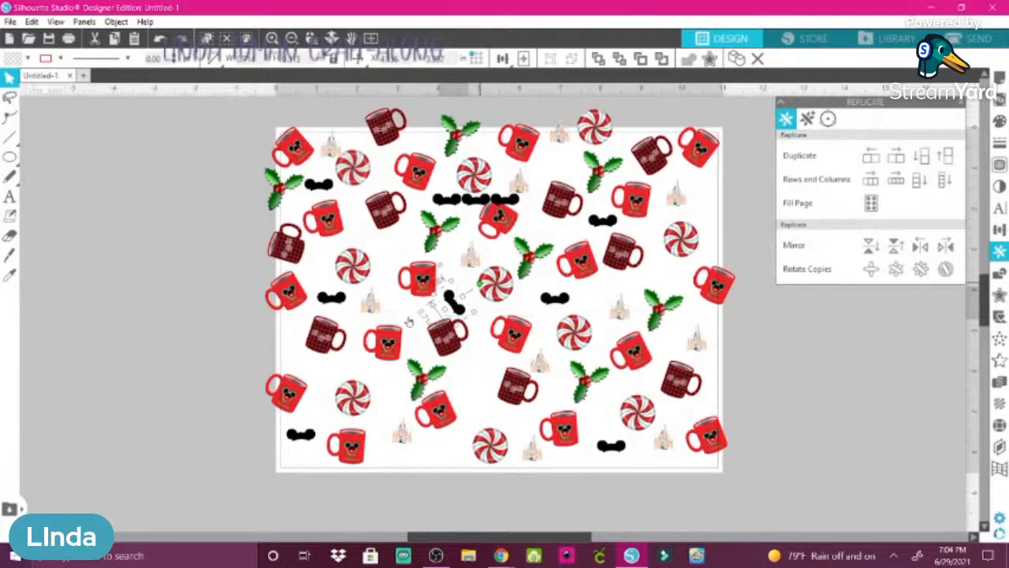
# - Tilt the ears above the left plaid mug counterclockwise, and place a steeply rotated copy between the right-hand peppermint and the holly
pyautogui.click(331, 298)
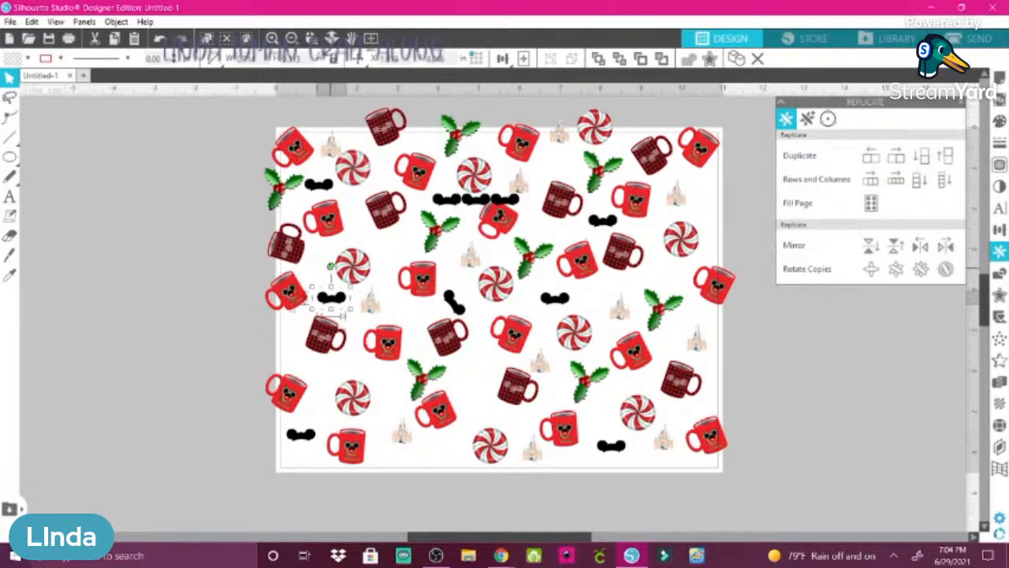
pyautogui.moveTo(331, 266); pyautogui.dragTo(315, 270)
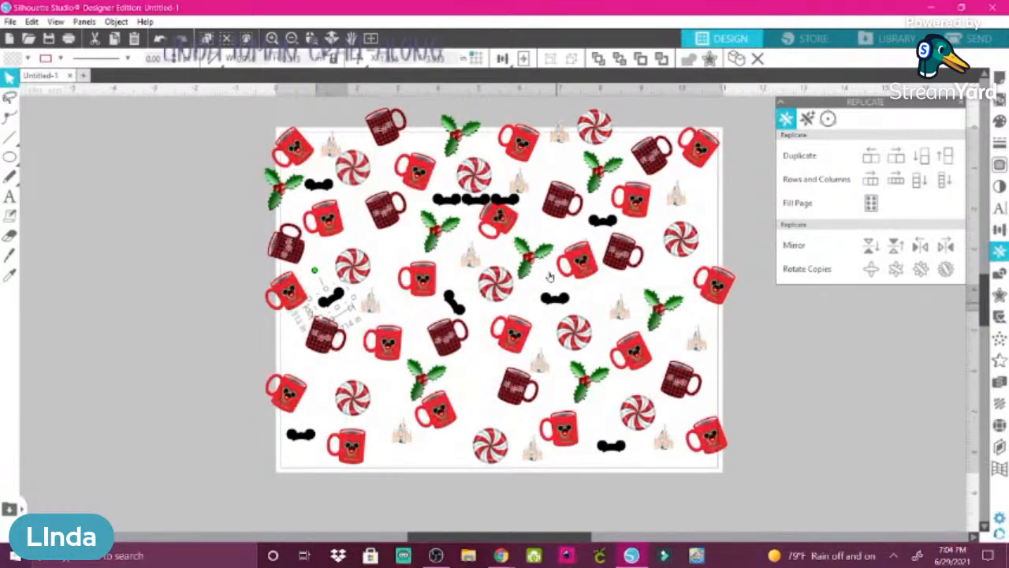
pyautogui.click(505, 203)
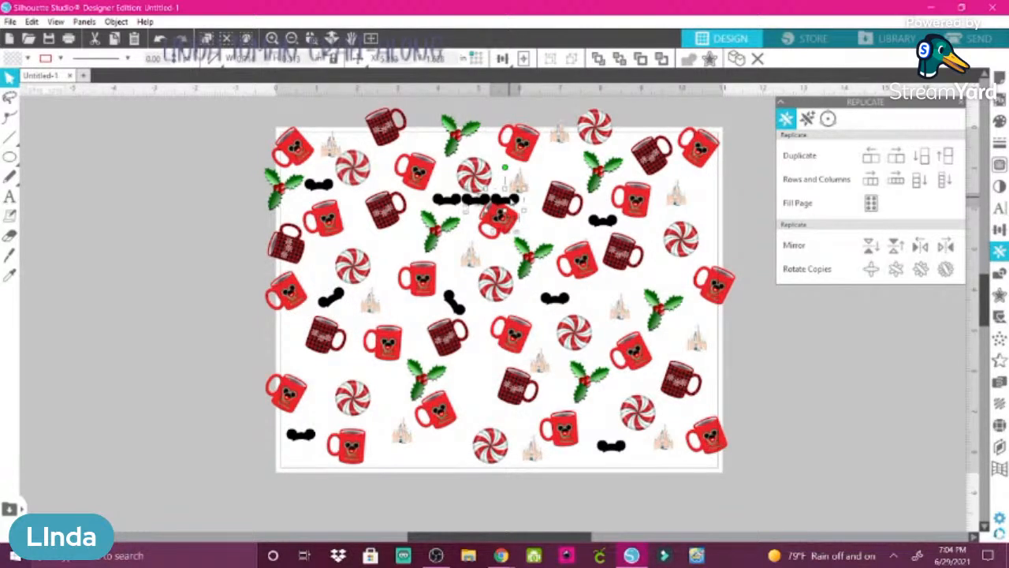
pyautogui.moveTo(511, 202); pyautogui.dragTo(683, 300)
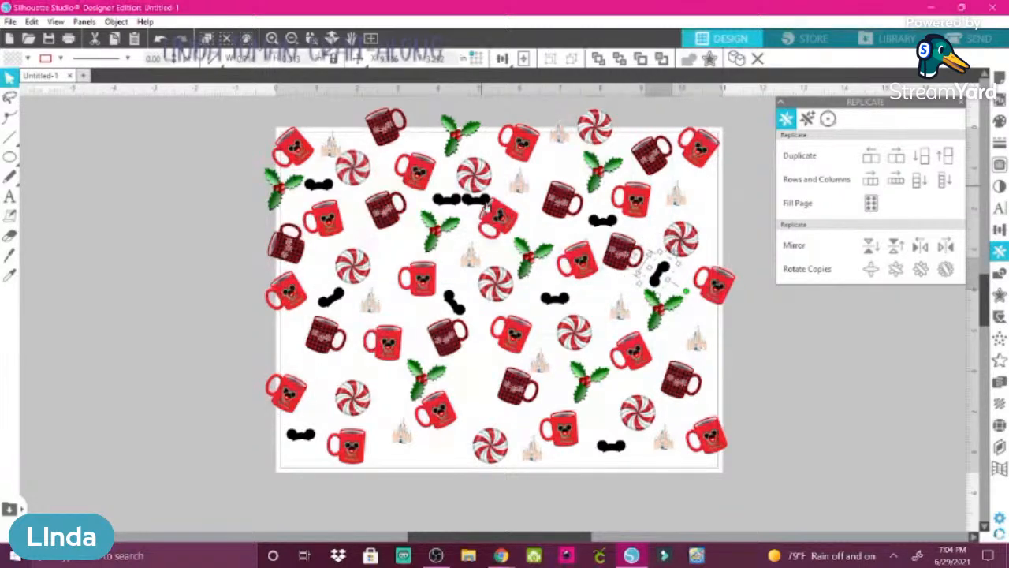
# - Move the spare ears from beside the upper-center red mug to the gap between the upper red mug and holly, tilted counterclockwise
pyautogui.click(481, 202)
pyautogui.moveTo(481, 207); pyautogui.dragTo(634, 197)
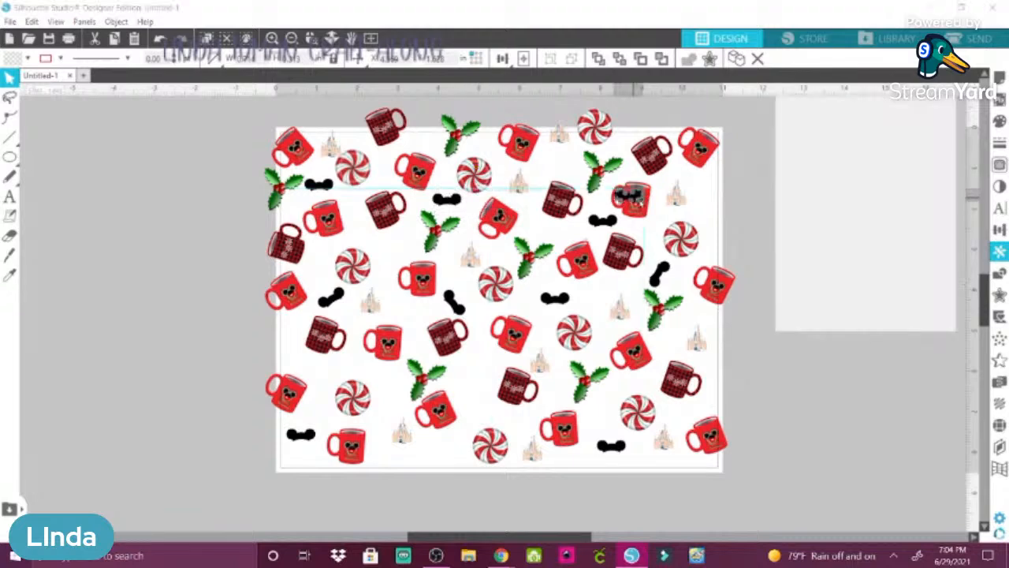
pyautogui.doubleClick(633, 197)
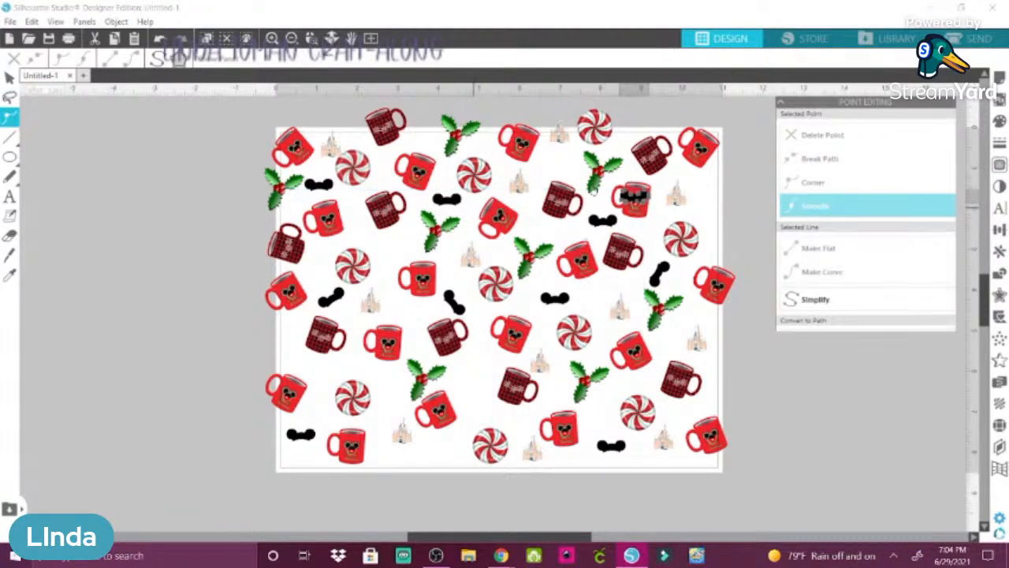
pyautogui.click(9, 77)
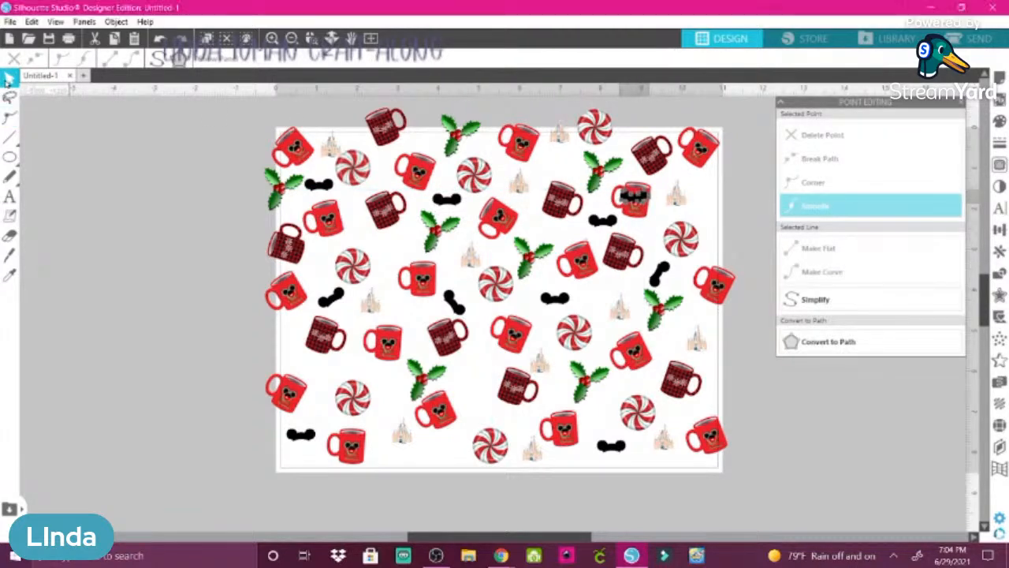
pyautogui.click(635, 197)
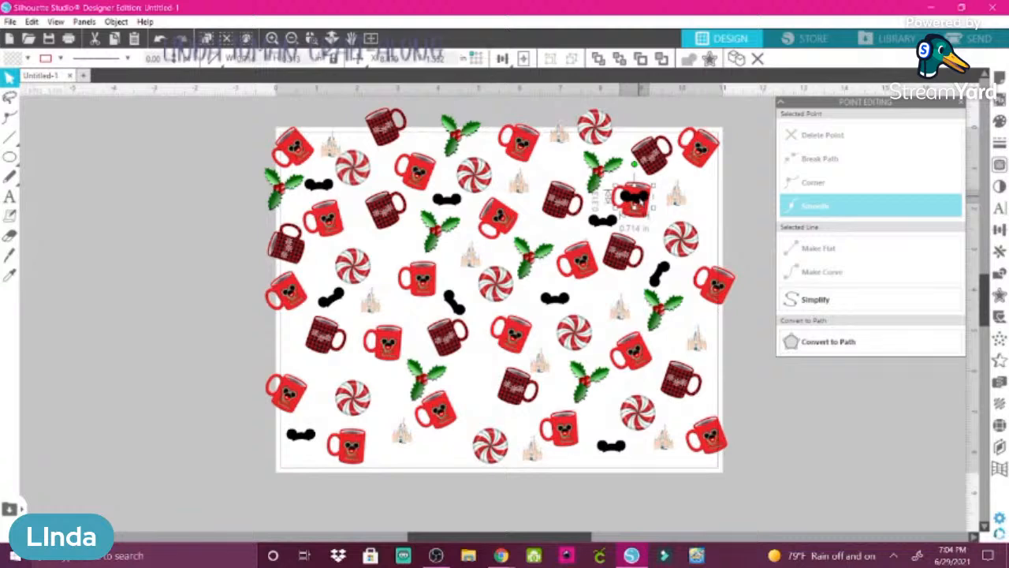
pyautogui.moveTo(635, 197); pyautogui.dragTo(545, 138)
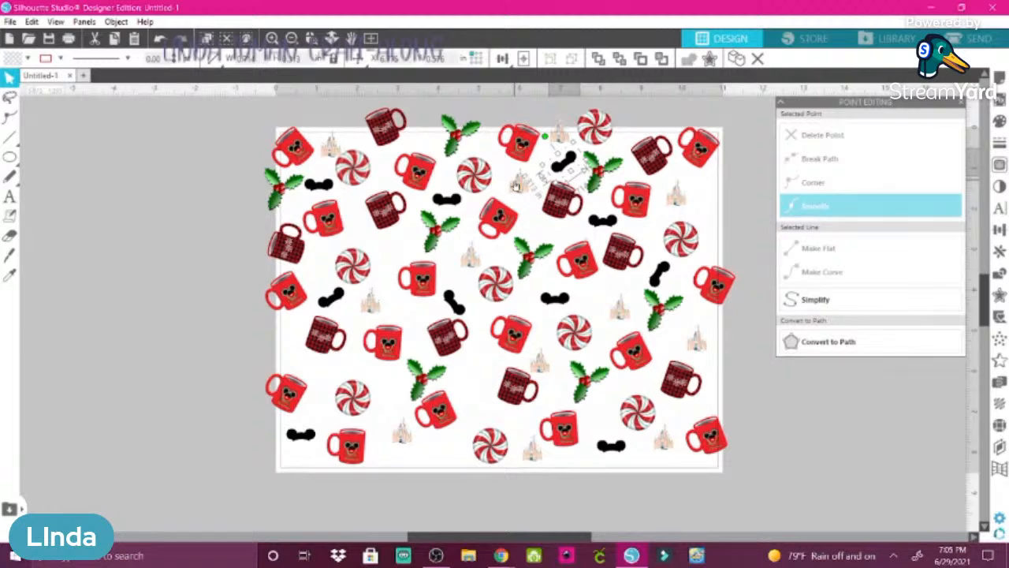
pyautogui.click(225, 205)
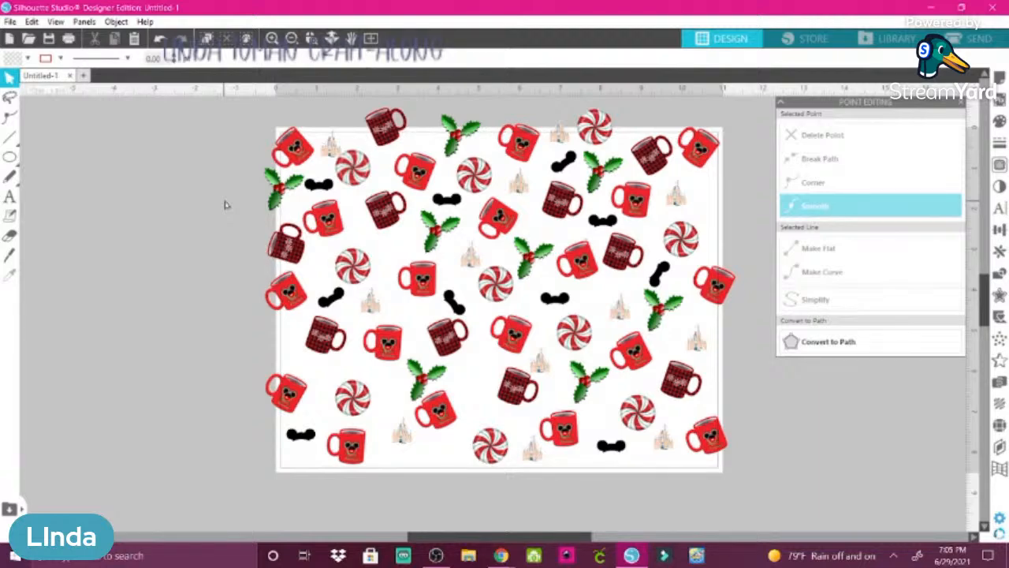
# - Switch to the YouTube live chat window, send the message "HI" and widen the window to show full comments
pyautogui.moveTo(502, 555)
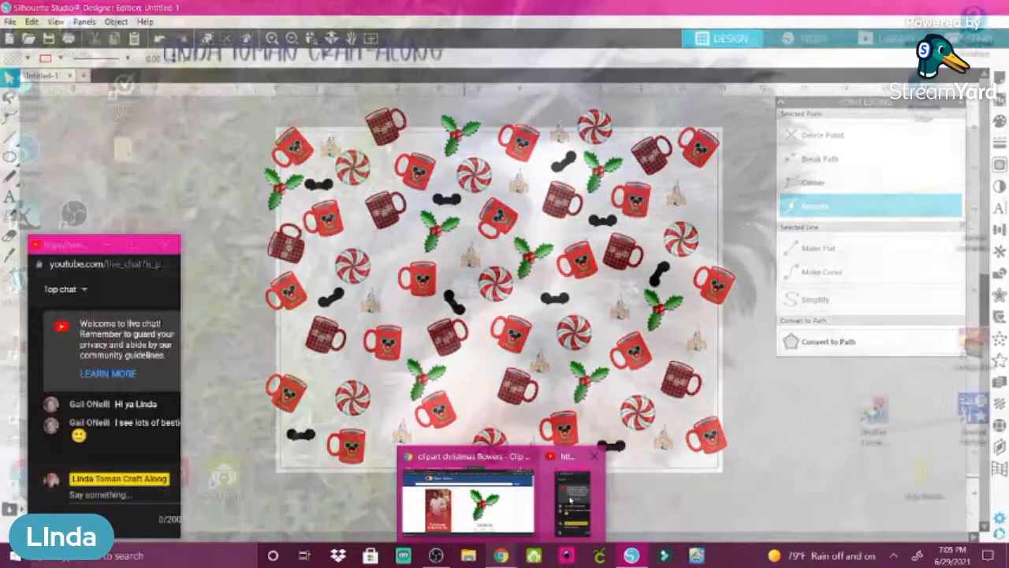
pyautogui.click(573, 501)
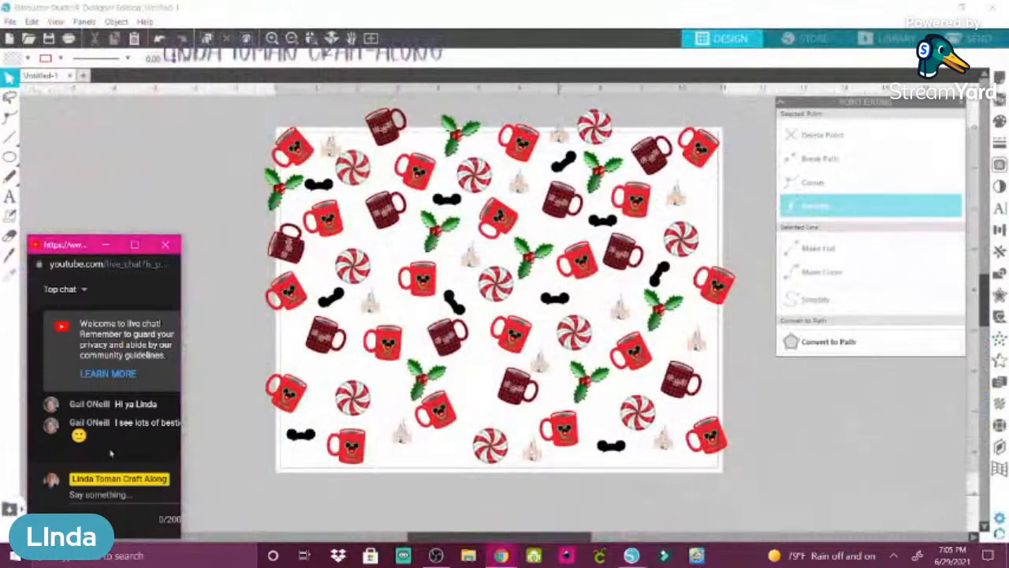
pyautogui.click(101, 495)
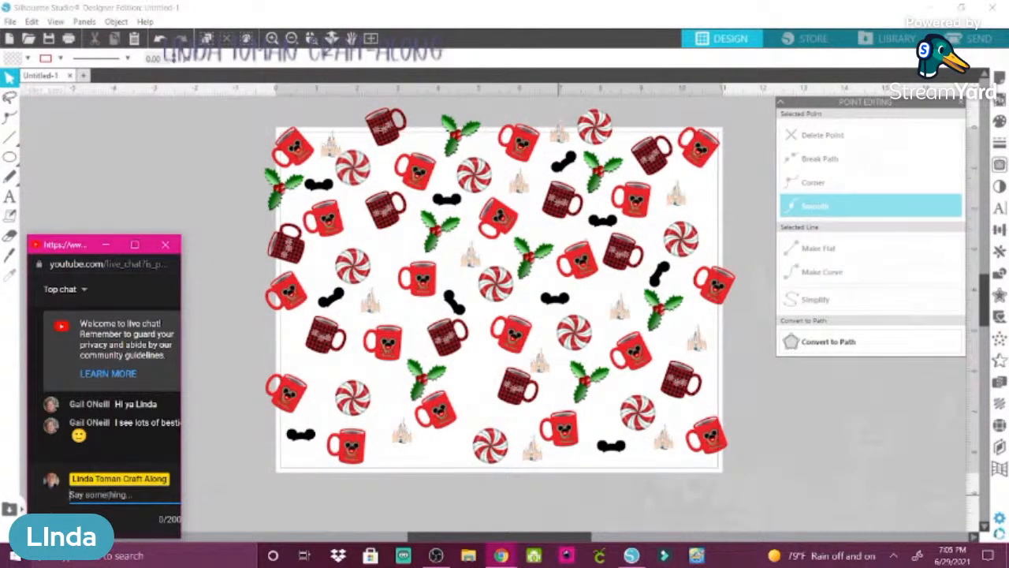
pyautogui.write('HI')
pyautogui.press('Return')
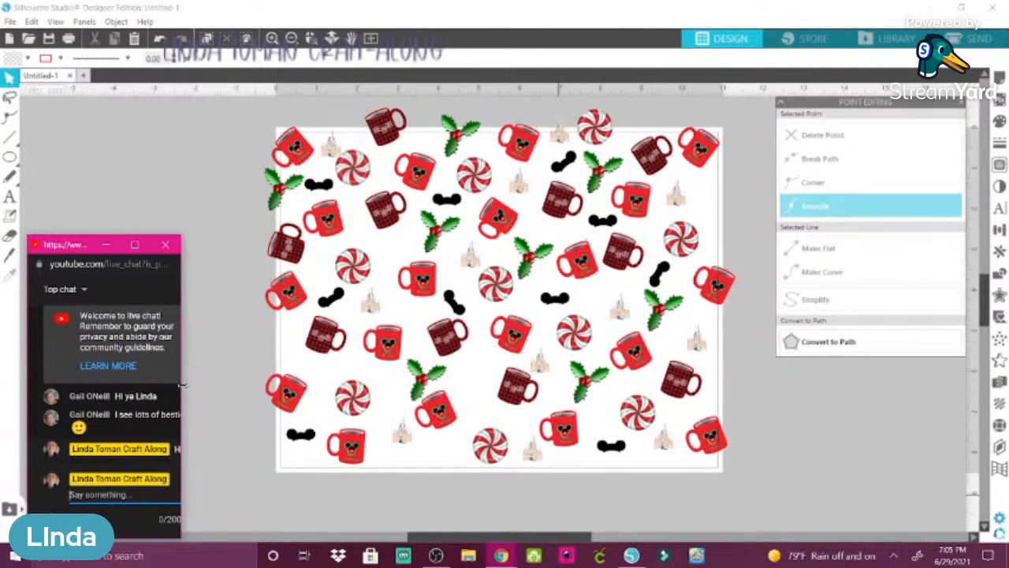
pyautogui.moveTo(183, 379); pyautogui.dragTo(304, 370)
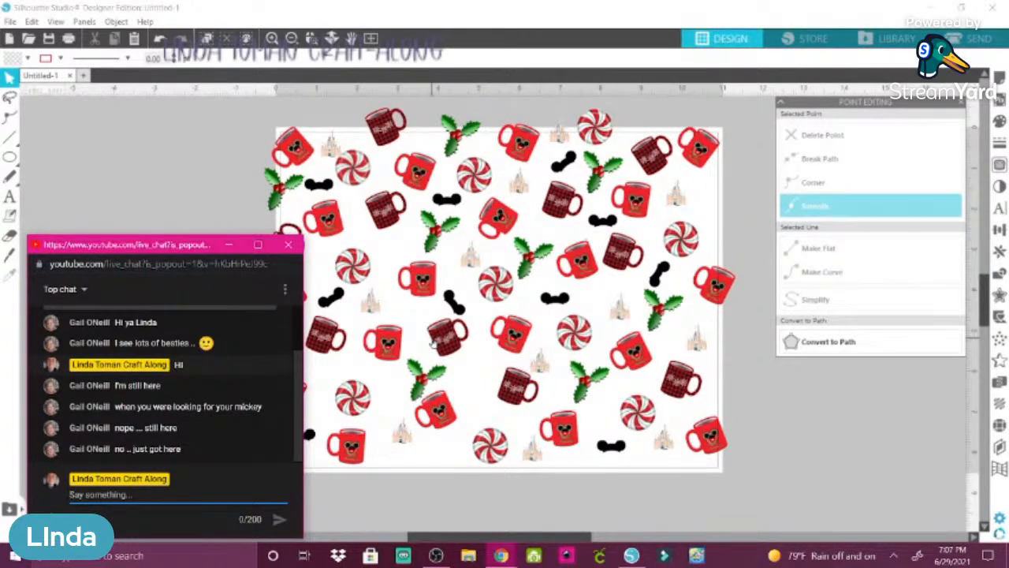
# - Return briefly to the pattern and bring the YouTube live chat back in front to read the new comments
pyautogui.click(432, 341)
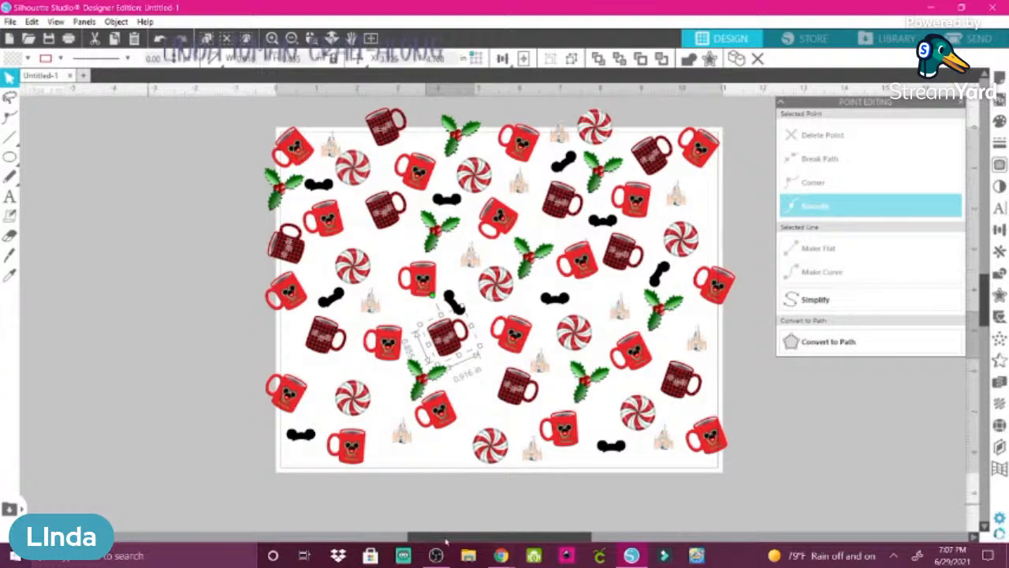
pyautogui.moveTo(502, 556)
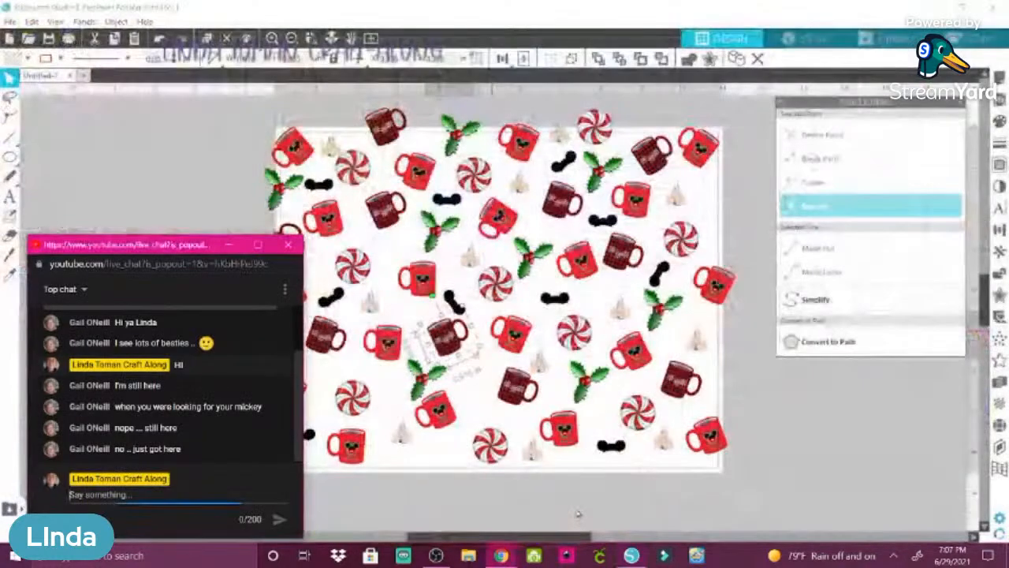
pyautogui.click(574, 501)
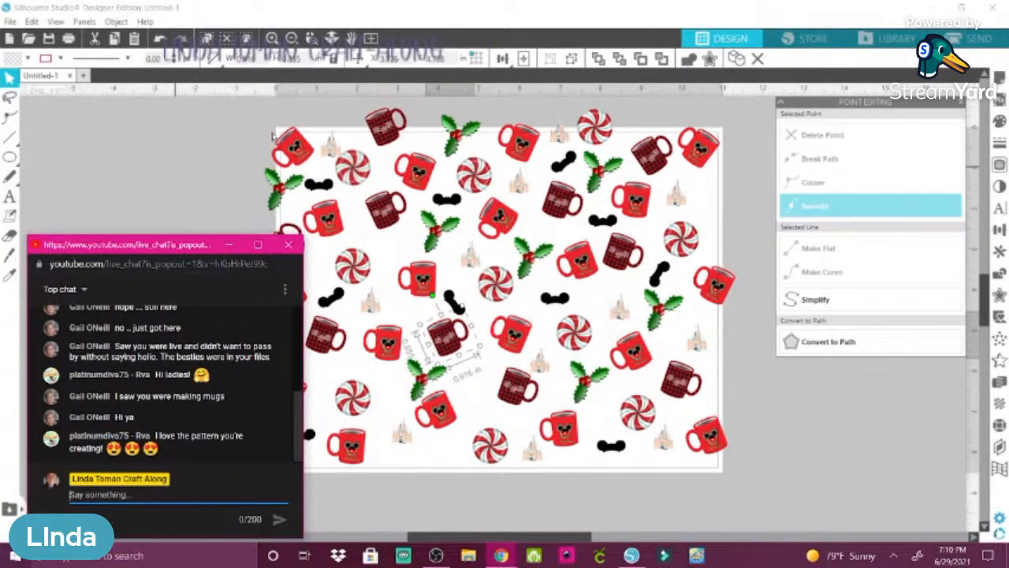
# - Magnify the pattern around the central peppermint to examine its image quality, with the YouTube live chat open alongside
pyautogui.click(271, 38)
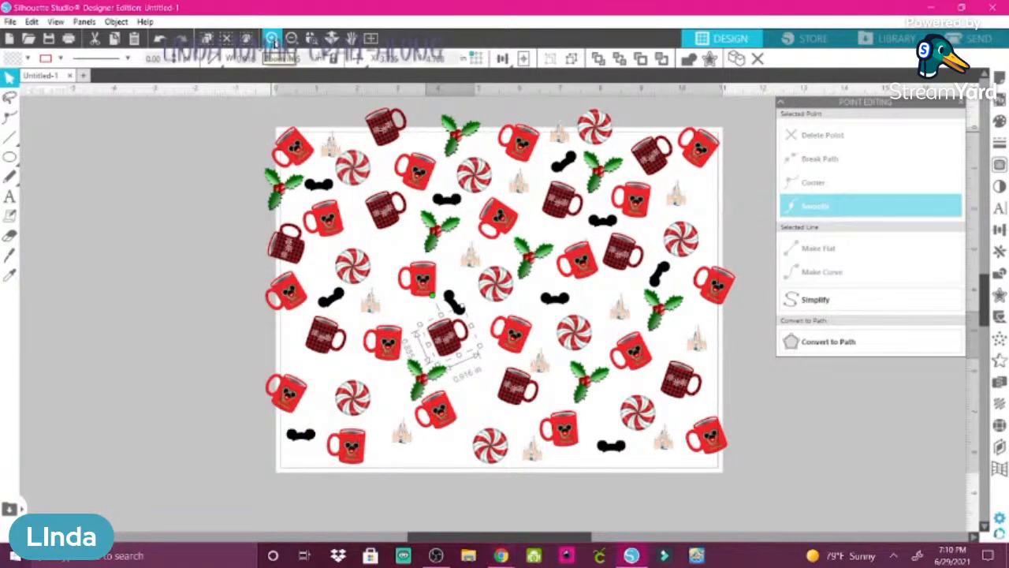
pyautogui.click(272, 38)
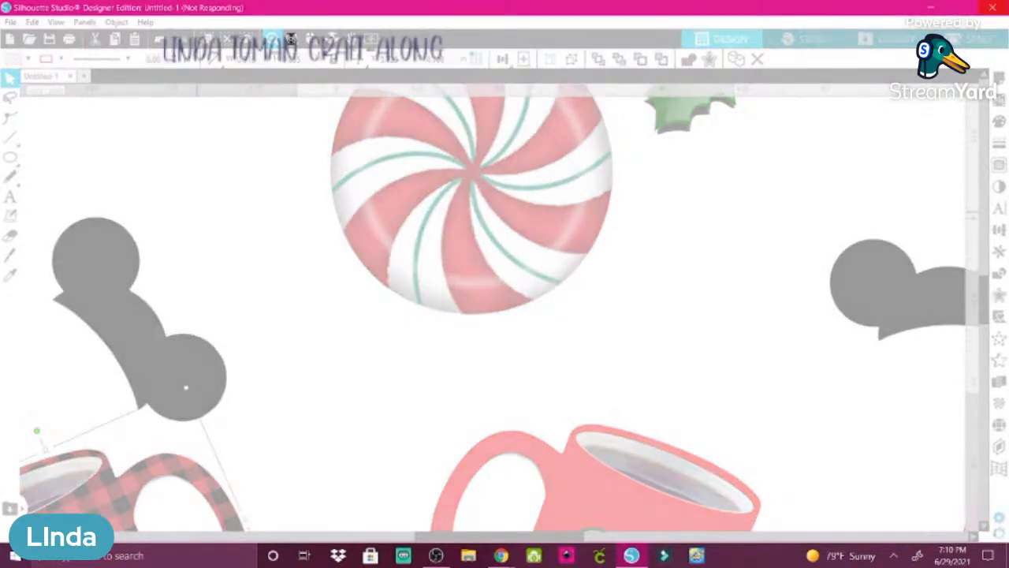
pyautogui.click(501, 556)
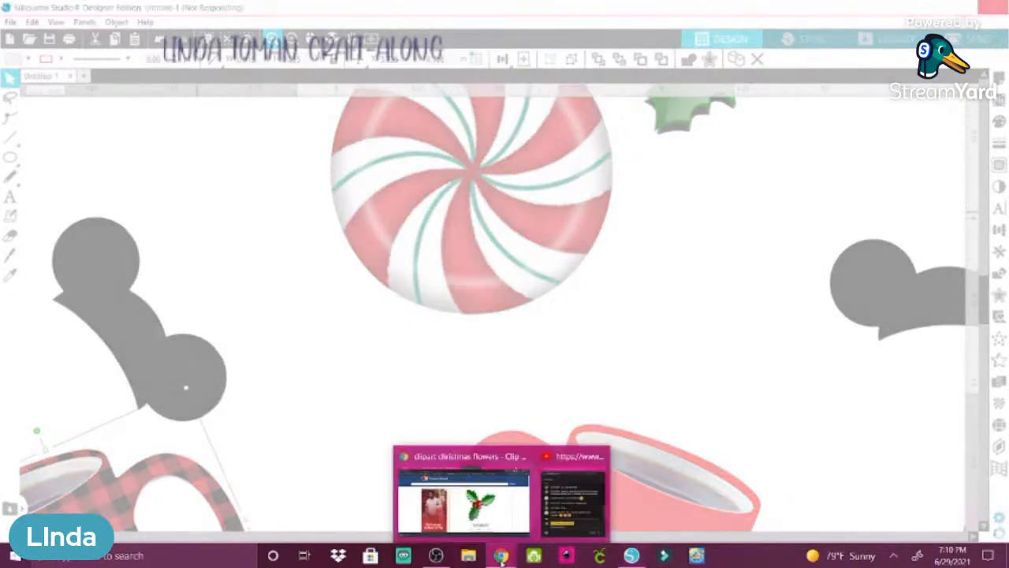
pyautogui.click(576, 503)
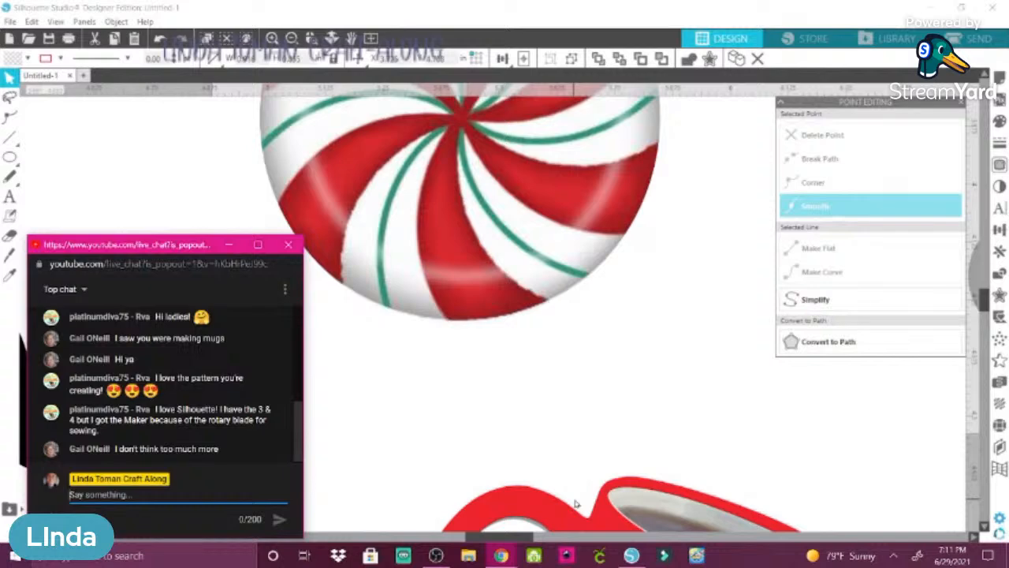
pyautogui.scroll(1, 576, 503)
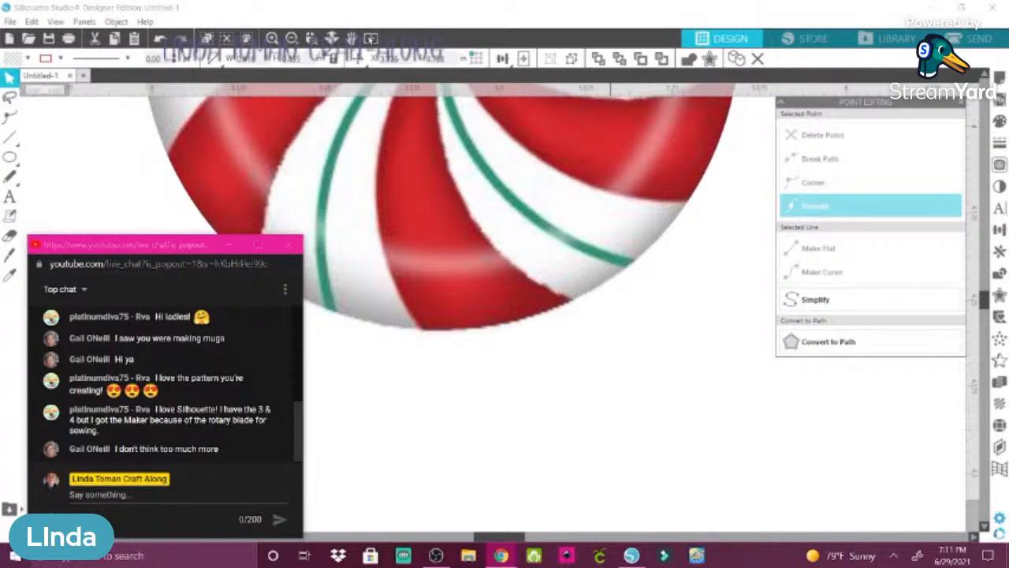
# - Fit the whole page back in the view and close the Point Editing panel
pyautogui.click(371, 39)
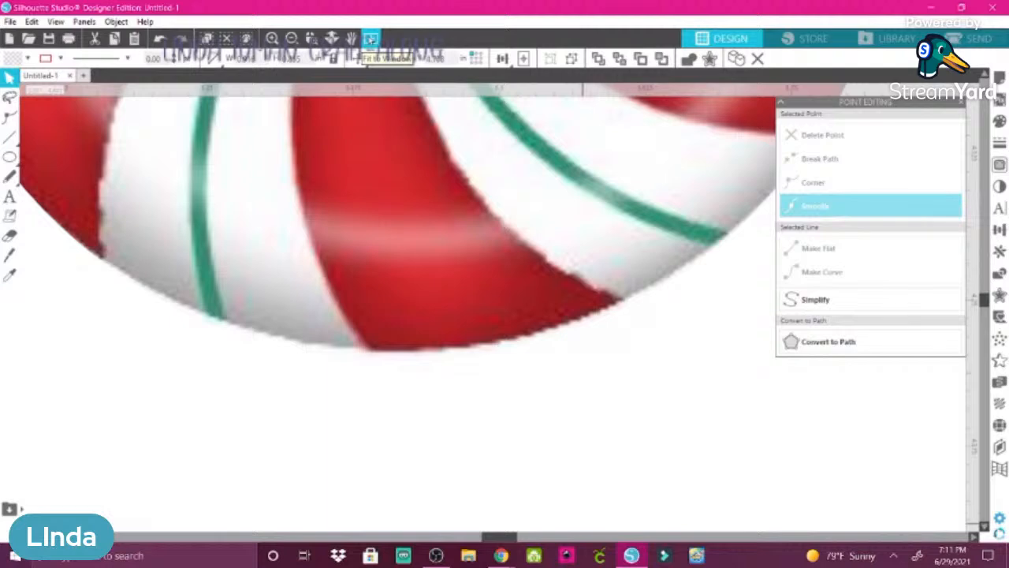
pyautogui.click(370, 39)
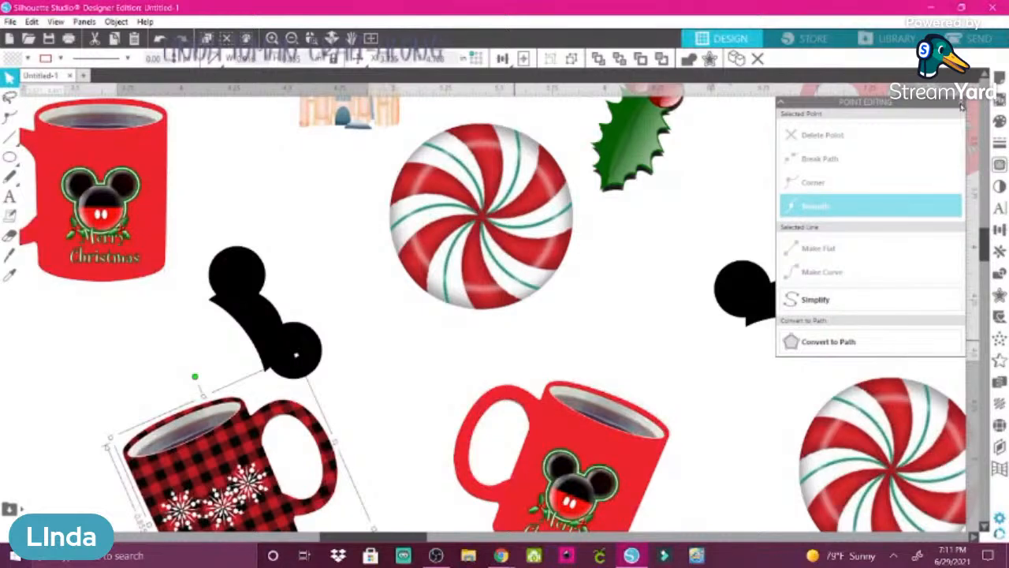
pyautogui.click(961, 105)
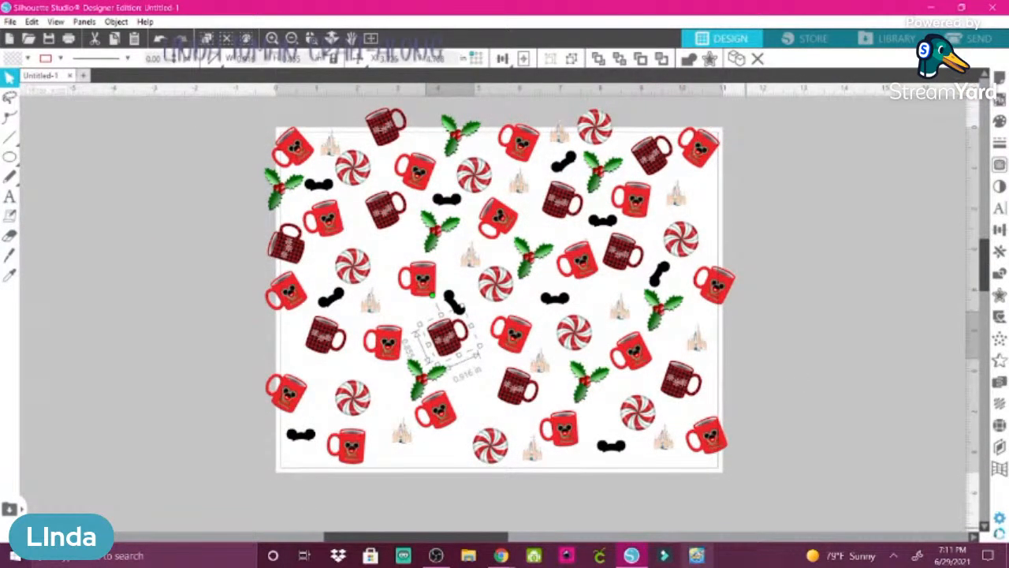
# - Show the YouTube live chat over the full pattern and read the viewers' feedback on the design
pyautogui.click(506, 558)
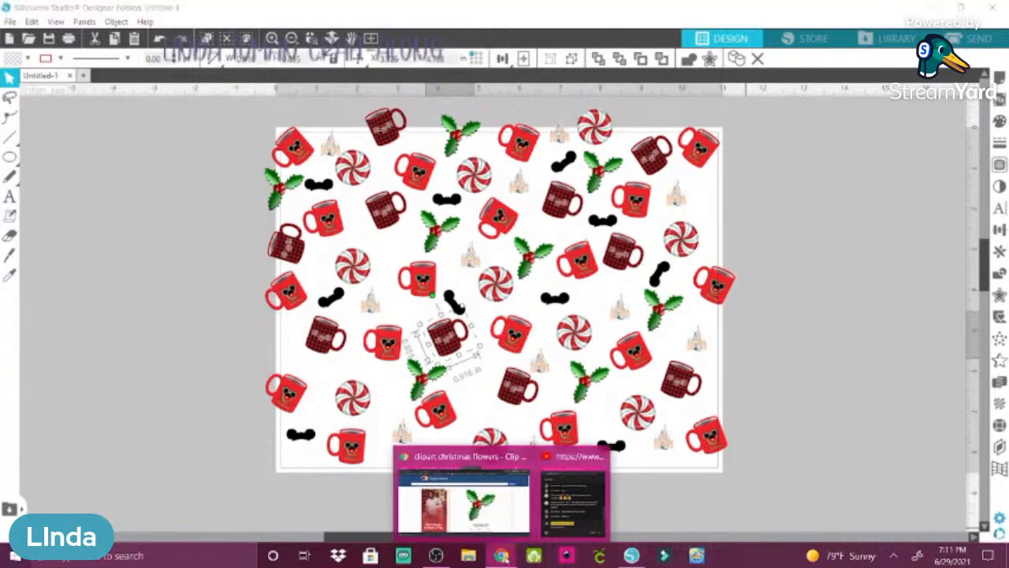
pyautogui.click(572, 498)
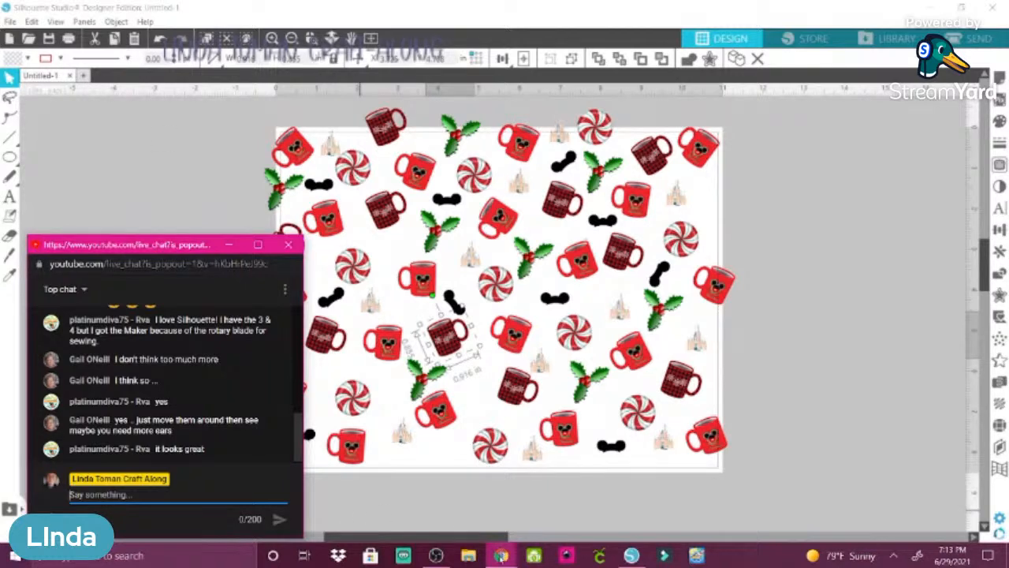
pyautogui.moveTo(501, 555)
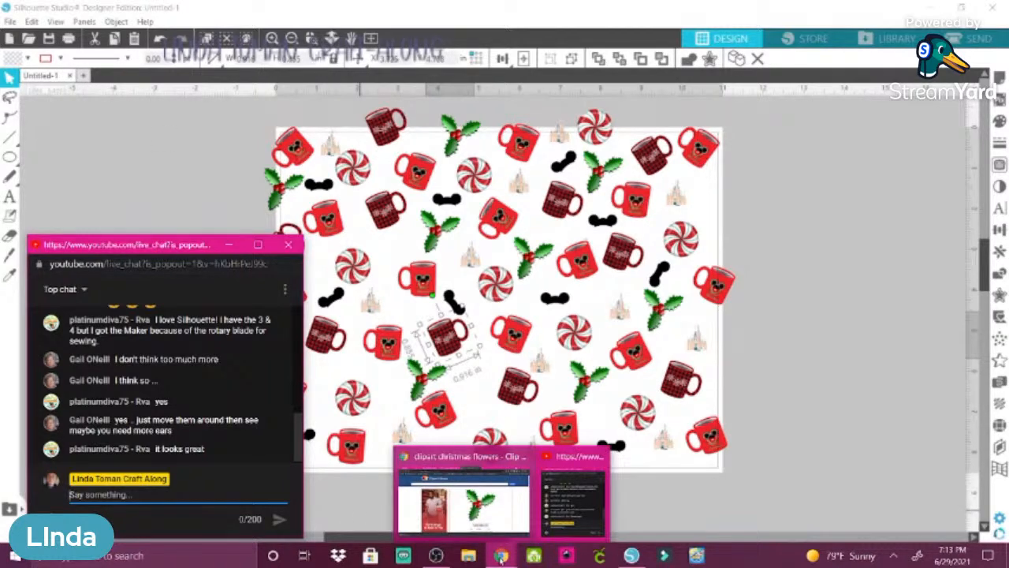
pyautogui.click(501, 559)
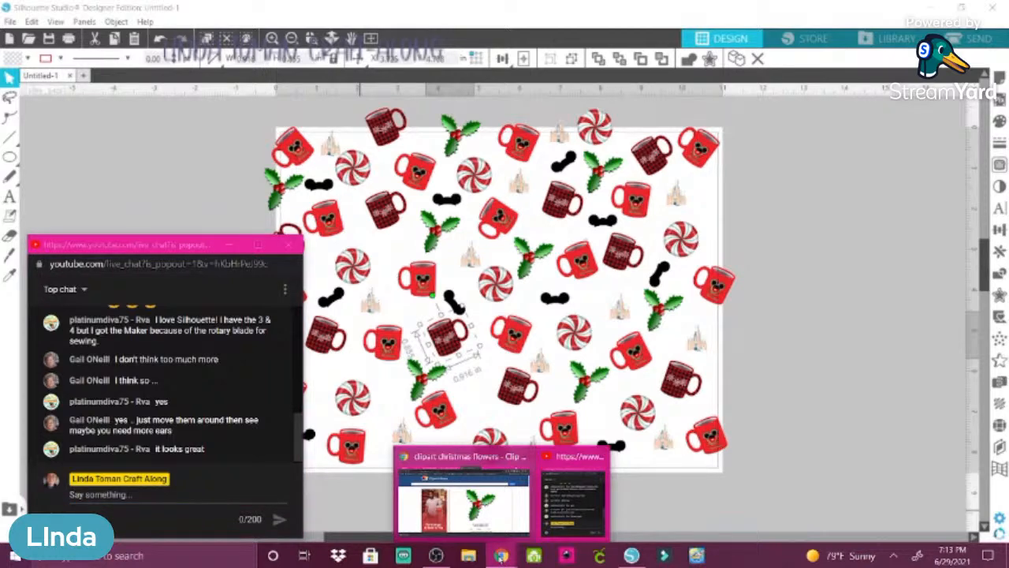
pyautogui.click(498, 561)
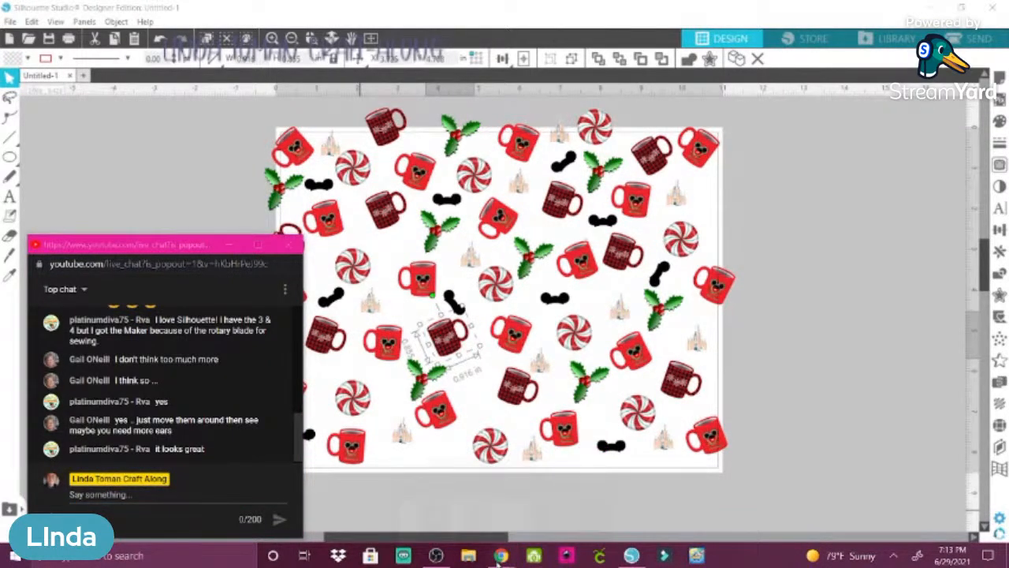
# - Switch to the main Chrome window and close both Clipart Library pages
pyautogui.click(505, 556)
pyautogui.click(493, 477)
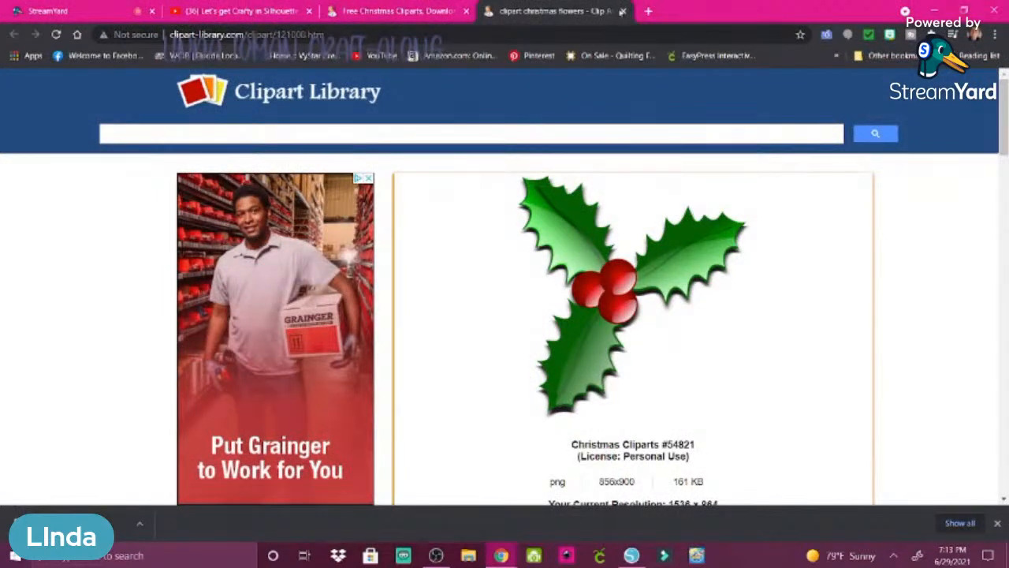
pyautogui.click(622, 11)
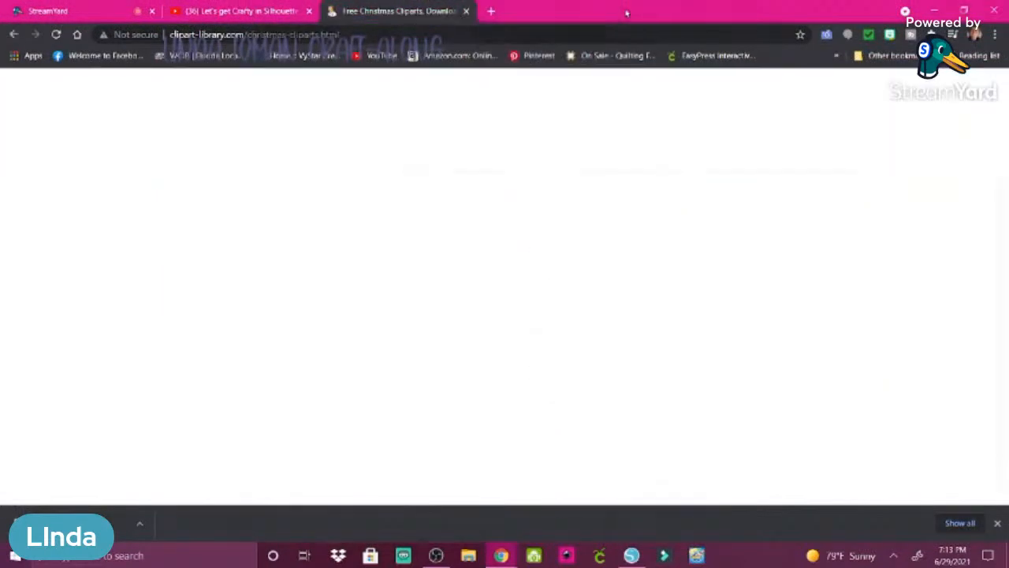
pyautogui.click(467, 11)
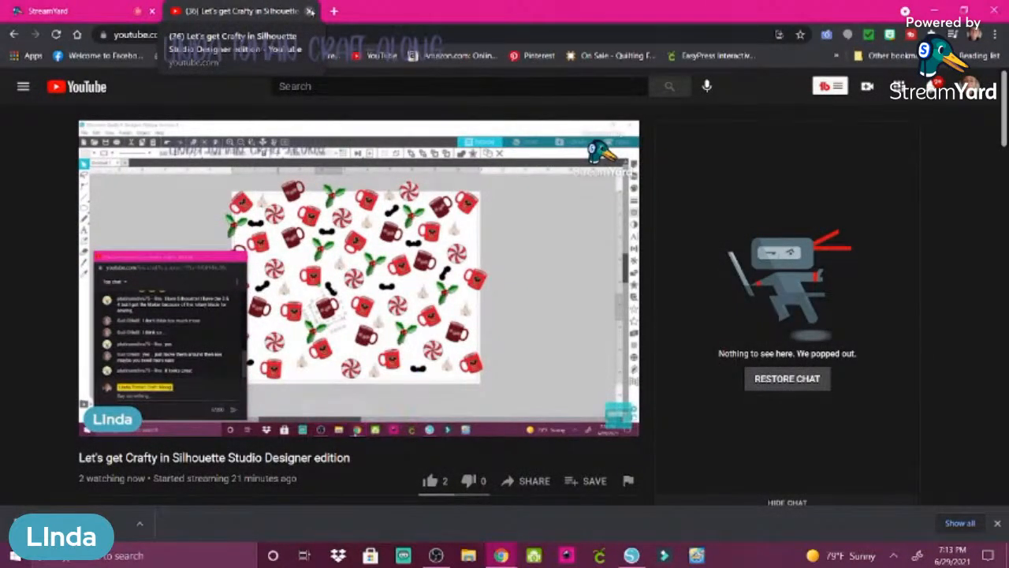
# - Switch to the StreamYard studio and read the newest viewer comments
pyautogui.click(101, 9)
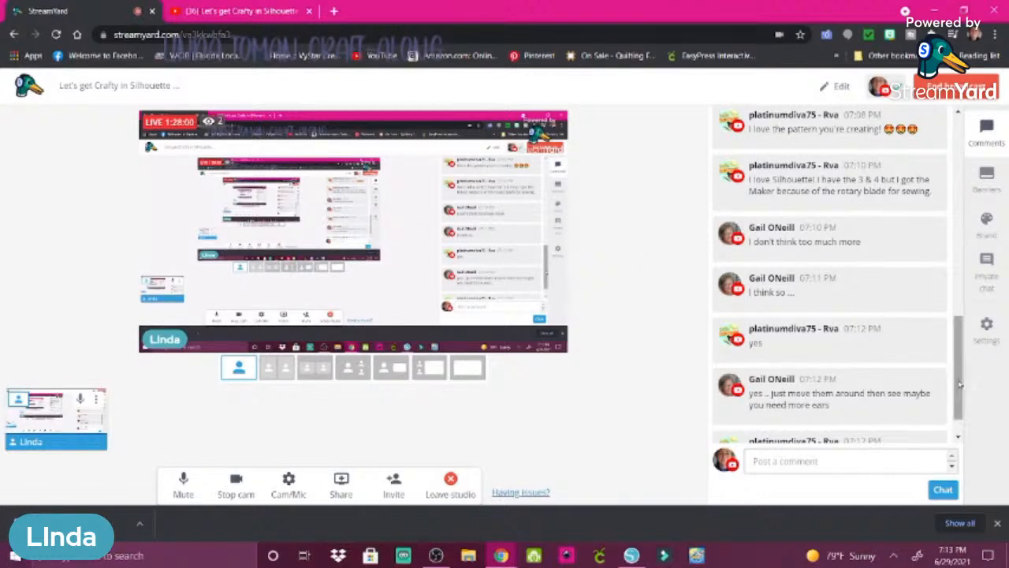
pyautogui.scroll(-2, 963, 426)
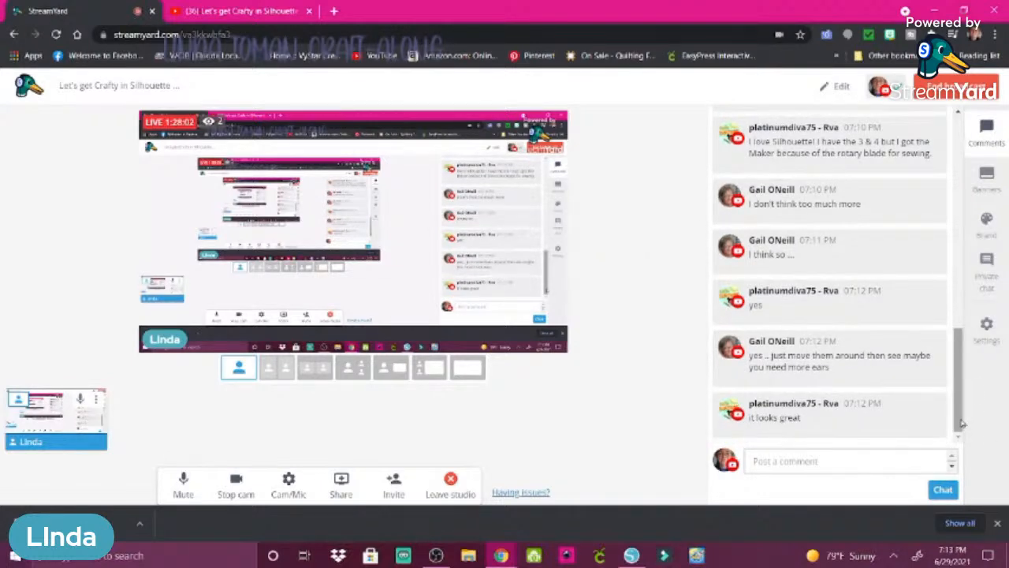
pyautogui.moveTo(961, 423)
pyautogui.mouseDown()
pyautogui.moveTo(775, 250)
pyautogui.moveTo(985, 415)
pyautogui.moveTo(953, 437)
pyautogui.mouseUp()
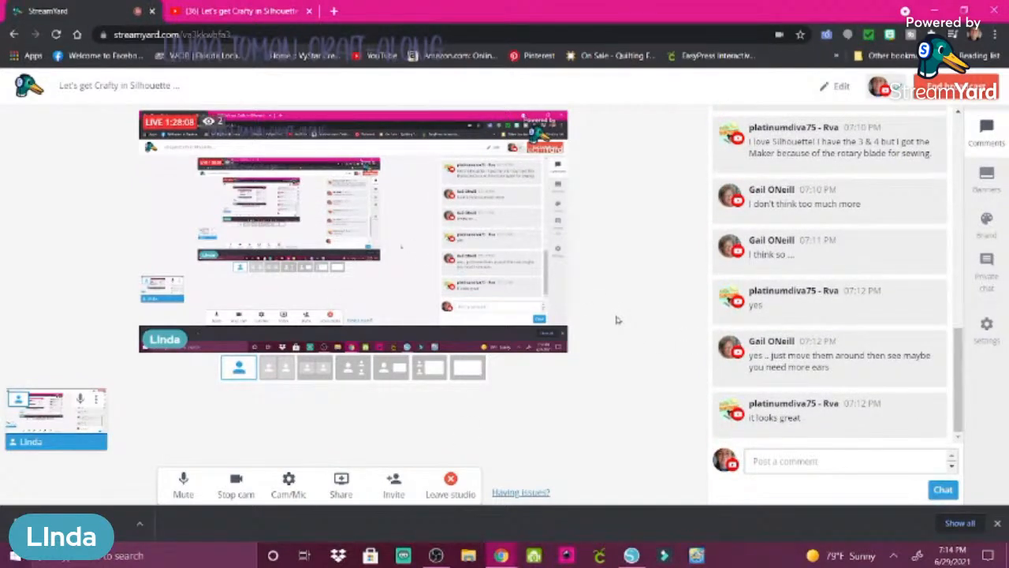
# - Choose the StreamYard layout with one person beside the shared screen, and switch back to Silhouette Studio
pyautogui.click(394, 370)
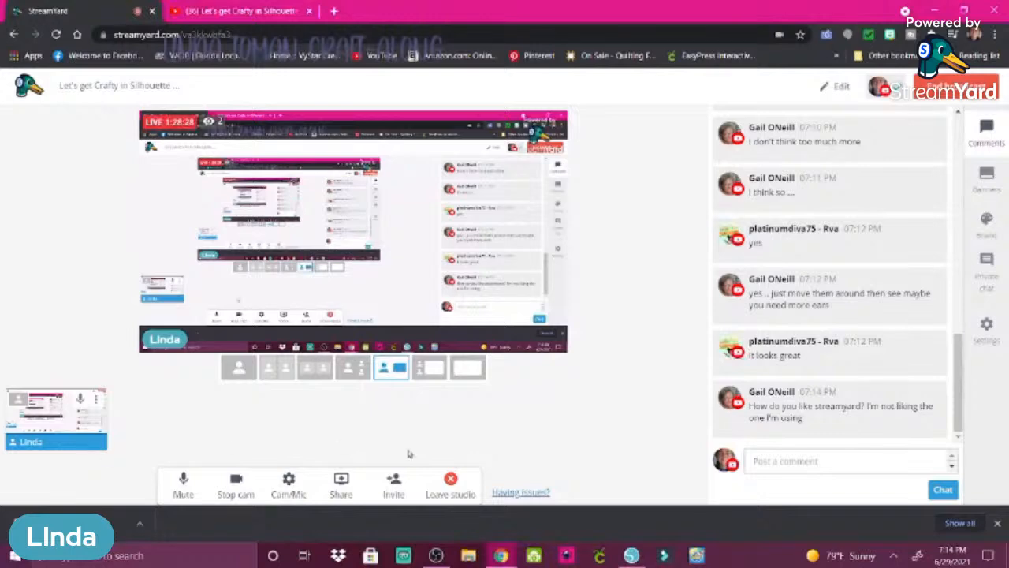
pyautogui.click(631, 555)
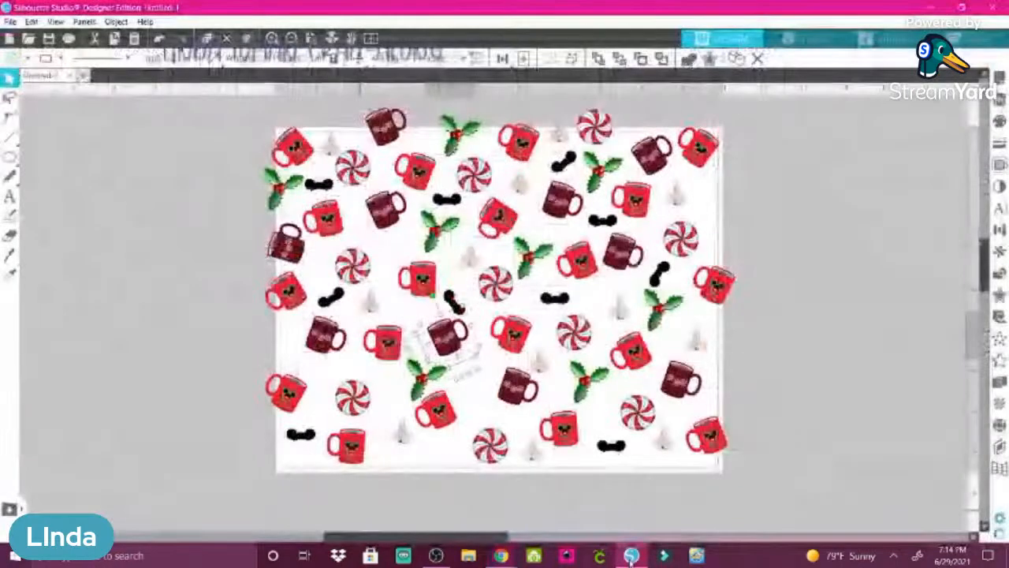
# - Deselect the mug, open the print preview of the page, and check the whole pattern from top to bottom
pyautogui.click(159, 204)
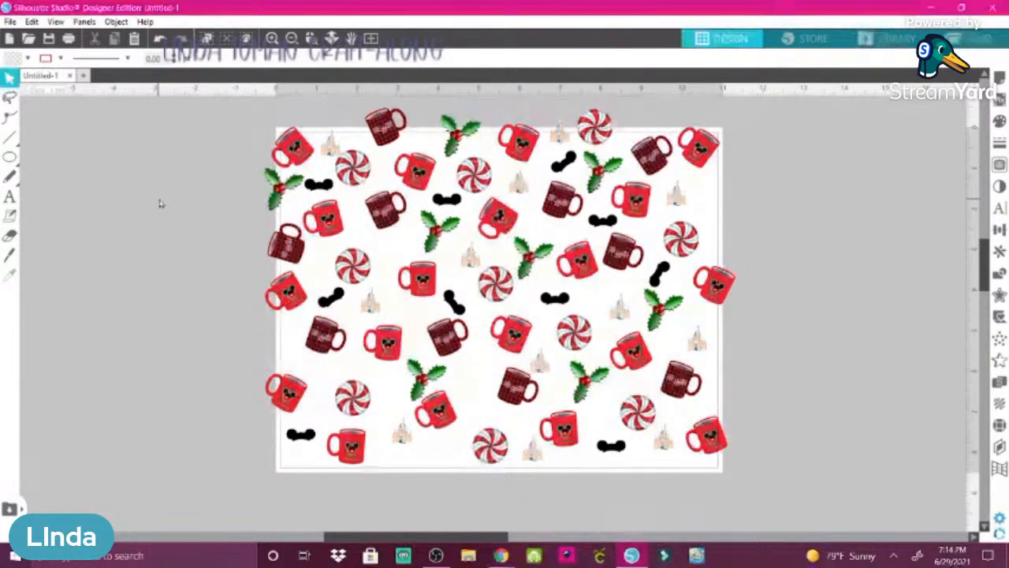
pyautogui.click(11, 22)
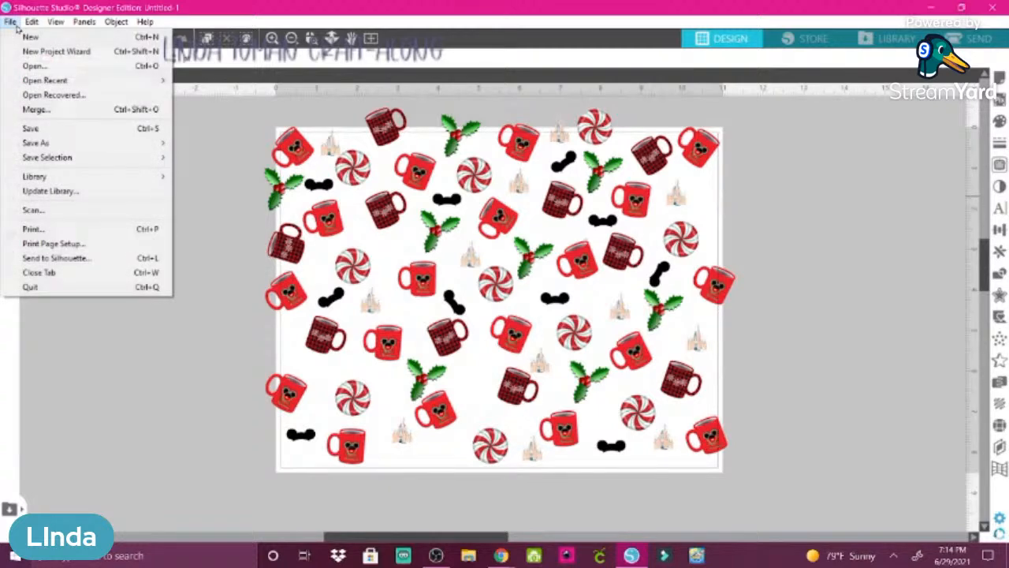
pyautogui.click(74, 231)
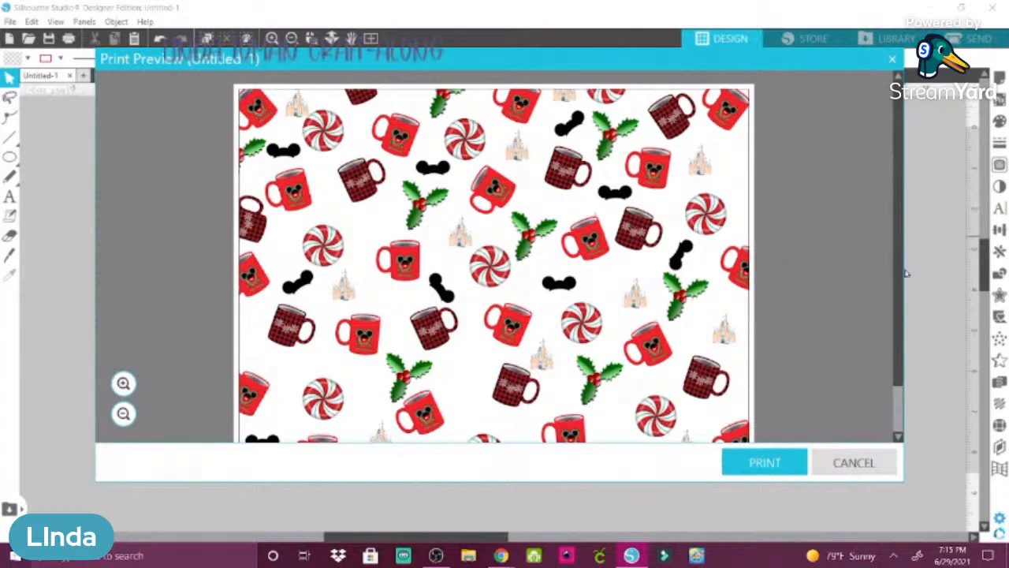
pyautogui.scroll(-1, 907, 273)
pyautogui.scroll(-3, 911, 308)
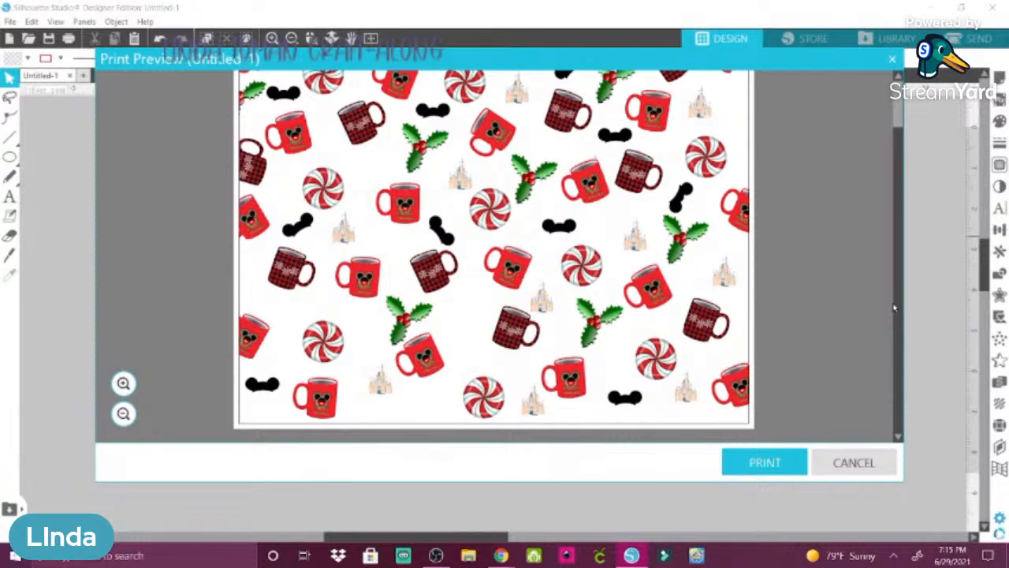
pyautogui.scroll(3, 897, 288)
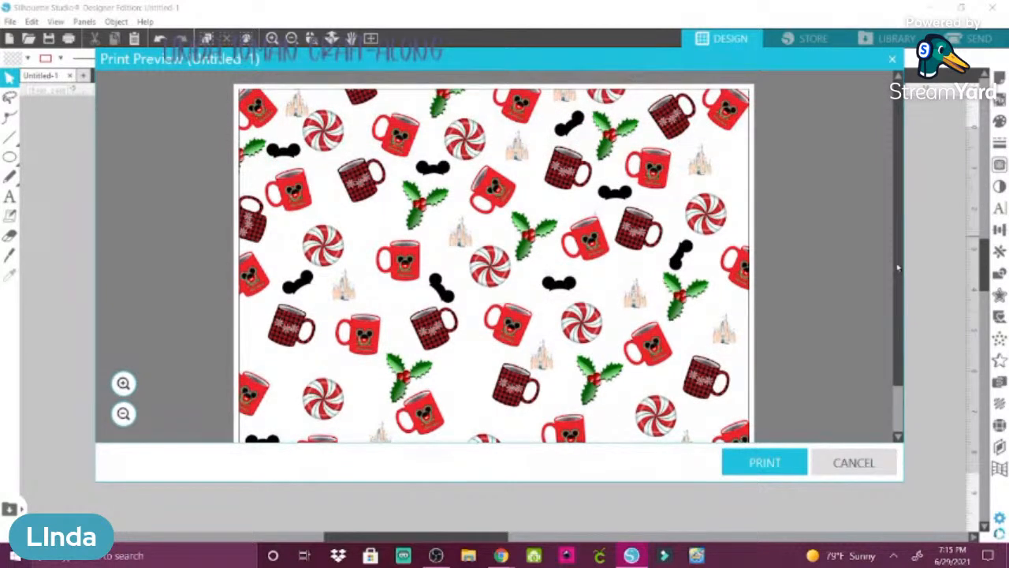
pyautogui.scroll(-3, 897, 268)
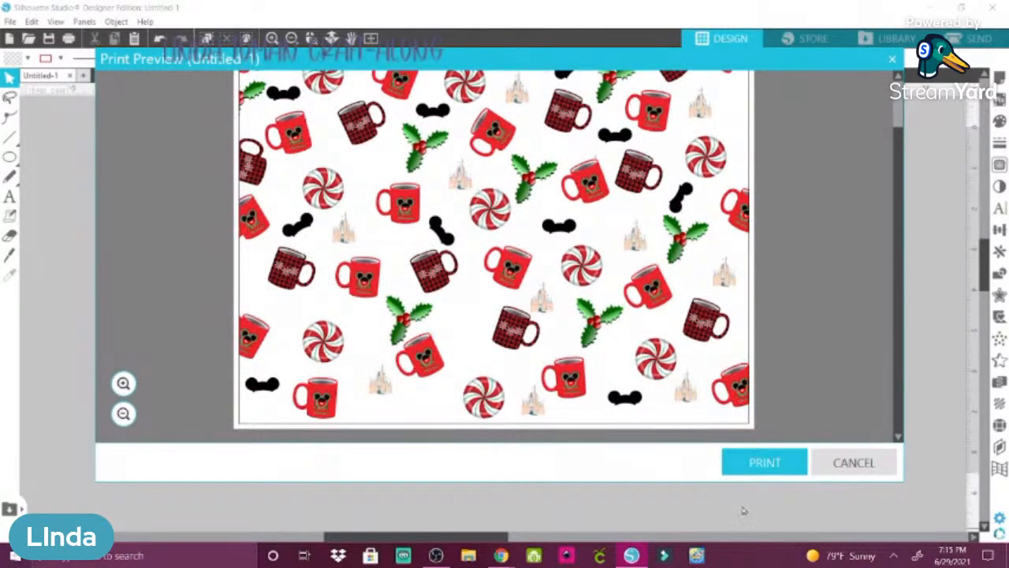
# - Open the printing preferences of the ET-2760 Series(Network) printer, turn off High Speed and turn on Mirror Image
pyautogui.click(764, 464)
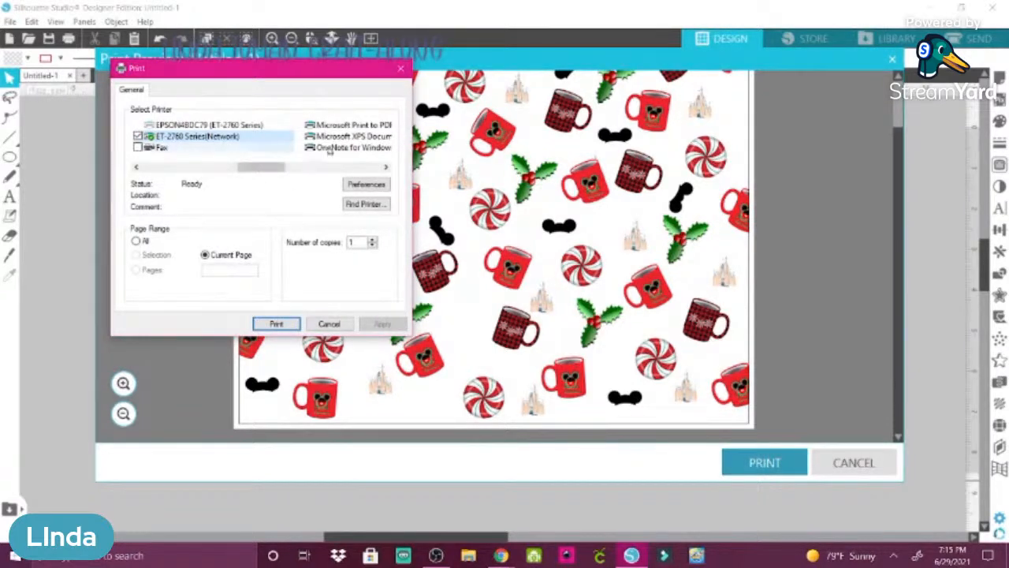
pyautogui.click(360, 185)
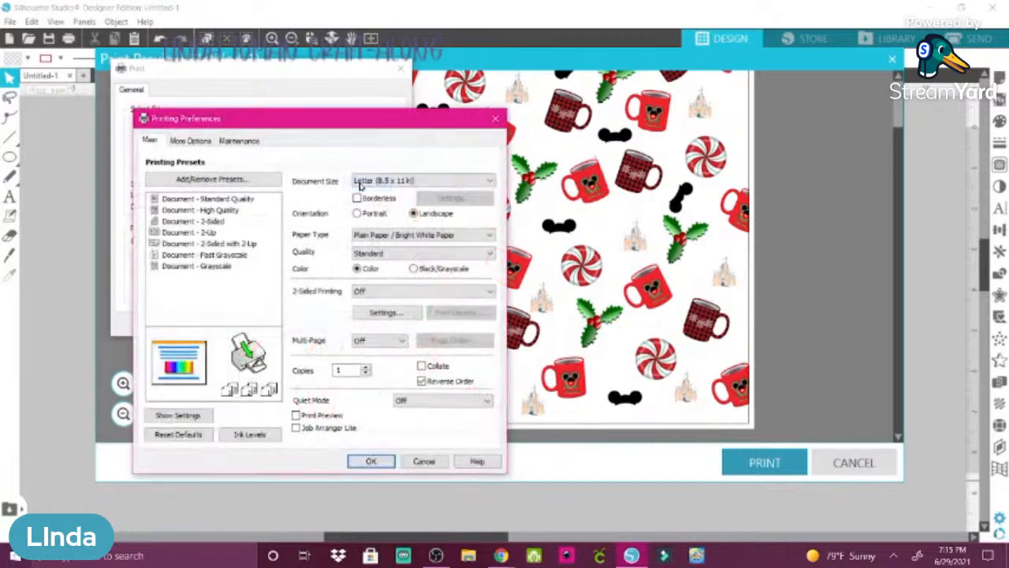
pyautogui.click(197, 143)
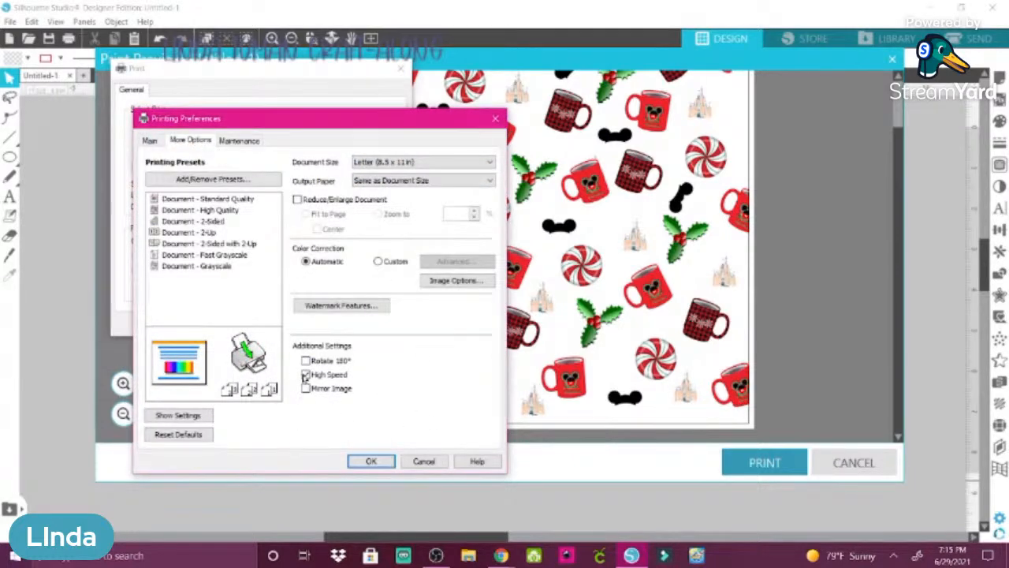
pyautogui.click(306, 375)
pyautogui.click(306, 389)
# - Set the paper type to Premium Presentation Paper Matte, apply the preferences, and print the current page
pyautogui.click(151, 142)
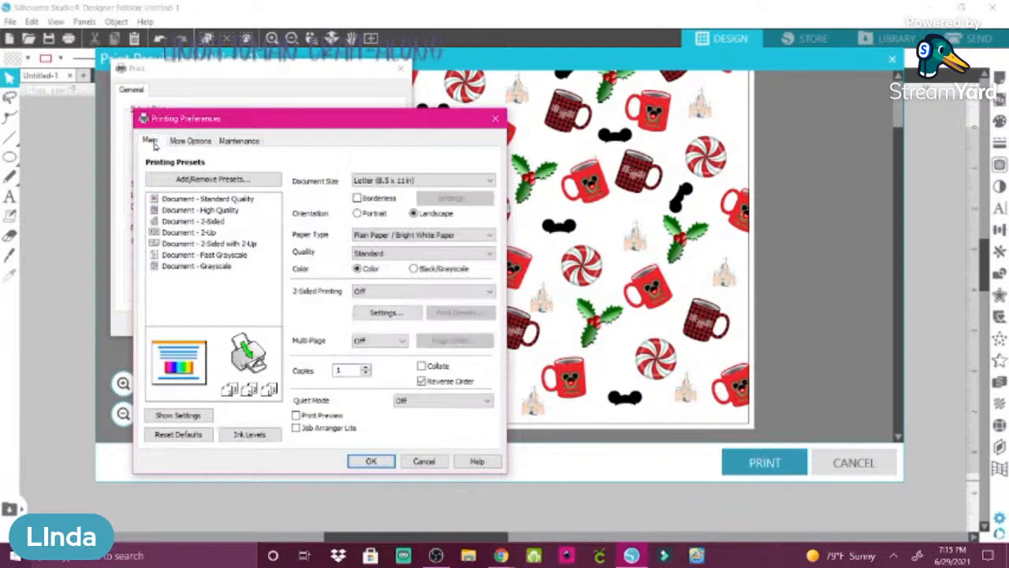
pyautogui.click(476, 235)
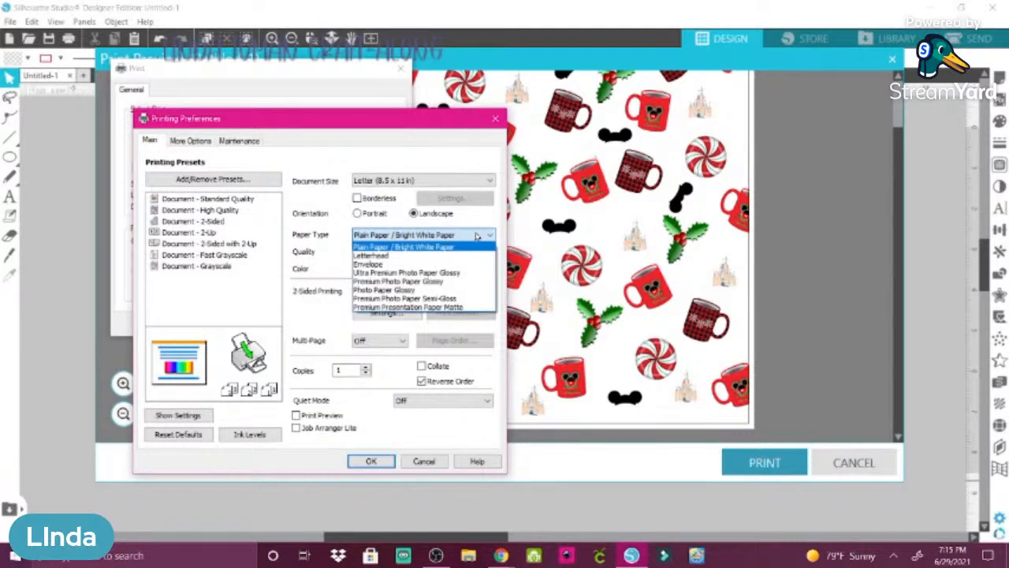
pyautogui.click(457, 306)
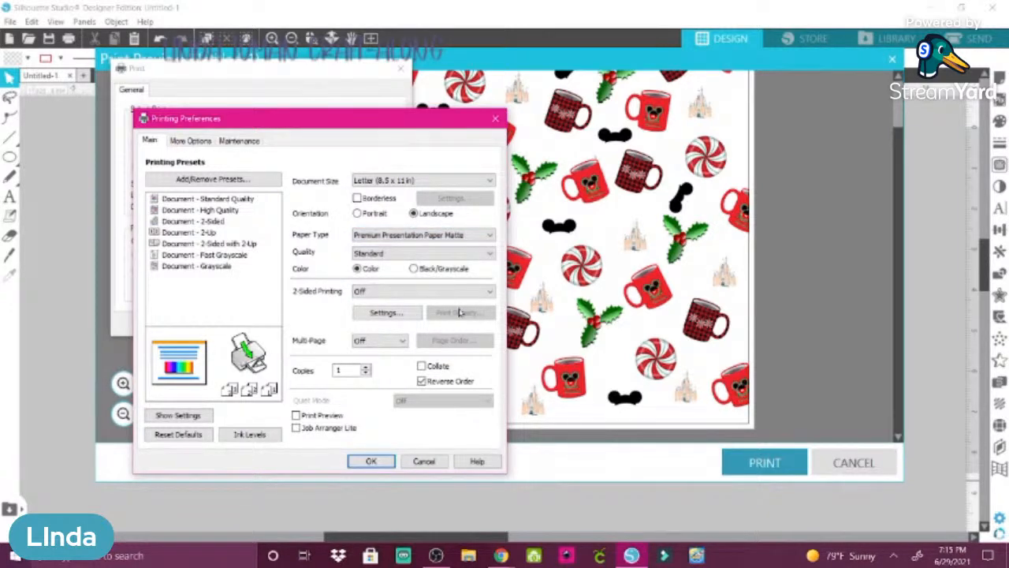
pyautogui.click(373, 461)
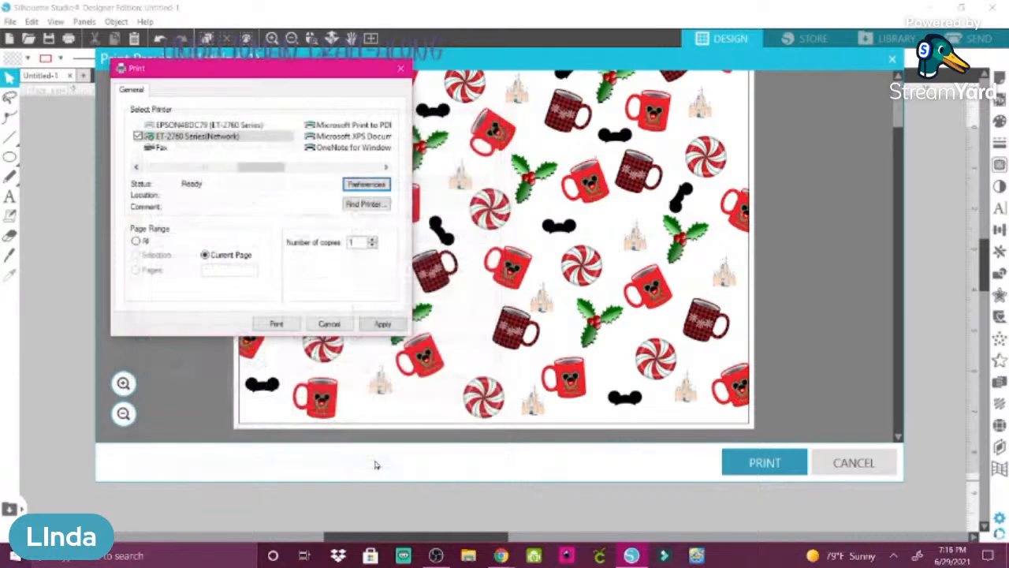
pyautogui.click(383, 323)
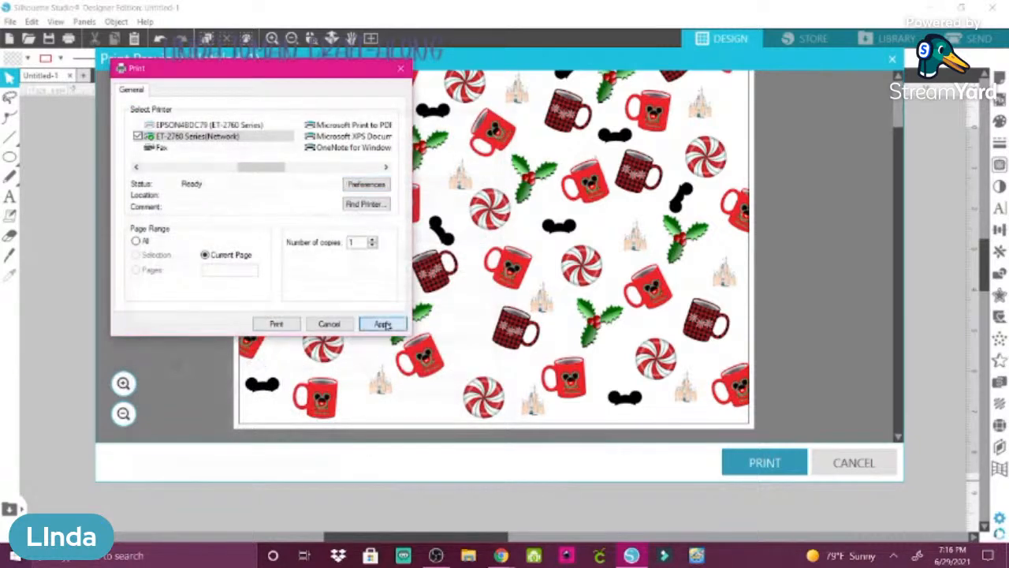
pyautogui.click(272, 325)
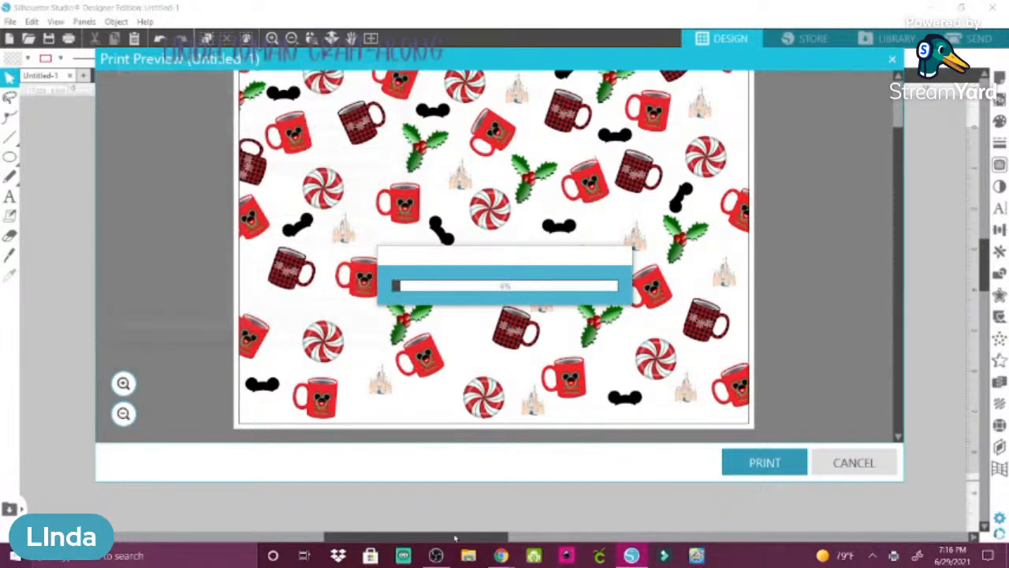
# - Switch to the StreamYard studio, choose the single-person layout, and set the camera to USB Video Device (05c8:03bc)
pyautogui.moveTo(500, 555)
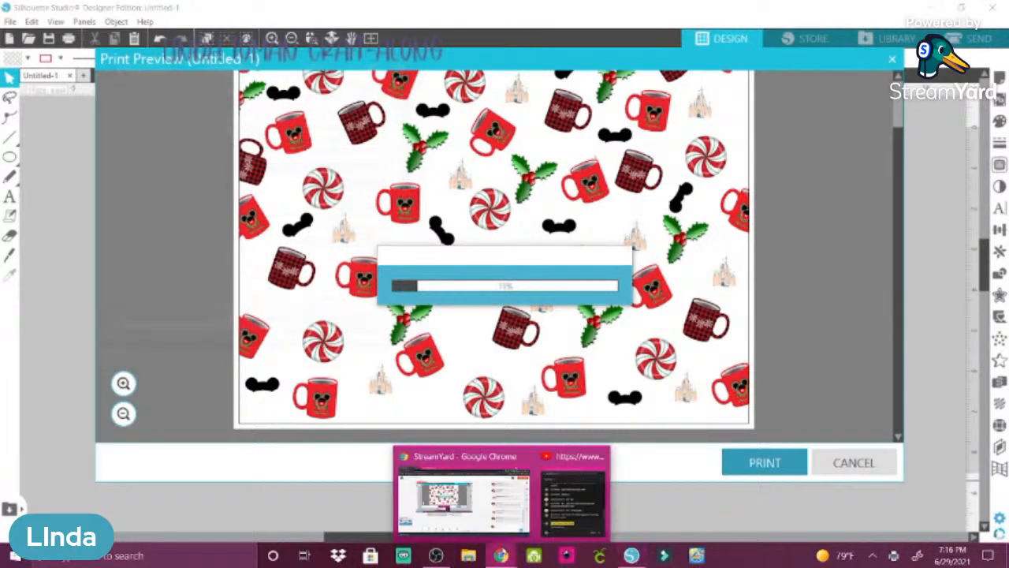
pyautogui.click(478, 517)
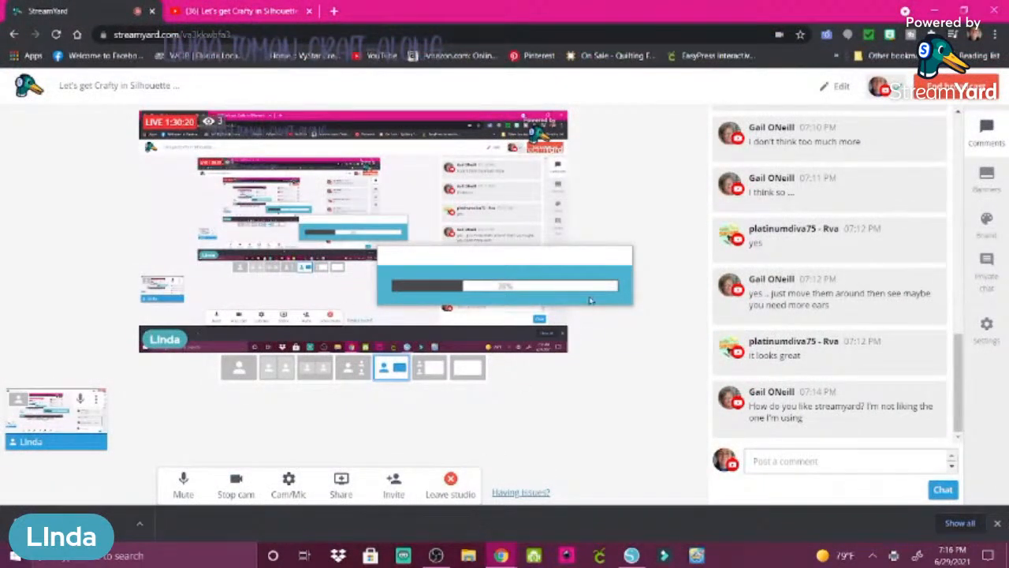
pyautogui.click(239, 372)
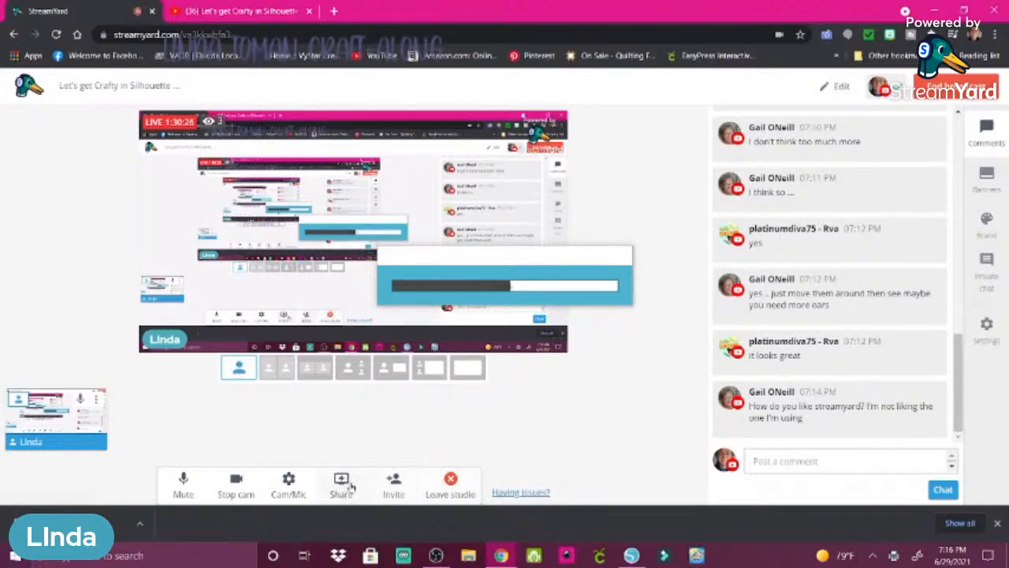
pyautogui.click(289, 485)
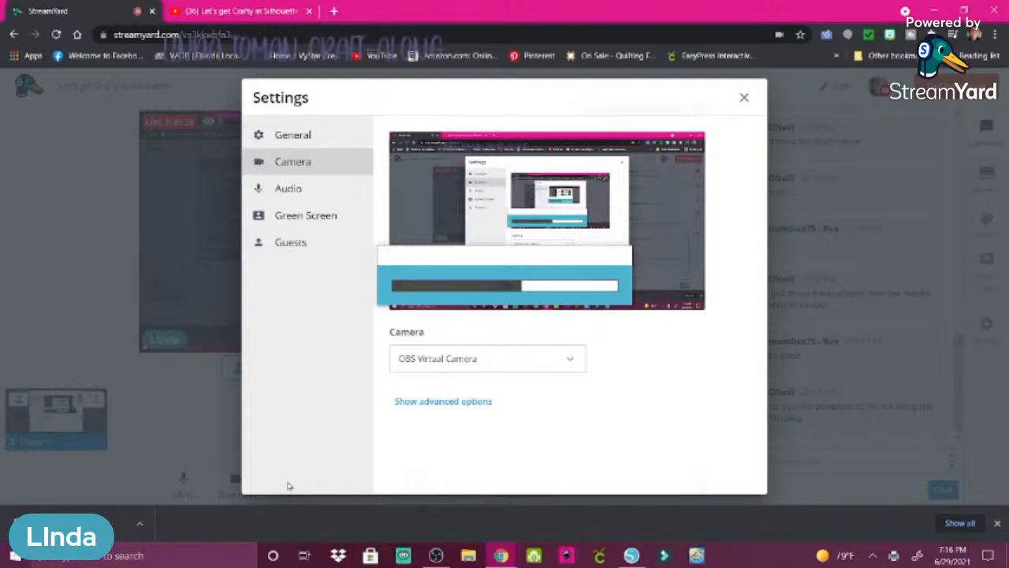
pyautogui.click(569, 358)
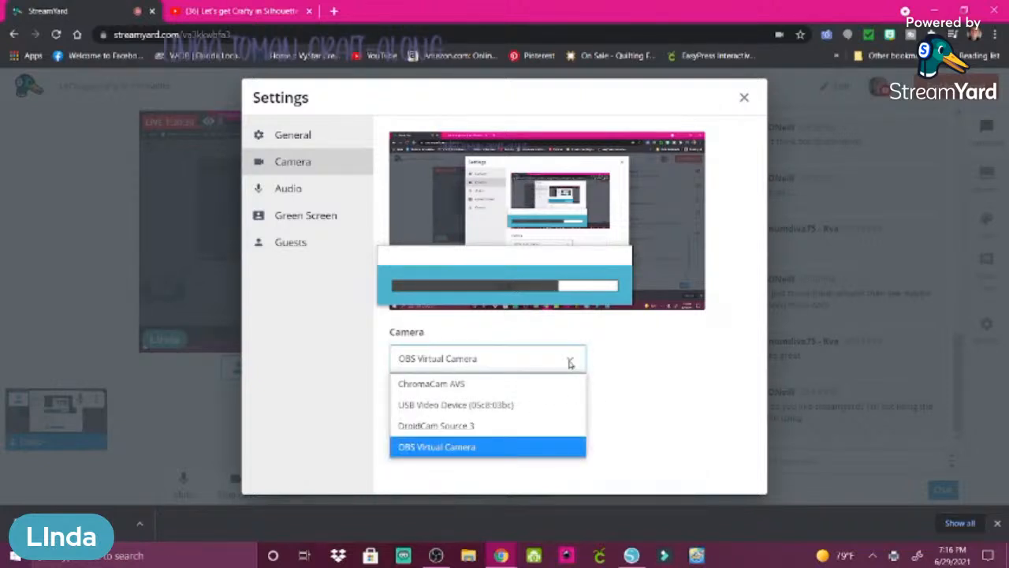
pyautogui.click(444, 405)
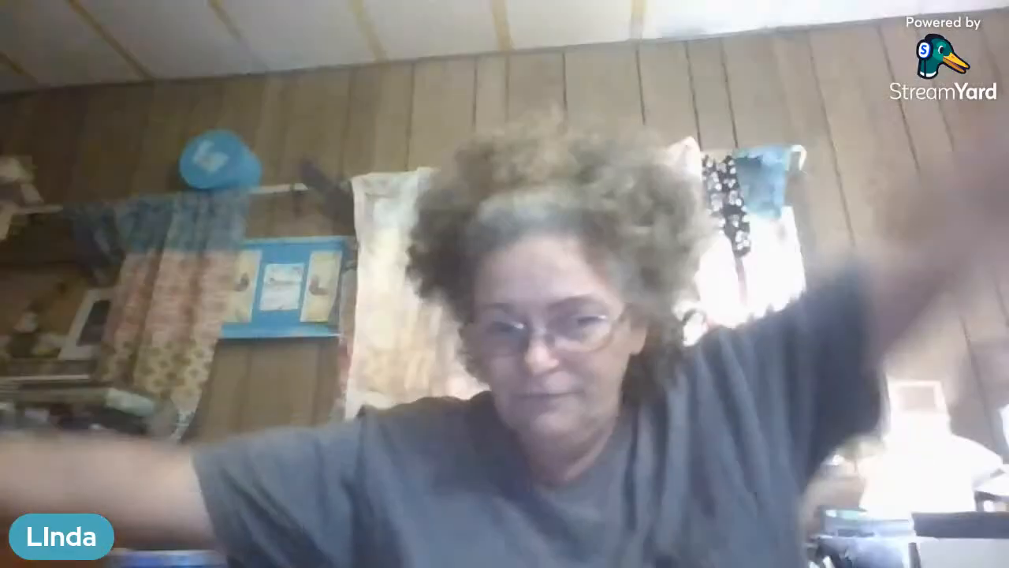